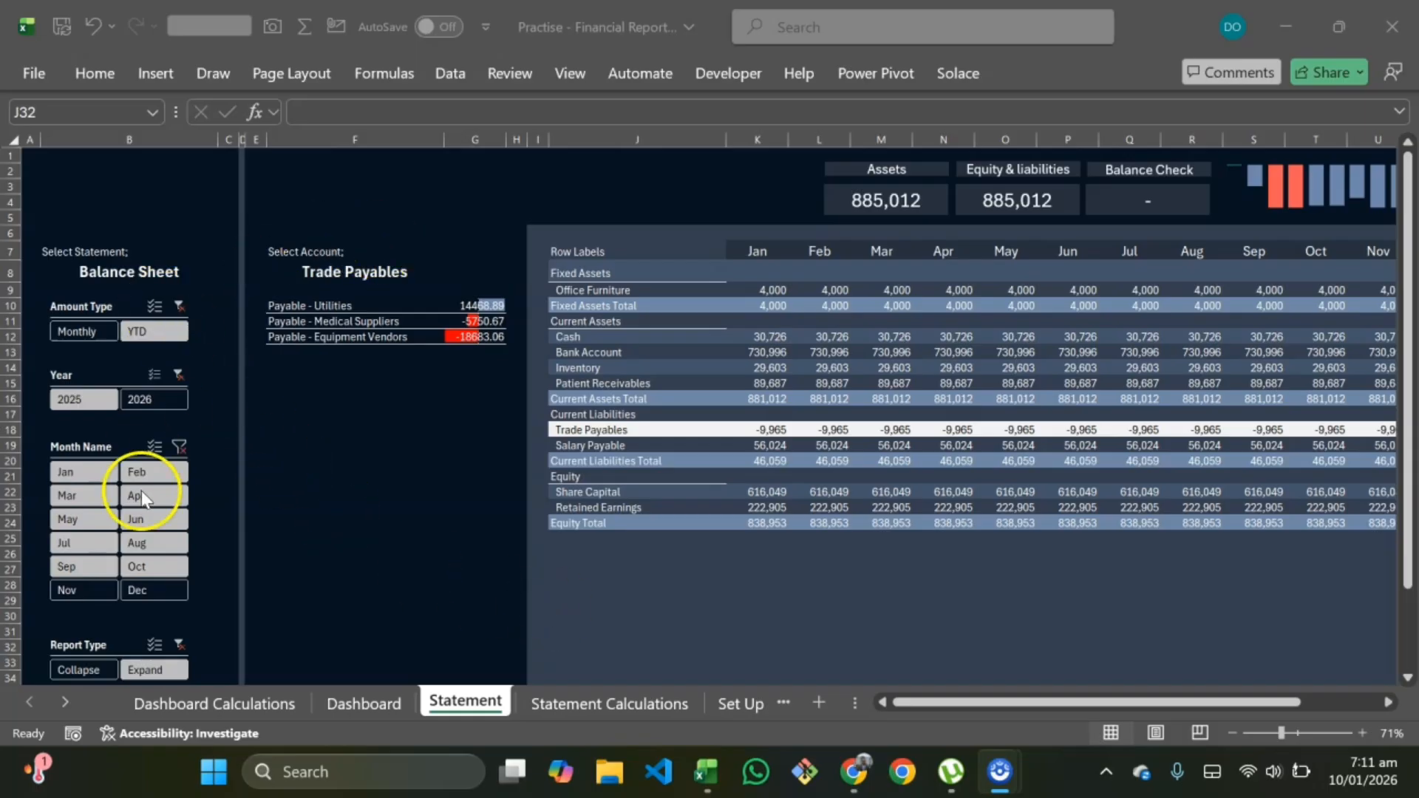
Step: Review the balance sheet statement across all months for the selected account
left_click(356, 271)
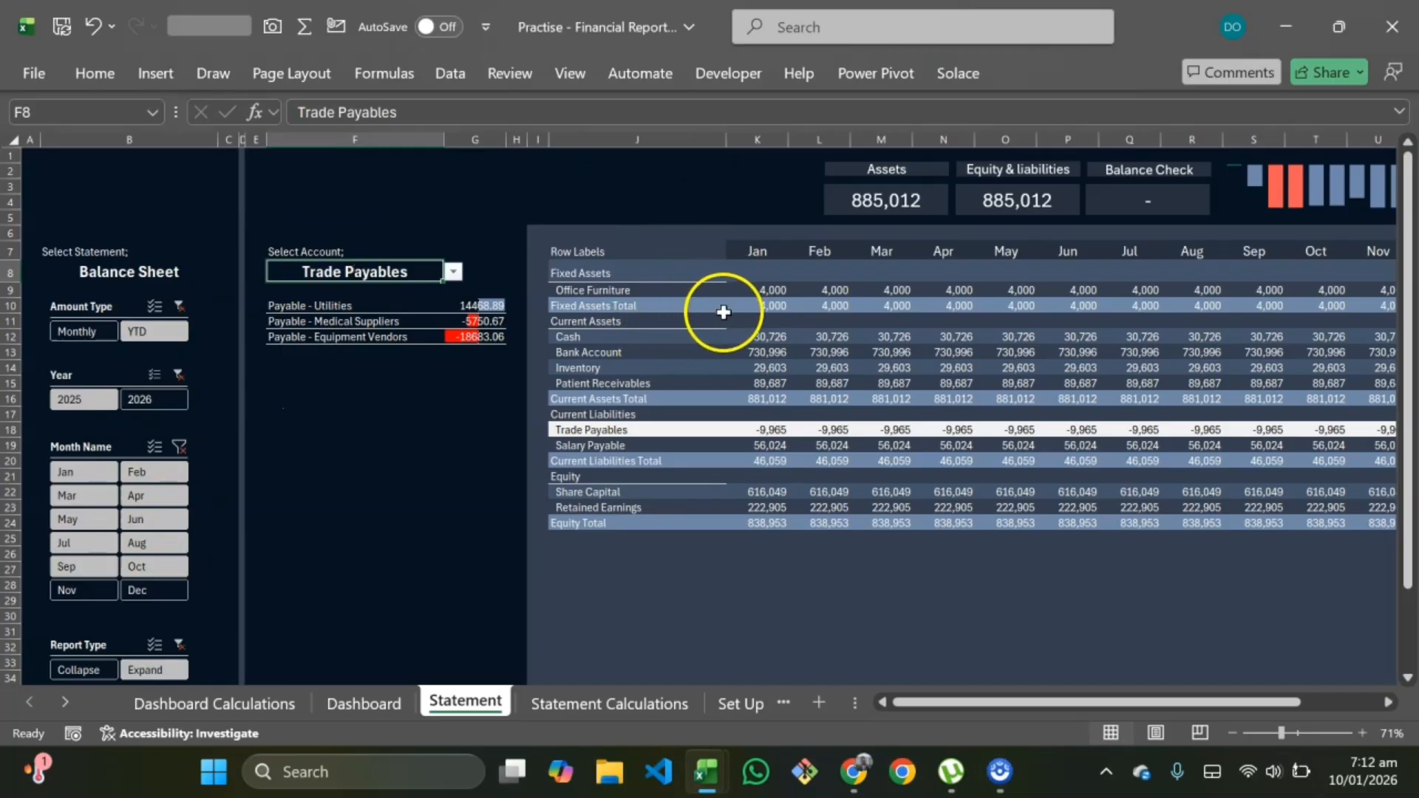
scroll(709, 308, "right", 2)
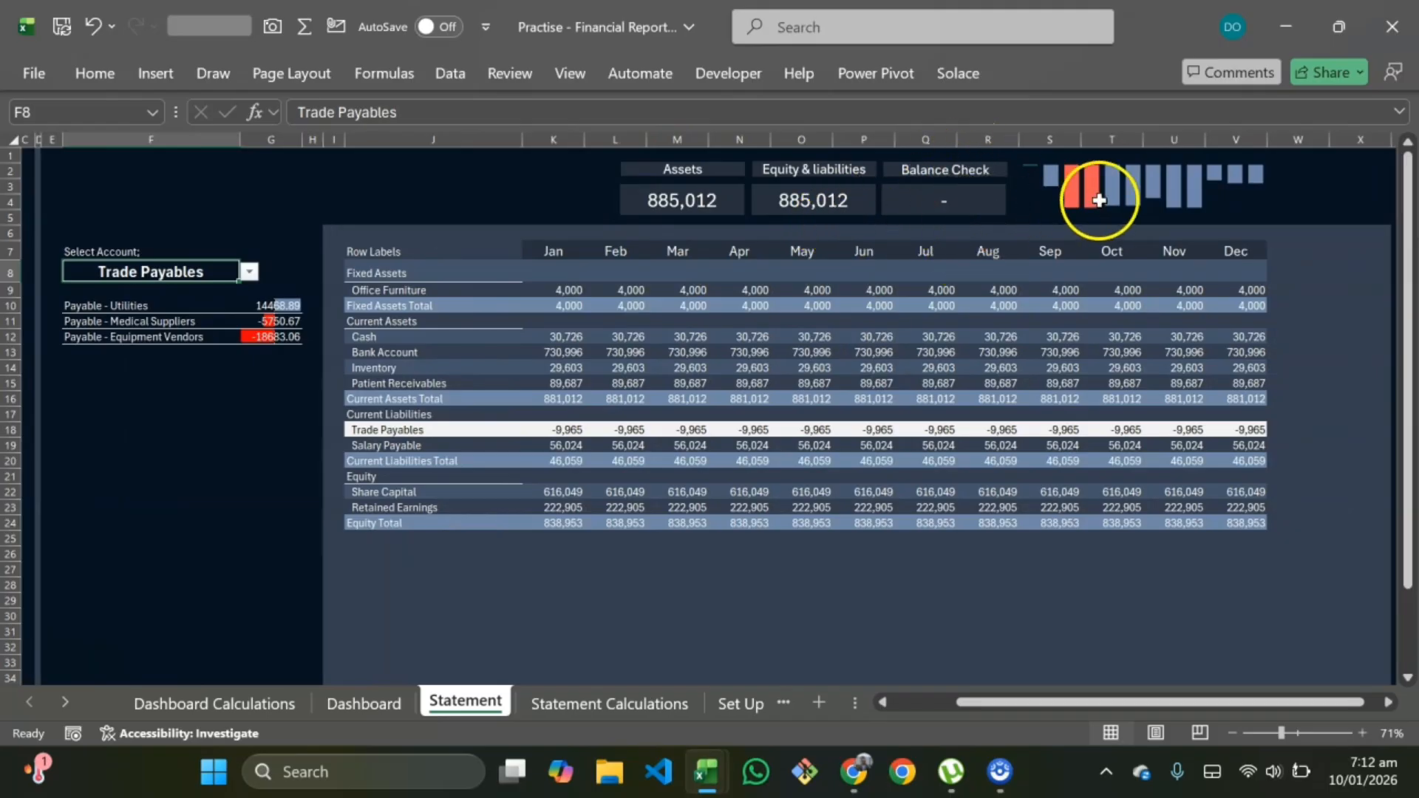
scroll(822, 476, "left", 4)
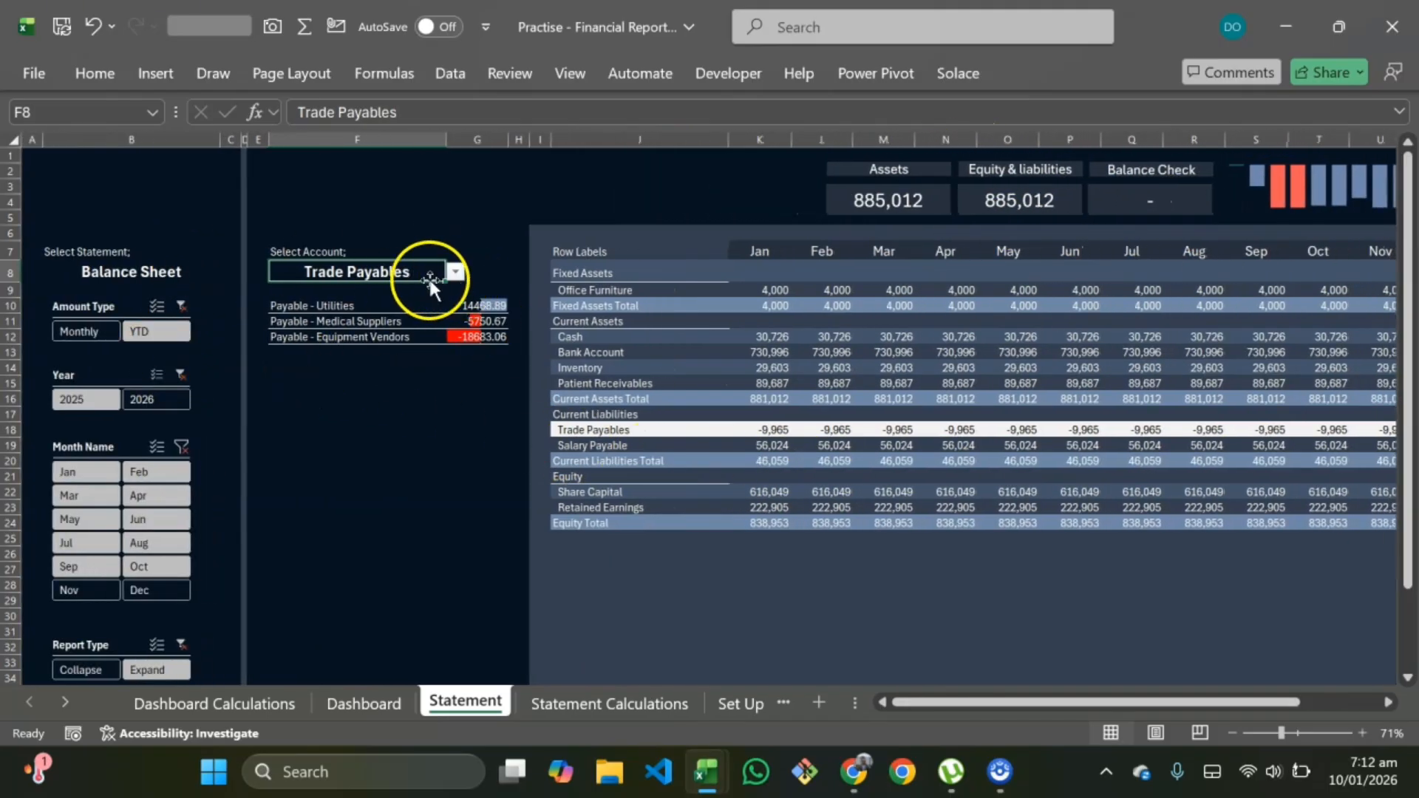
Step: Switch the selected statement to Income Statement
left_click(165, 268)
left_click(229, 273)
left_click(118, 292)
Step: Select Outpatient Services as the account
left_click(386, 272)
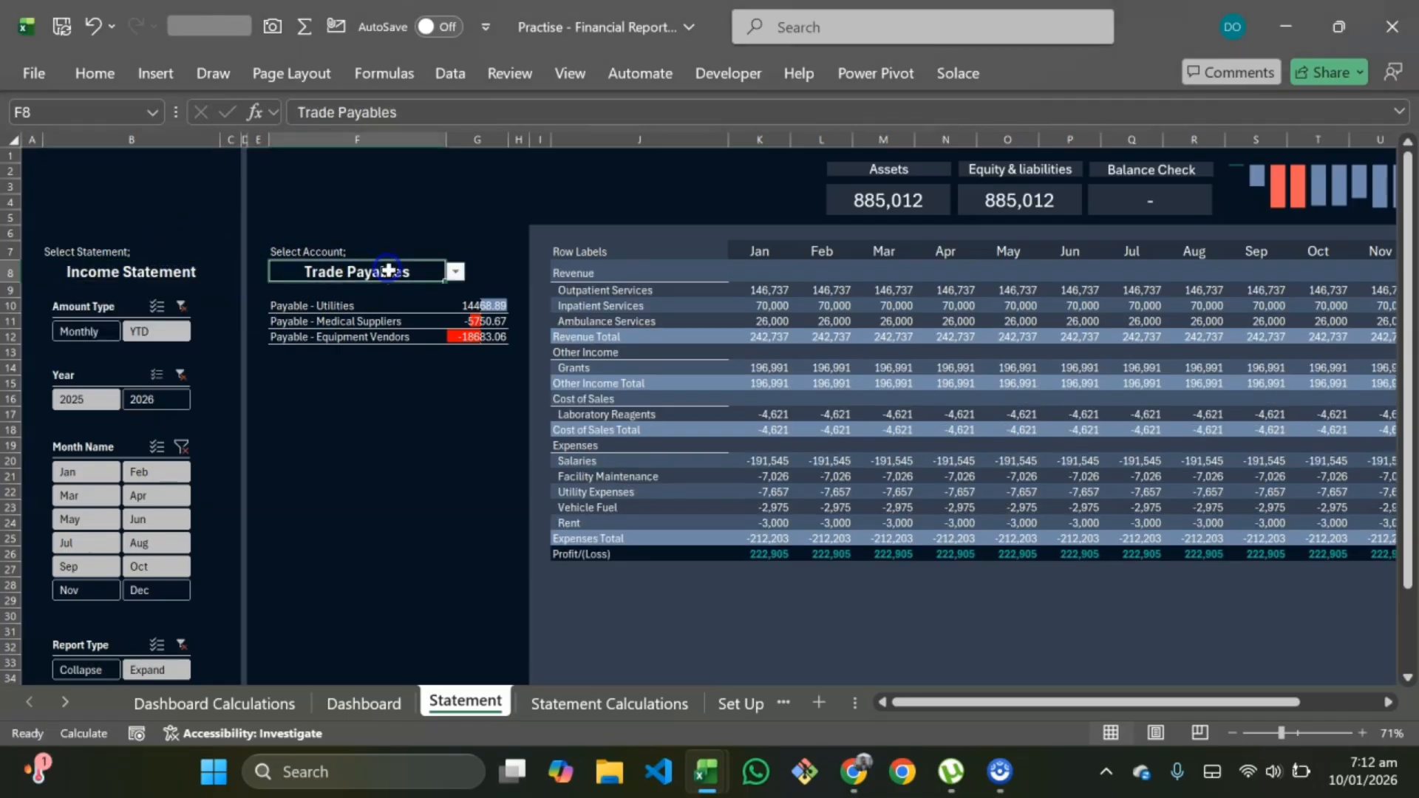
left_click(455, 272)
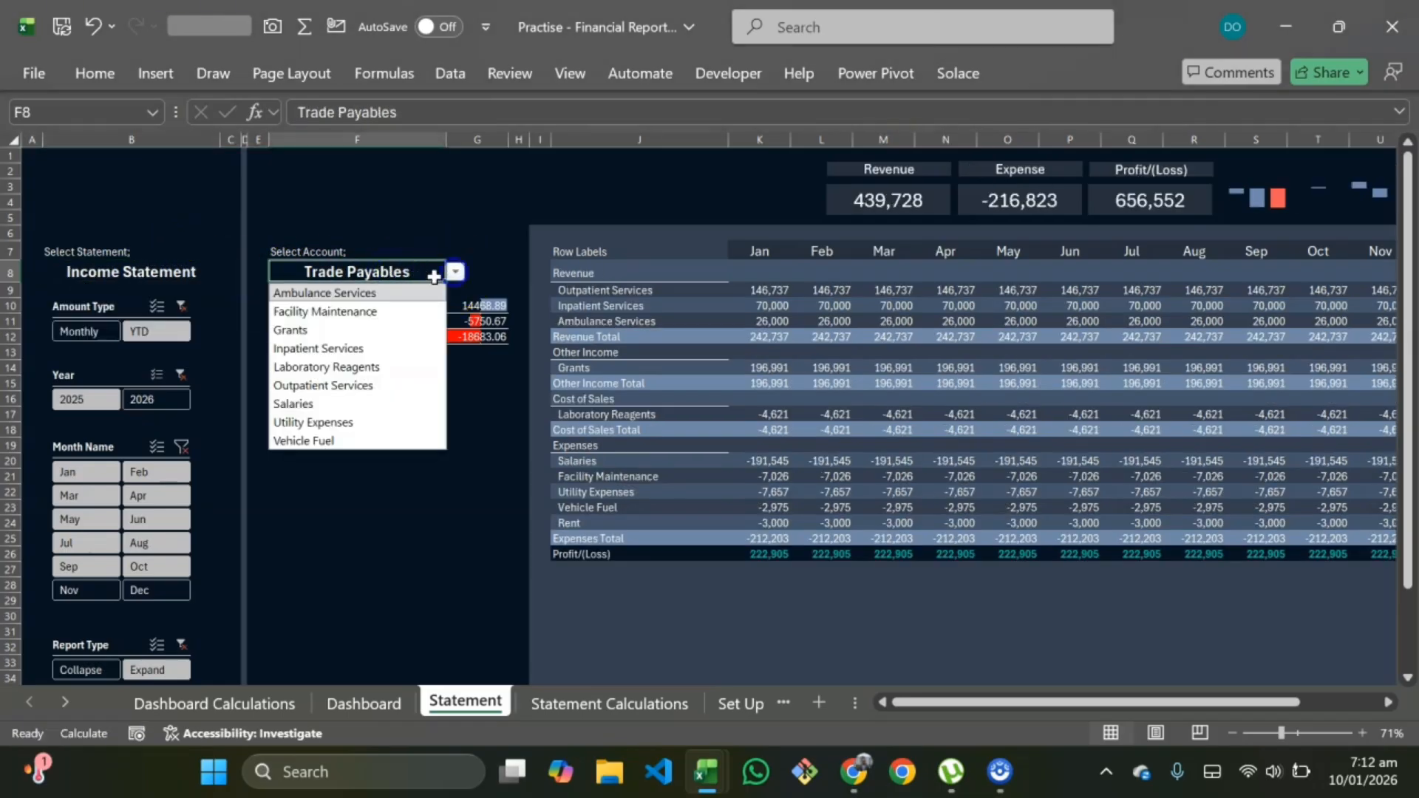
left_click(340, 387)
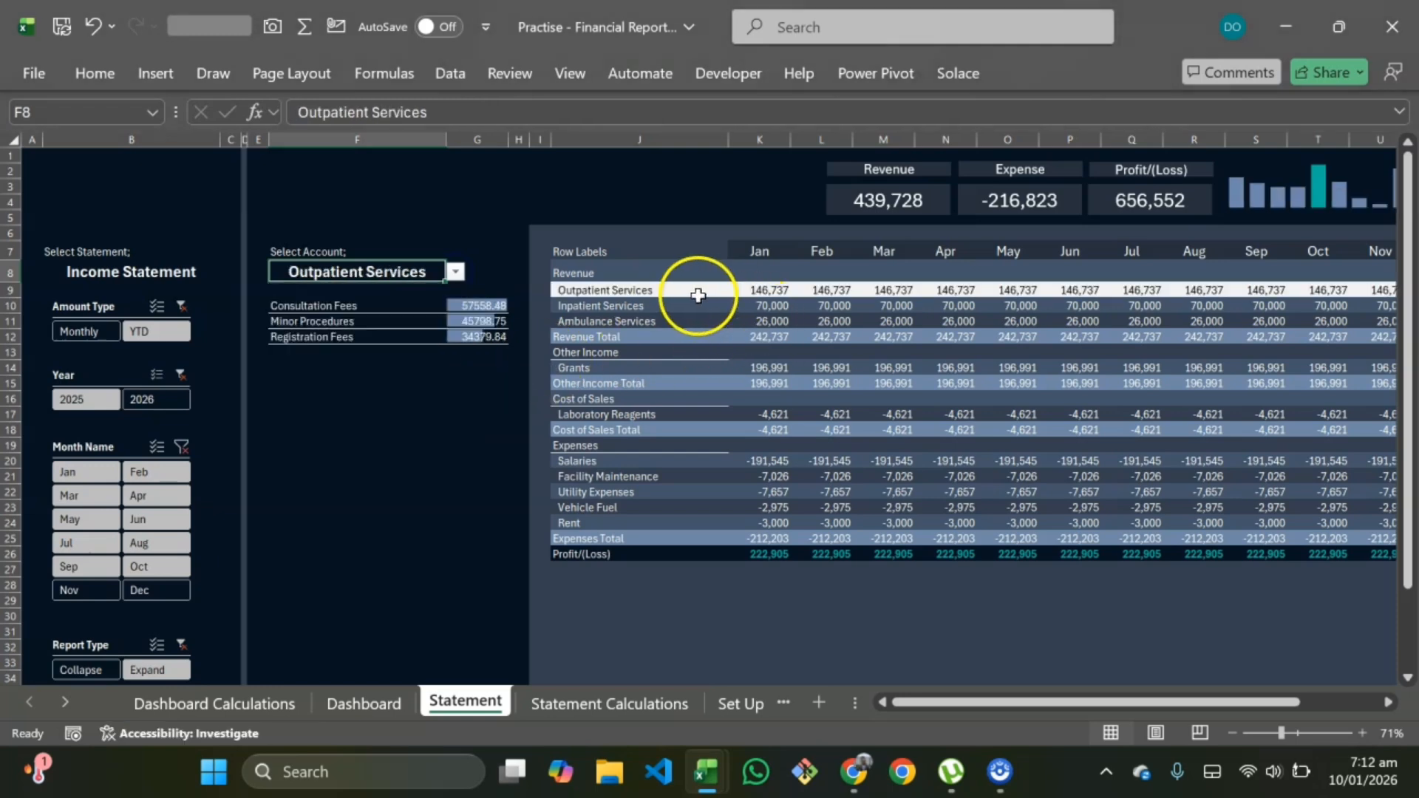
Step: Switch the selected statement to Trial Balance
scroll(813, 288, "right", 5)
scroll(490, 402, "left", 6)
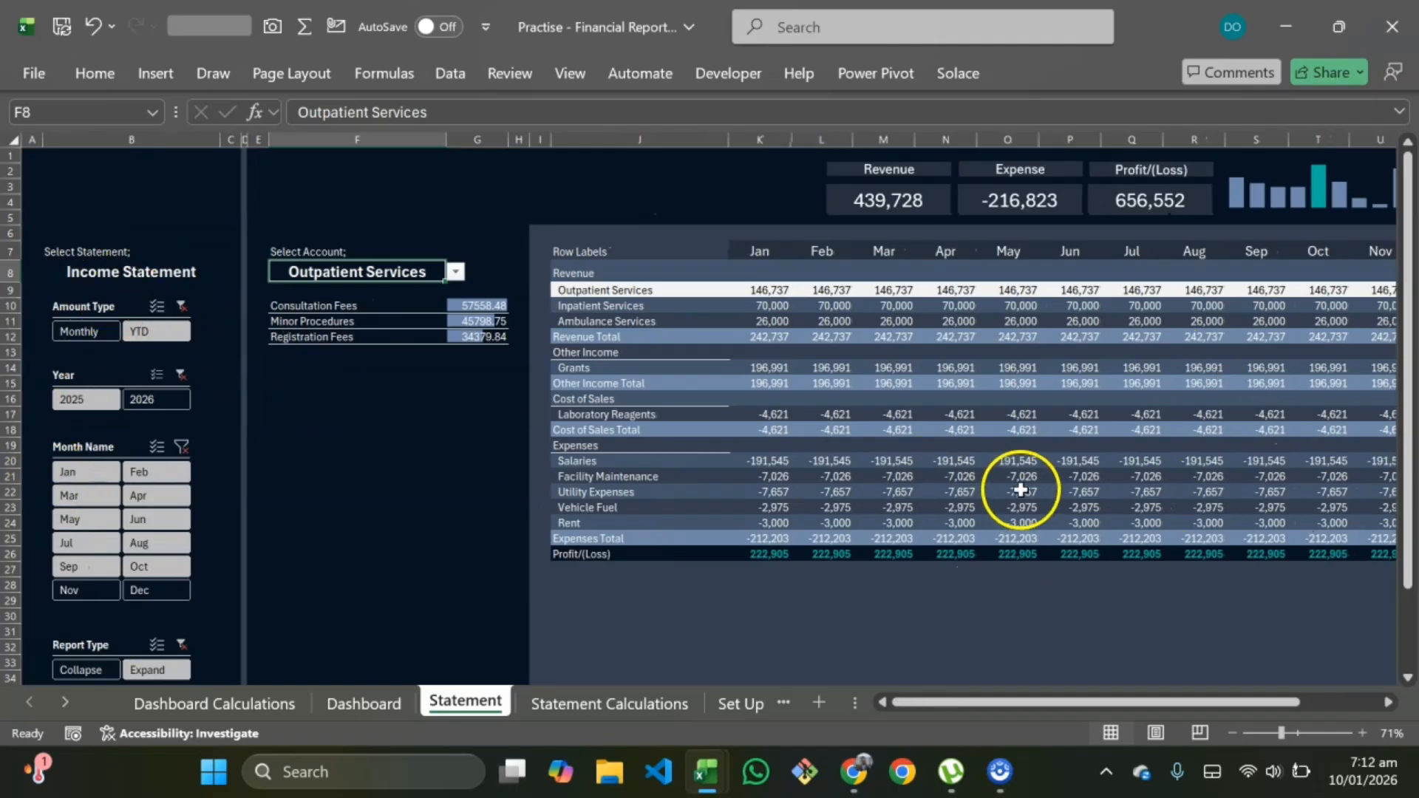
left_click(155, 272)
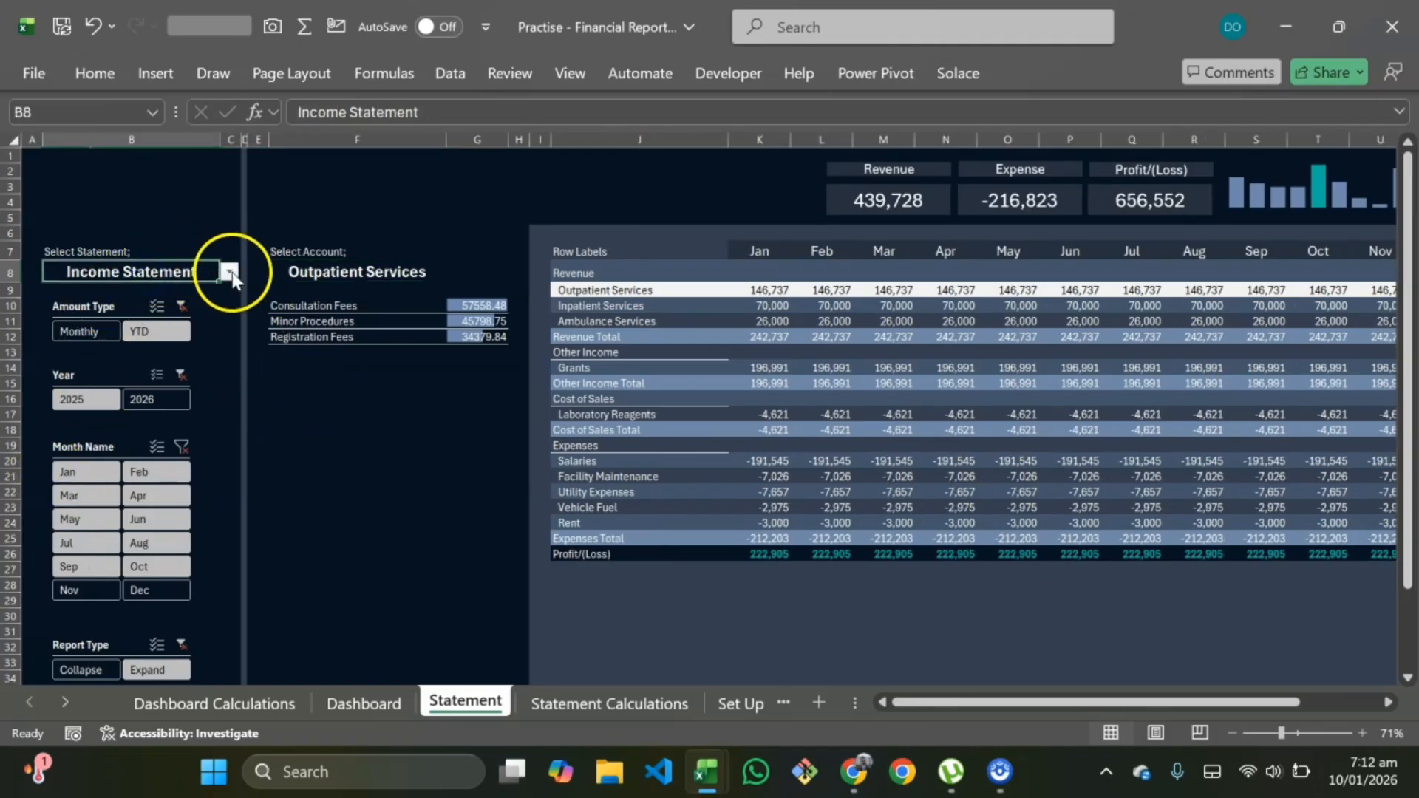
left_click(231, 274)
left_click(162, 330)
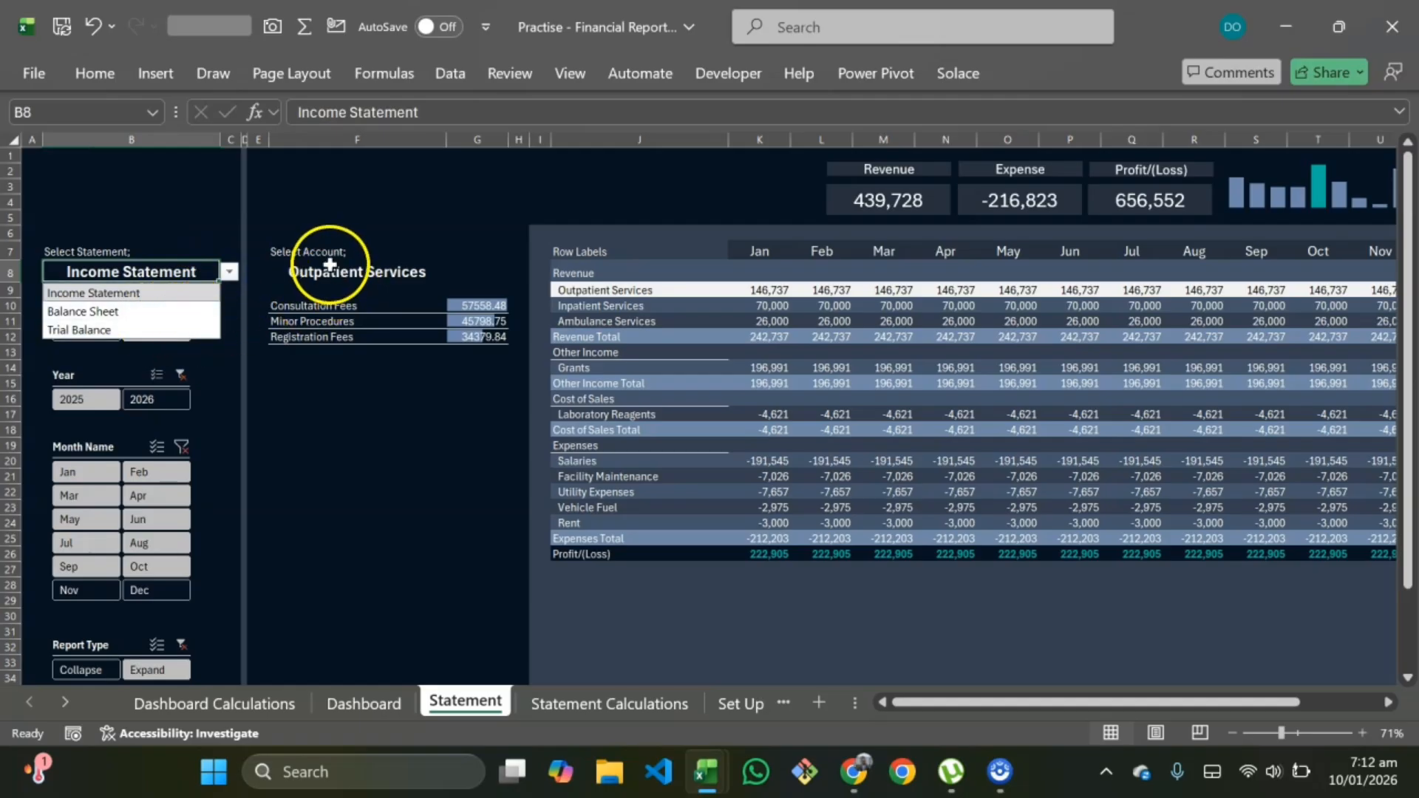
left_click(94, 330)
Step: Check the account list under Trial Balance and go to the Statement Calculations sheet
left_click(379, 273)
left_click(454, 273)
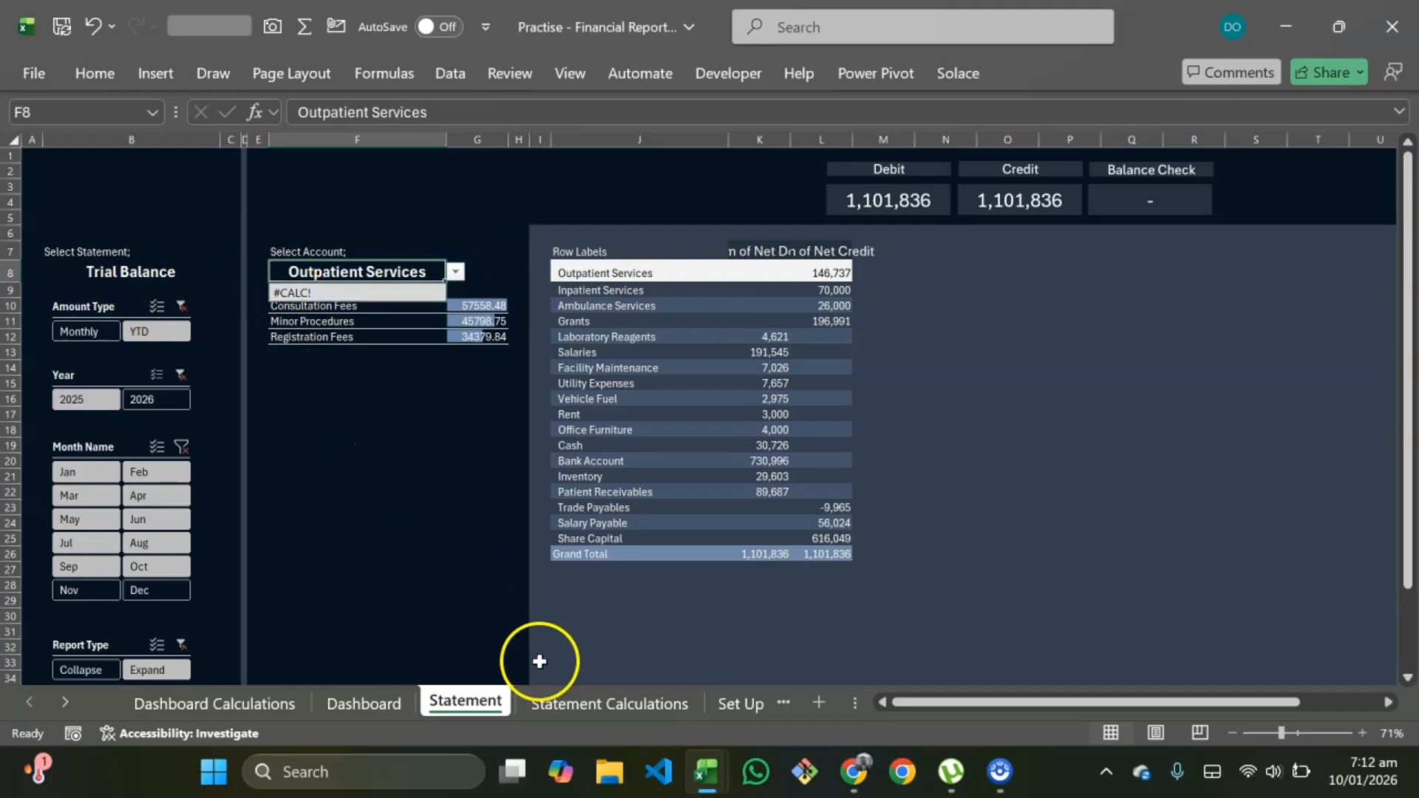
left_click(572, 695)
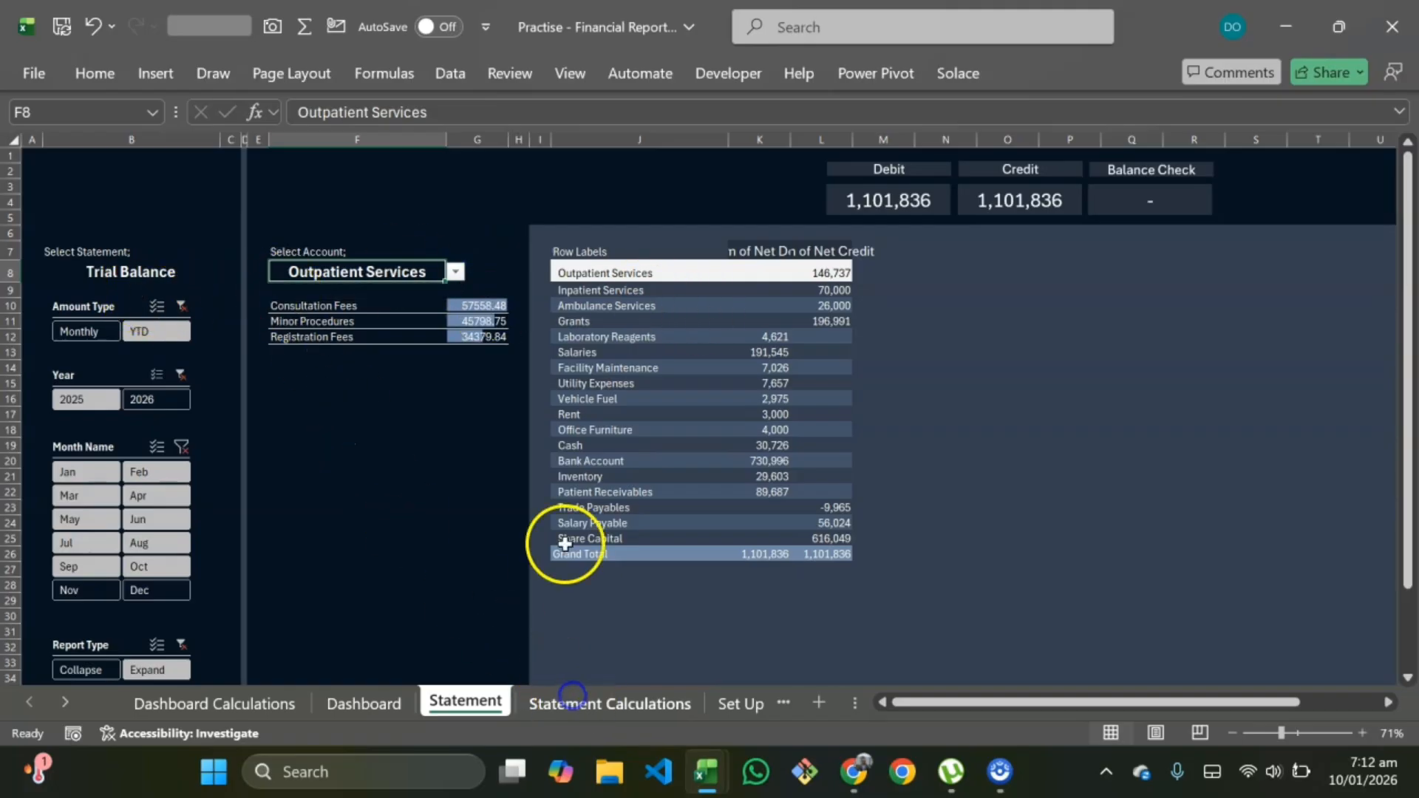
left_click(591, 700)
scroll(556, 465, "right", 2)
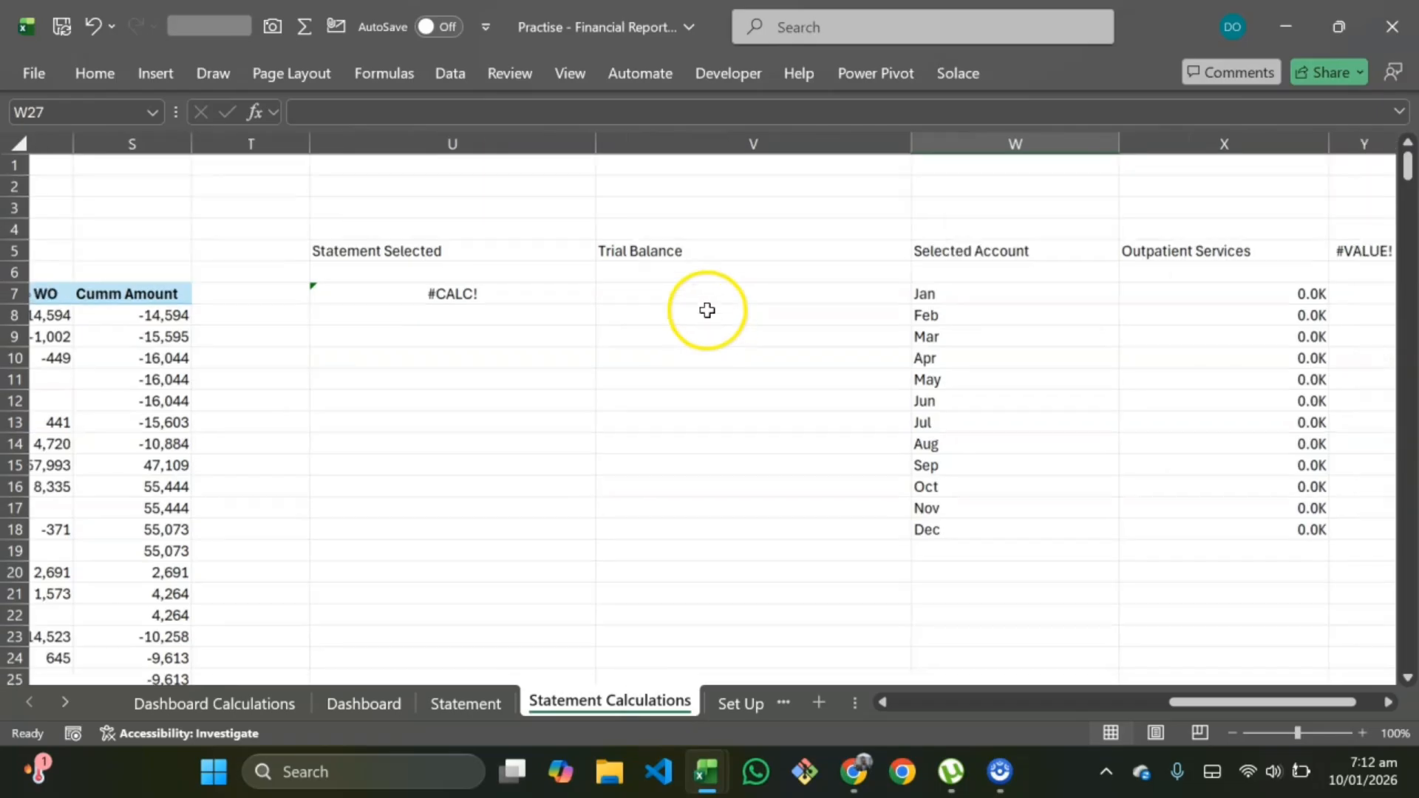
Step: In U7's SORT(UNIQUE(FILTER(...))) formula, wrap the FILTER part in IFERROR
left_click(499, 297)
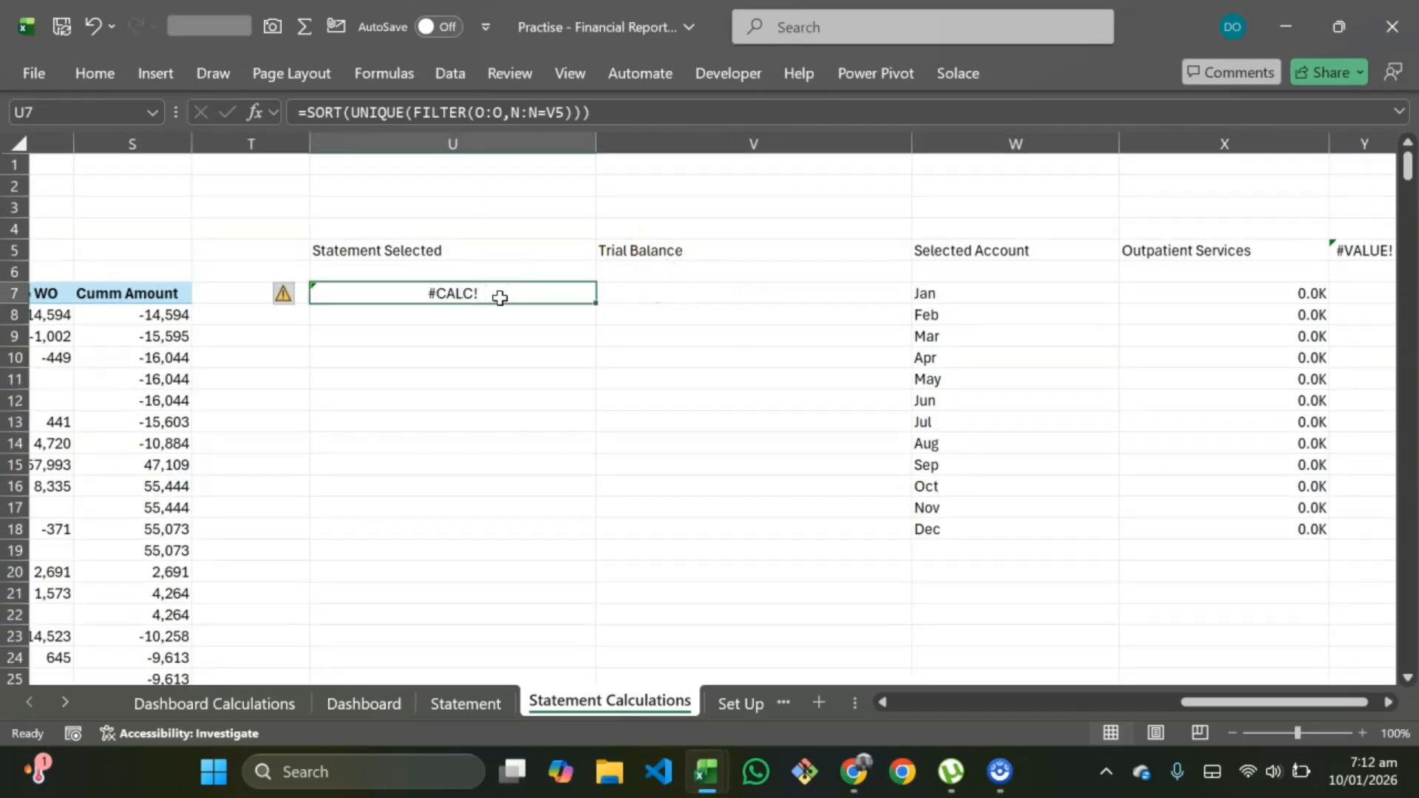
double_click(500, 297)
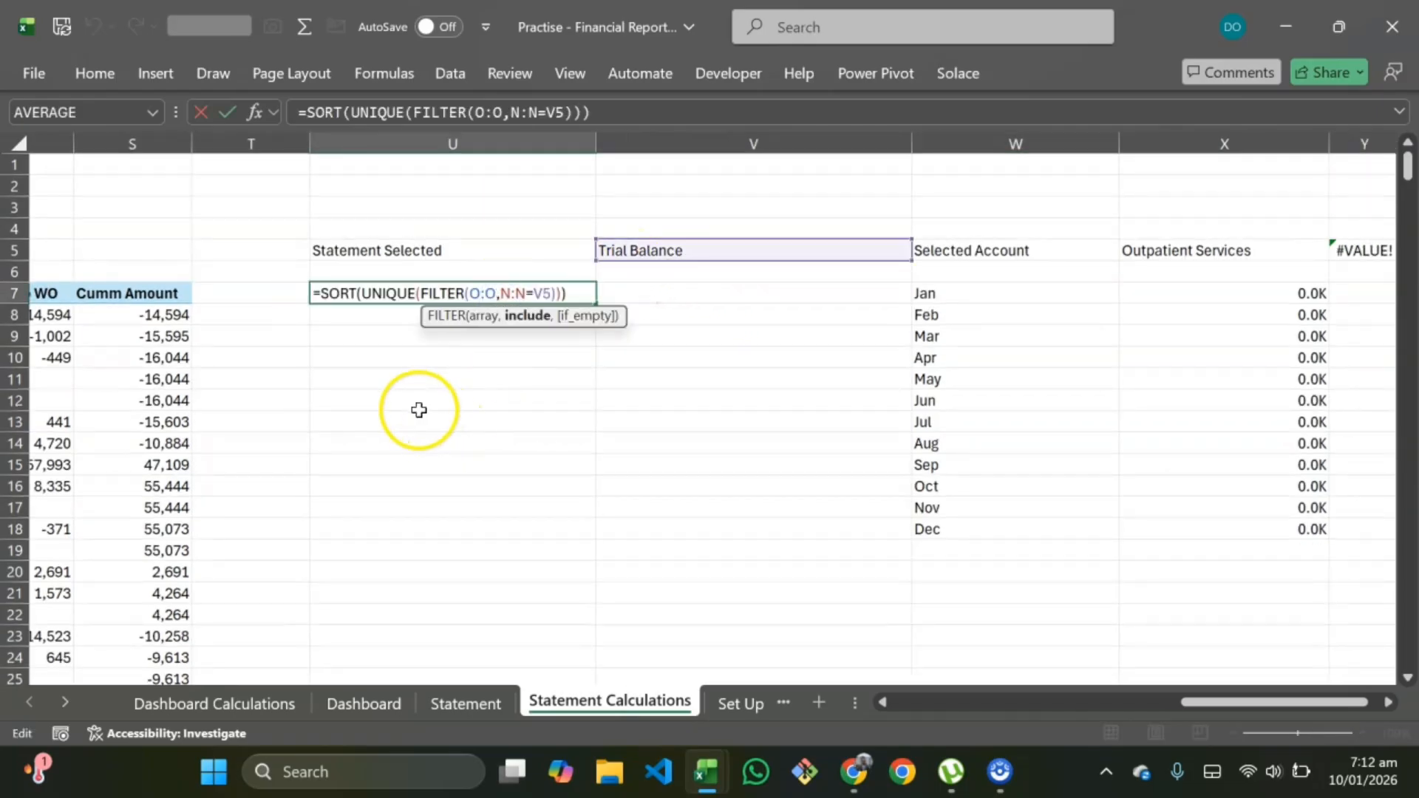
scroll(406, 373, "left", 4)
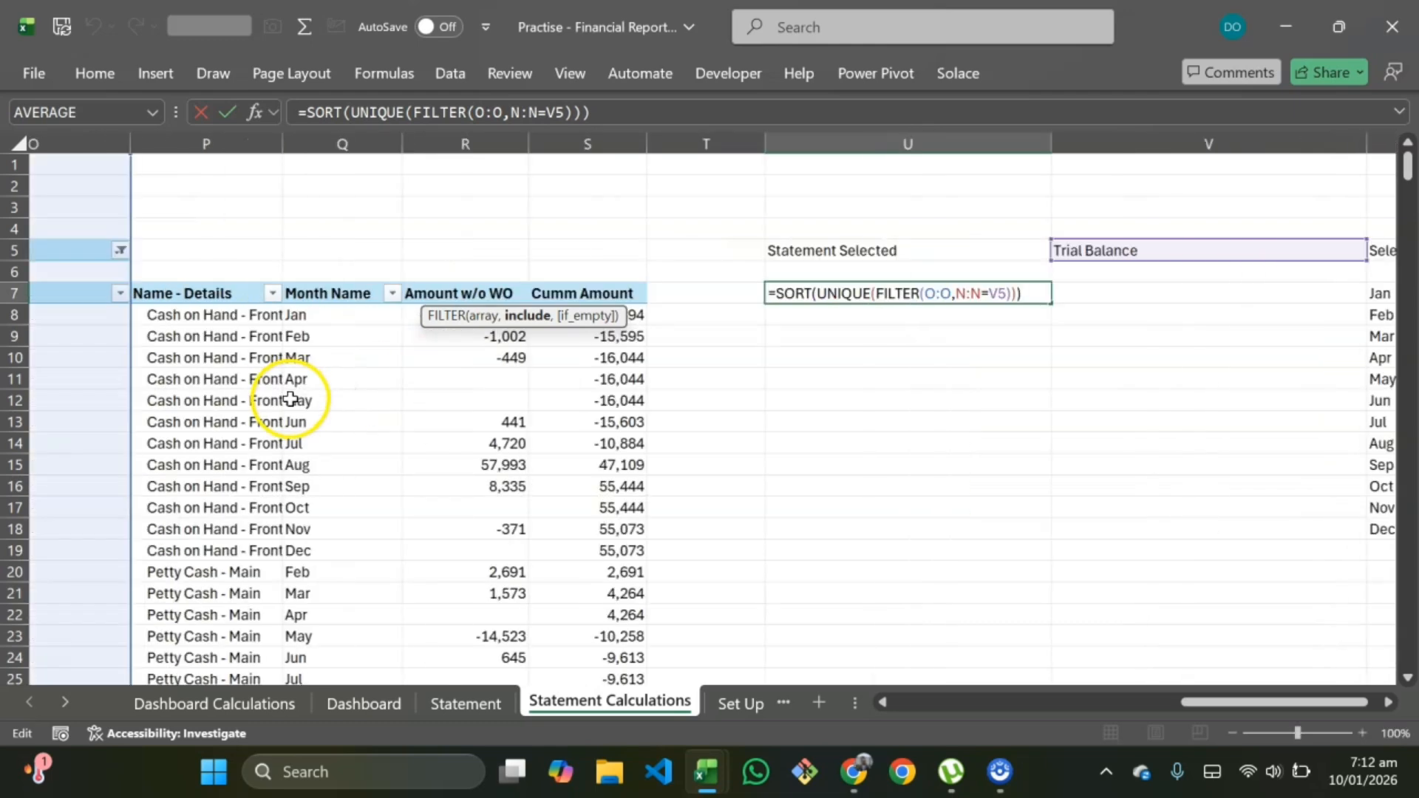
scroll(1182, 251, "right", 1)
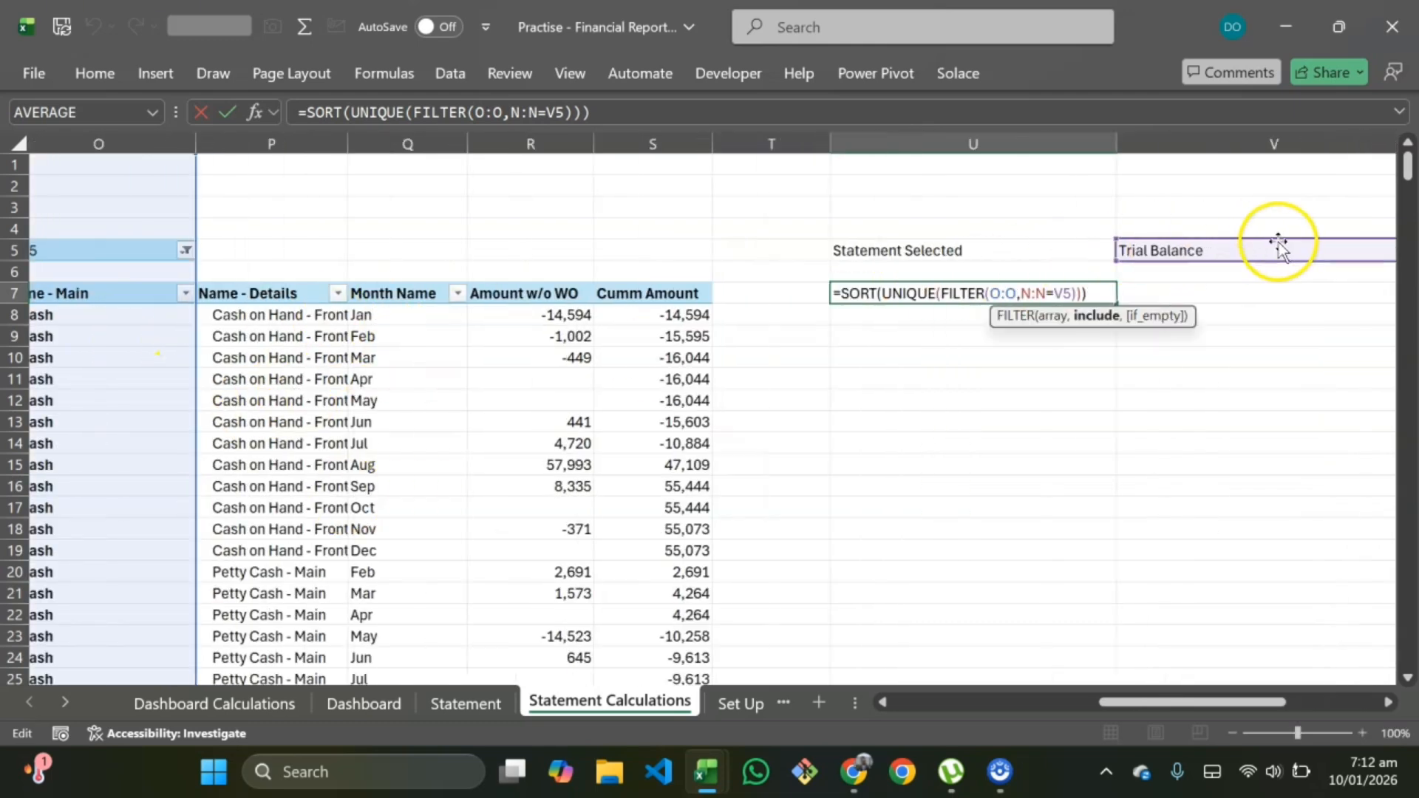
scroll(440, 363, "left", 3)
scroll(440, 363, "left", 3)
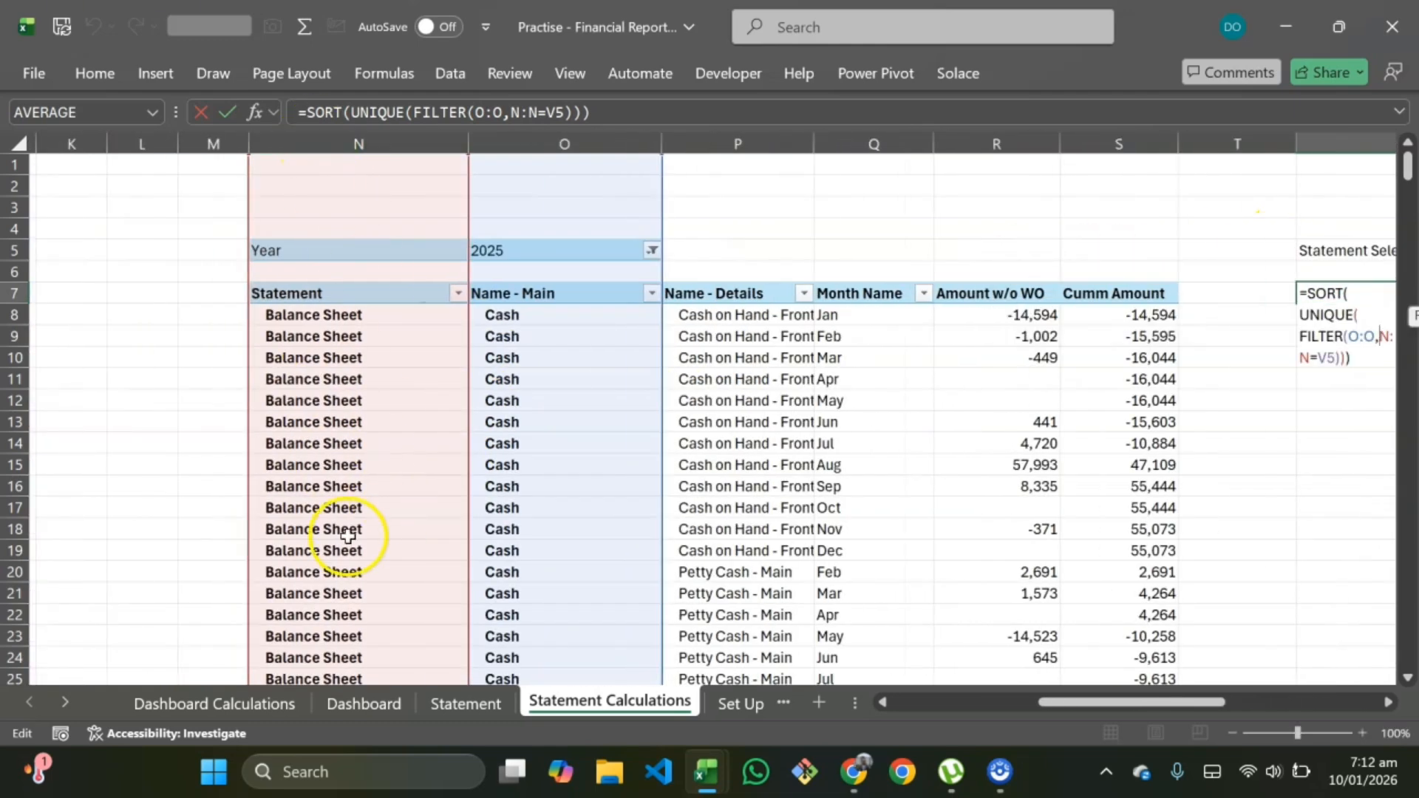
scroll(776, 380, "right", 6)
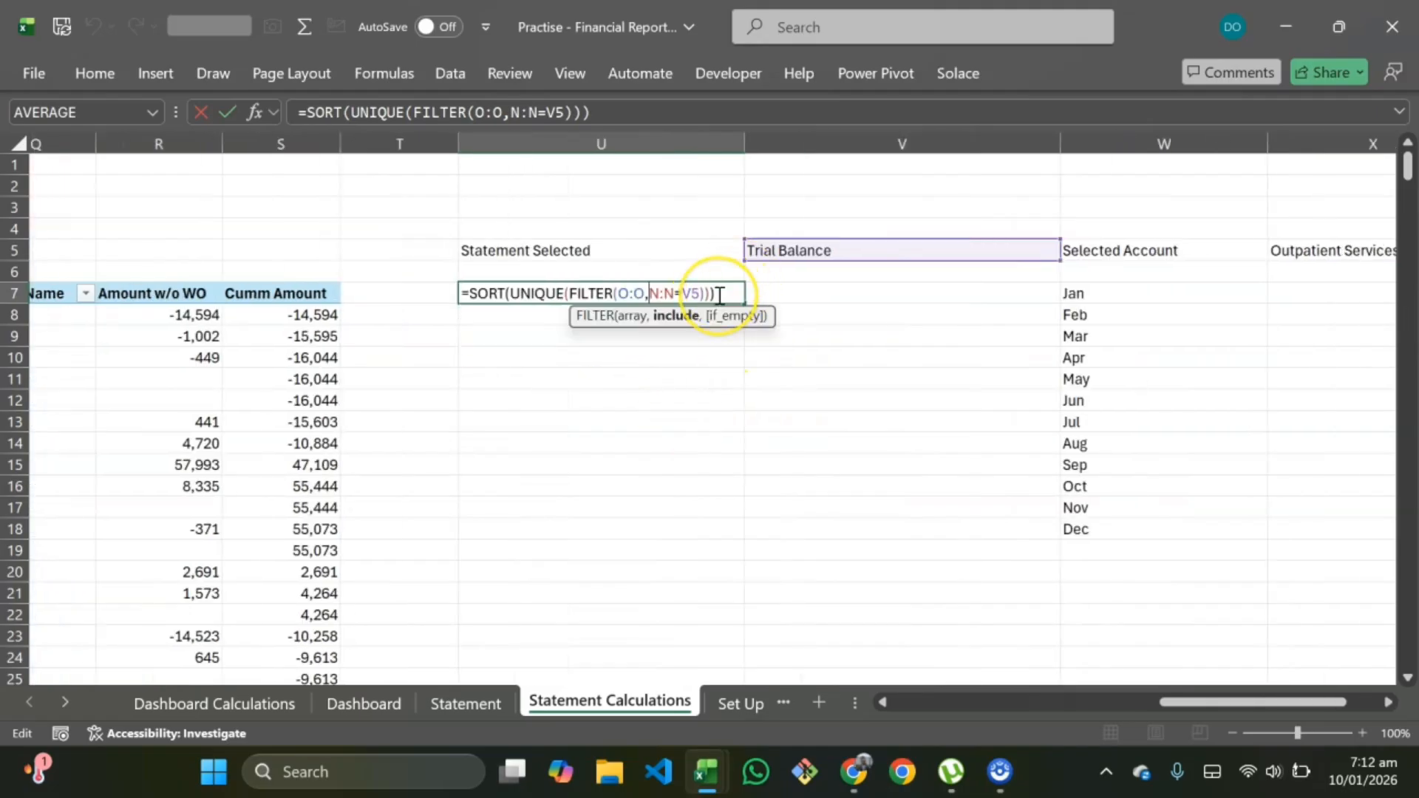
scroll(237, 412, "left", 3)
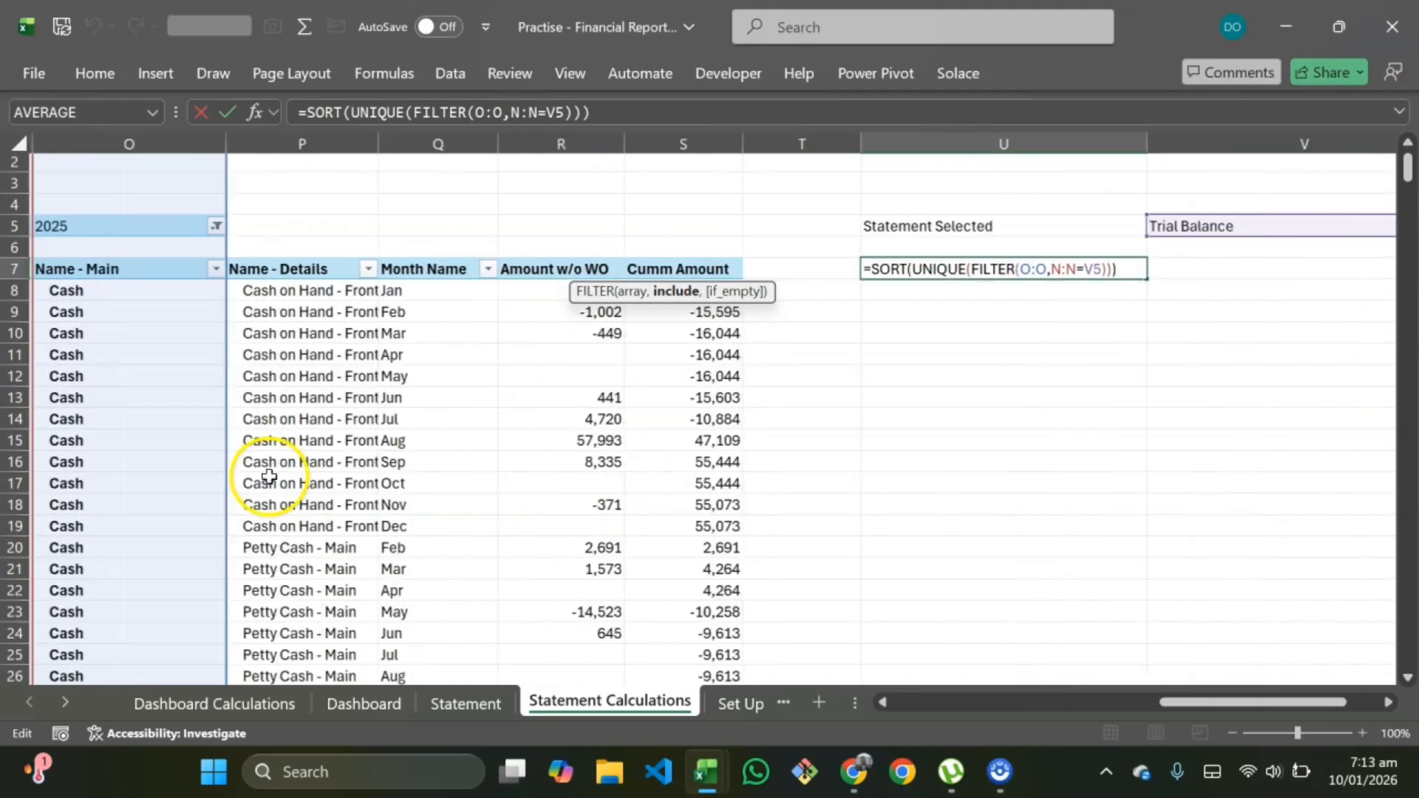
scroll(165, 446, "left", 2)
scroll(601, 466, "right", 4)
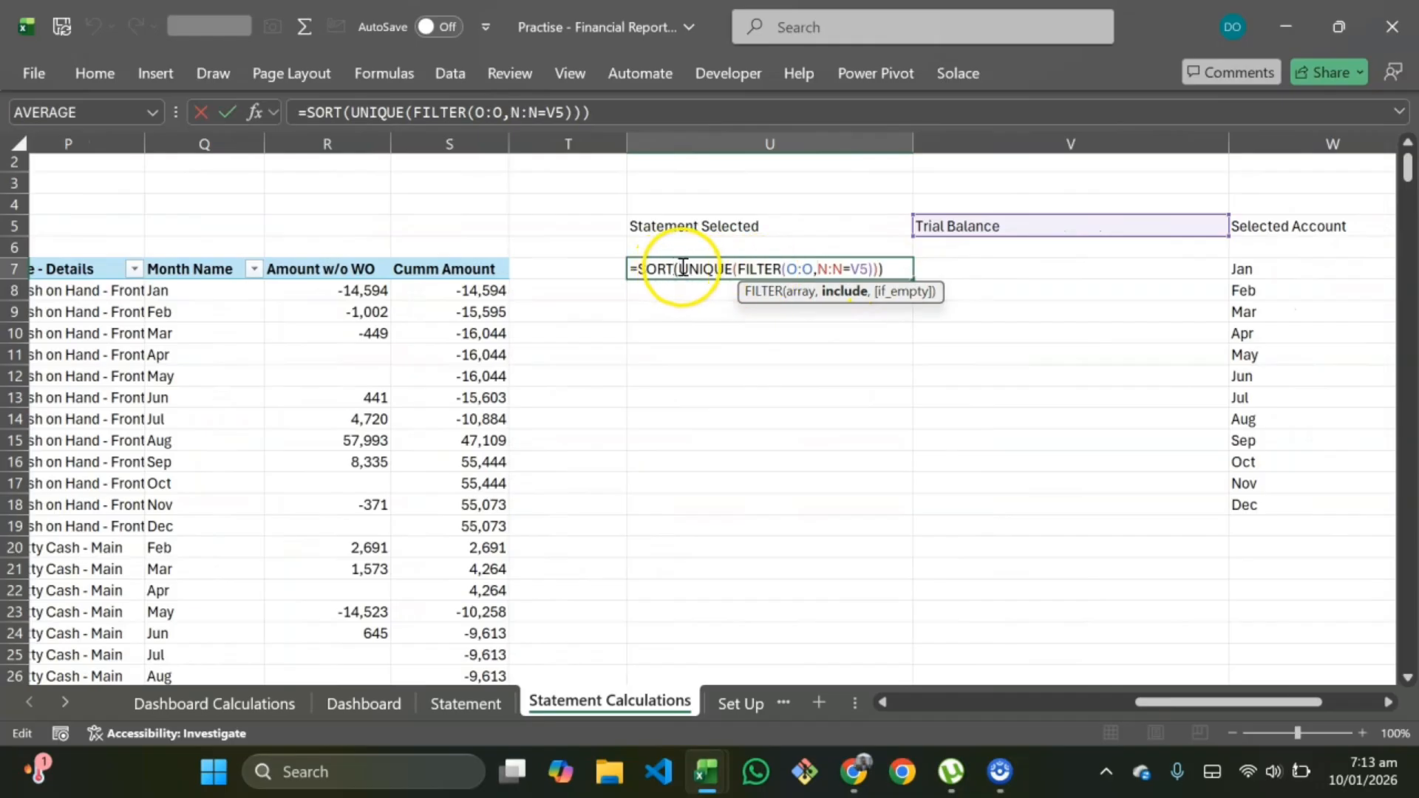
left_click(739, 270)
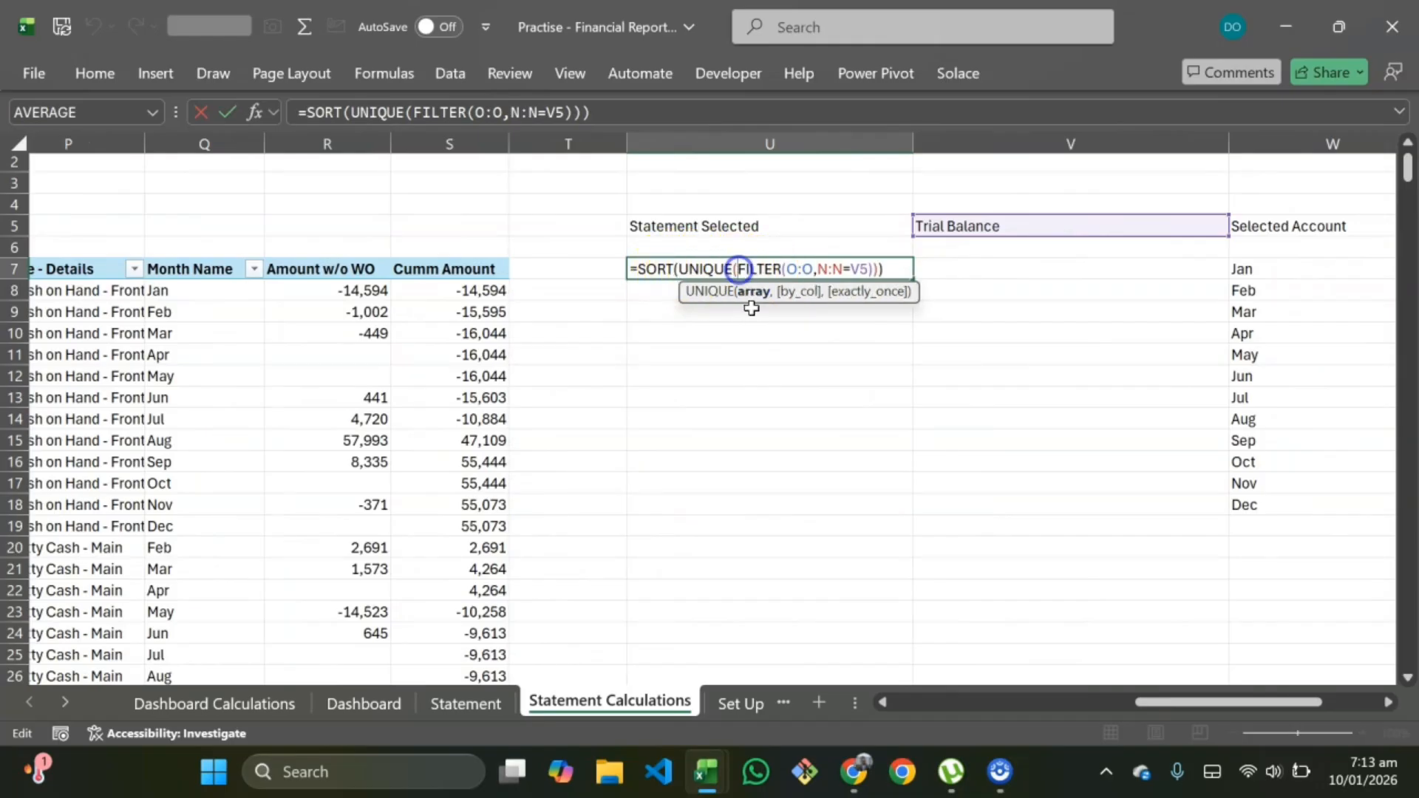
type("ife")
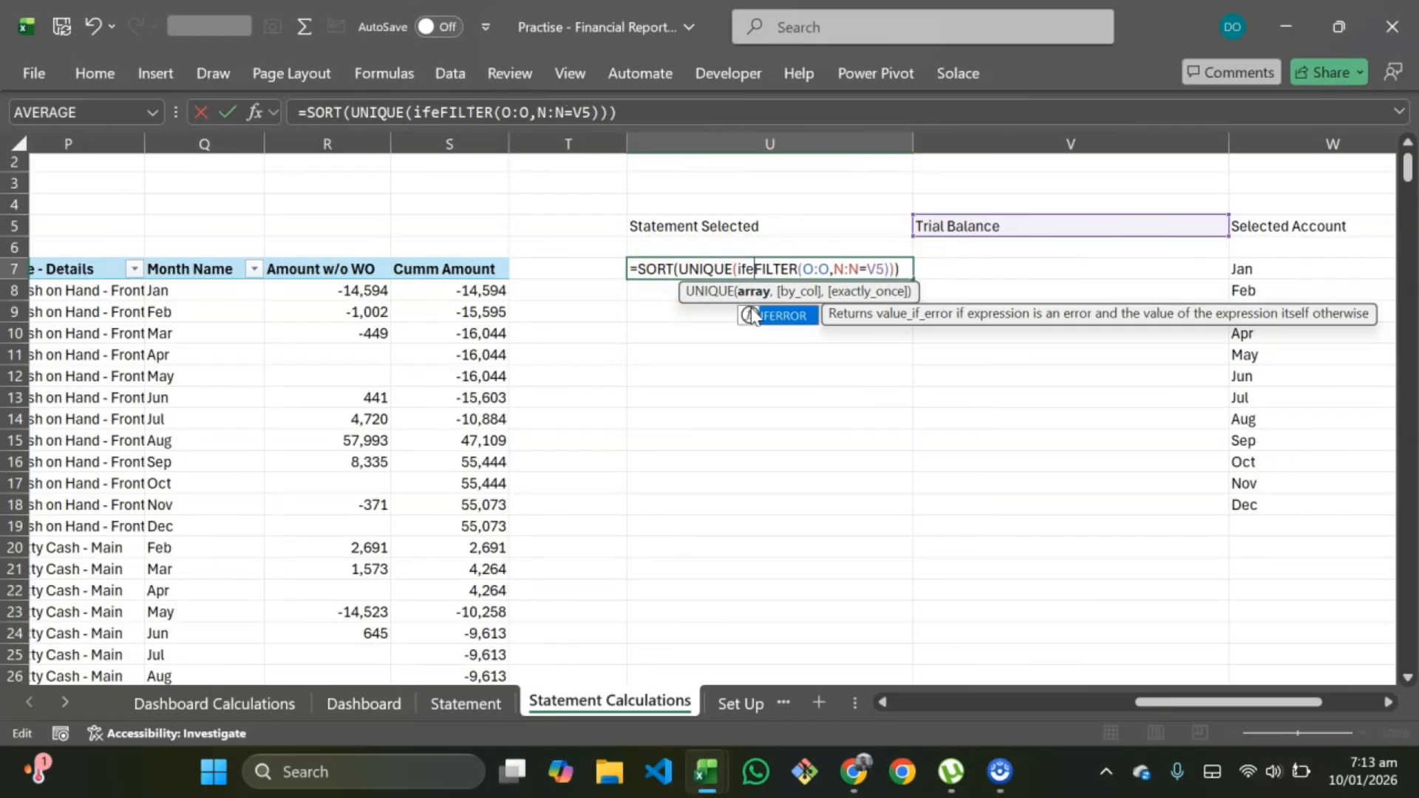
double_click(751, 316)
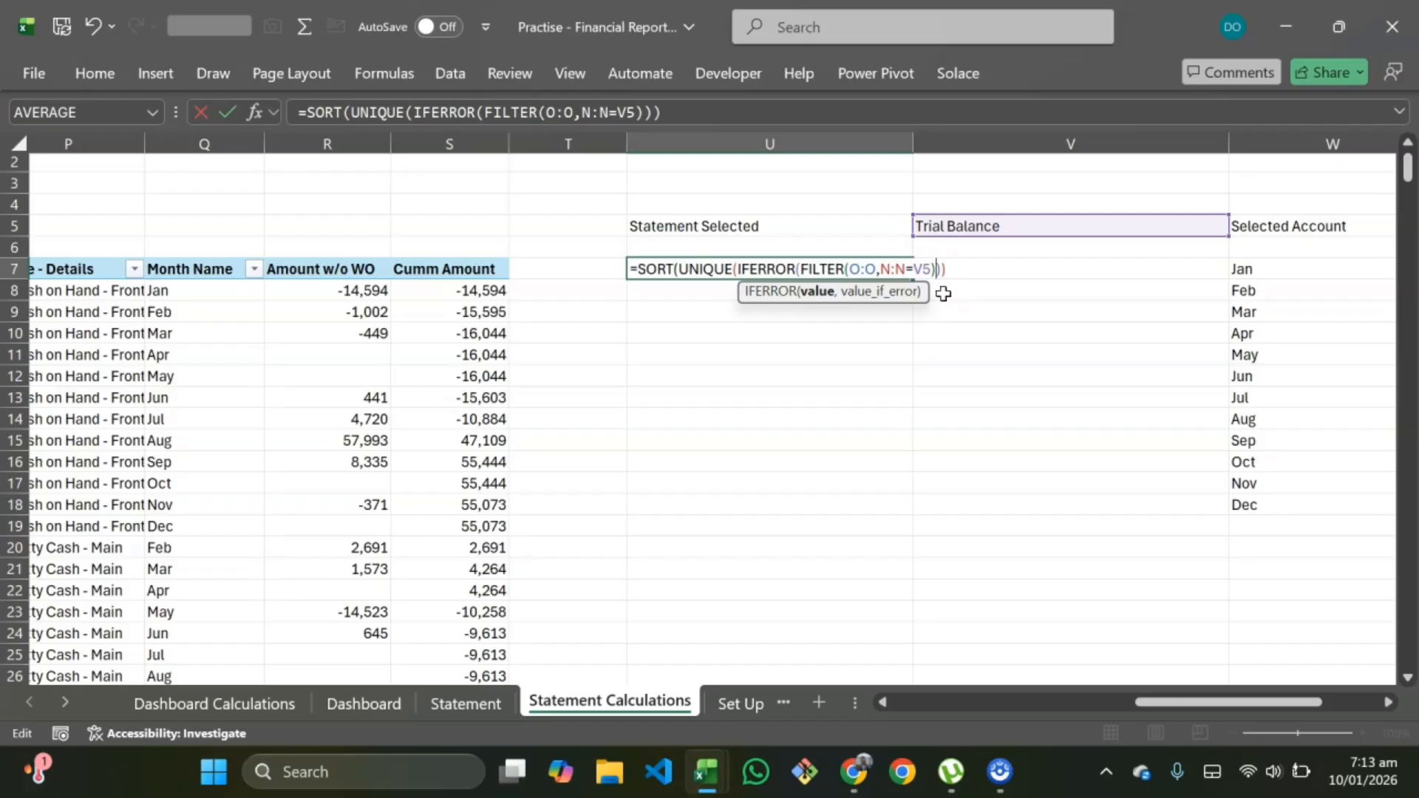
Step: Set IFERROR's fallback value to the range O8:O10000, close the parentheses and confirm the formula
scroll(443, 384, "left", 3)
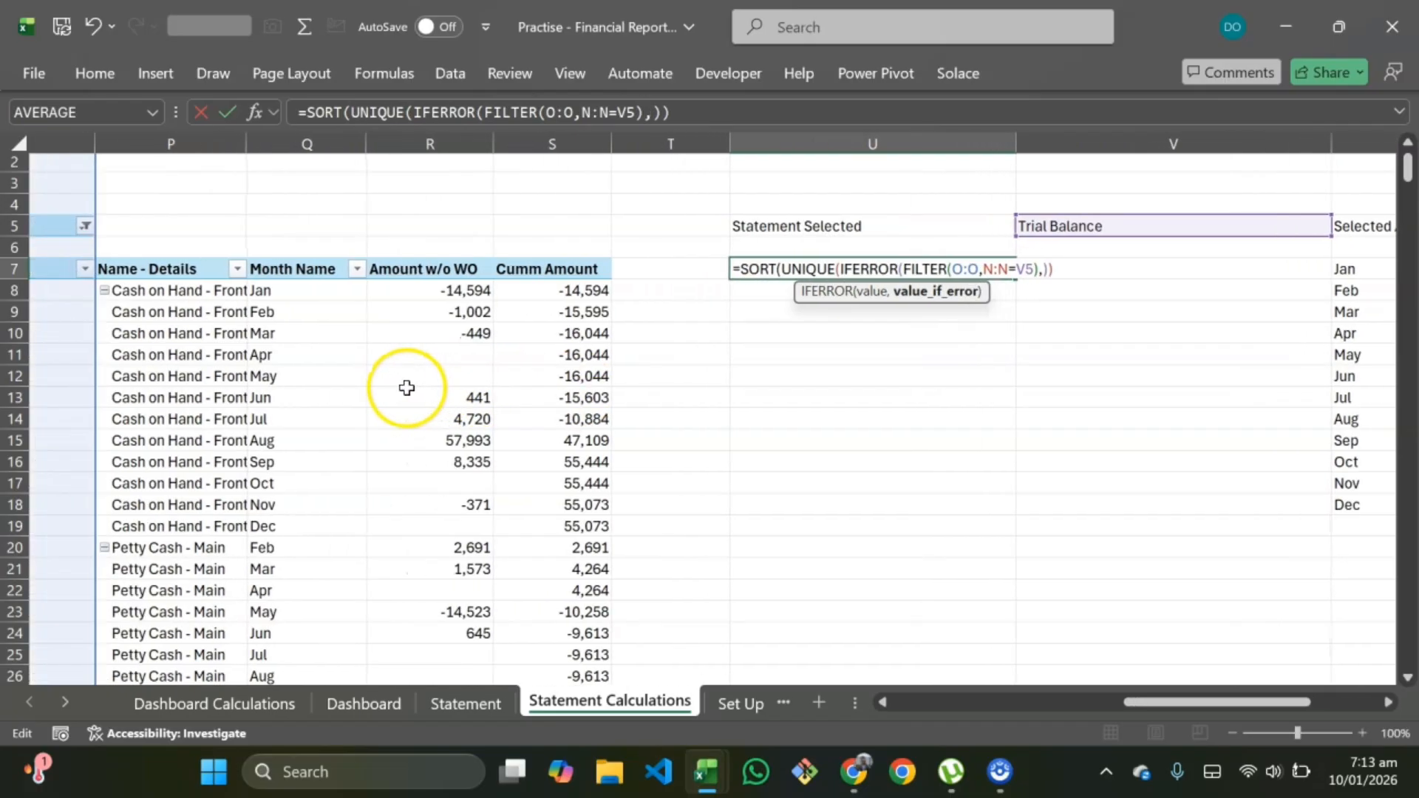
scroll(380, 389, "left", 3)
scroll(222, 380, "left", 3)
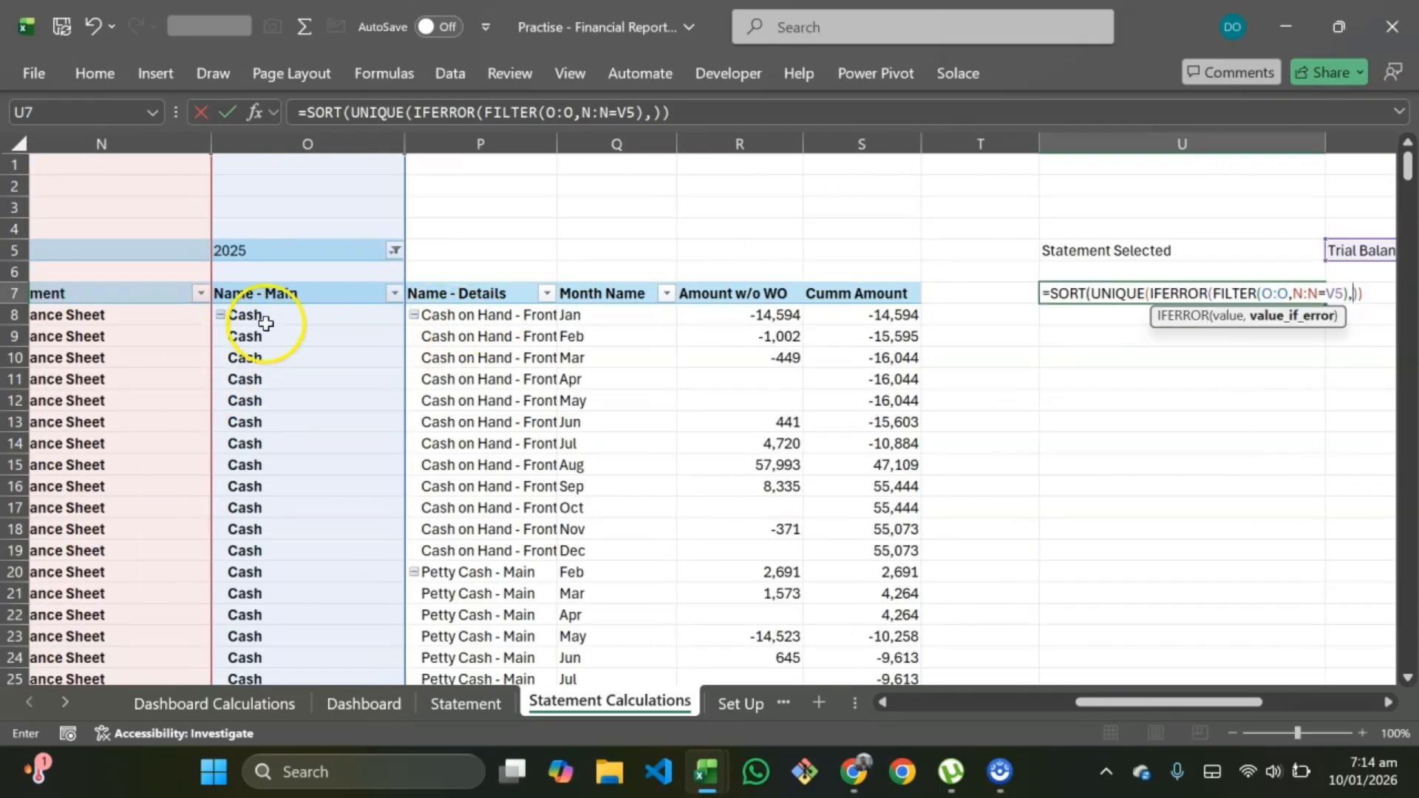
left_click_drag(270, 318, 1411, 304)
key("ctrl+BackSpace")
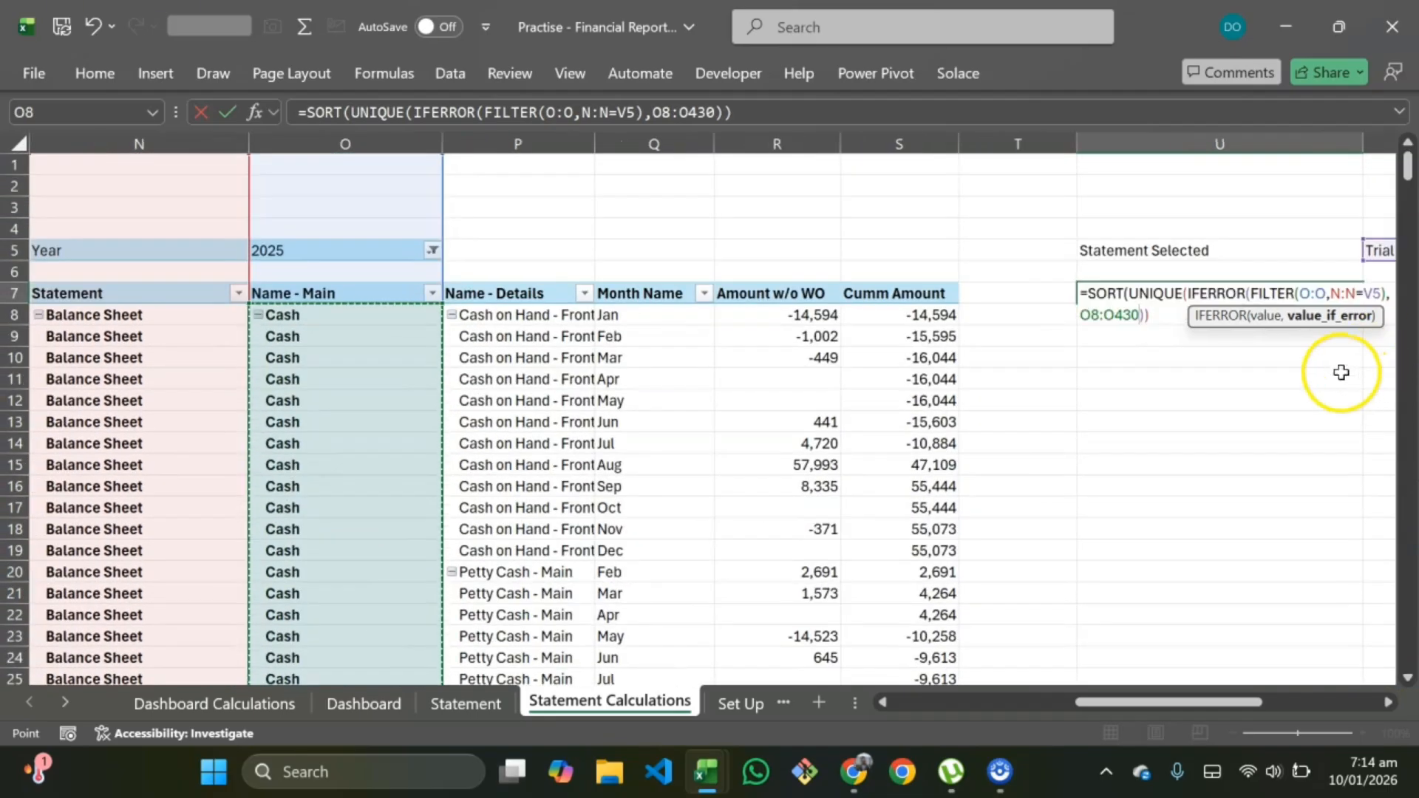
key("BackSpace")
key("BackSpace")
key("BackSpace")
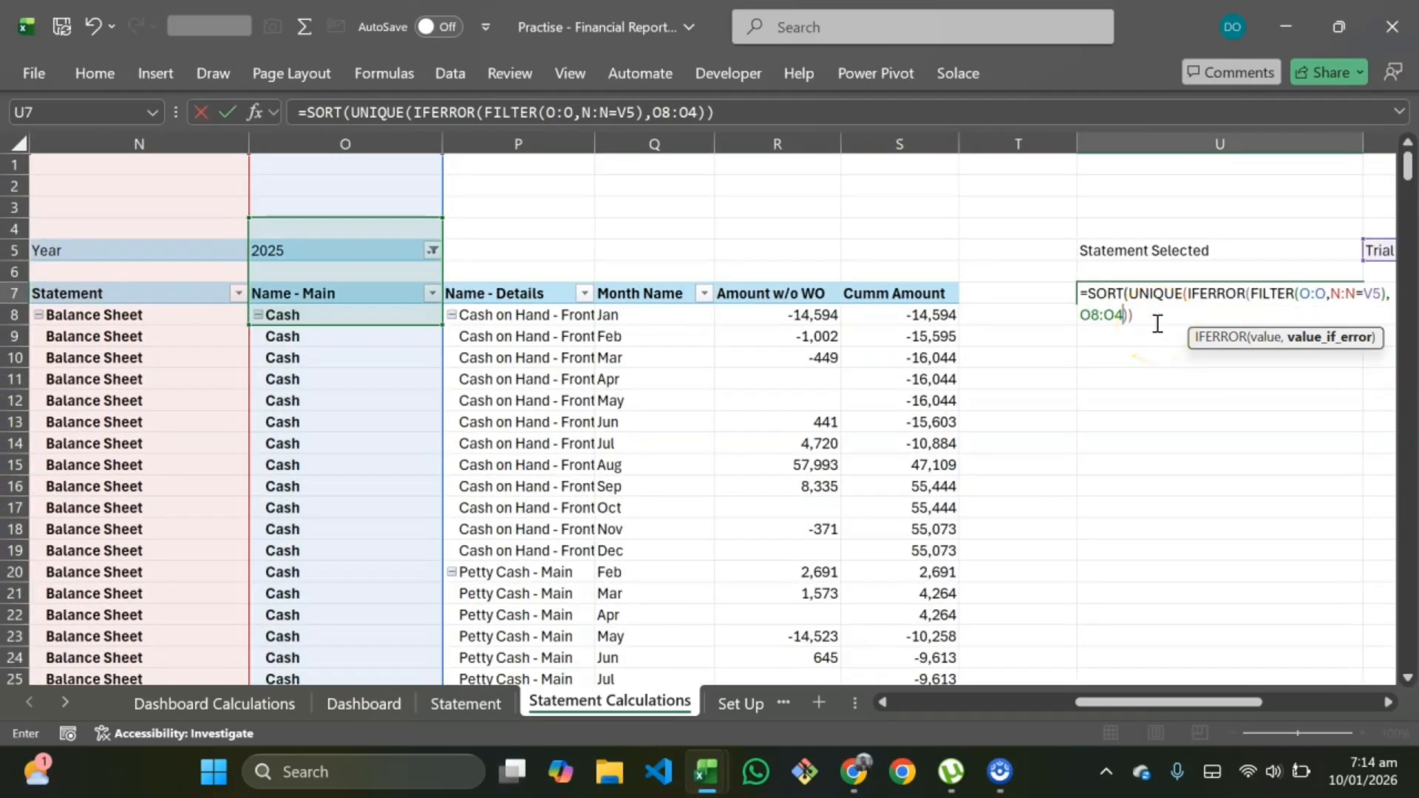
type("10000")
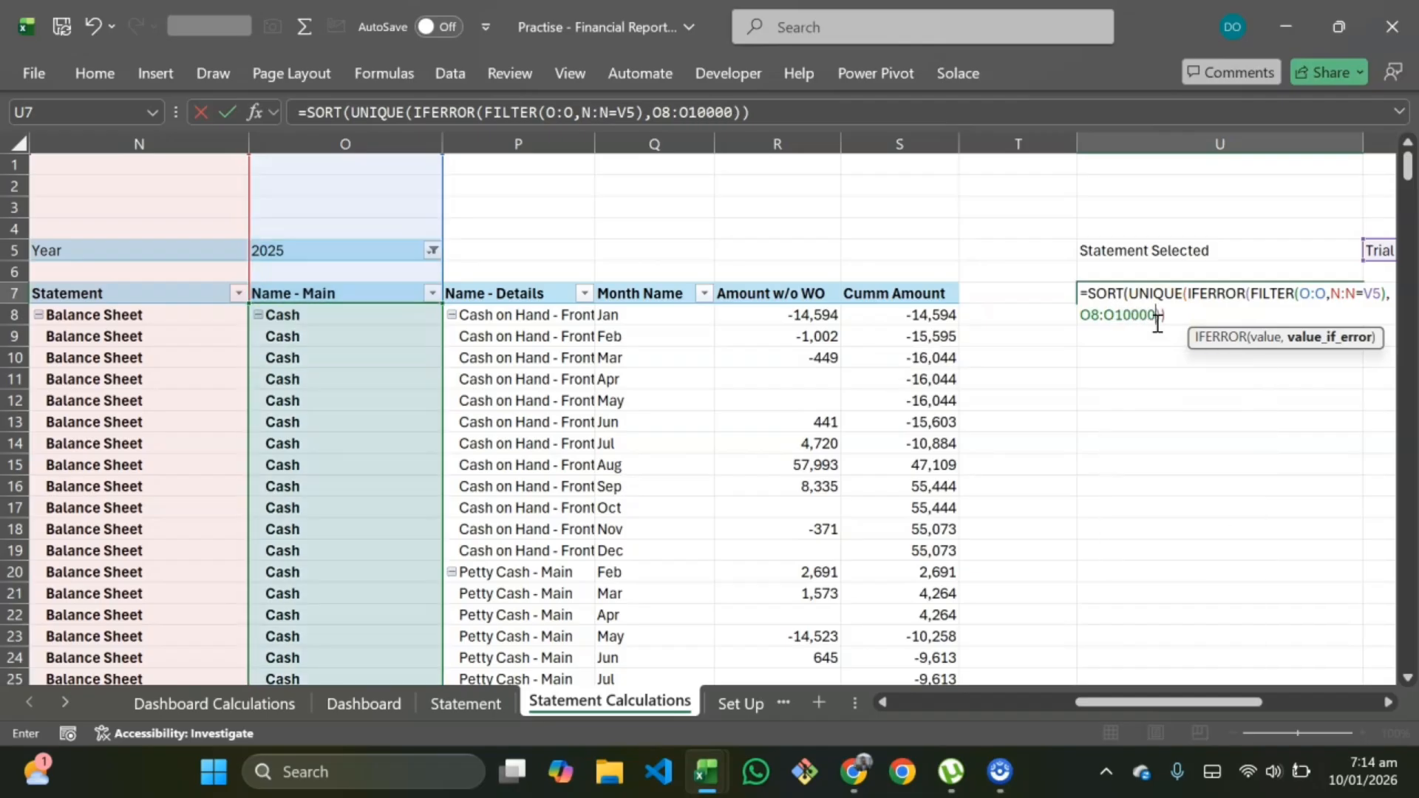
left_click(1170, 313)
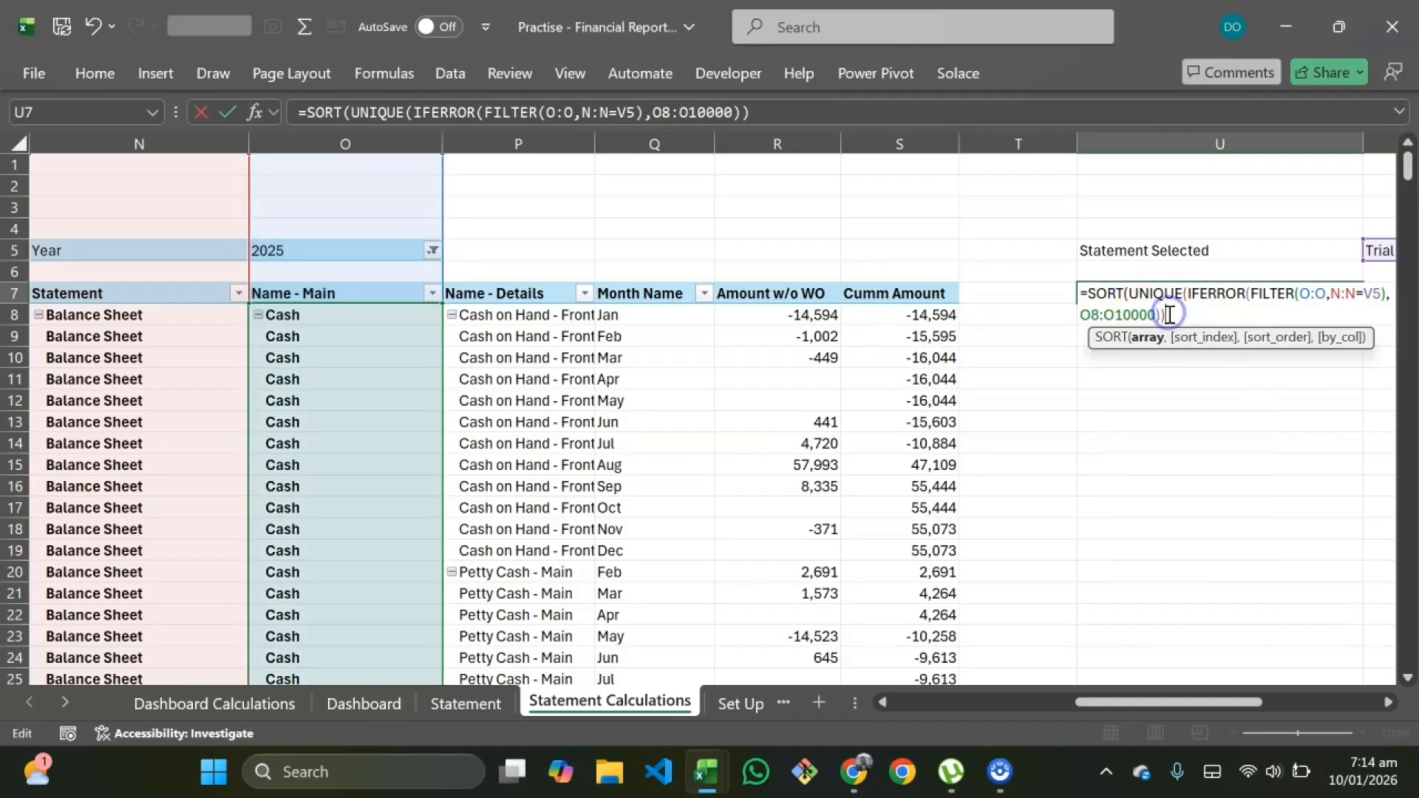
type(")")
key("Return")
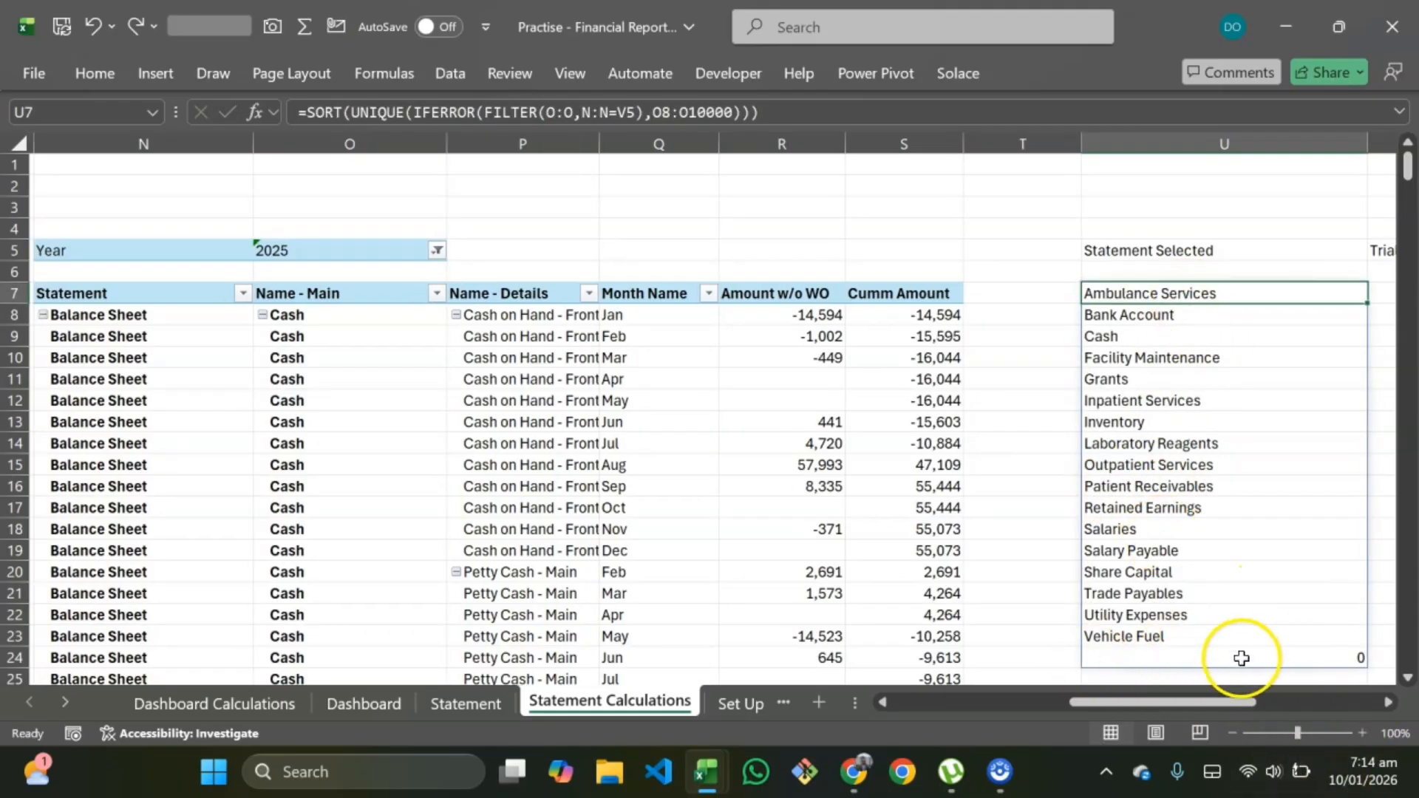
Step: Change U7's fallback range to the trim reference O8:.O10000 and confirm
double_click(1153, 293)
left_click(1106, 314)
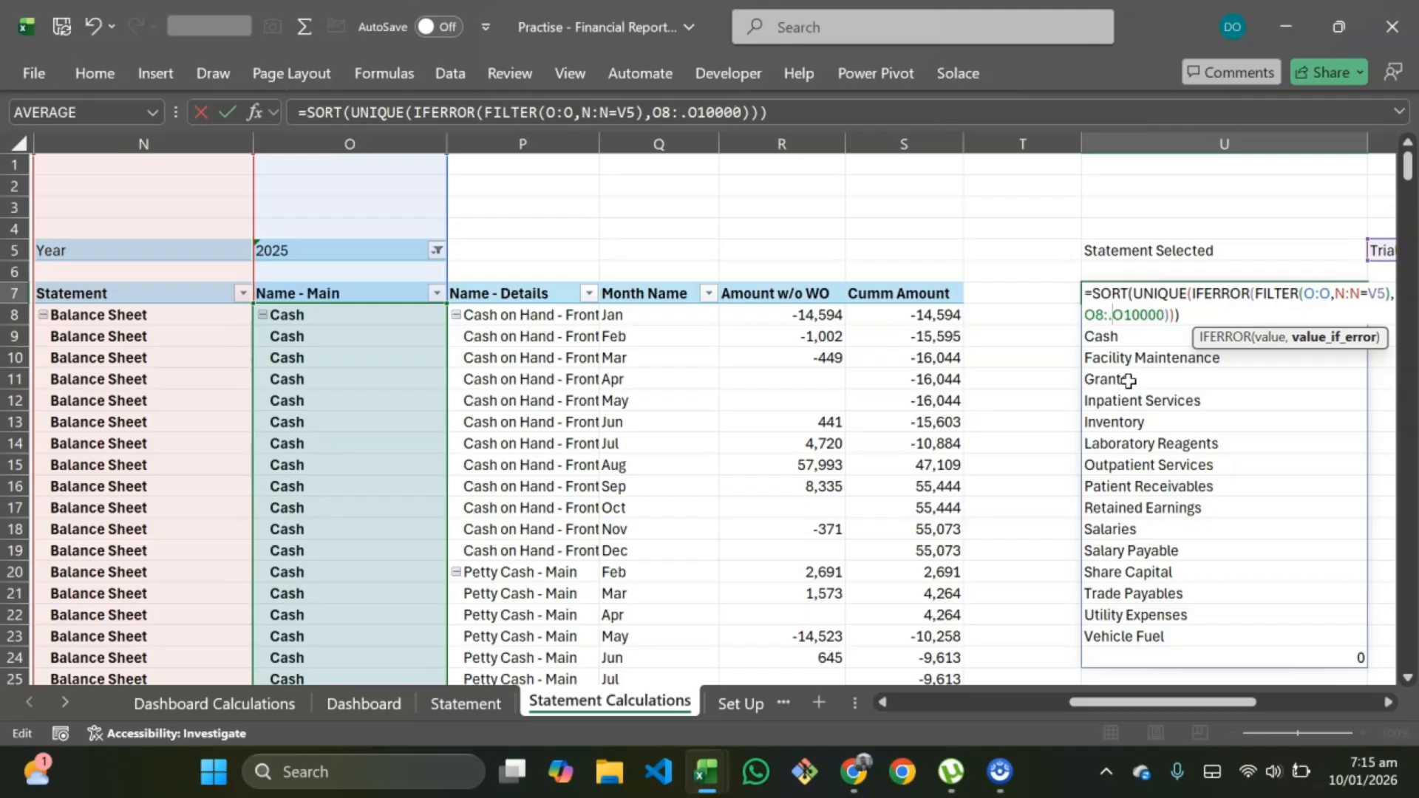
key("Return")
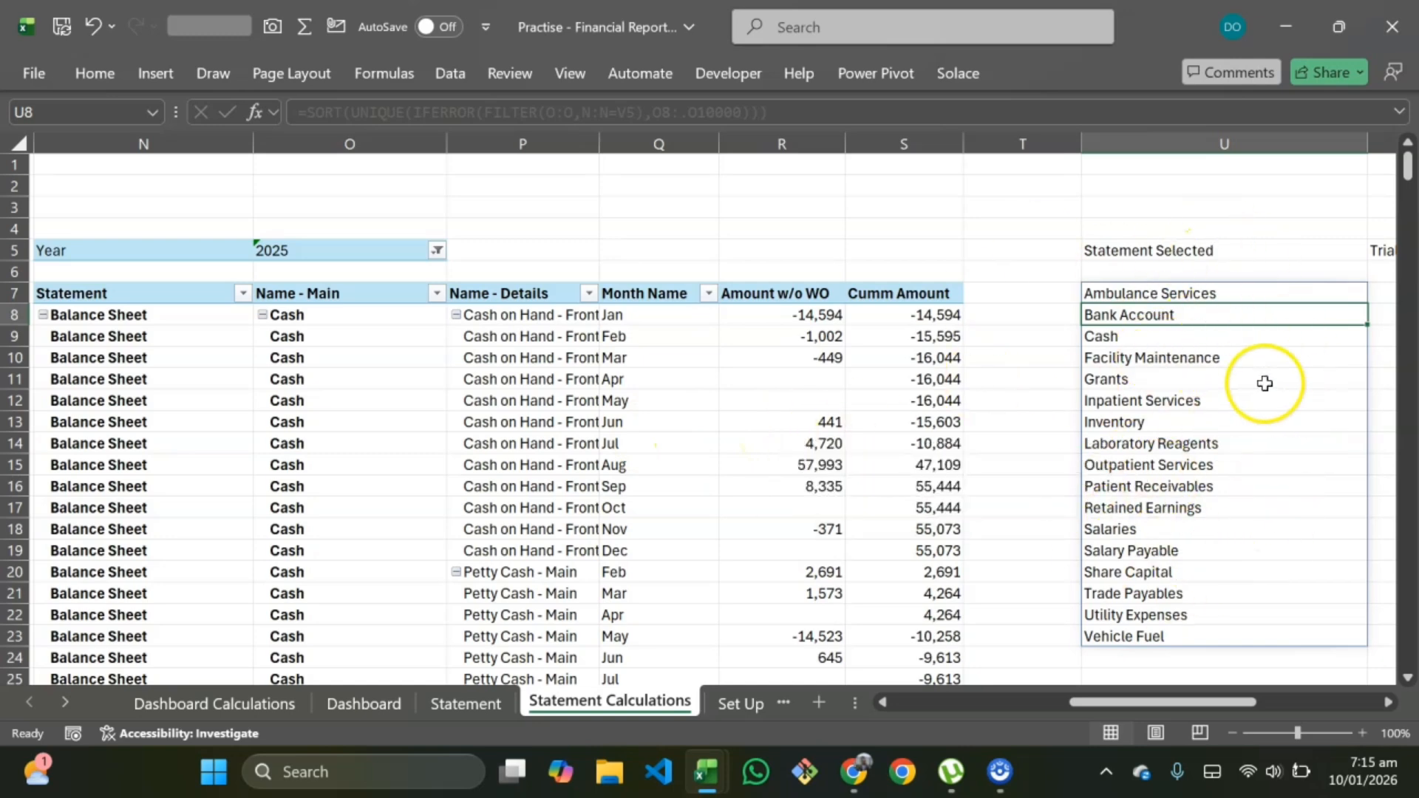
Step: Return to the Statement sheet and select Salaries as the account for the Trial Balance
left_click(438, 704)
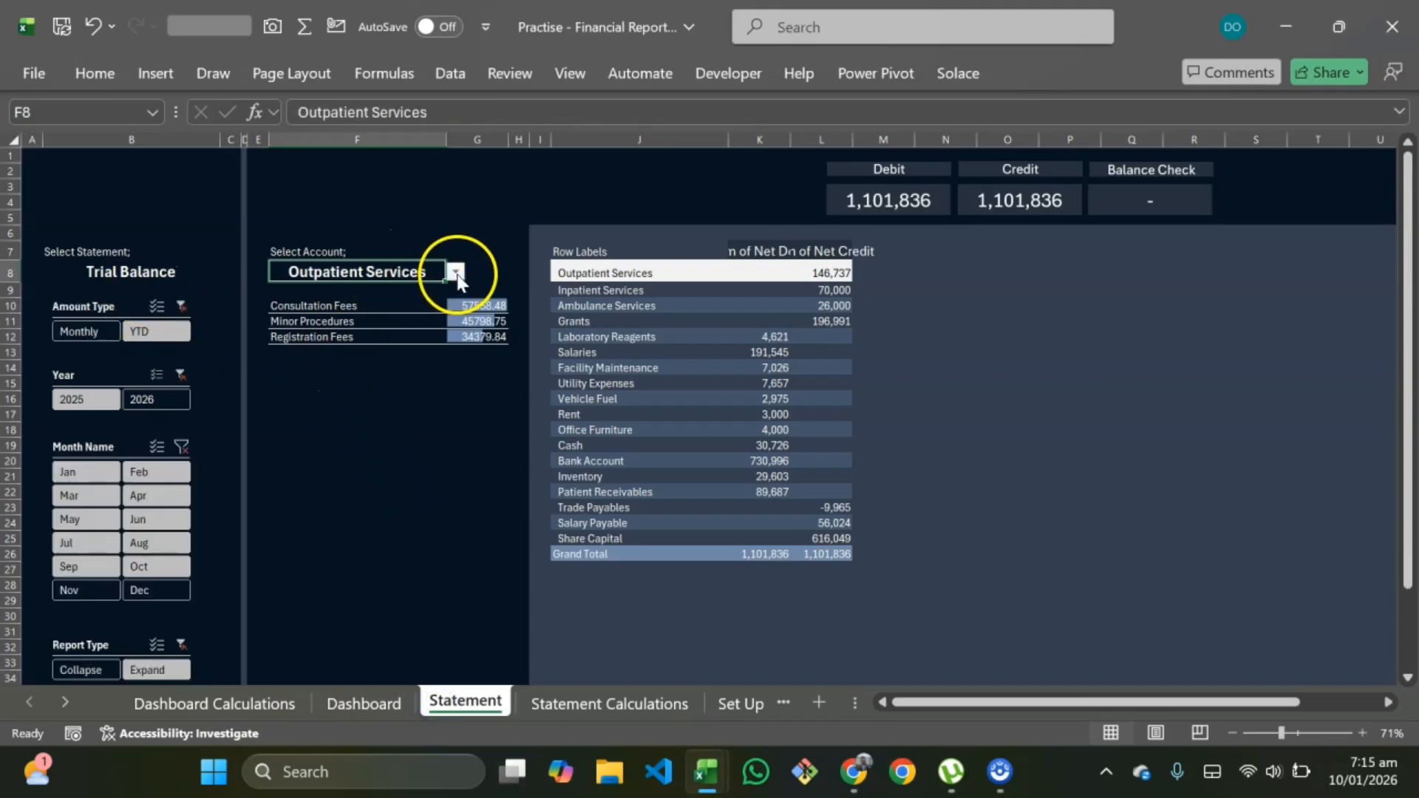
left_click(455, 273)
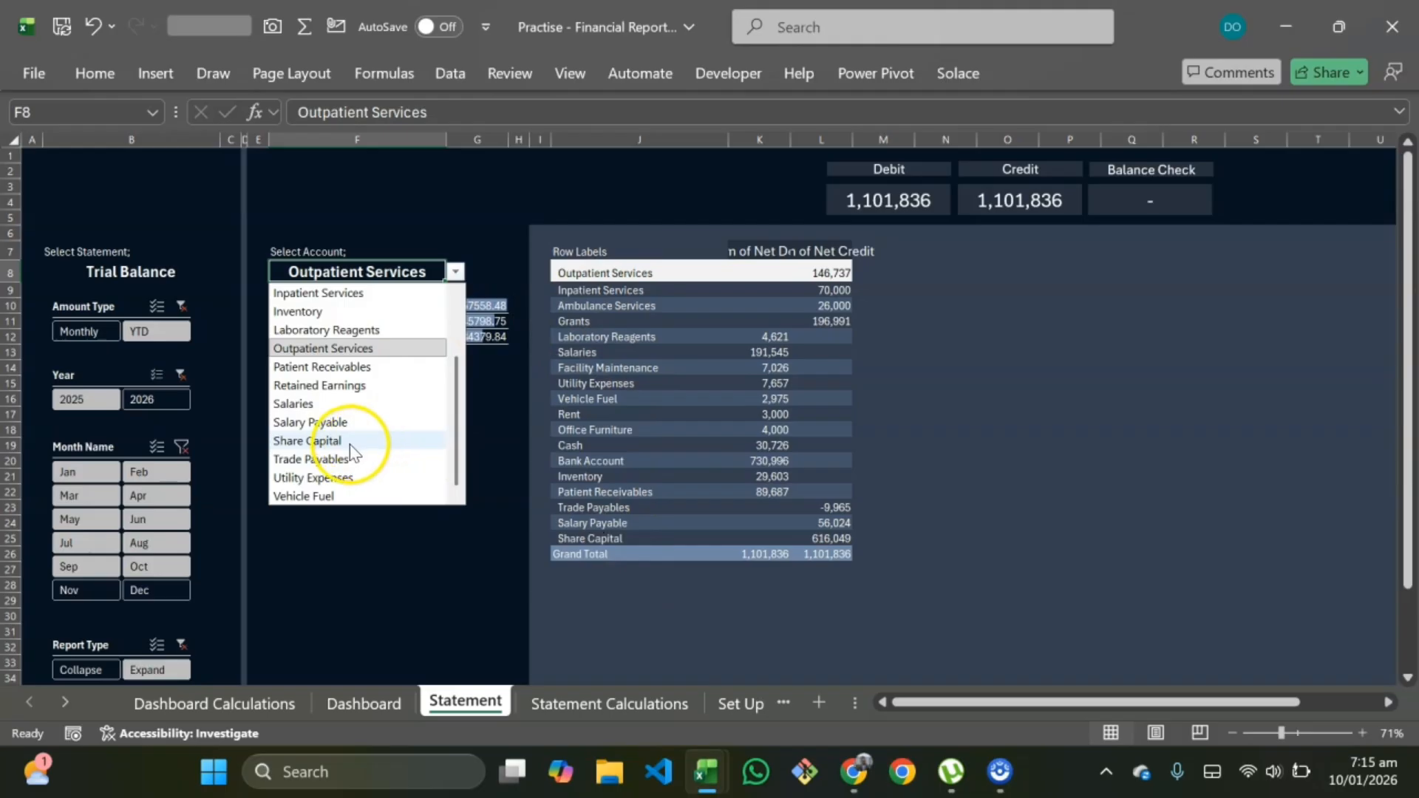
left_click(332, 404)
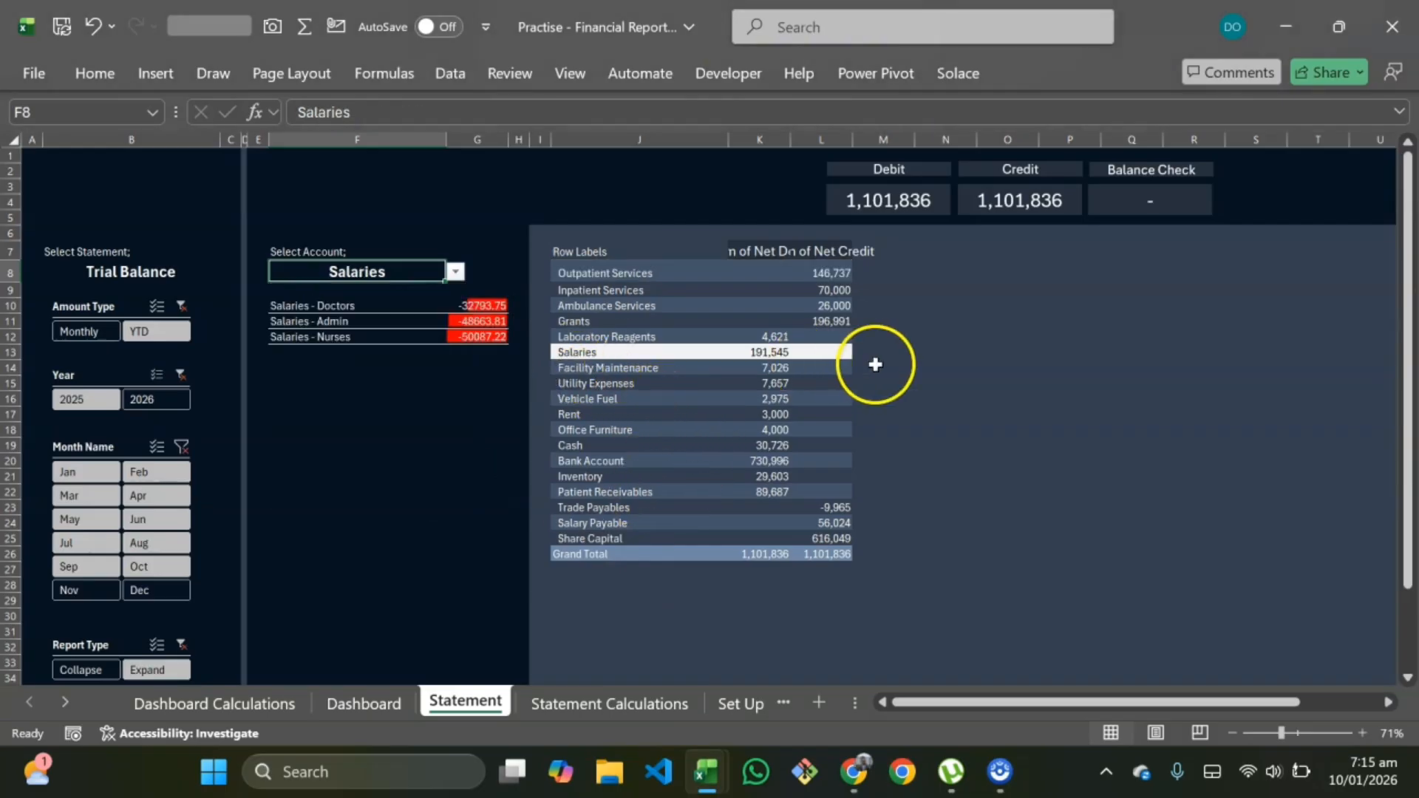
Step: Select Outpatient Services as the account and pick 2026 in the Year slicer
left_click(456, 272)
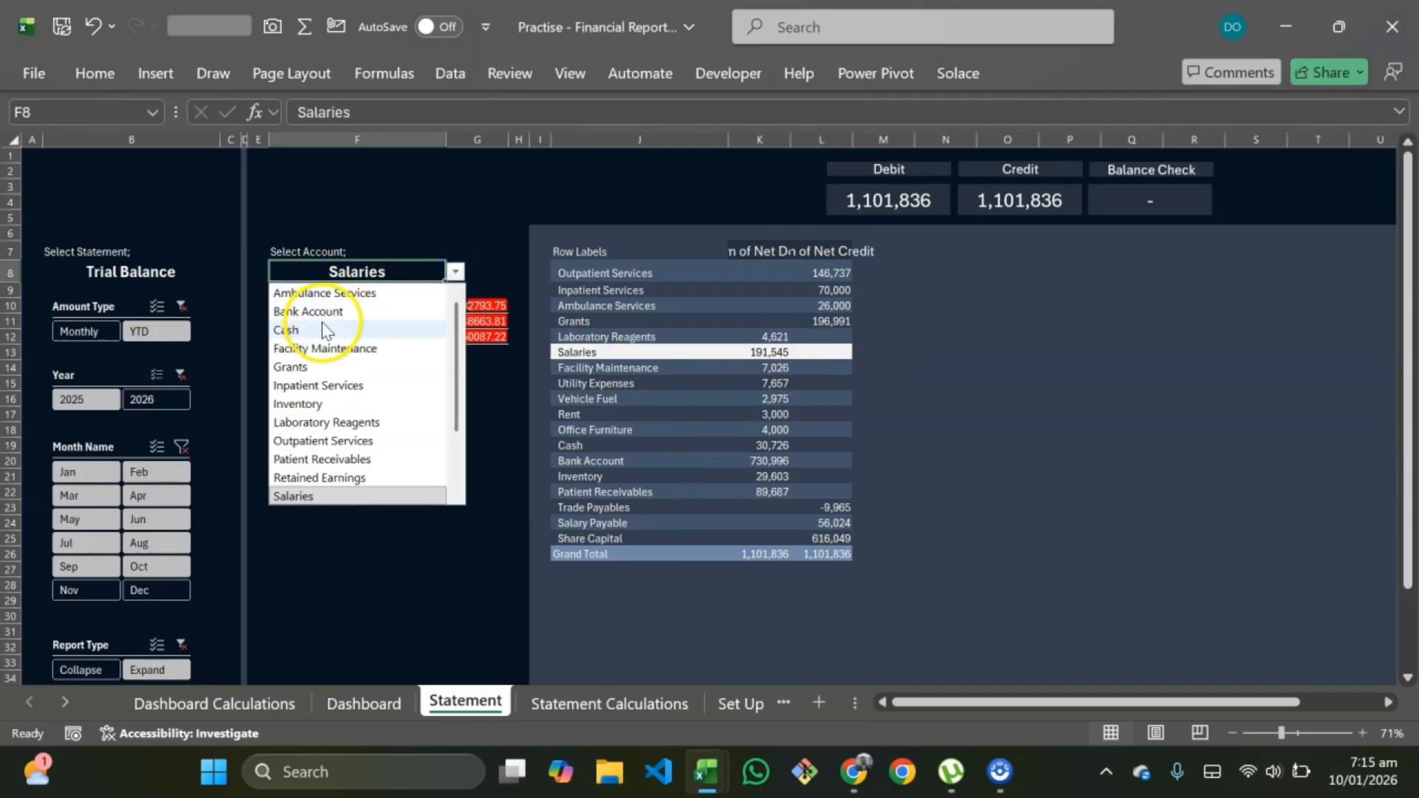
left_click(328, 441)
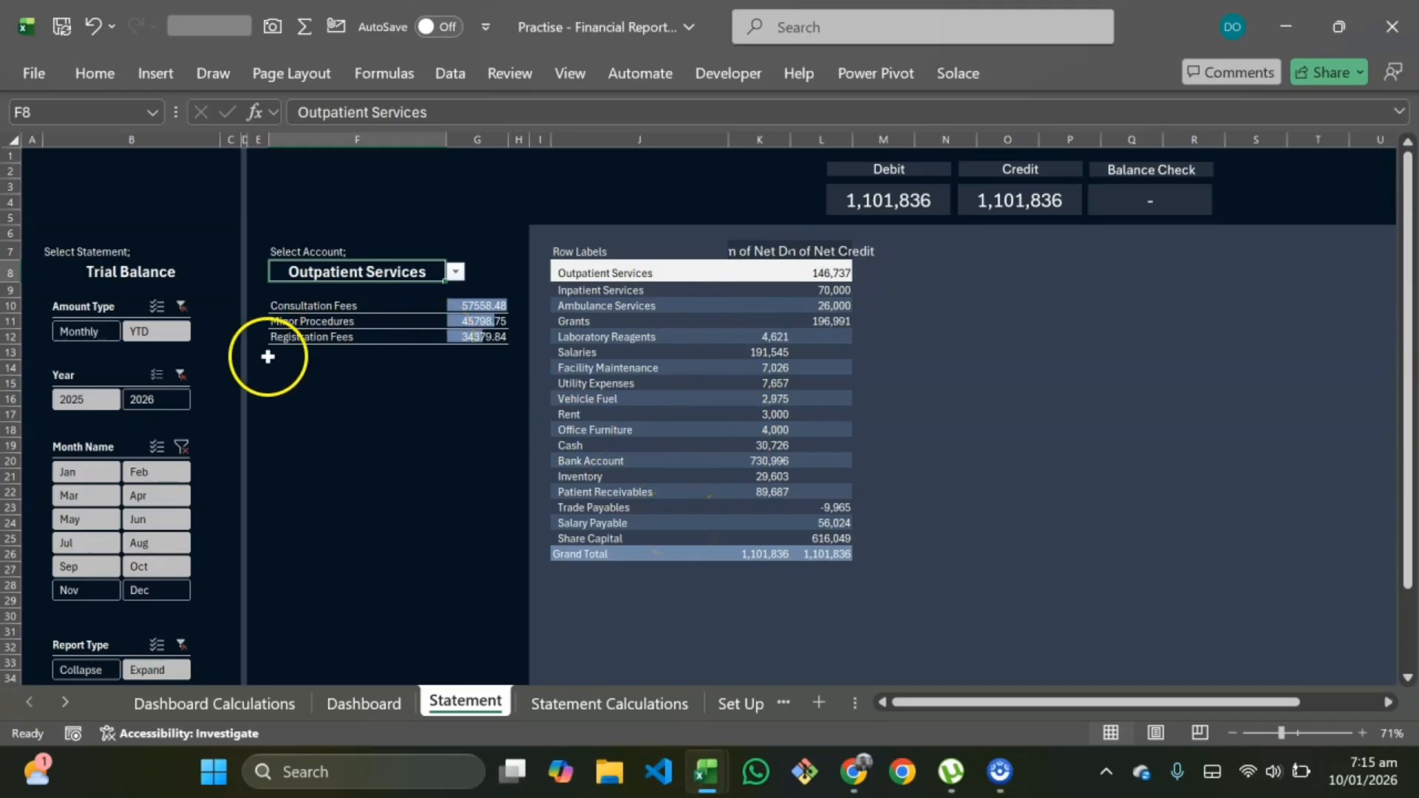
left_click(156, 400)
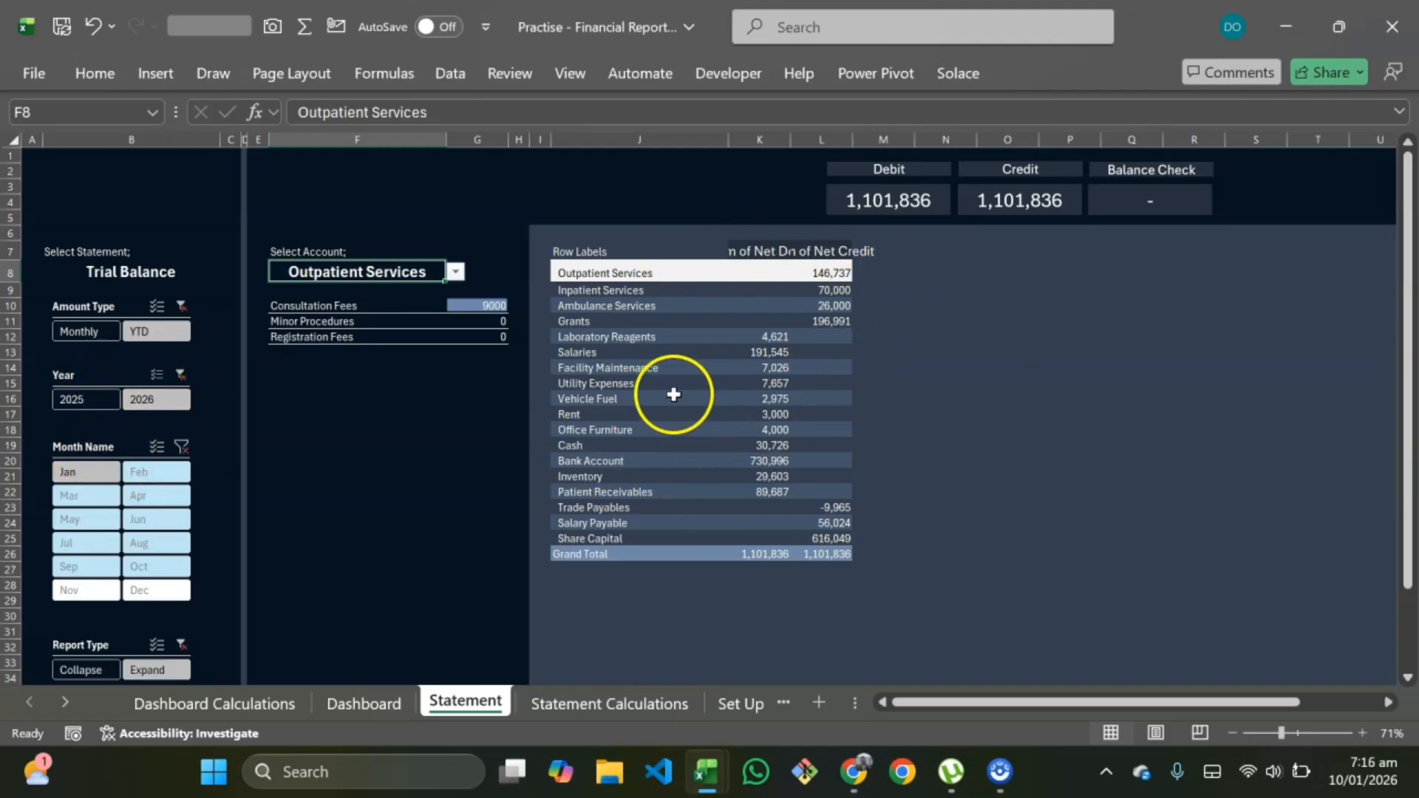
Step: Switch the selected statement to Income Statement
left_click(158, 273)
left_click(229, 272)
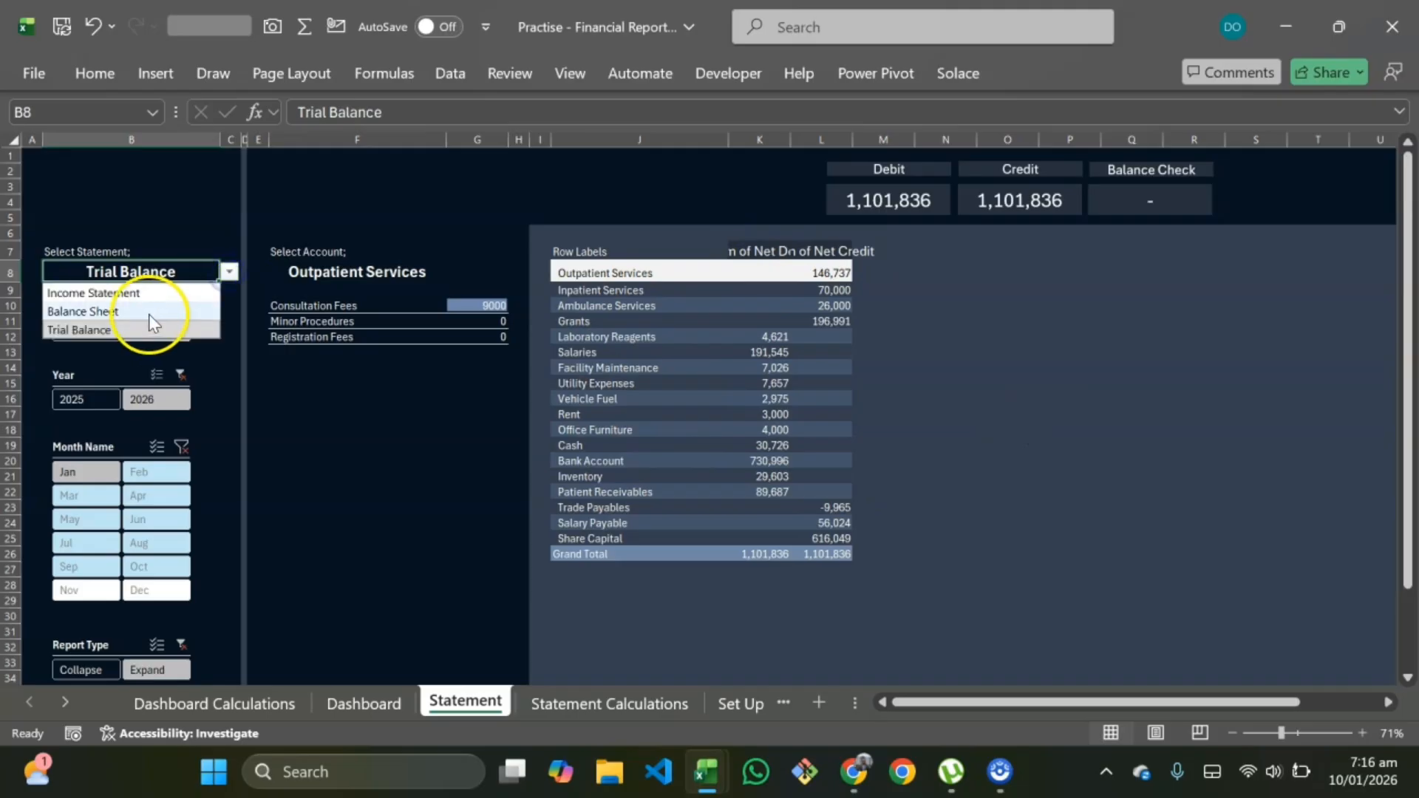
left_click(141, 293)
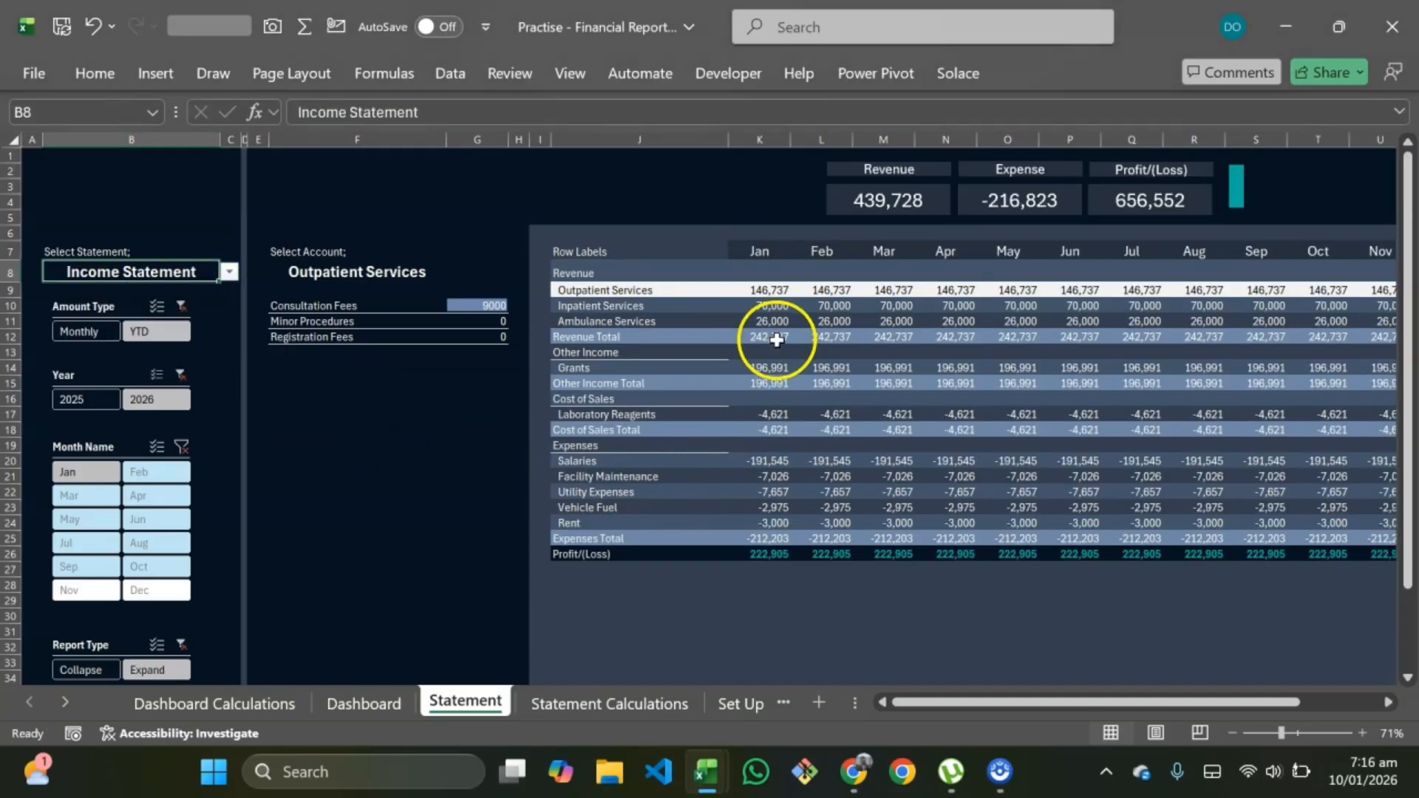
scroll(1045, 406, "right", 4)
scroll(1045, 405, "left", 4)
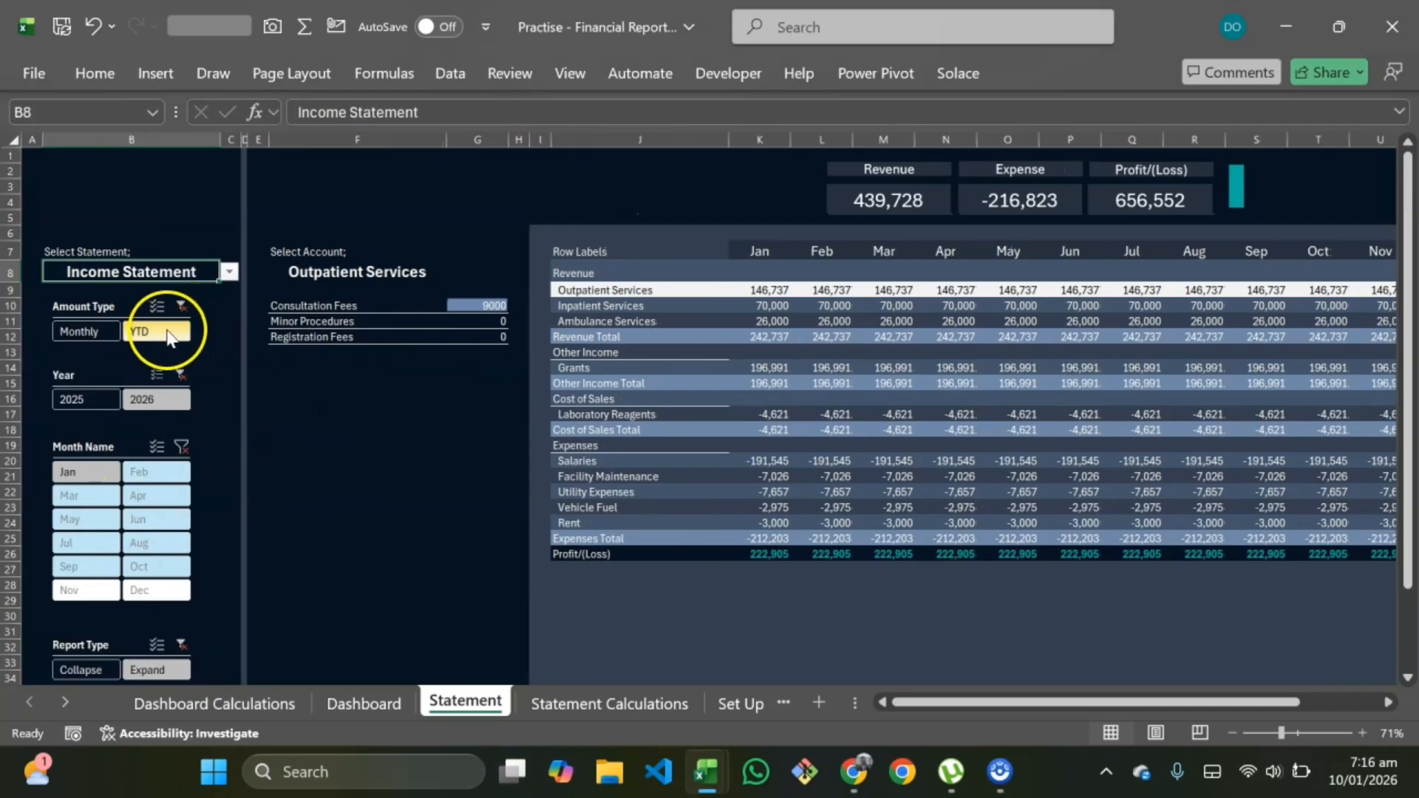
Step: Examine which pivot tables the Amount Type slicer's report connections include
left_click(128, 308)
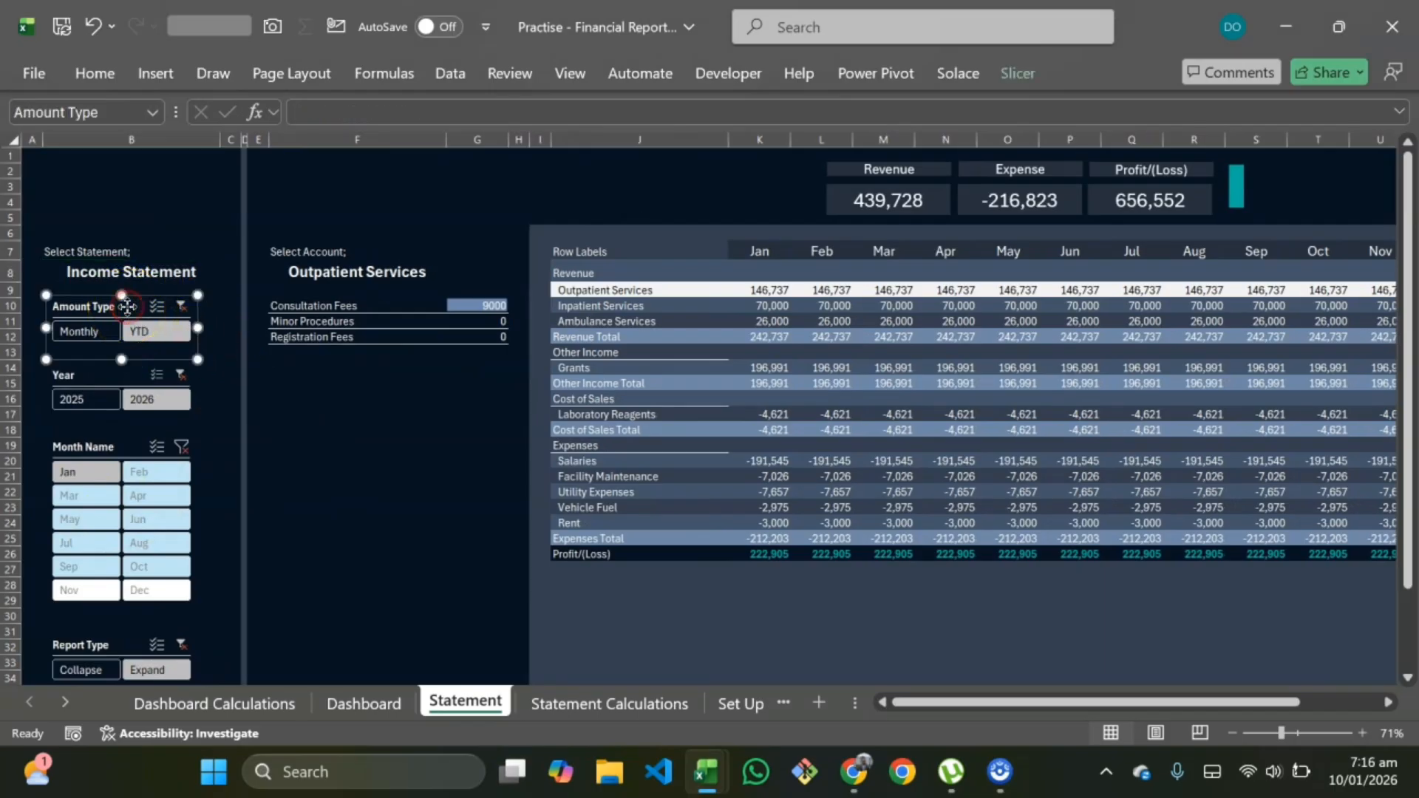
right_click(127, 306)
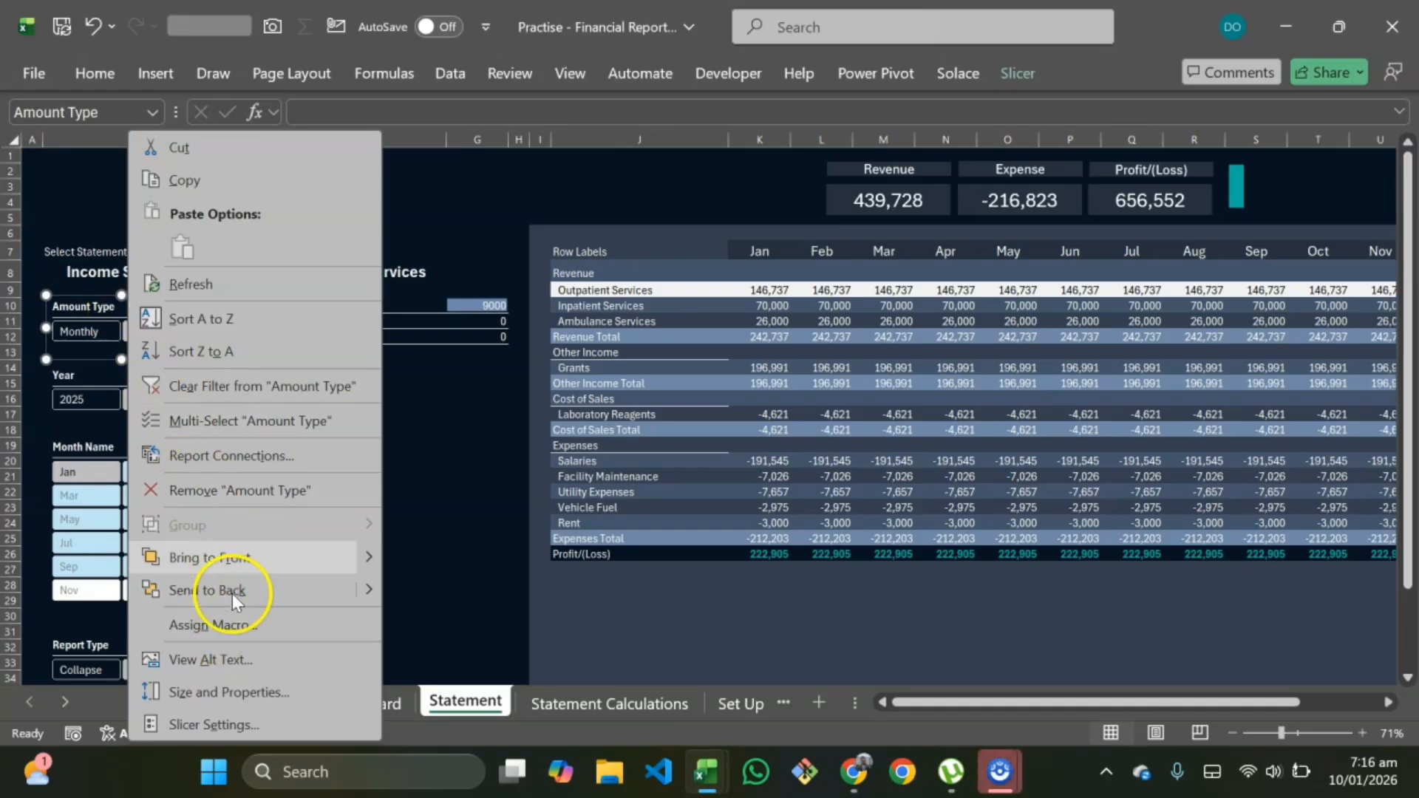
left_click(237, 453)
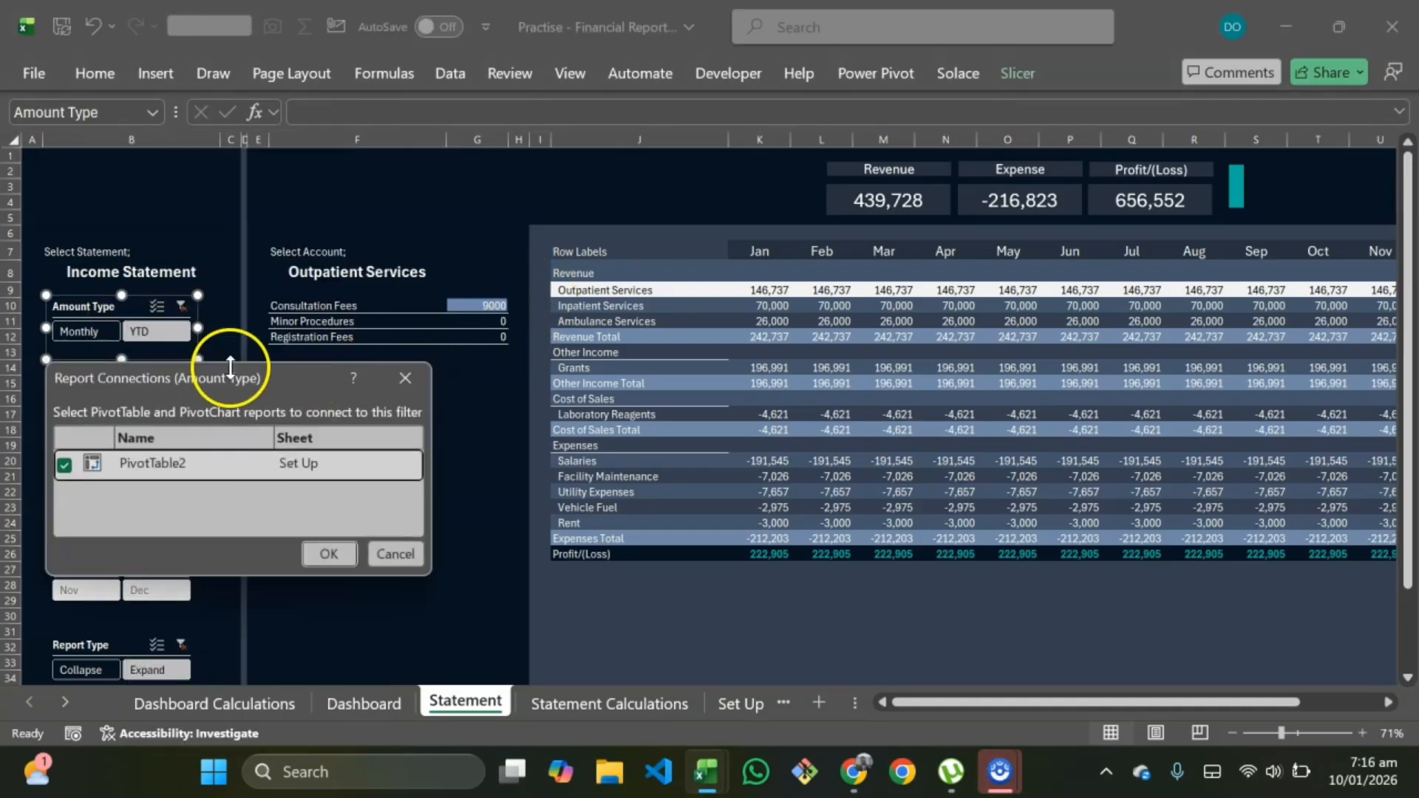
left_click_drag(229, 367, 572, 182)
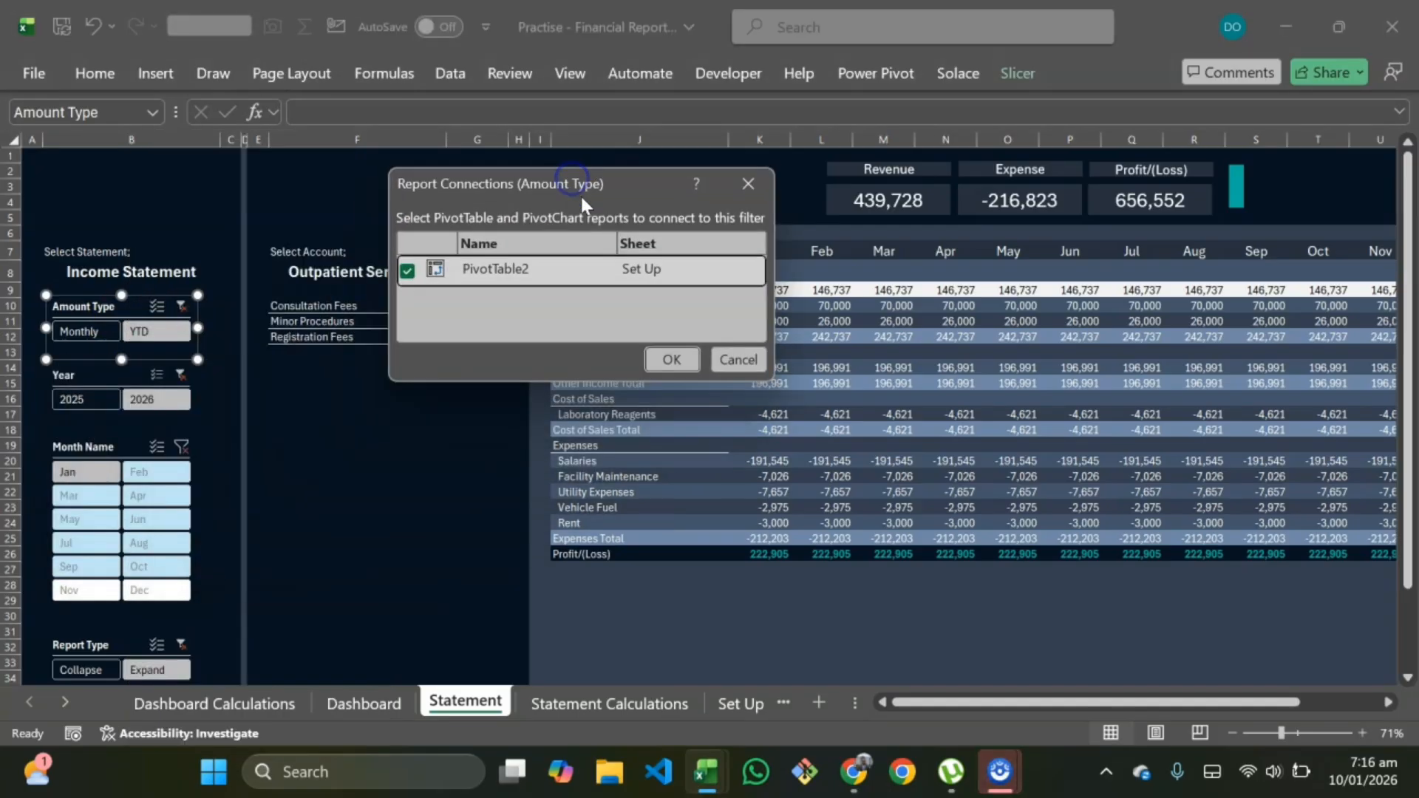
left_click_drag(772, 379, 905, 602)
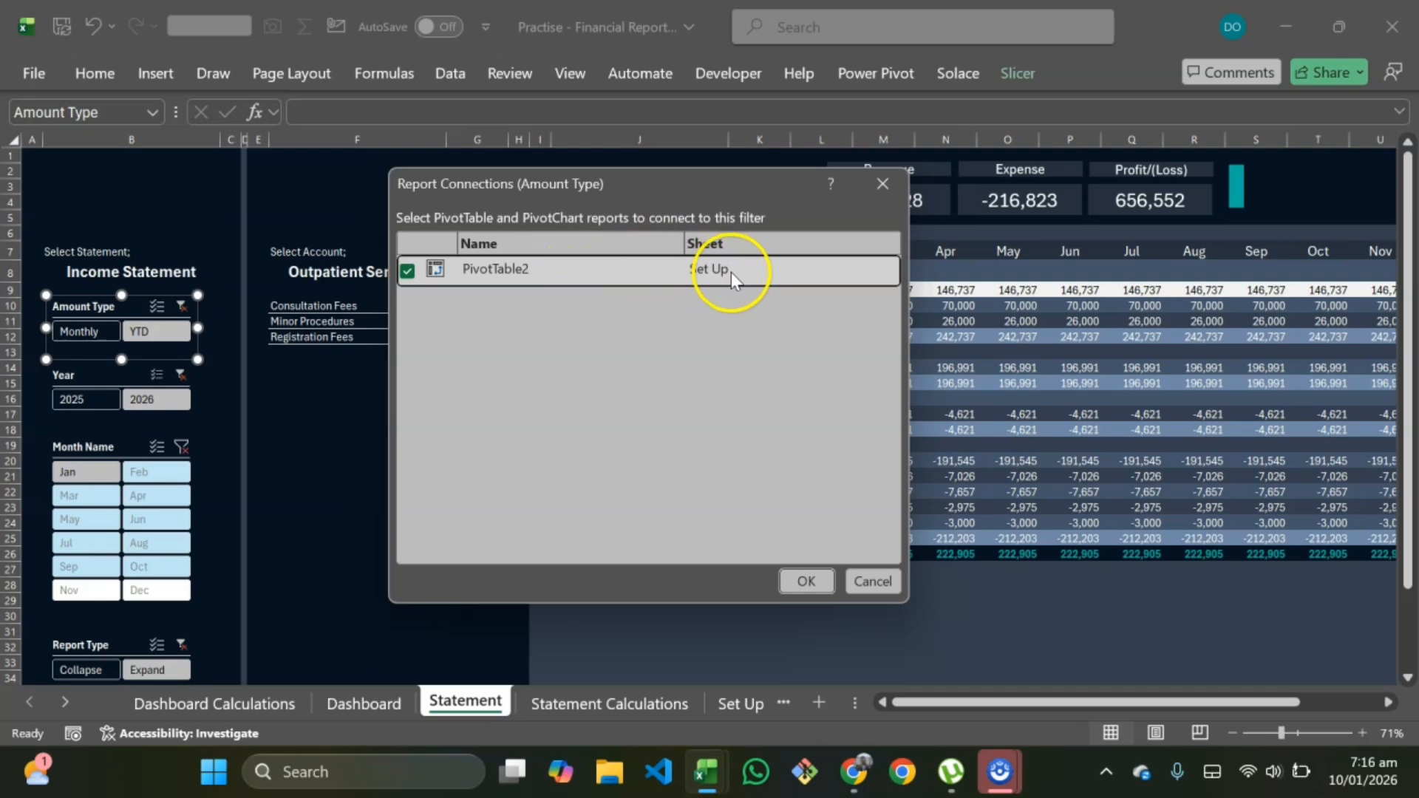
left_click(877, 183)
Step: Examine the Year slicer's report connections across all pivot tables
left_click(105, 375)
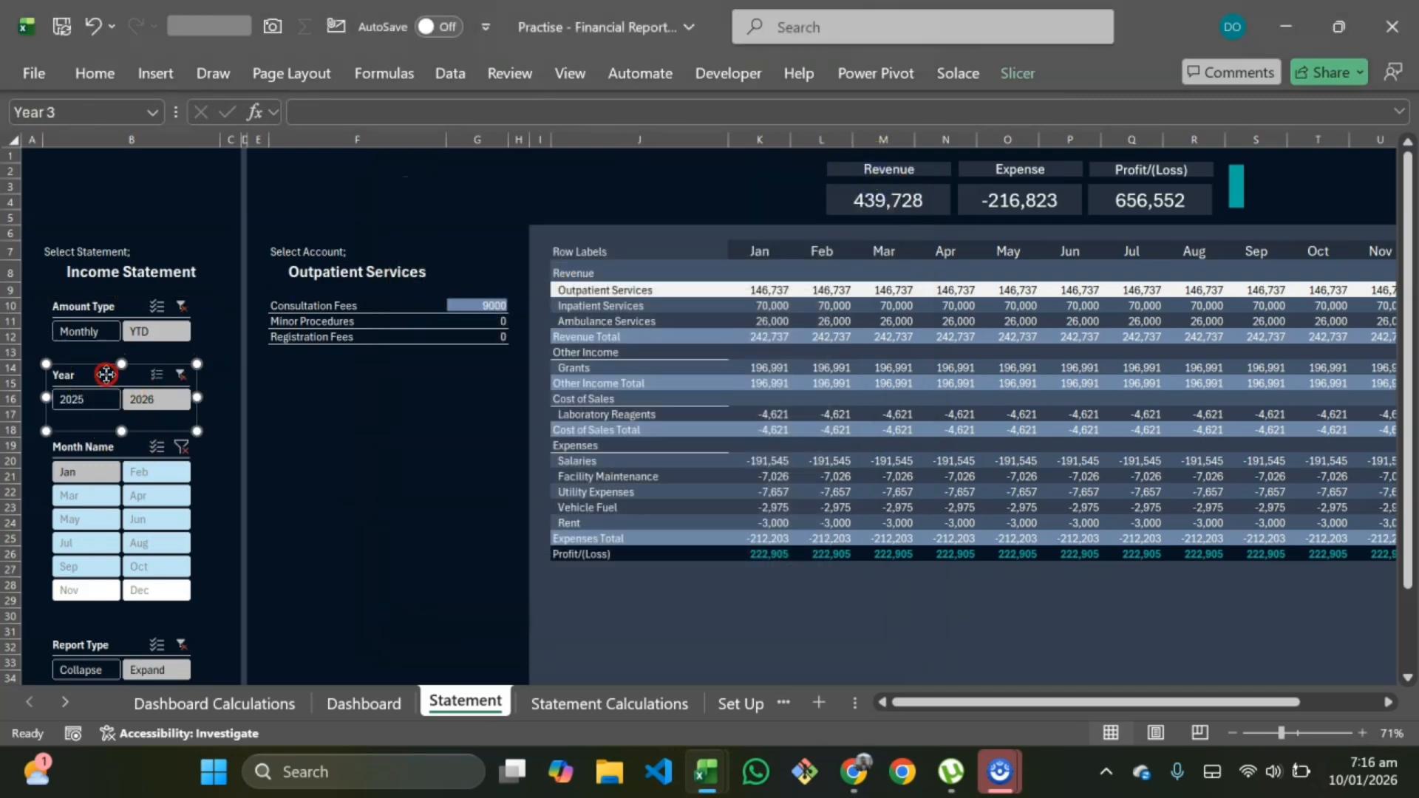
right_click(106, 375)
left_click(246, 447)
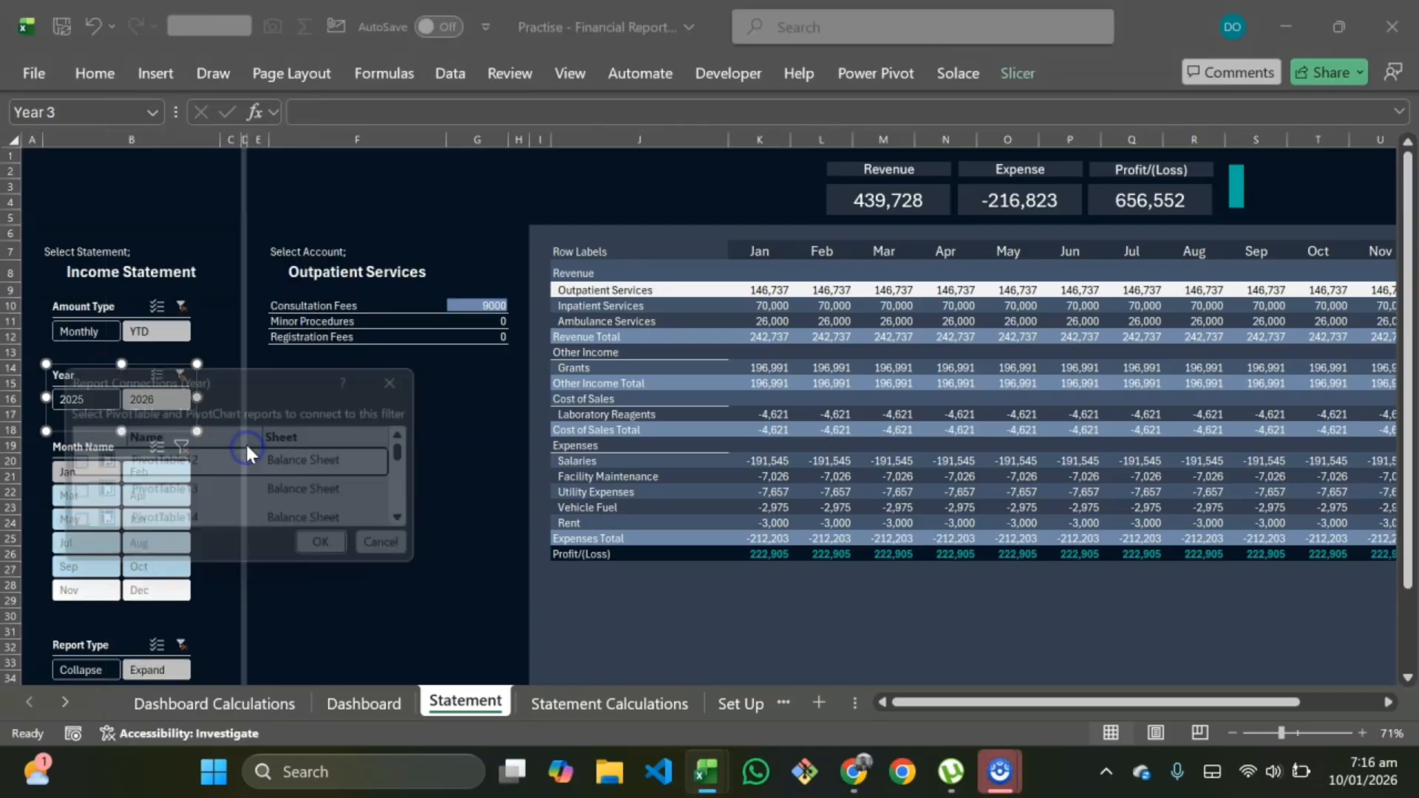
left_click_drag(326, 380, 632, 128)
left_click_drag(739, 318, 991, 735)
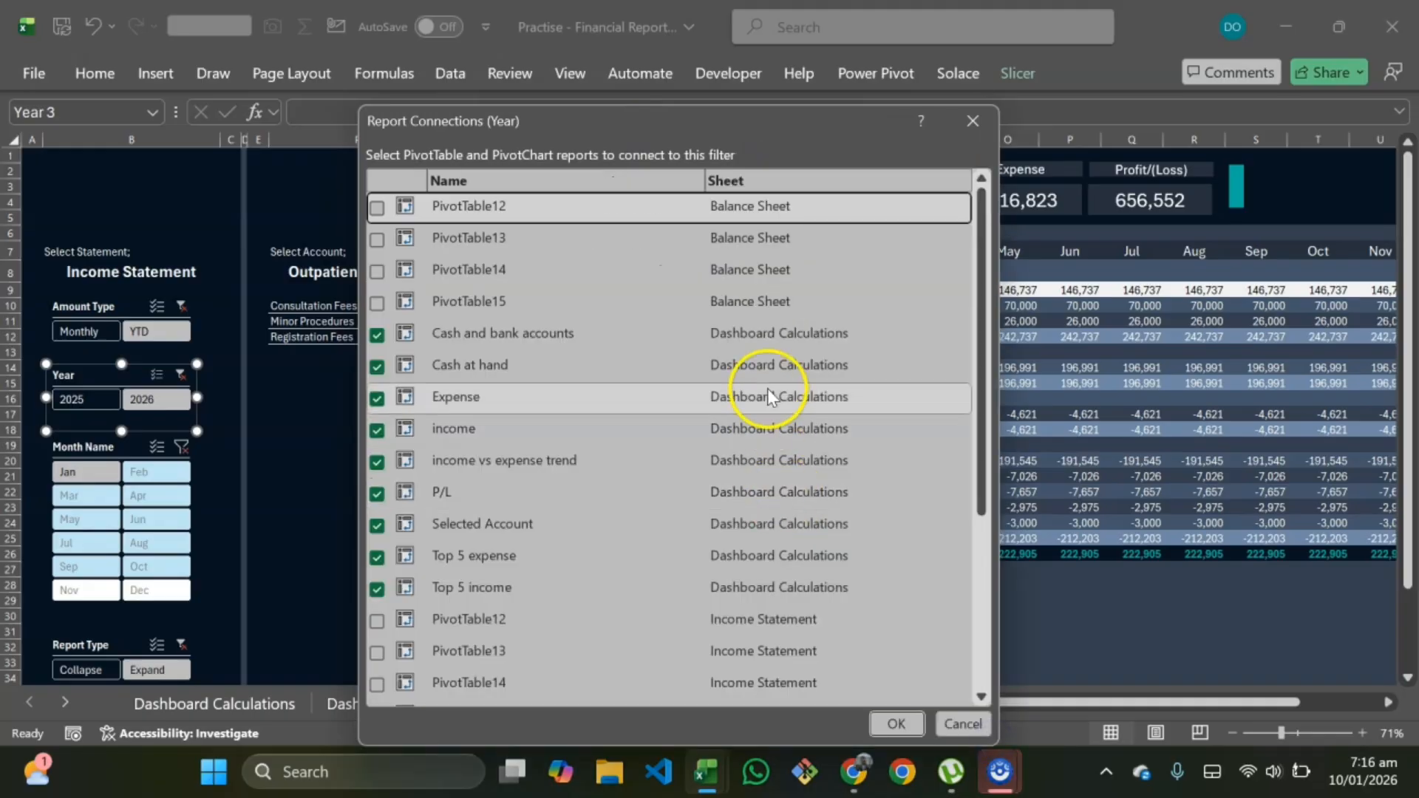
scroll(444, 425, "down", 3)
scroll(466, 473, "up", 3)
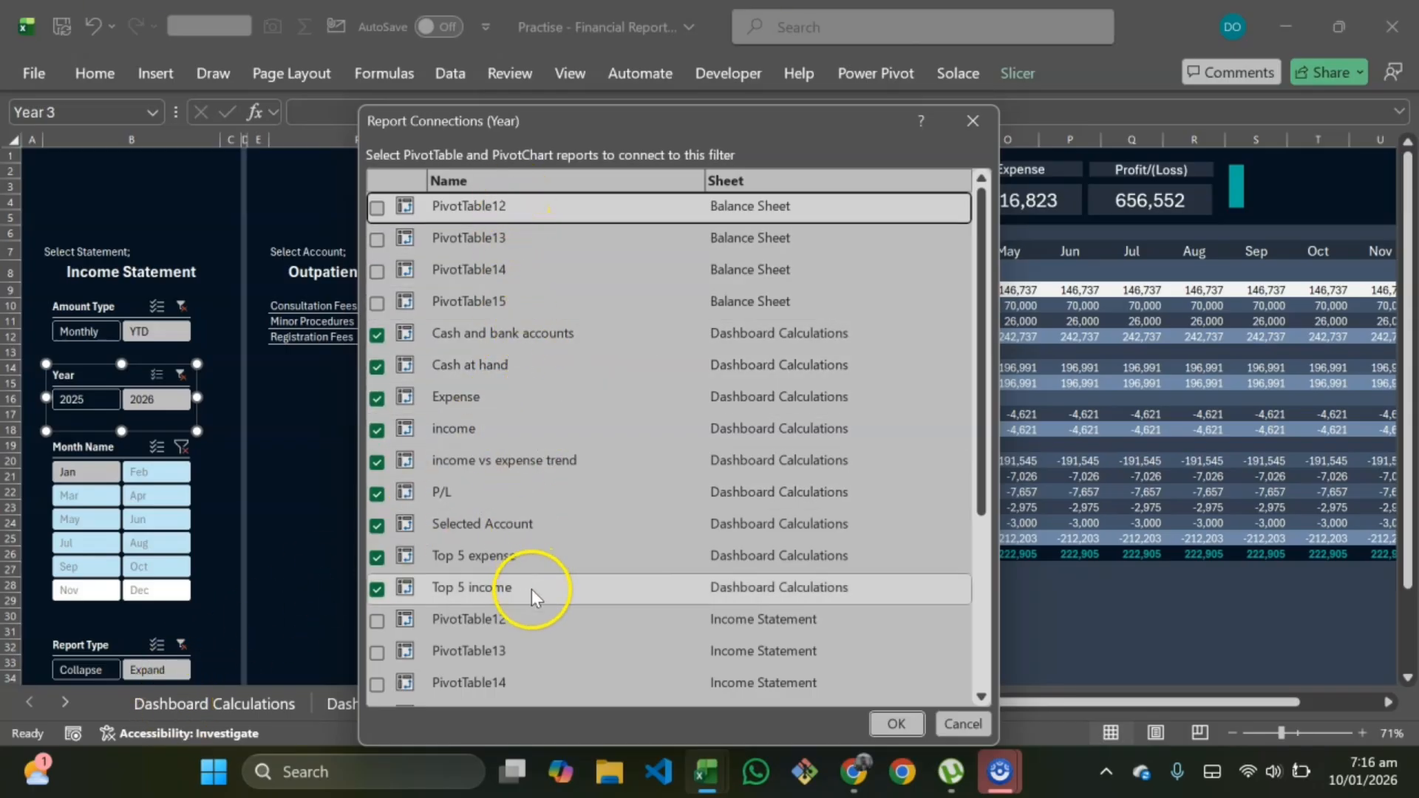
scroll(532, 592, "down", 3)
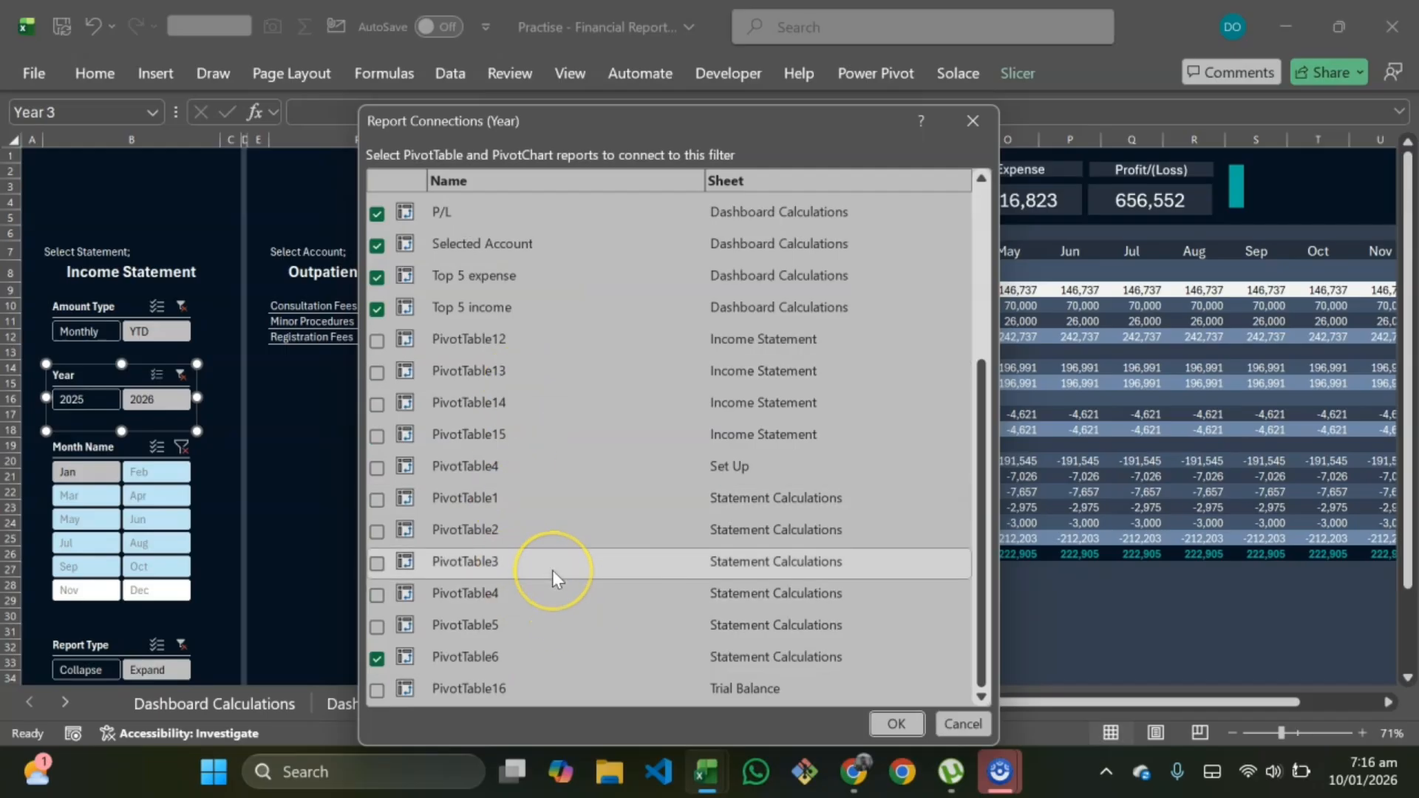
left_click(948, 724)
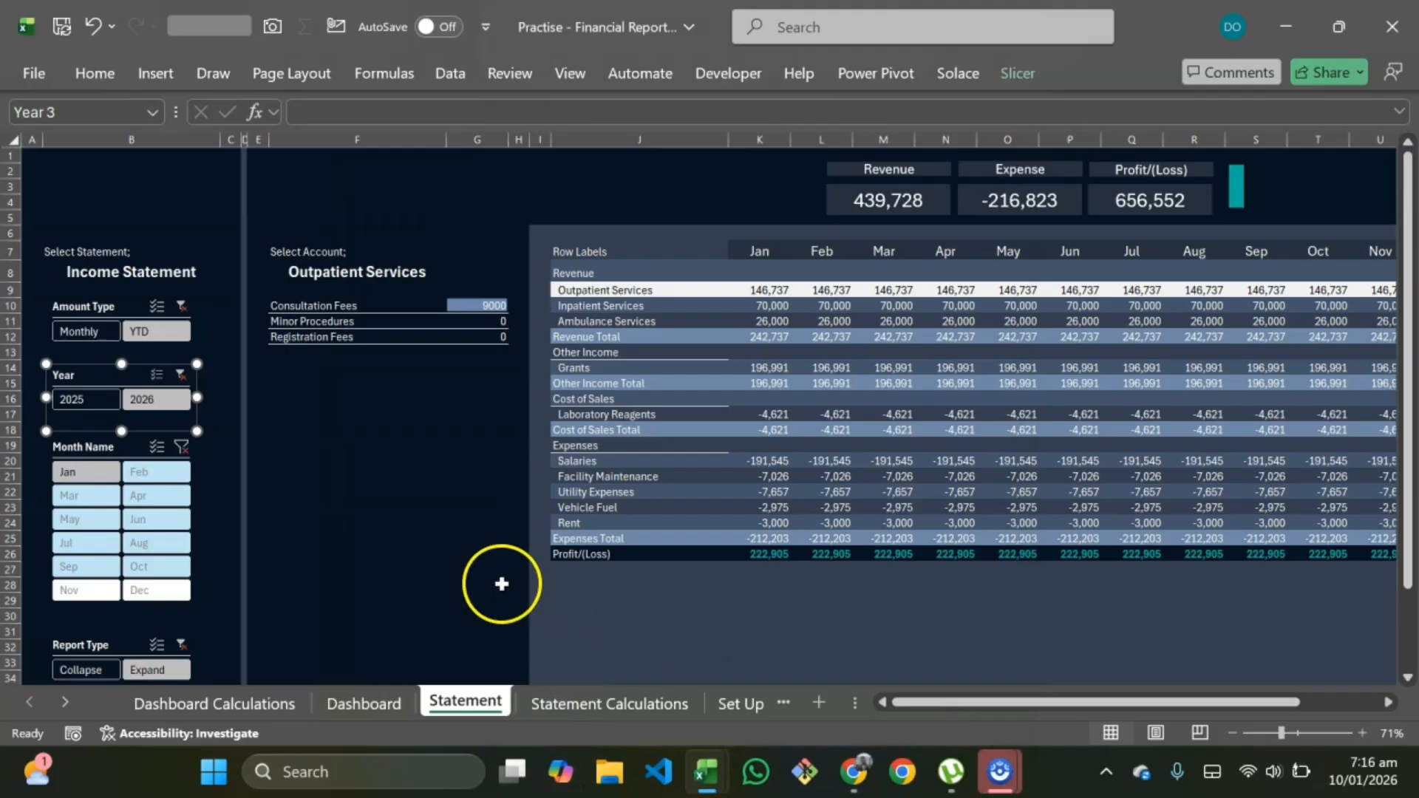
Step: On Statement Calculations, rename the Revenue pivot table's value field to ST revenue
left_click(618, 708)
scroll(543, 479, "left", 10)
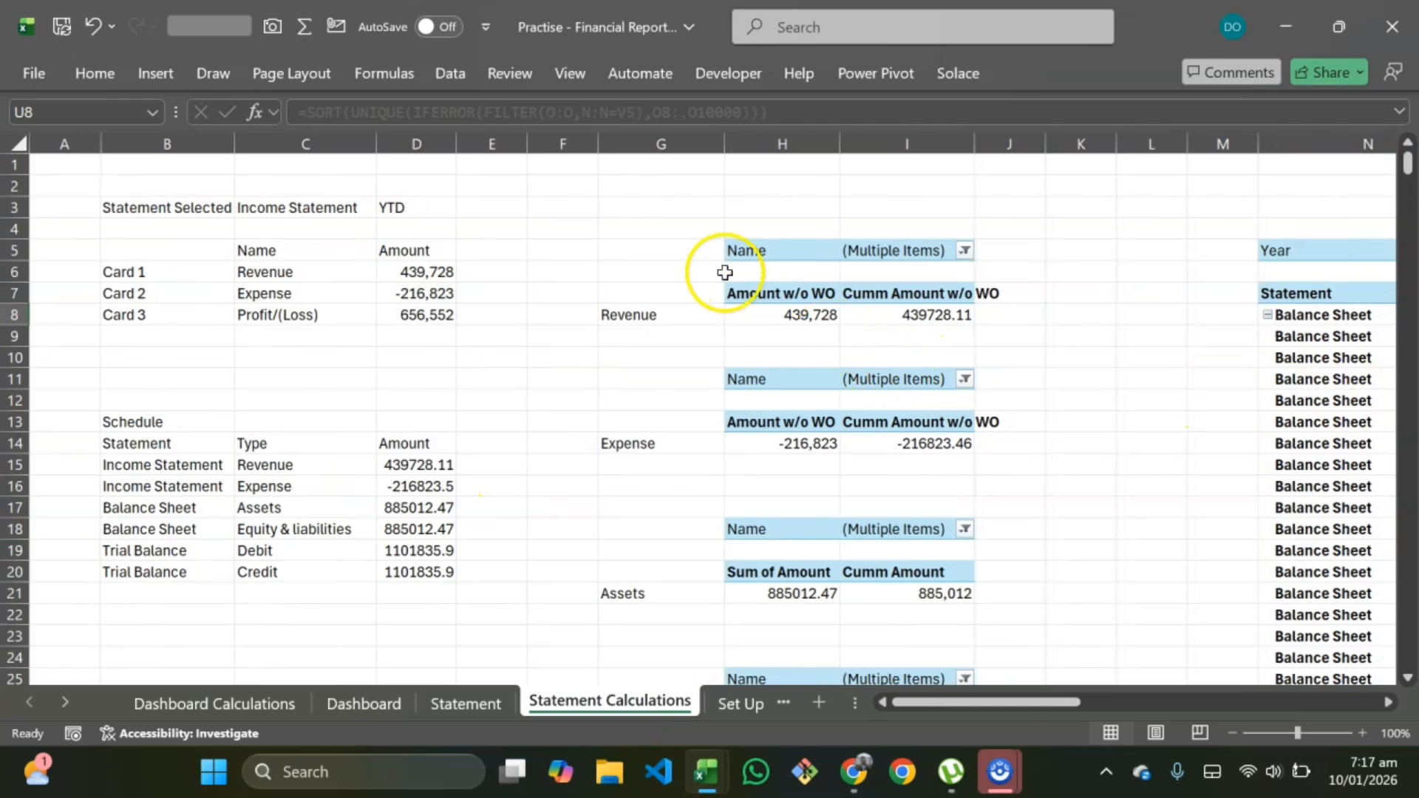
left_click(792, 317)
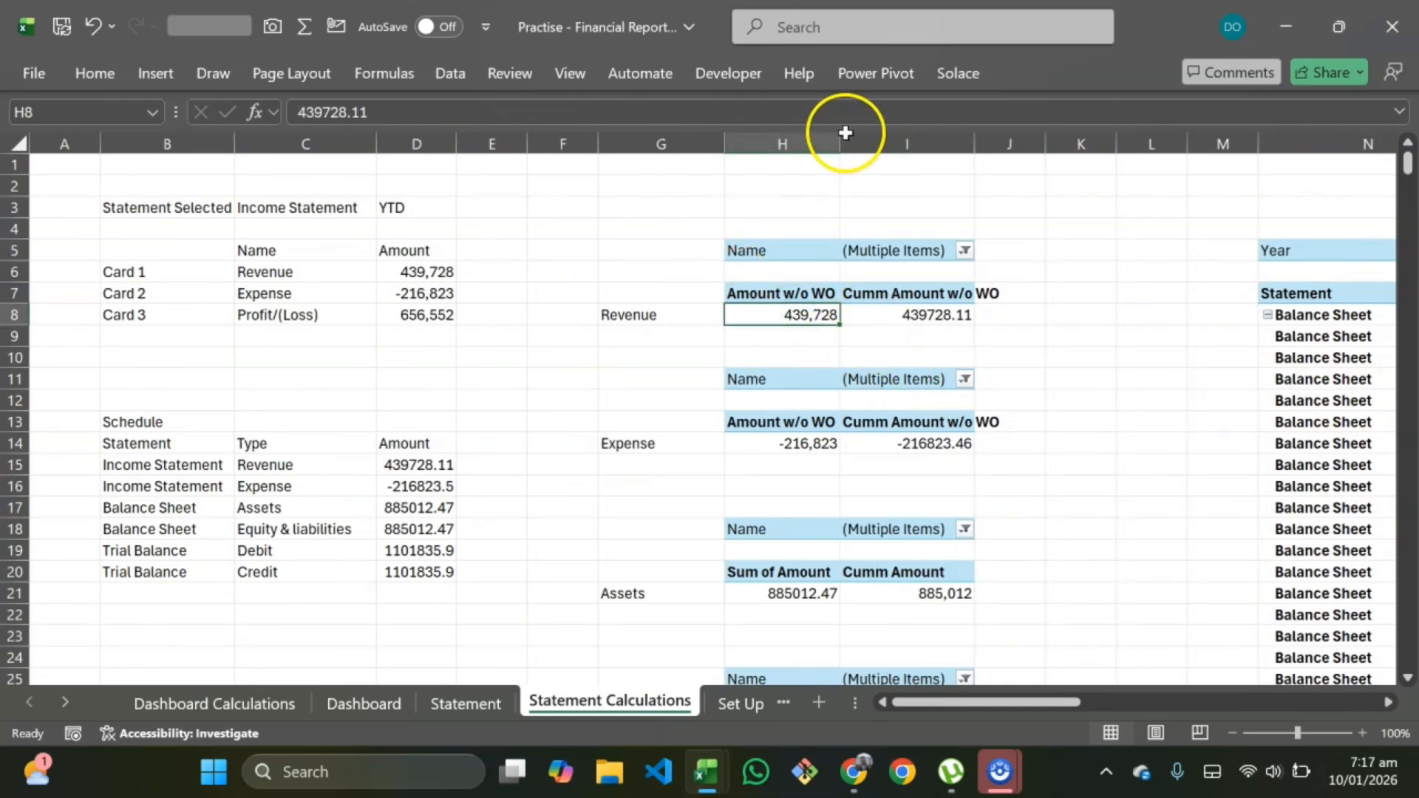
left_click(1029, 83)
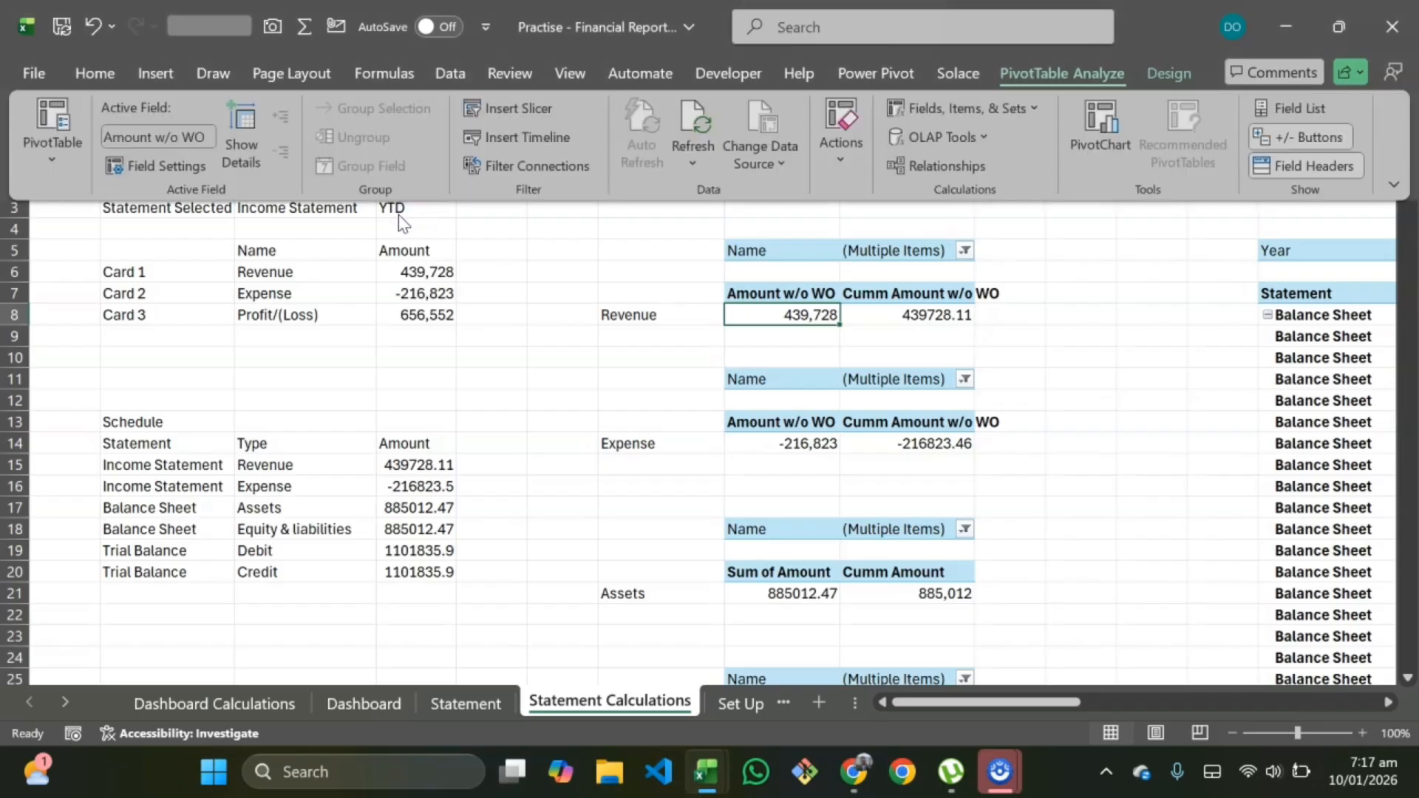
left_click(196, 136)
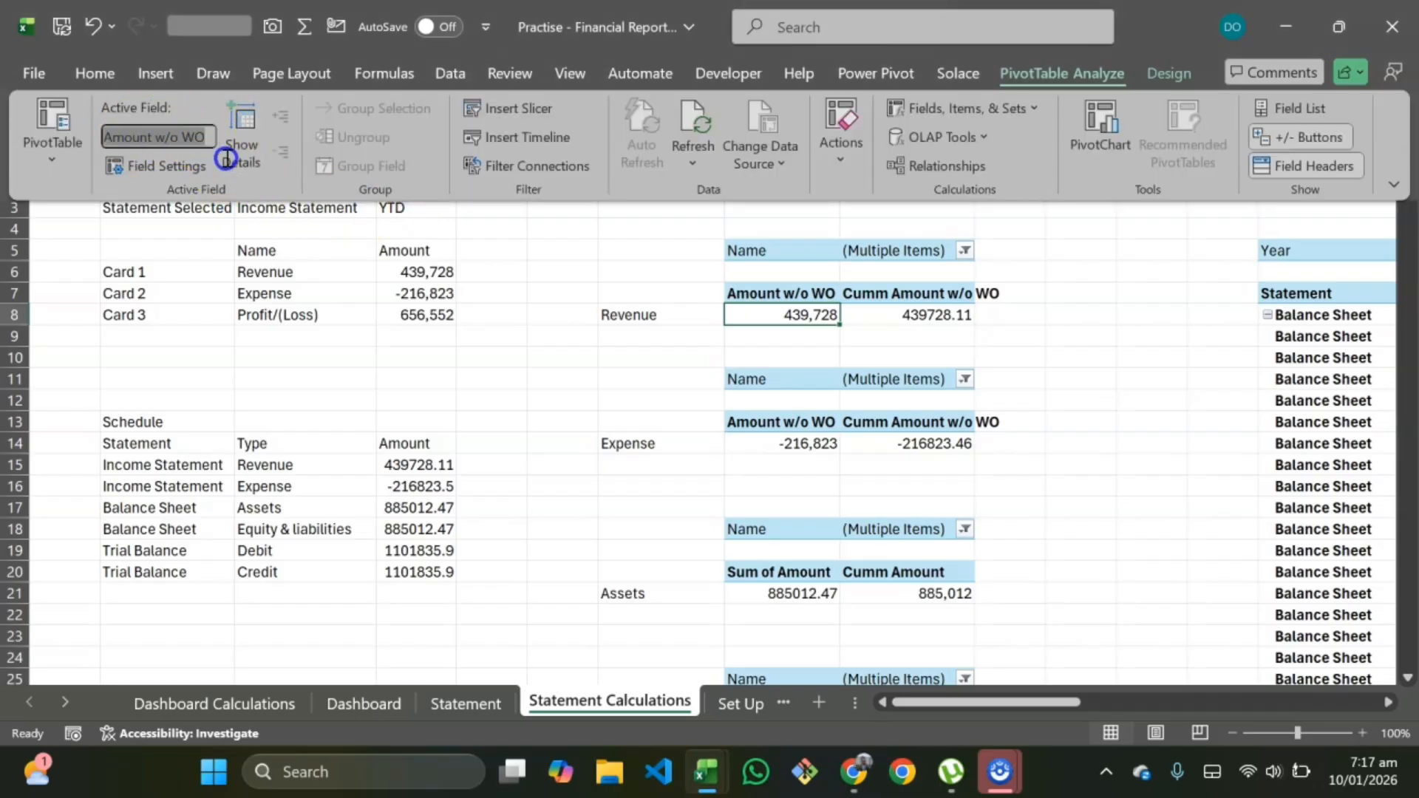
key("BackSpace")
type("ST revenue")
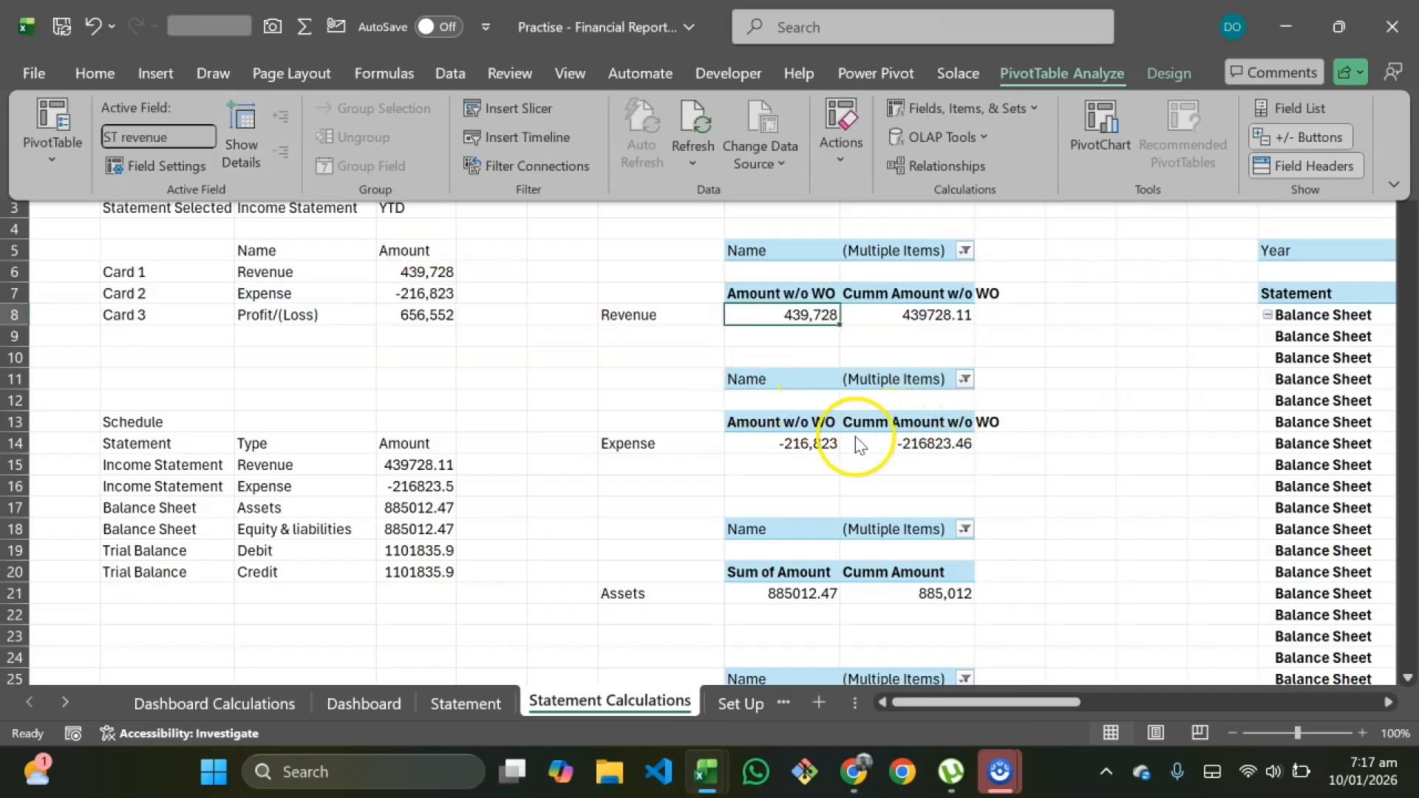
key("Return")
Step: Rename the Expense pivot table to ST Expense
left_click(785, 445)
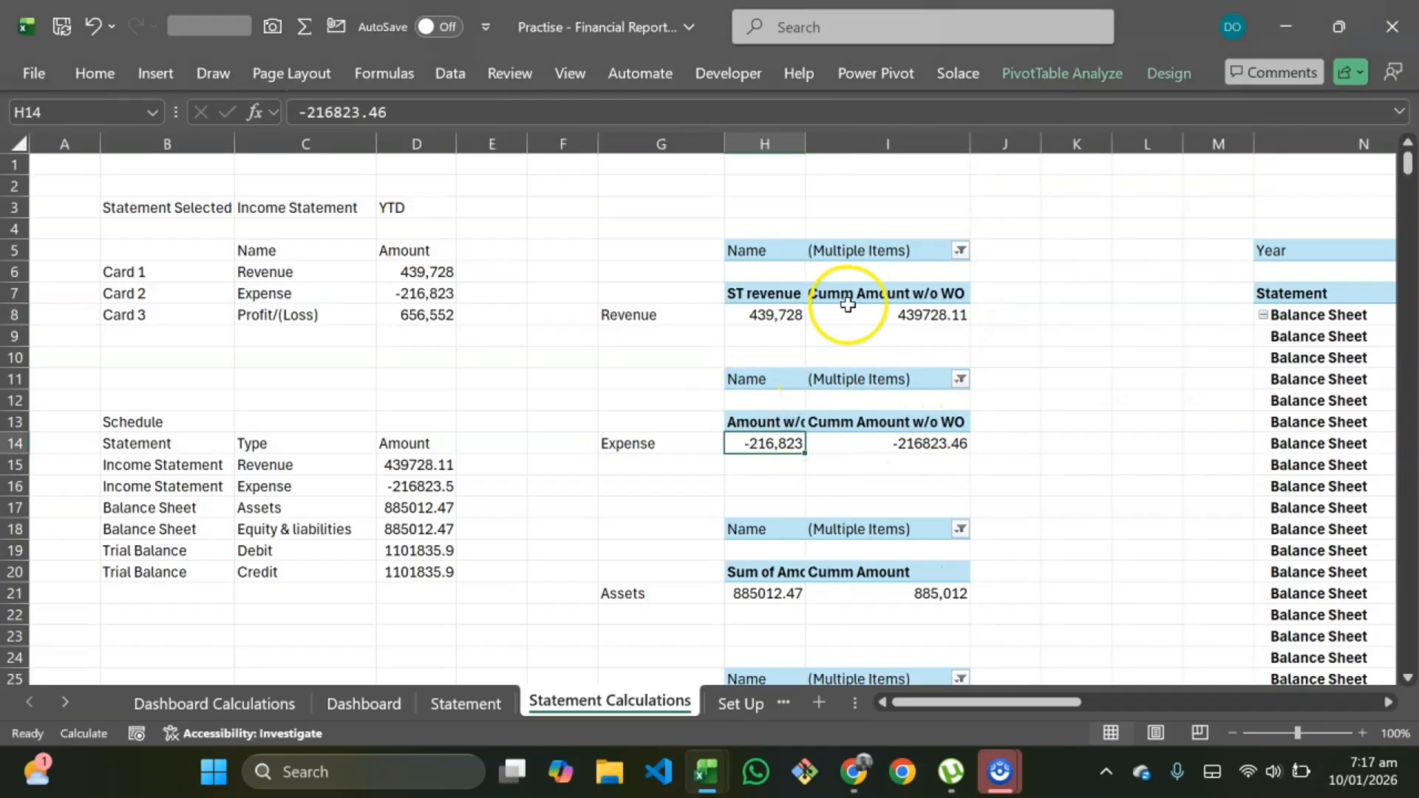
left_click(1084, 72)
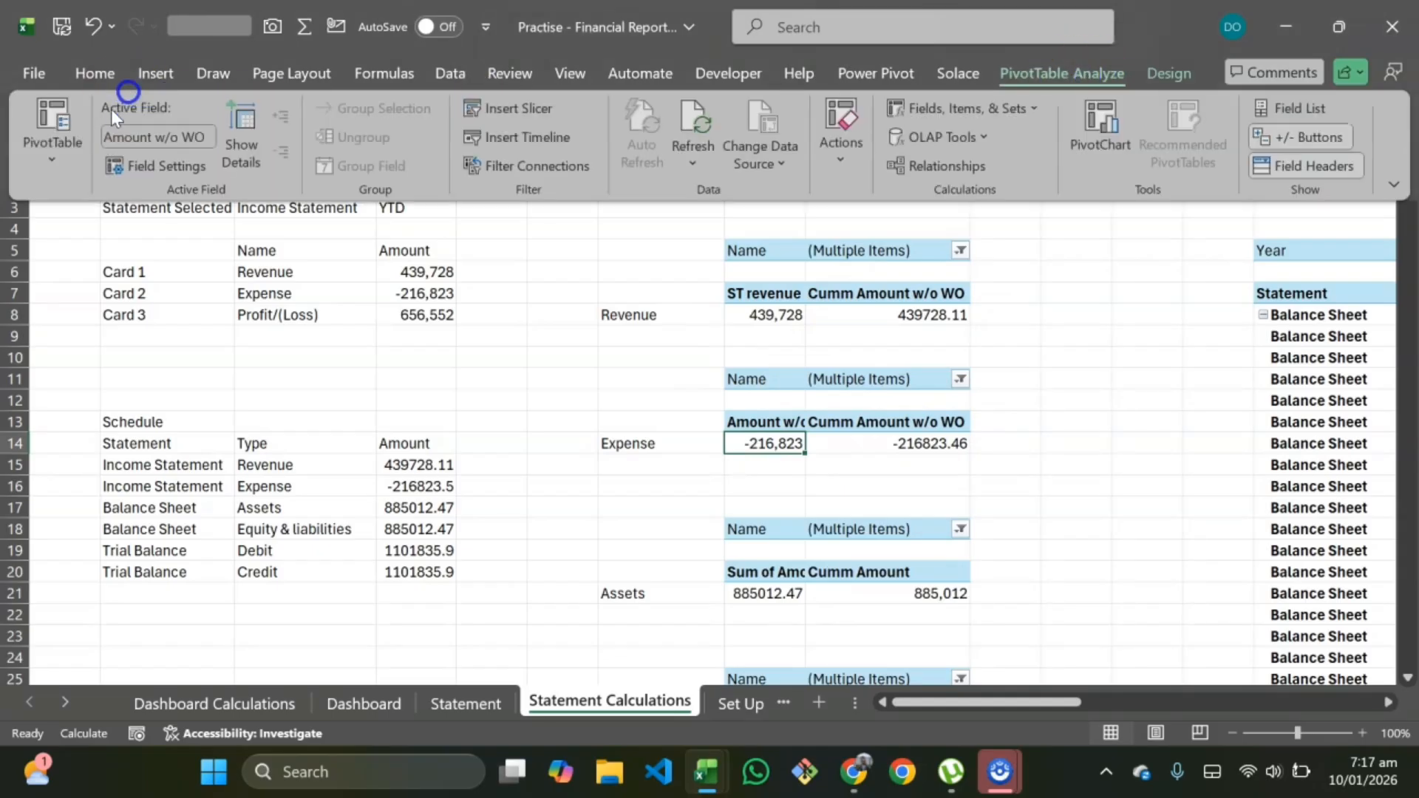
left_click(146, 136)
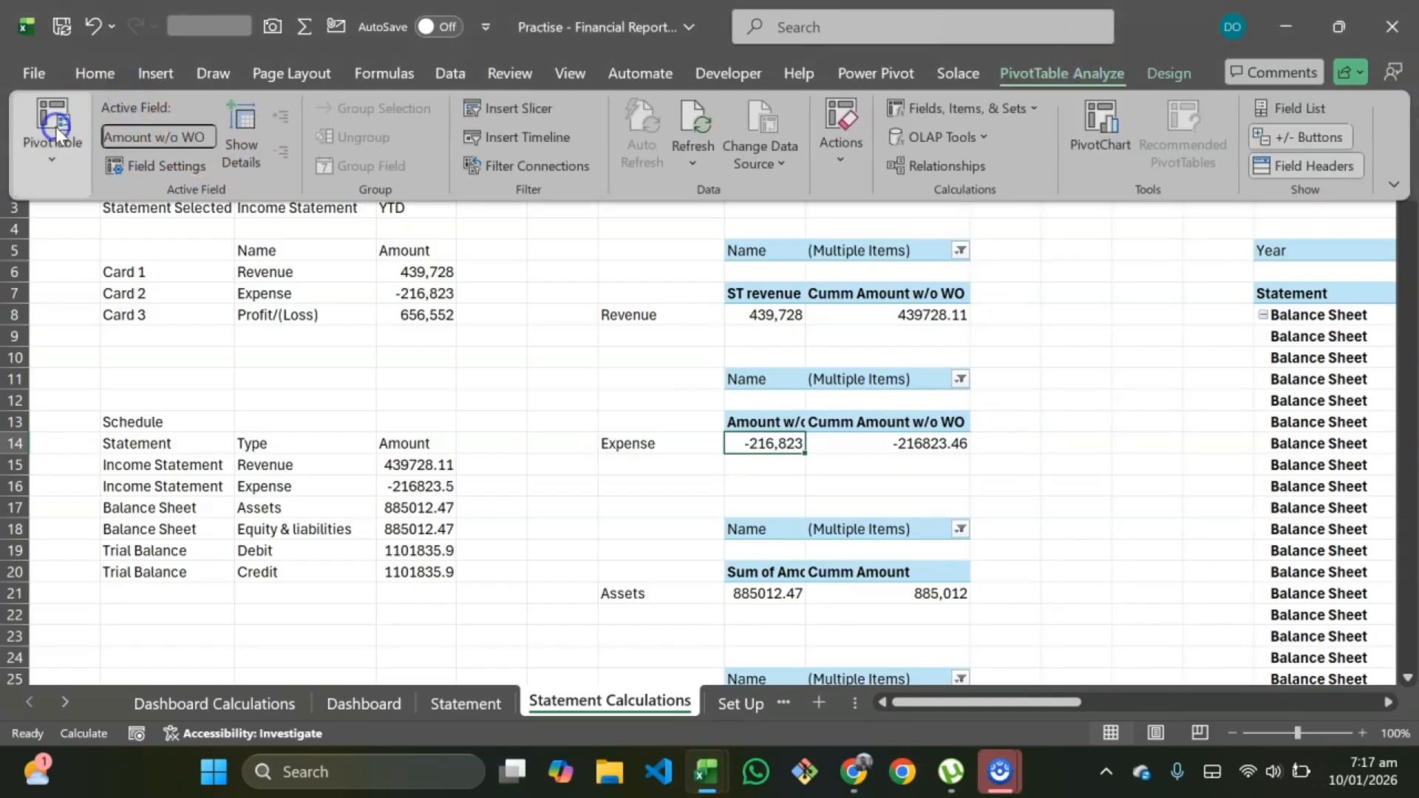
left_click(64, 148)
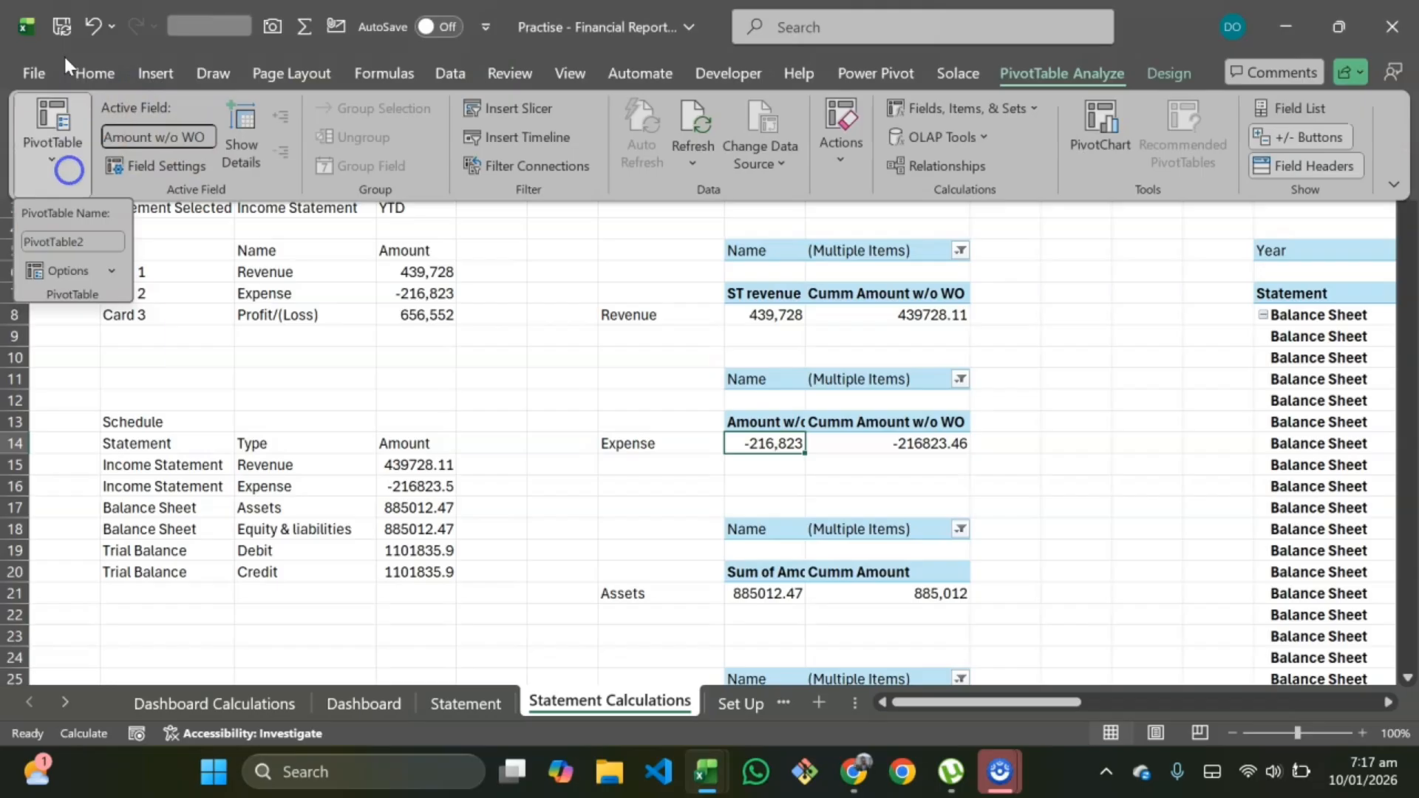
left_click(101, 244)
key("ctrl+a")
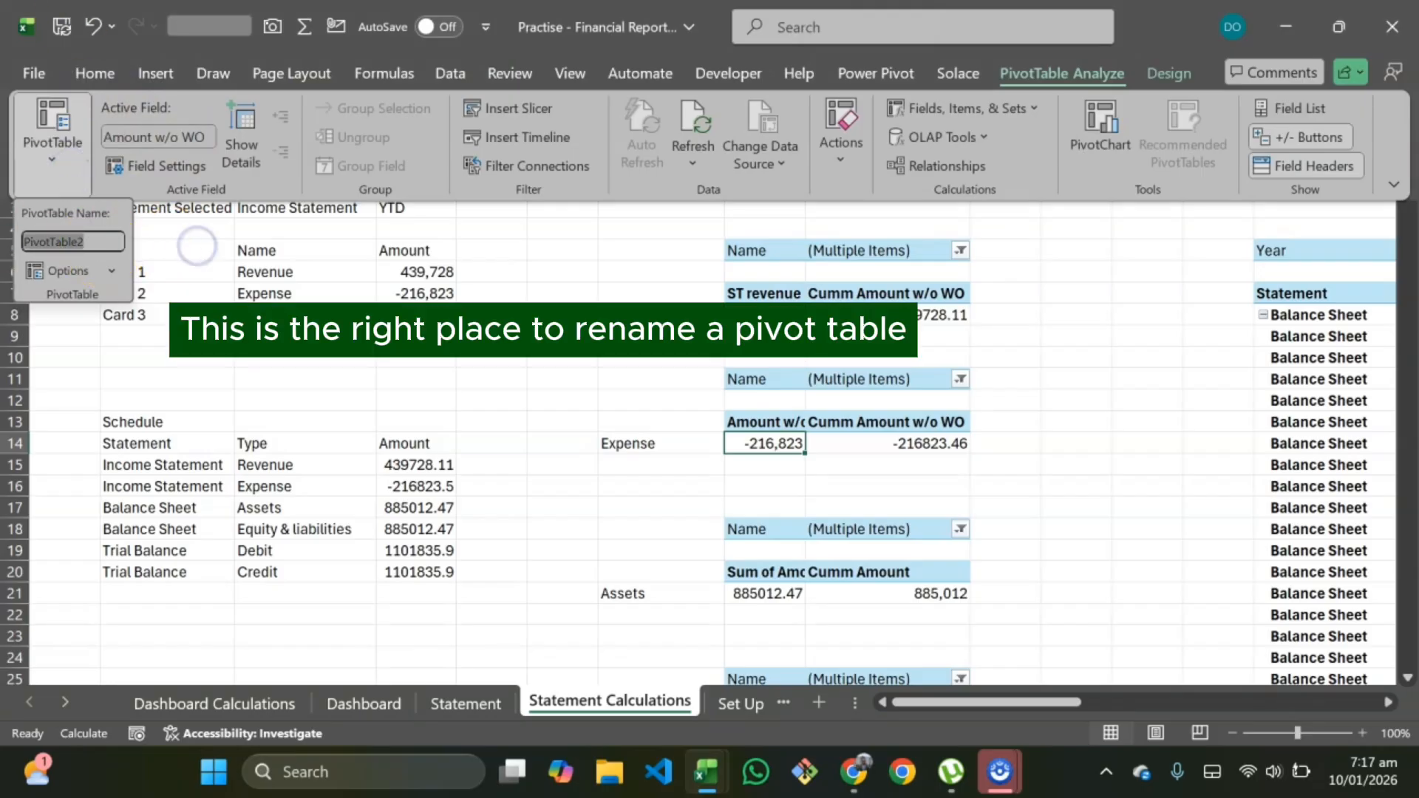
key("BackSpace")
type("ST Expense")
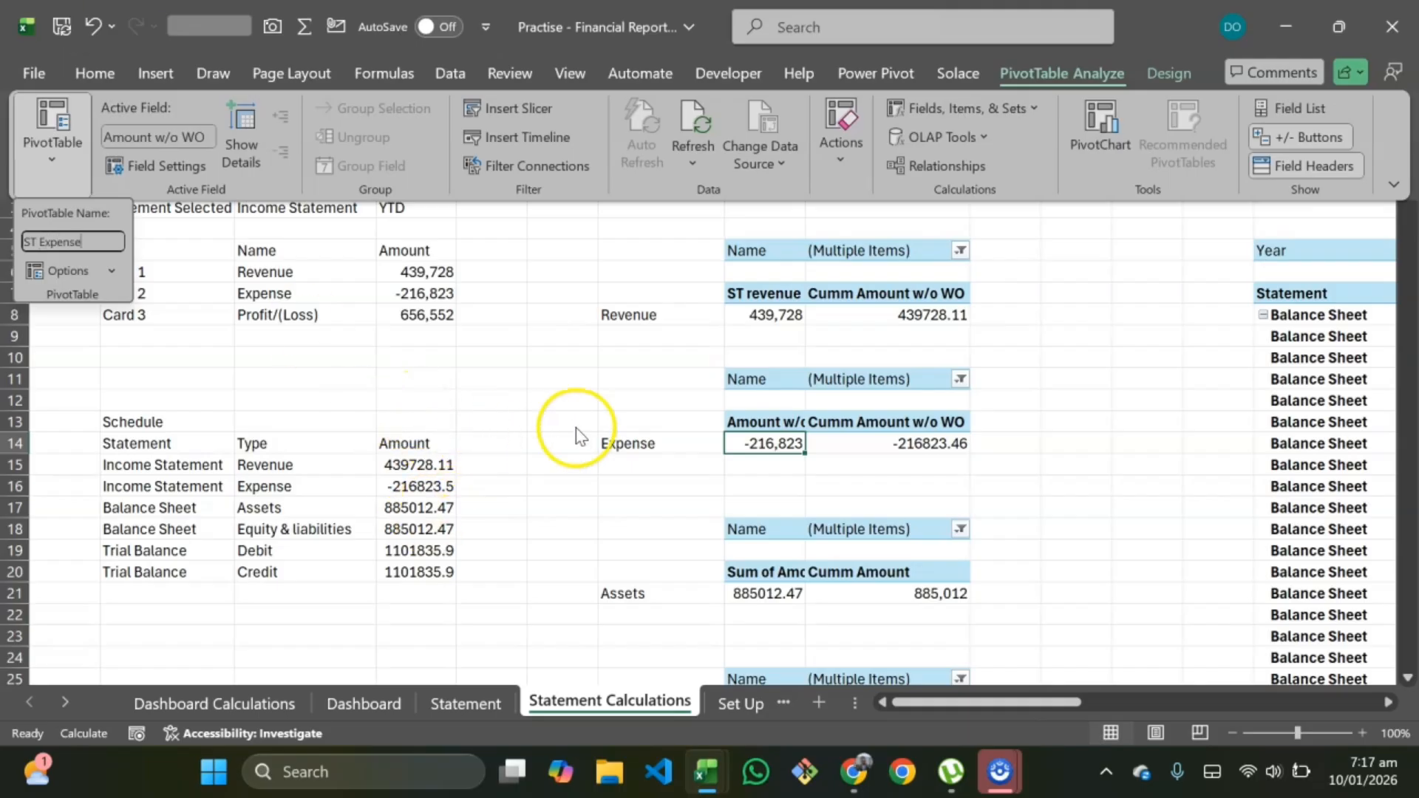
key("Return")
Step: Rename the Assets pivot table
left_click(787, 608)
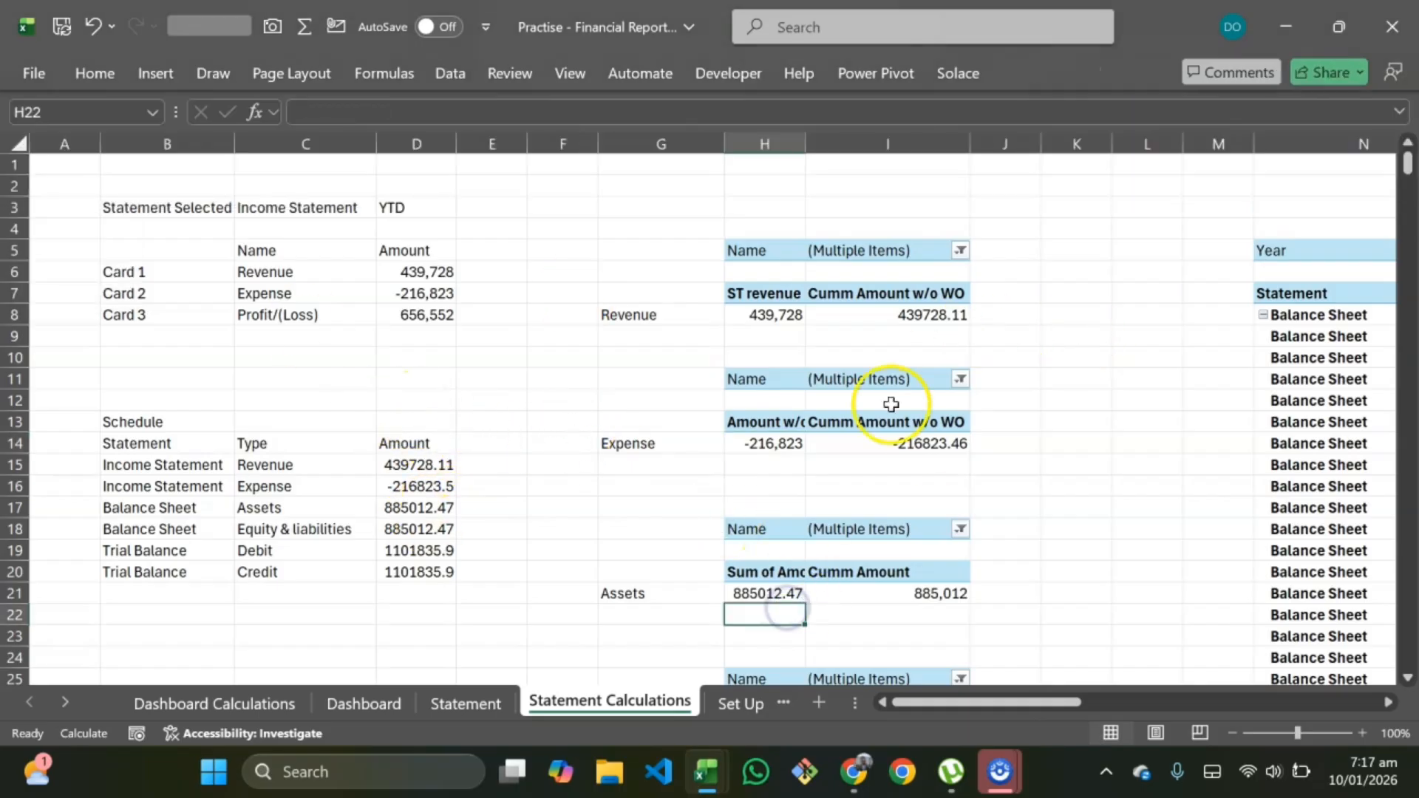
left_click(785, 592)
left_click(1062, 73)
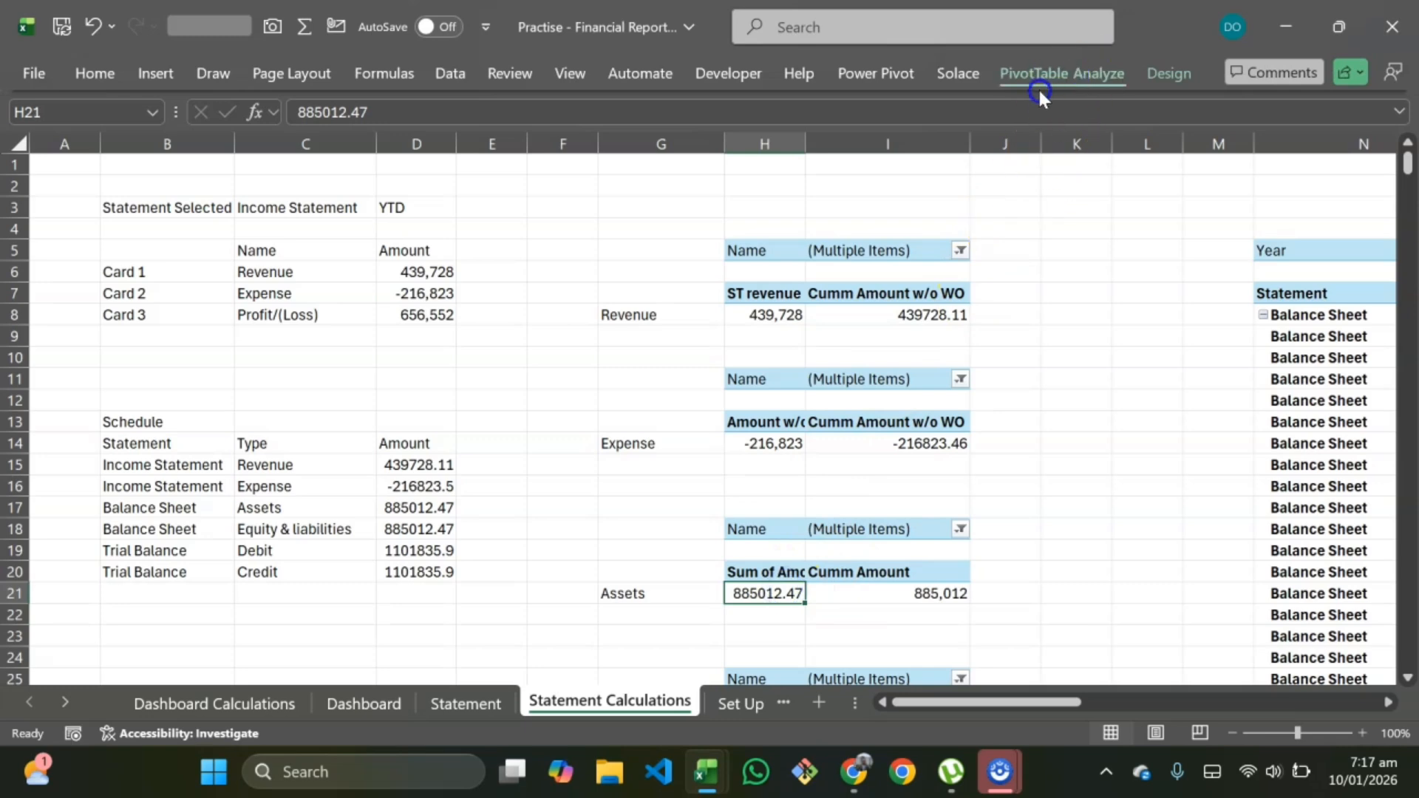
left_click(52, 156)
left_click(79, 241)
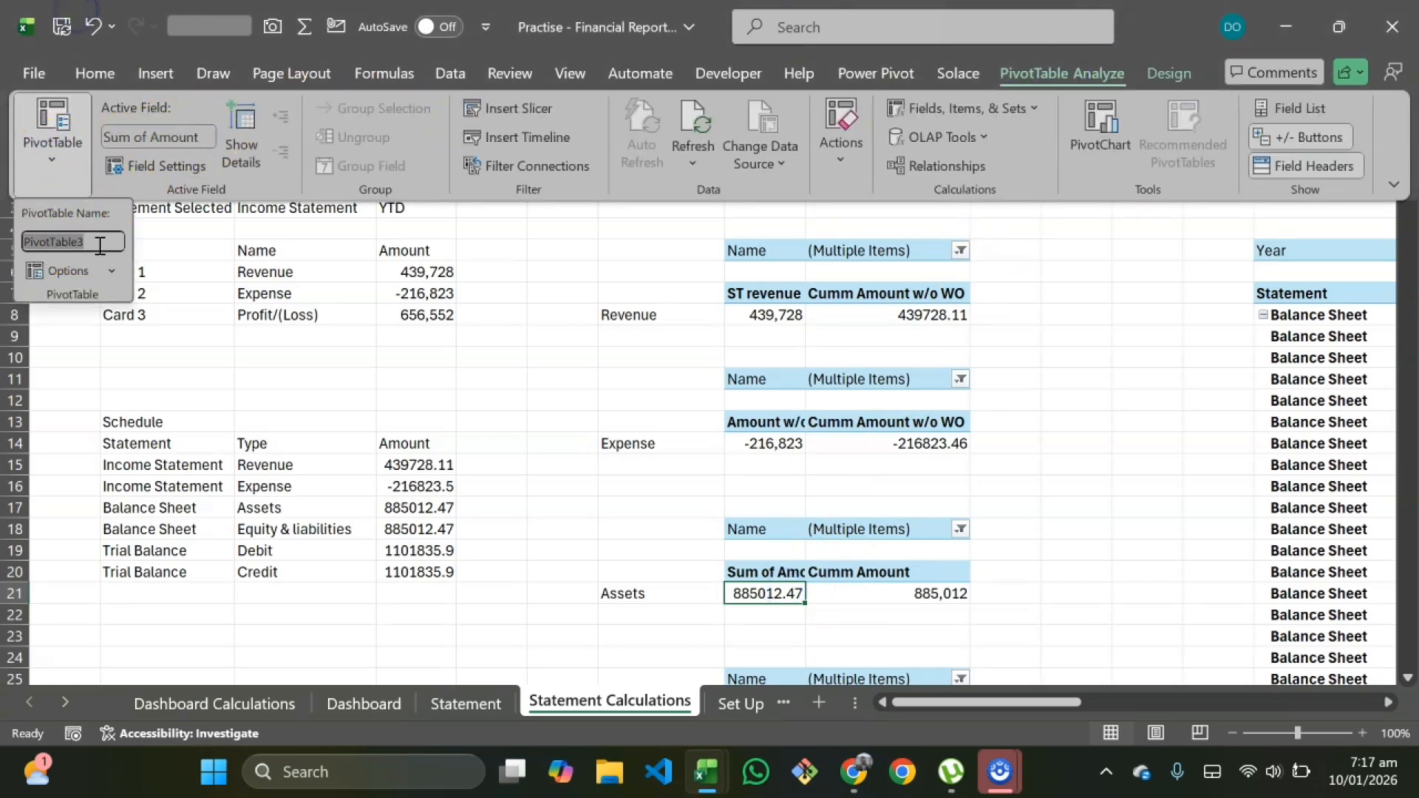
key("BackSpace")
left_click(772, 633)
Step: Rename the Equity & Liabilities pivot table to ST Equity & liabilities
scroll(783, 624, "down", 2)
left_click(798, 614)
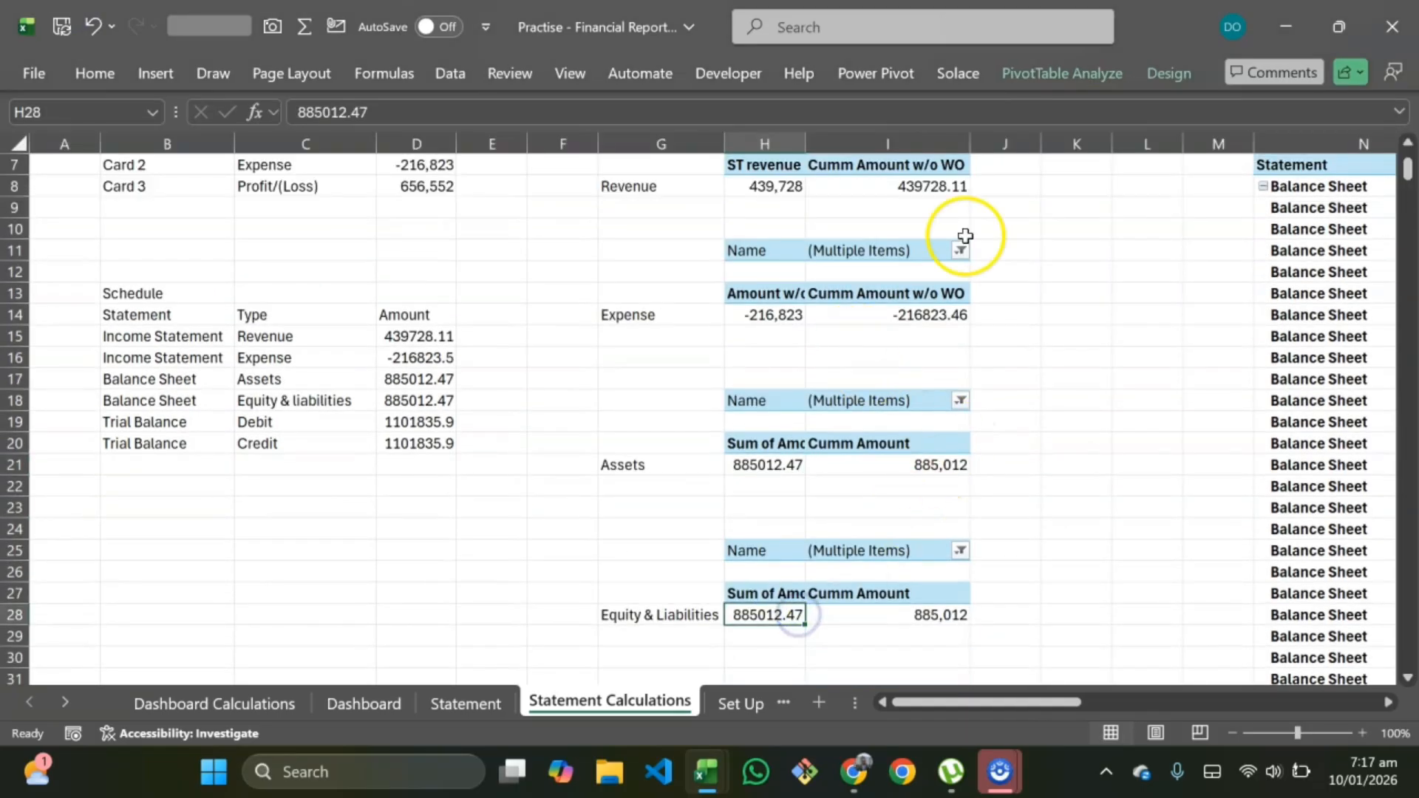
left_click(1053, 78)
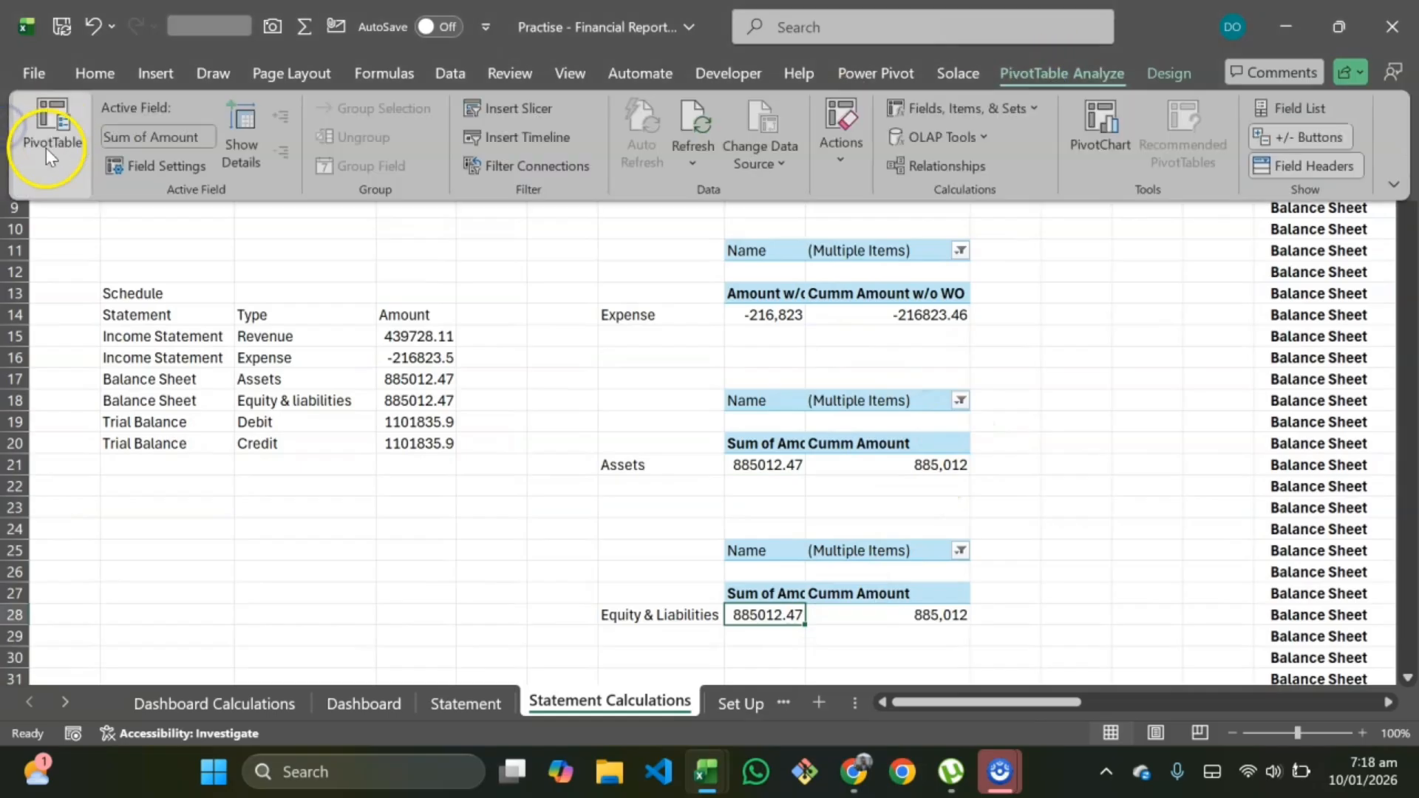
left_click(50, 155)
left_click(102, 241)
key("BackSpace")
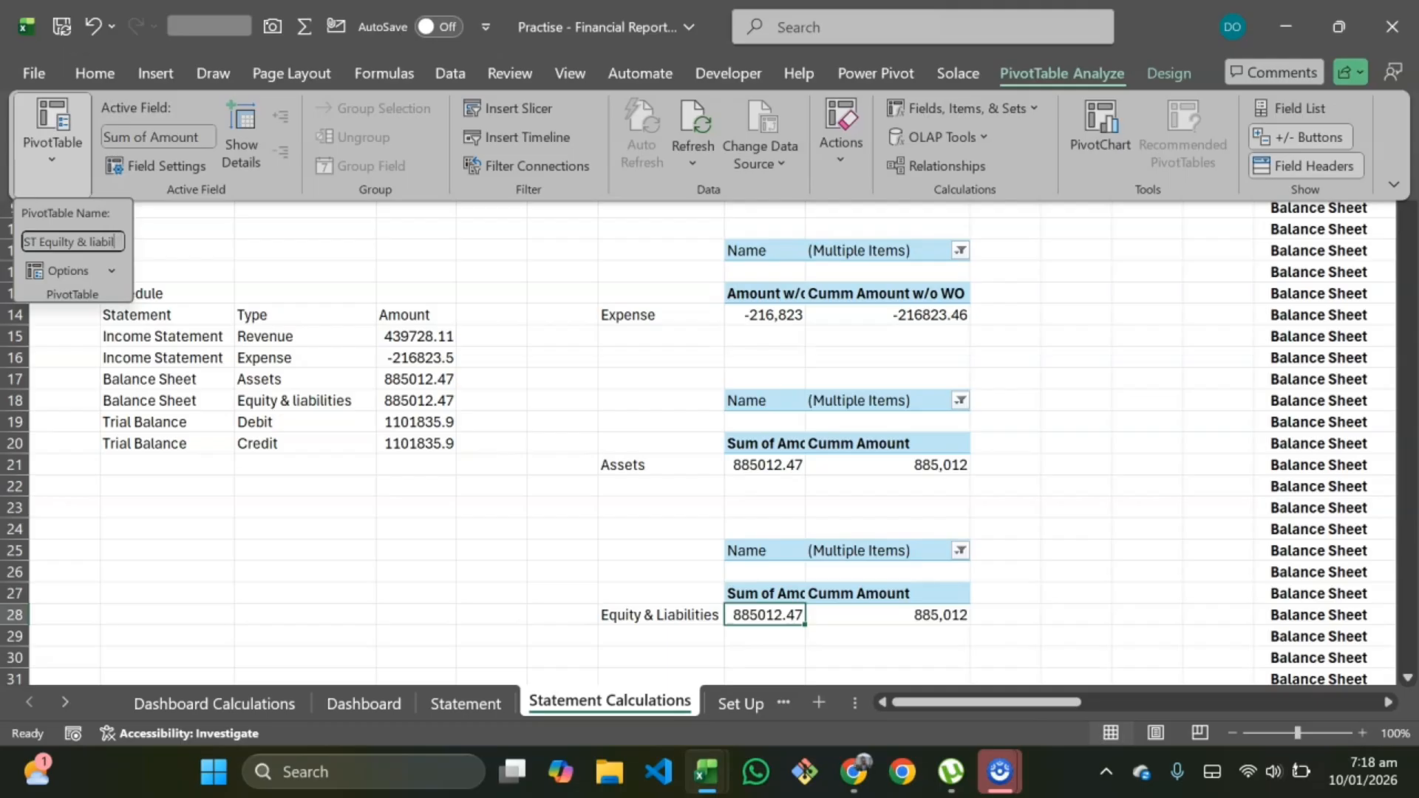
key("Return")
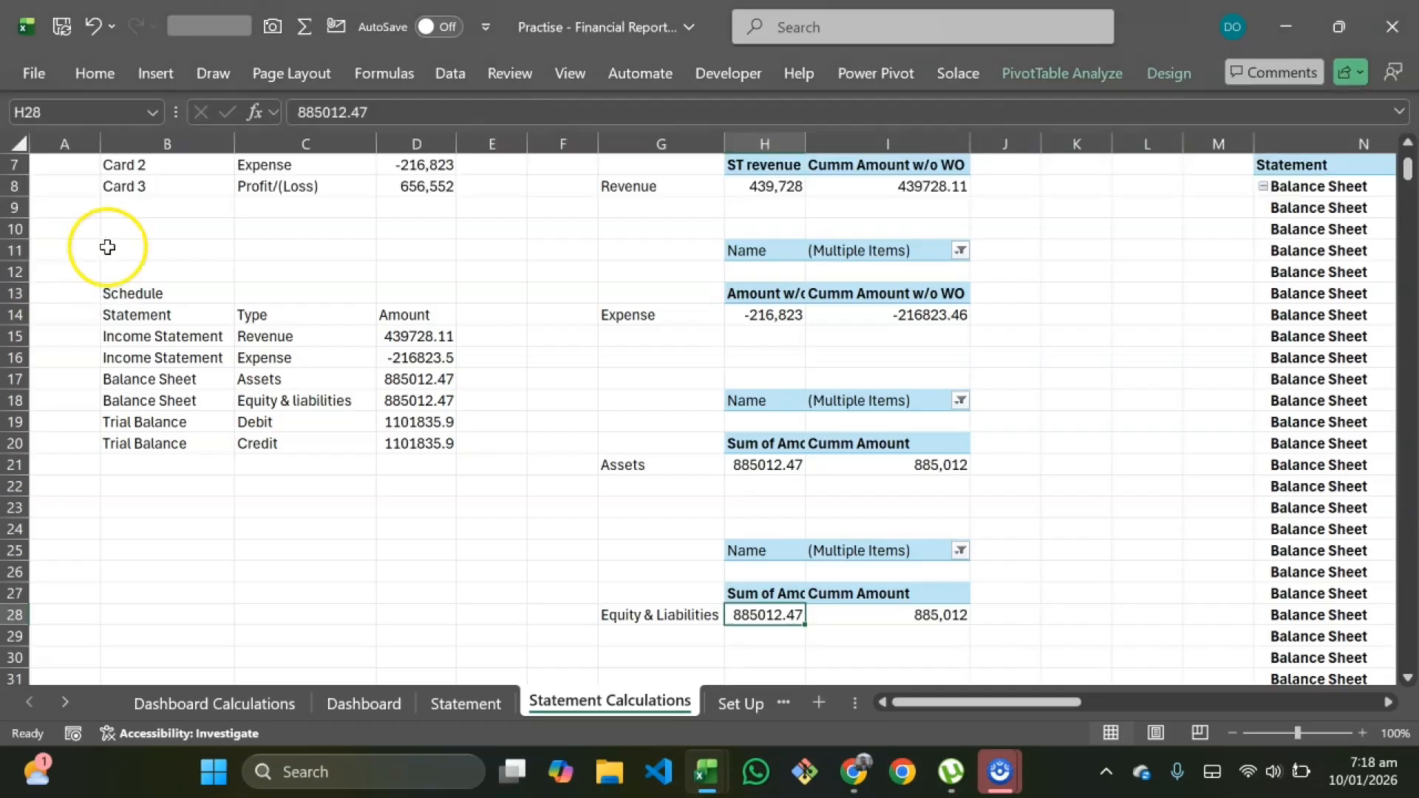
Step: On Statement Calculations, rename the large detailed statement pivot table with an ST-prefixed name
left_click(1064, 442)
scroll(1093, 396, "right", 5)
scroll(791, 301, "up", 2)
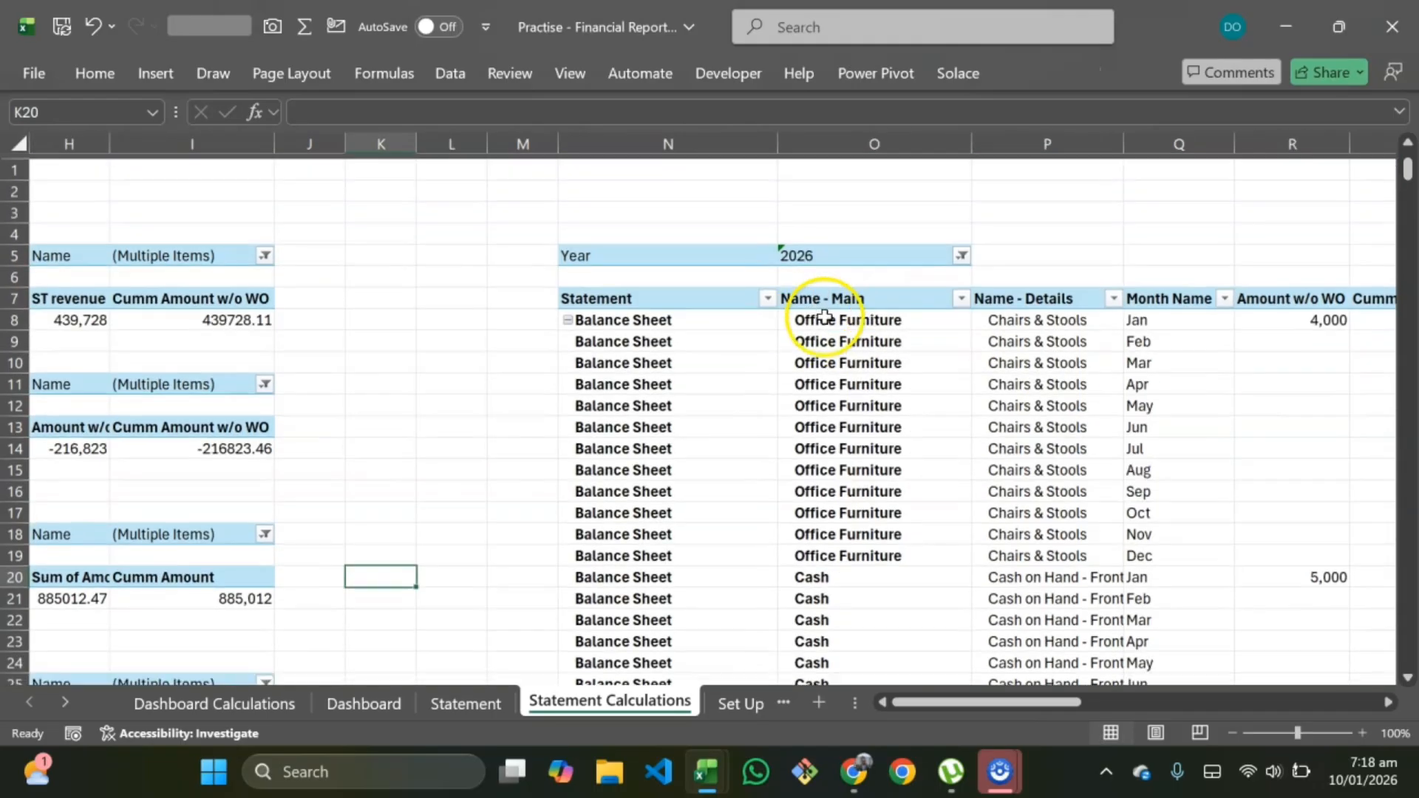
scroll(739, 357, "right", 1)
left_click(602, 358)
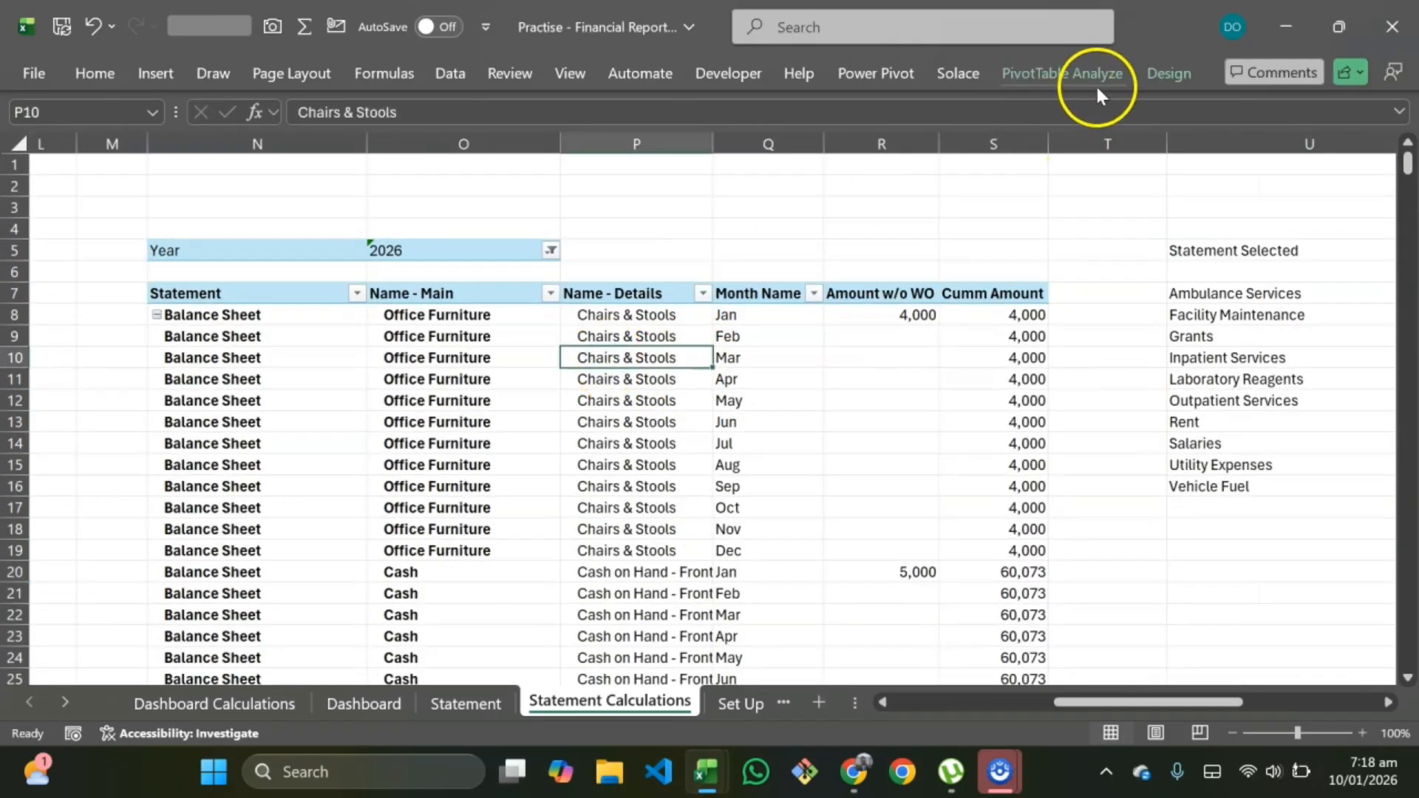
left_click(64, 178)
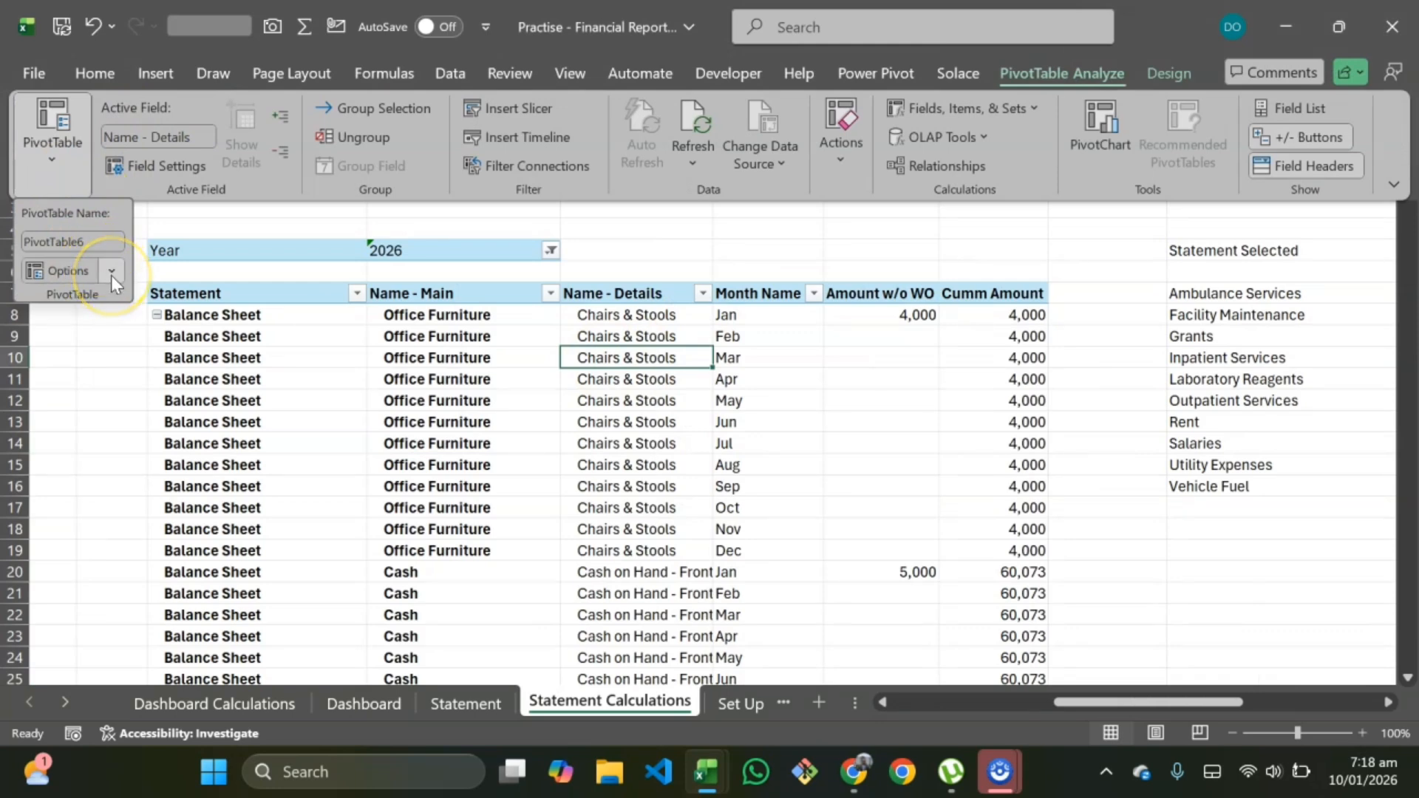
left_click(95, 240)
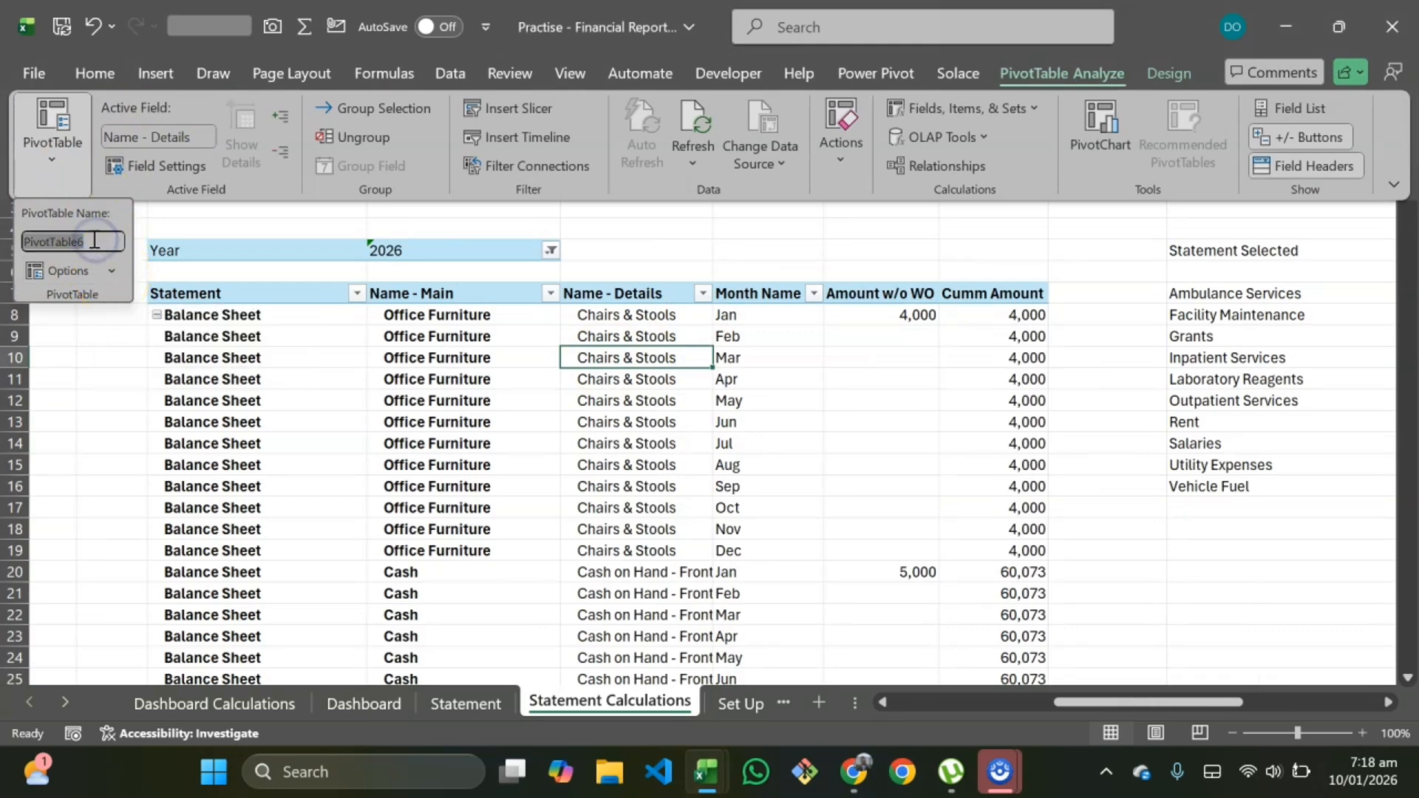
key("BackSpace")
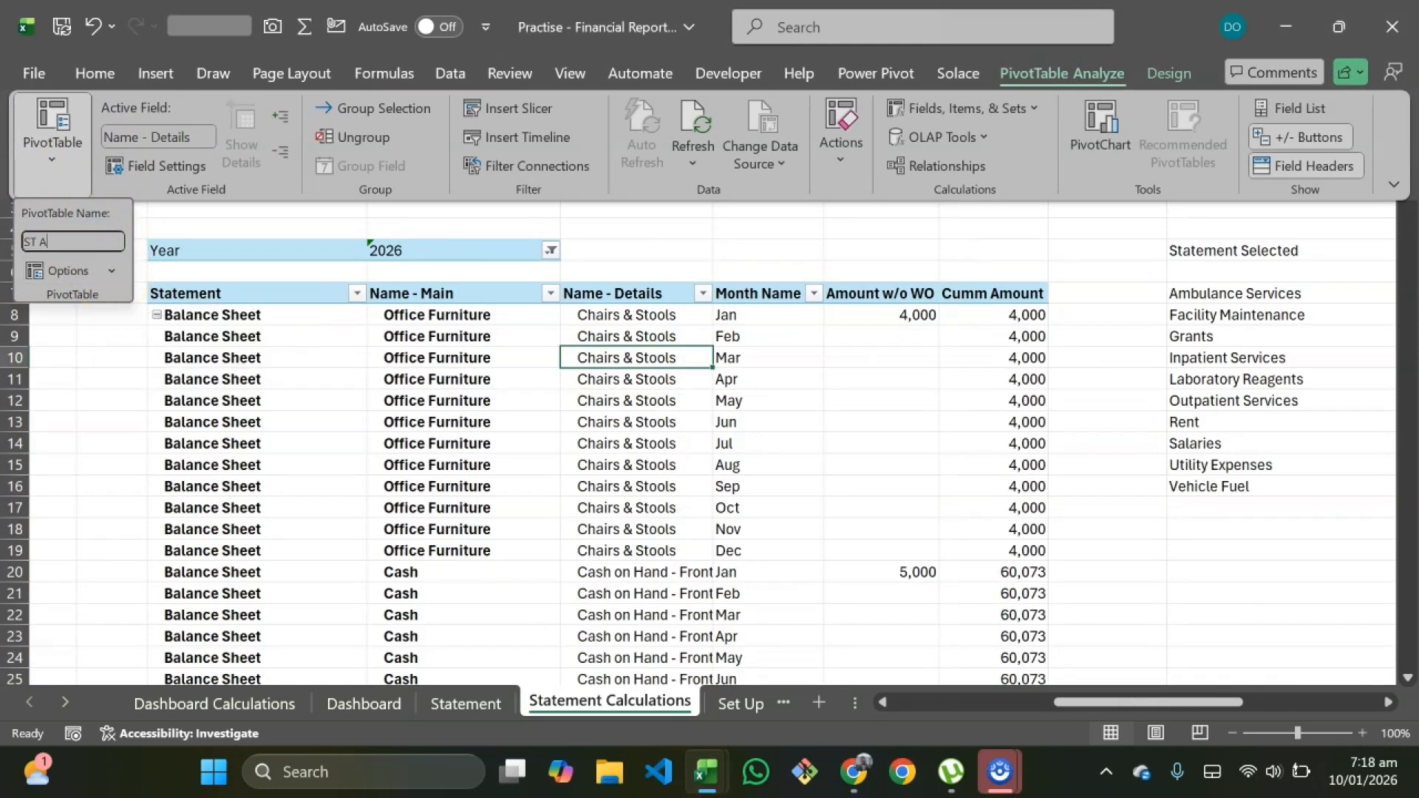
key("Return")
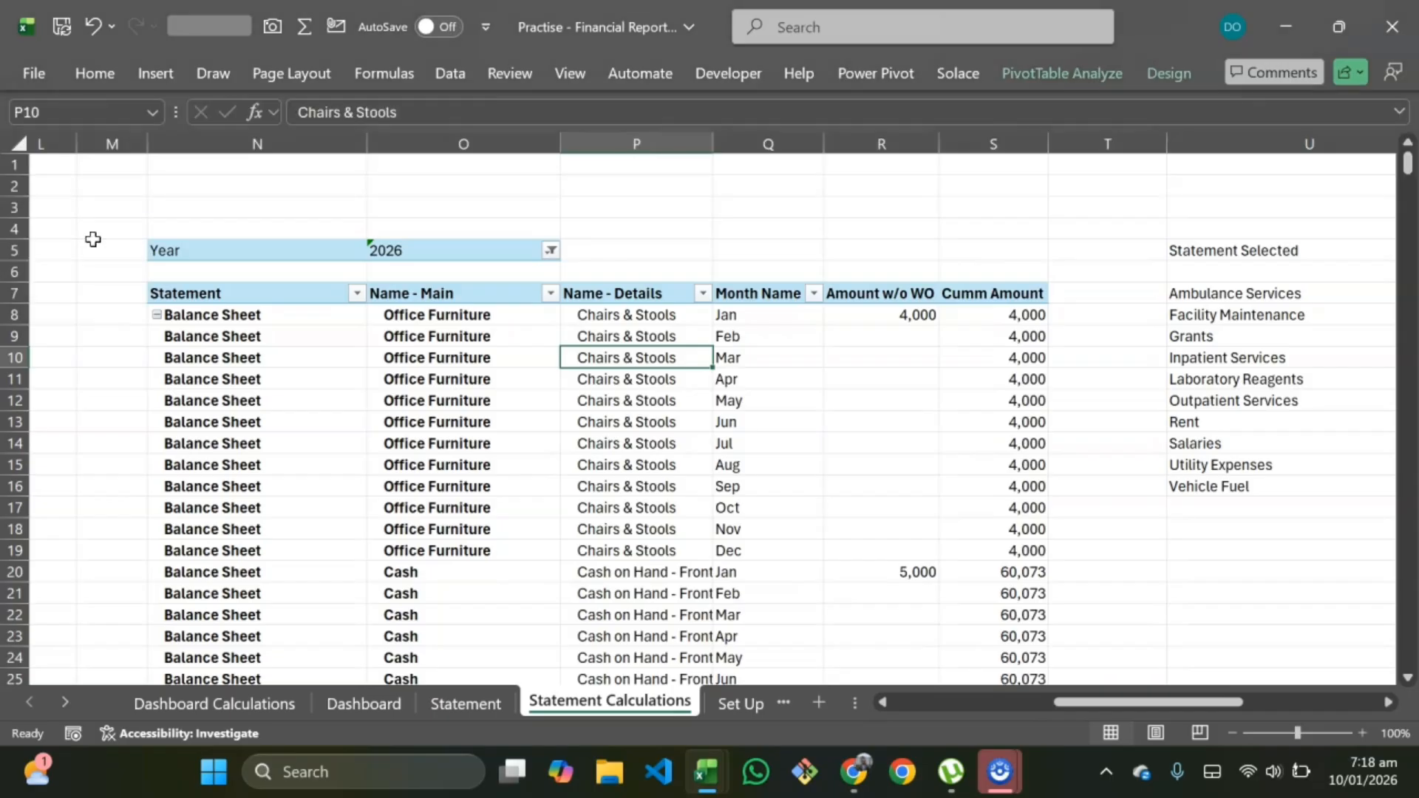
Step: On Income Statement, rename the Monthly Report Collapsed pivot table to Inc Mthly Collapse
scroll(707, 710, "down", 1)
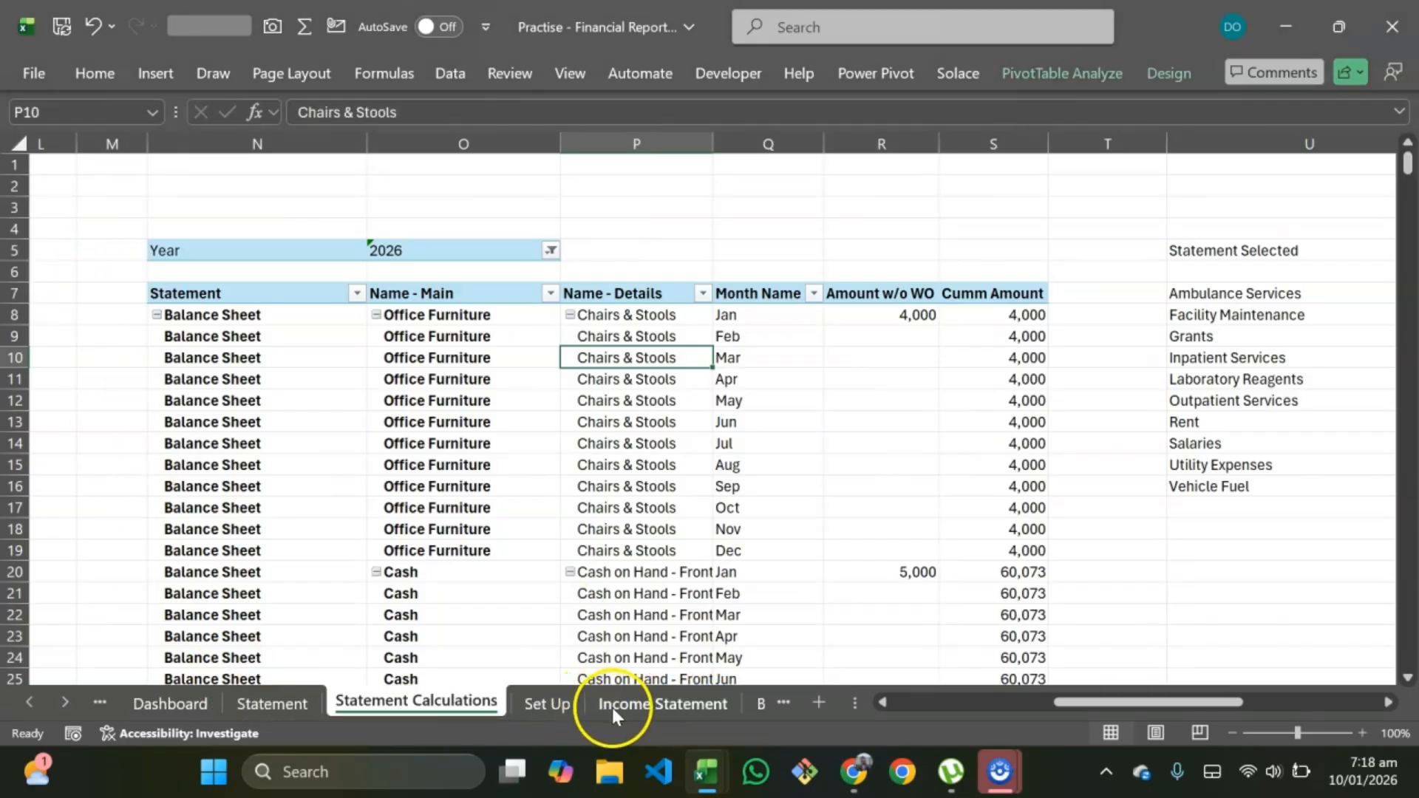
left_click(617, 707)
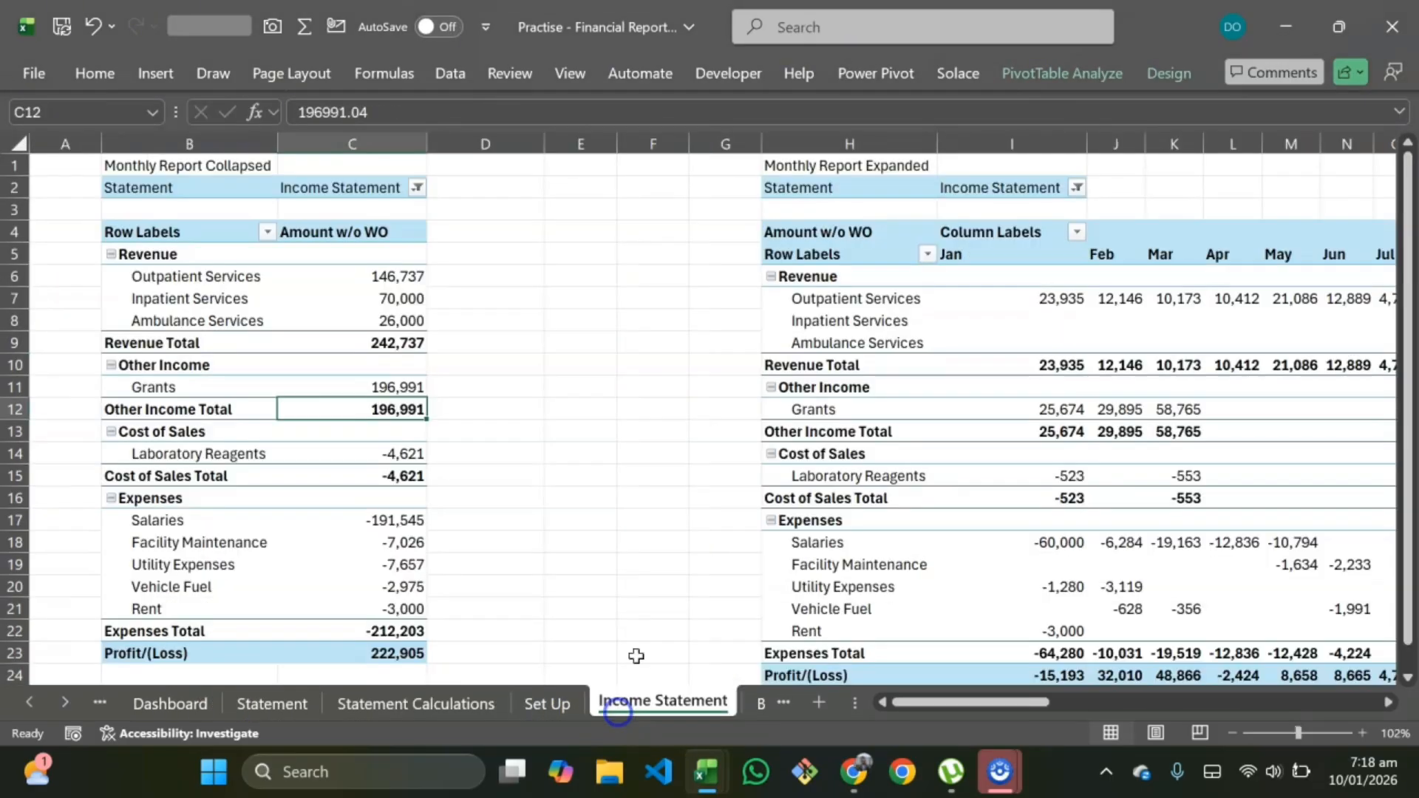
left_click(276, 332)
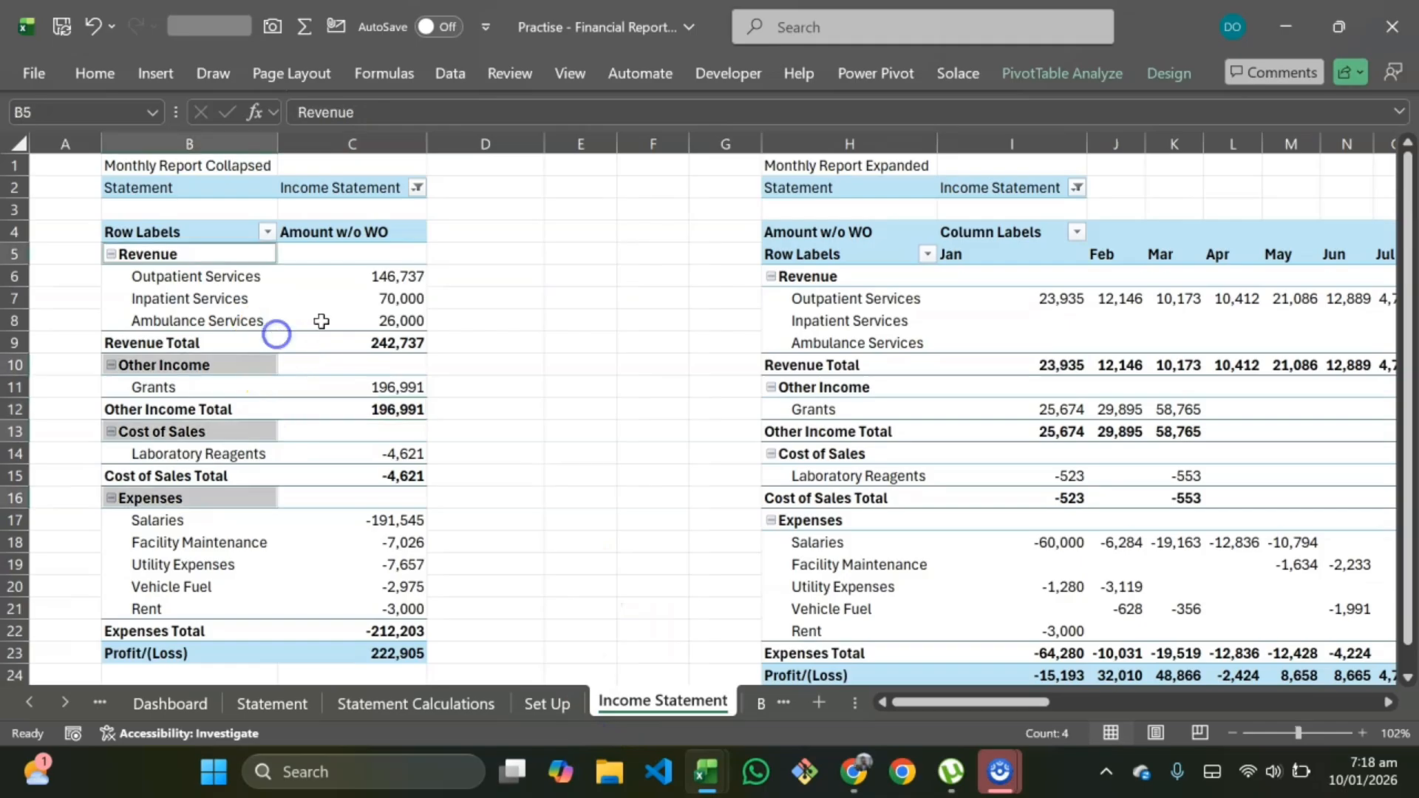
left_click(1095, 81)
left_click(51, 164)
left_click(114, 237)
key("BackSpace")
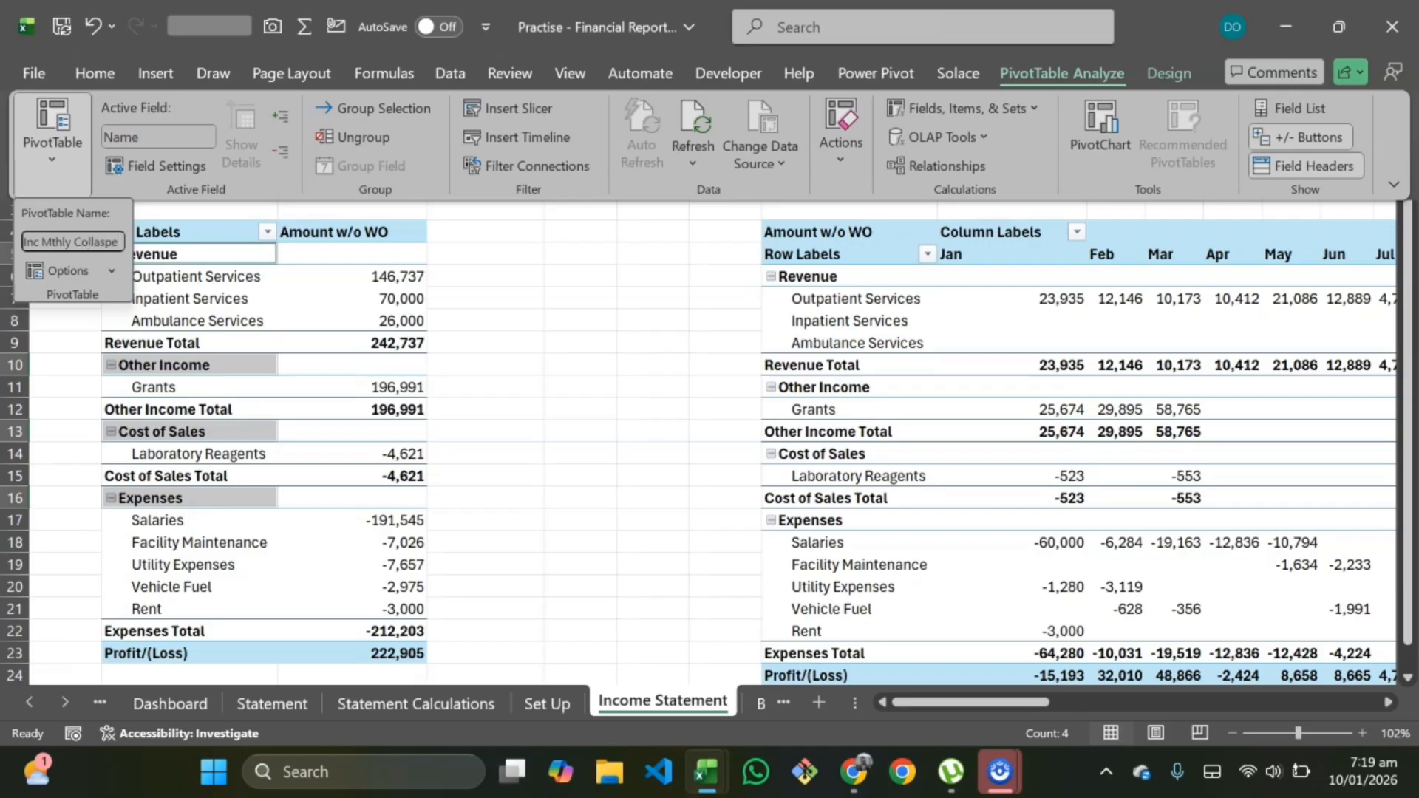
key("Return")
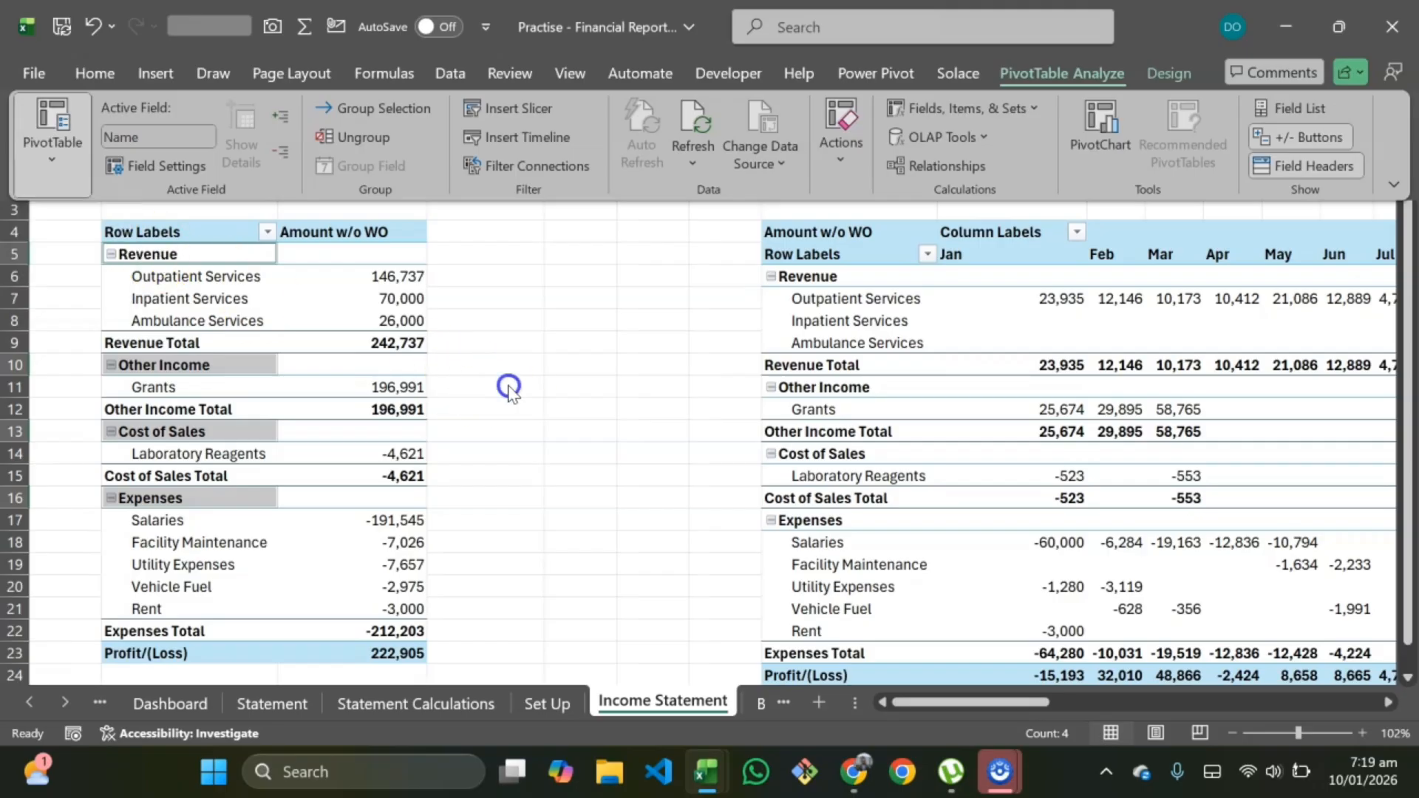
Step: Rename the Monthly Report Expanded pivot table to Inc Mthly Expand
left_click(854, 370)
left_click(931, 336)
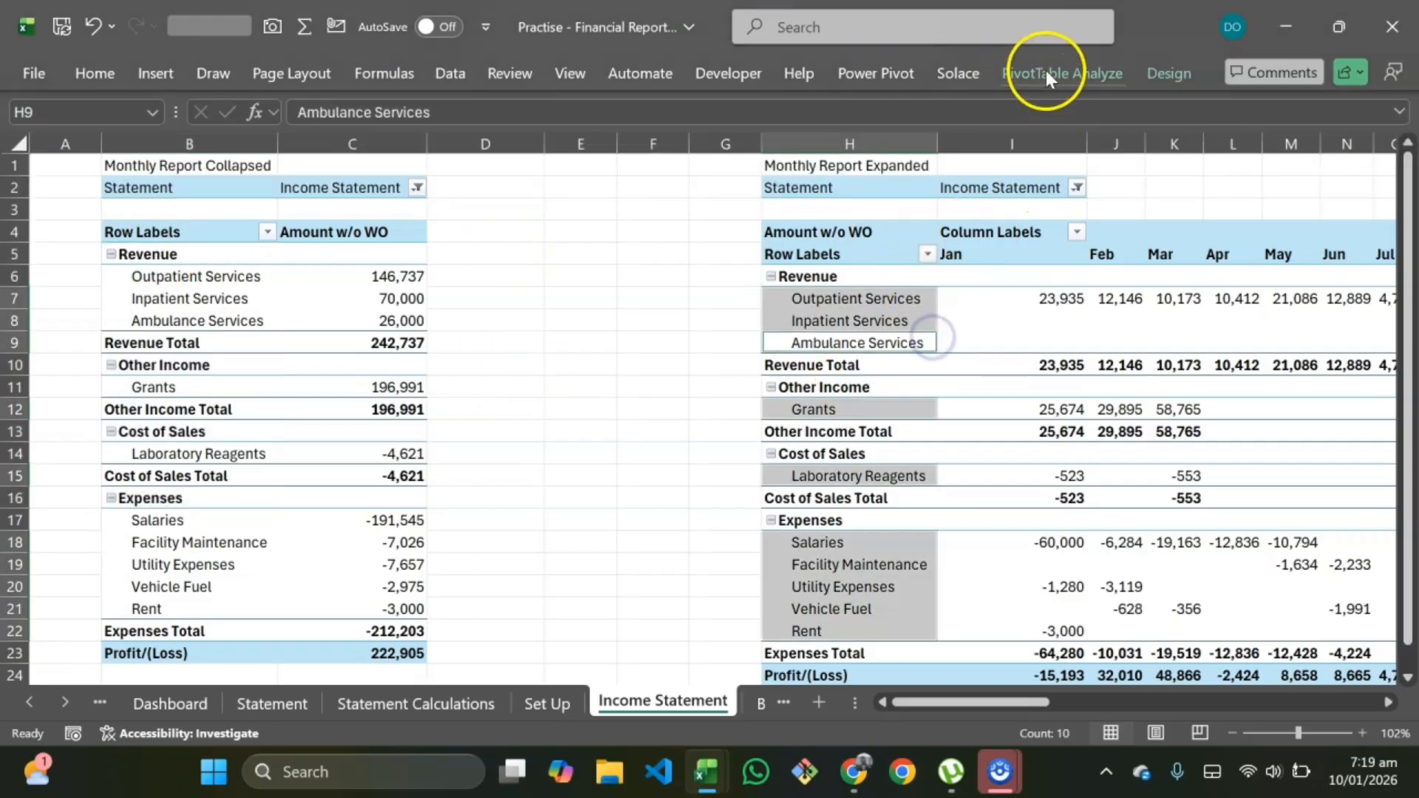
left_click(1108, 73)
left_click(72, 161)
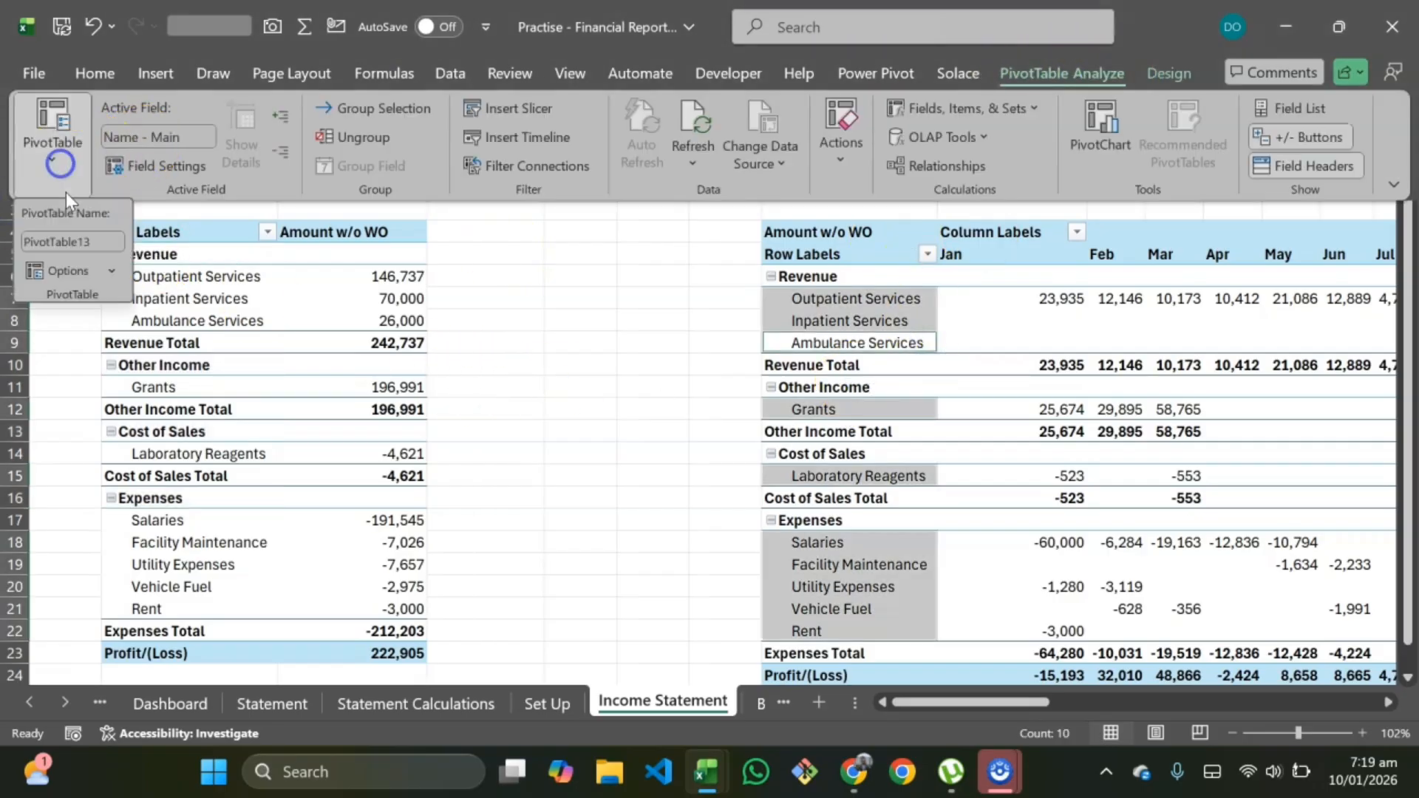
left_click(94, 243)
double_click(89, 244)
type("Expand")
key("Return")
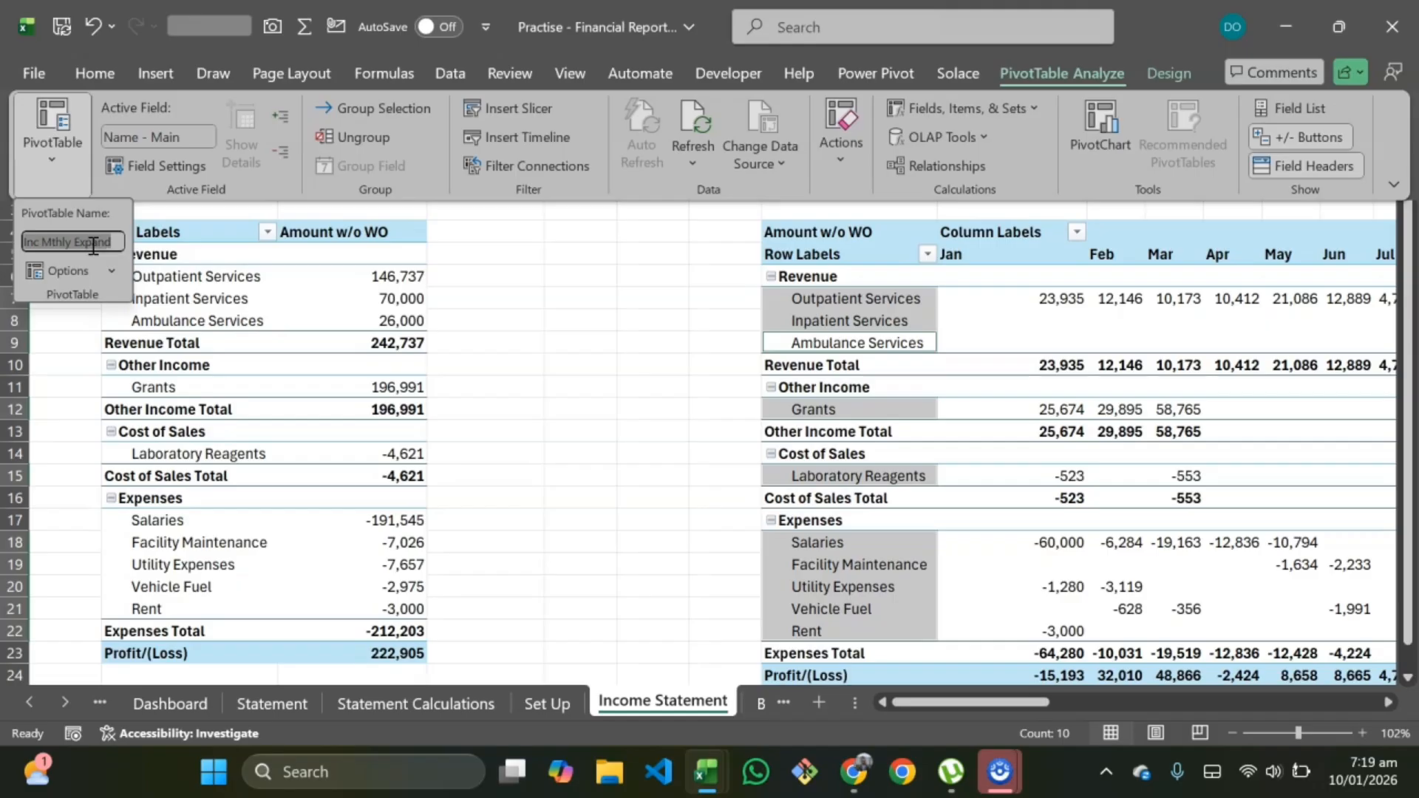
Step: Rename the YTD Report Collapsed pivot table to Inc YTD Collapse
left_click(597, 327)
scroll(1014, 380, "right", 5)
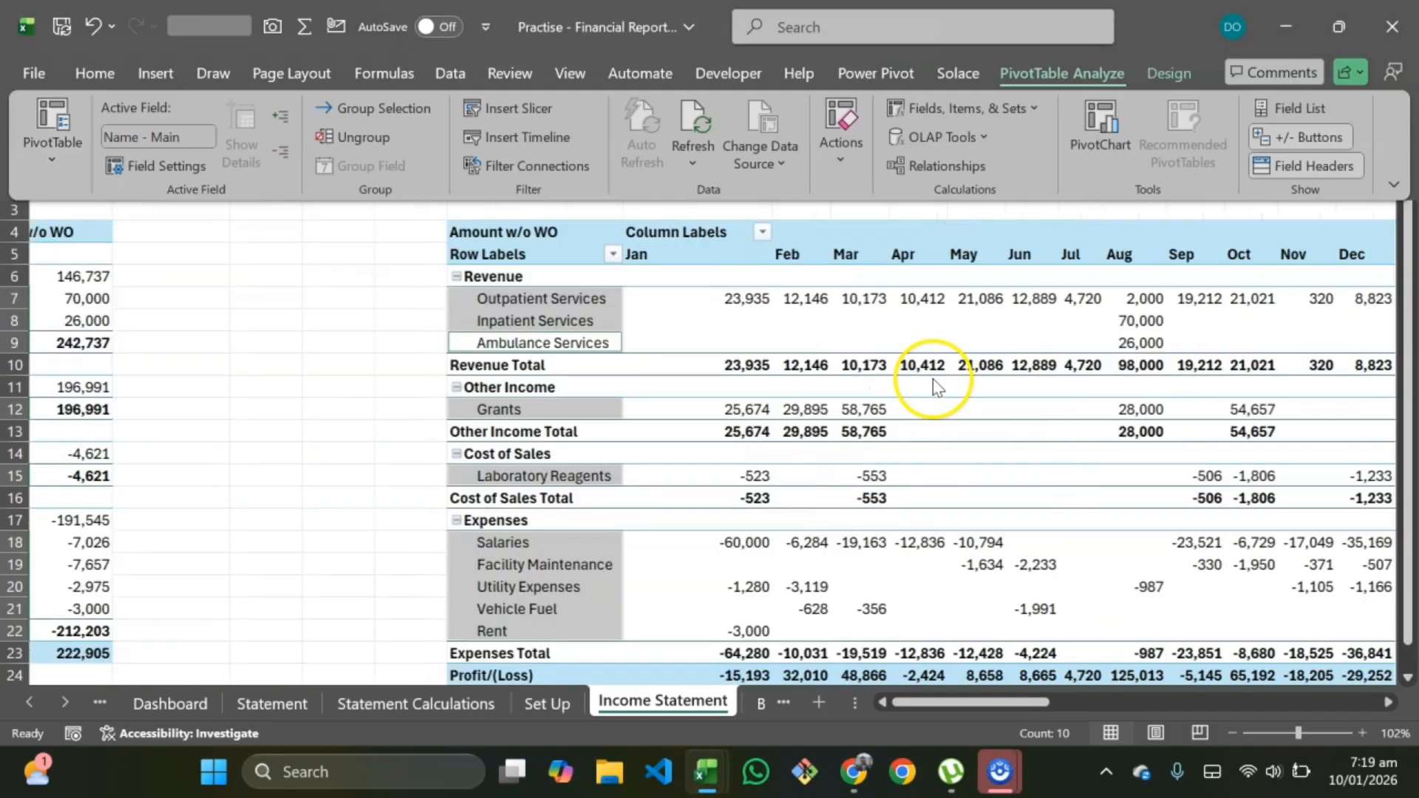
scroll(983, 388, "right", 5)
left_click(817, 356)
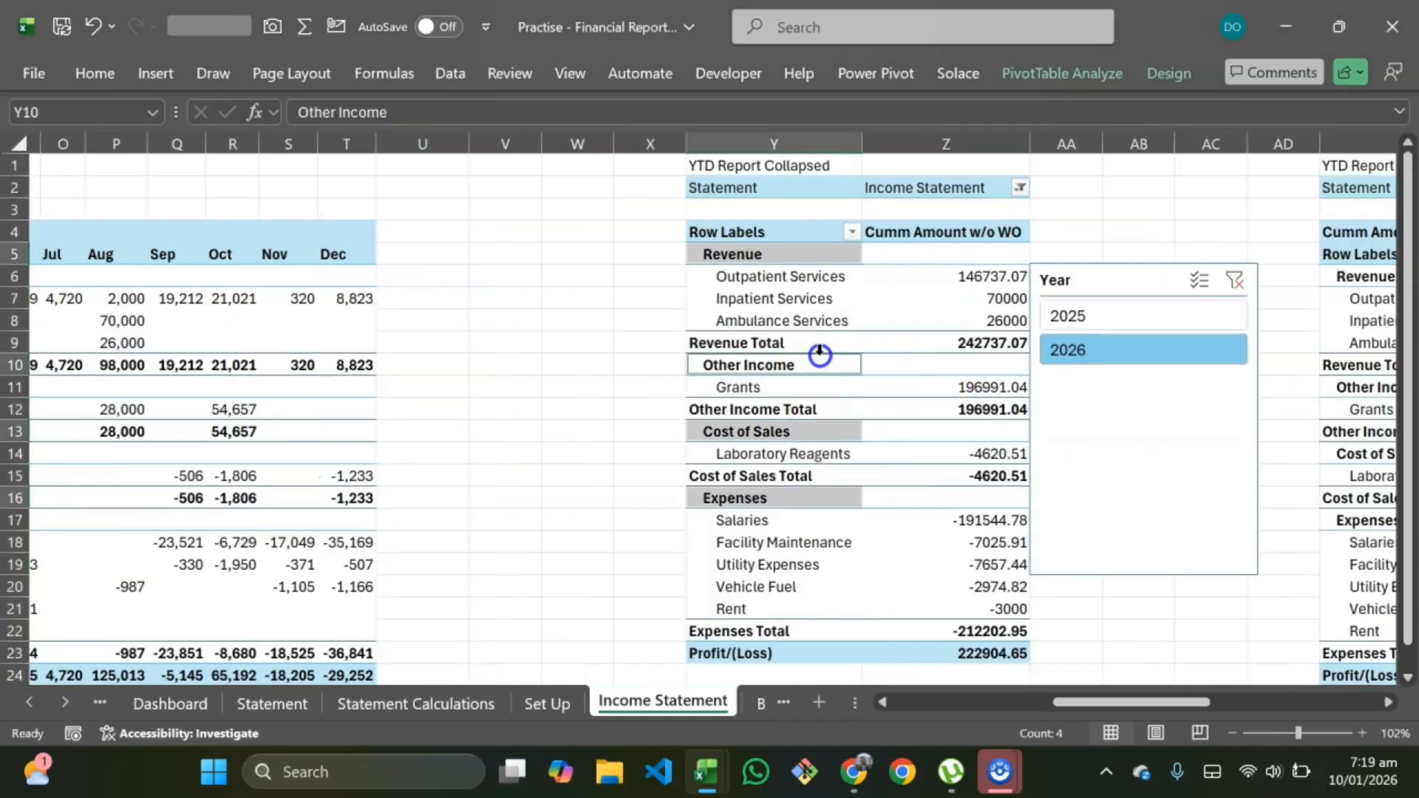
left_click(1096, 79)
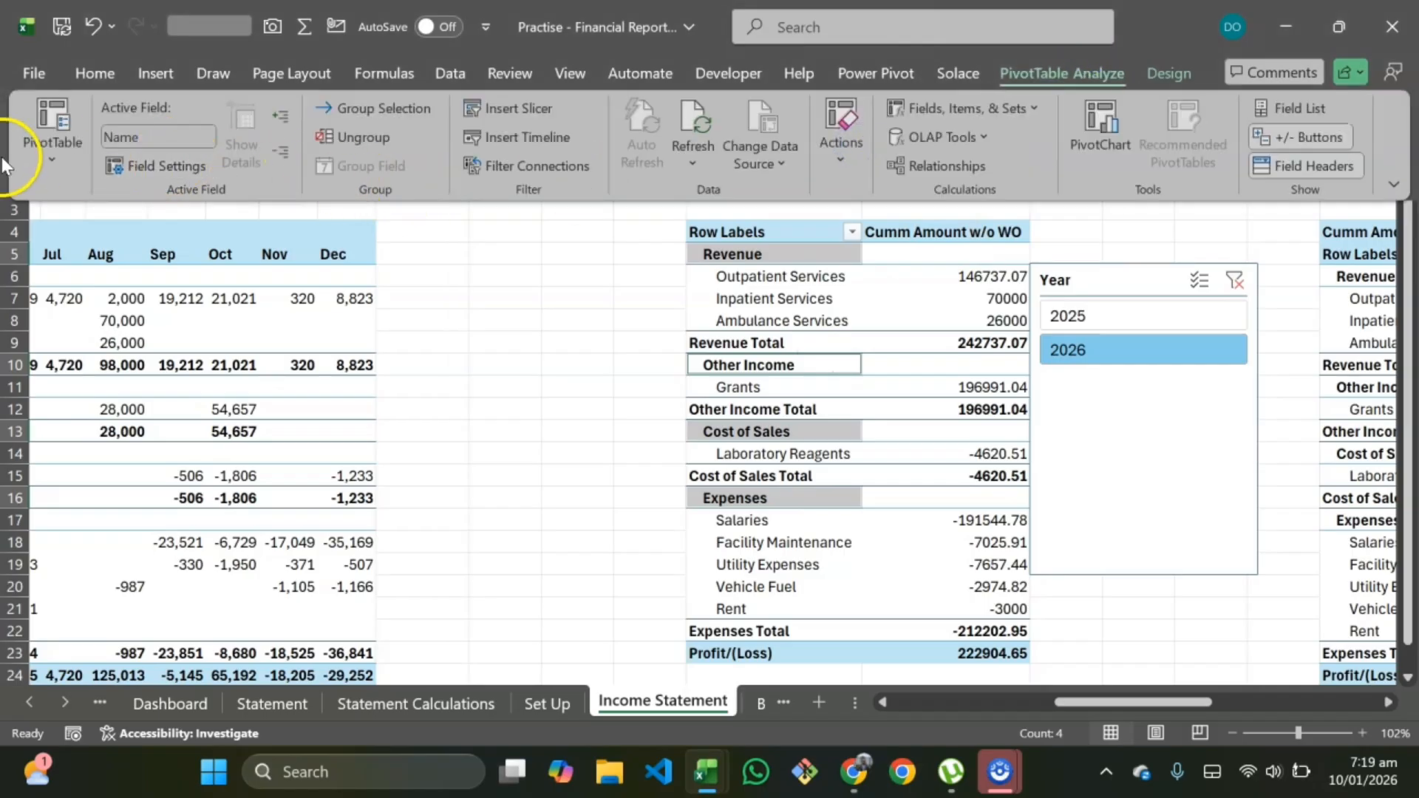
left_click(48, 167)
left_click(89, 241)
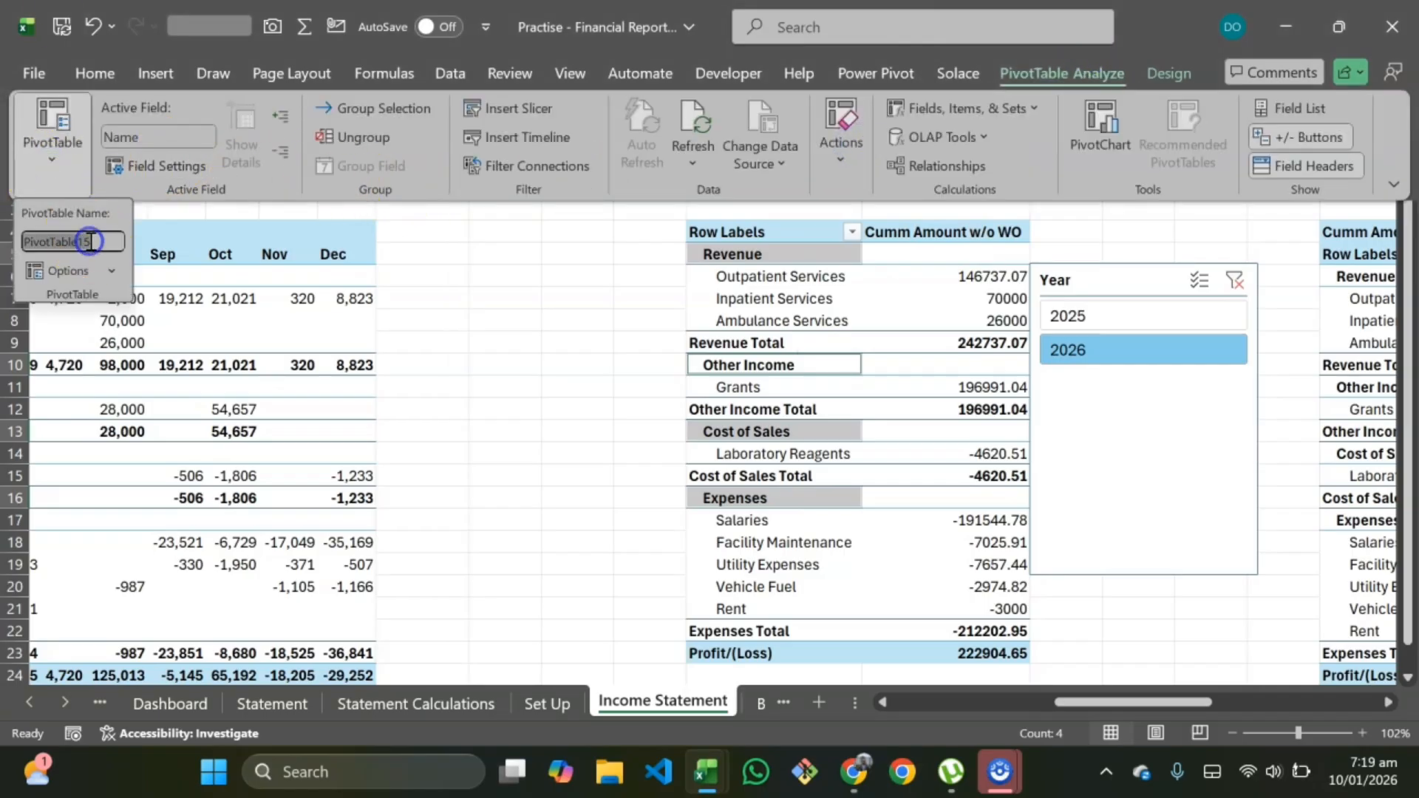
type("Inc Mthly Expand")
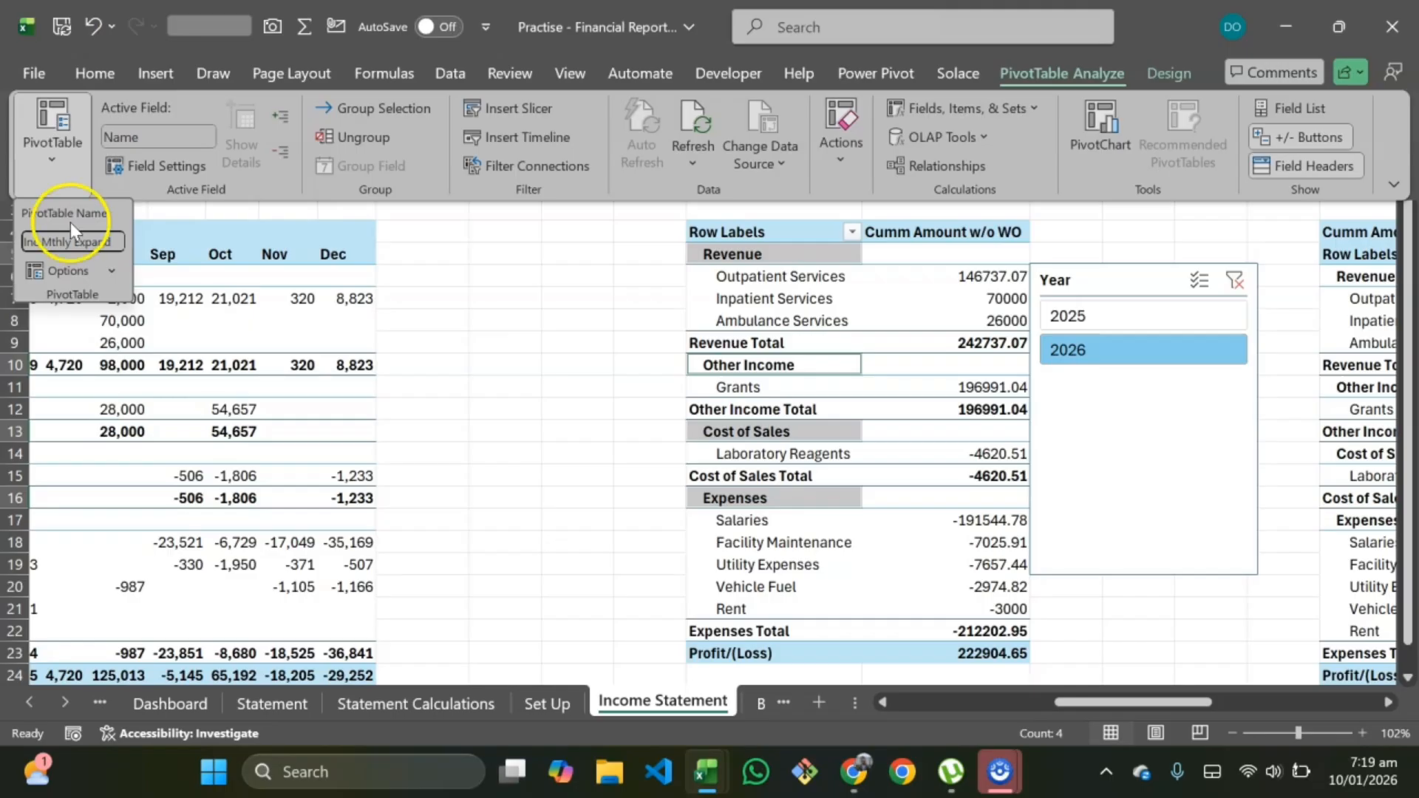
double_click(54, 242)
type("YTD")
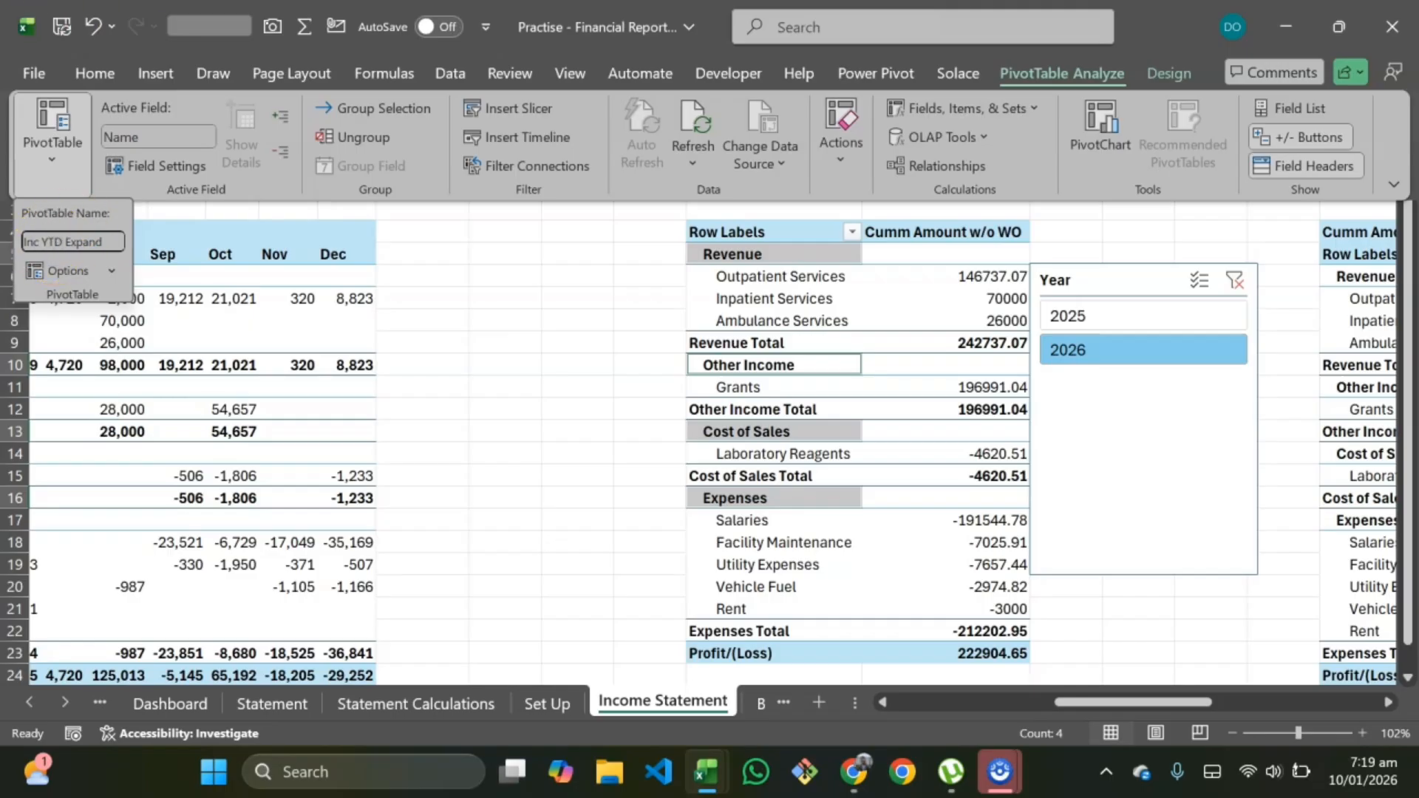
left_click(106, 244)
key("BackSpace")
key("BackSpace")
key("BackSpace")
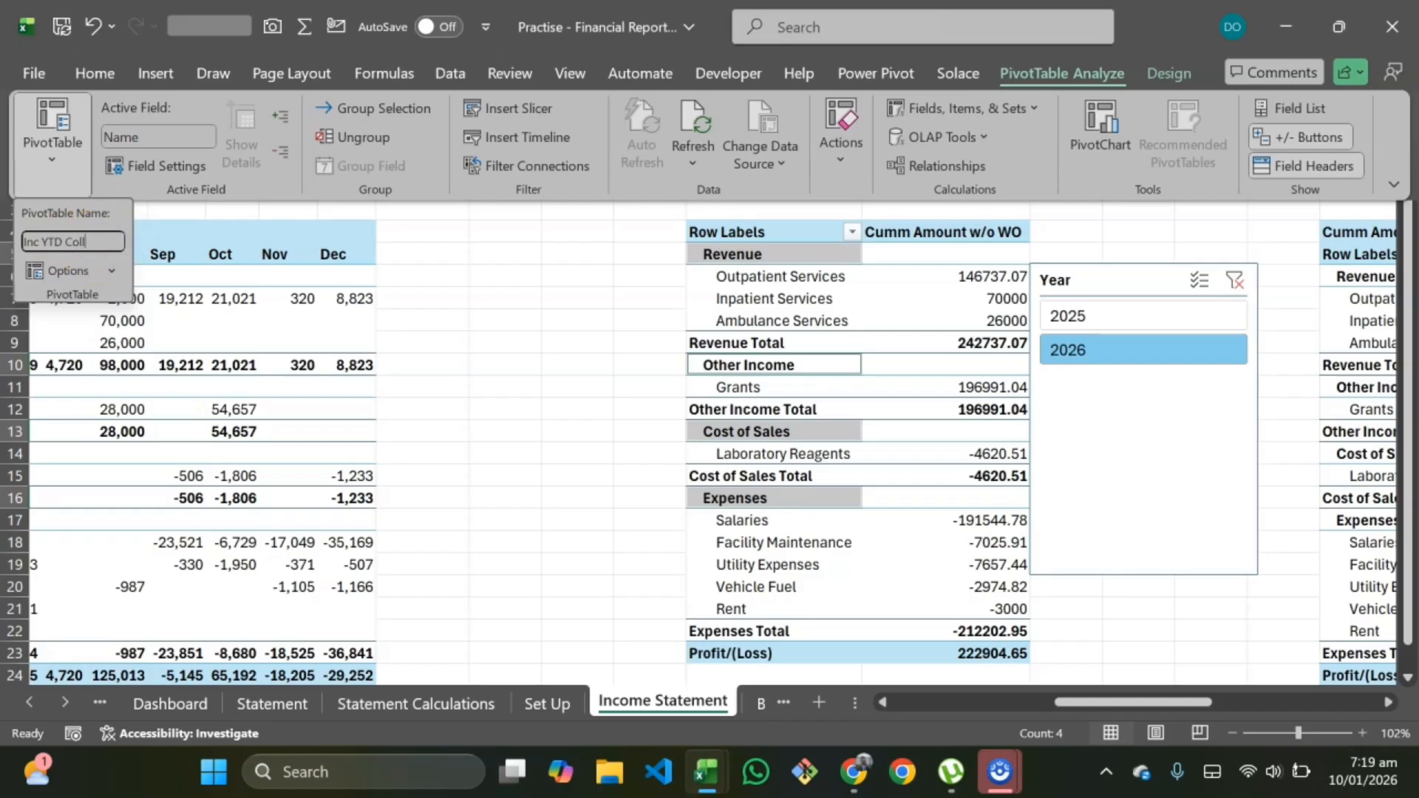
key("ctrl+a")
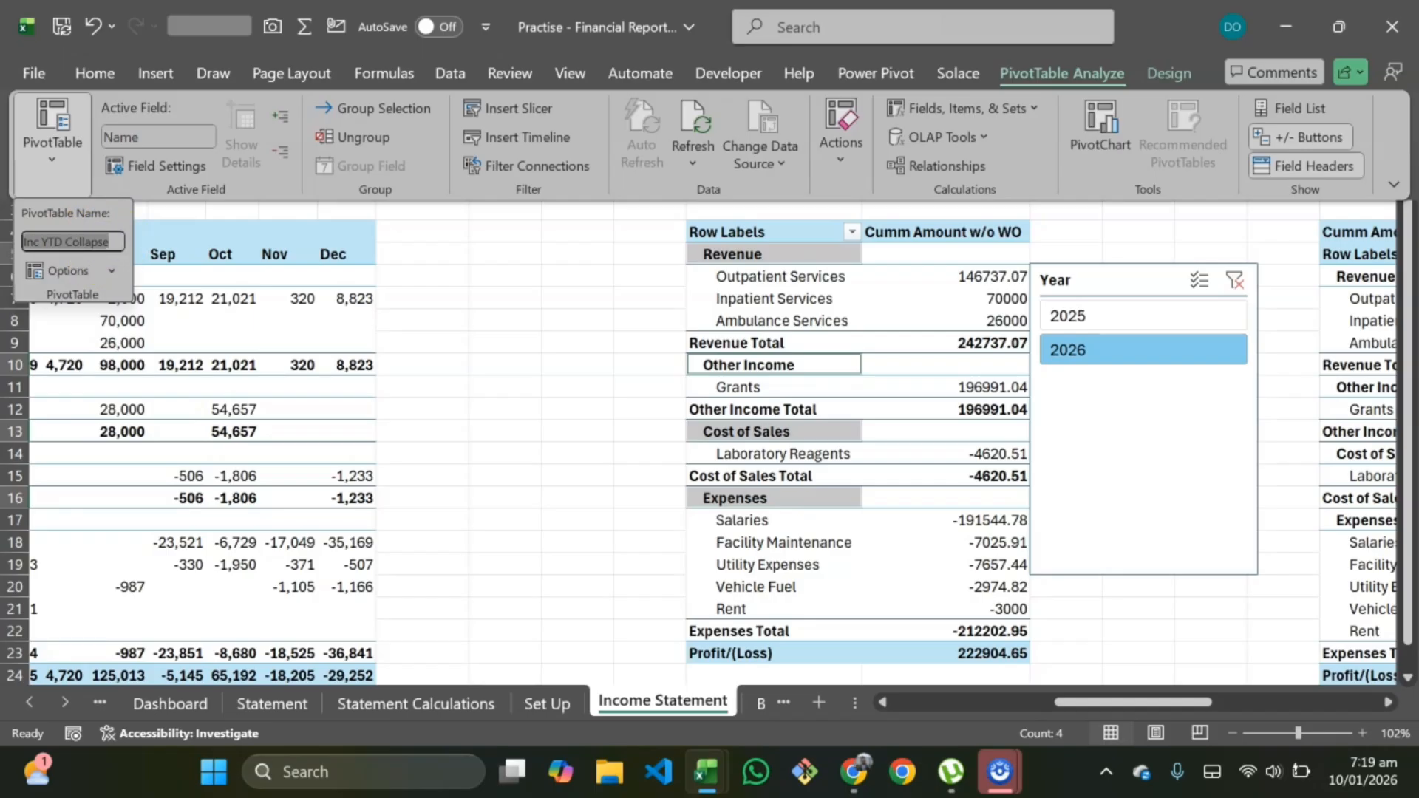
scroll(1202, 417, "right", 5)
scroll(1202, 417, "right", 3)
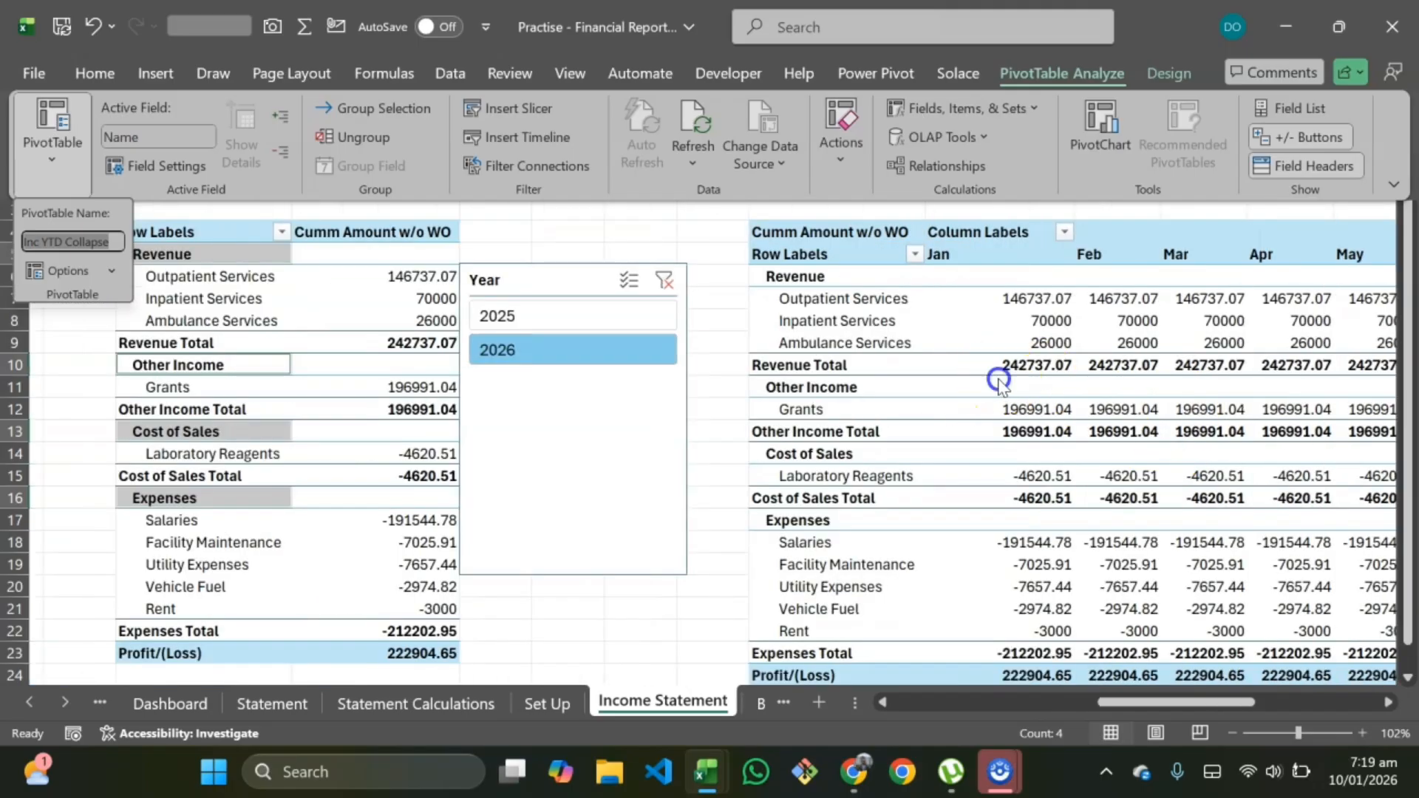
Step: Rename the YTD Report Expanded pivot table with an Inc YTD name
left_click(1075, 290)
left_click(1027, 320)
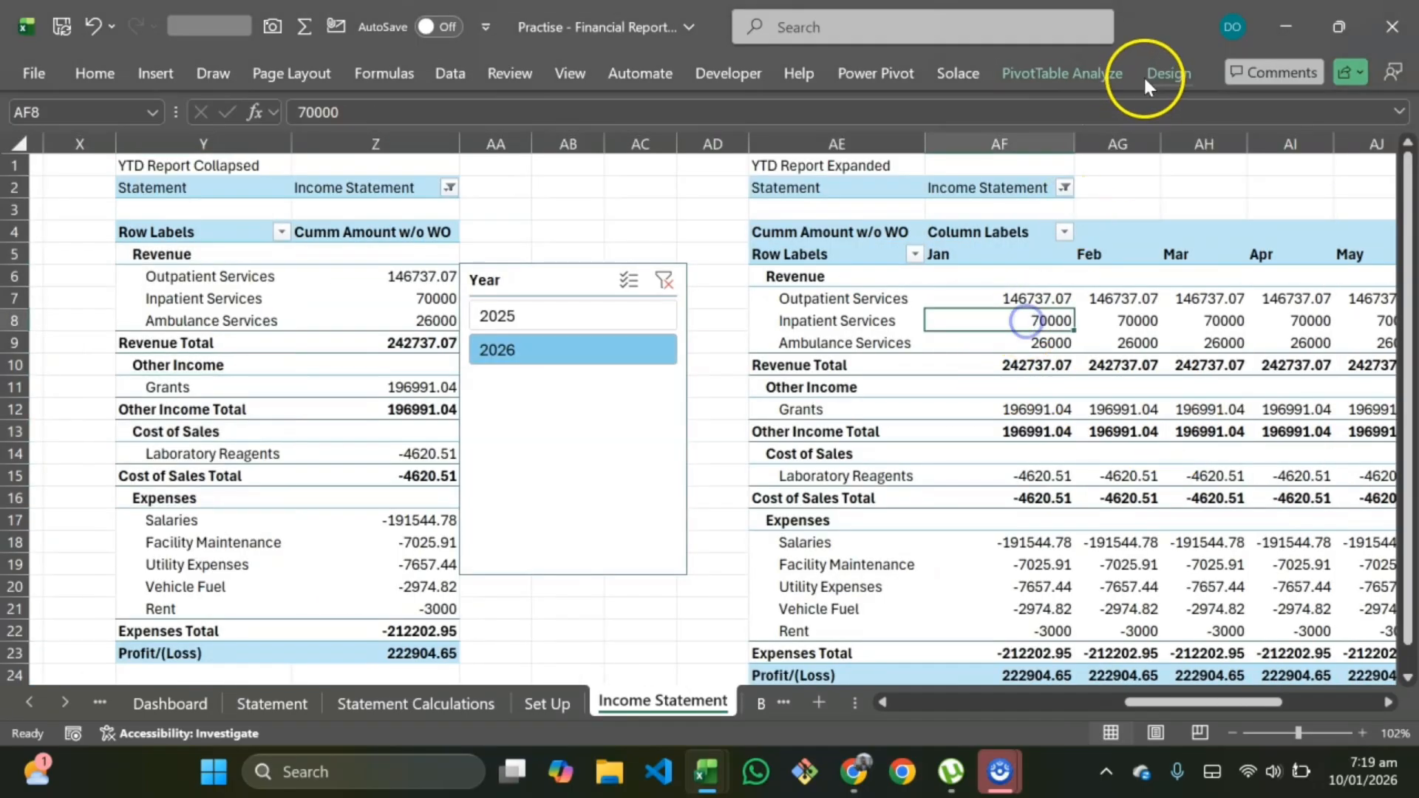
left_click(1093, 73)
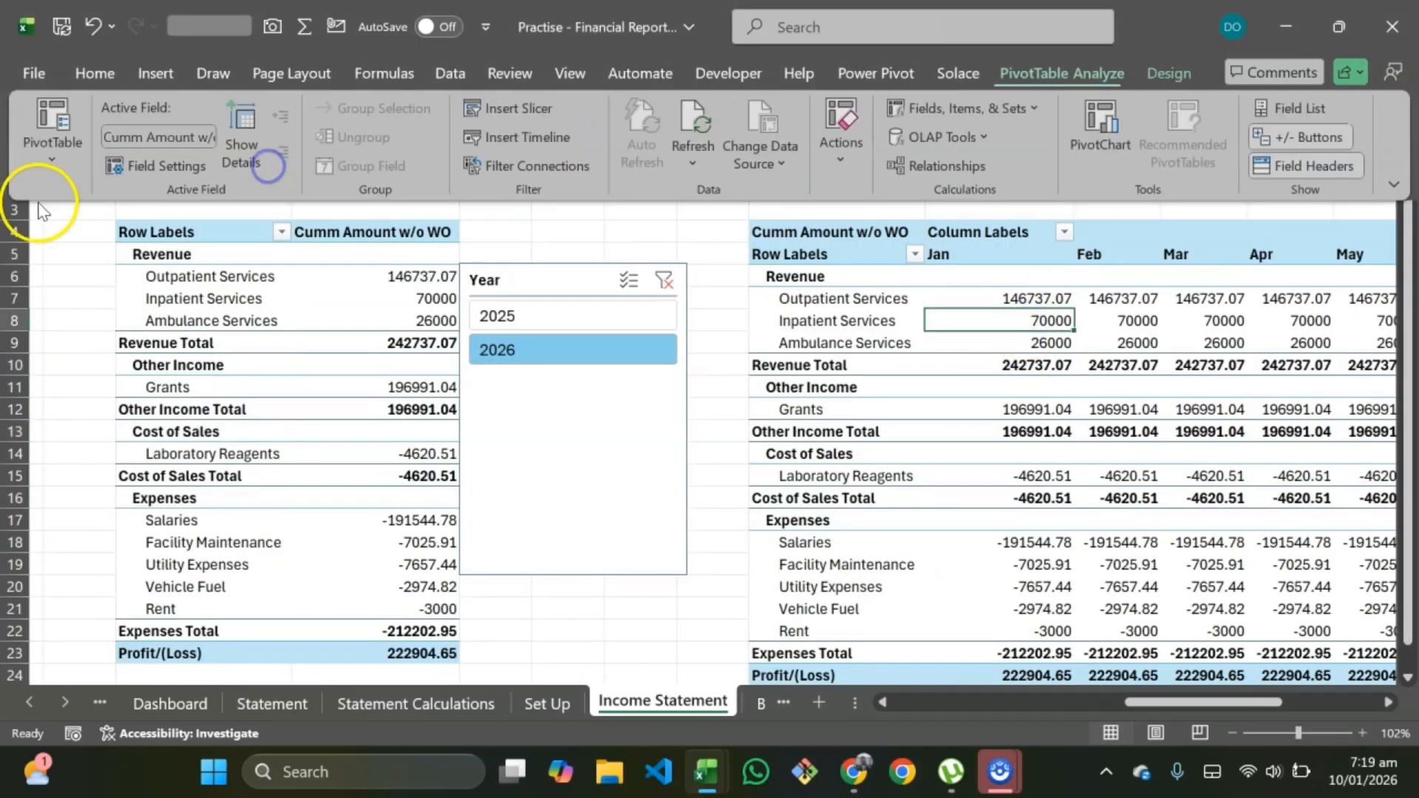
left_click(47, 161)
left_click(96, 242)
type("Inc YTD Collapse")
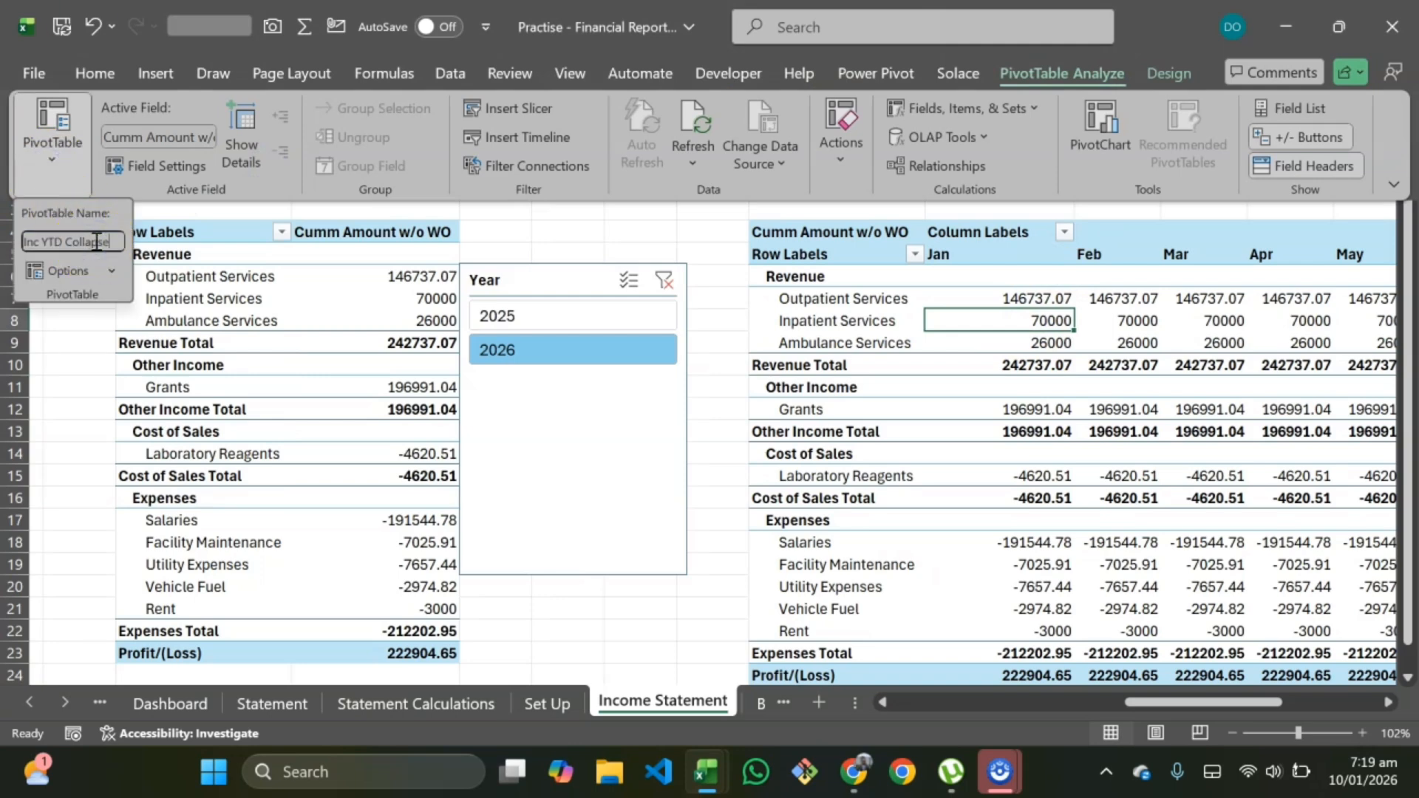
key("BackSpace")
key("BackSpace")
key("BackSpace")
key("BackSpace")
key("Return")
Step: On Balance Sheet, rename the Monthly Report Collapsed pivot table to BS Mthly Collapse
left_click(708, 761)
left_click(748, 713)
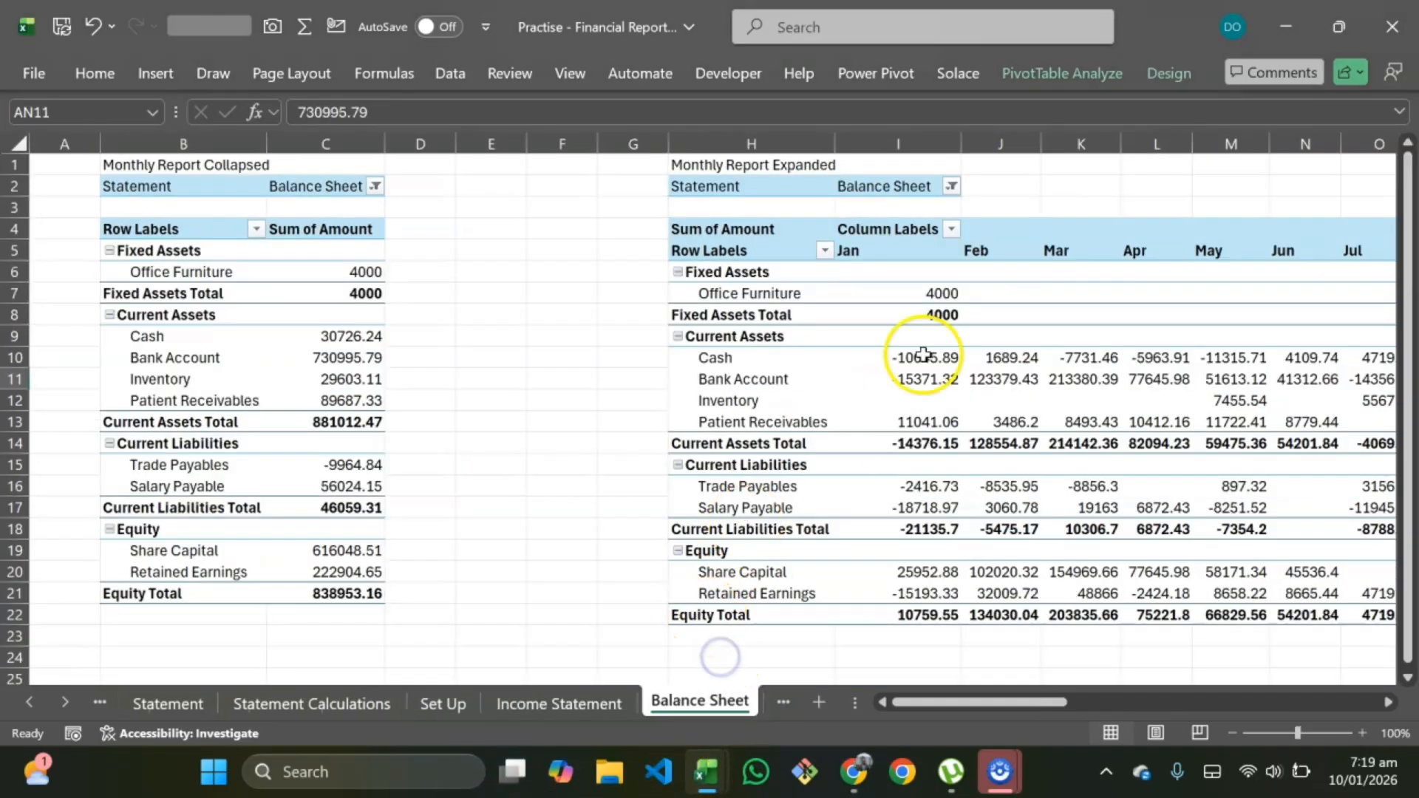
left_click(1067, 77)
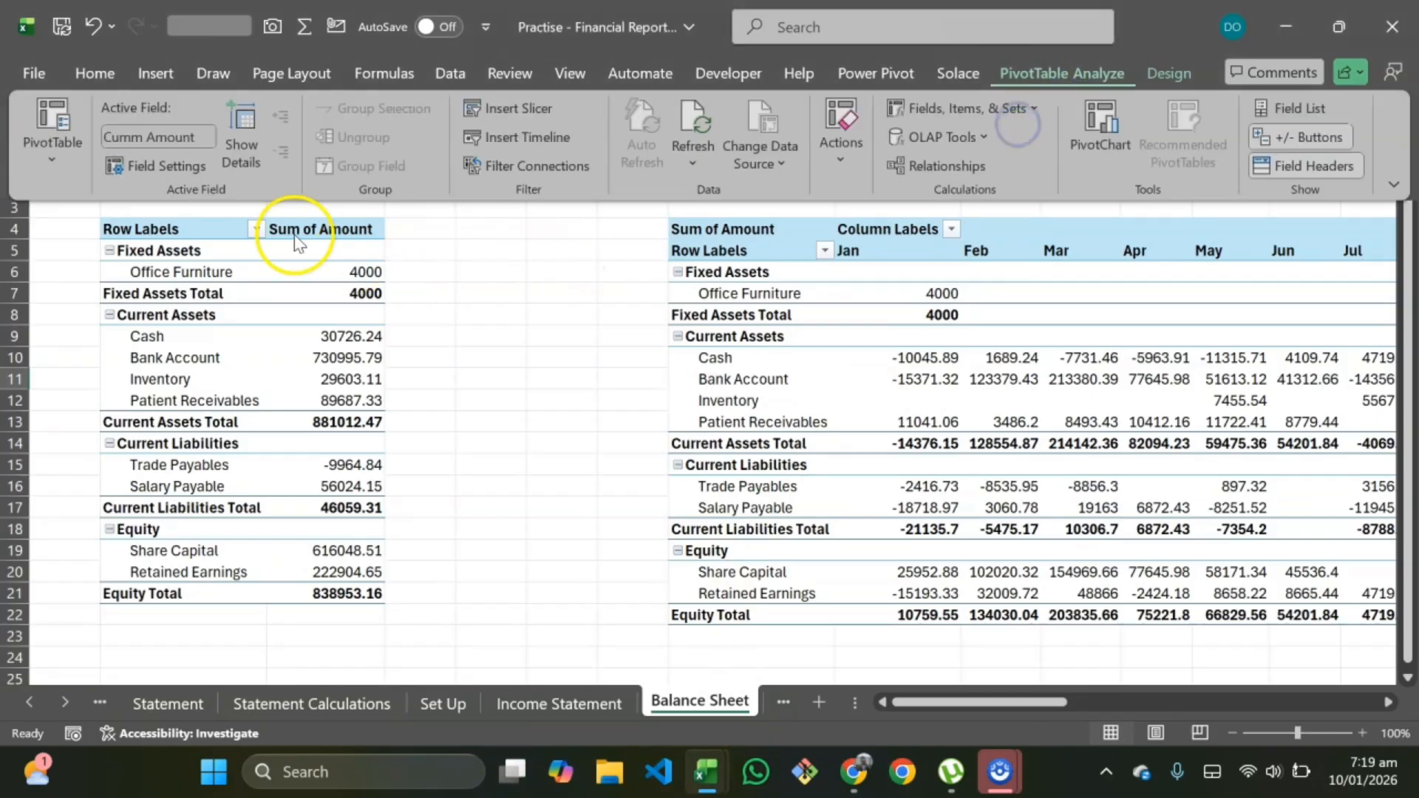
left_click(61, 177)
left_click(92, 242)
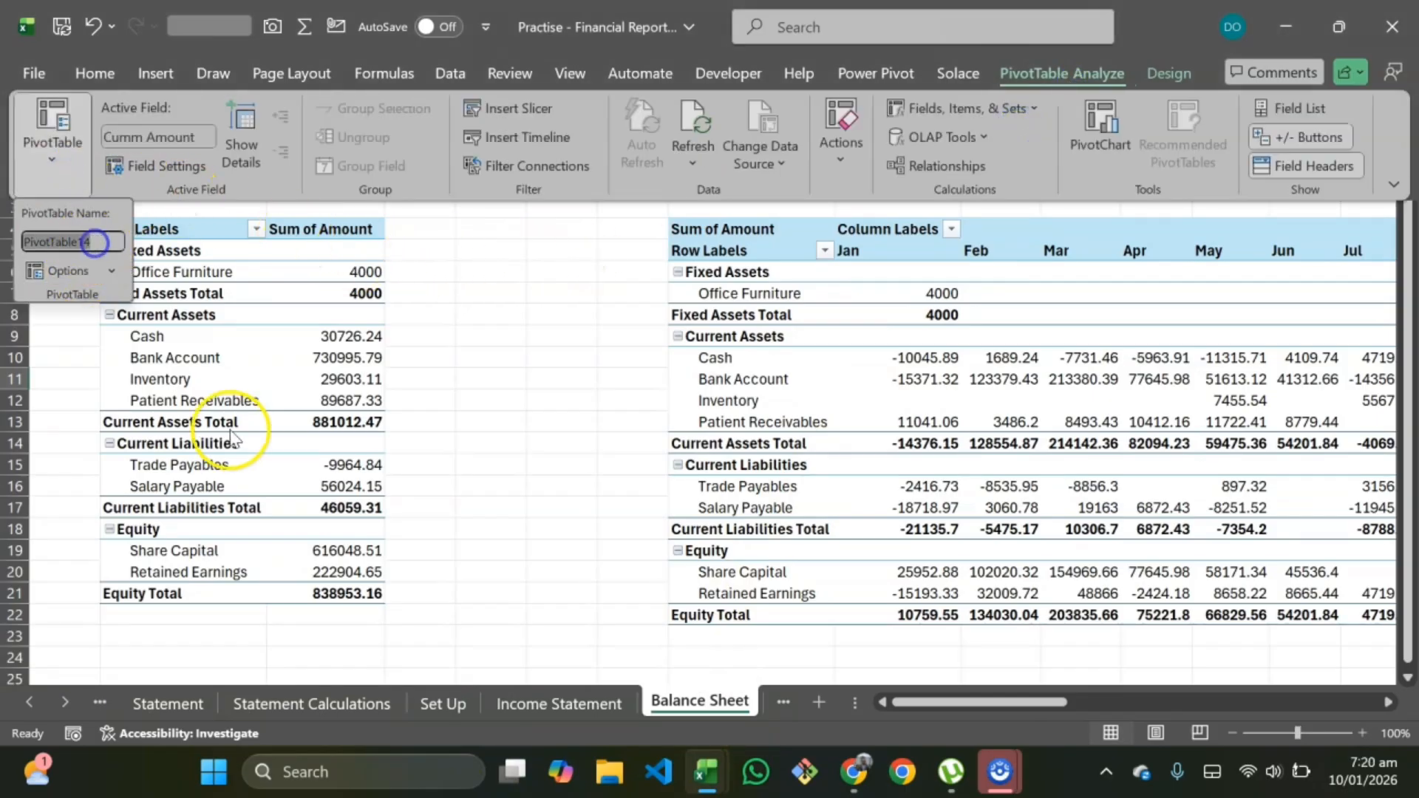
left_click(191, 421)
left_click(214, 370)
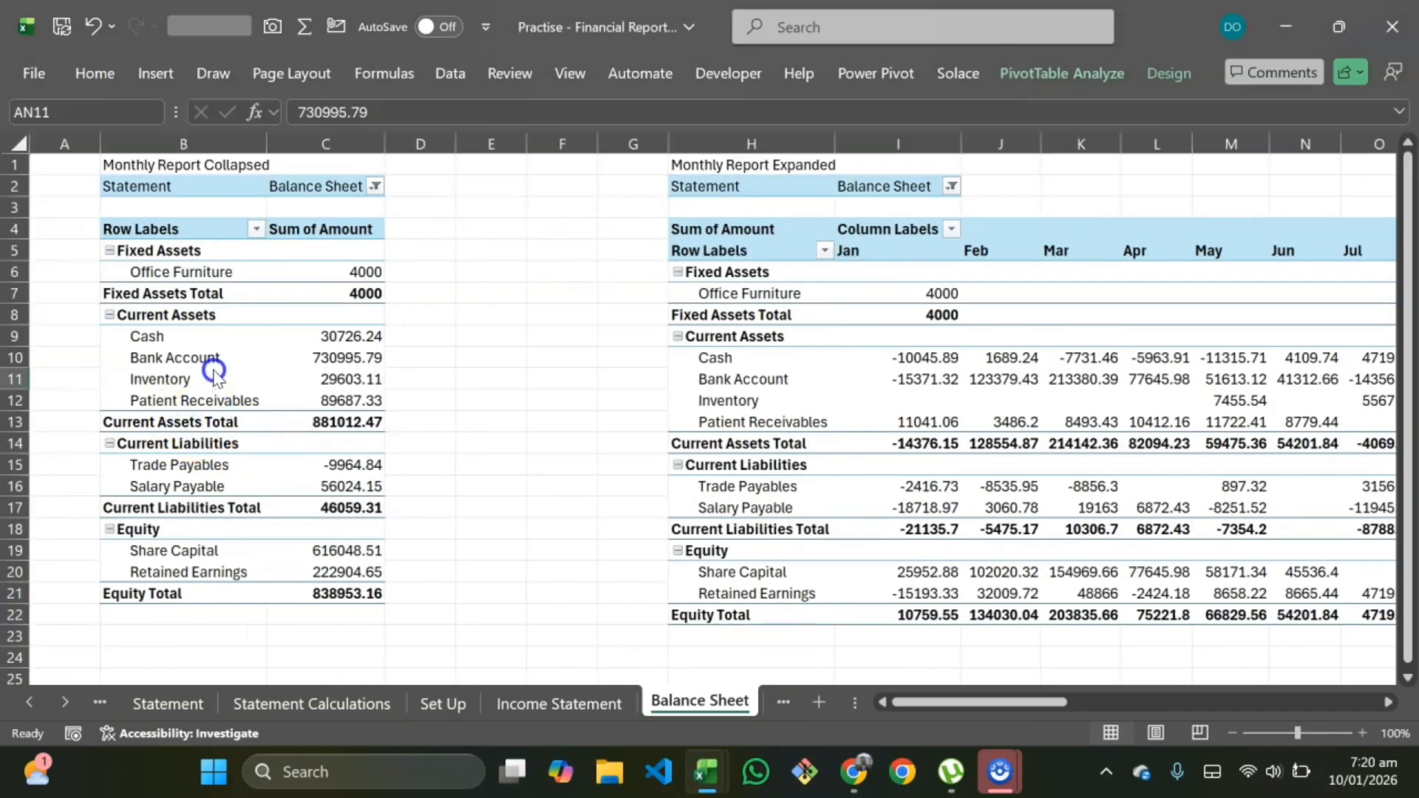
left_click(1092, 76)
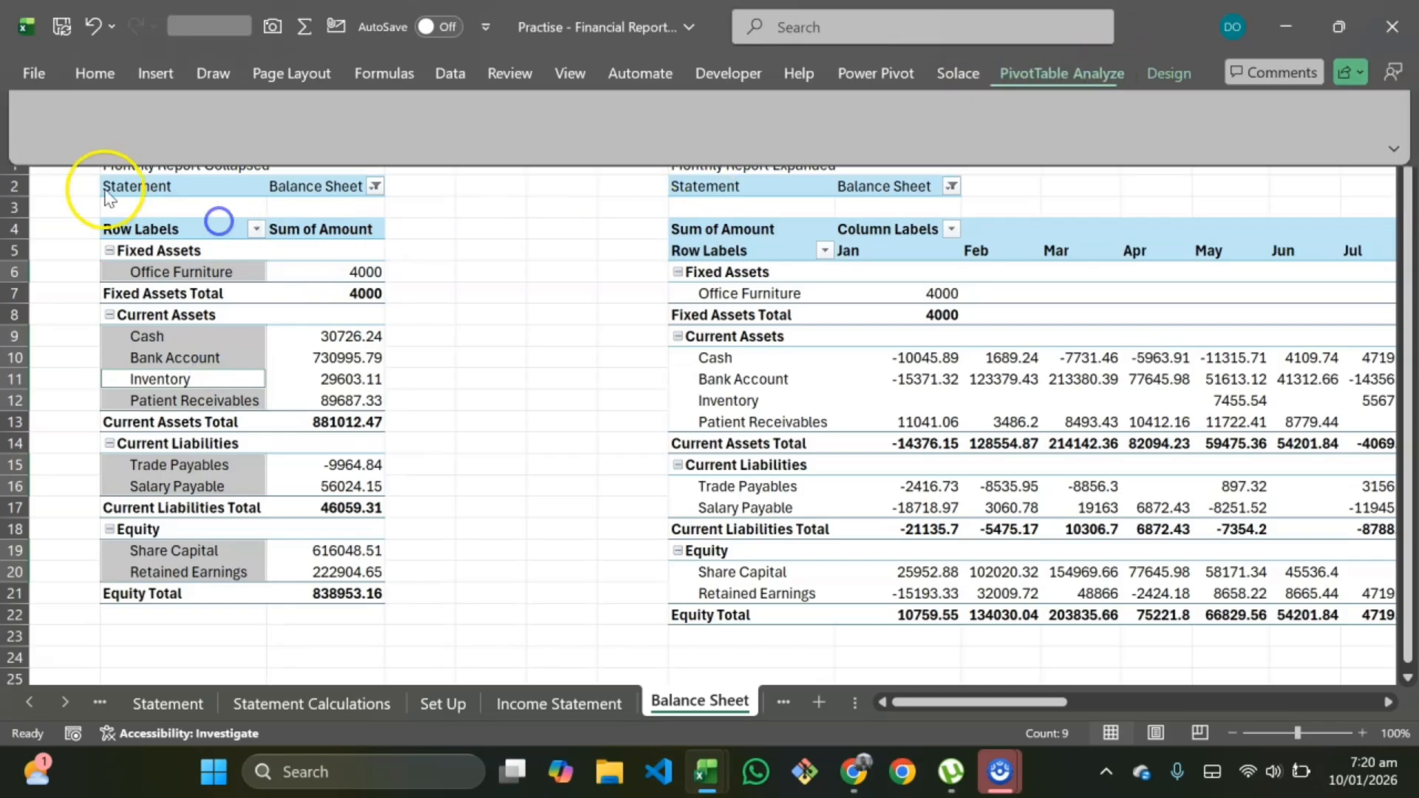
left_click(68, 169)
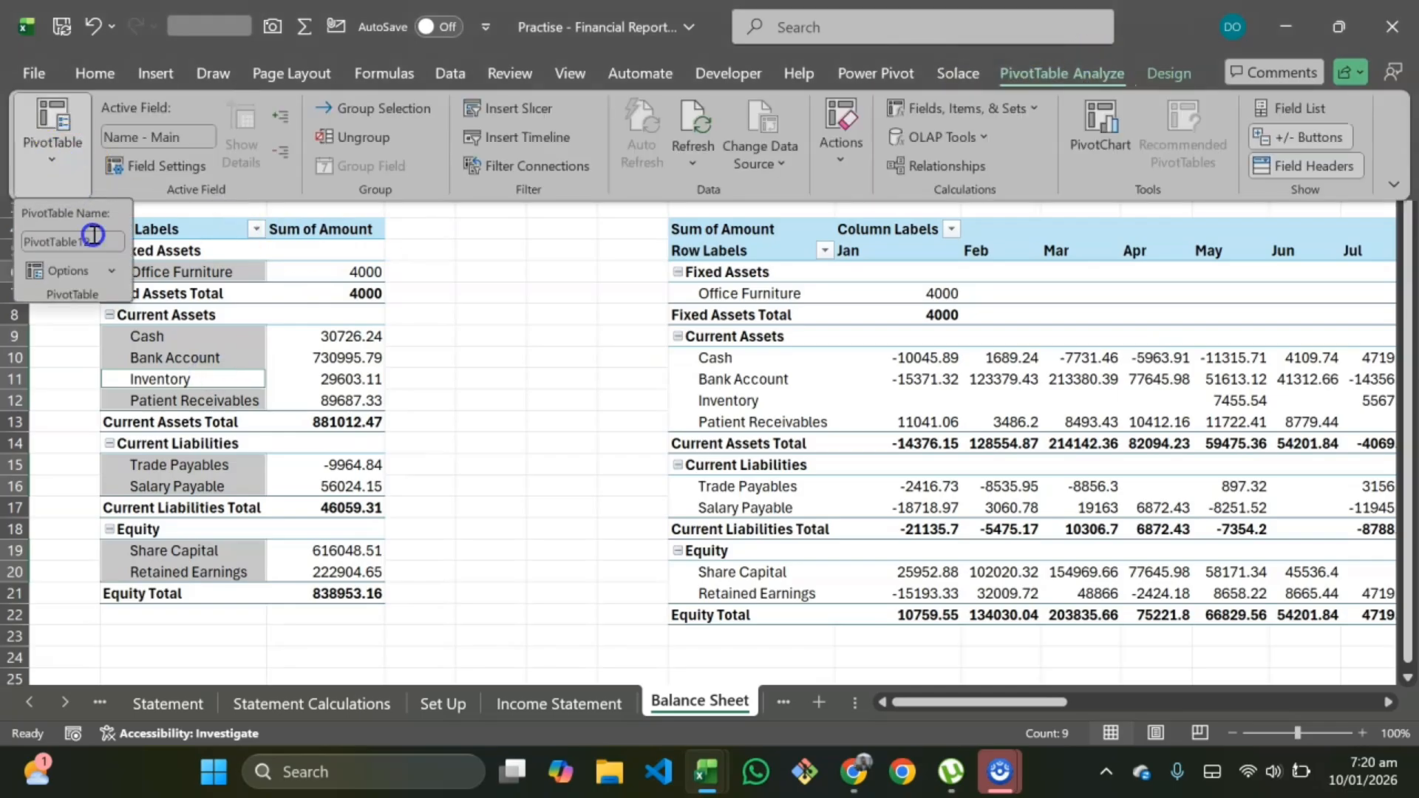
left_click(93, 241)
key("BackSpace")
key("Return")
key("ctrl+c")
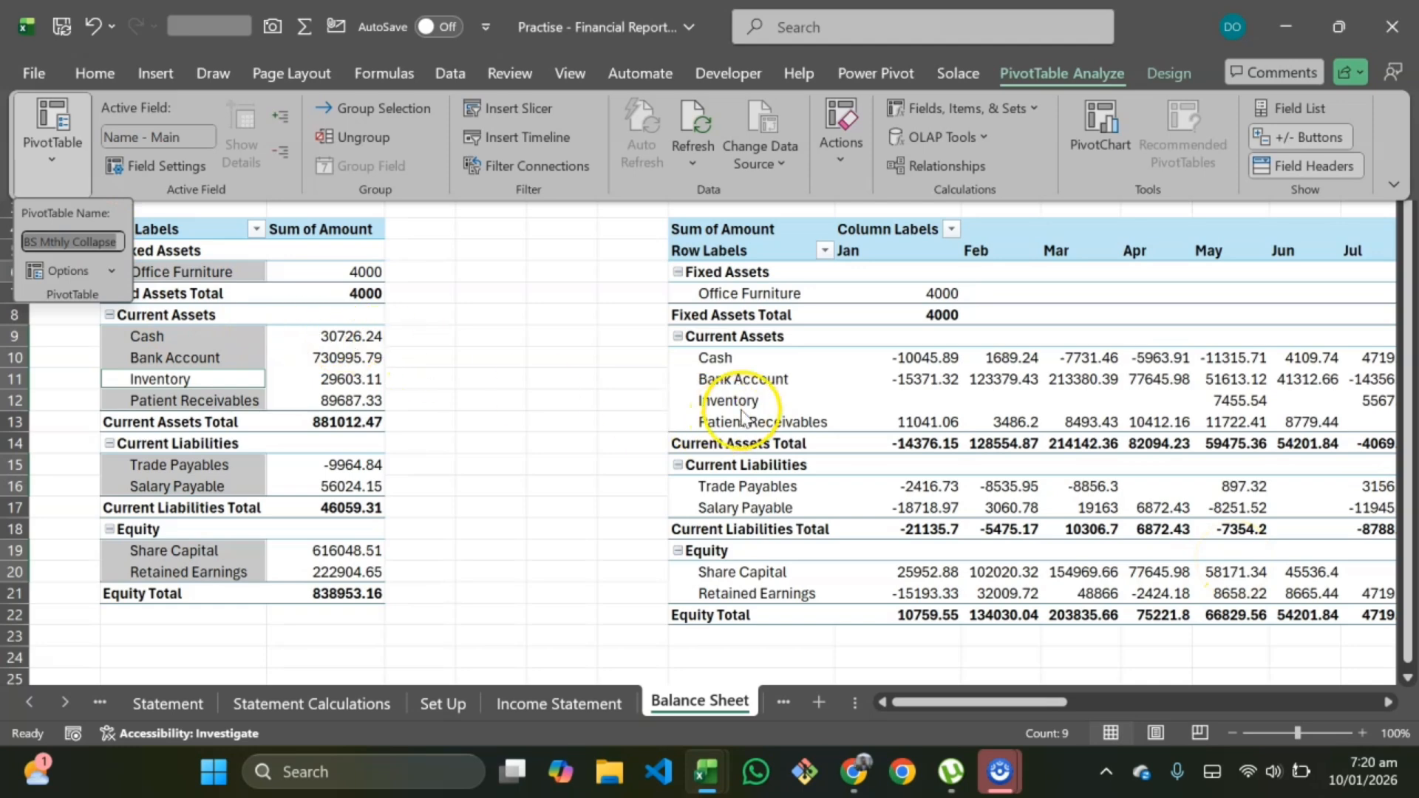
Step: Rename the Monthly Report Expanded pivot table on Balance Sheet to BS Mthly Expand
left_click(804, 360)
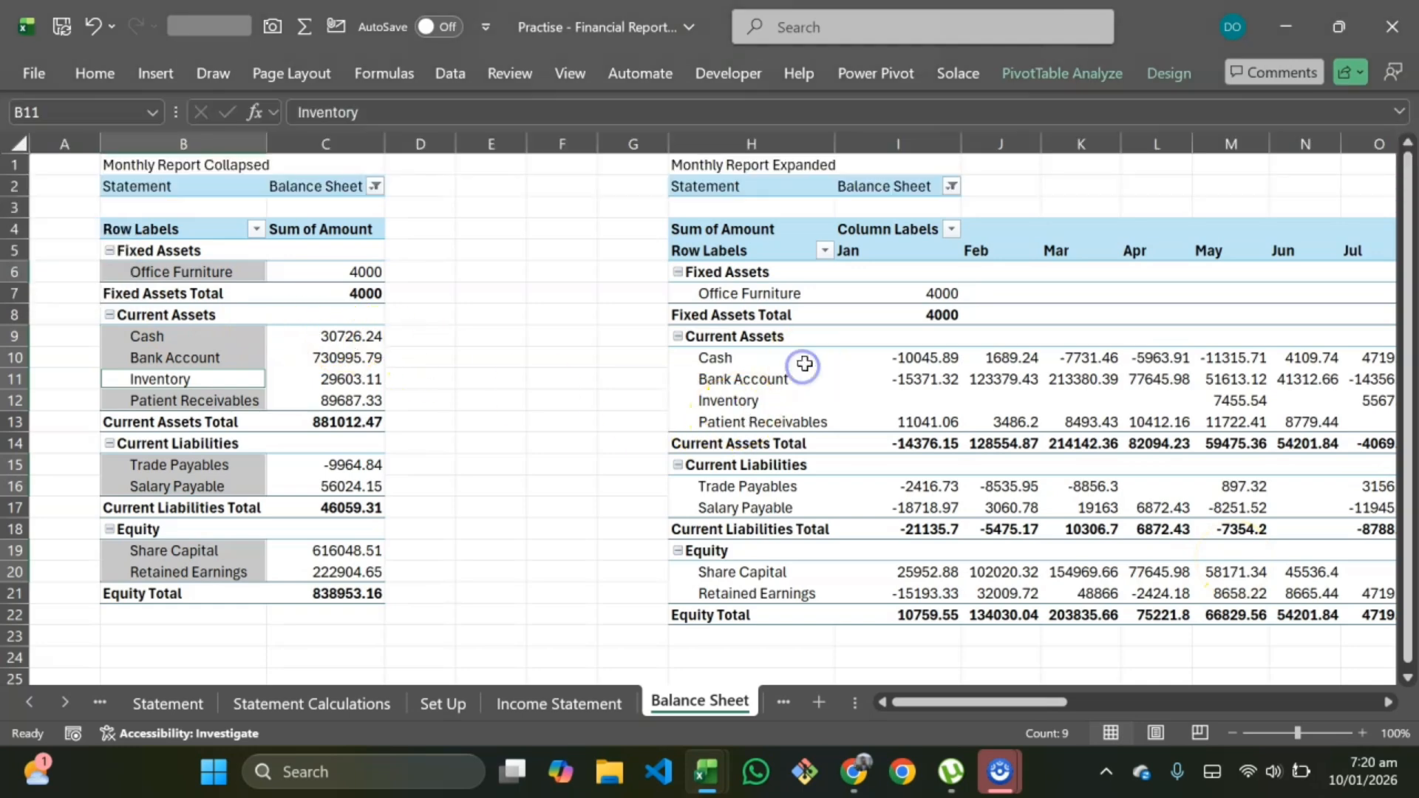
left_click(1079, 66)
left_click(53, 136)
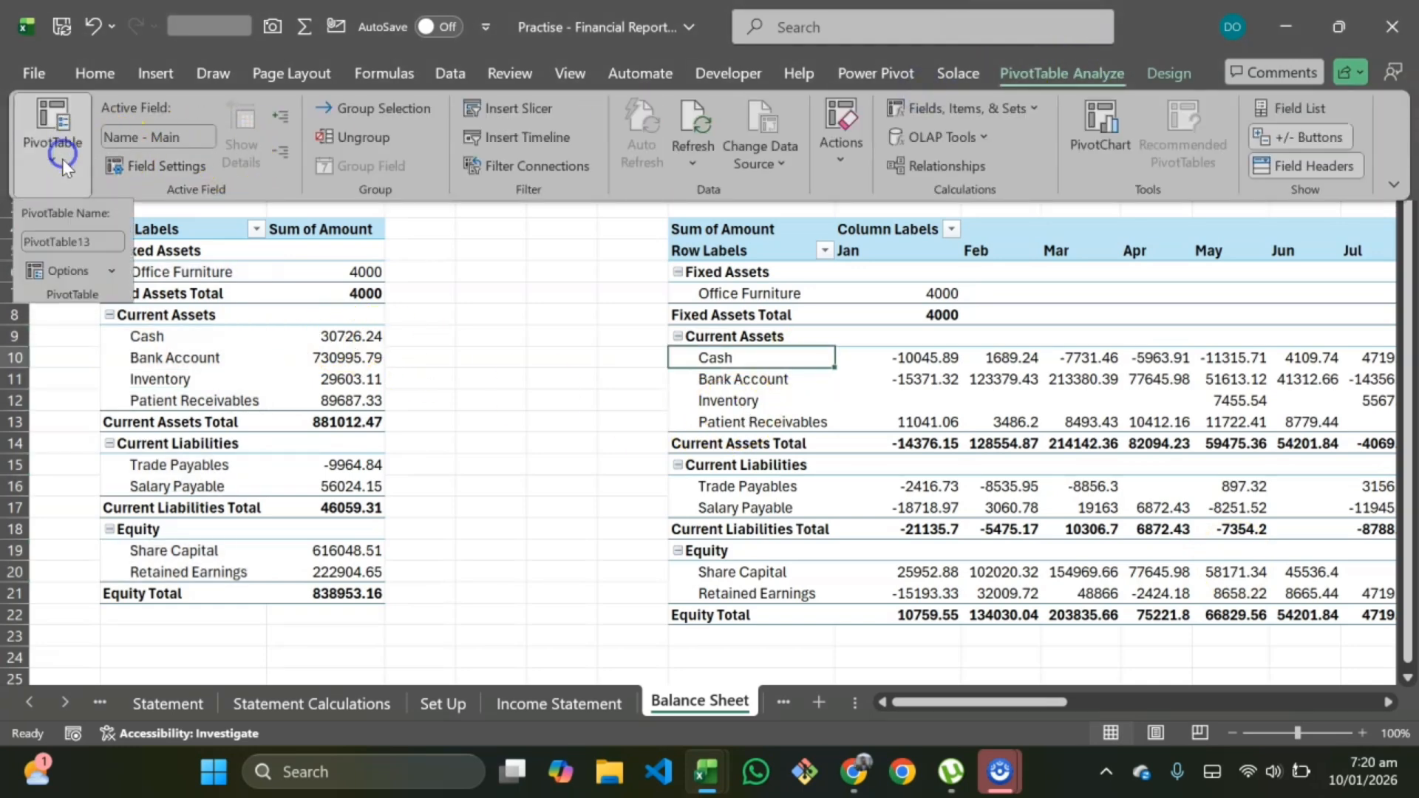
left_click(71, 244)
type("BS Mthly Collapse")
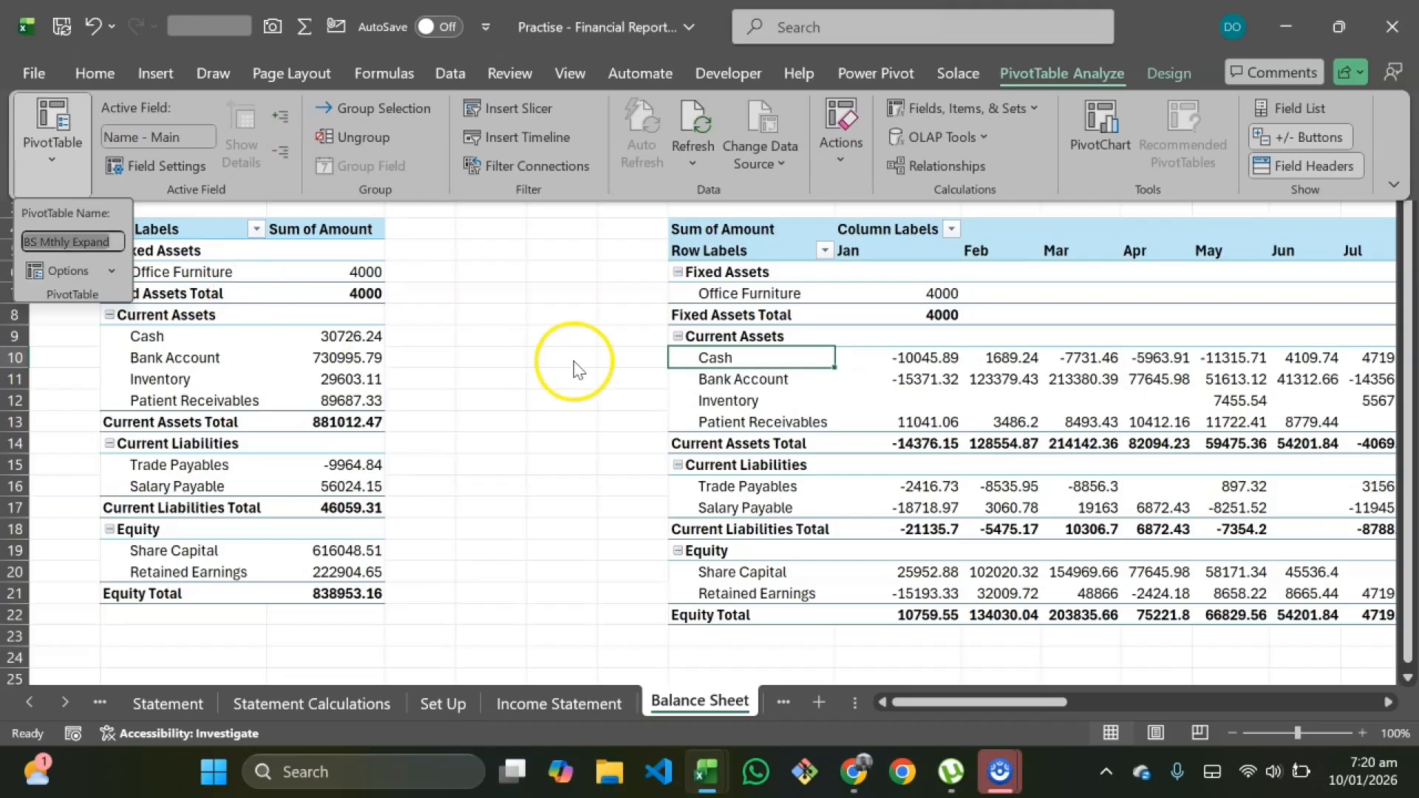
Step: Rename the YTD Report Collapsed pivot table to BS YTD Collapse
scroll(983, 423, "right", 5)
scroll(983, 423, "right", 2)
left_click(1108, 378)
left_click(1108, 378)
left_click(1073, 79)
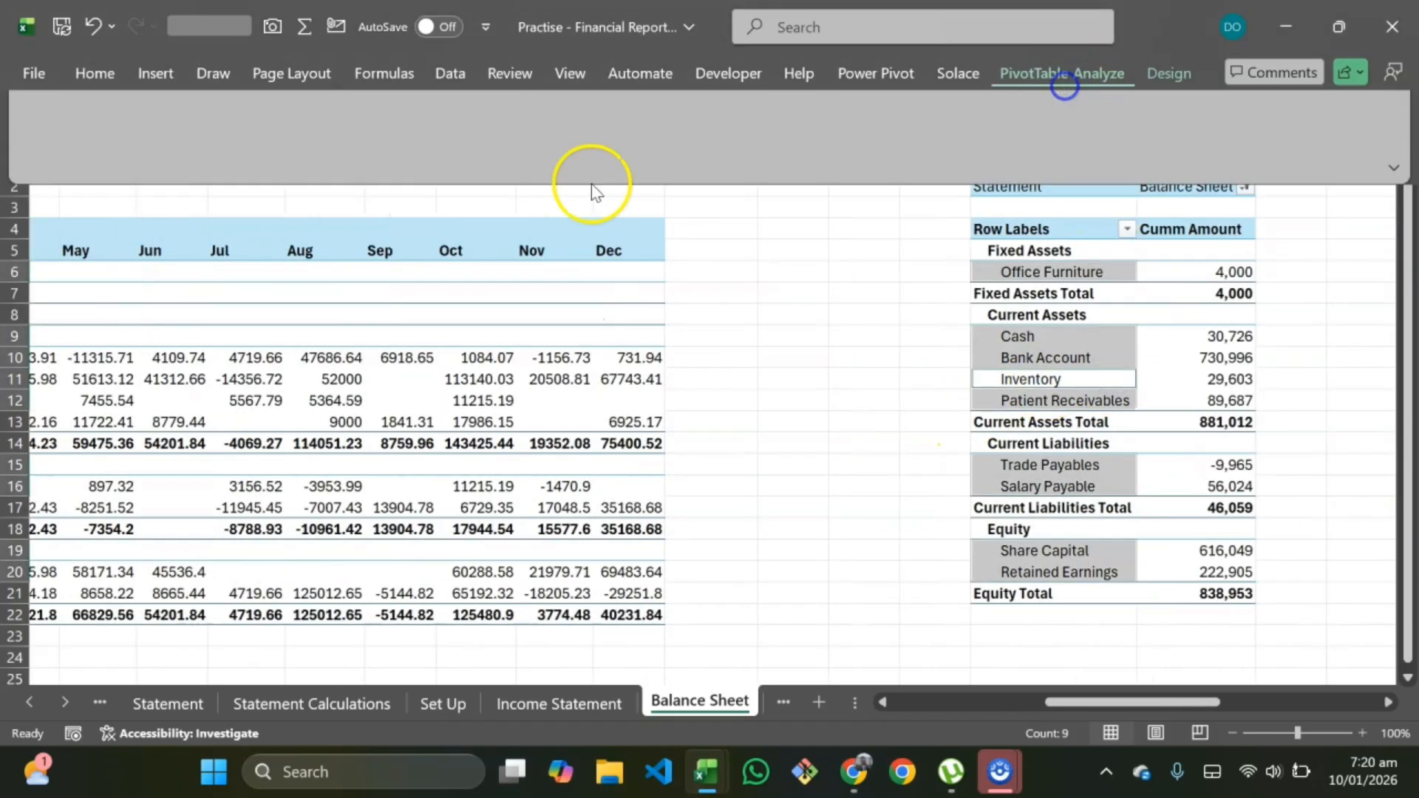
left_click(59, 167)
left_click(92, 243)
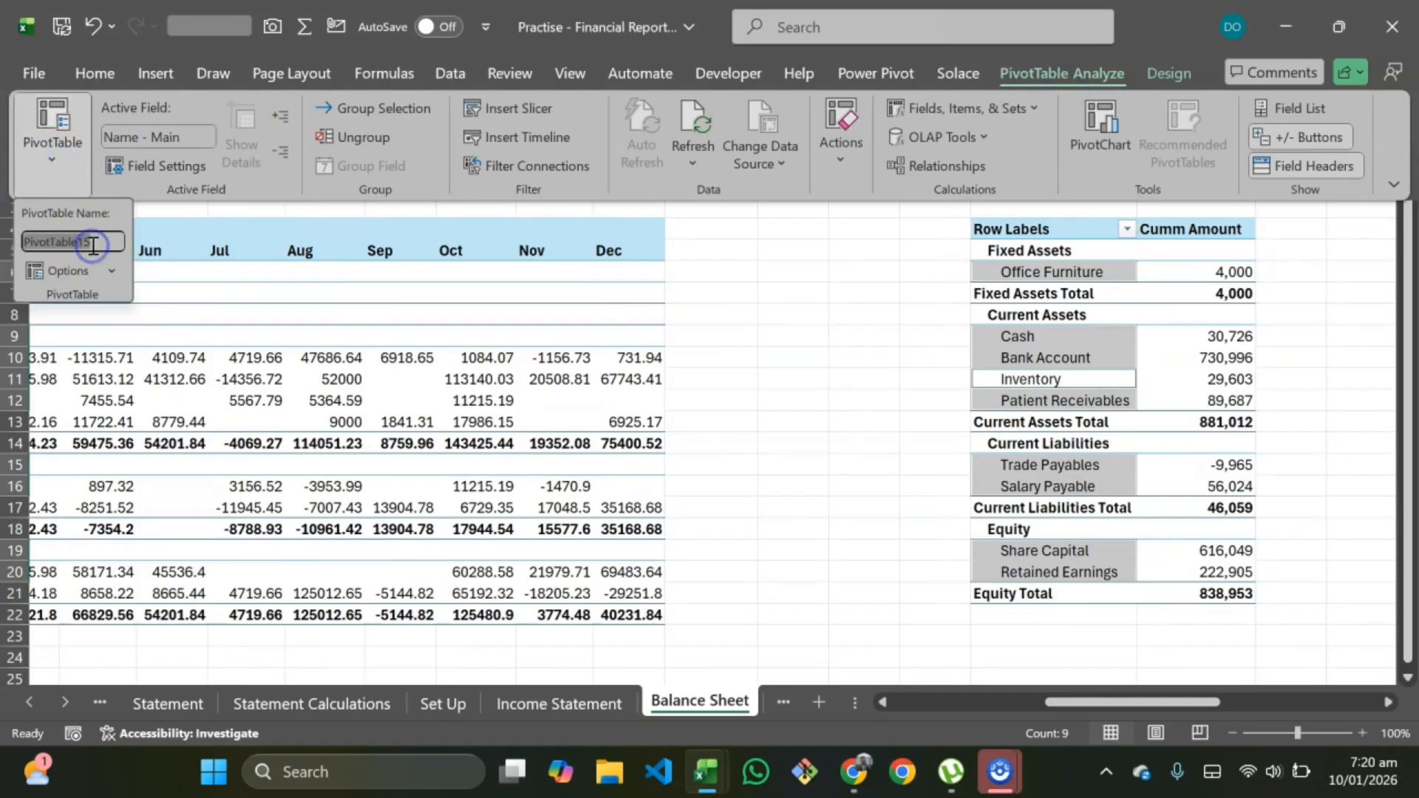
key("ctrl+v")
double_click(48, 244)
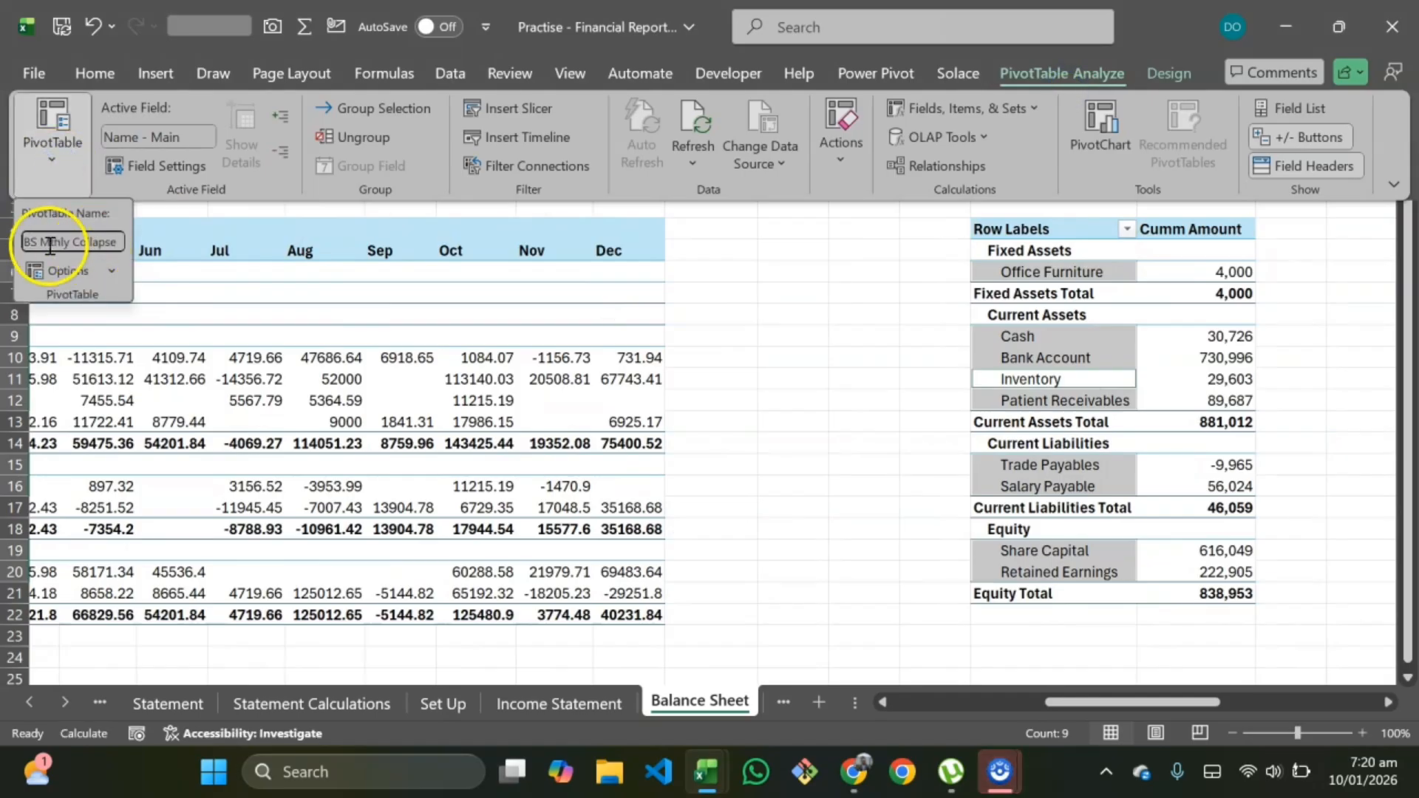
type("YTD")
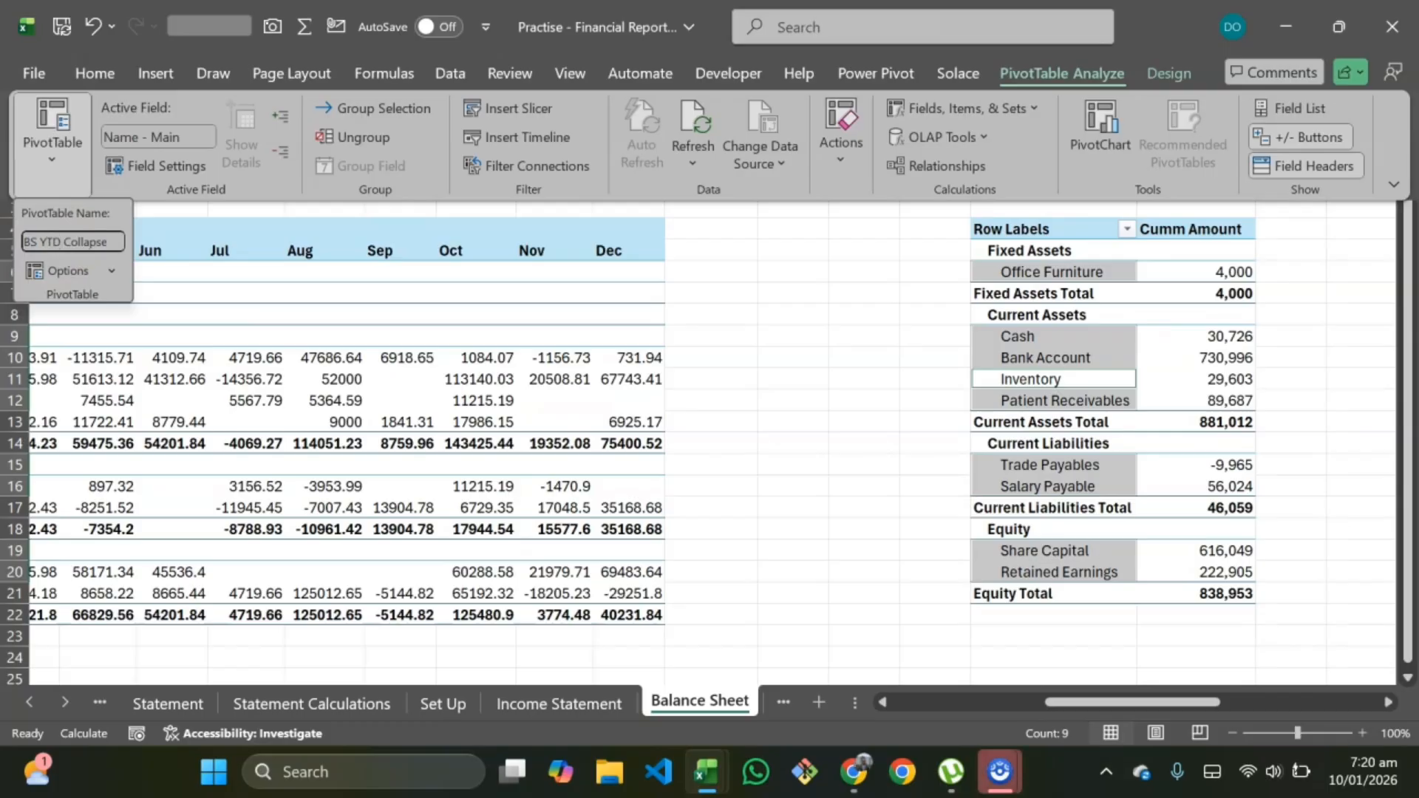
key("Return")
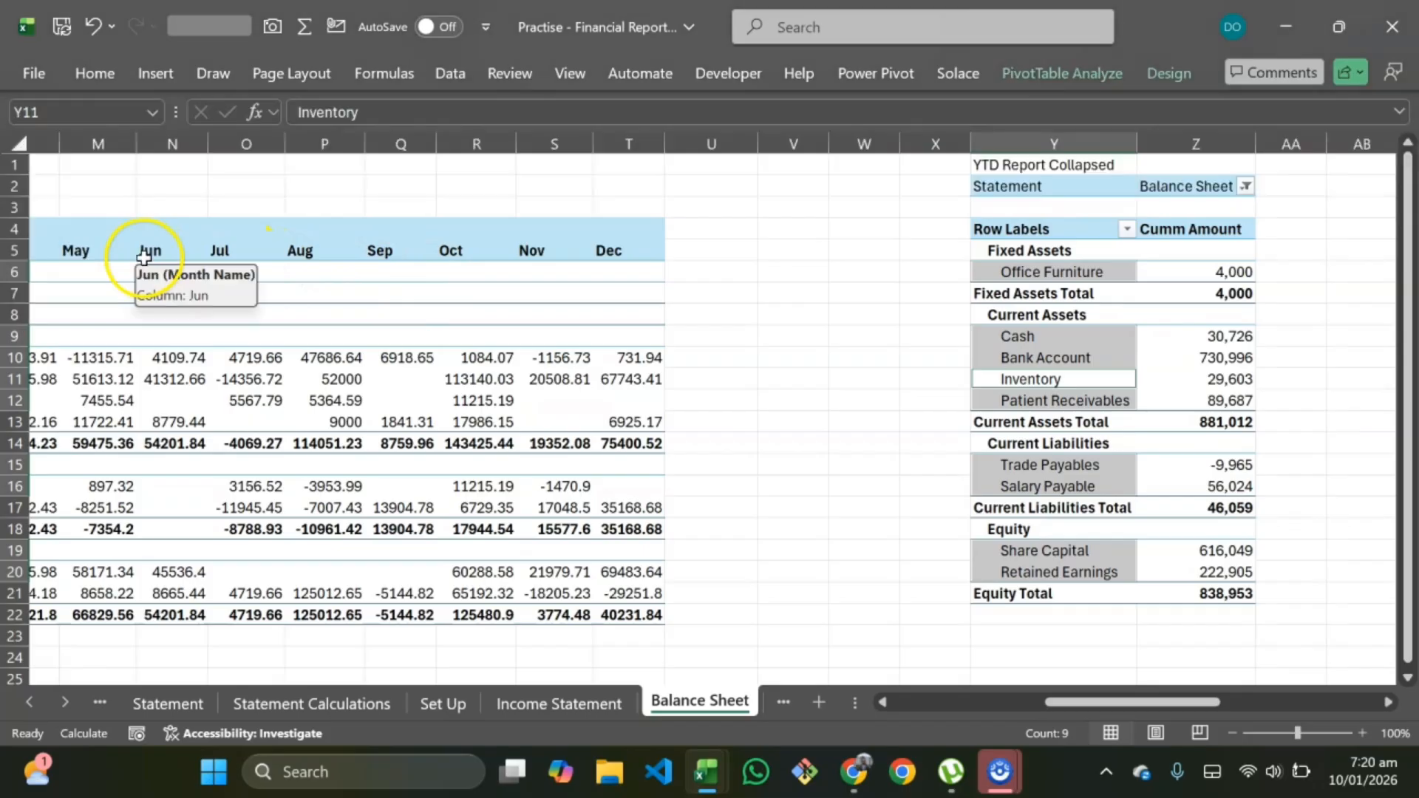
Step: Rename the YTD Report Expanded pivot table to BS YTD Expand
scroll(739, 273, "right", 5)
left_click(817, 286)
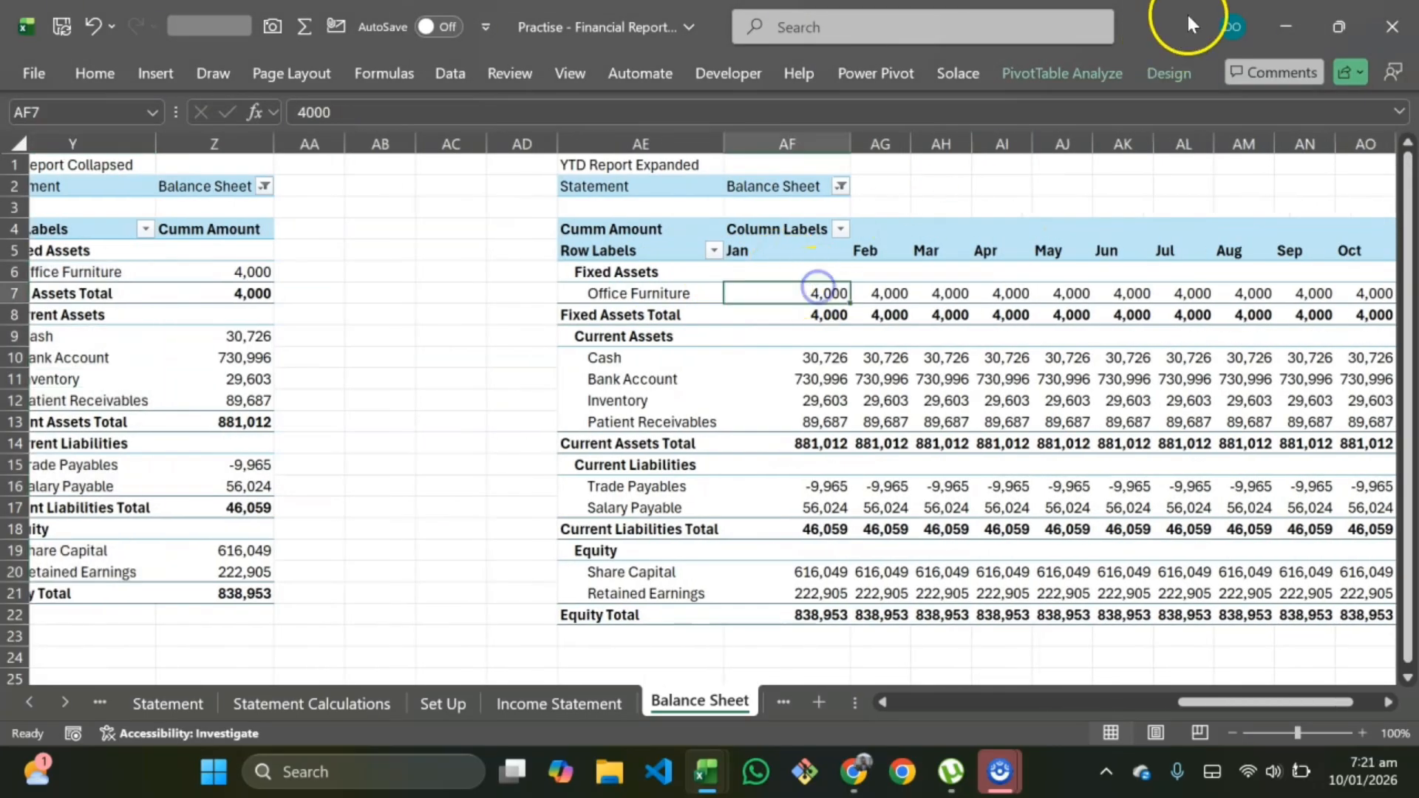
left_click(1092, 74)
left_click(50, 158)
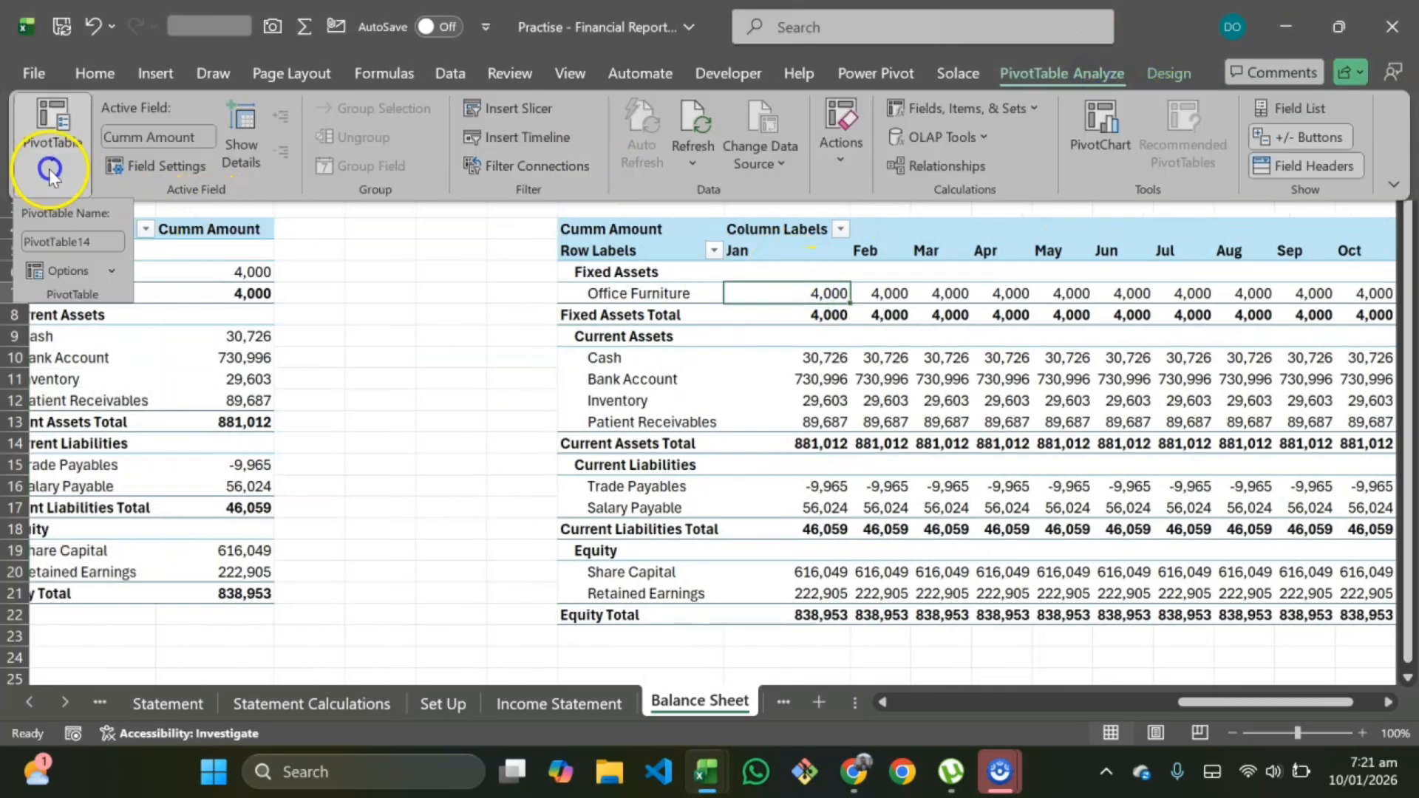
left_click(101, 240)
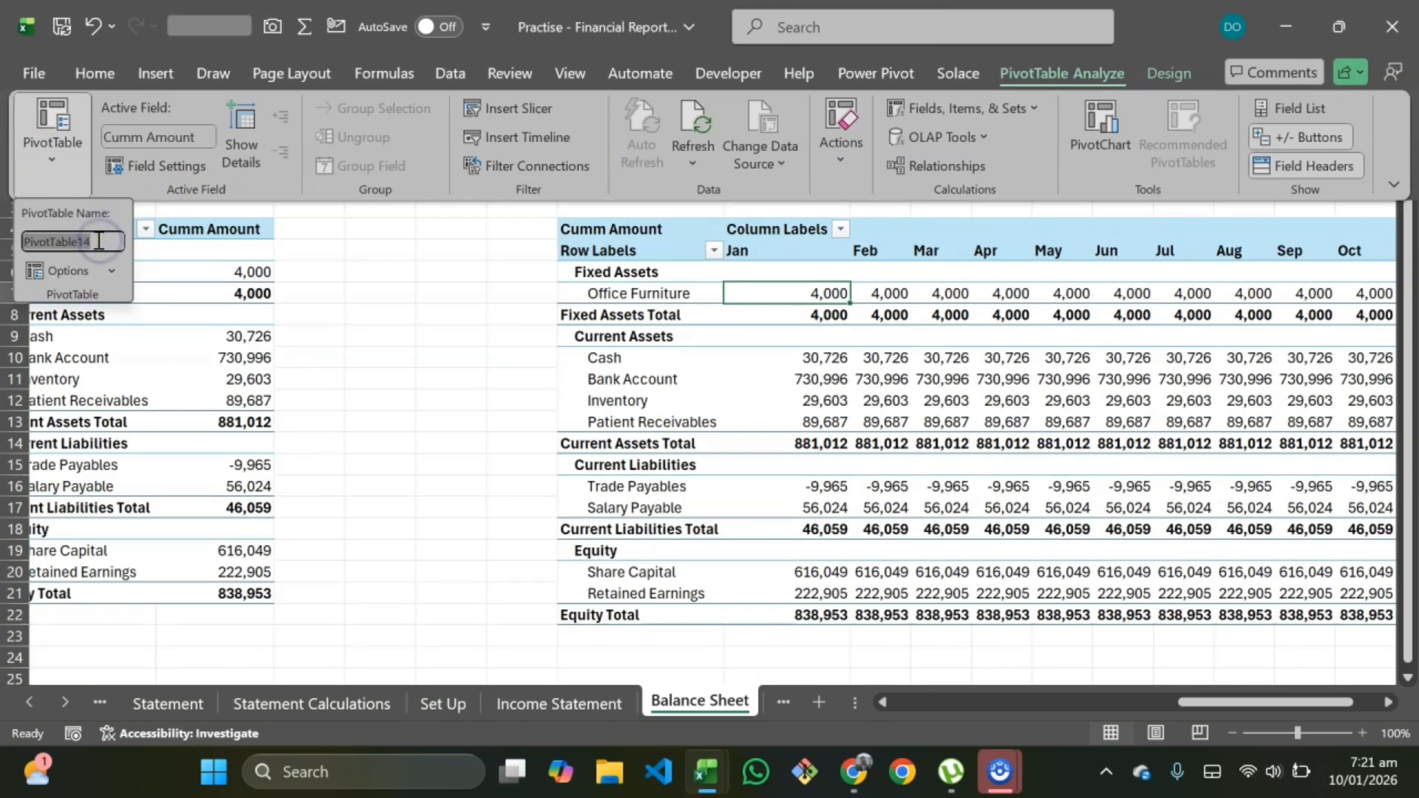
key("BackSpace")
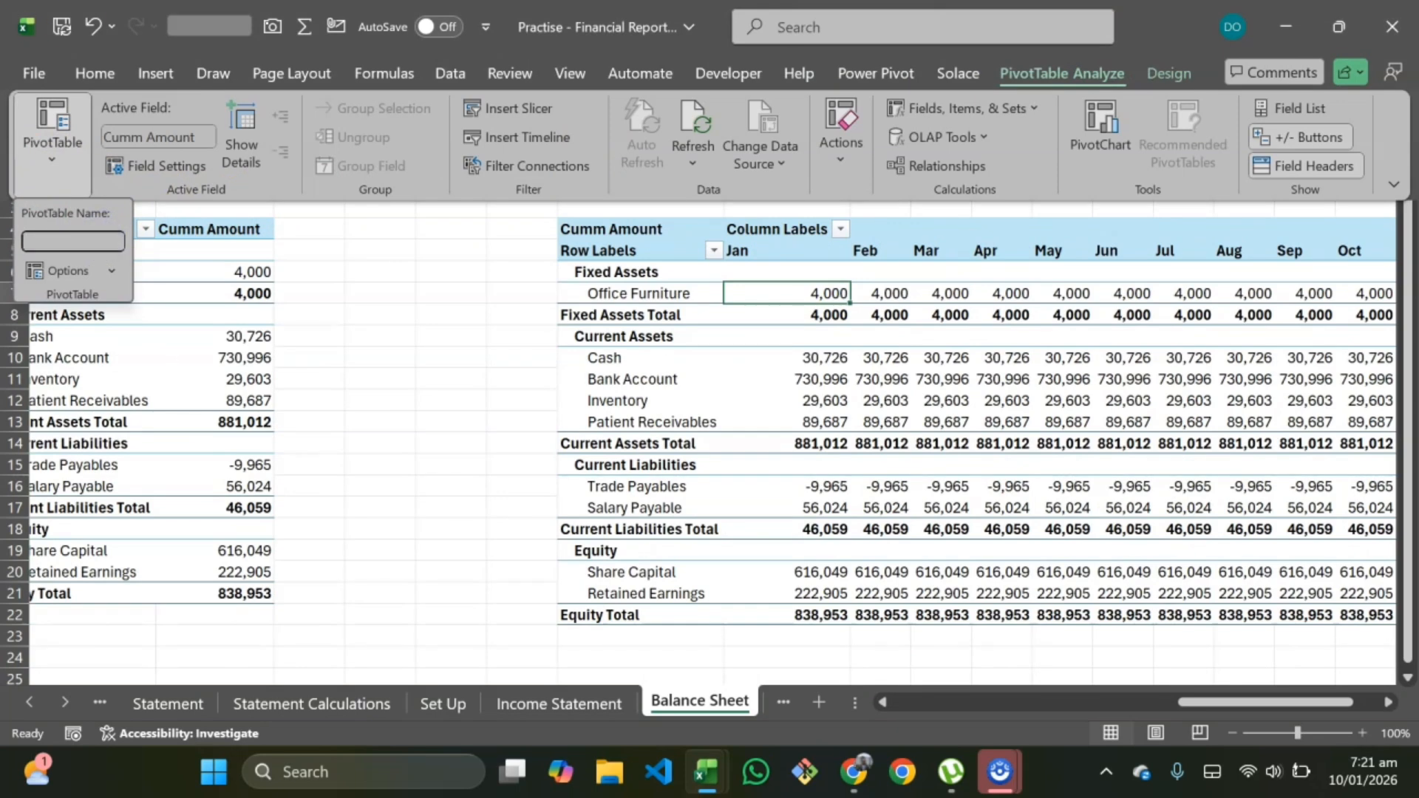
double_click(54, 241)
Step: On the Trial Balance sheet, rename its pivot table to Trial Balance
left_click(770, 715)
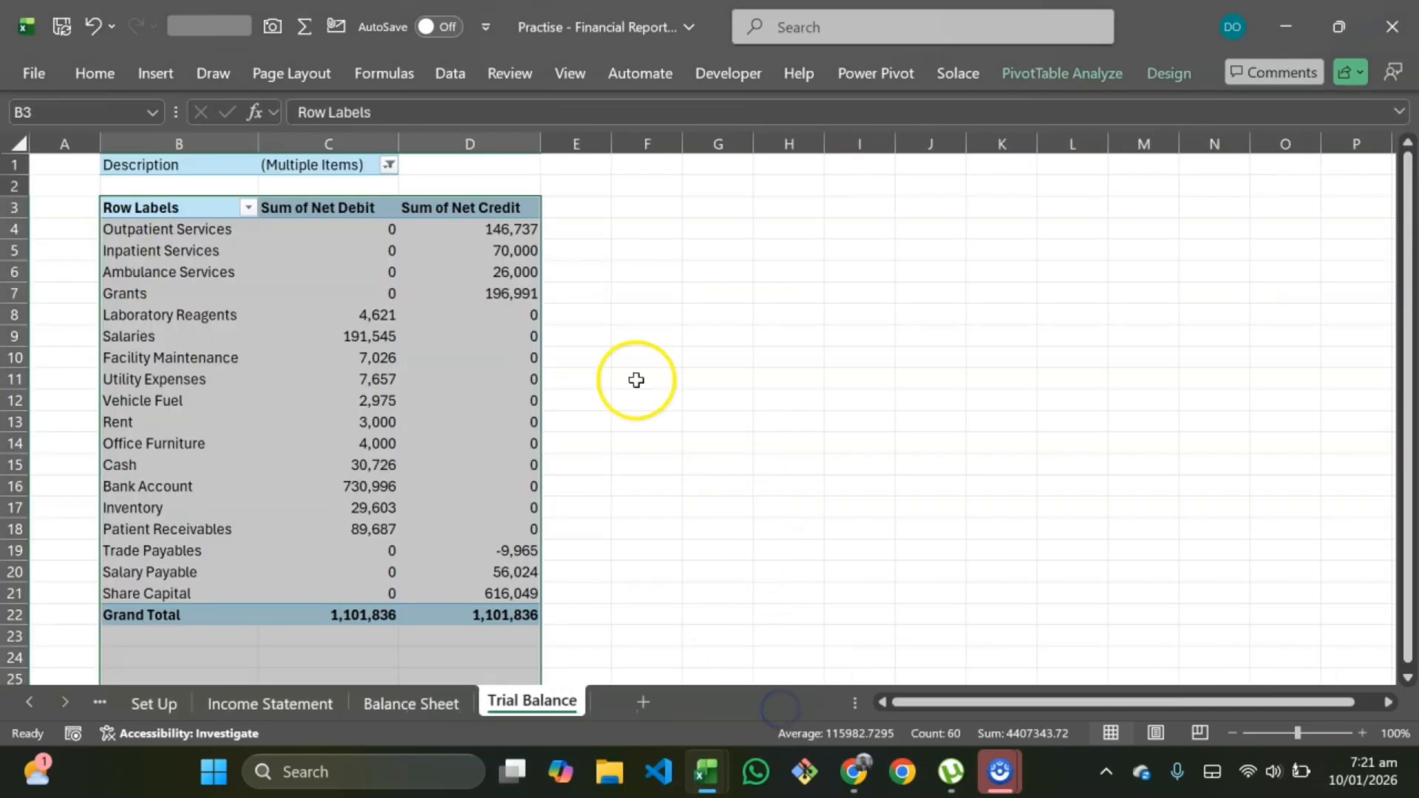
left_click(1087, 73)
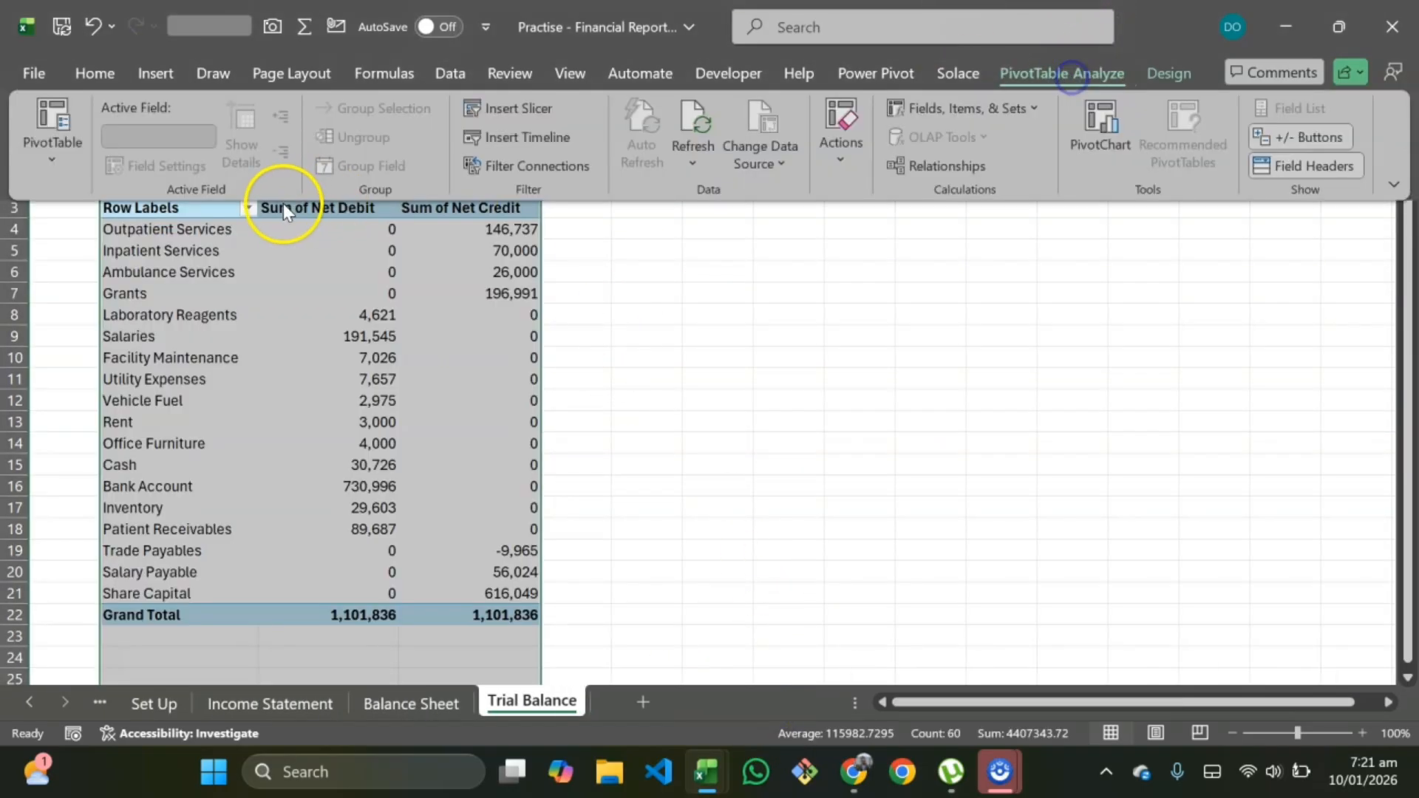
left_click(54, 175)
left_click(417, 344)
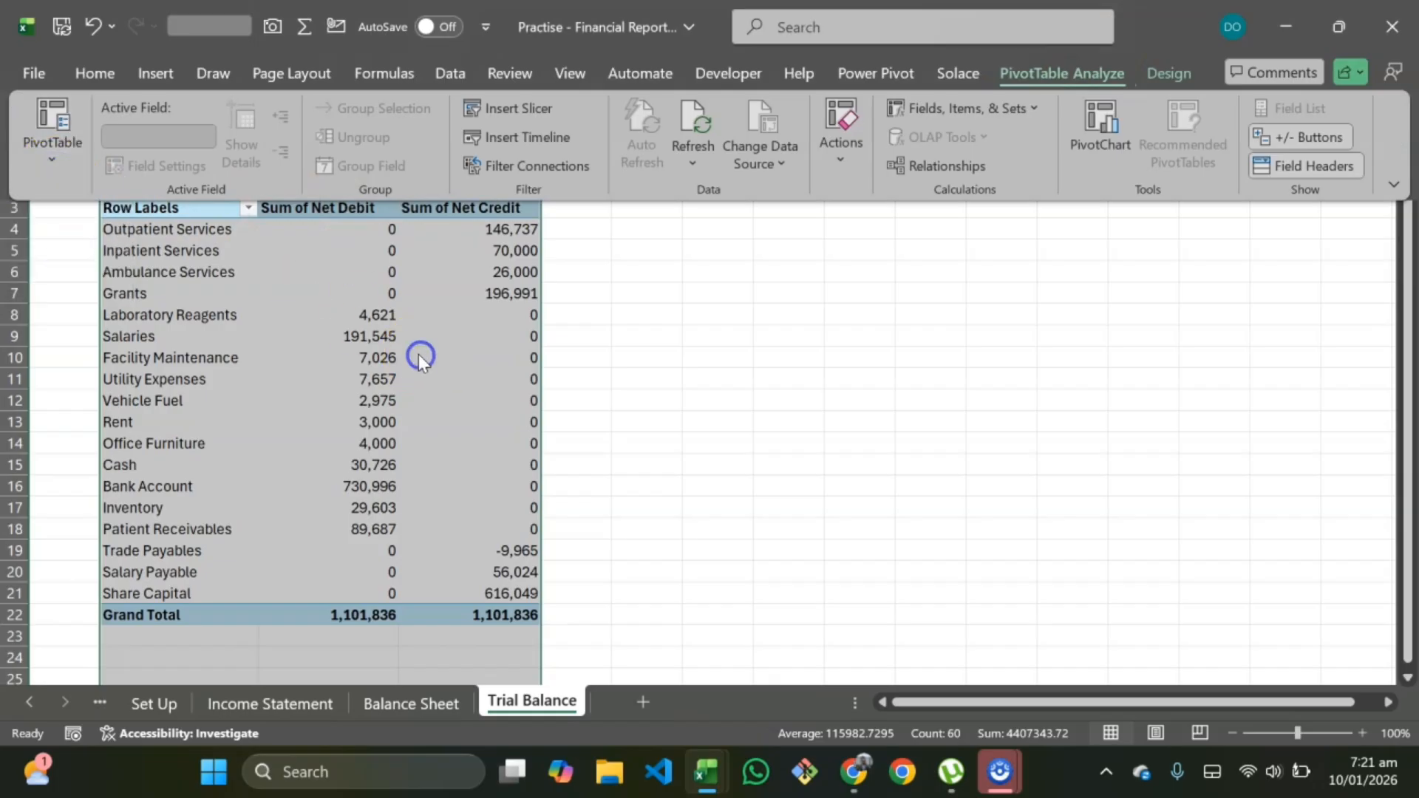
left_click(1034, 74)
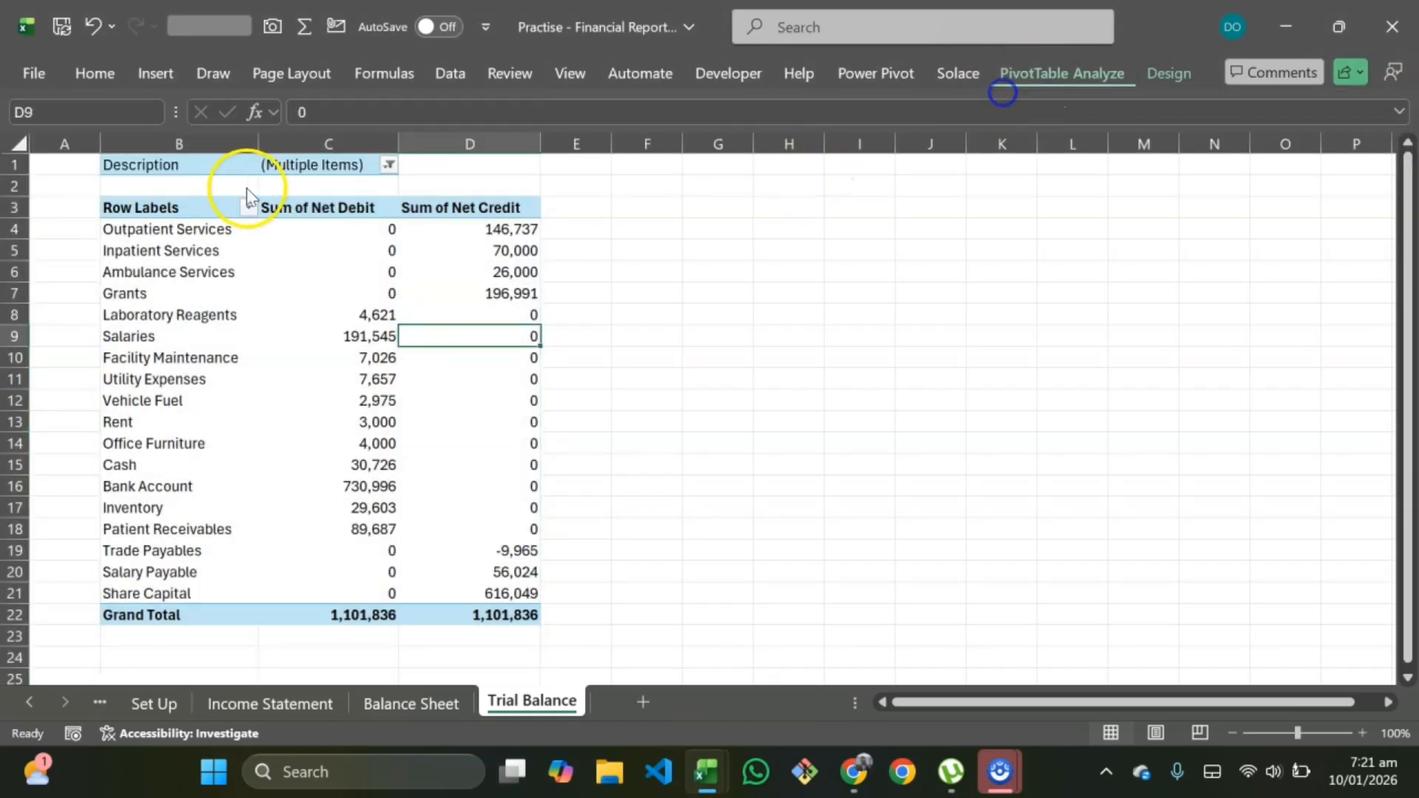
left_click(41, 151)
left_click(66, 241)
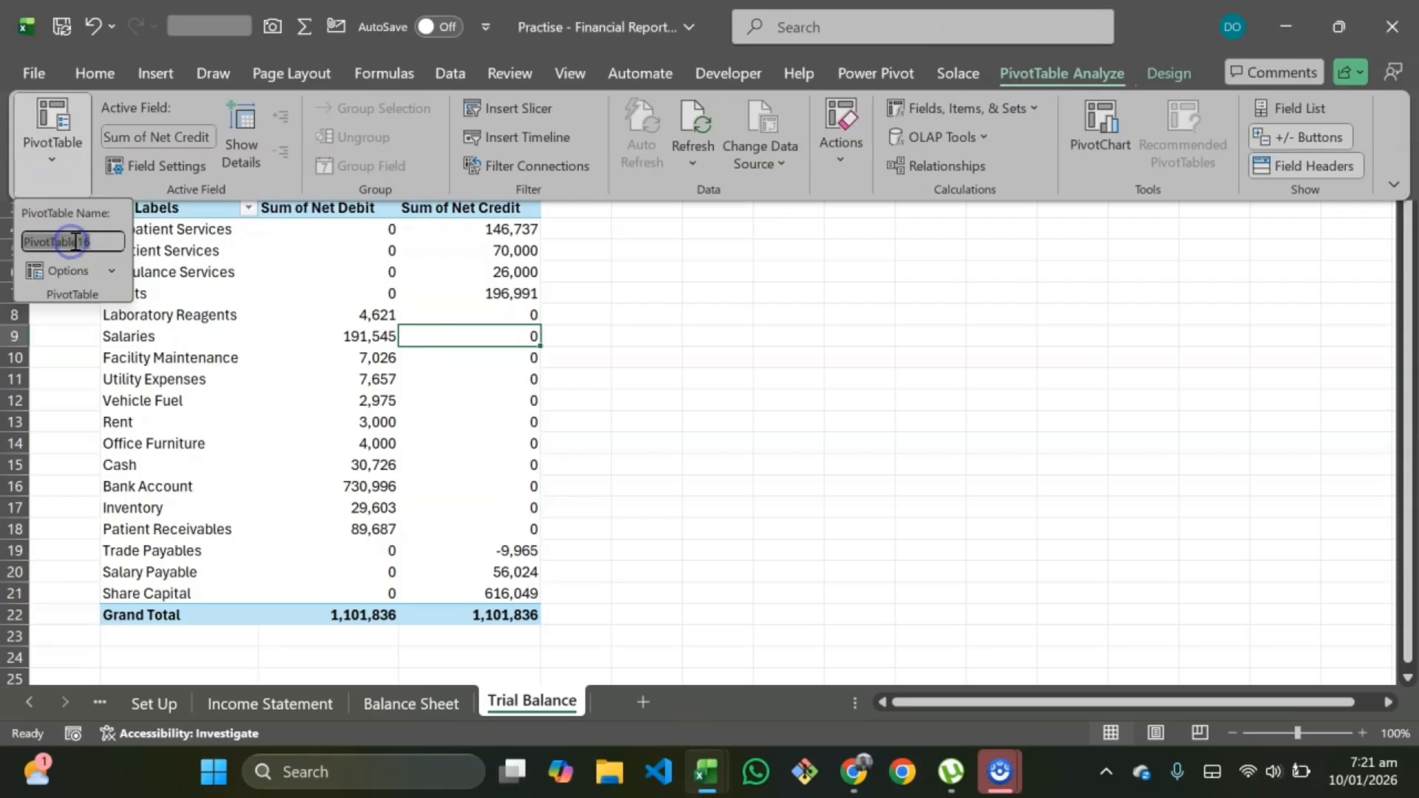
type("Trial Balance")
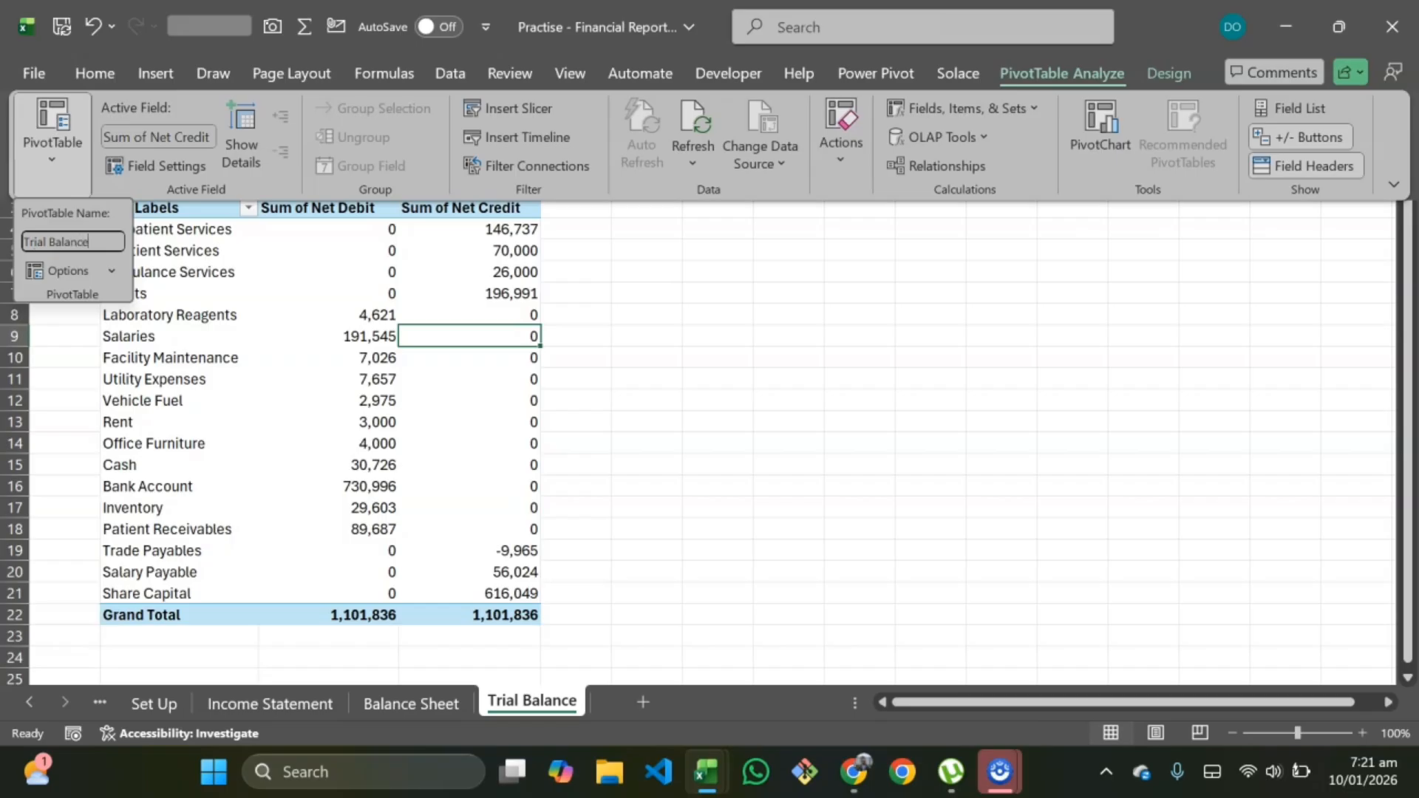
key("Return")
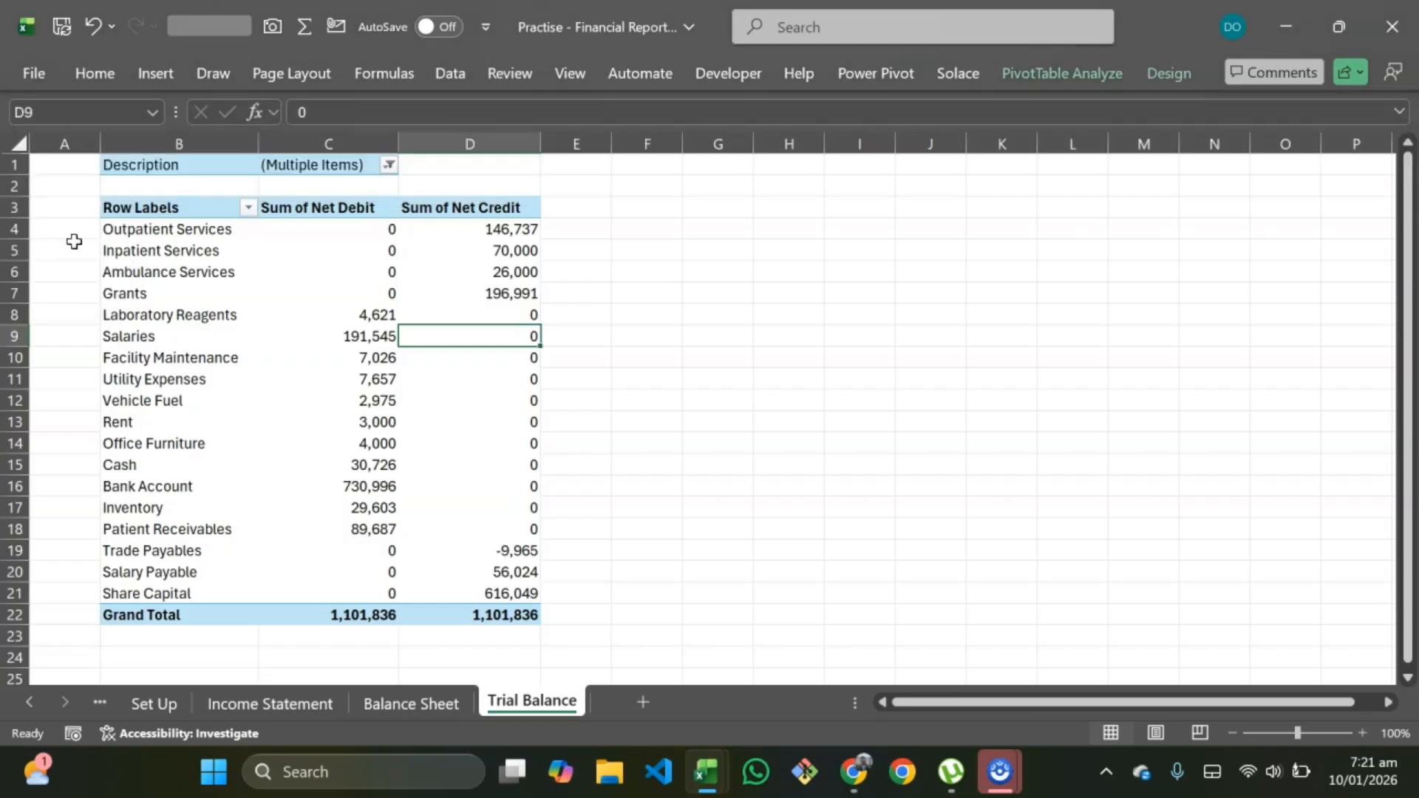
Step: On the Statement sheet, connect the Year slicer to the four BS pivot tables on Balance Sheet
left_click(399, 708)
left_click(103, 705)
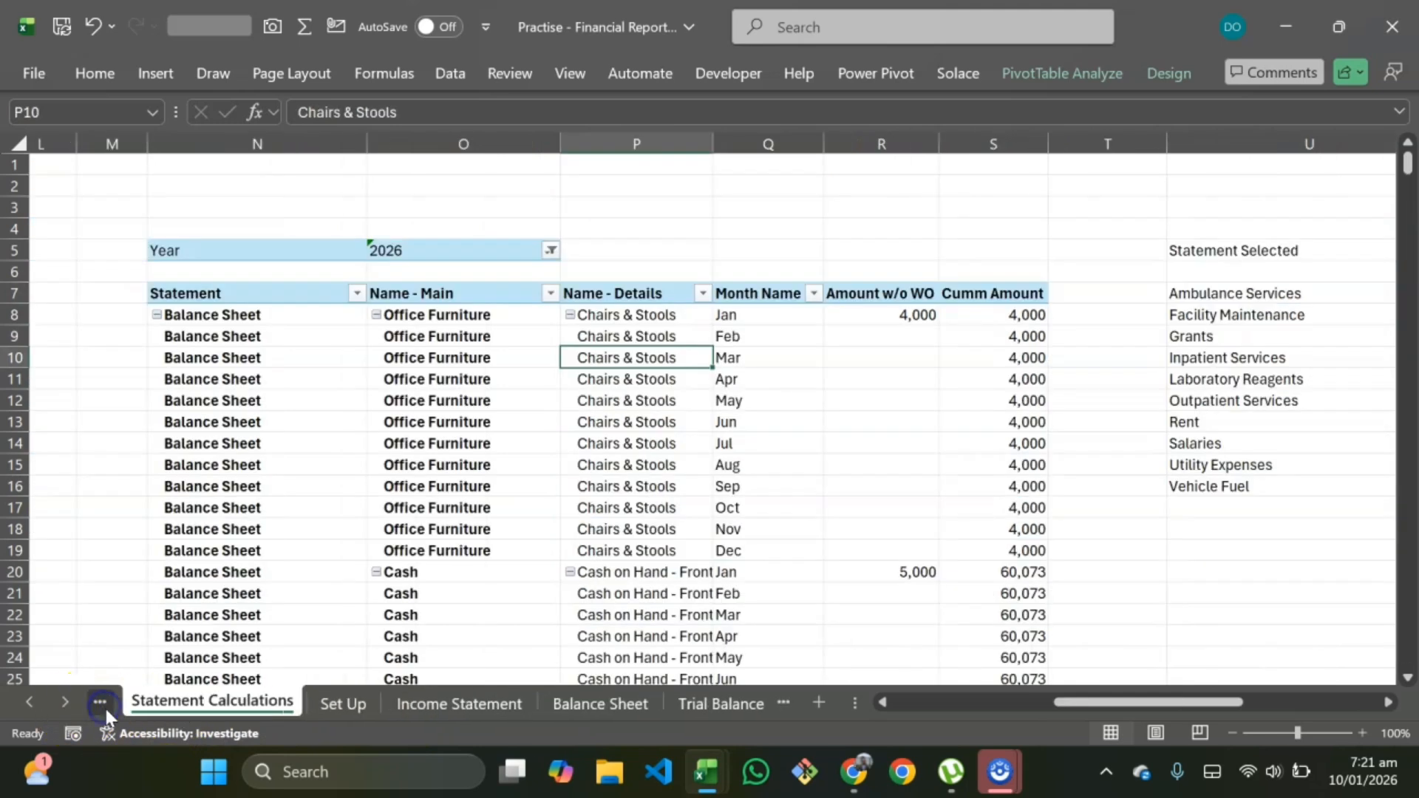
left_click(105, 708)
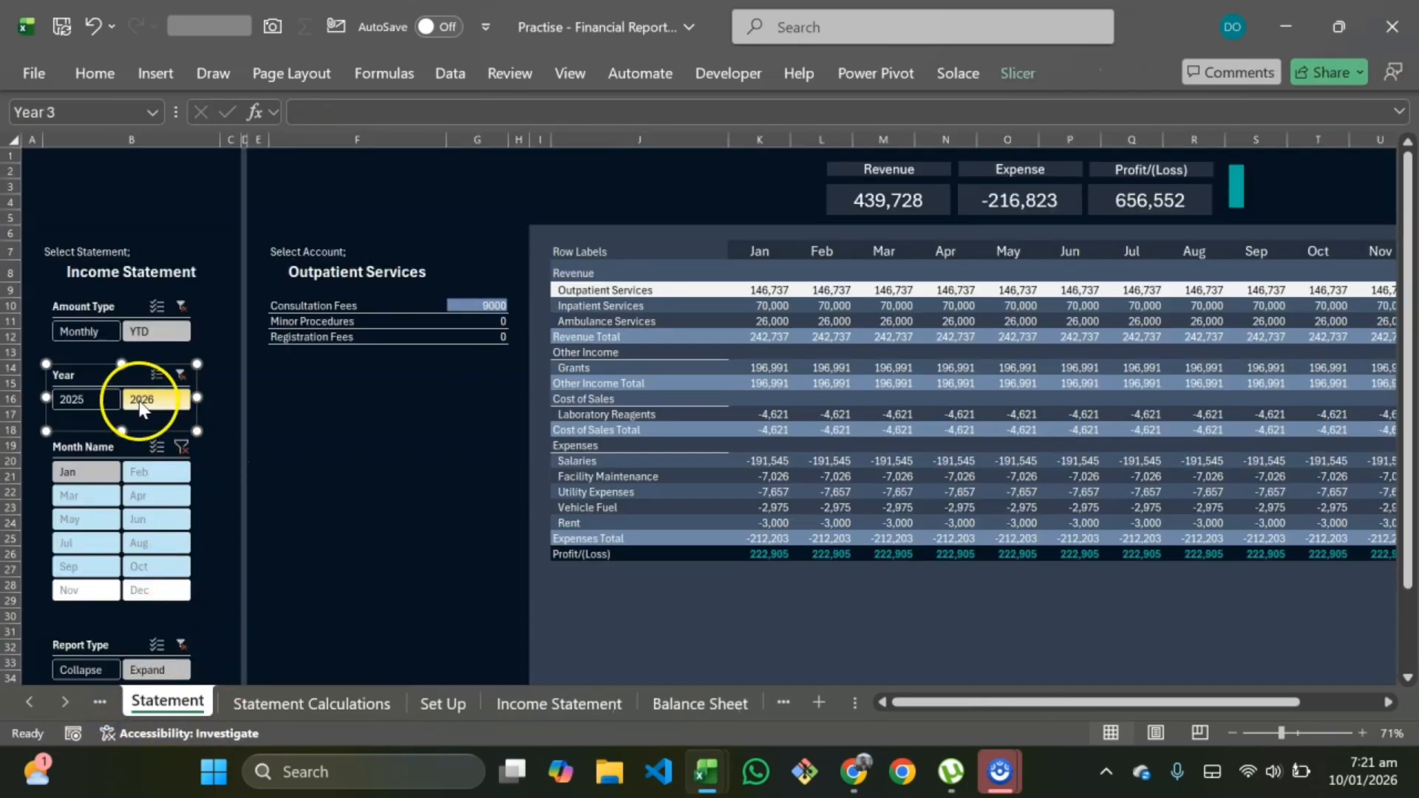
right_click(102, 374)
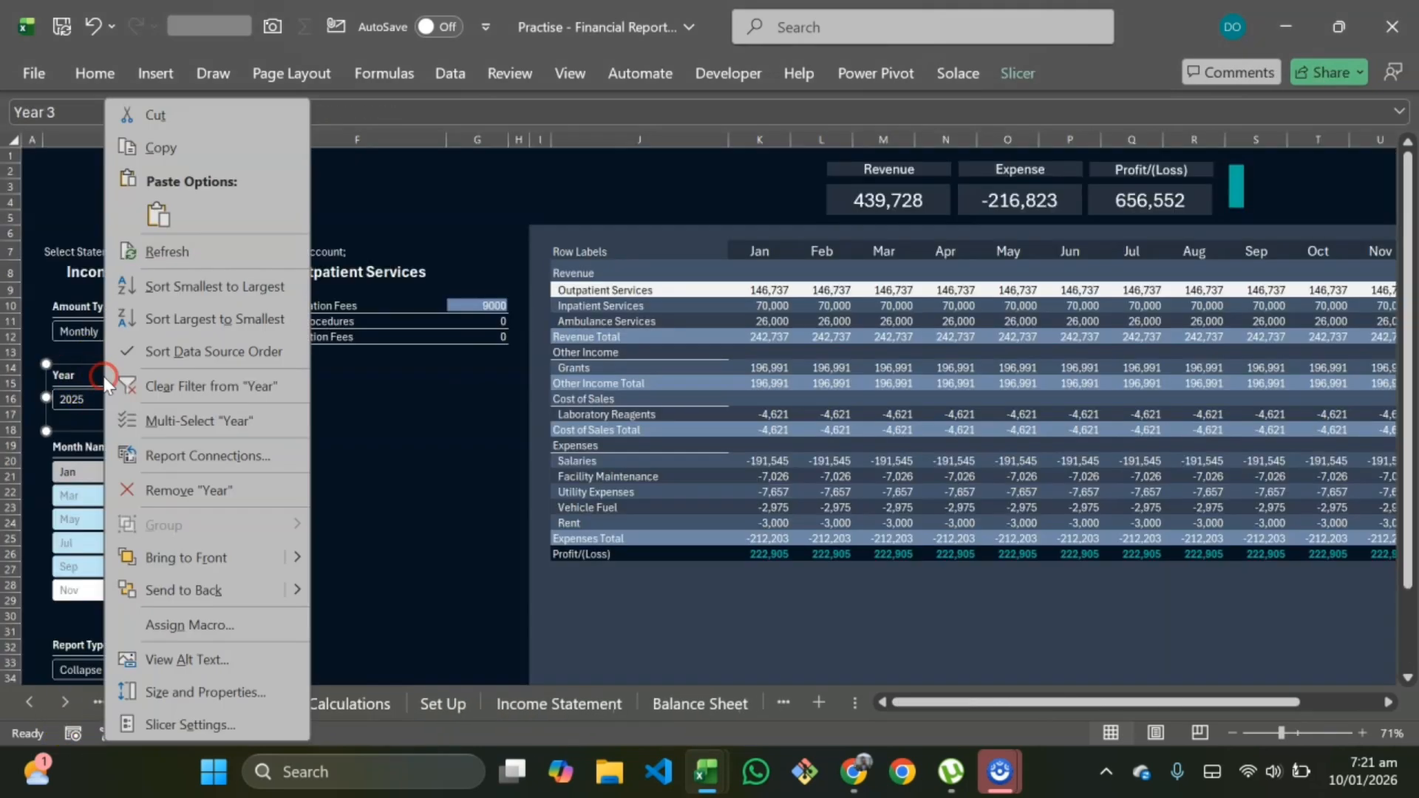
left_click(215, 451)
left_click_drag(282, 378, 722, 82)
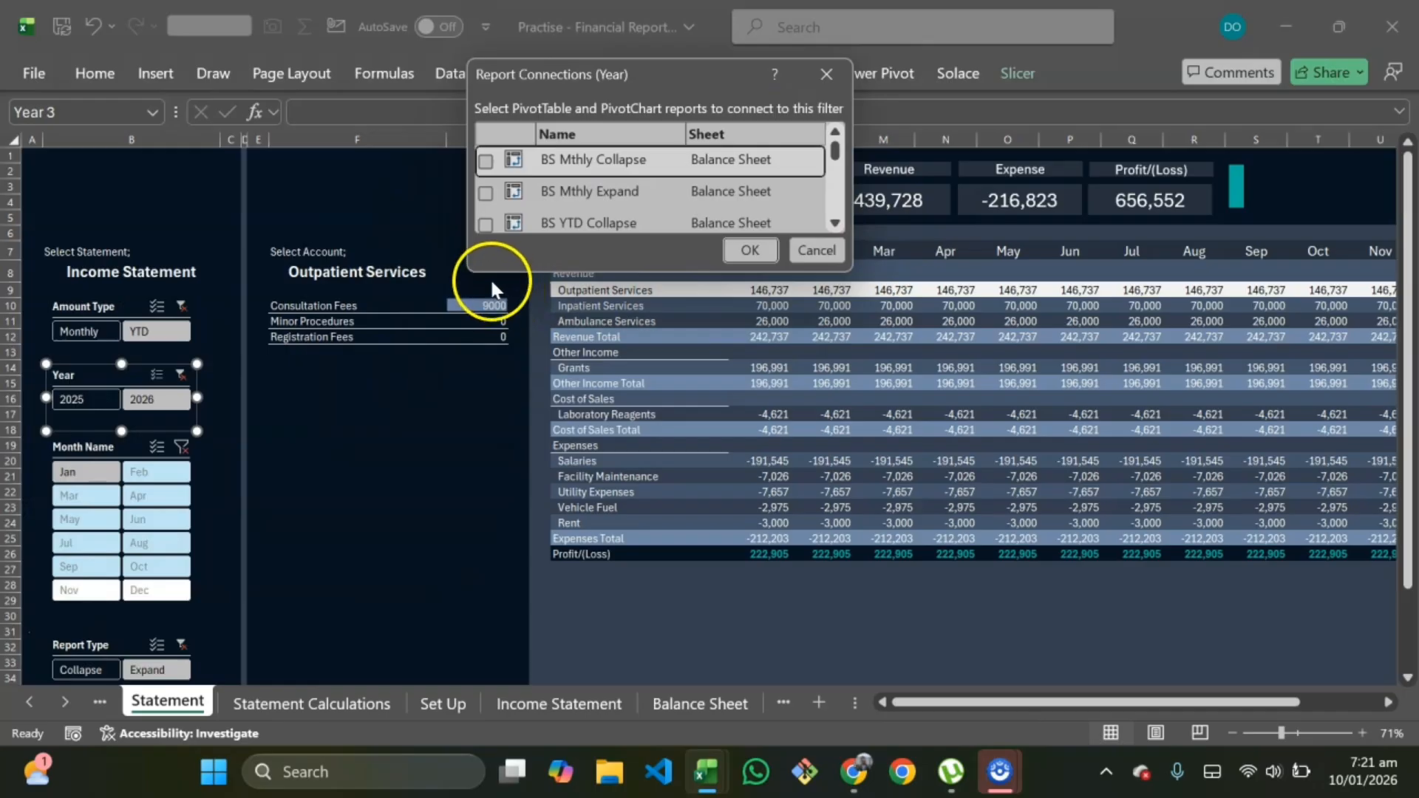
left_click_drag(470, 272, 209, 739)
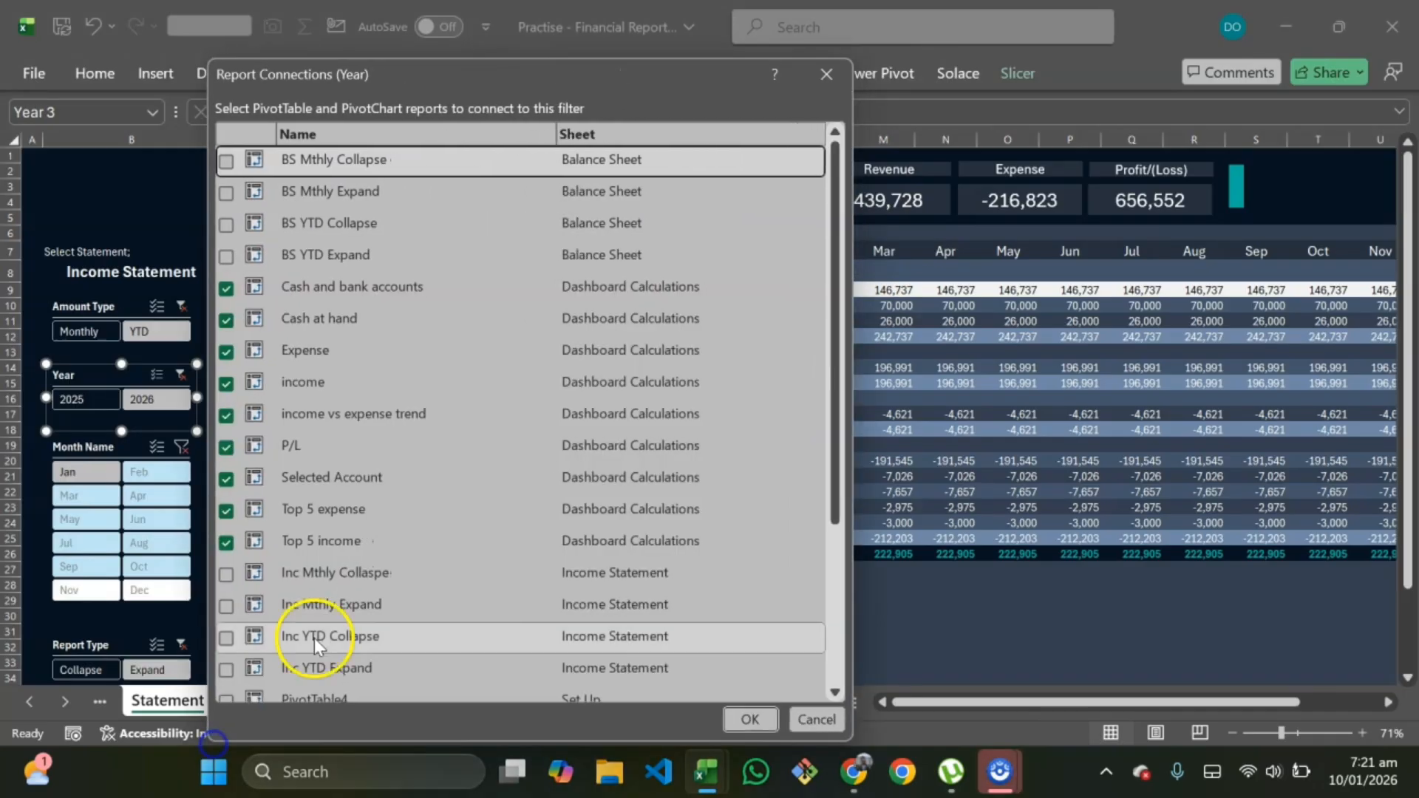
scroll(446, 533, "down", 3)
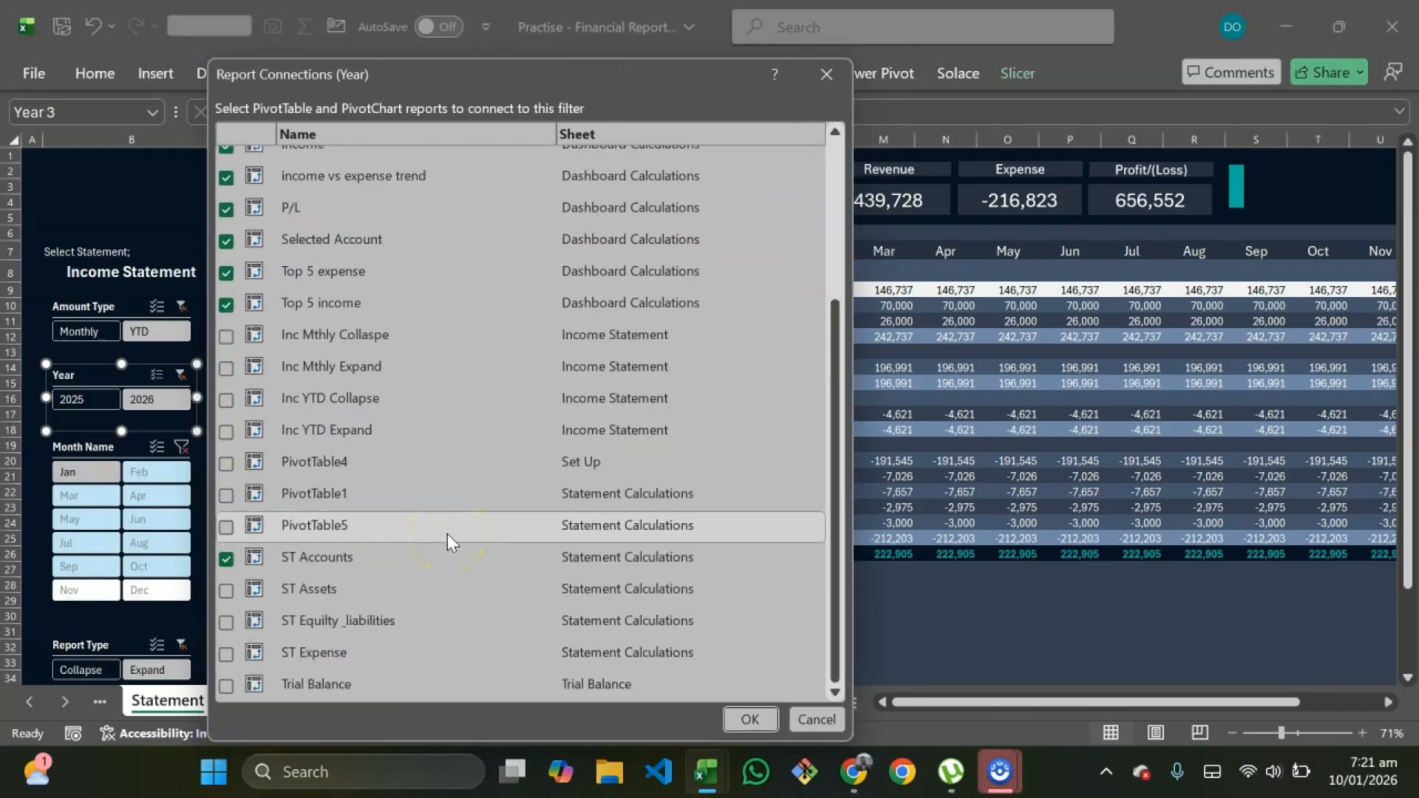
scroll(446, 533, "up", 3)
scroll(447, 534, "down", 3)
scroll(446, 534, "up", 3)
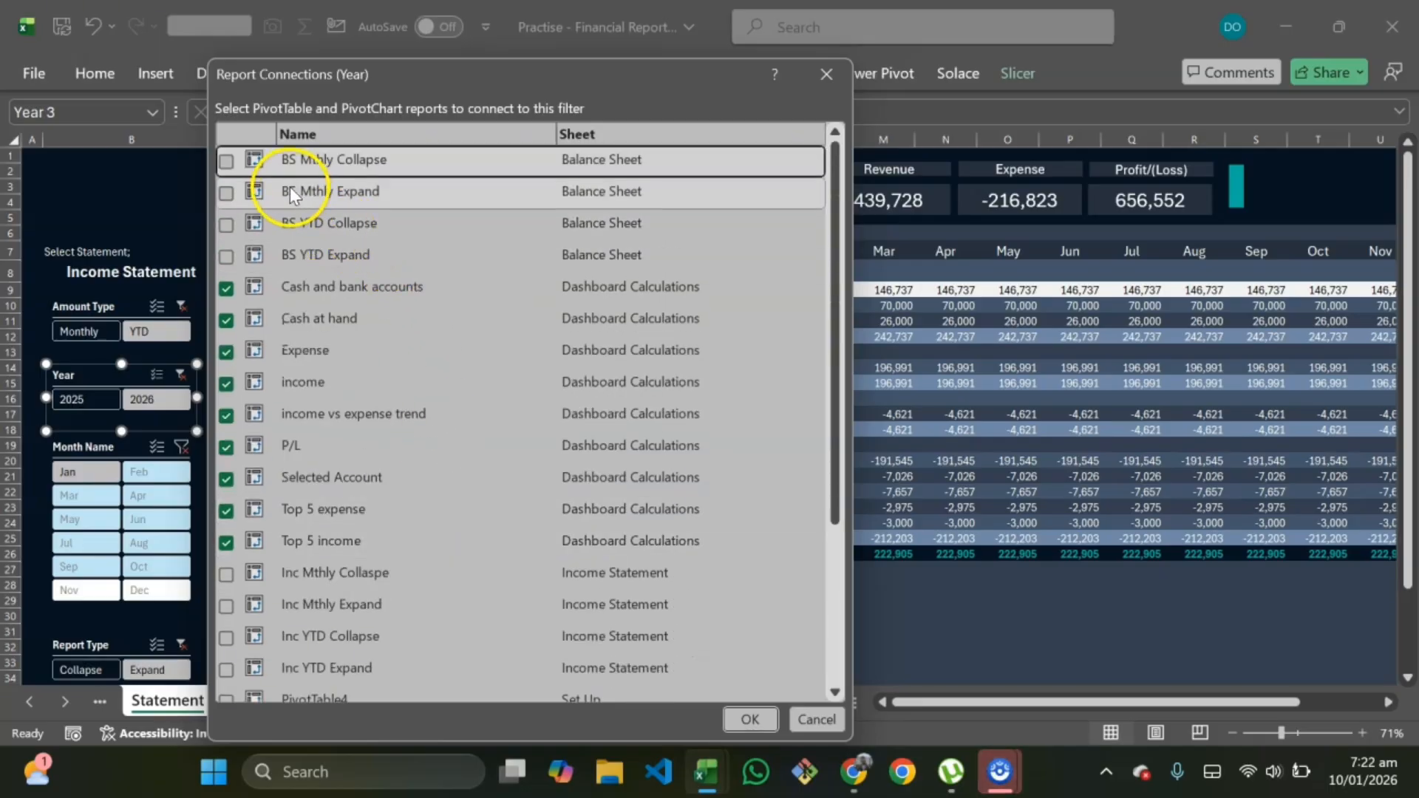
left_click(226, 160)
left_click(227, 200)
left_click(226, 224)
left_click(226, 256)
Step: Also connect the Year slicer to the four Inc pivot tables on Income Statement
scroll(284, 367, "down", 2)
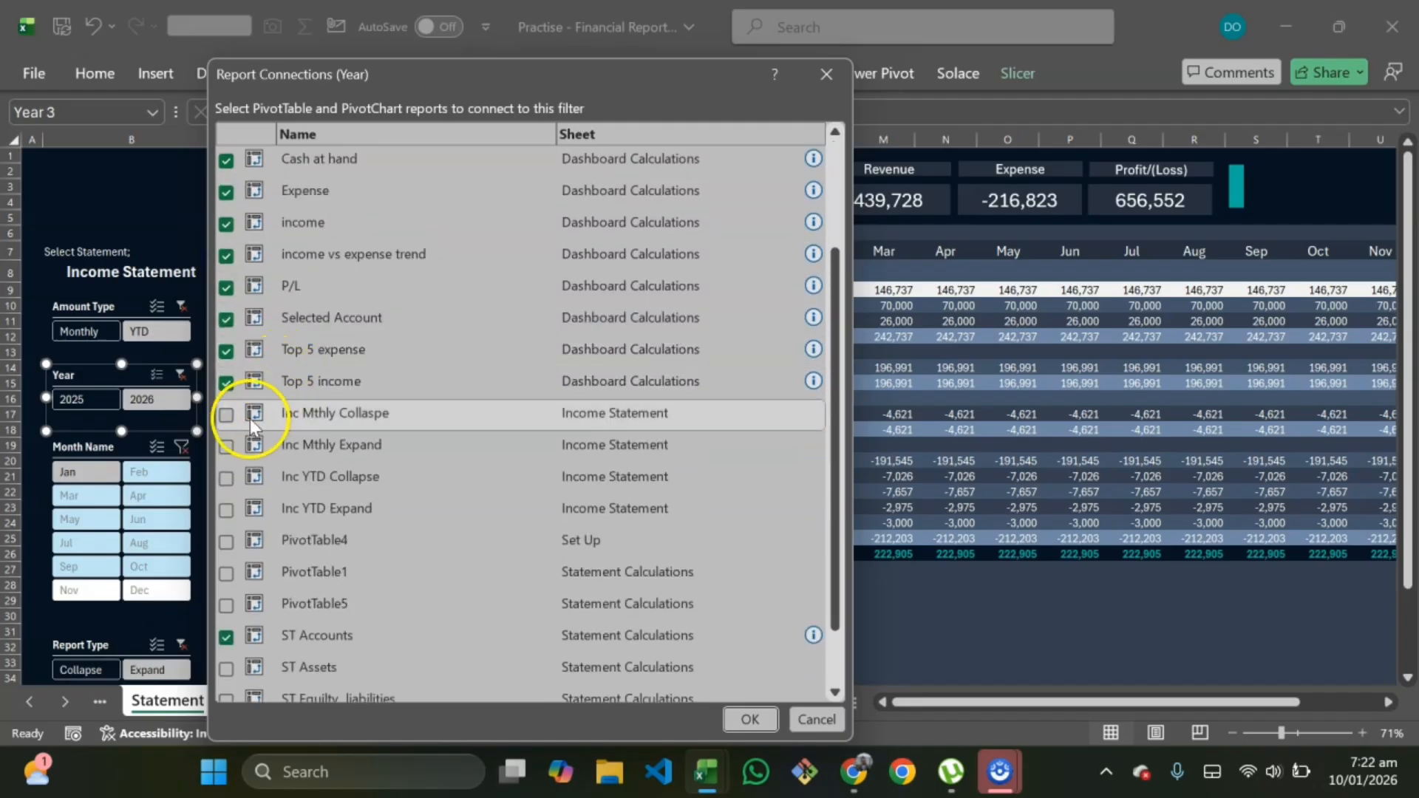
left_click(227, 414)
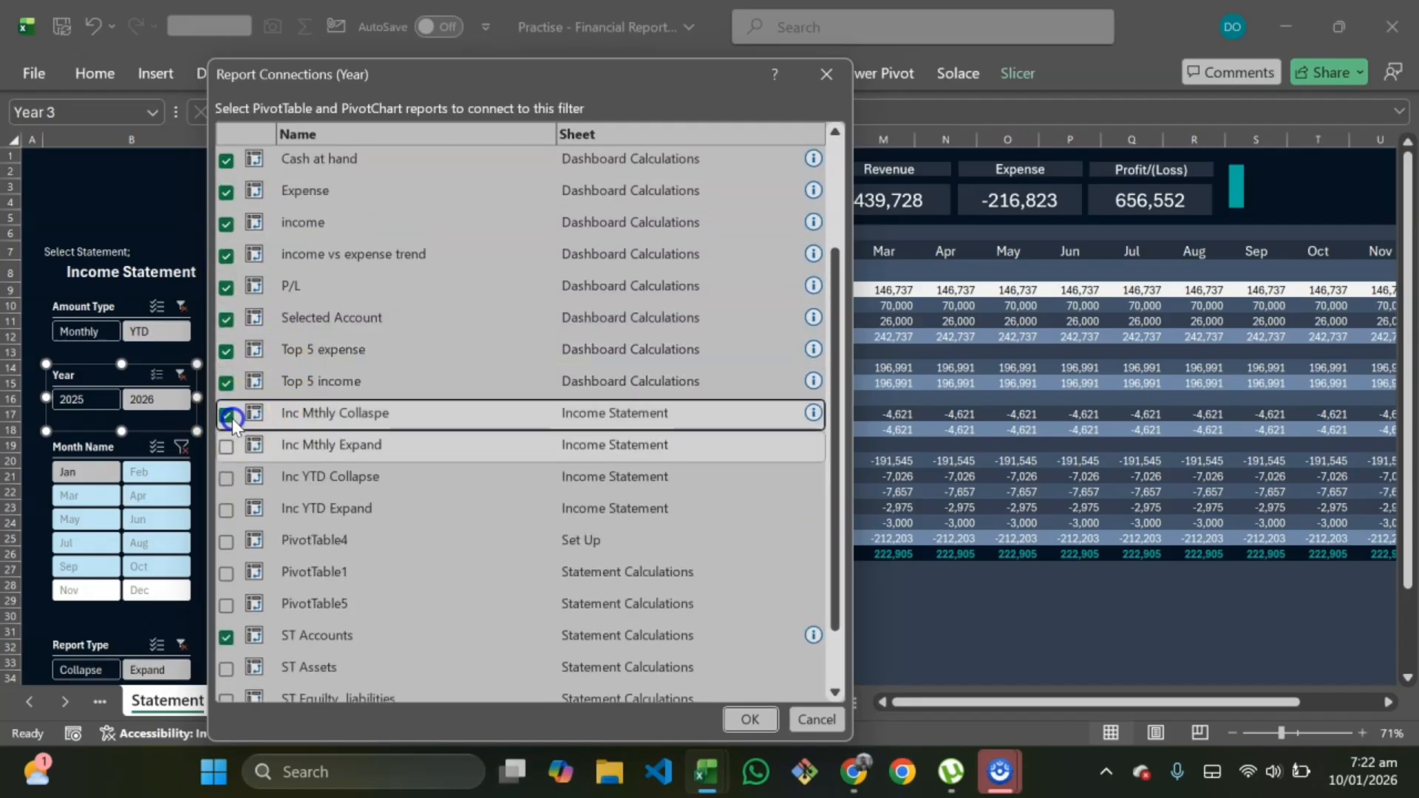
left_click(226, 447)
left_click(226, 478)
left_click(226, 510)
left_click(227, 542)
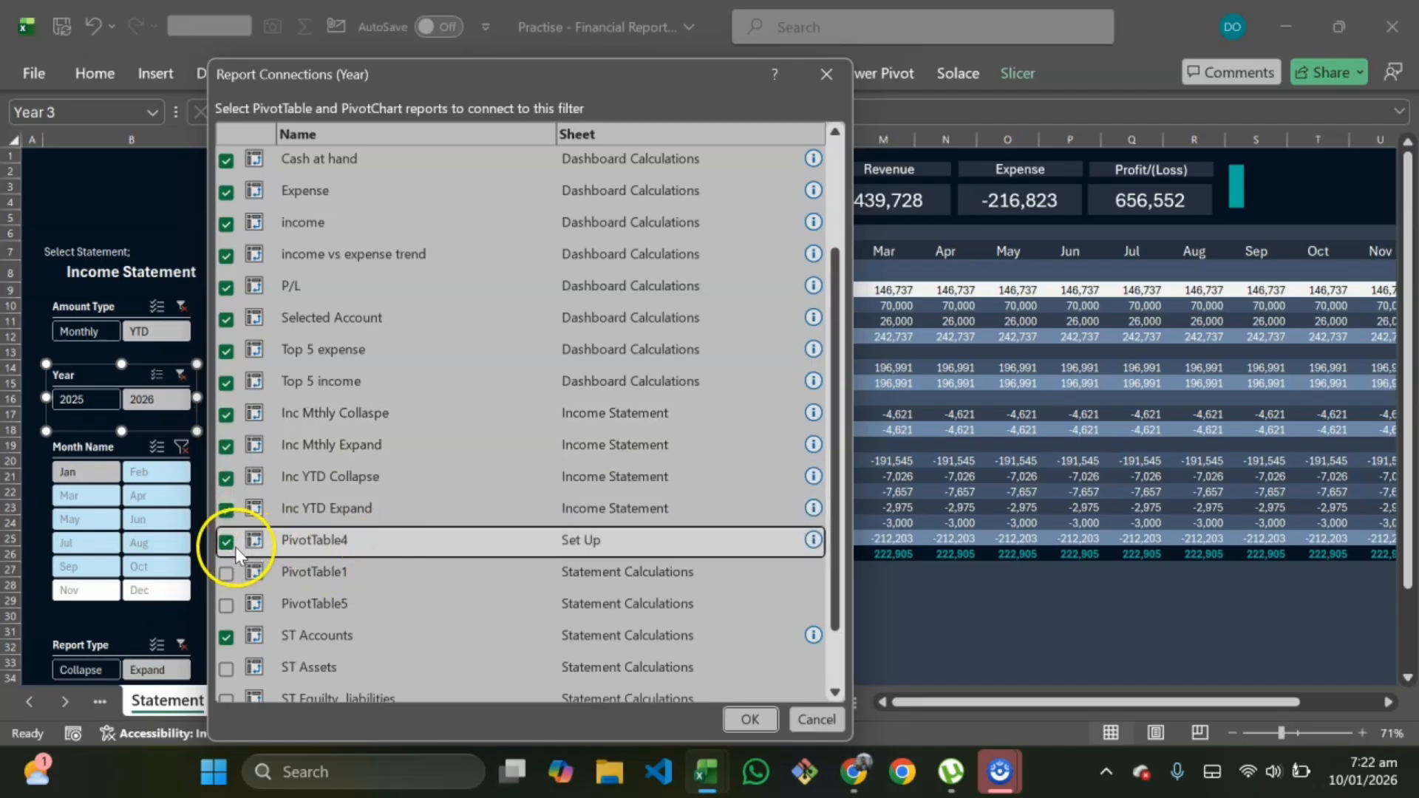
left_click(226, 542)
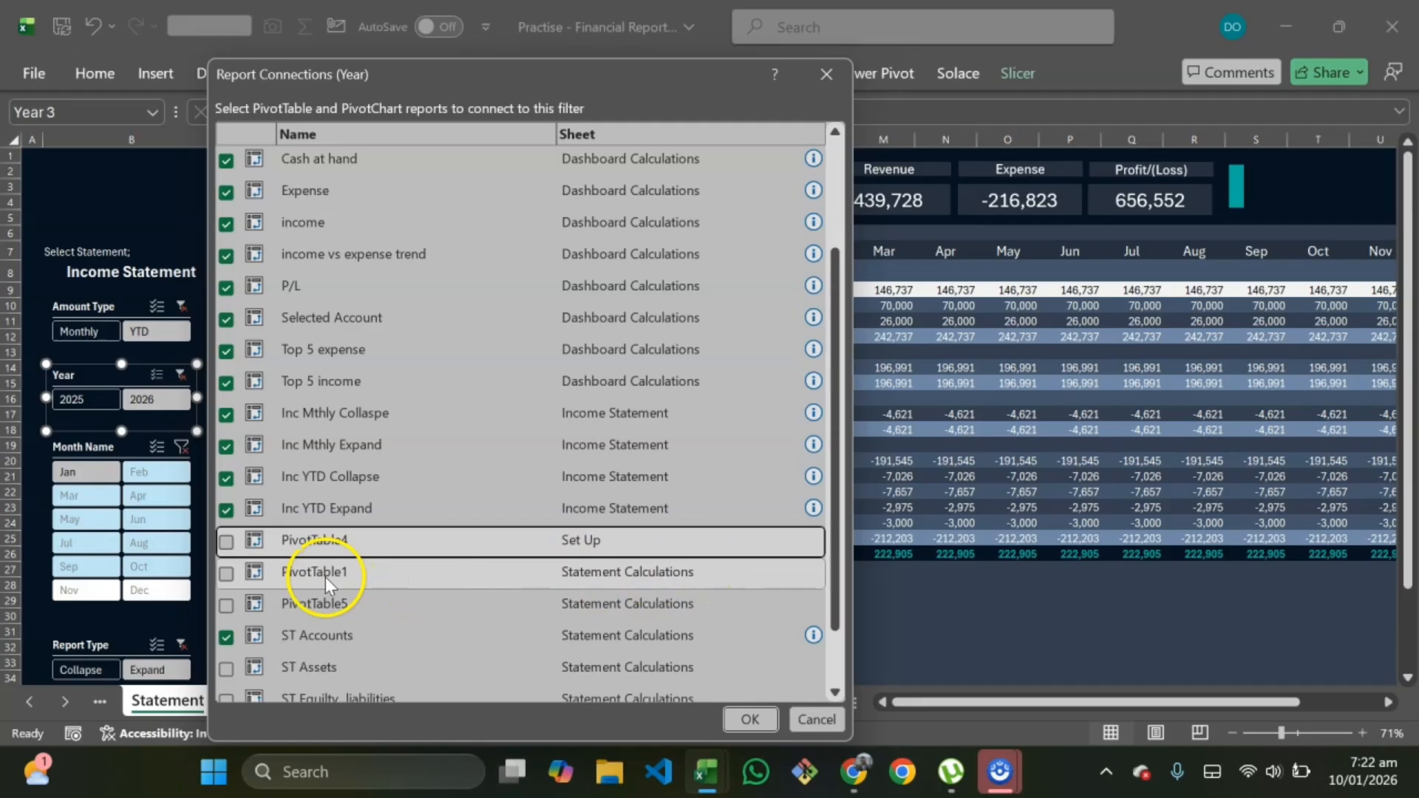
Step: Connect the Year slicer to ST Assets, ST Equity Liabilities, ST Expense and Trial Balance, and confirm the connections
scroll(432, 621, "down", 1)
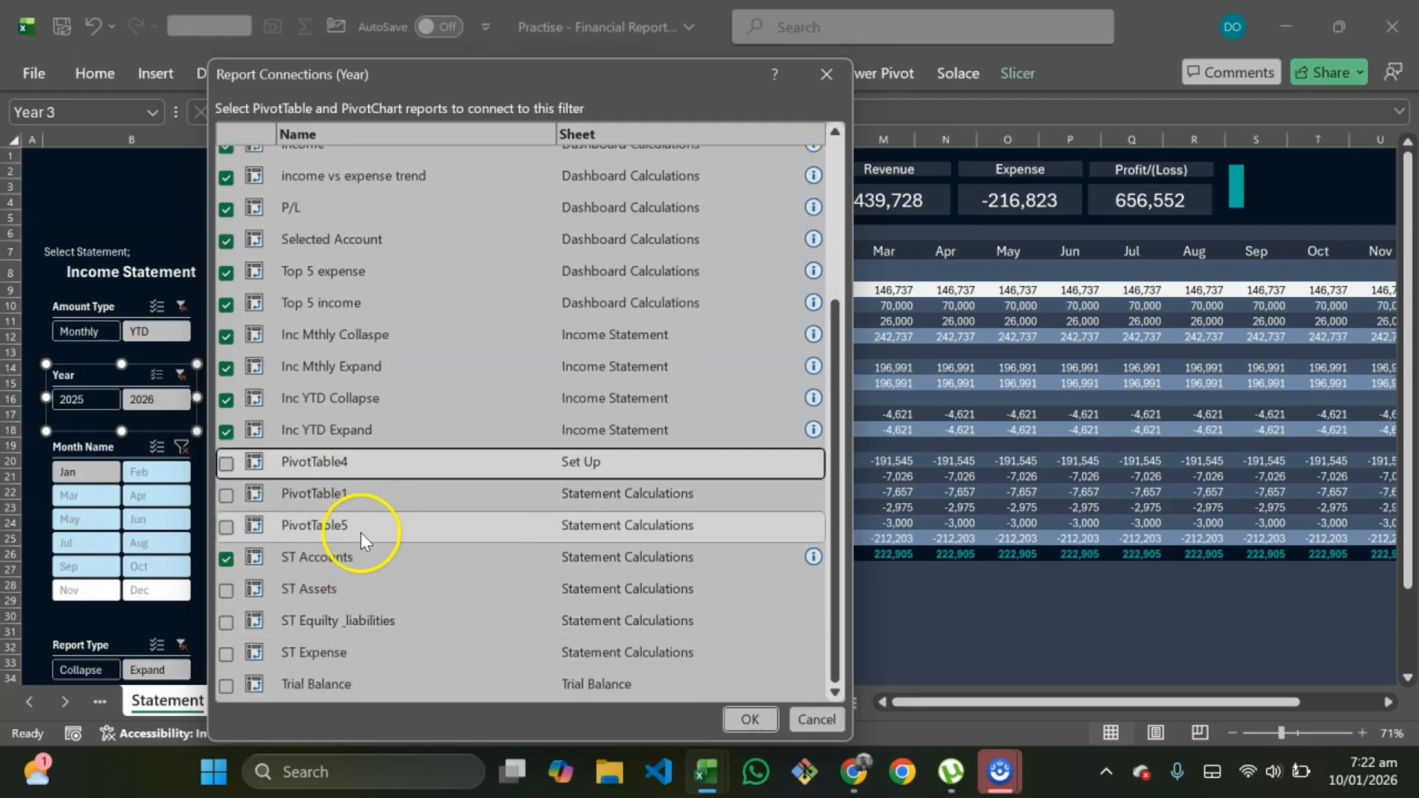
left_click(225, 591)
left_click(225, 622)
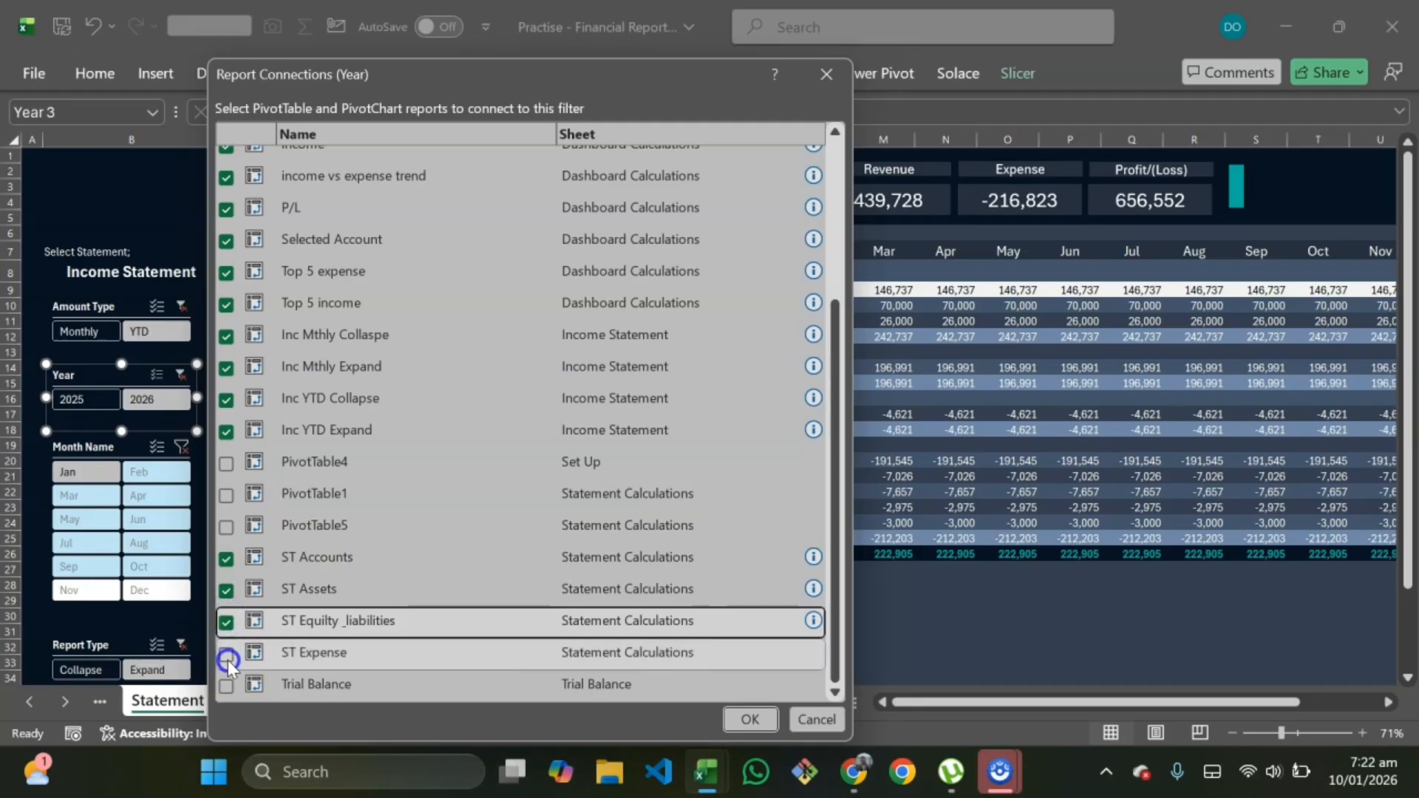
left_click(226, 654)
left_click(226, 685)
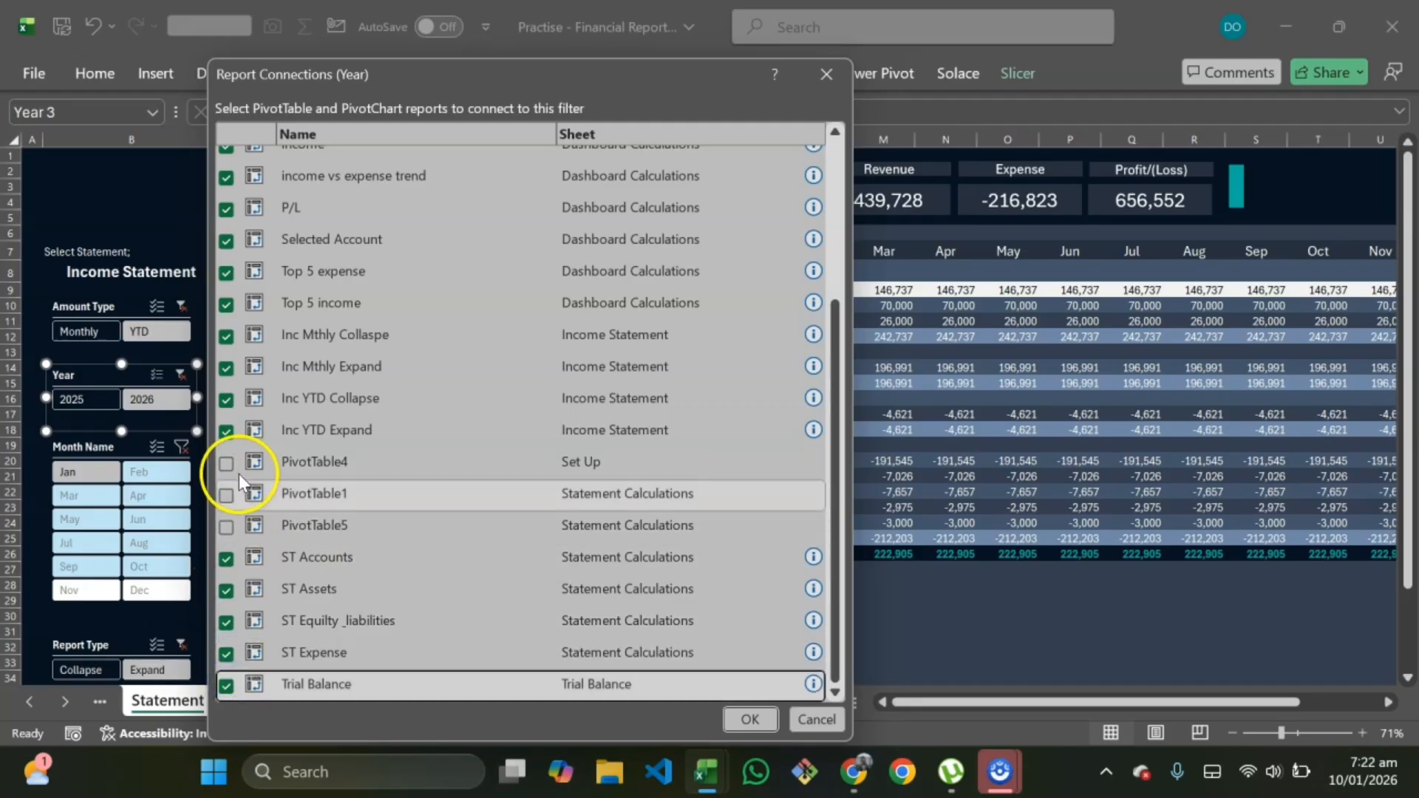
left_click(749, 720)
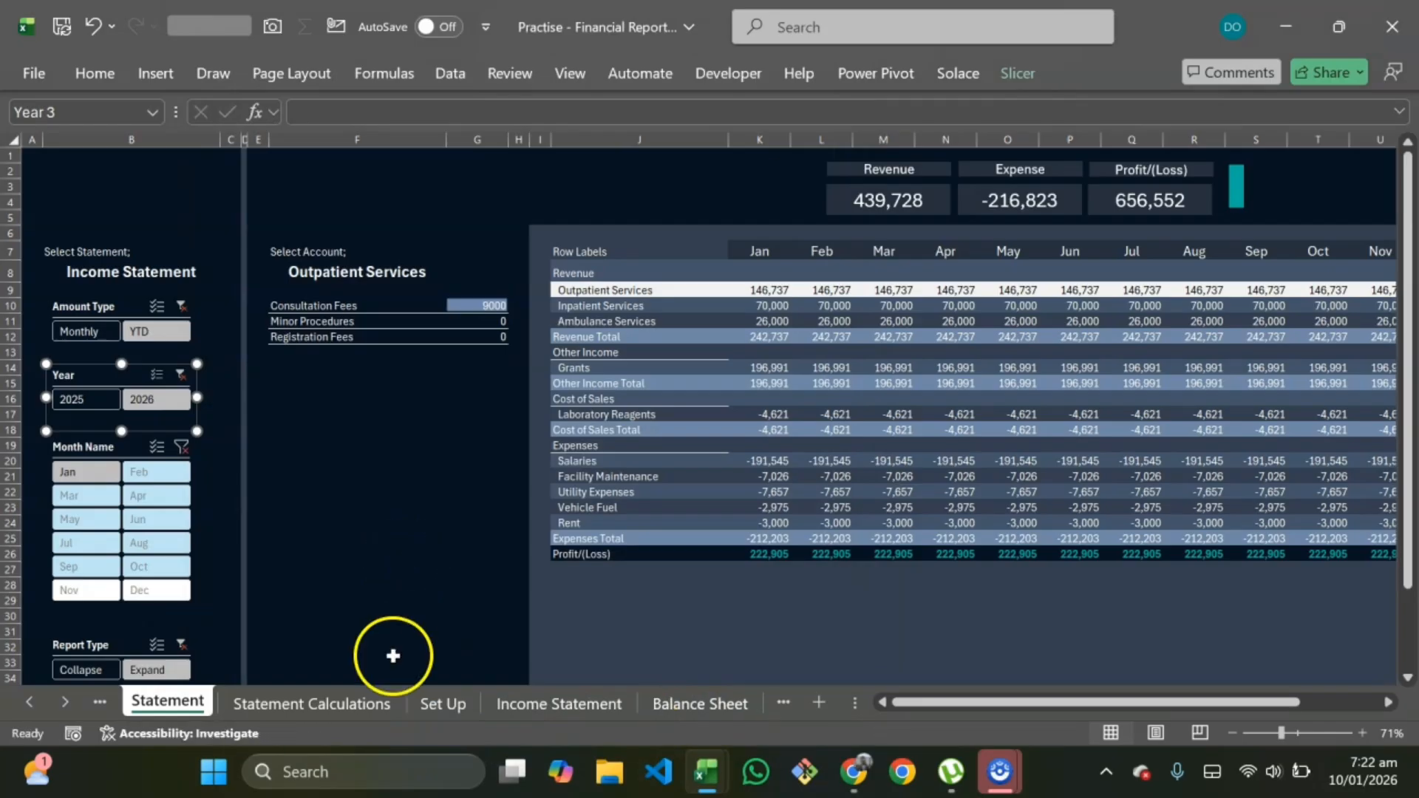
Step: Open the Statement Calculations sheet
left_click(318, 702)
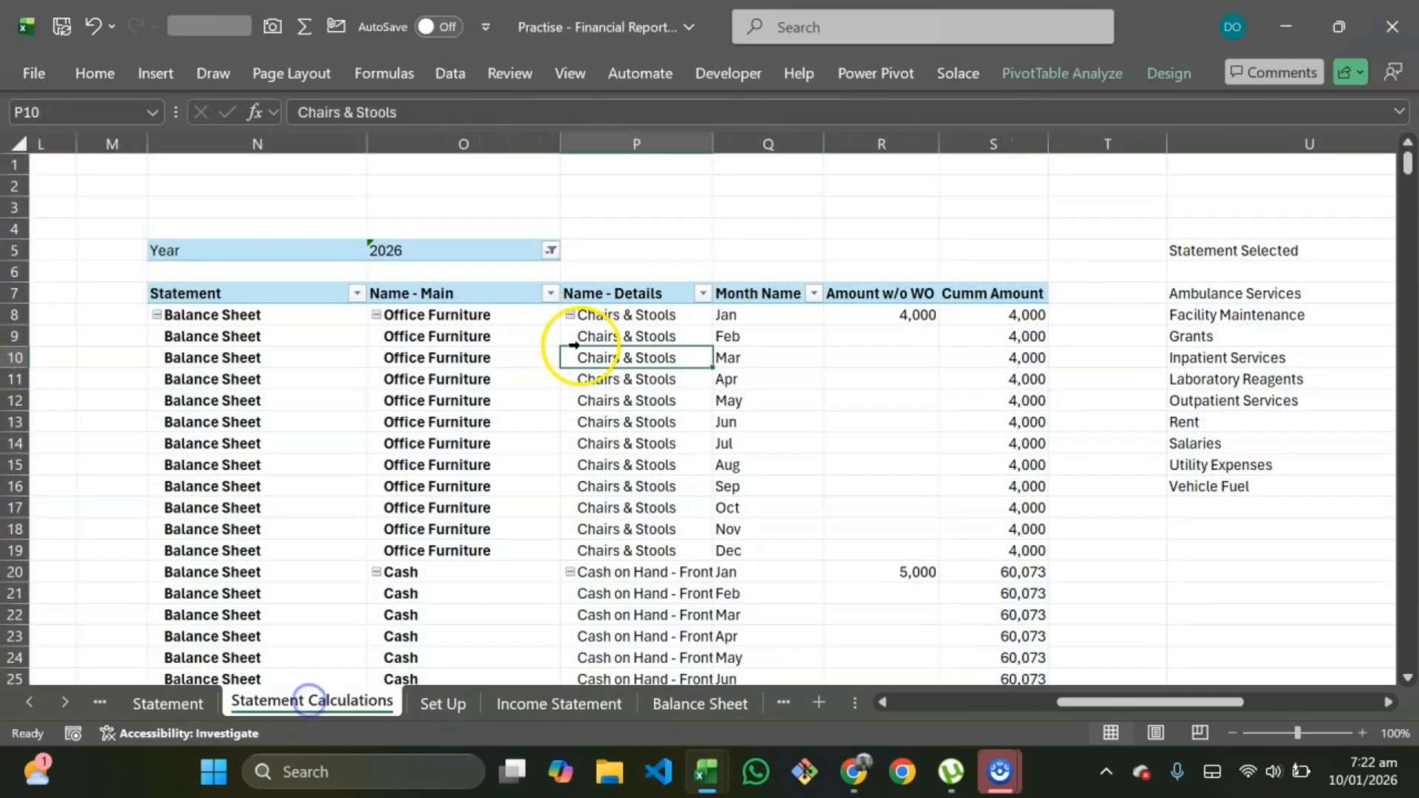
Step: Rename the revenue pivot table on Statement Calculations to ST Revenue
scroll(610, 447, "right", 6)
scroll(611, 446, "left", 10)
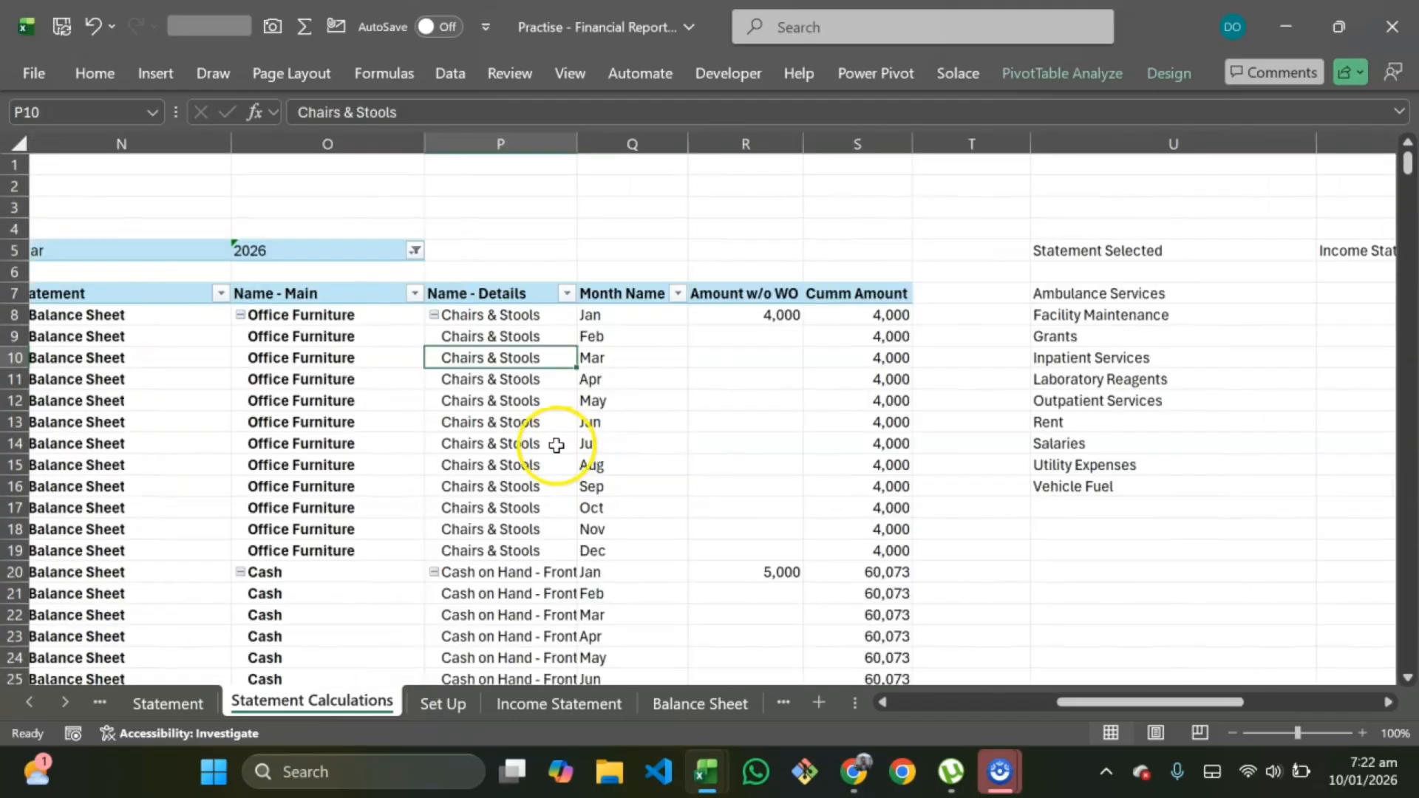
scroll(503, 416, "left", 3)
left_click(788, 311)
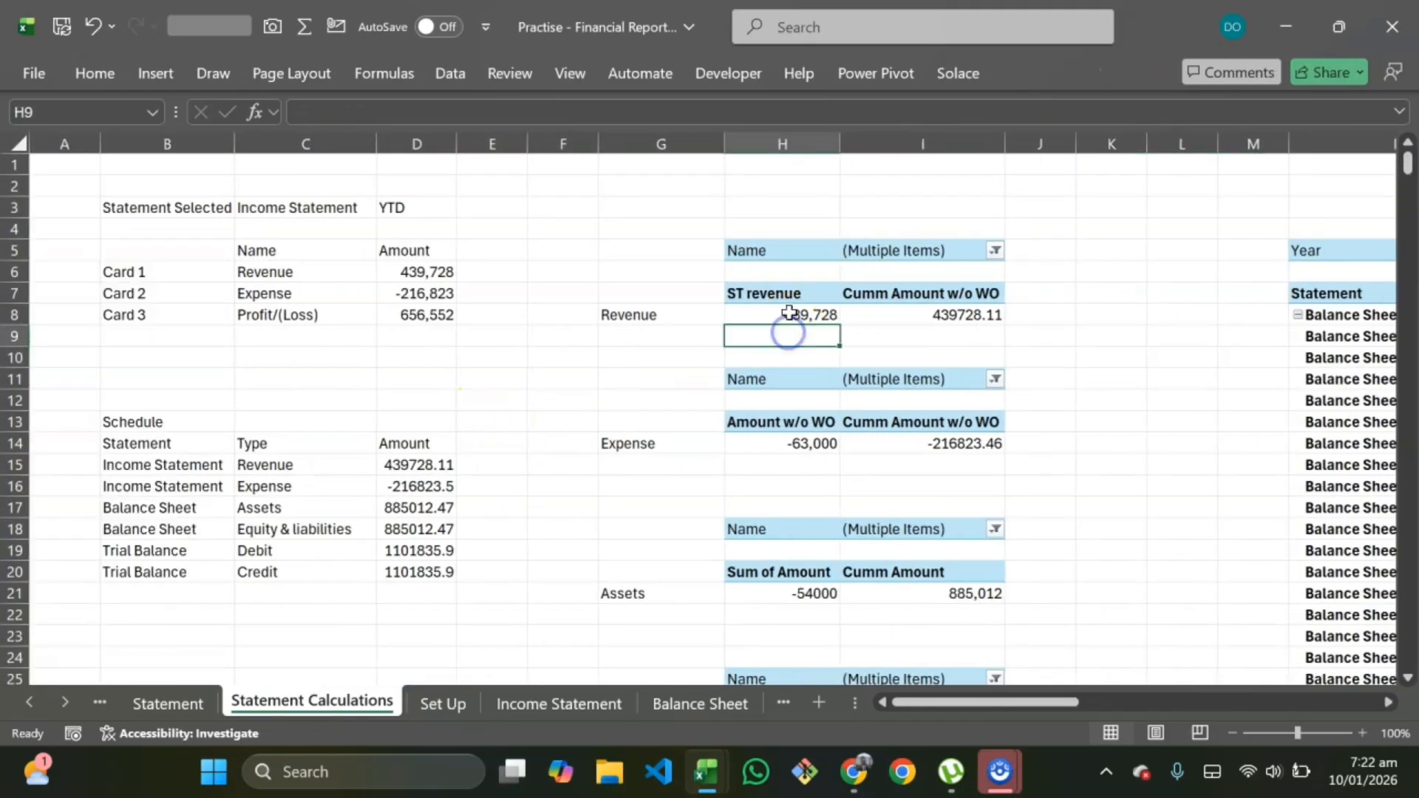
left_click(1057, 74)
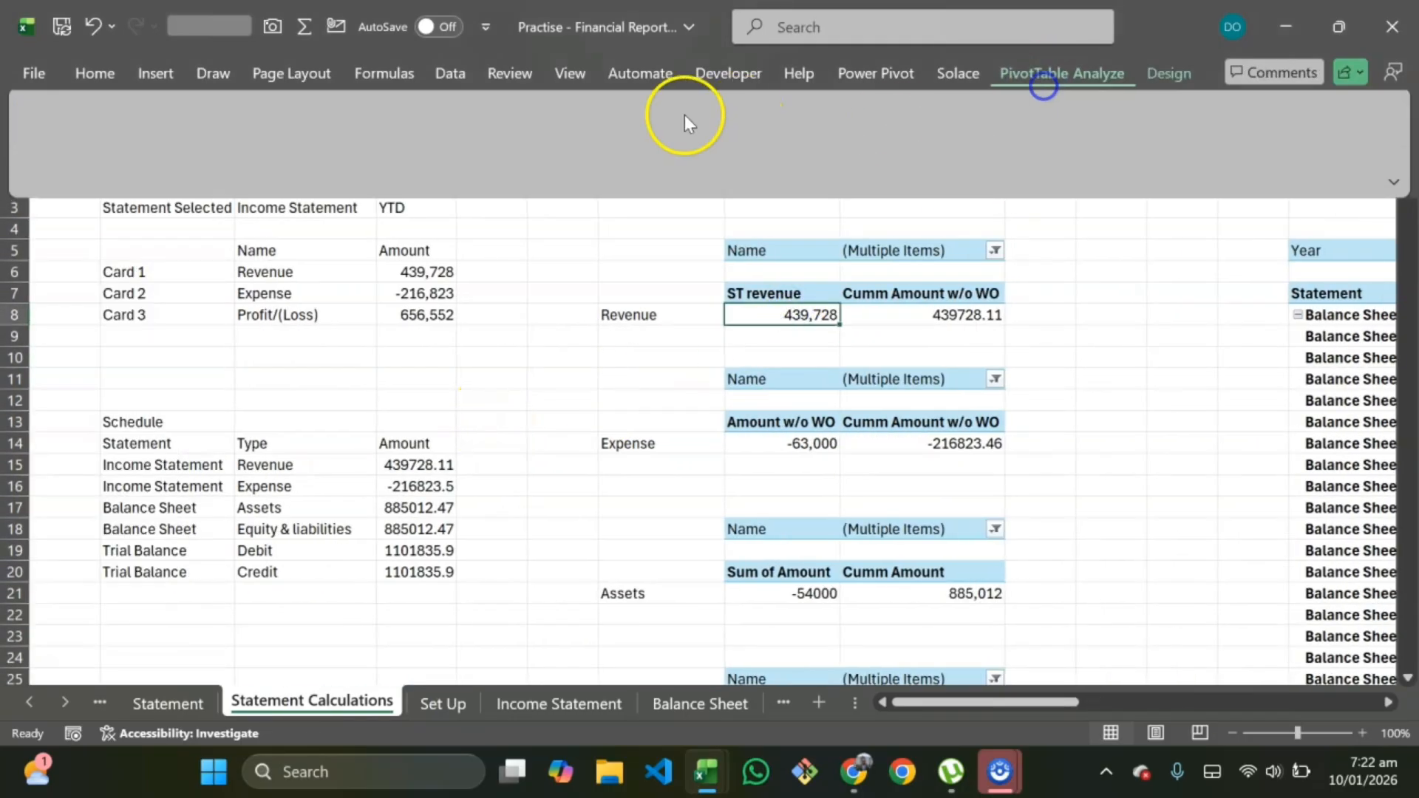
left_click(60, 166)
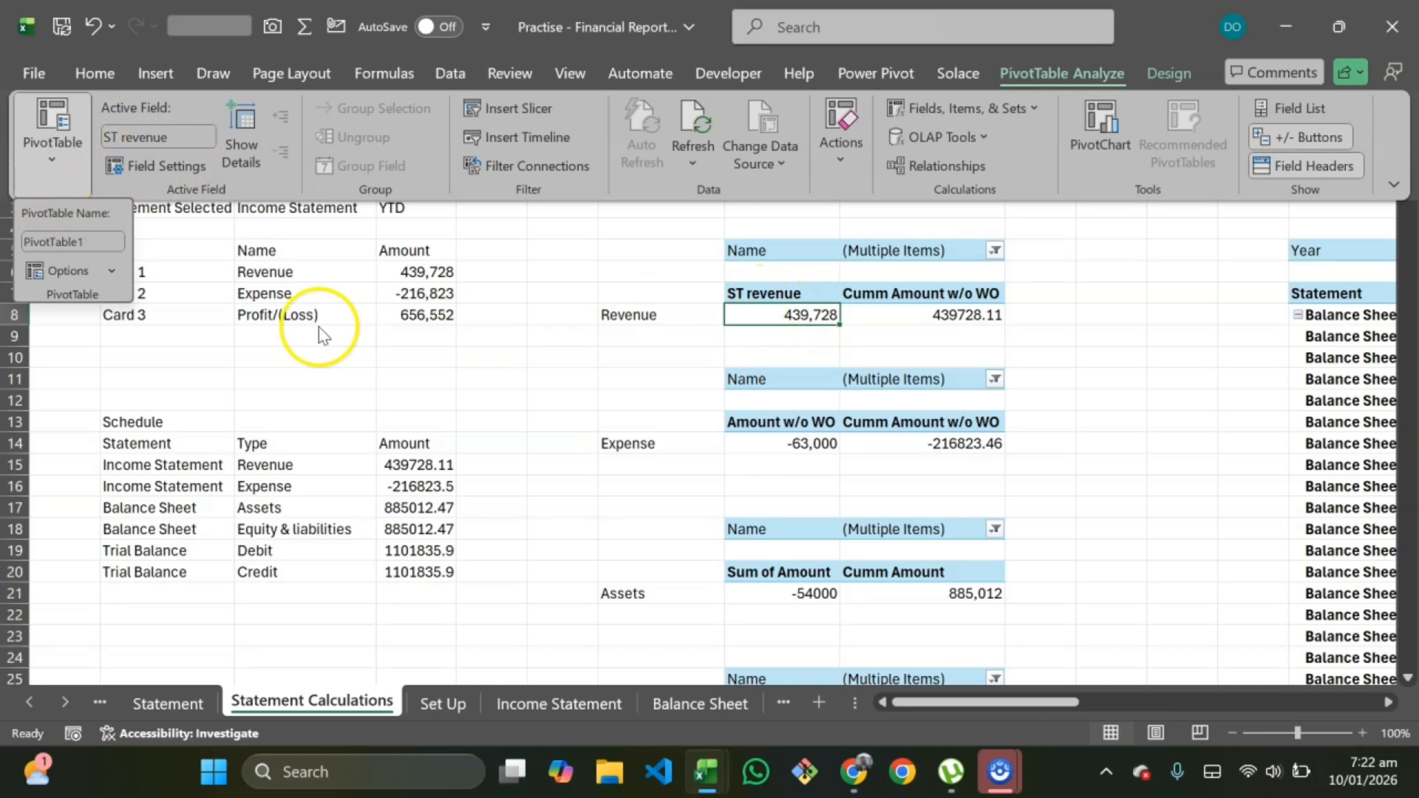
left_click(38, 240)
left_click_drag(39, 241, 102, 240)
type("T Revn")
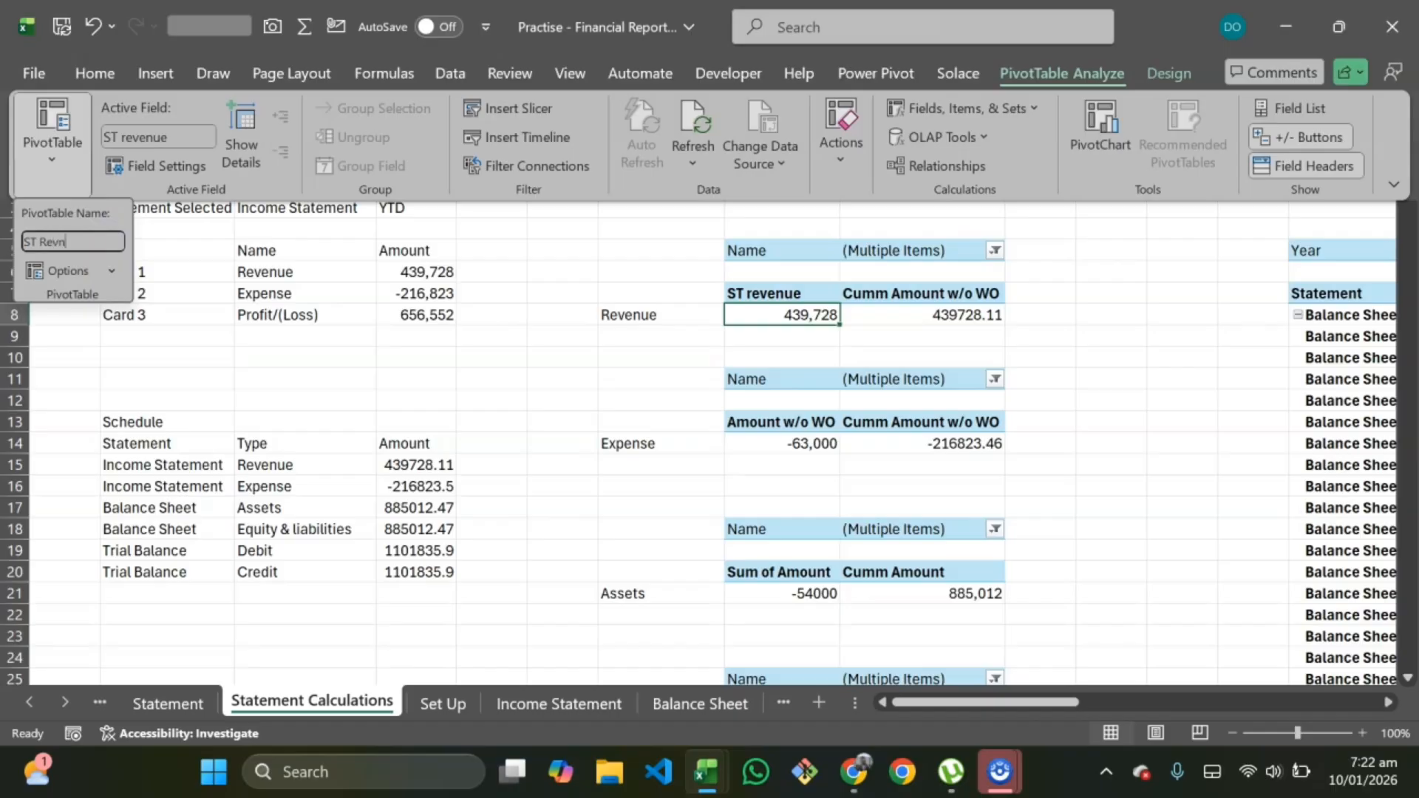
key("Return")
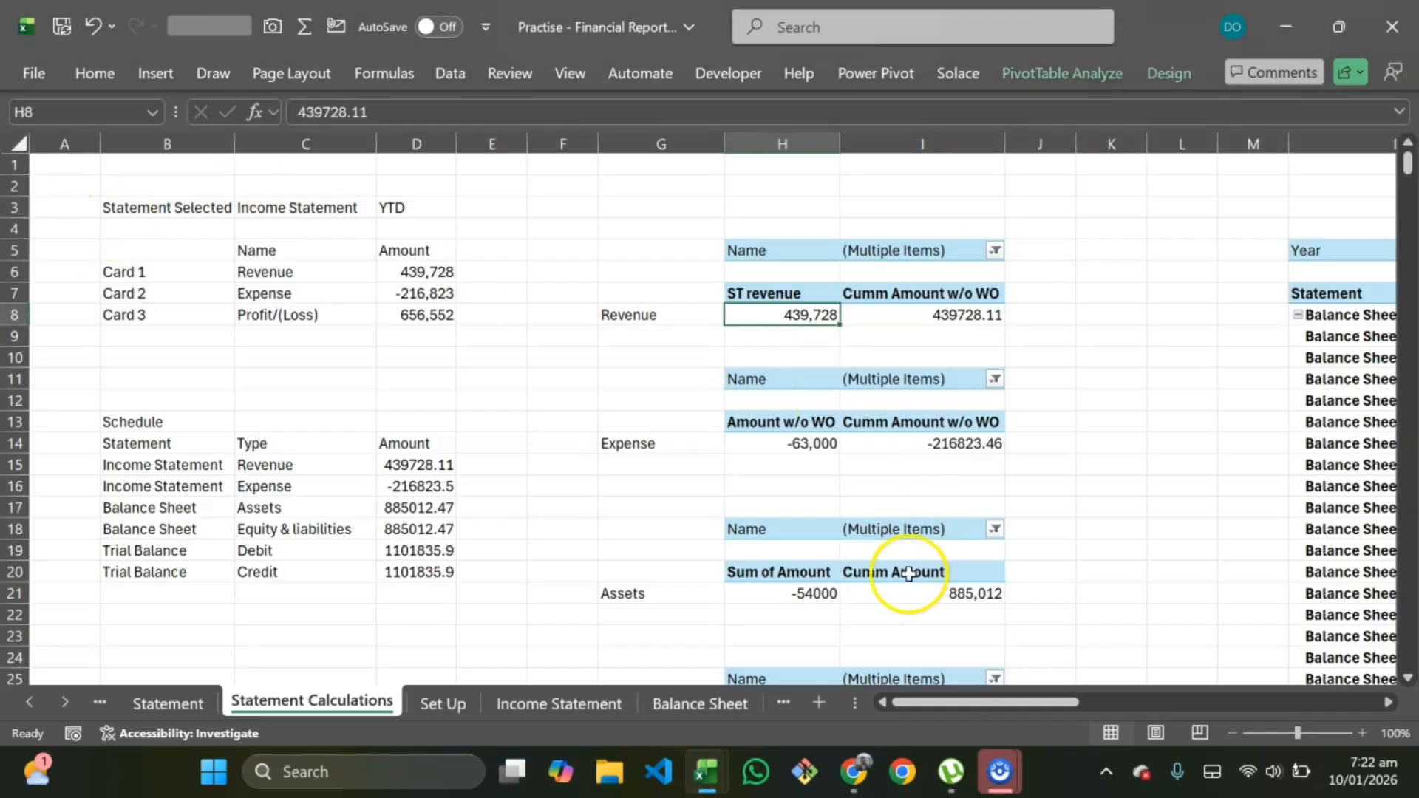
Step: Rename the trial balance pivot table (Net Debit and Net Credit) to ST Trial Balance
scroll(872, 574, "down", 6)
left_click(810, 342)
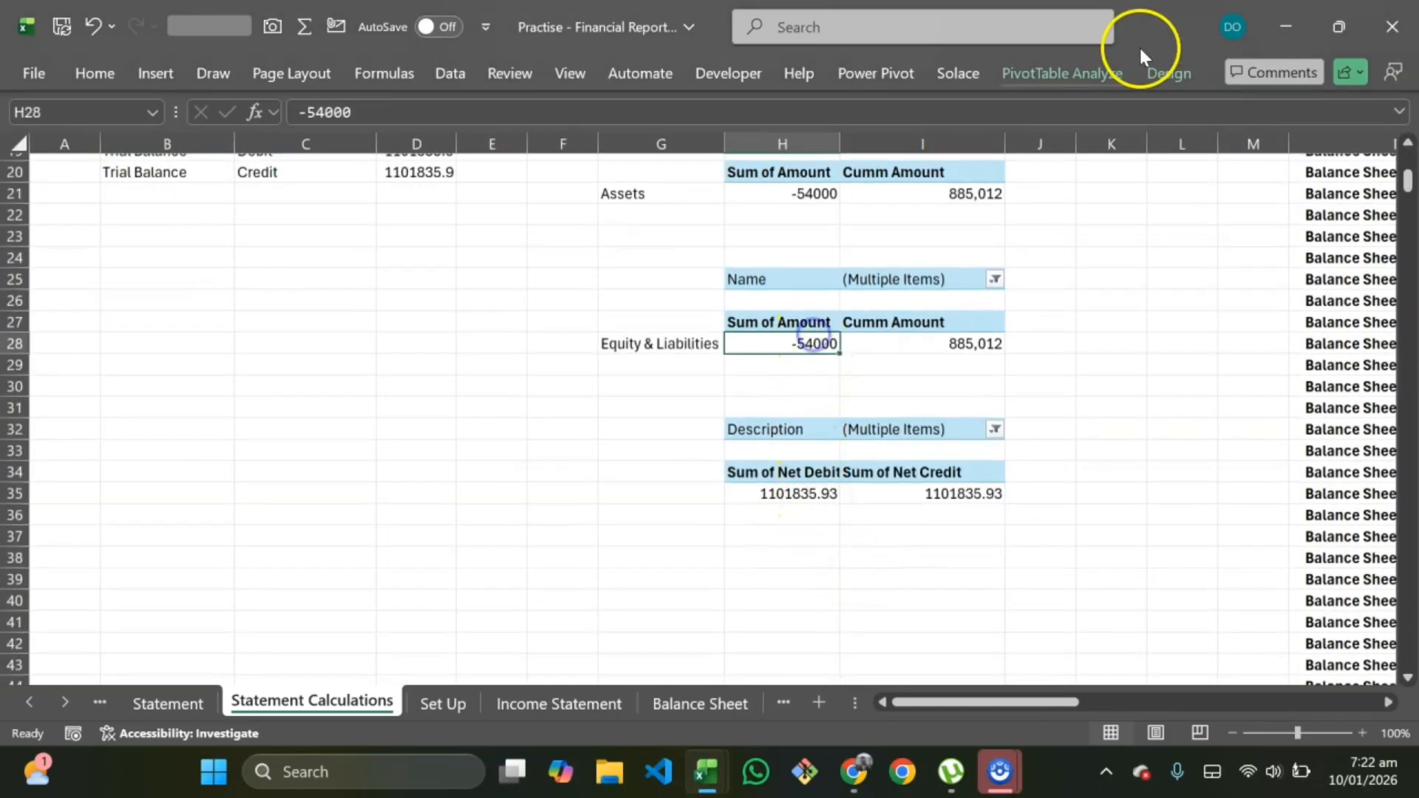
left_click(1104, 71)
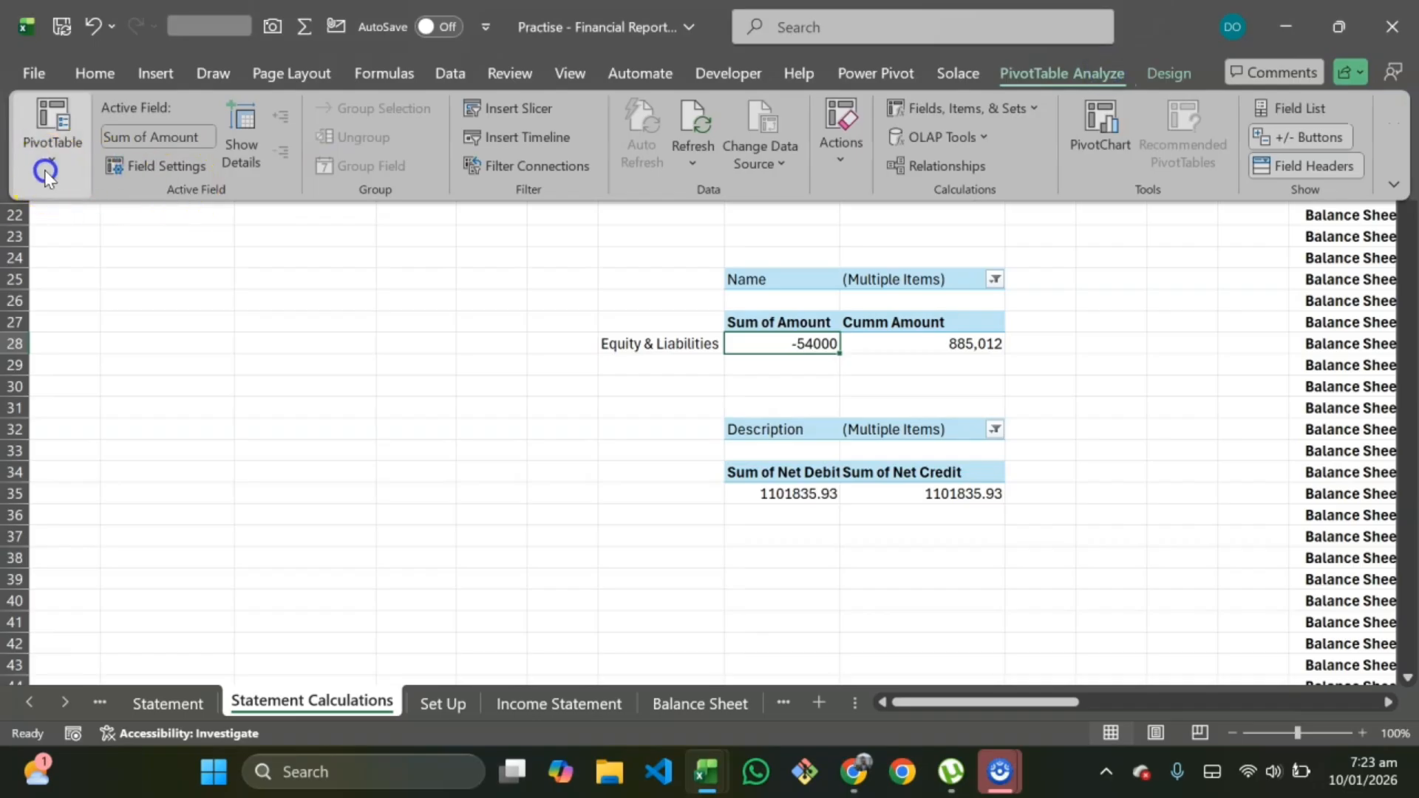
left_click(48, 167)
left_click(832, 495)
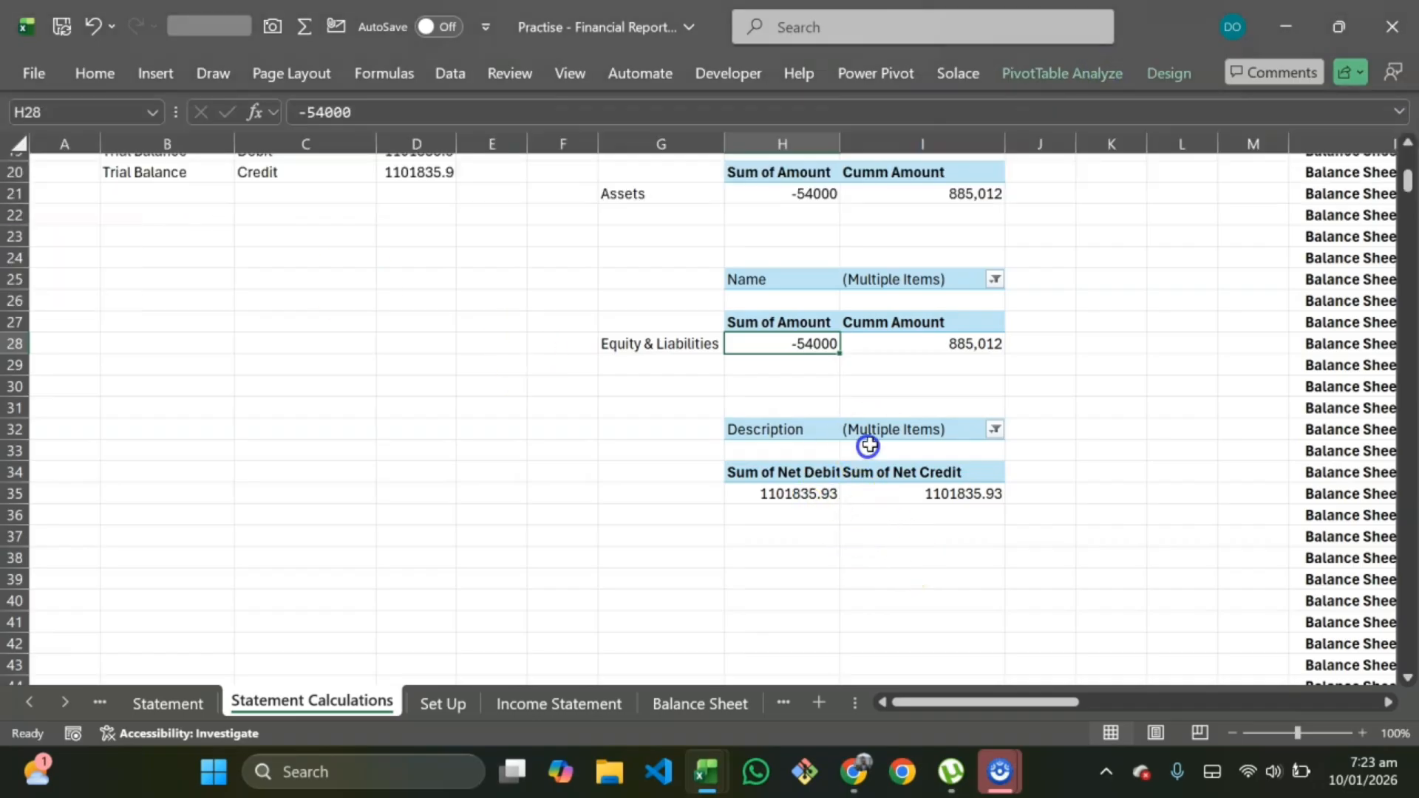
left_click(826, 477)
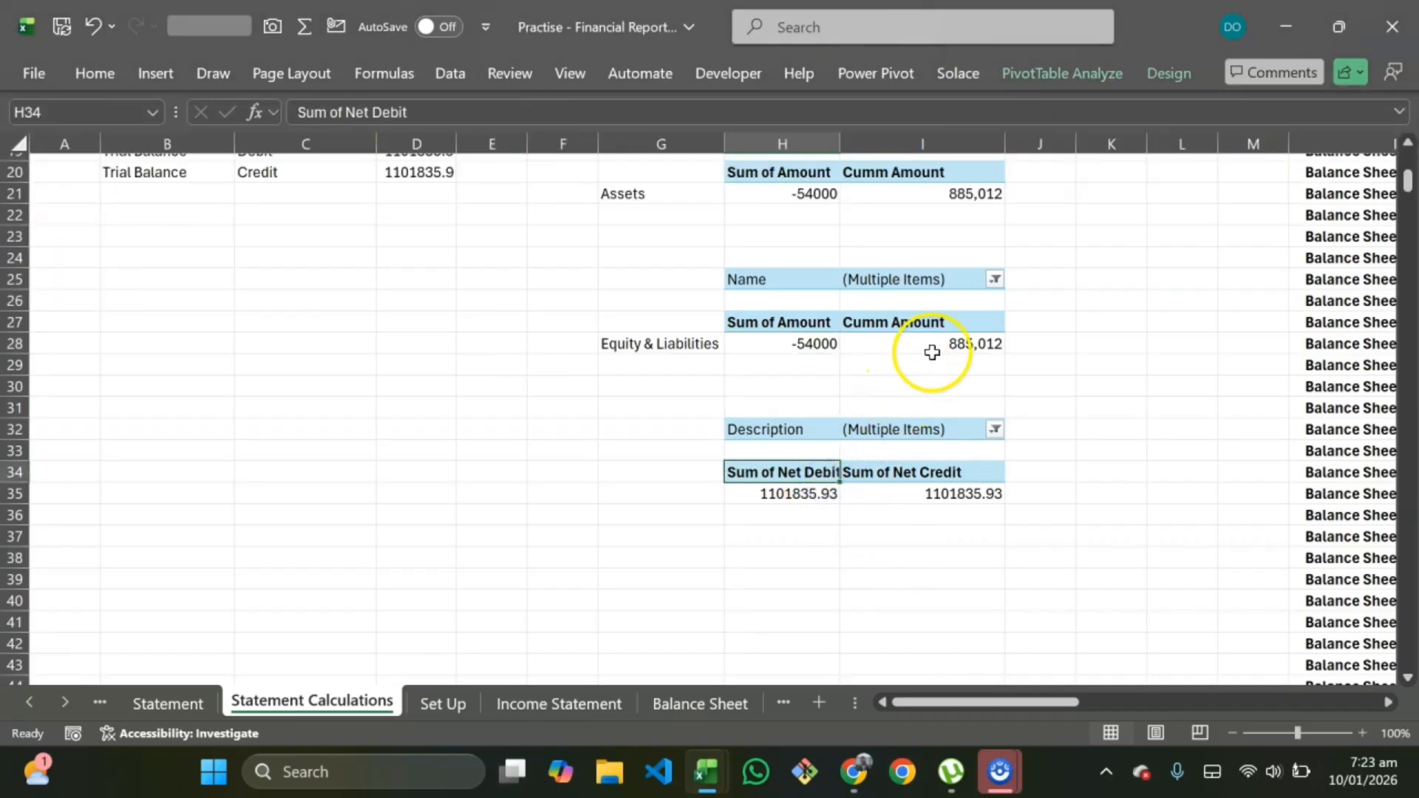
left_click(1064, 78)
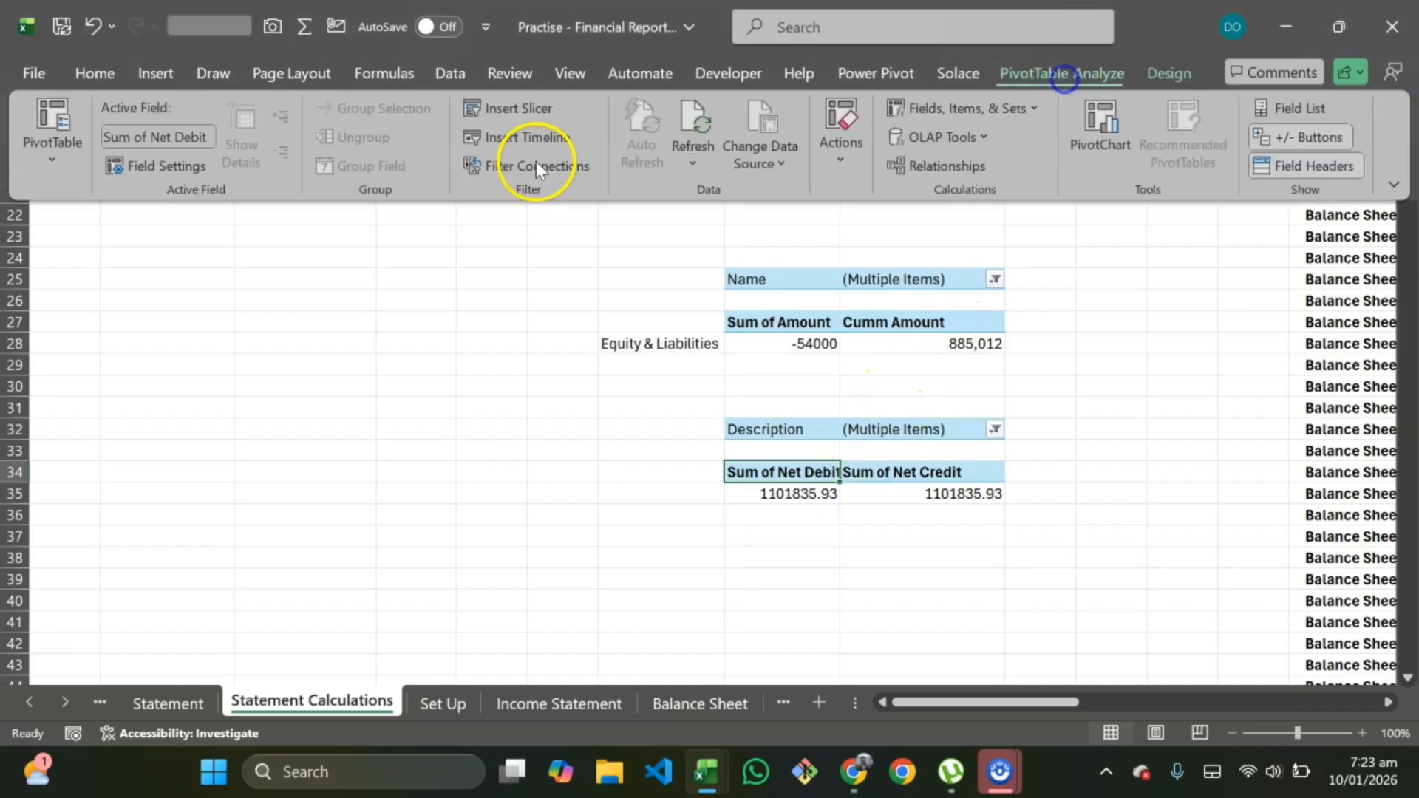
left_click(63, 164)
left_click(93, 242)
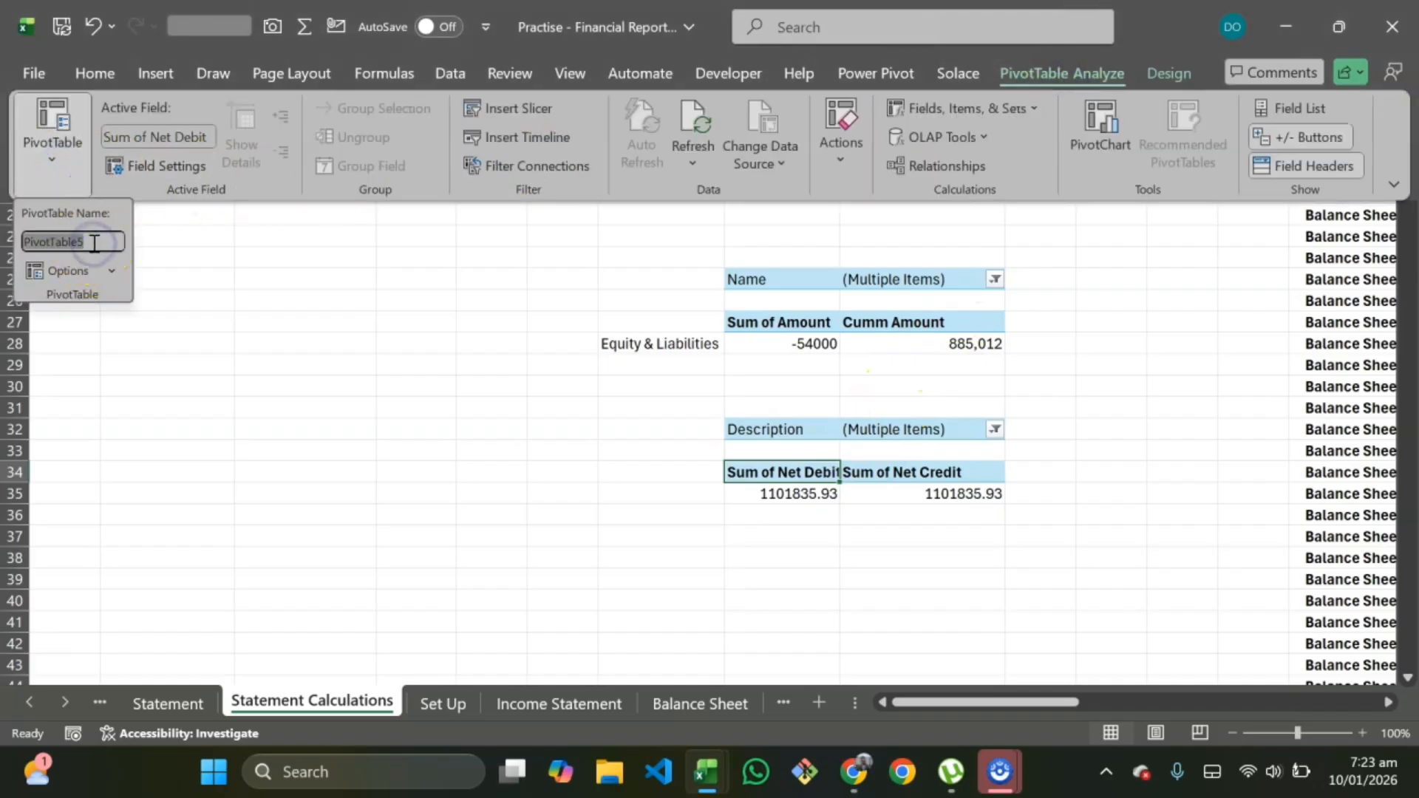
key("BackSpace")
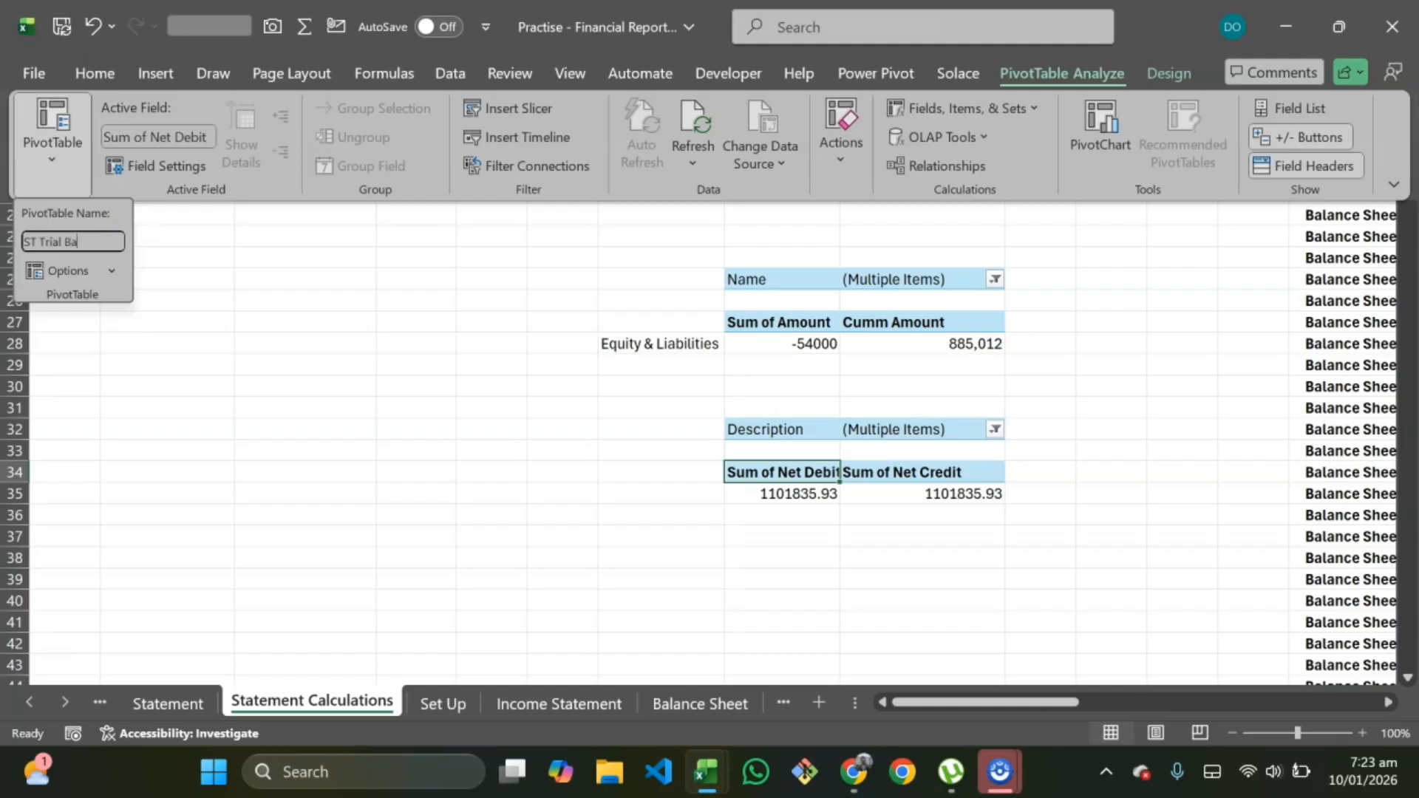
key("Return")
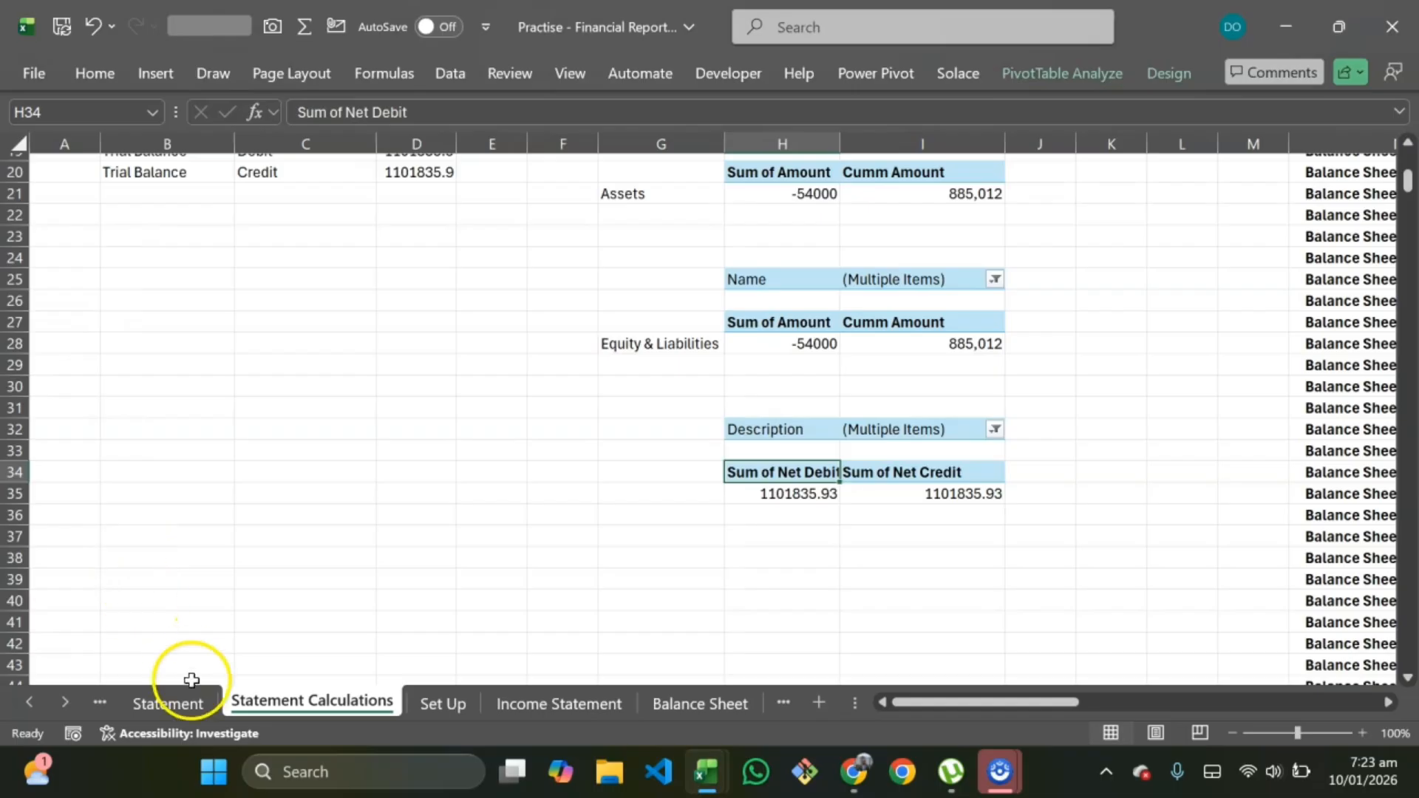
Step: On the Statement sheet, connect the Year slicer also to ST Revenue and ST Trial Balance
left_click(184, 702)
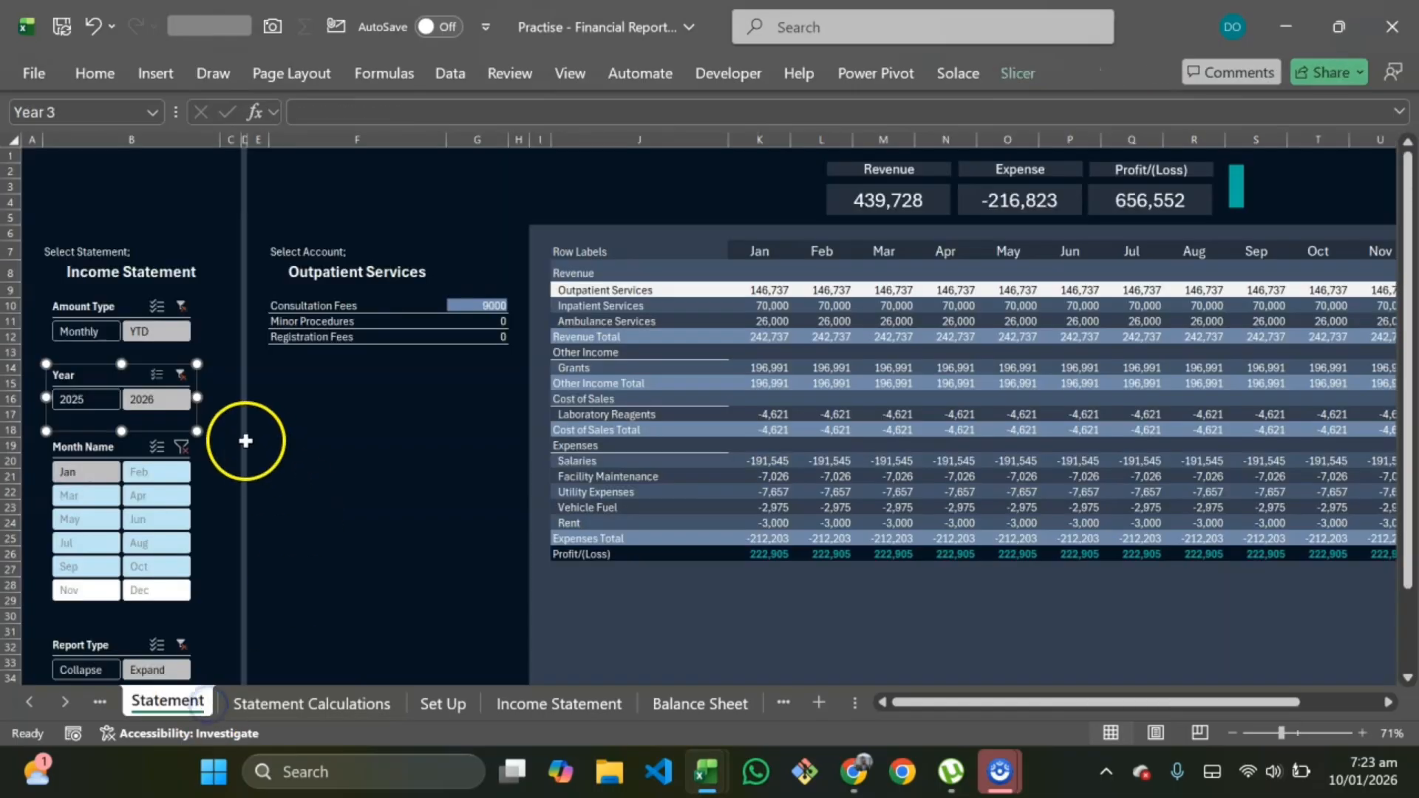
right_click(140, 374)
left_click(229, 455)
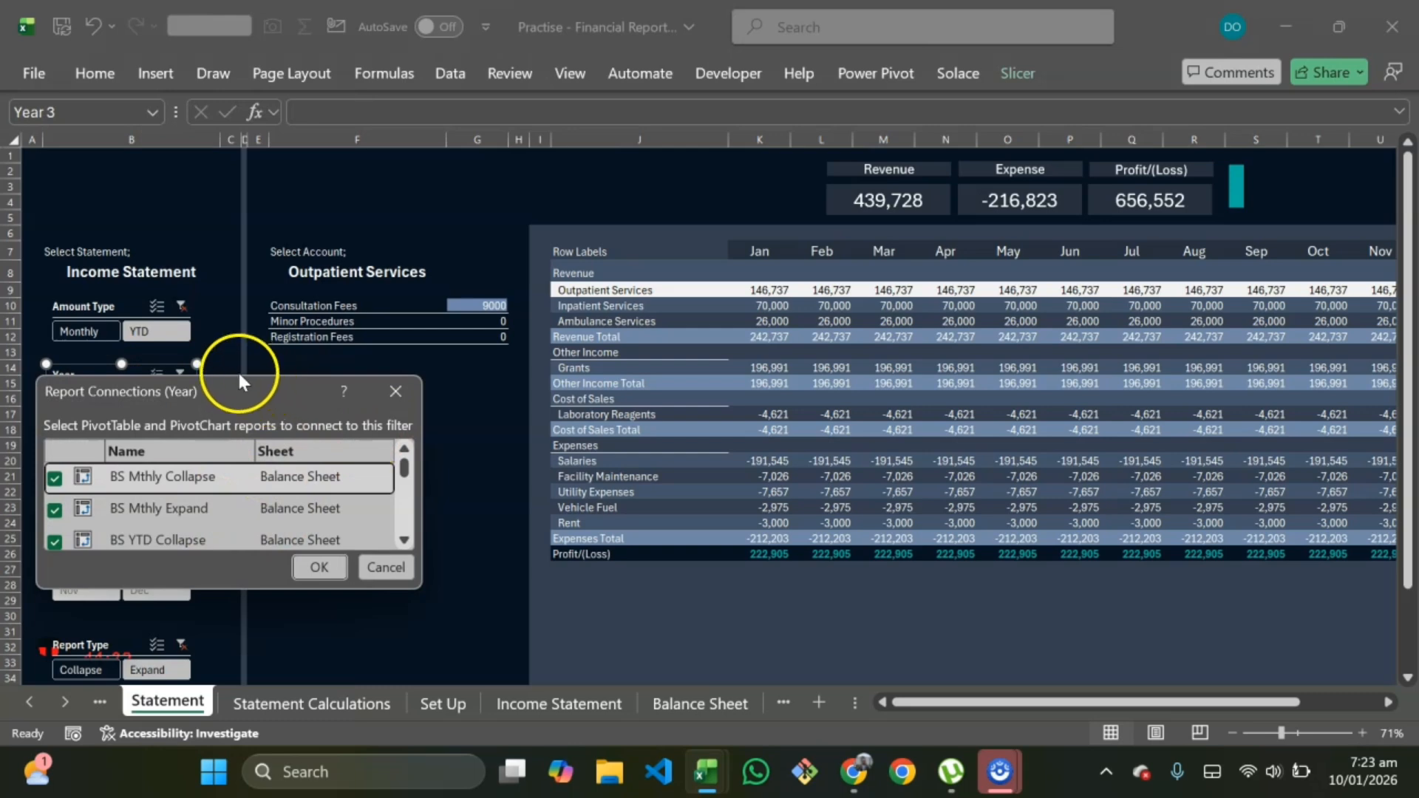
left_click_drag(237, 377, 237, 3)
scroll(159, 356, "down", 1)
scroll(159, 362, "down", 3)
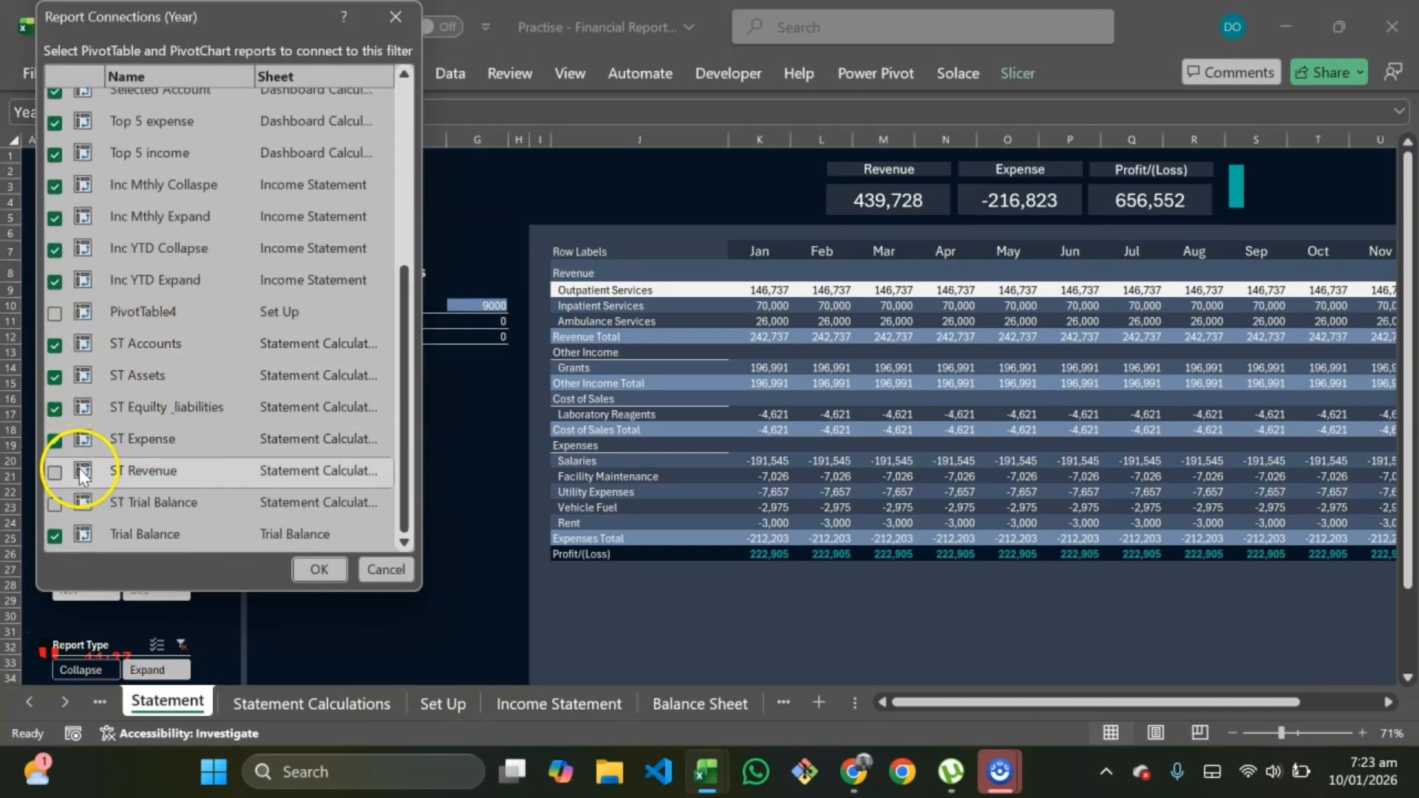
left_click(55, 473)
left_click(54, 504)
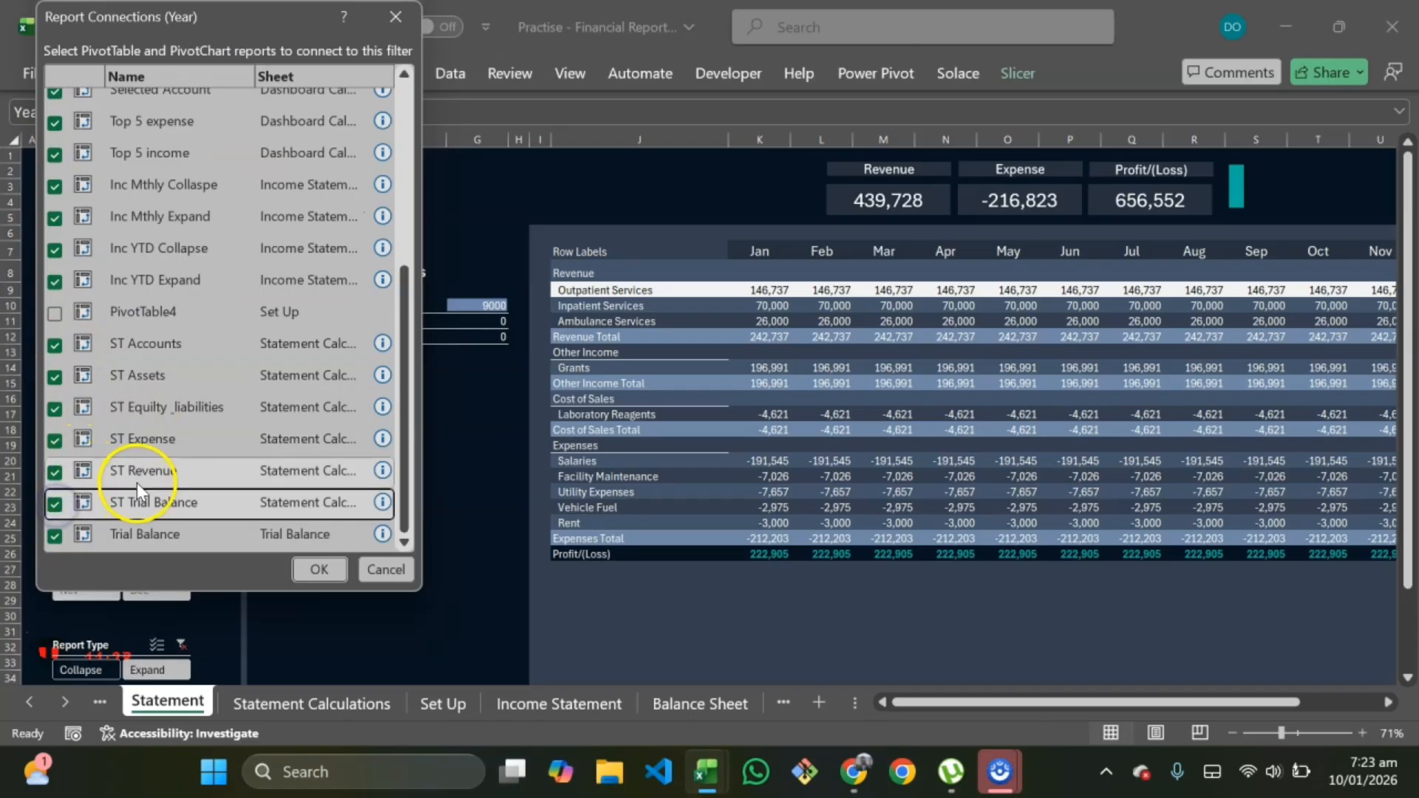
left_click(310, 568)
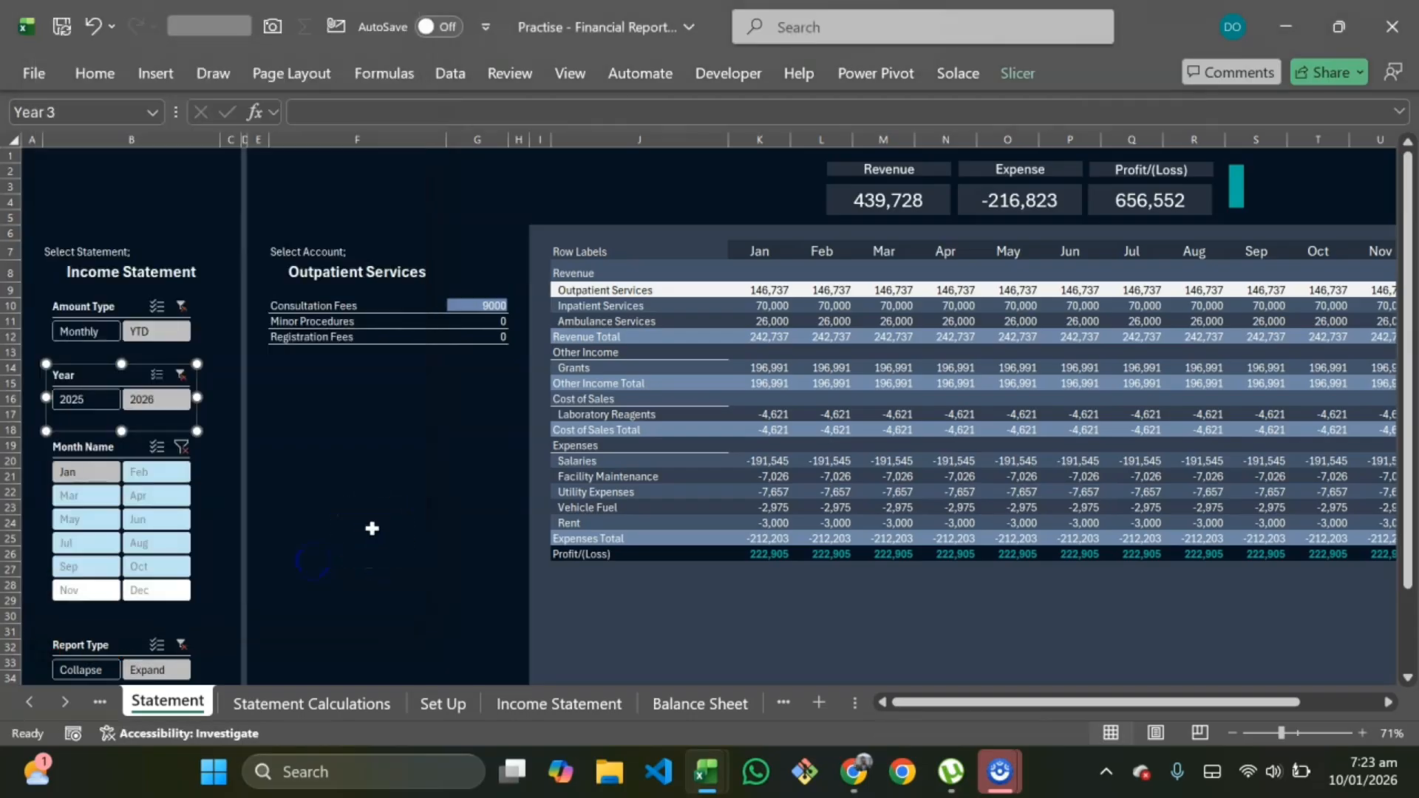
Step: Test the dashboard by switching the Year slicer between 2025 and 2026 and Amount Type between Monthly and YTD
left_click(89, 400)
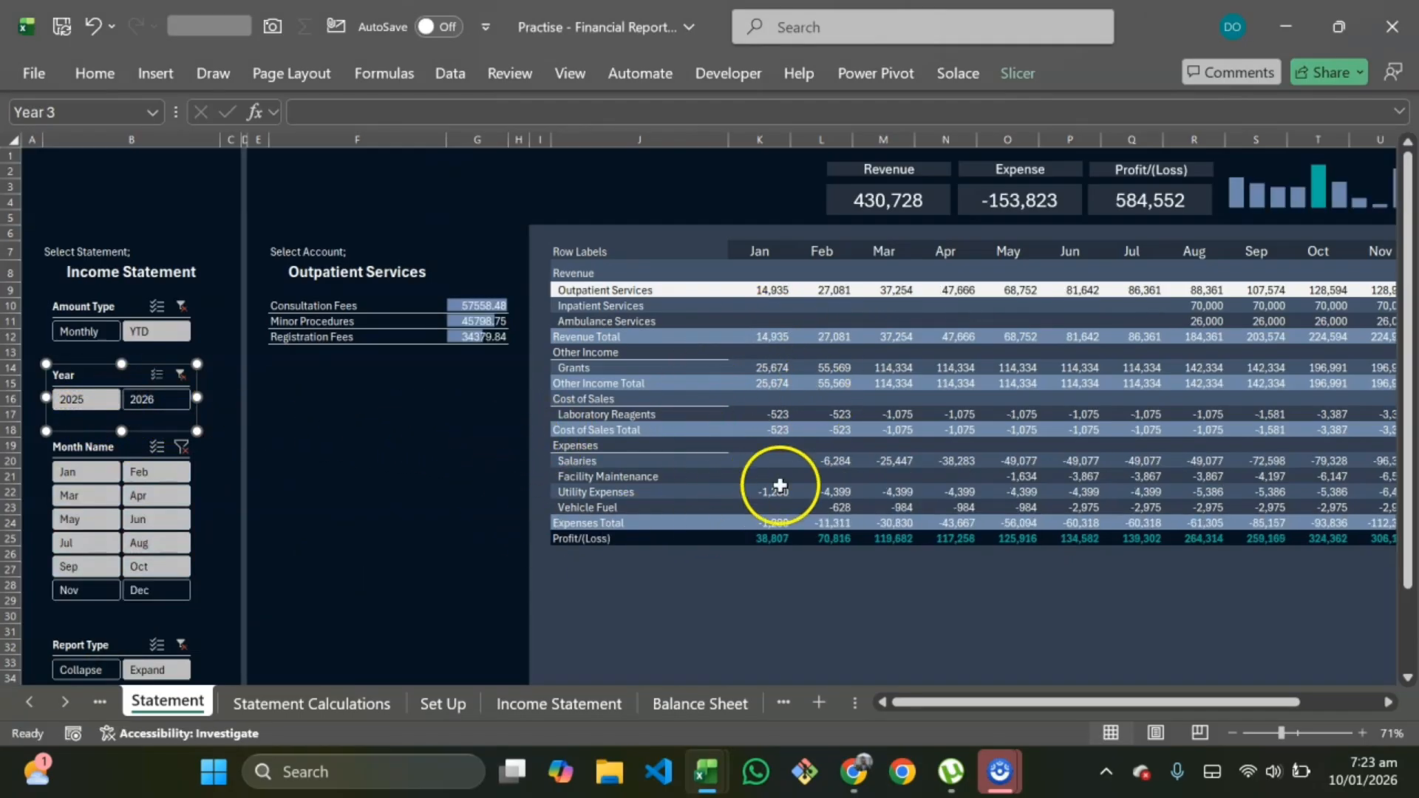
scroll(780, 485, "right", 3)
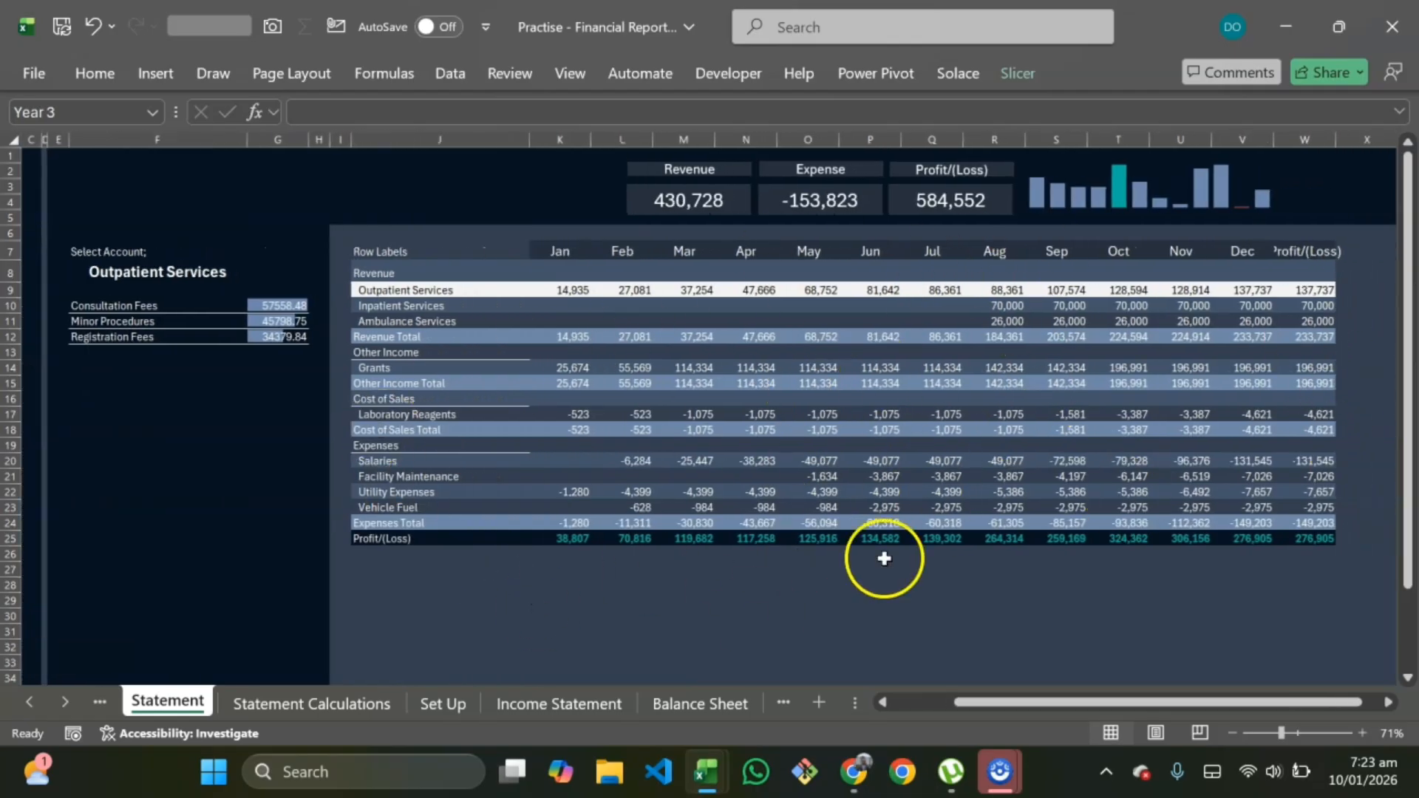
scroll(440, 402, "left", 3)
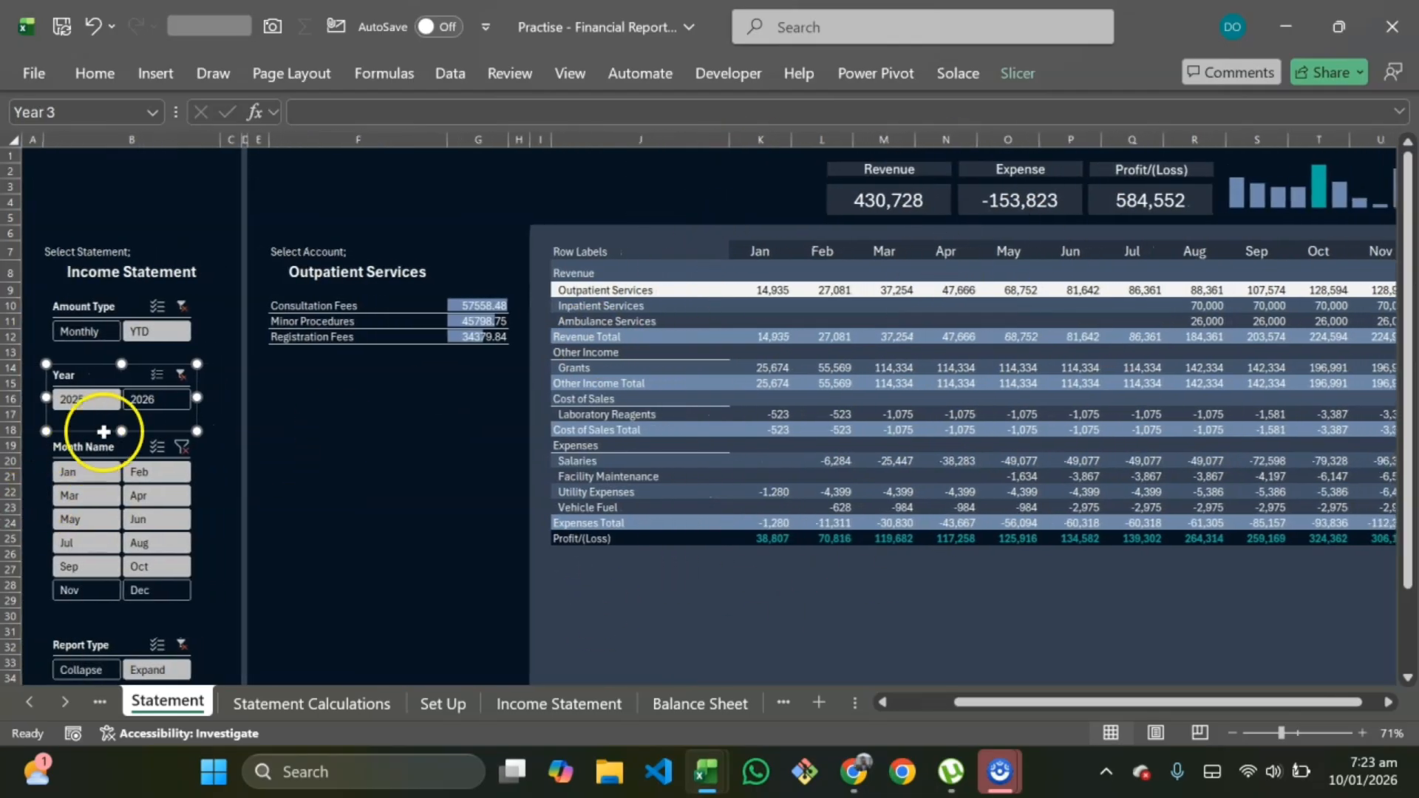
left_click(145, 400)
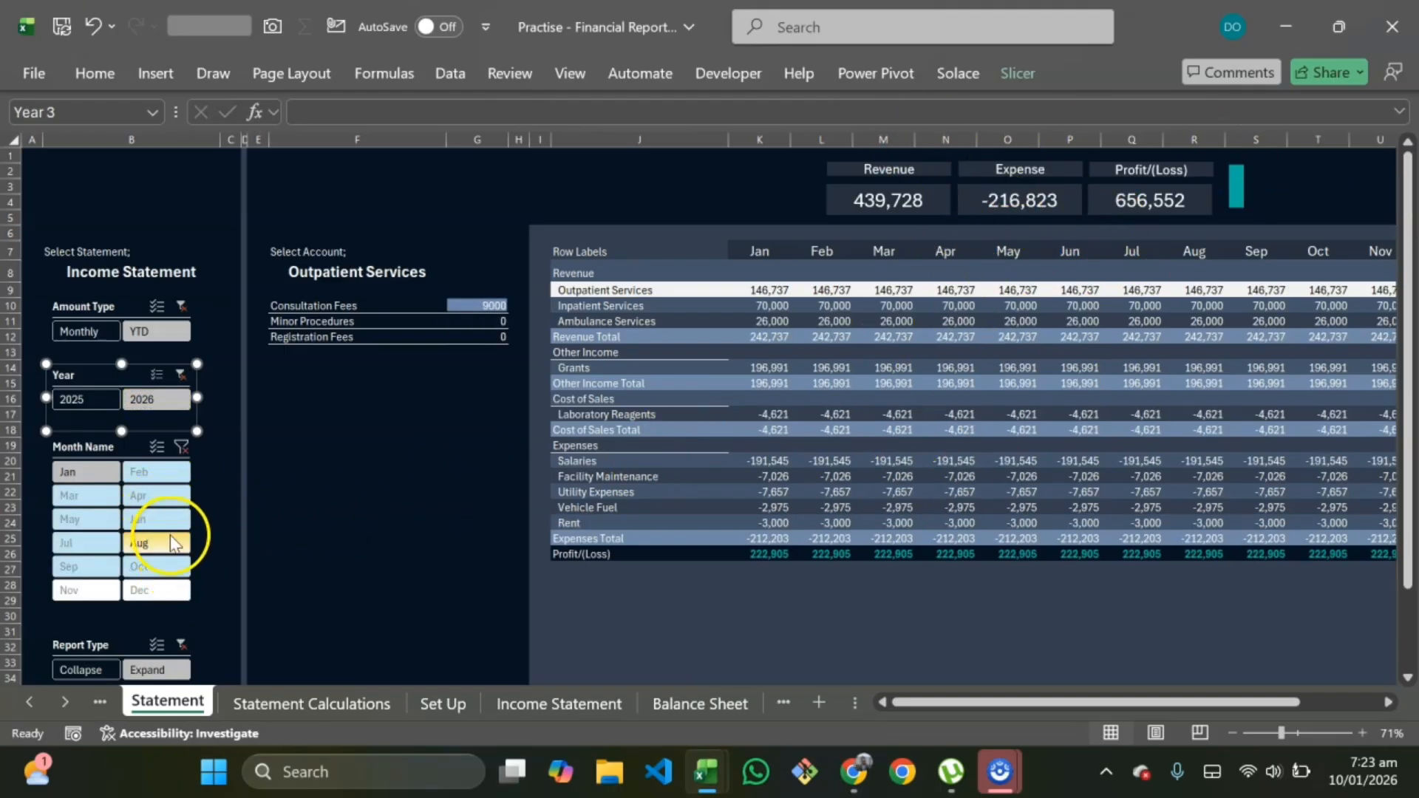
left_click(80, 332)
left_click(147, 332)
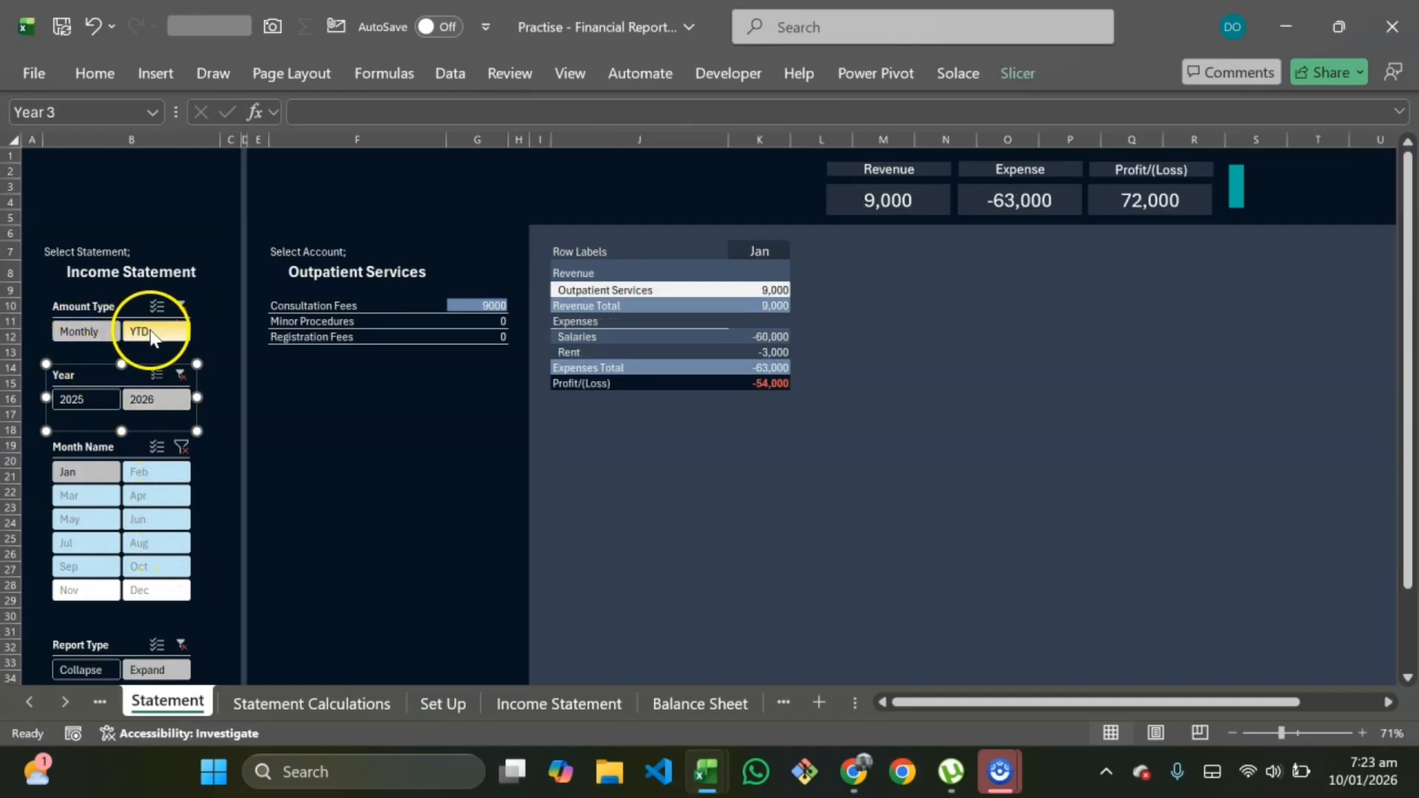
left_click(103, 334)
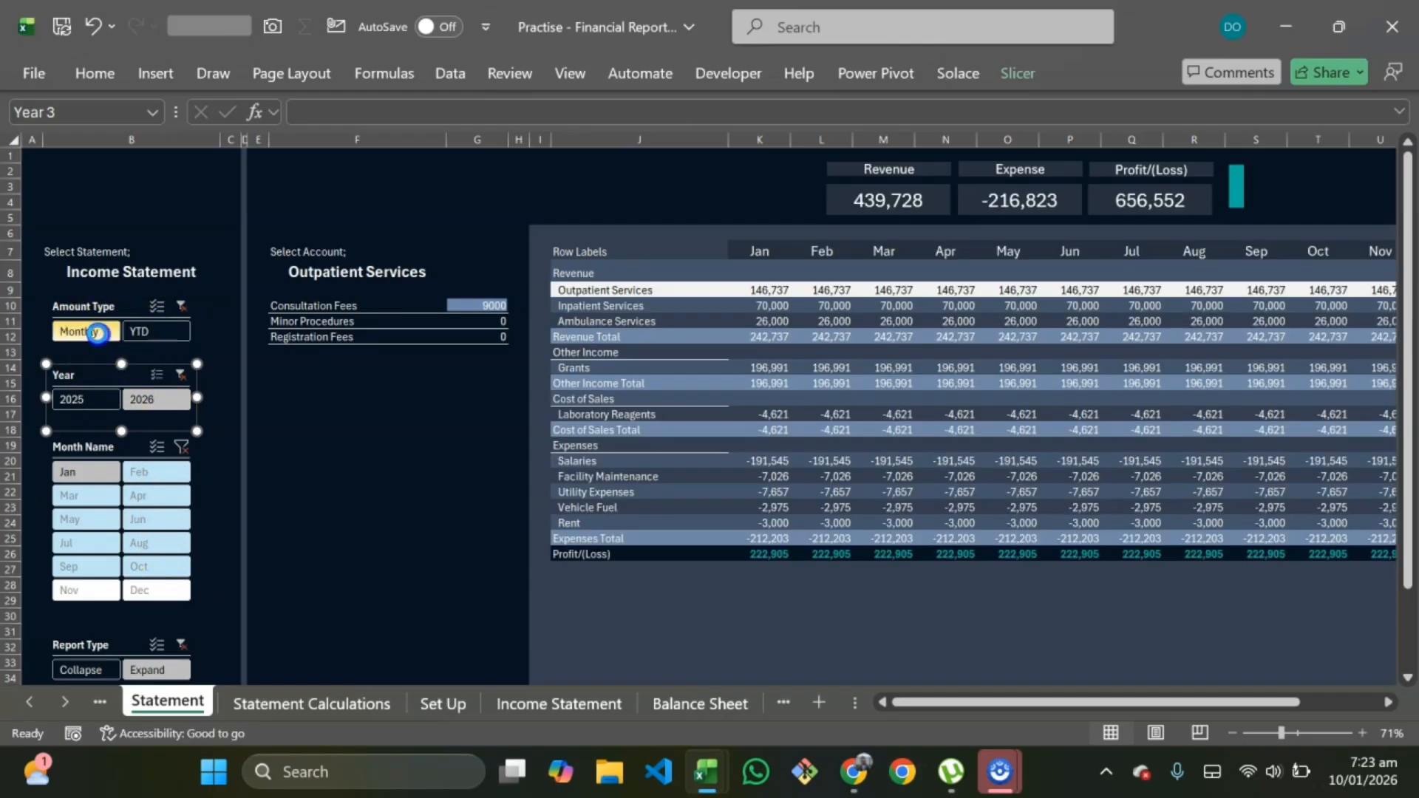
left_click(153, 332)
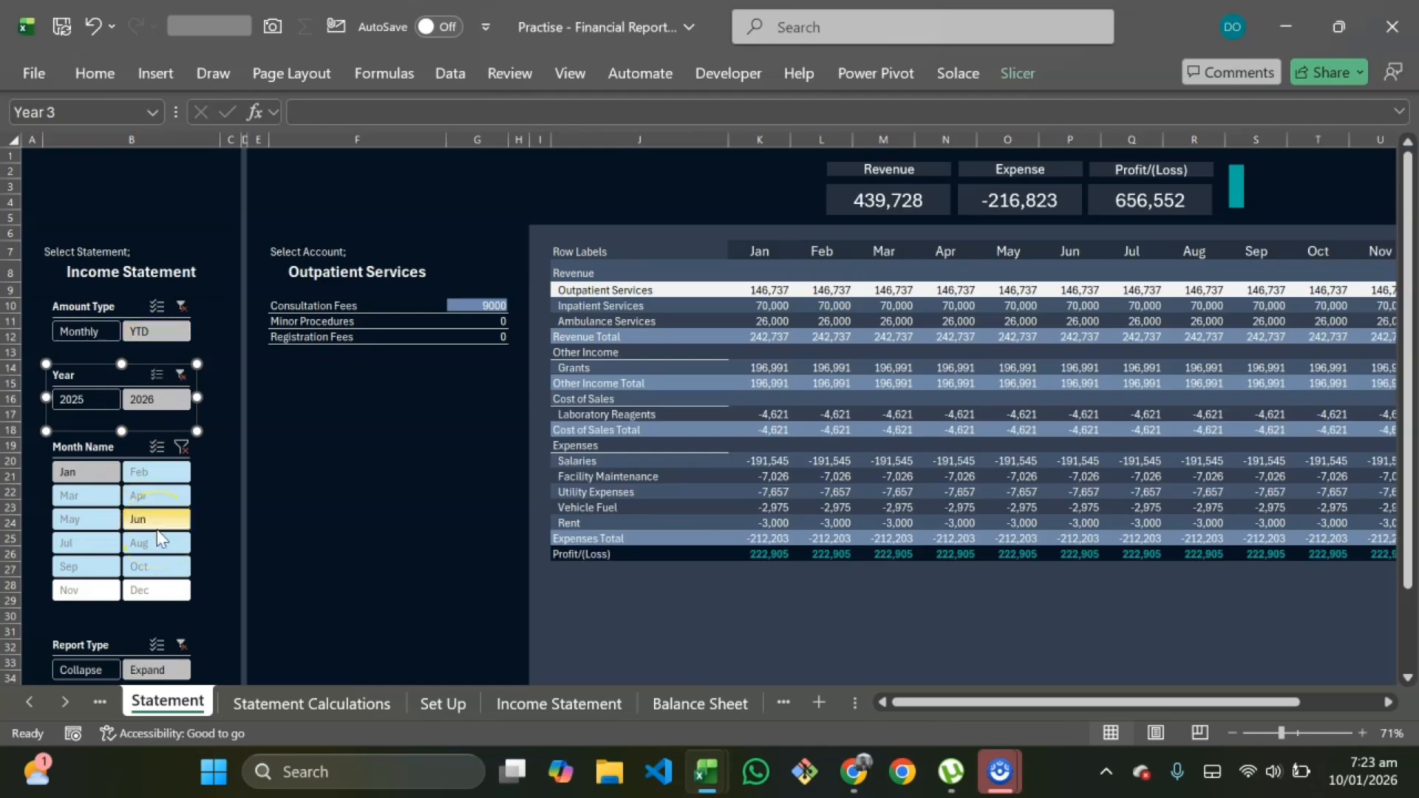
Step: Open the Month Name slicer's report connections and connect it to the four BS pivot tables on Balance Sheet
left_click(100, 451)
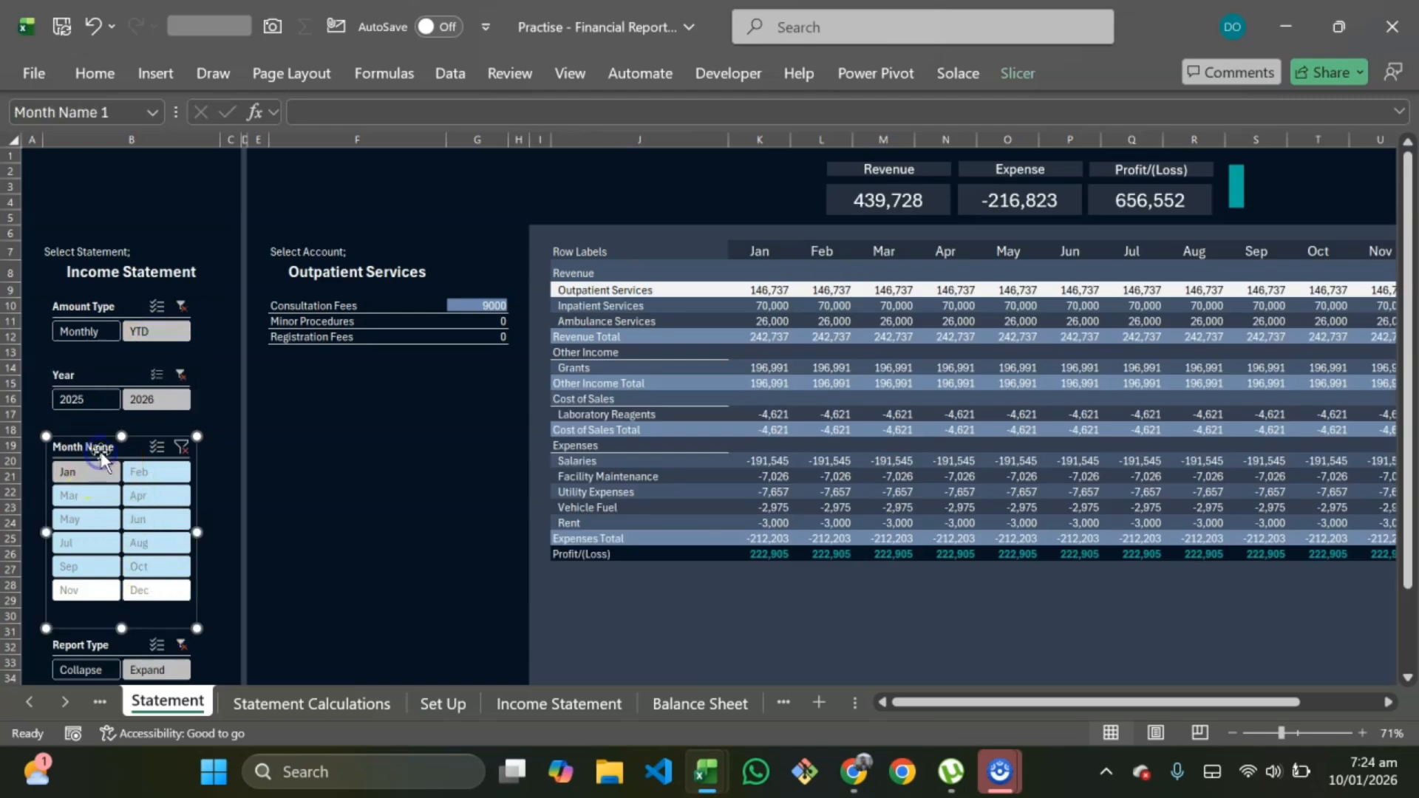
right_click(100, 451)
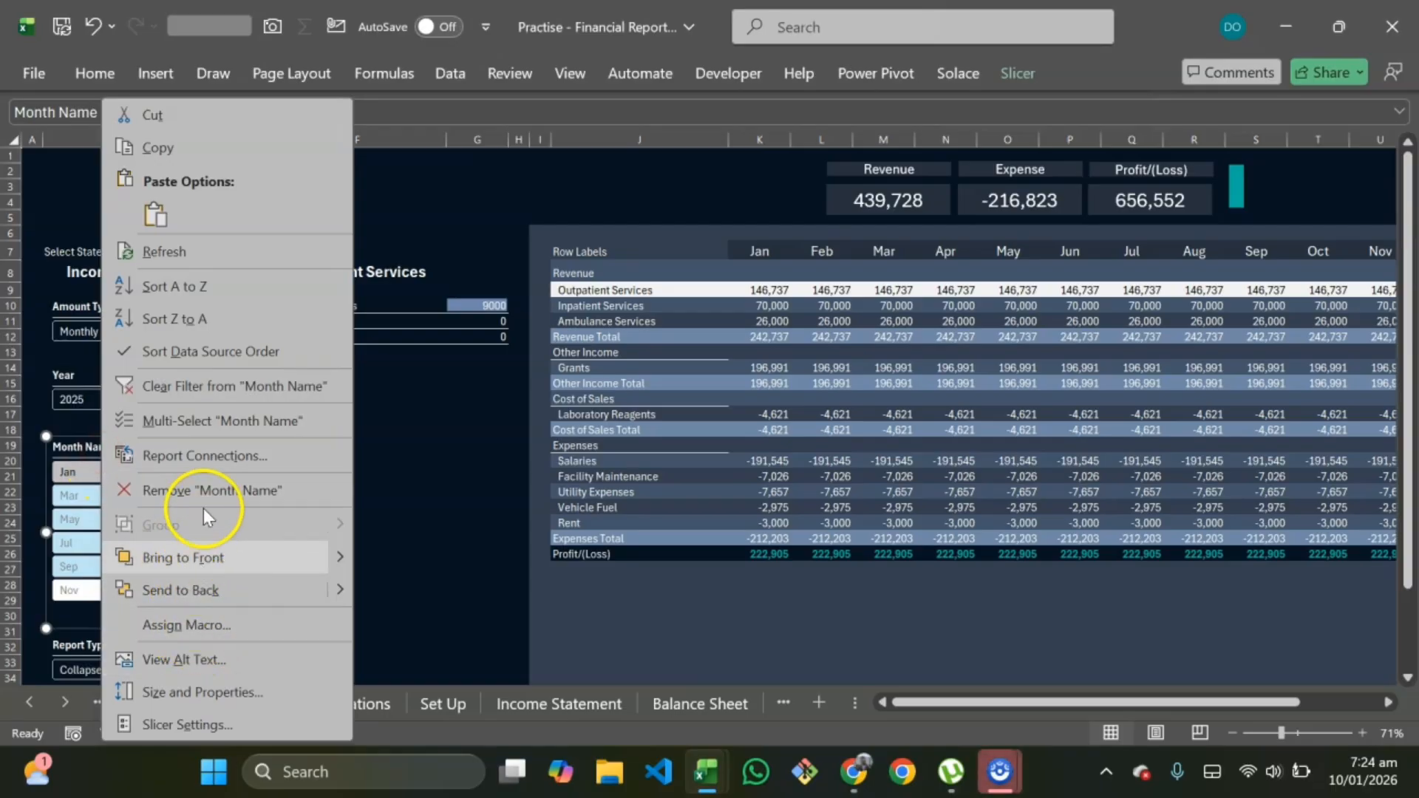
left_click(206, 464)
left_click_drag(159, 398, 469, 54)
left_click_drag(694, 253, 1027, 792)
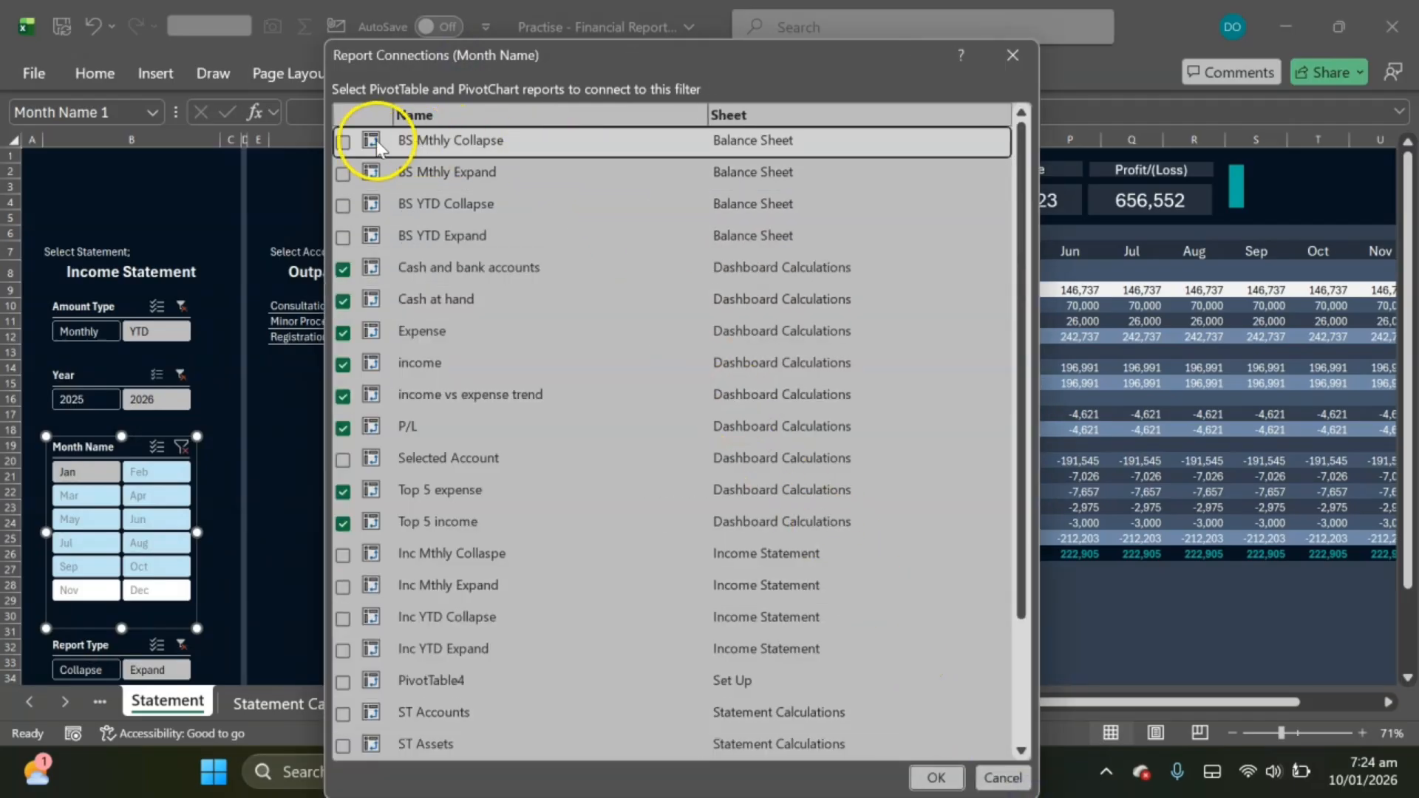
left_click(342, 142)
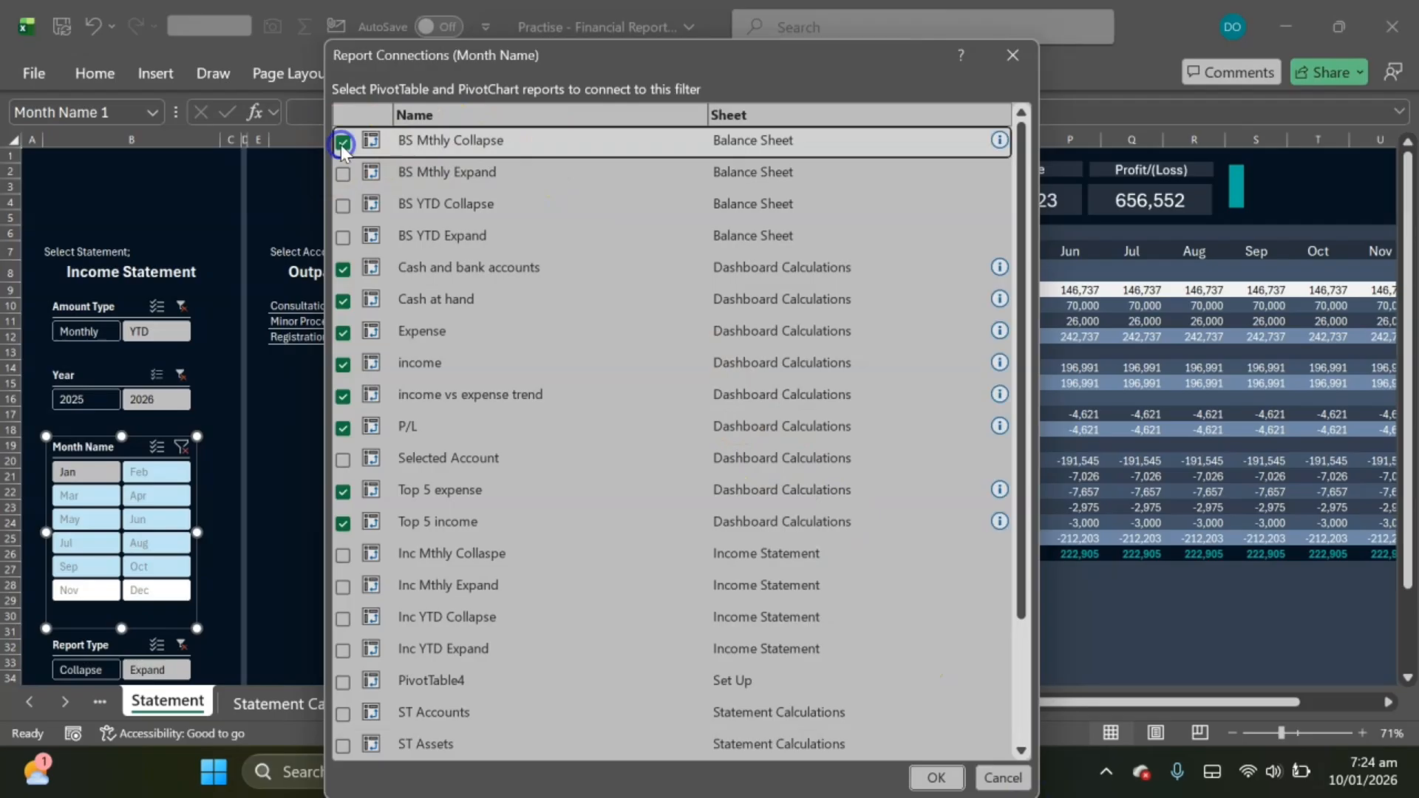
left_click(342, 173)
left_click(343, 205)
left_click(343, 238)
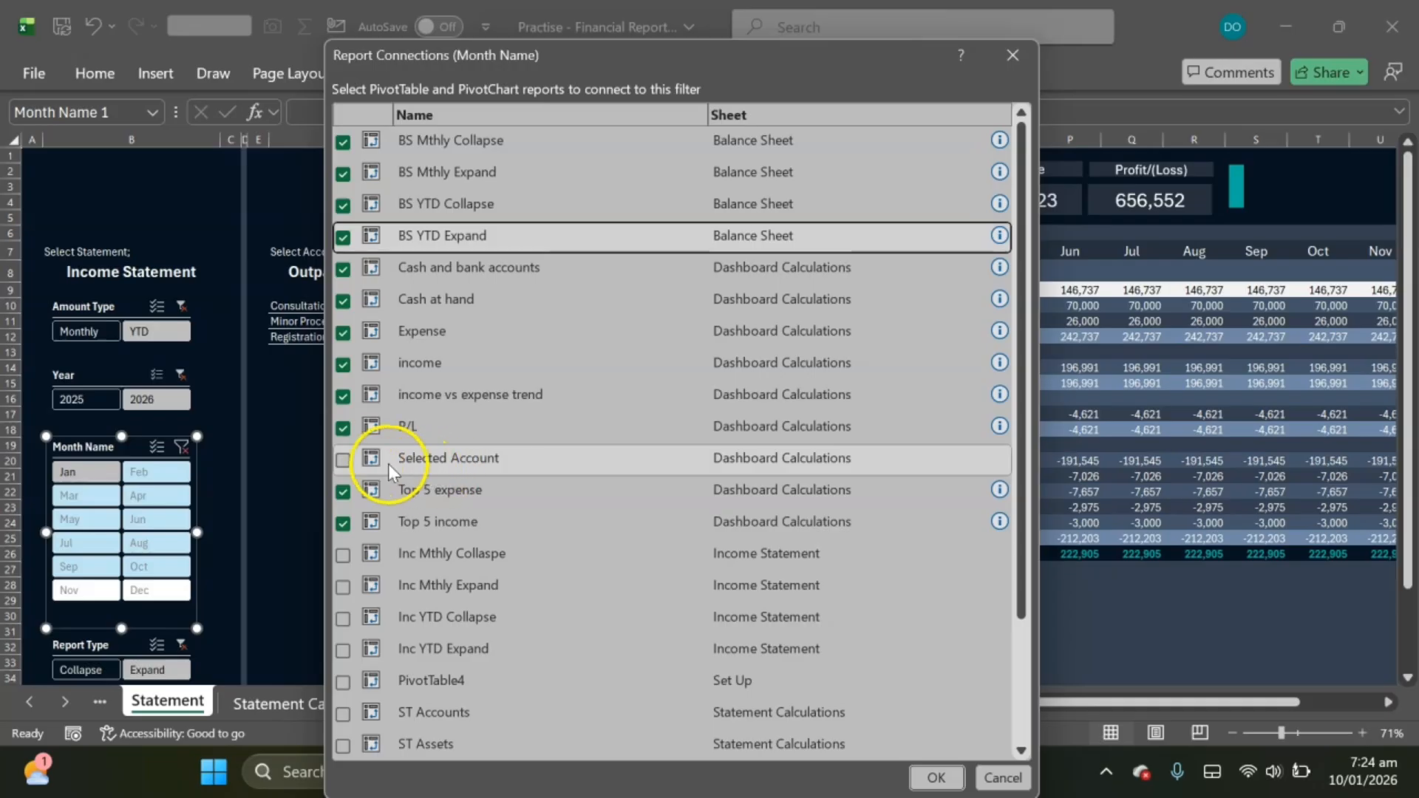
Step: Also connect the Month Name slicer to the four Inc pivot tables on Income Statement
left_click(345, 556)
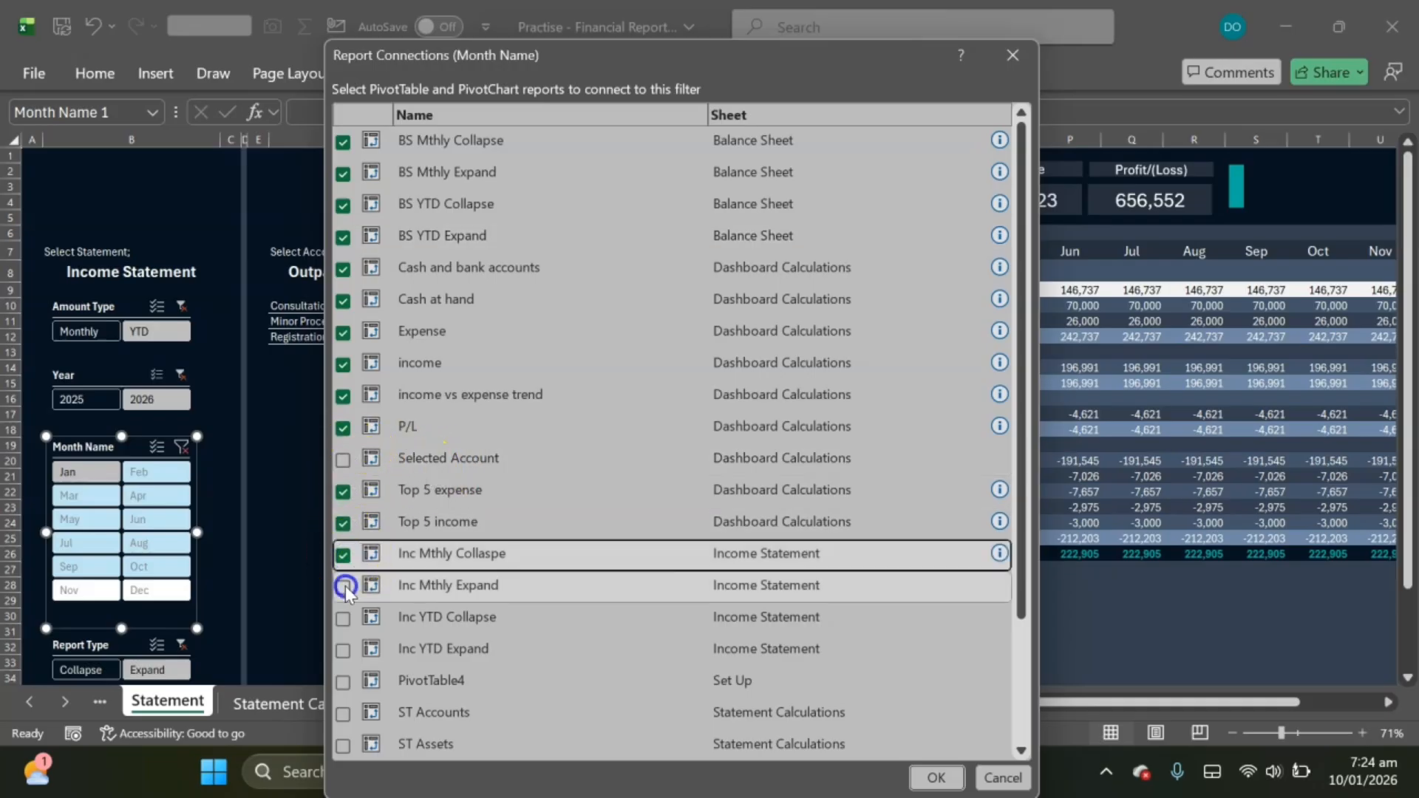
left_click(343, 587)
left_click(342, 618)
left_click(343, 648)
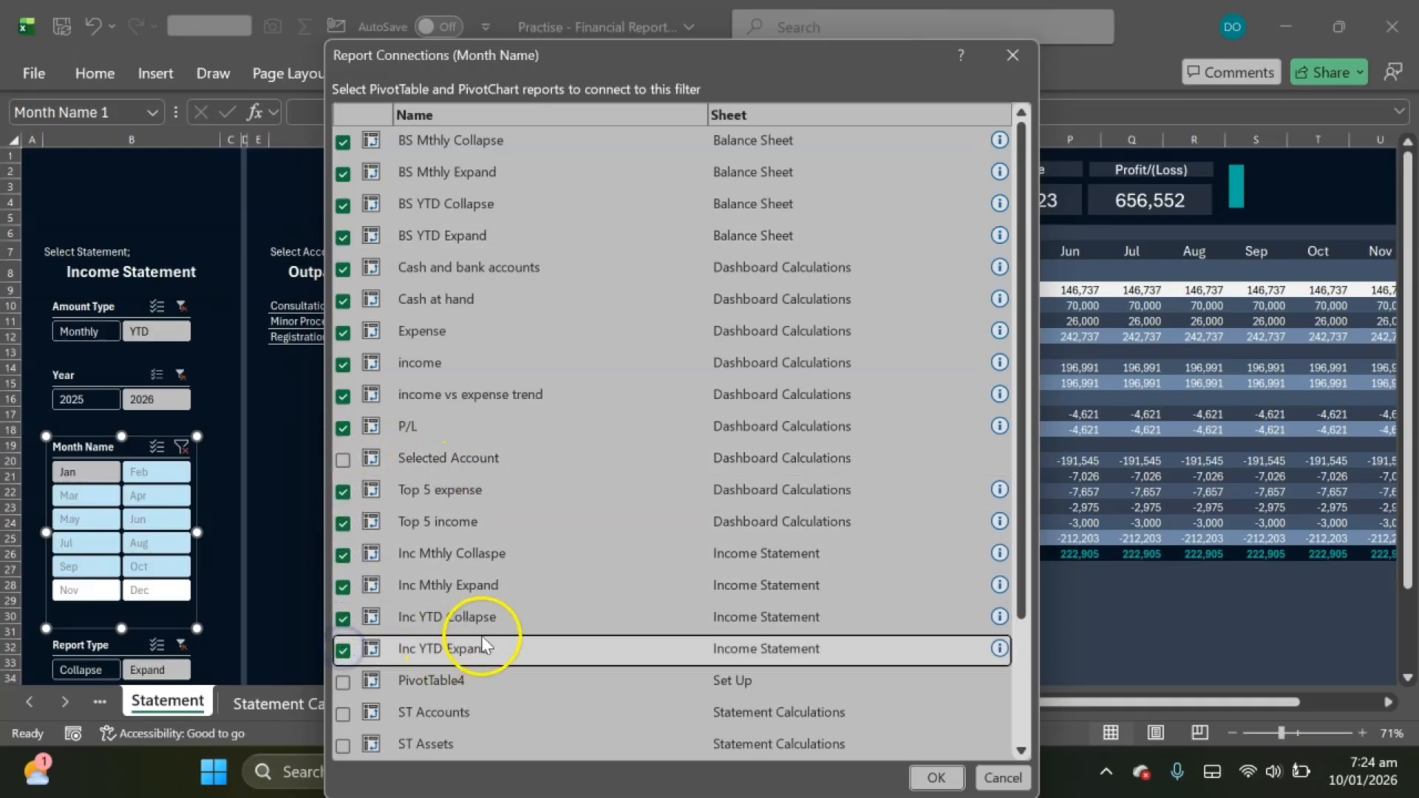
Step: Connect the Month Name slicer also to ST Accounts, ST Assets, ST Equity_liabilities, ST Expense, ST Revenue, ST Trial Balance and Trial Balance
scroll(480, 637, "down", 1)
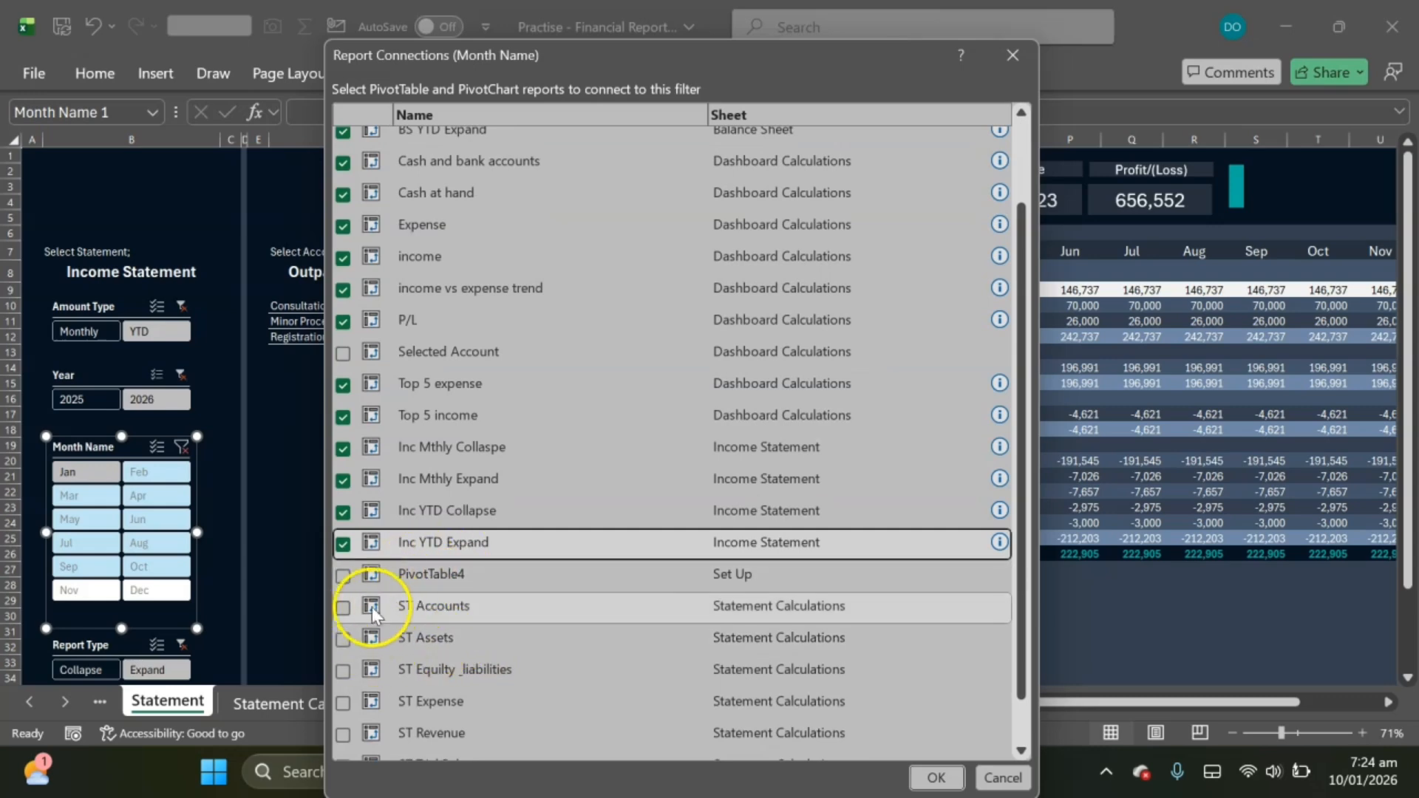
left_click(349, 609)
left_click(343, 639)
left_click(344, 668)
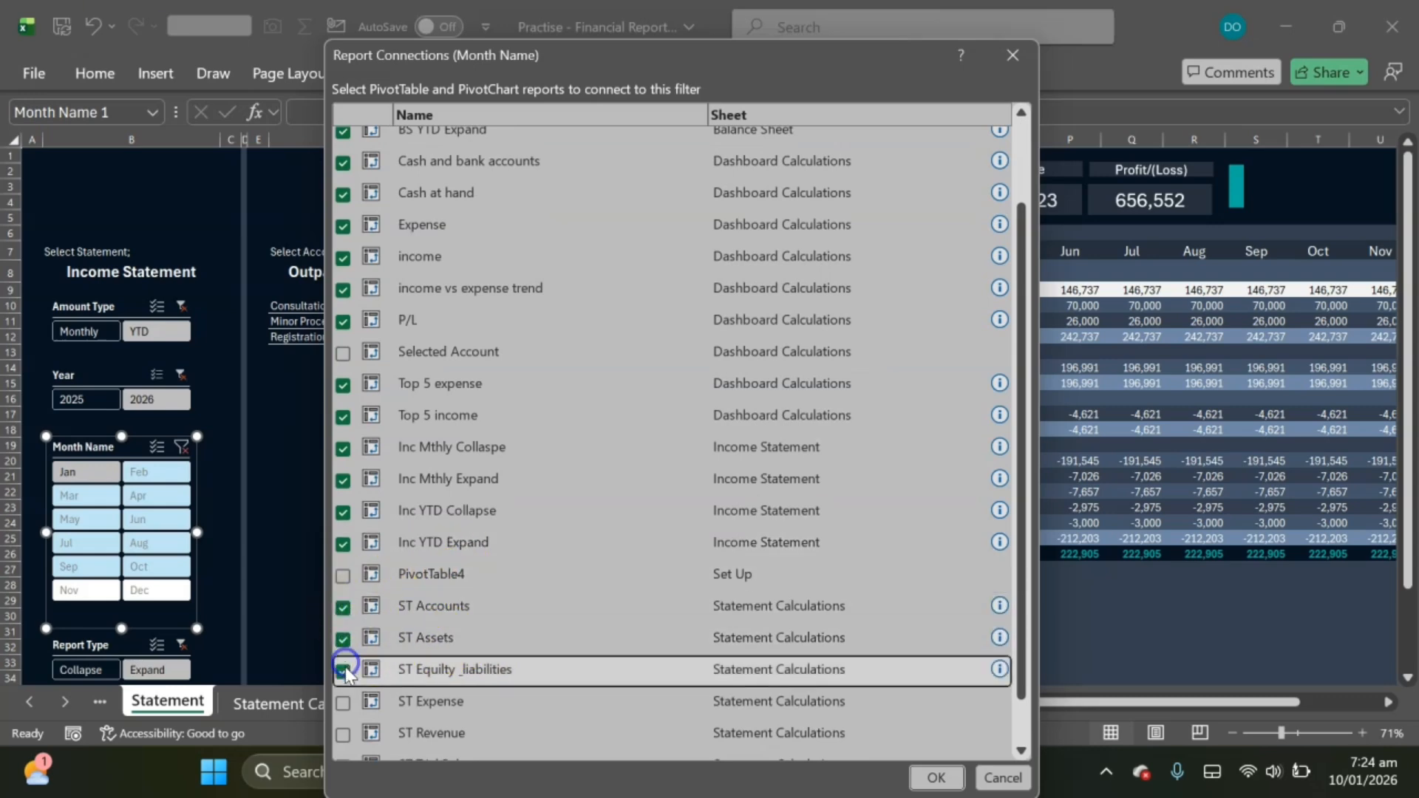
left_click(343, 699)
left_click(343, 733)
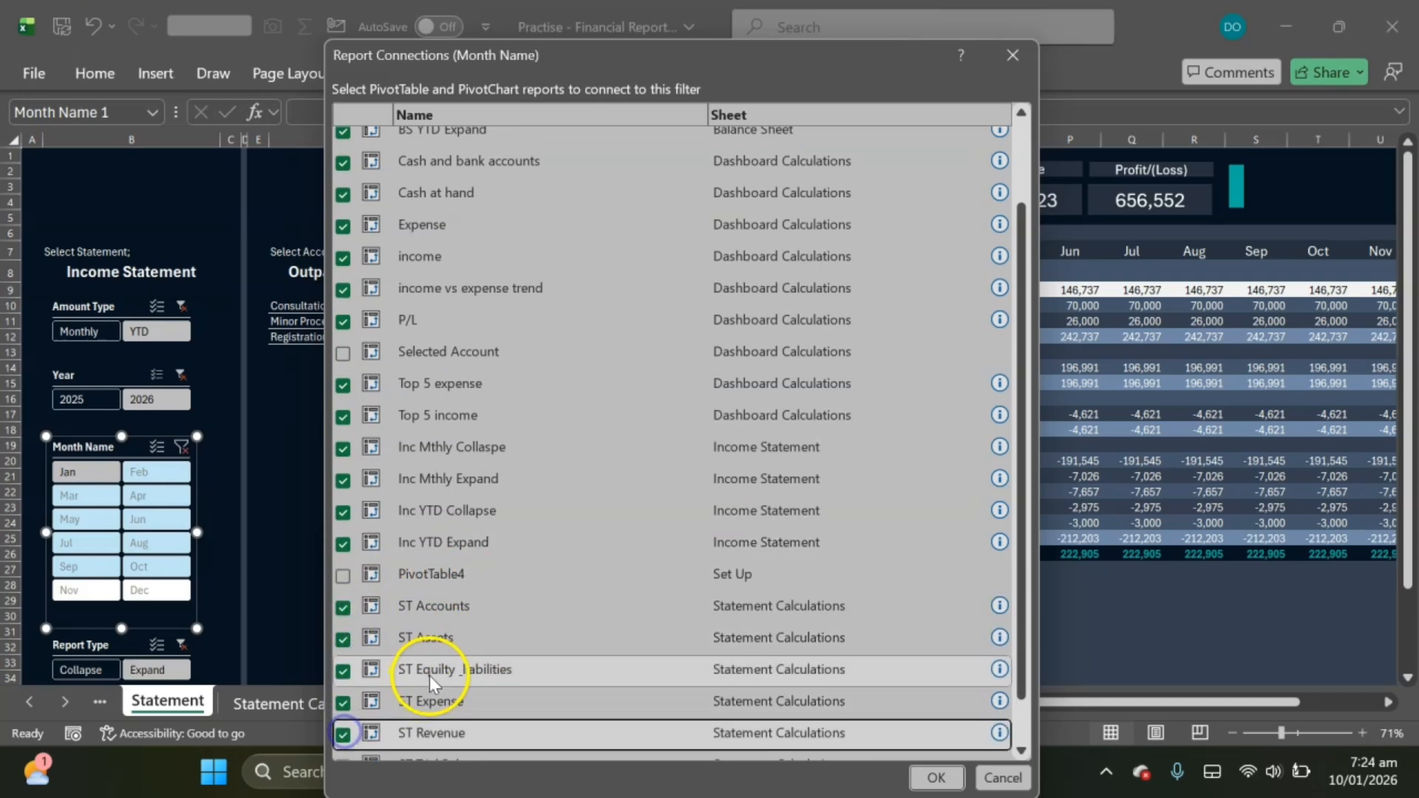
scroll(428, 675, "down", 1)
left_click(348, 712)
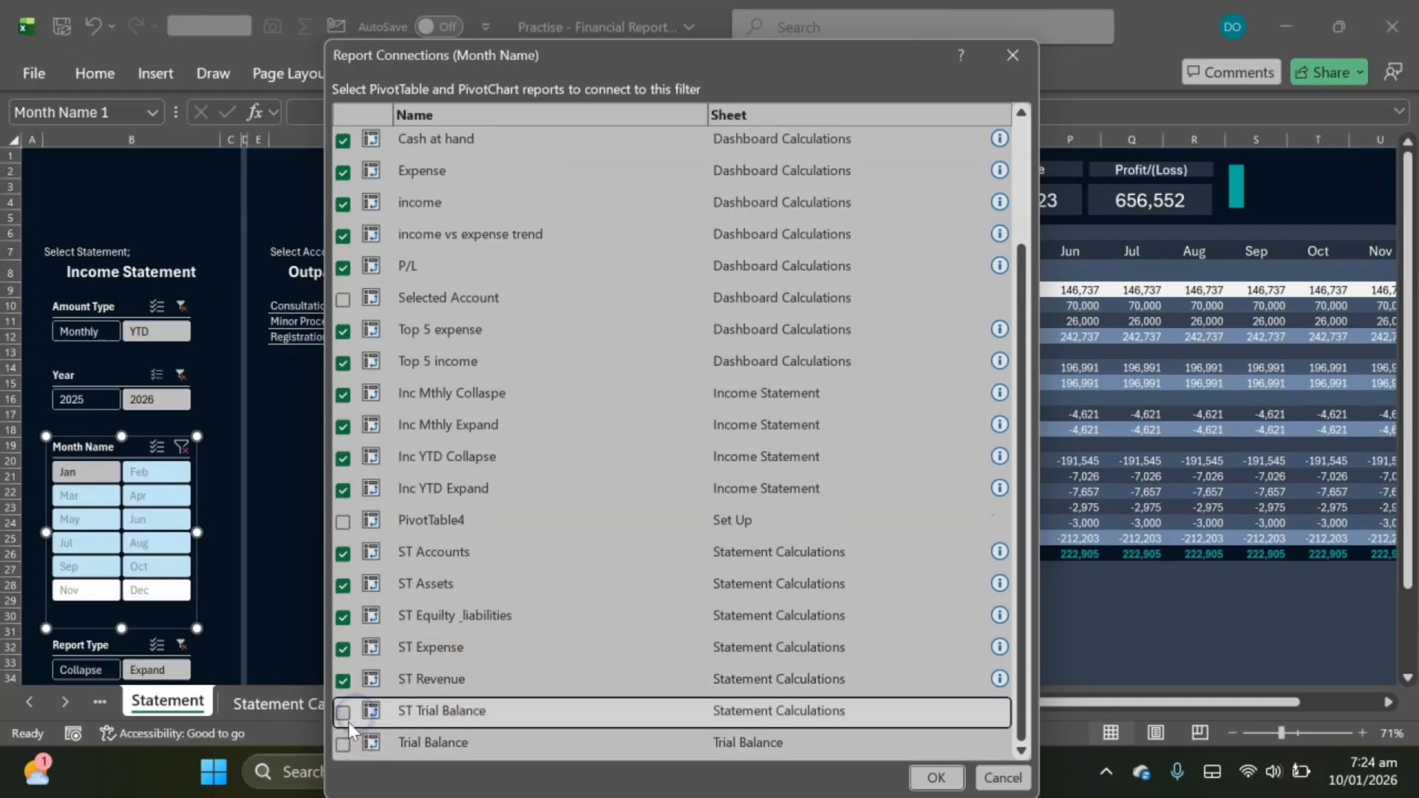
left_click(348, 744)
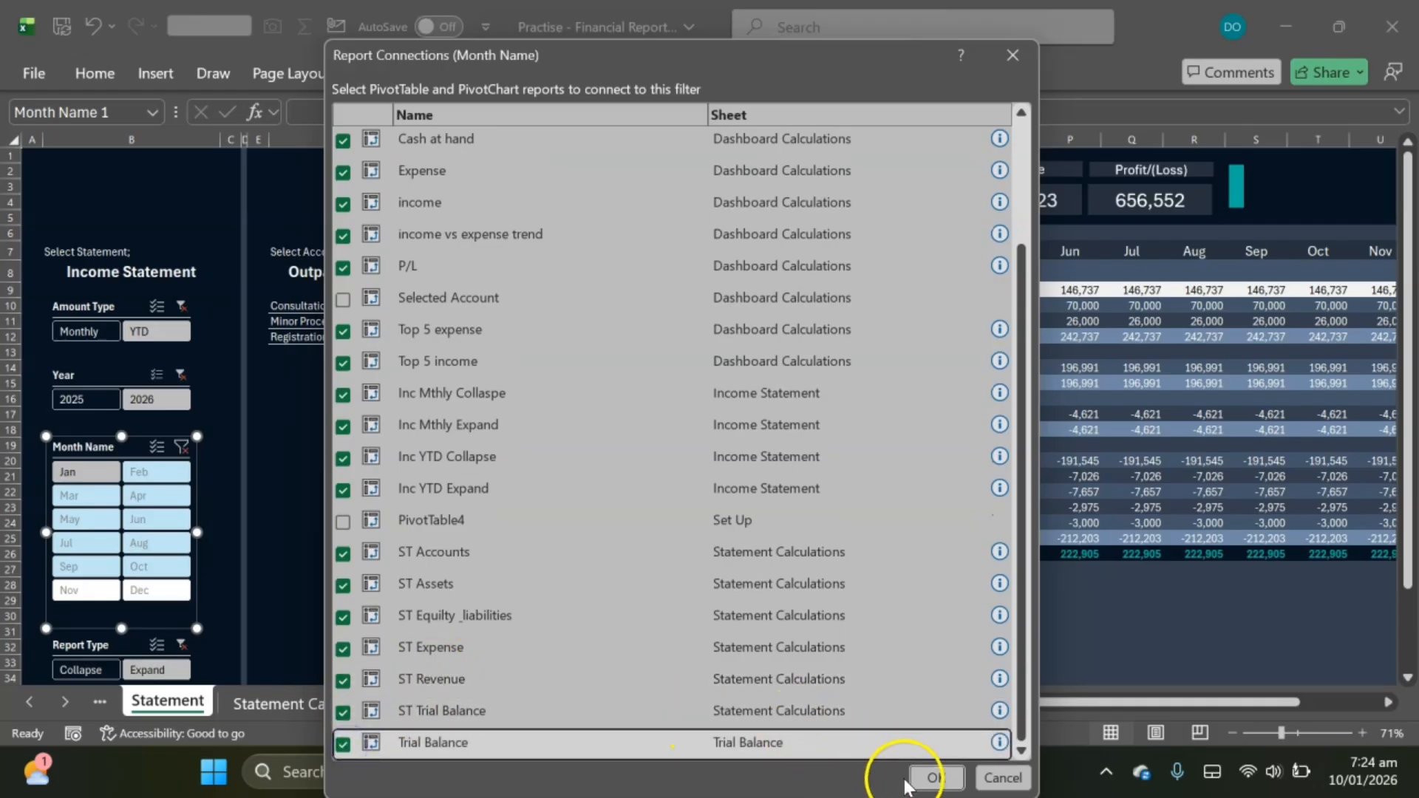
left_click(933, 777)
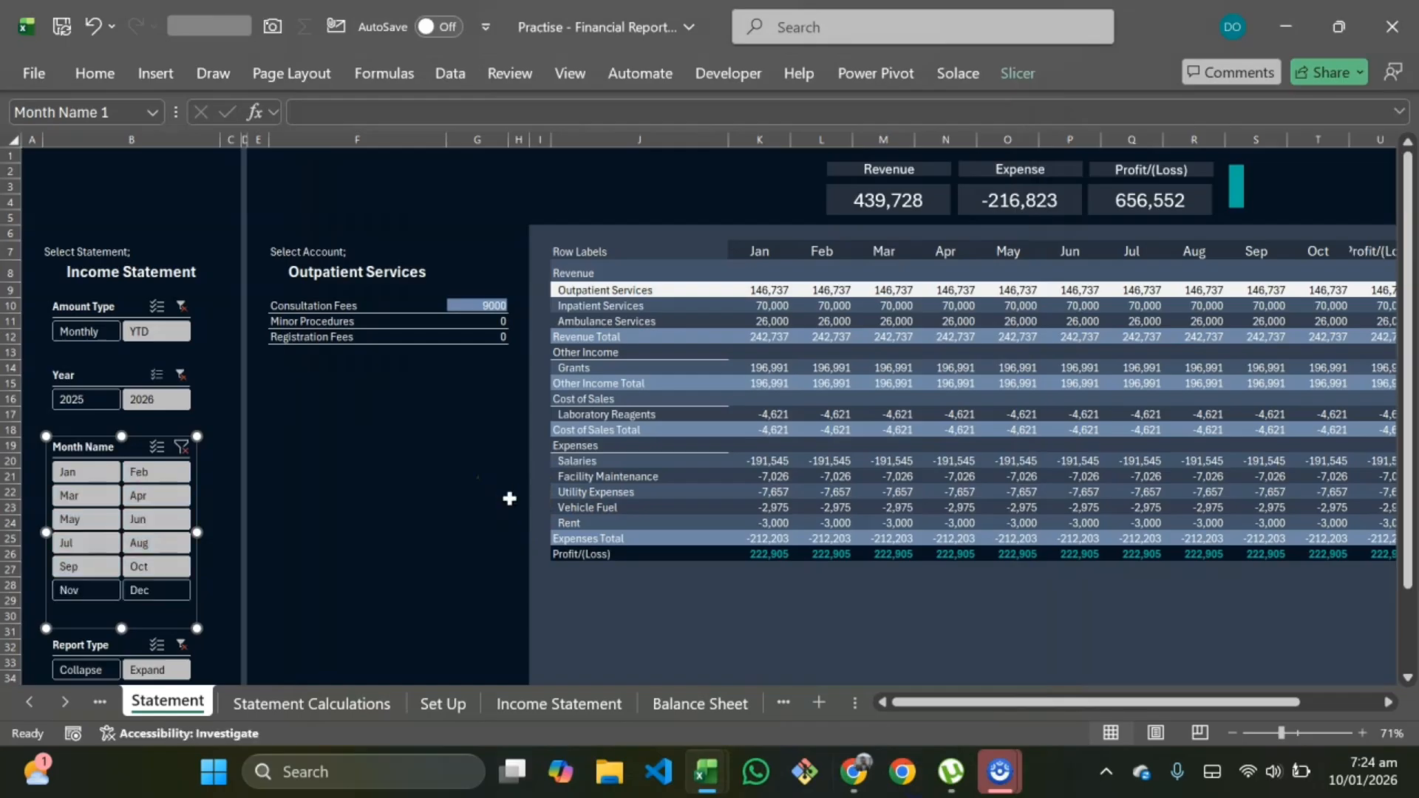
Step: Examine the pivot tables and the Month Name column on the Statement Calculations sheet
left_click(306, 703)
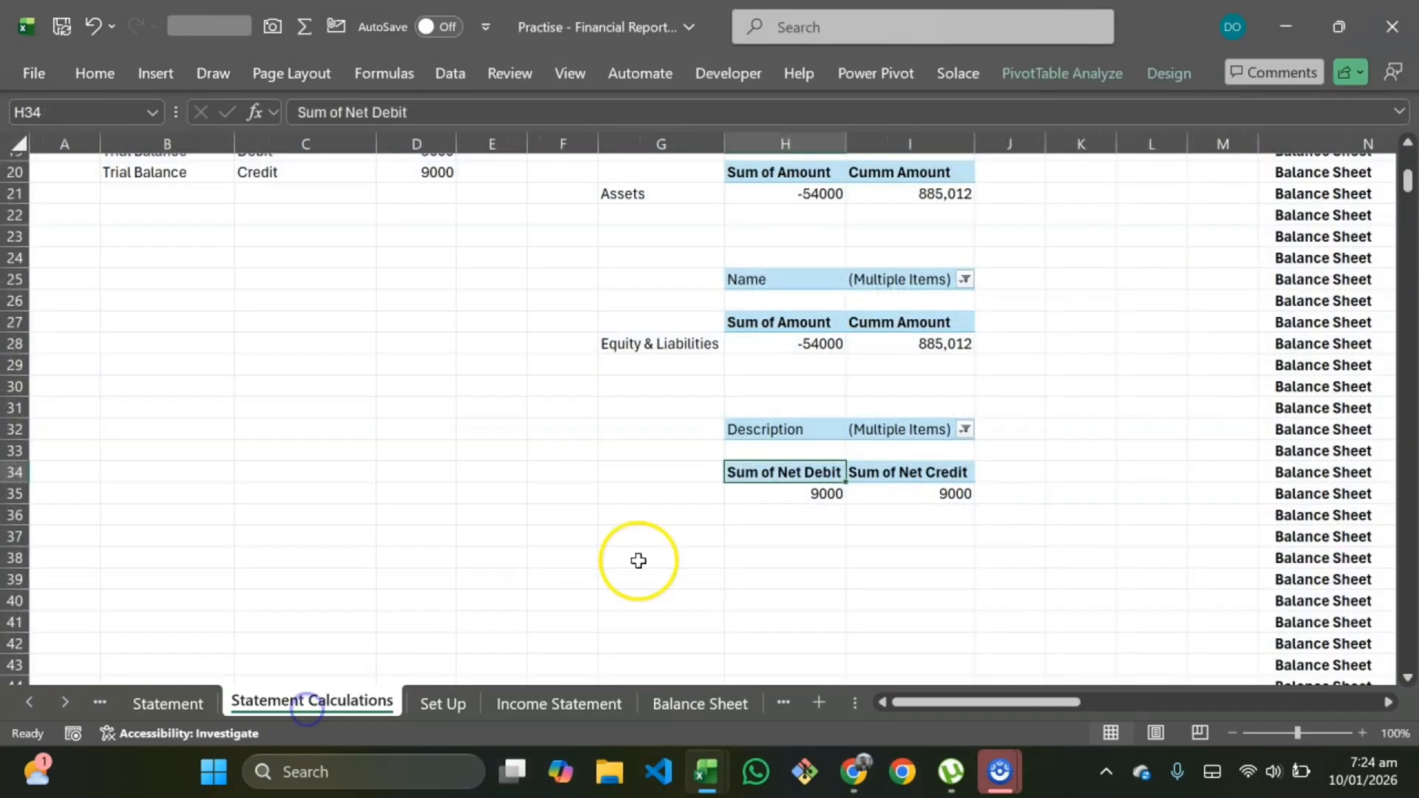
scroll(1215, 411, "right", 8)
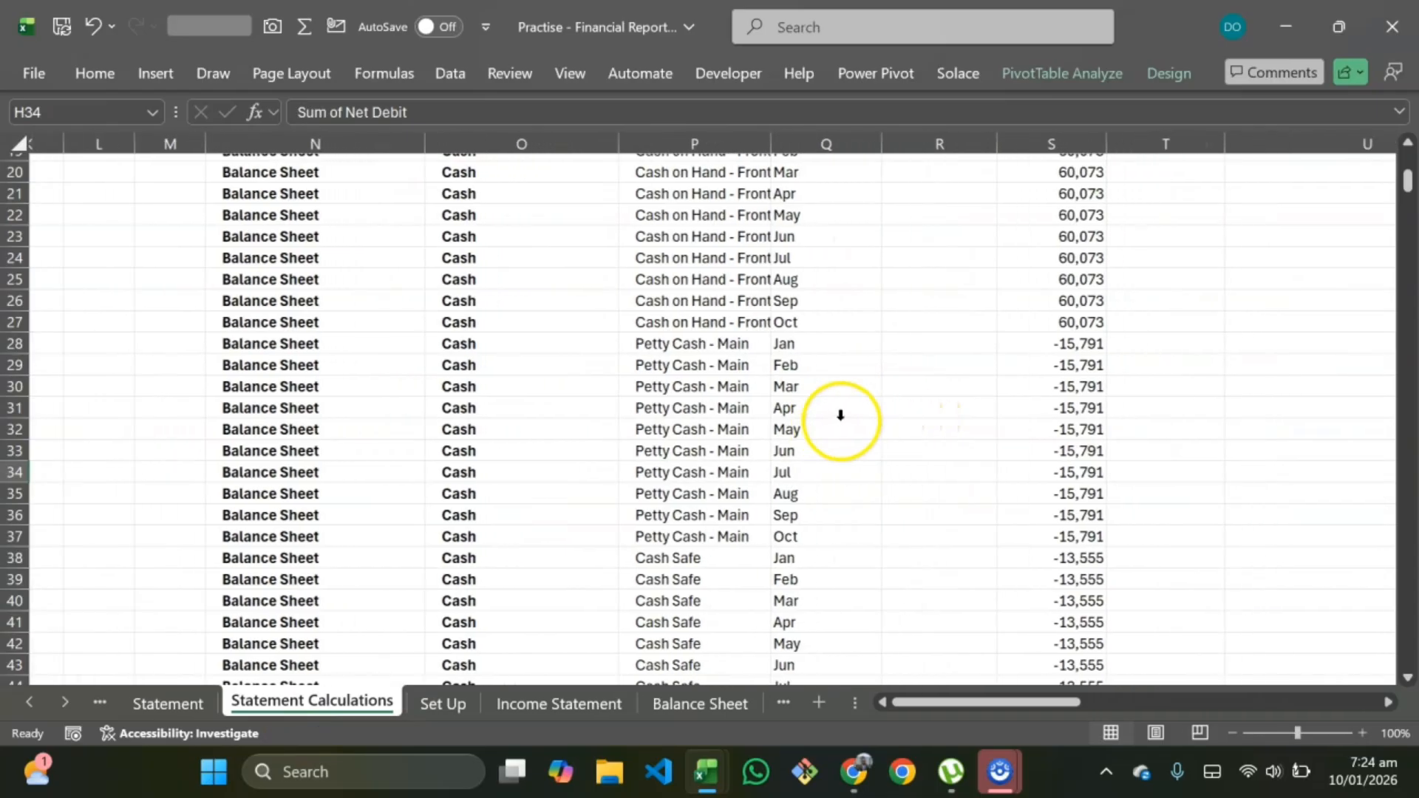
scroll(812, 406, "up", 7)
scroll(801, 281, "down", 1)
left_click(812, 144)
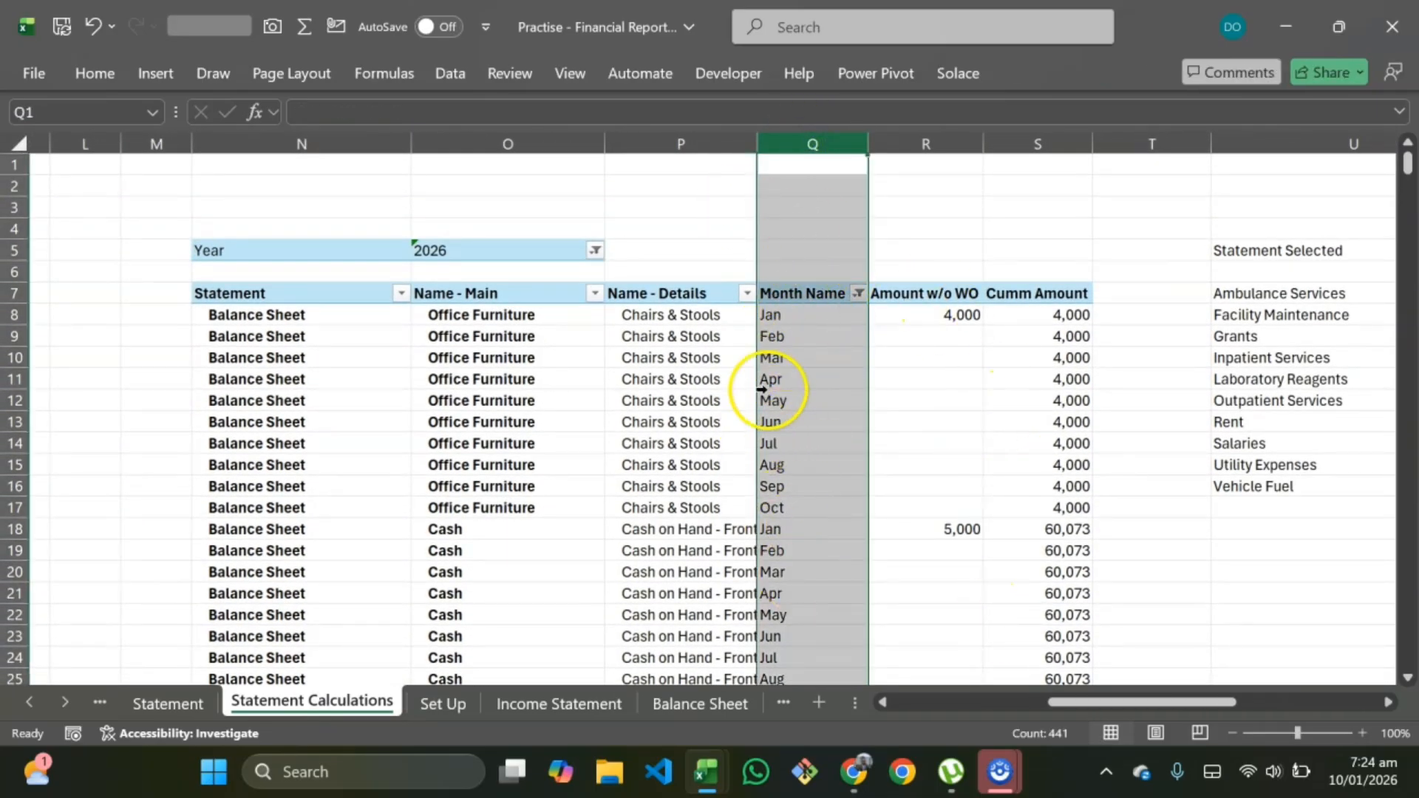
left_click(182, 704)
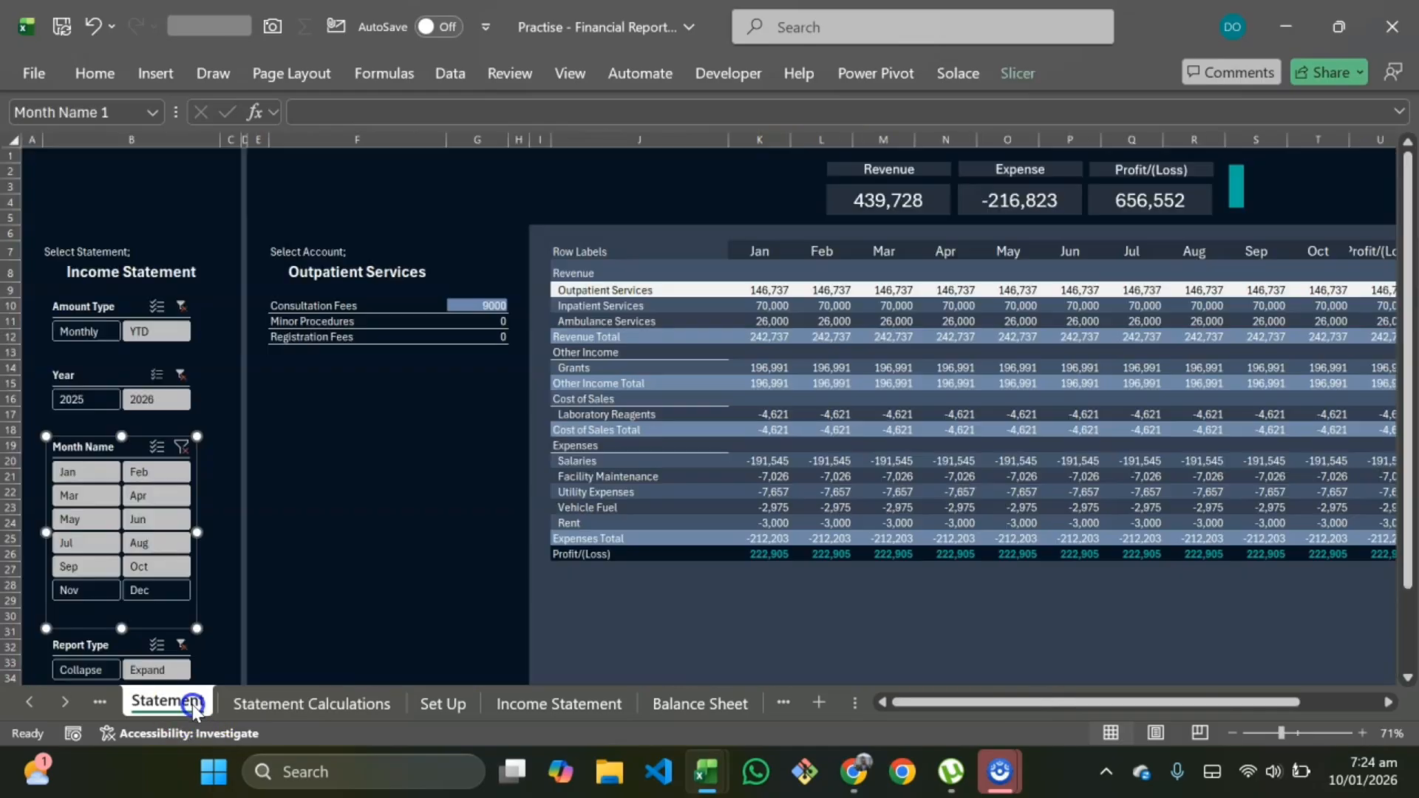
Step: Test the Statement sheet by selecting Jan and Feb in the Month Name slicer and switching Report Type between Collapse and Expand
left_click(406, 482)
left_click(74, 472)
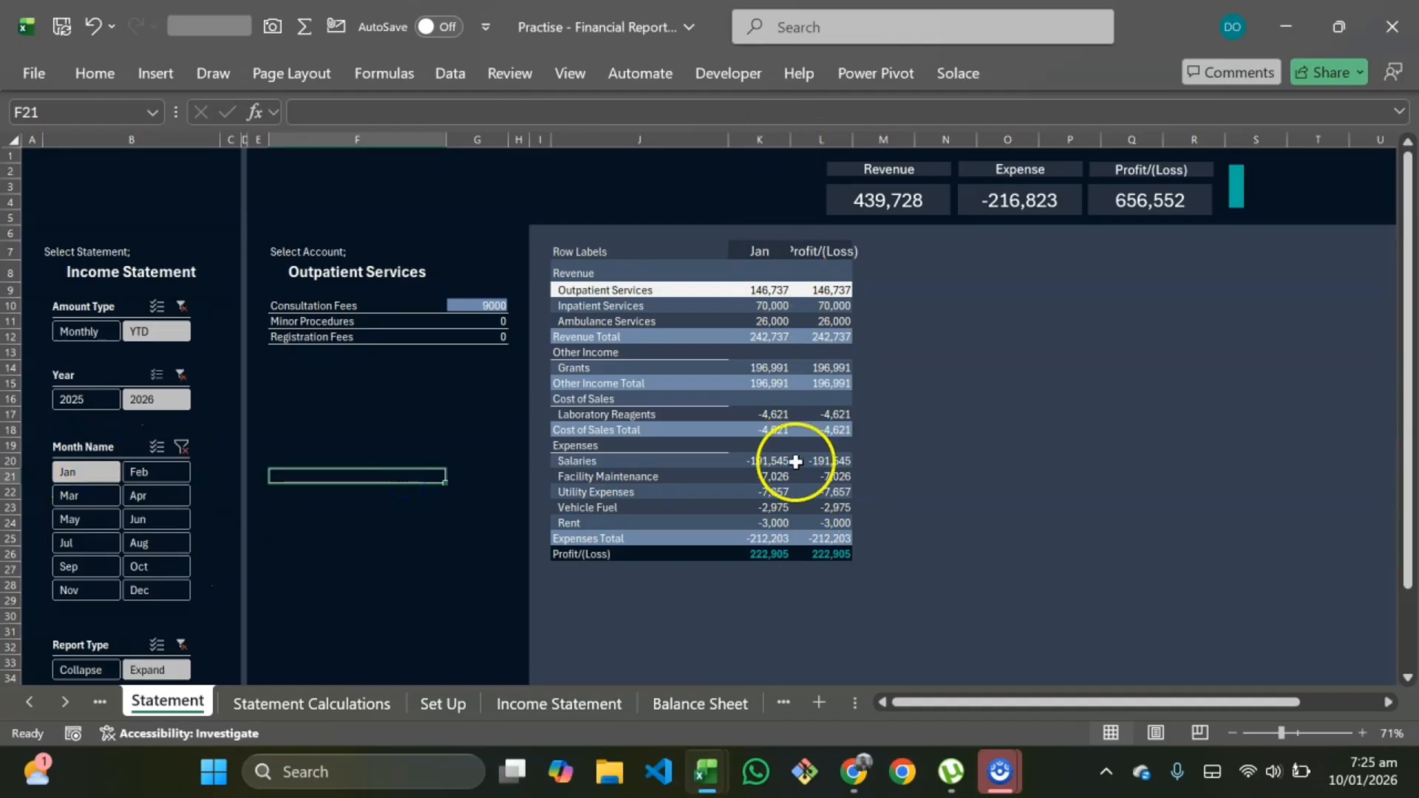
left_click(170, 477)
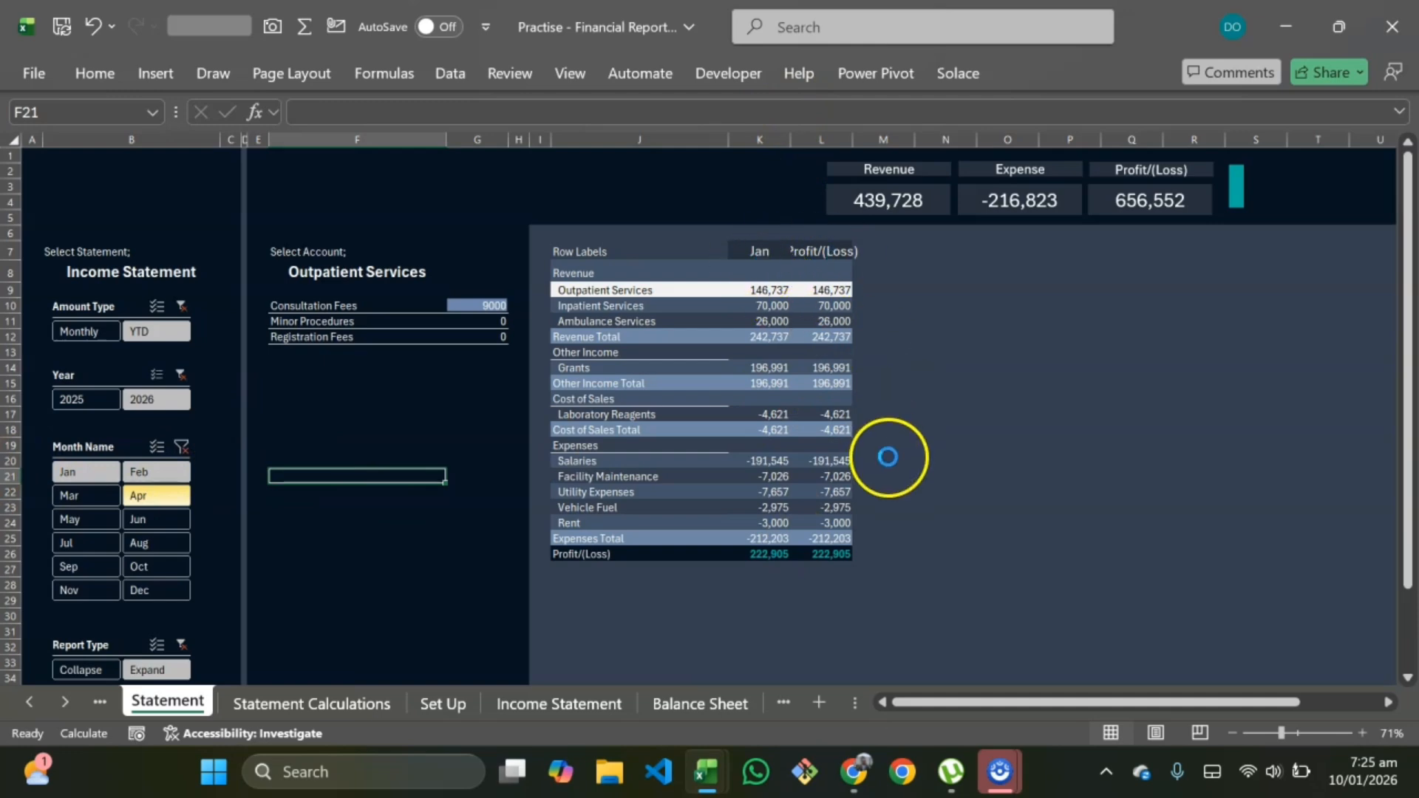
scroll(850, 452, "down", 2)
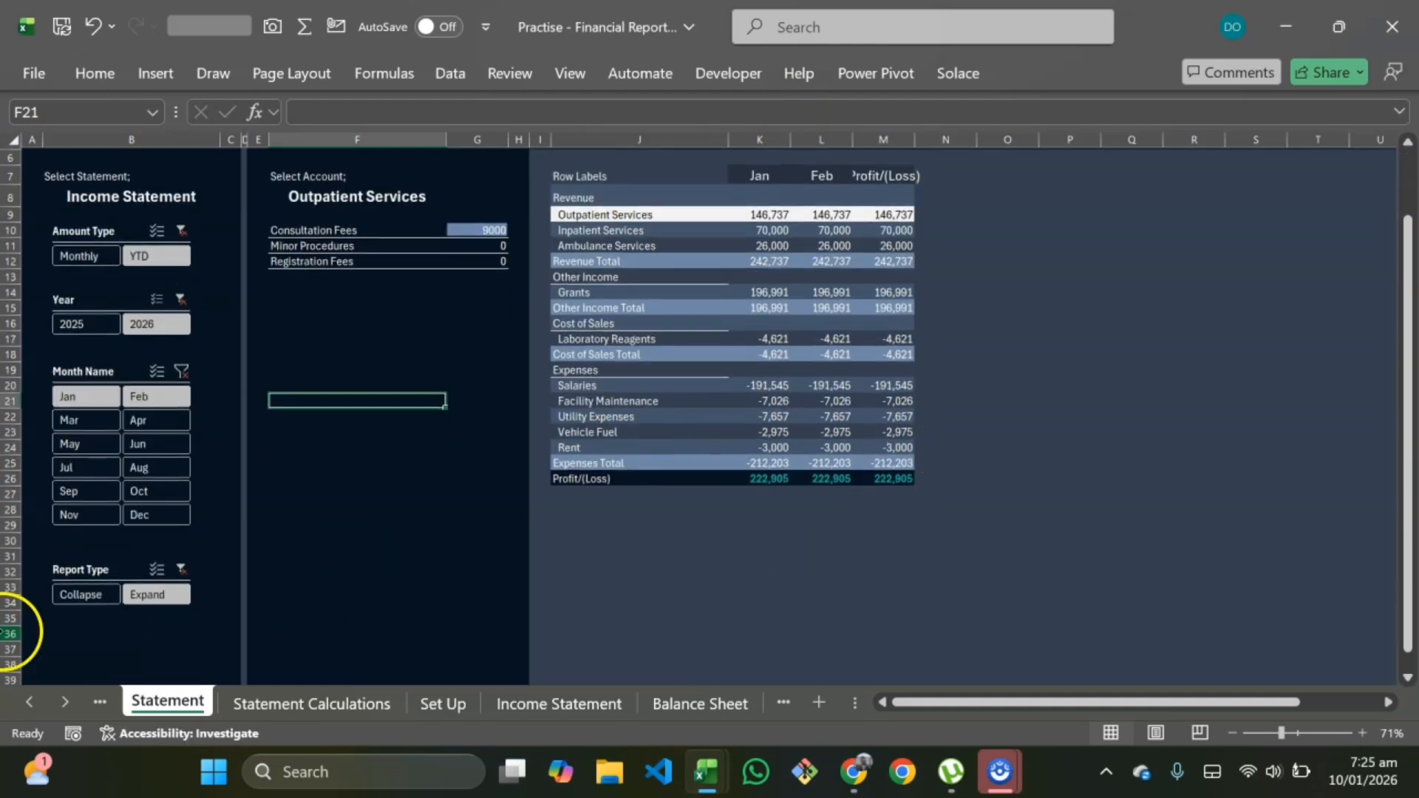
left_click(97, 595)
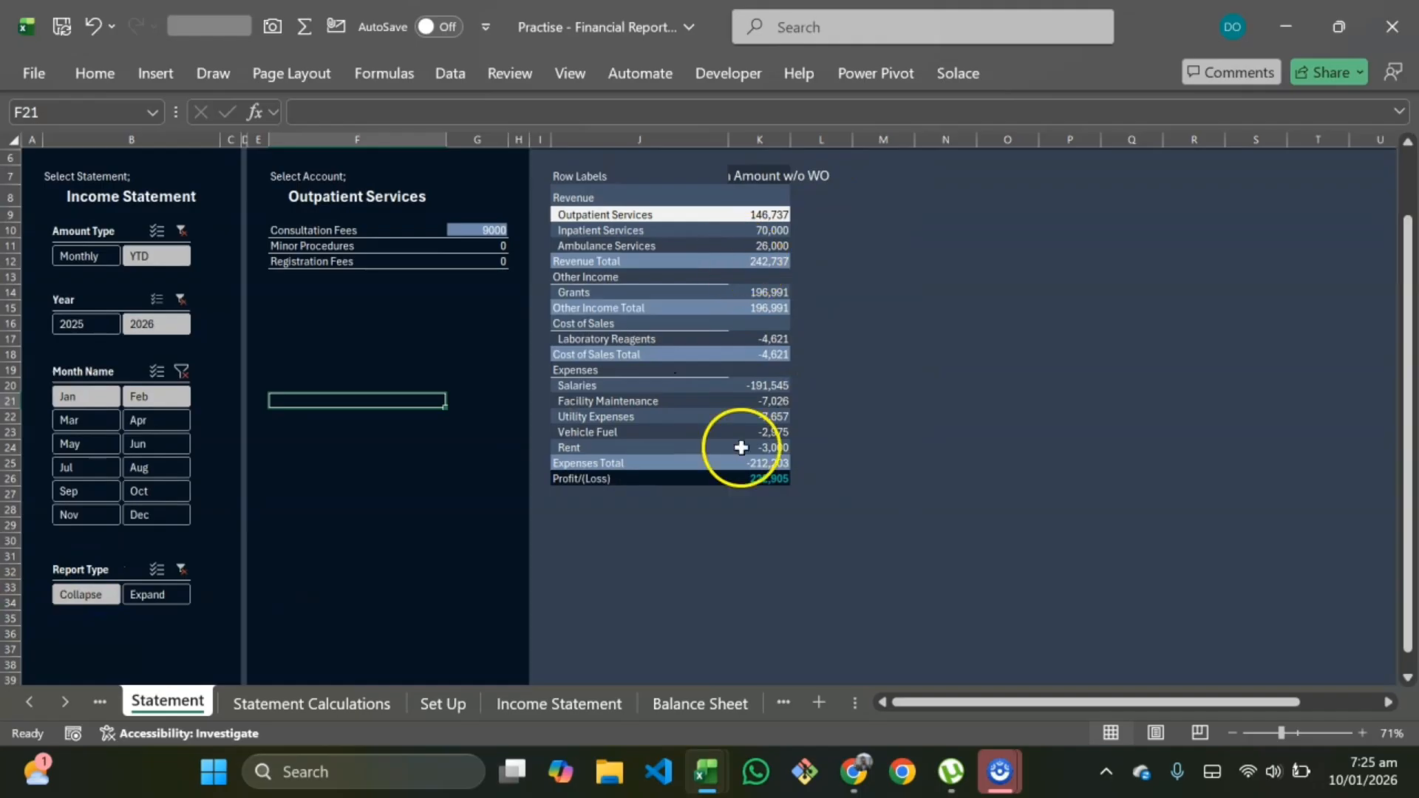
left_click(145, 595)
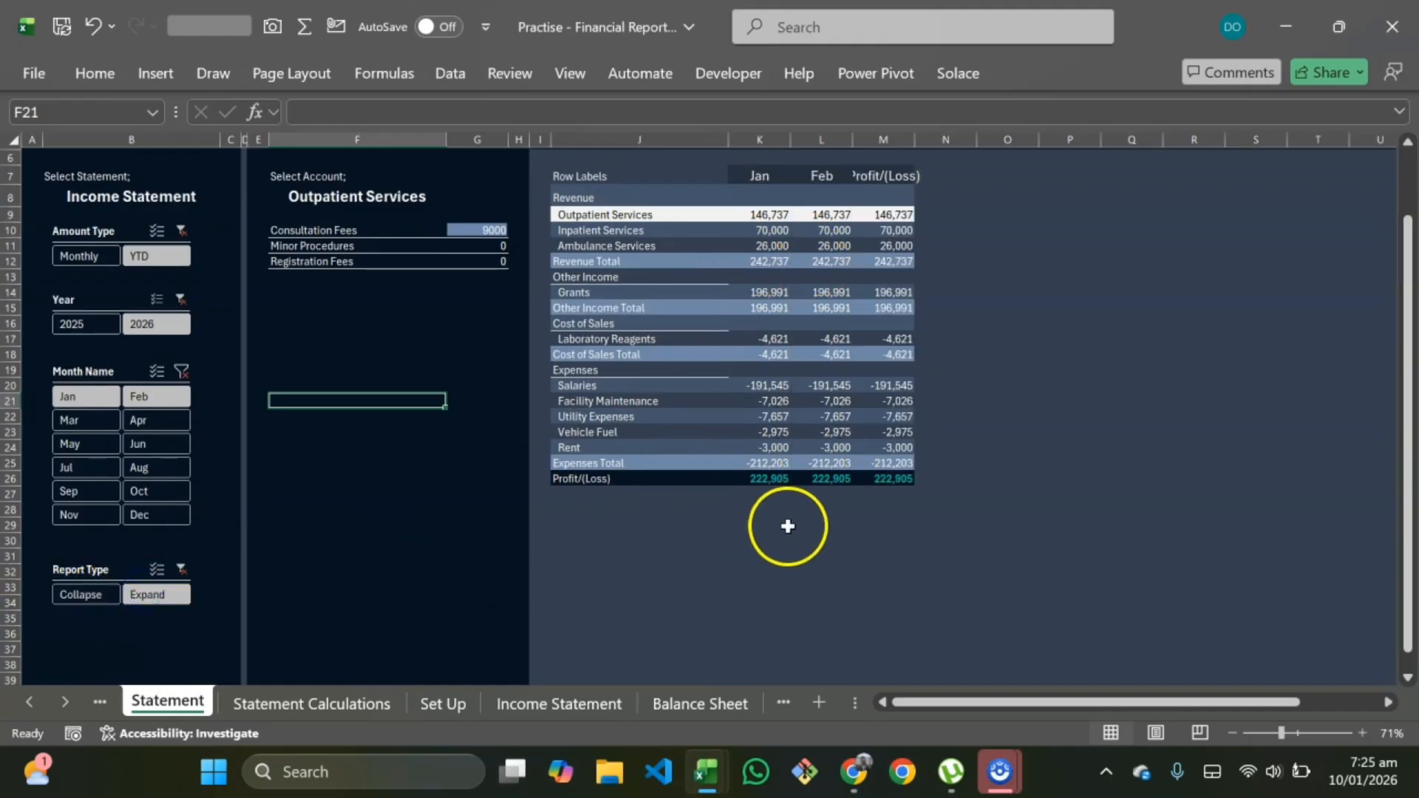
scroll(807, 427, "up", 2)
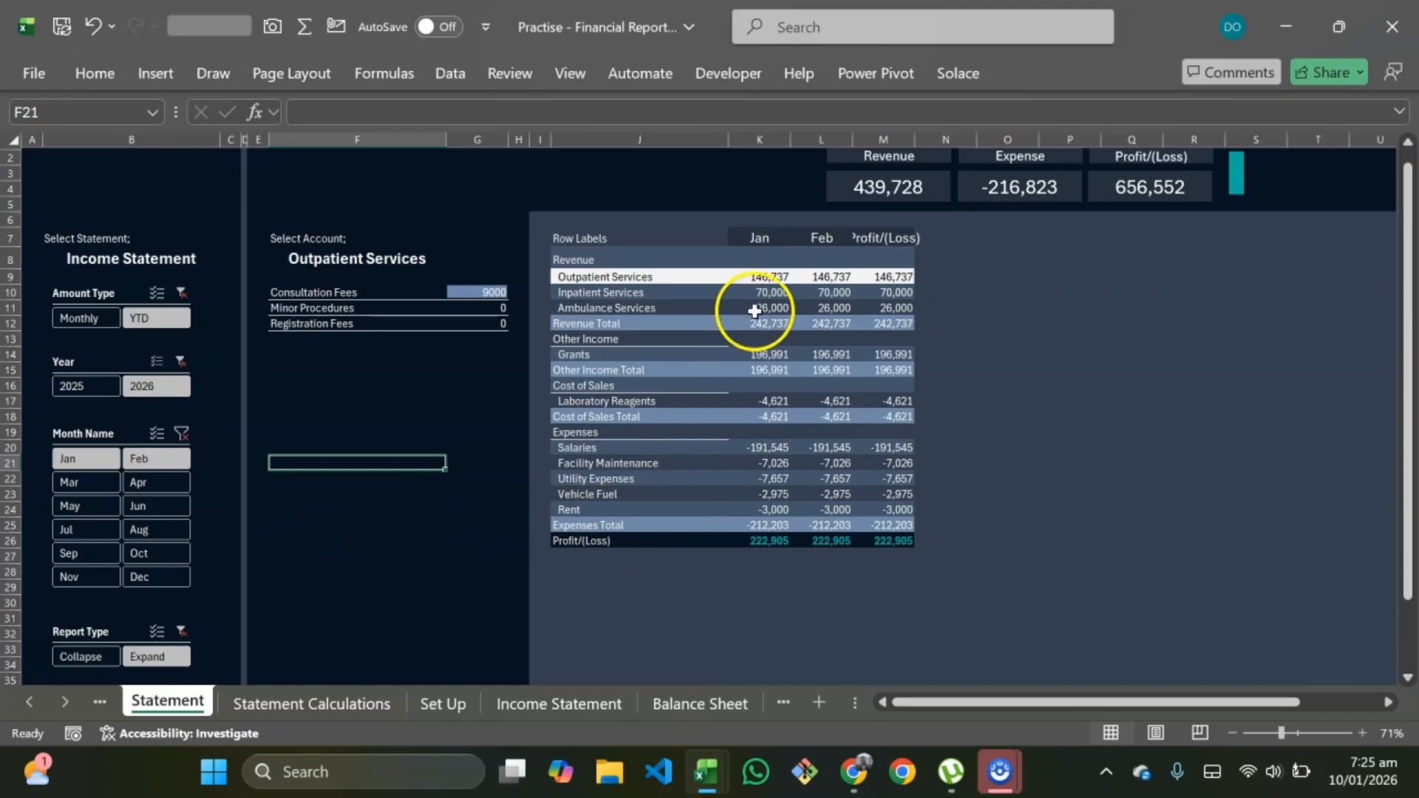
left_click(759, 139)
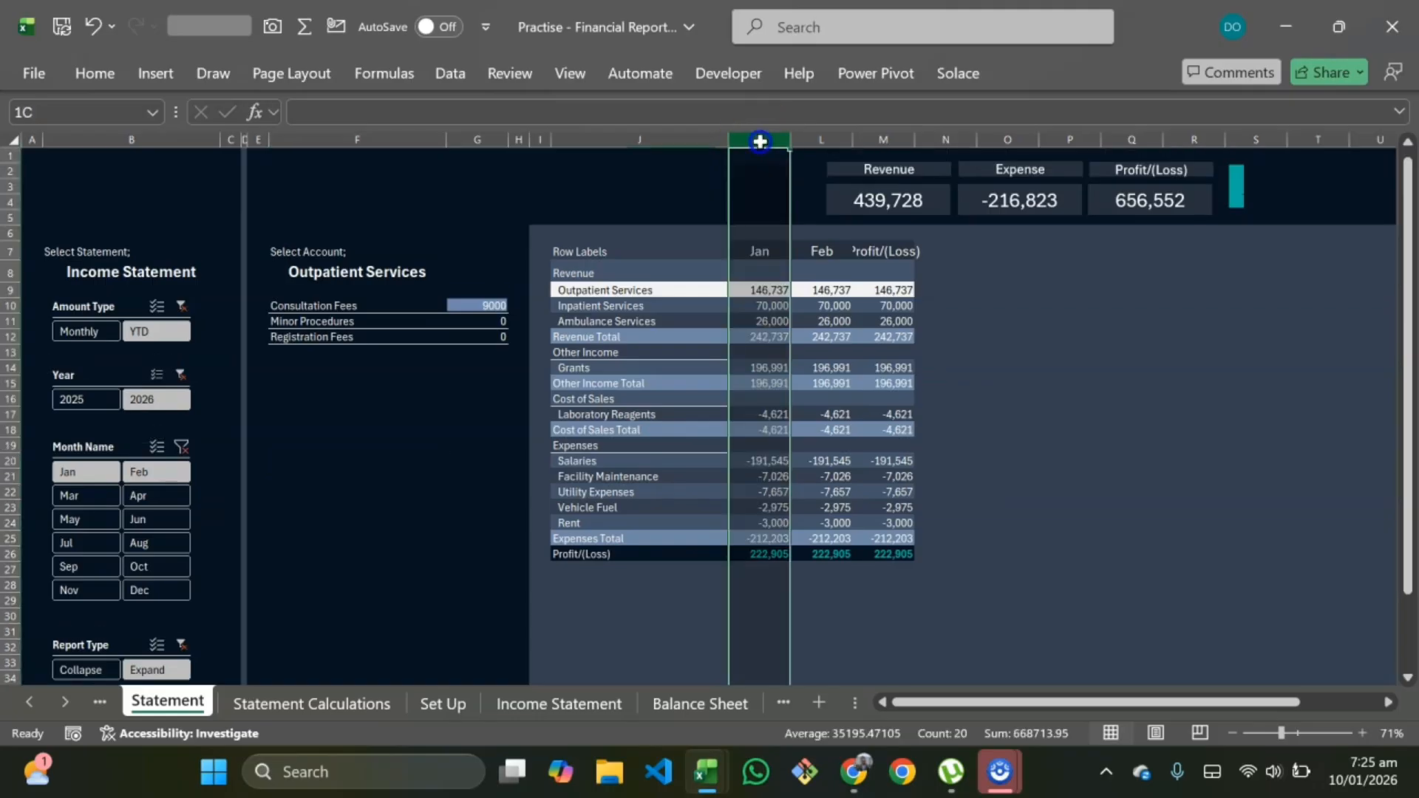
left_click(814, 133, "shift")
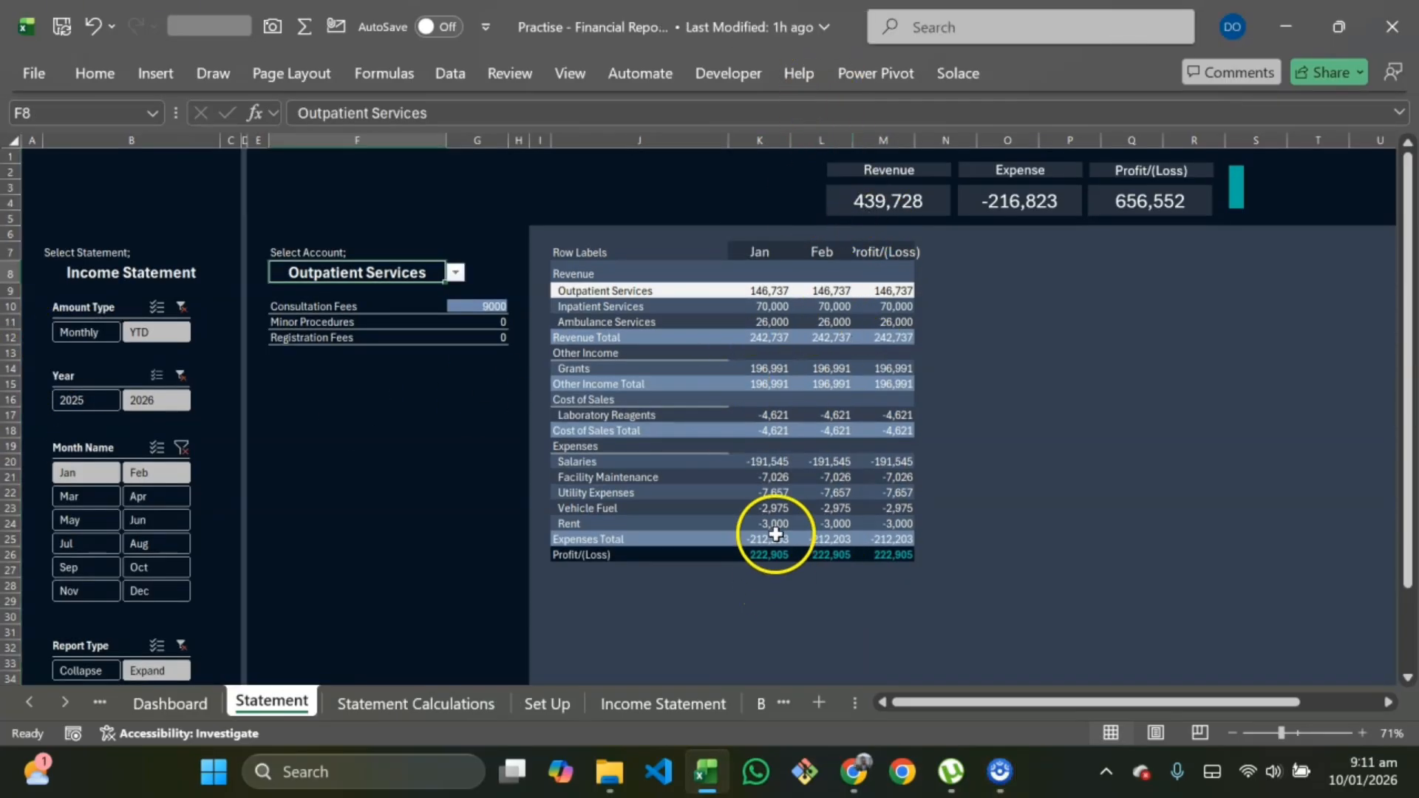
Step: Open Power Pivot's measure manager and copy the formula of the Cumm Amount w/o WO measure without changing it
left_click(869, 75)
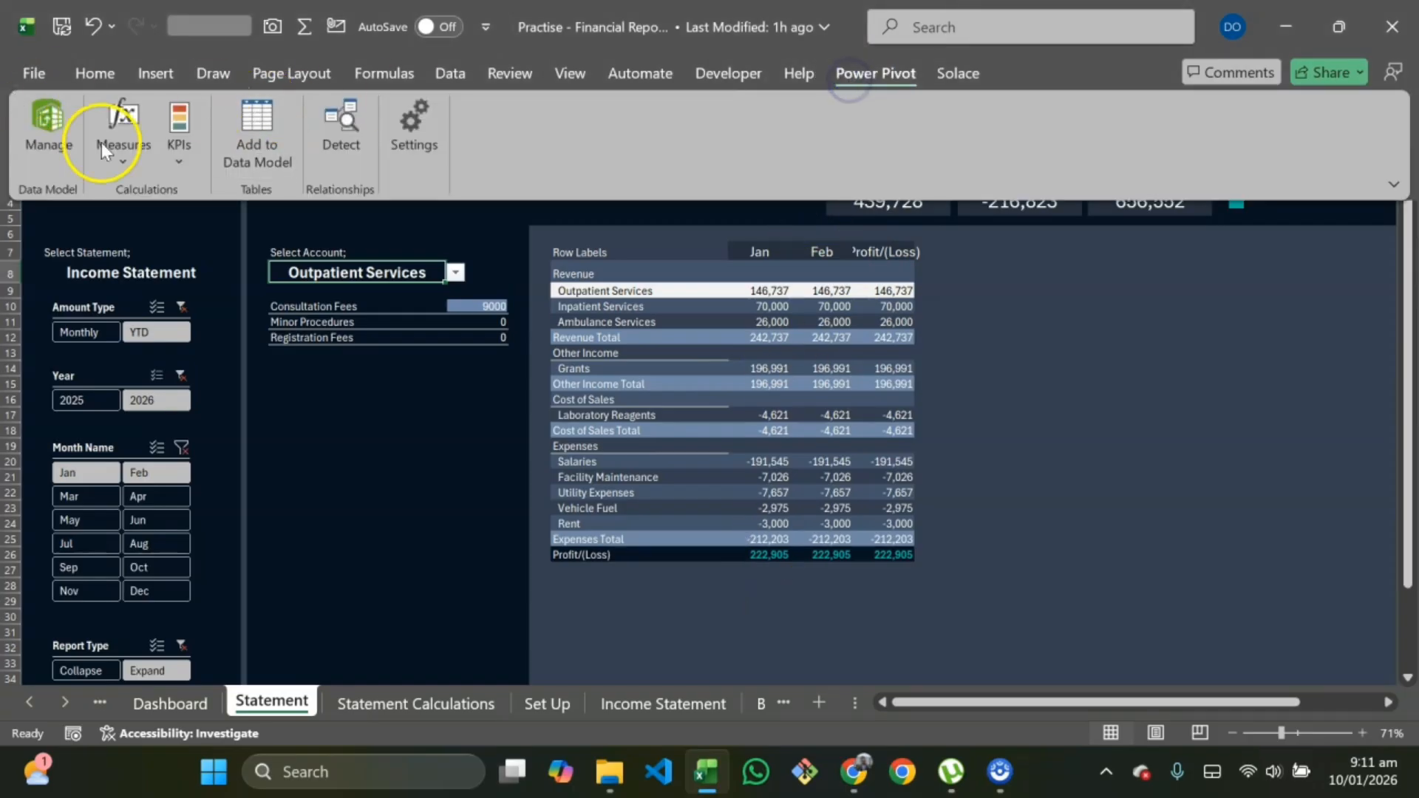
left_click(126, 155)
left_click(201, 229)
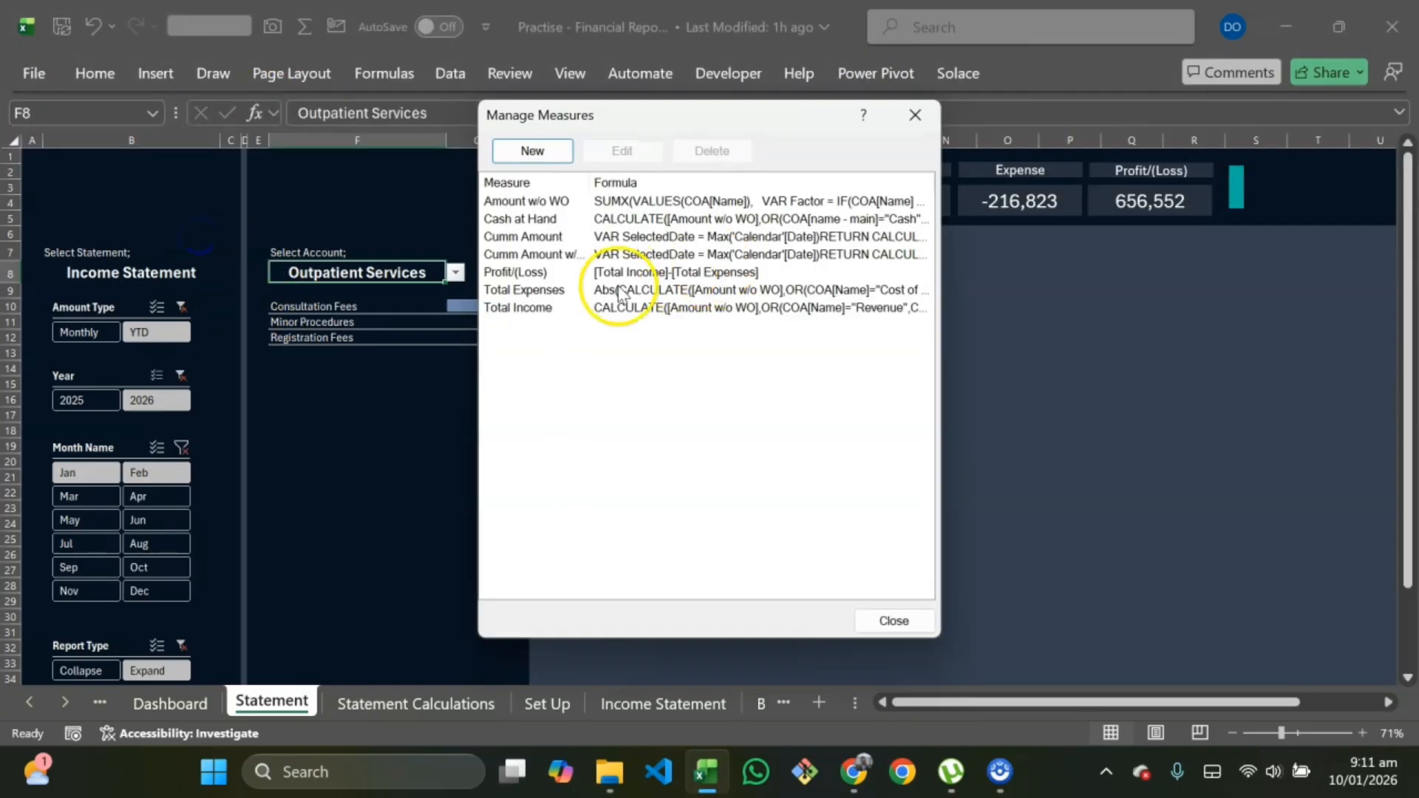
left_click(536, 254)
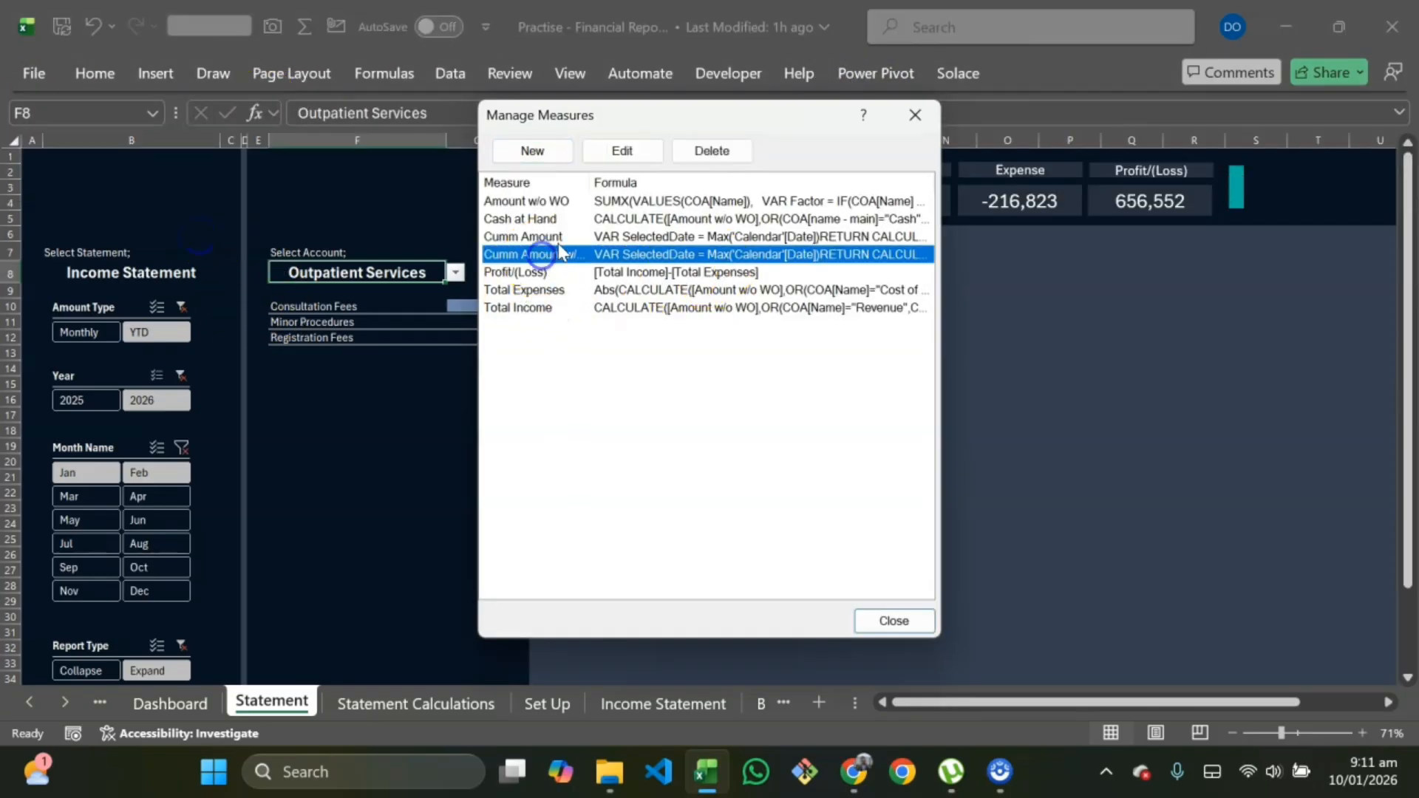
left_click(618, 153)
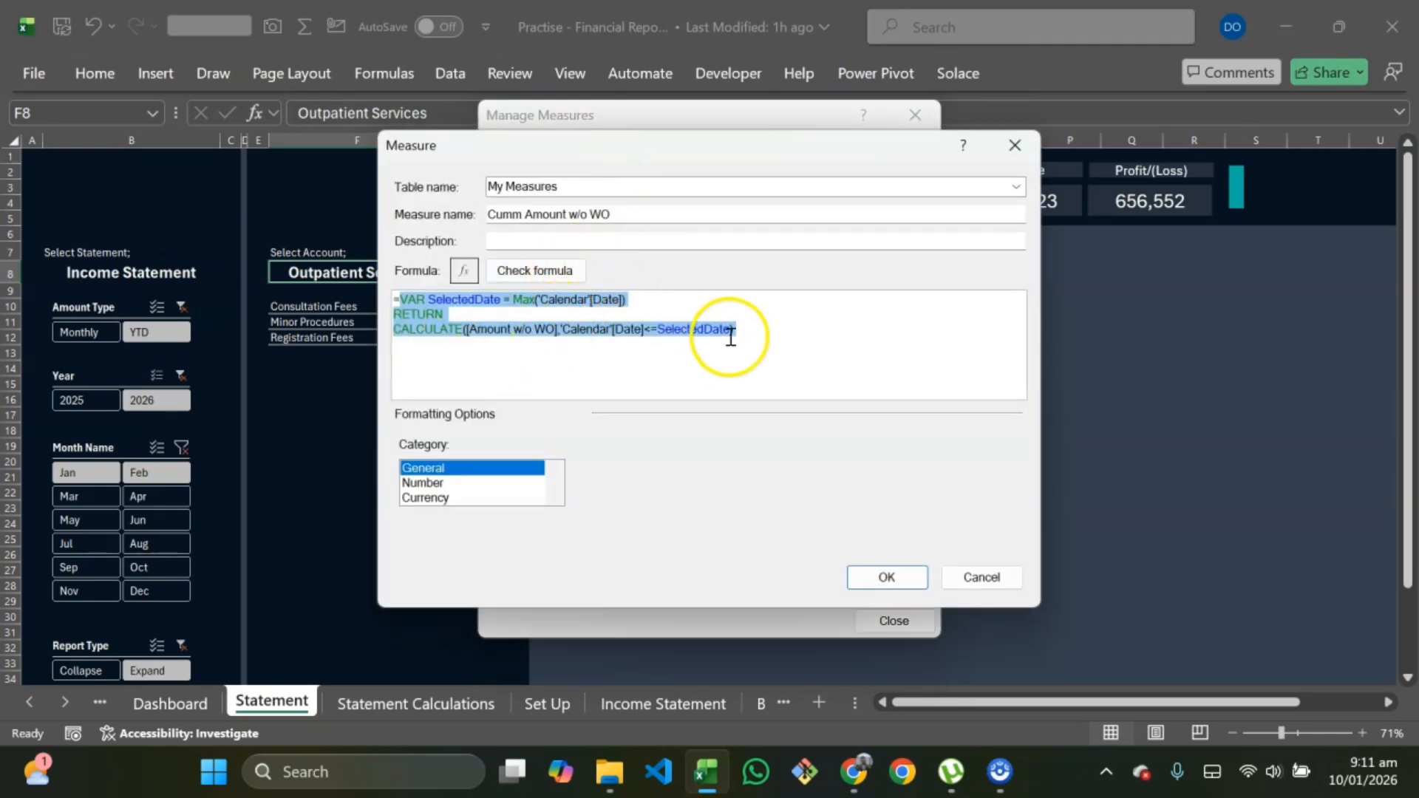
left_click_drag(737, 329, 379, 286)
key("ctrl+c")
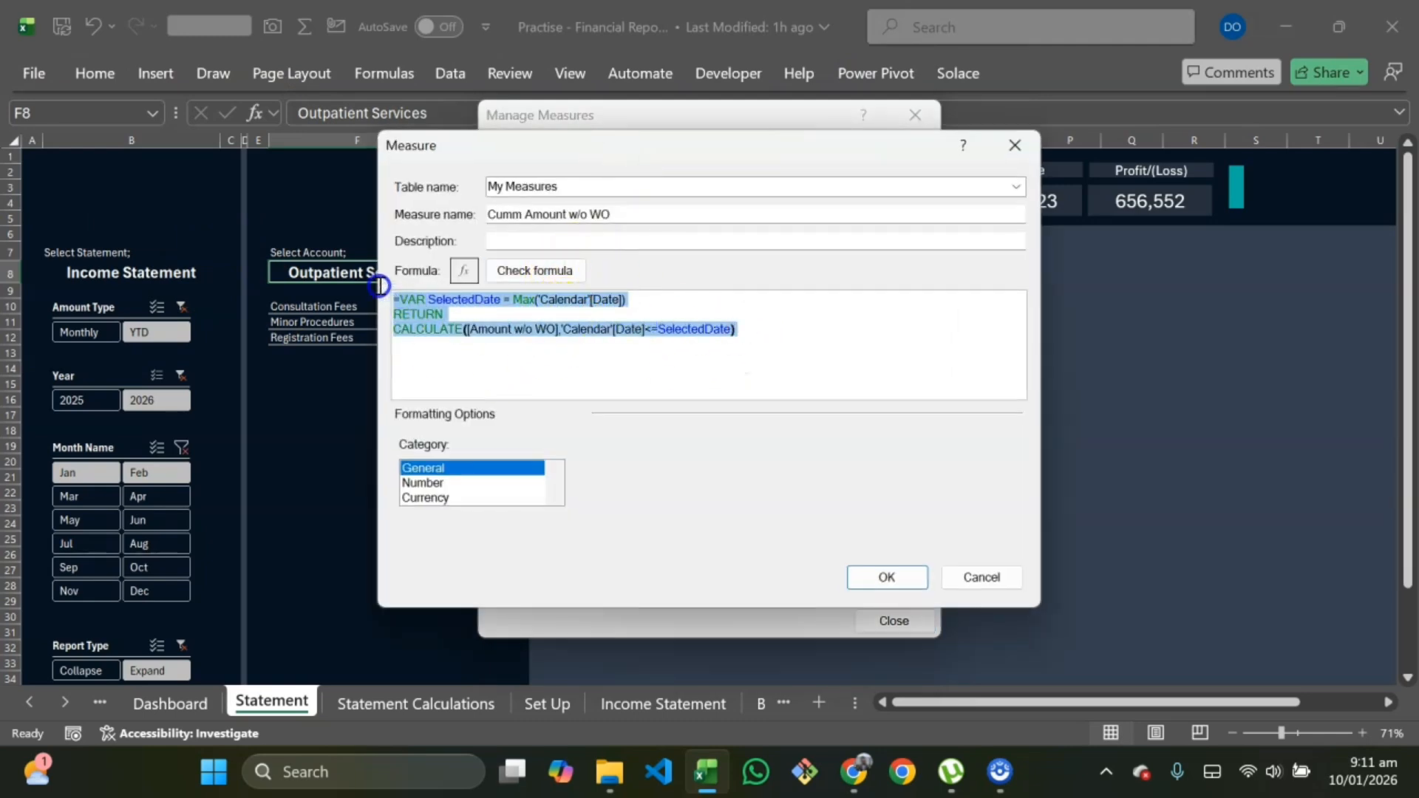
left_click(974, 578)
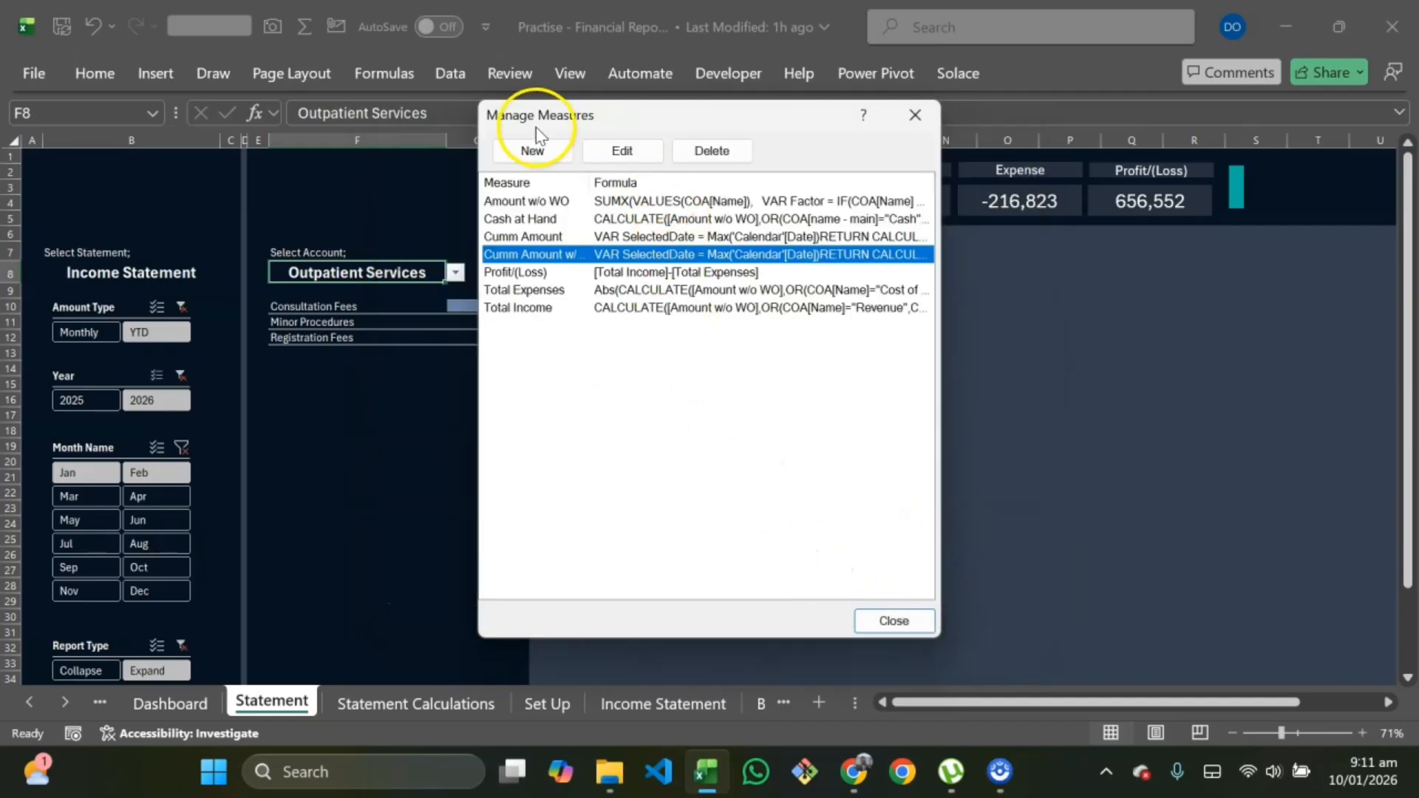
Step: Start a new measure in My Measures named SP CA w/o WO
left_click(535, 148)
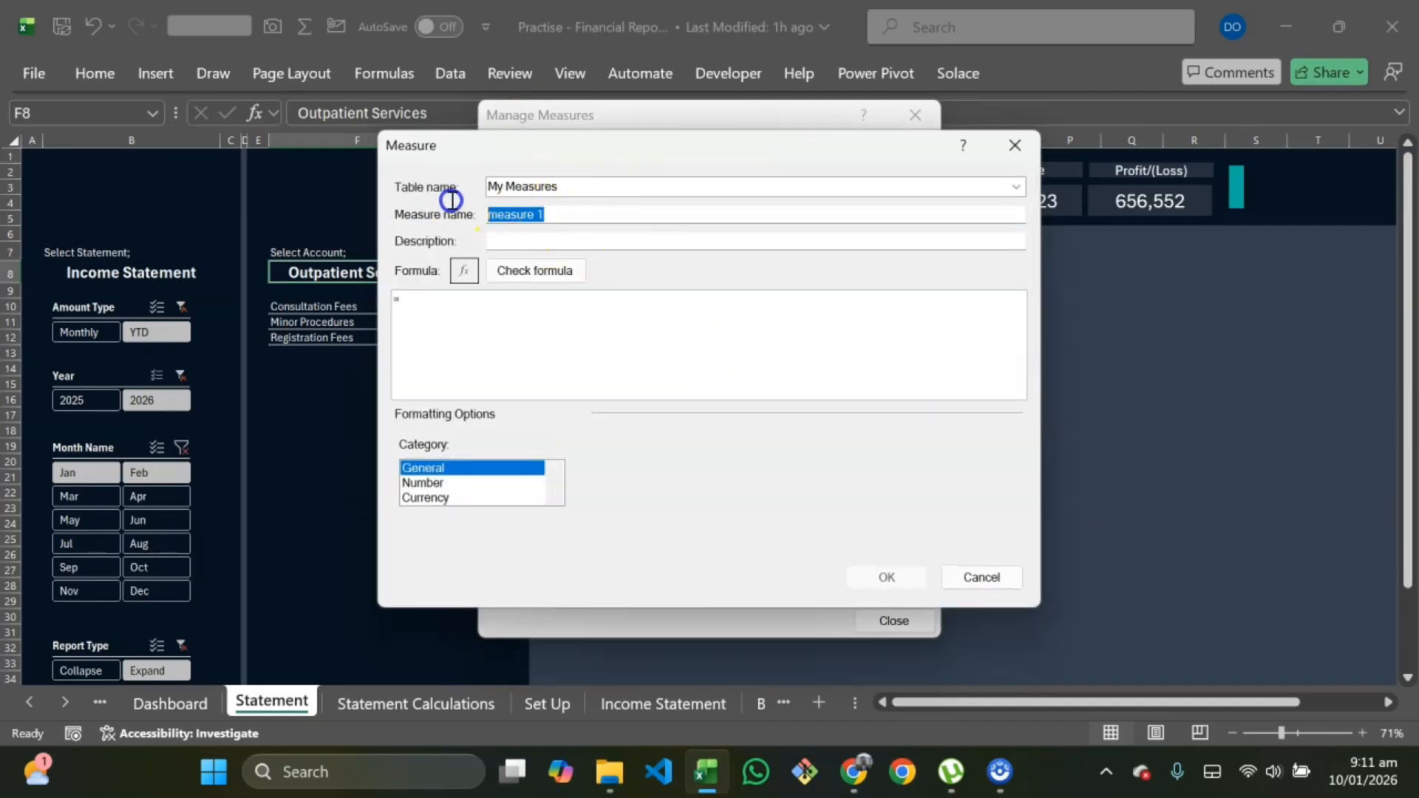
key("BackSpace")
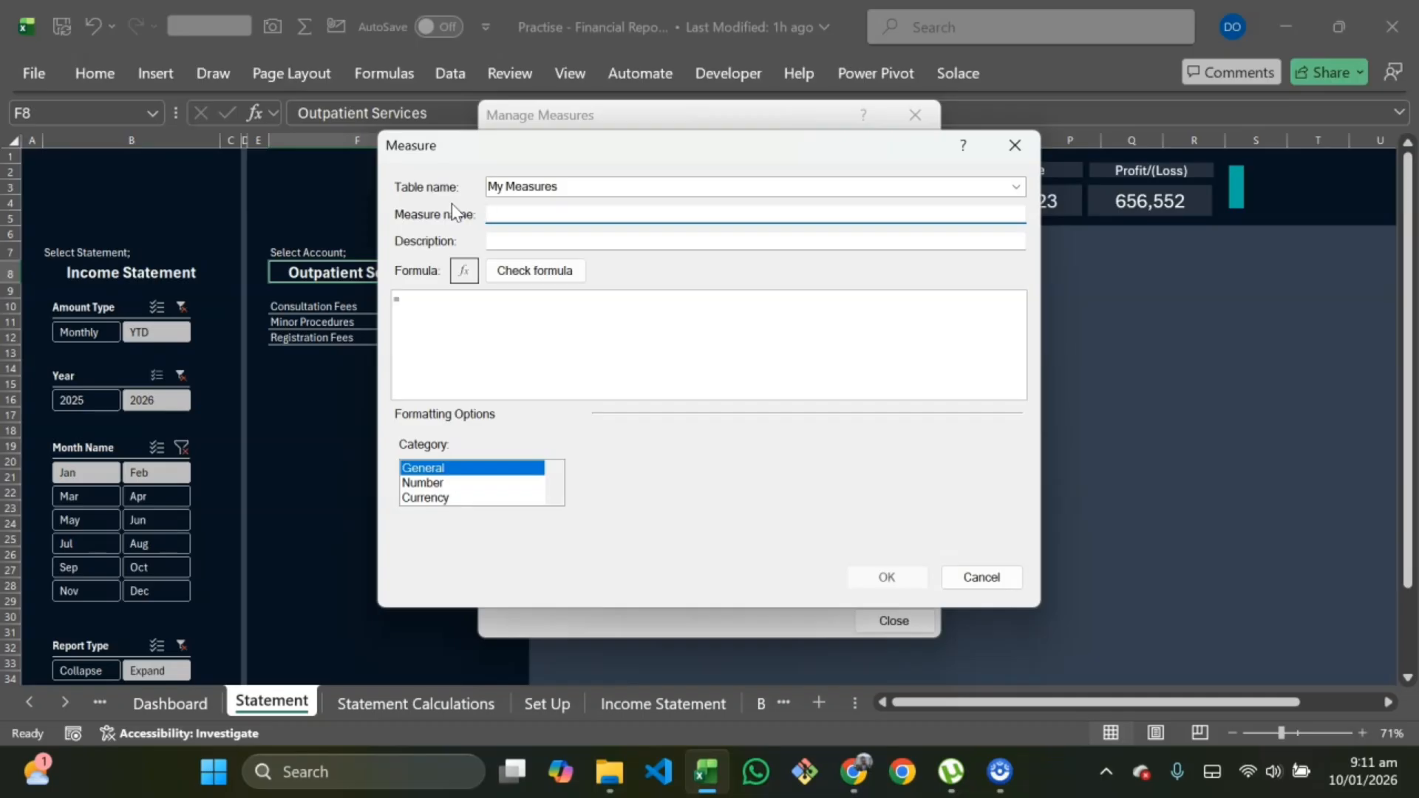
type("SP cUCA")
key("Caps_Lock")
type("w/")
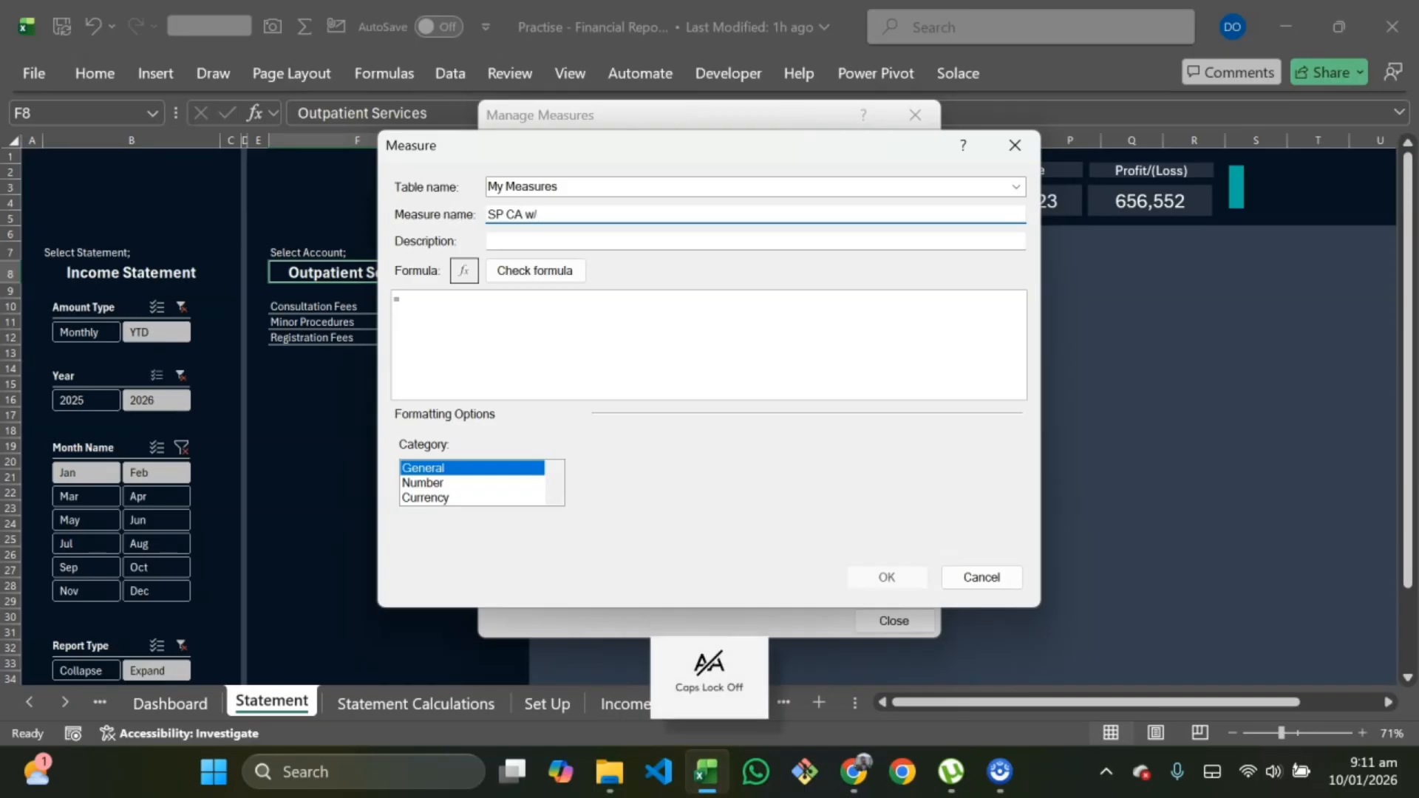
type("o WO")
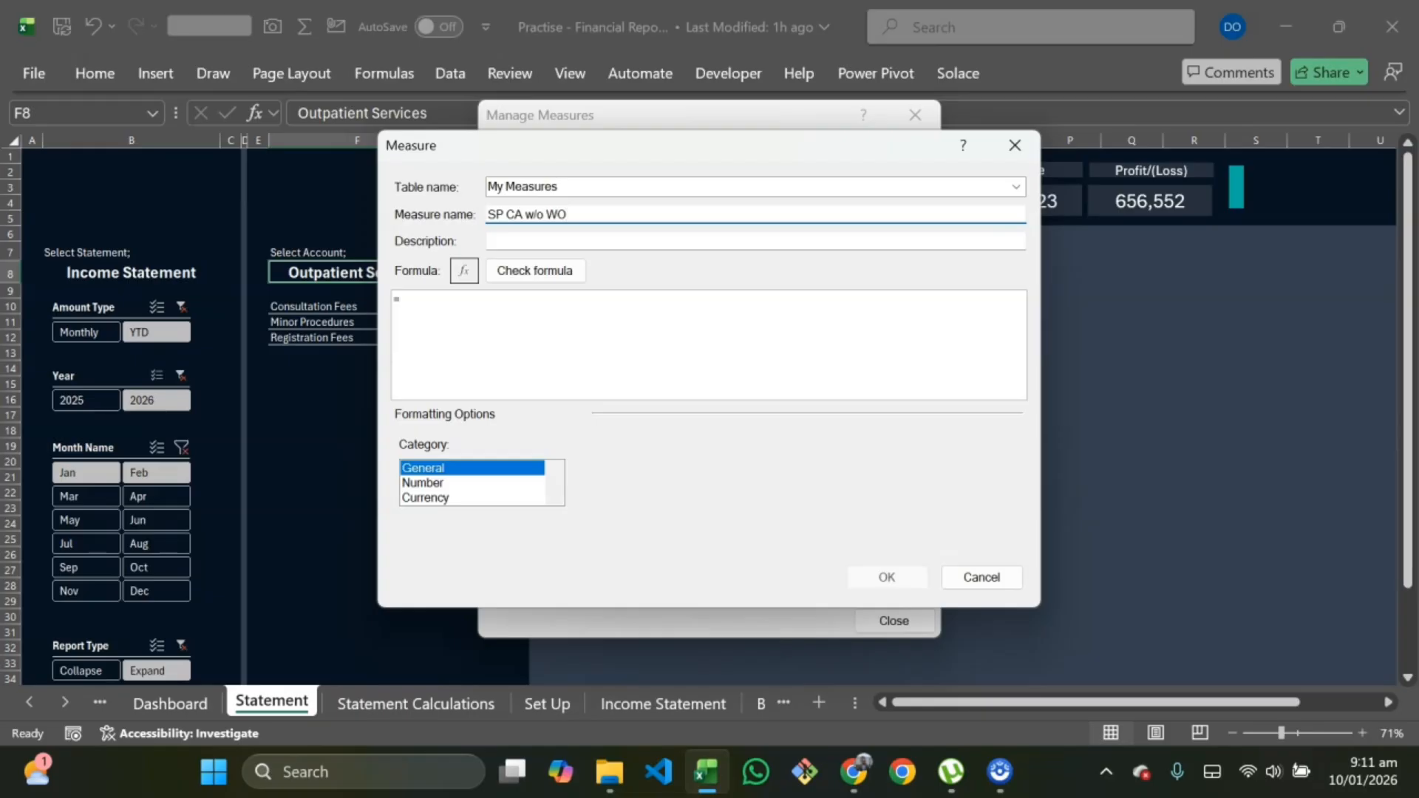
Step: Paste the copied formula into the new measure, remove the duplicate equals sign, and add a line after the SelectedDate variable
left_click(418, 308)
key("ctrl+v")
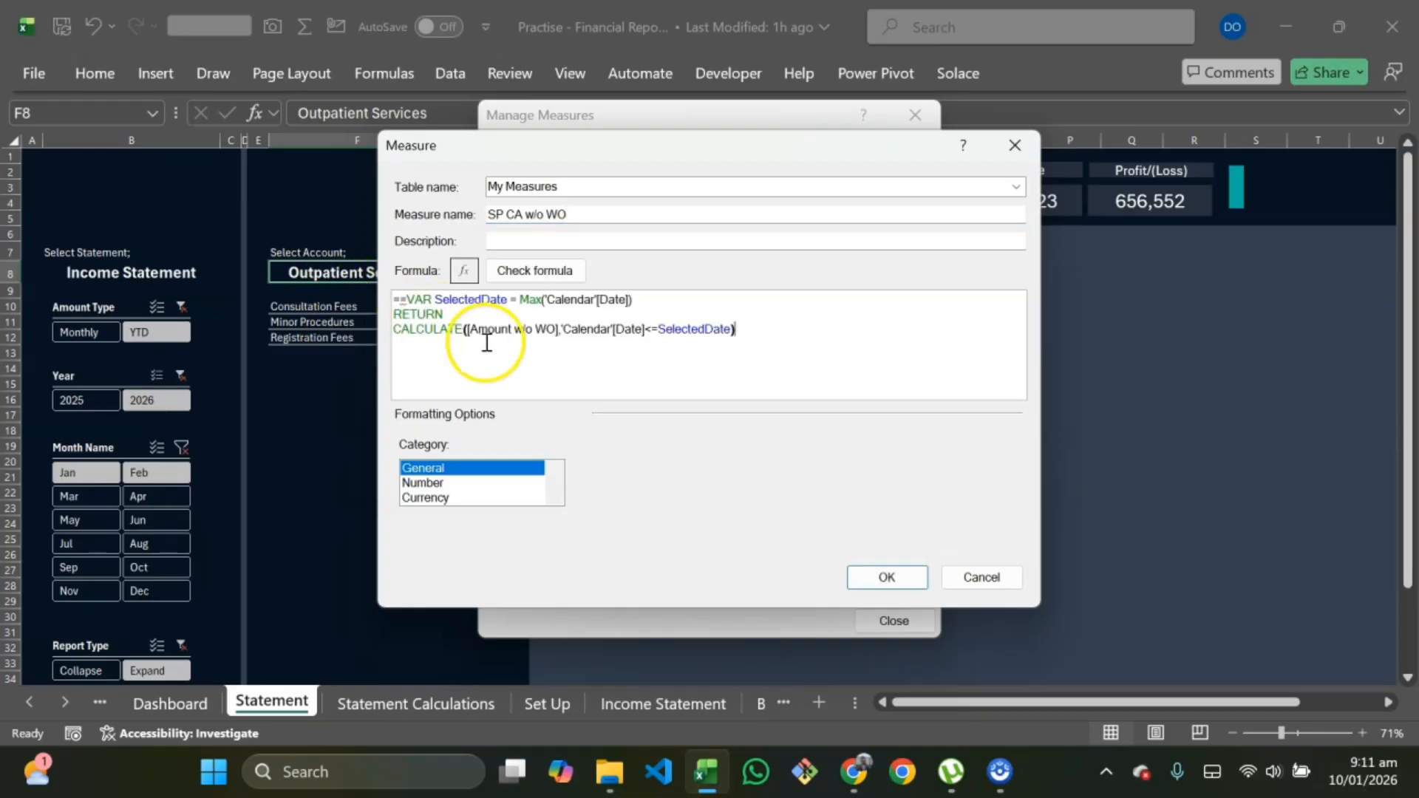
left_click(397, 300)
key("BackSpace")
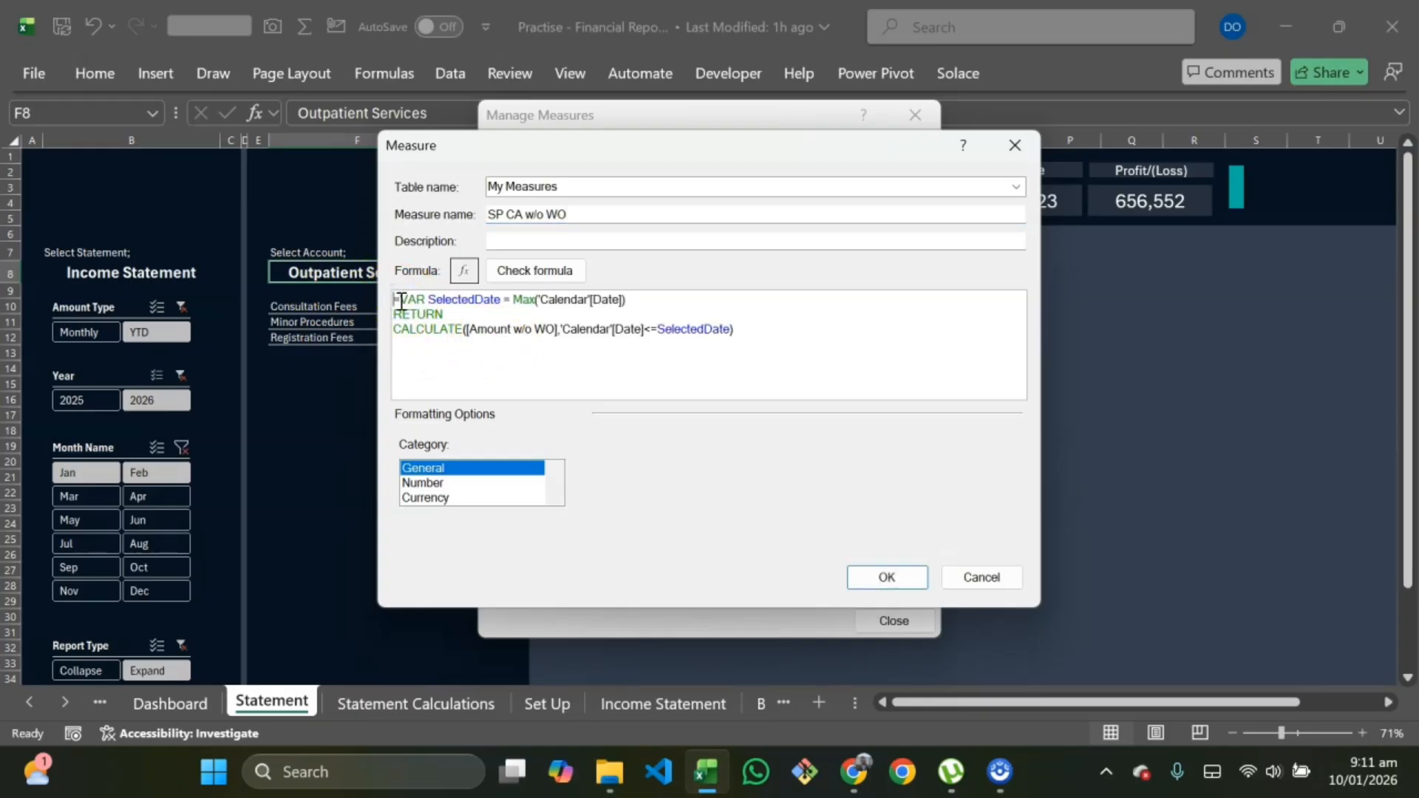
left_click(644, 299)
key("Return")
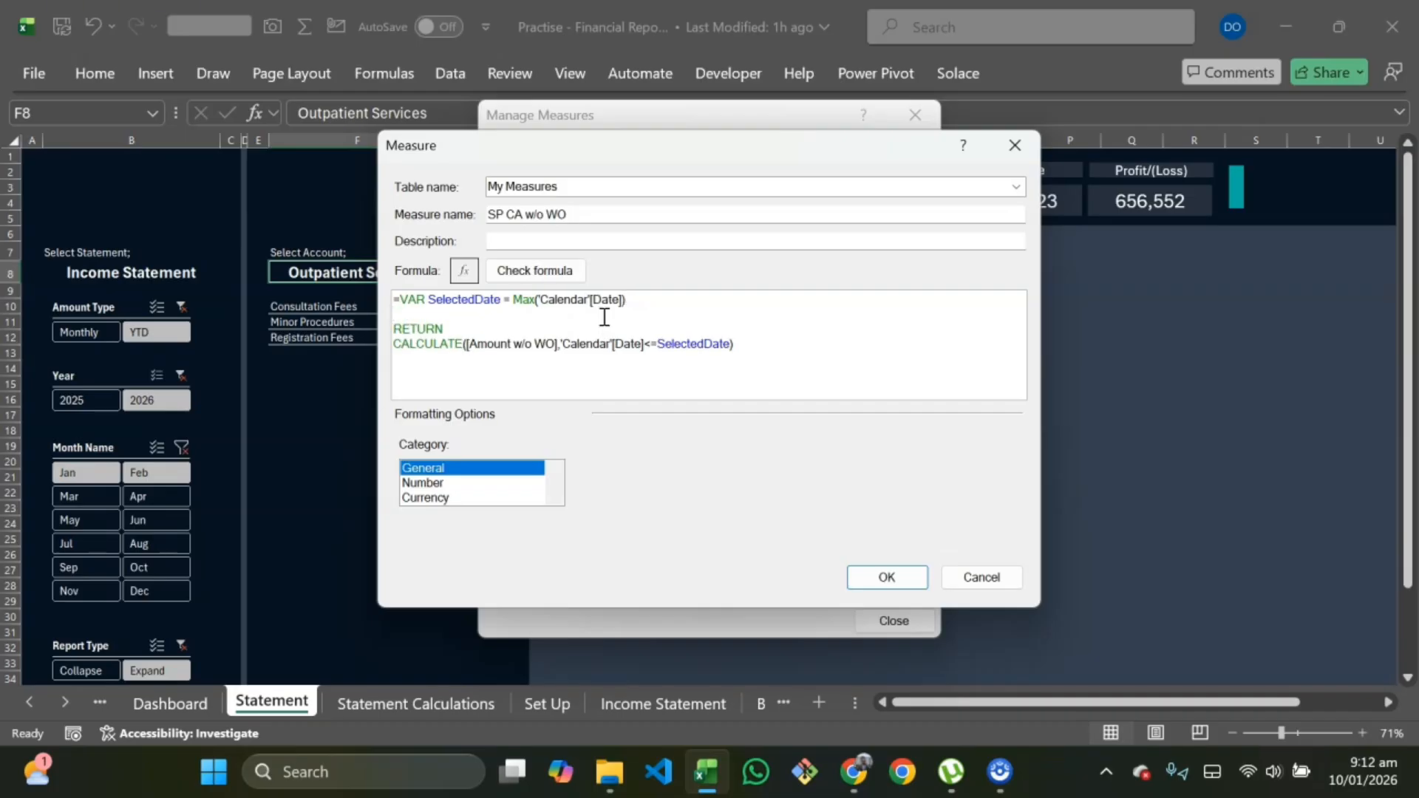
Step: Add a second variable line defining LastDataDate as CALCULATE(MAX('Calendar'[Date]),ALL(GL)) in the new measure's formula
type("var")
key("BackSpace")
key("BackSpace")
key("BackSpace")
type("VAR")
key("Caps_Lock")
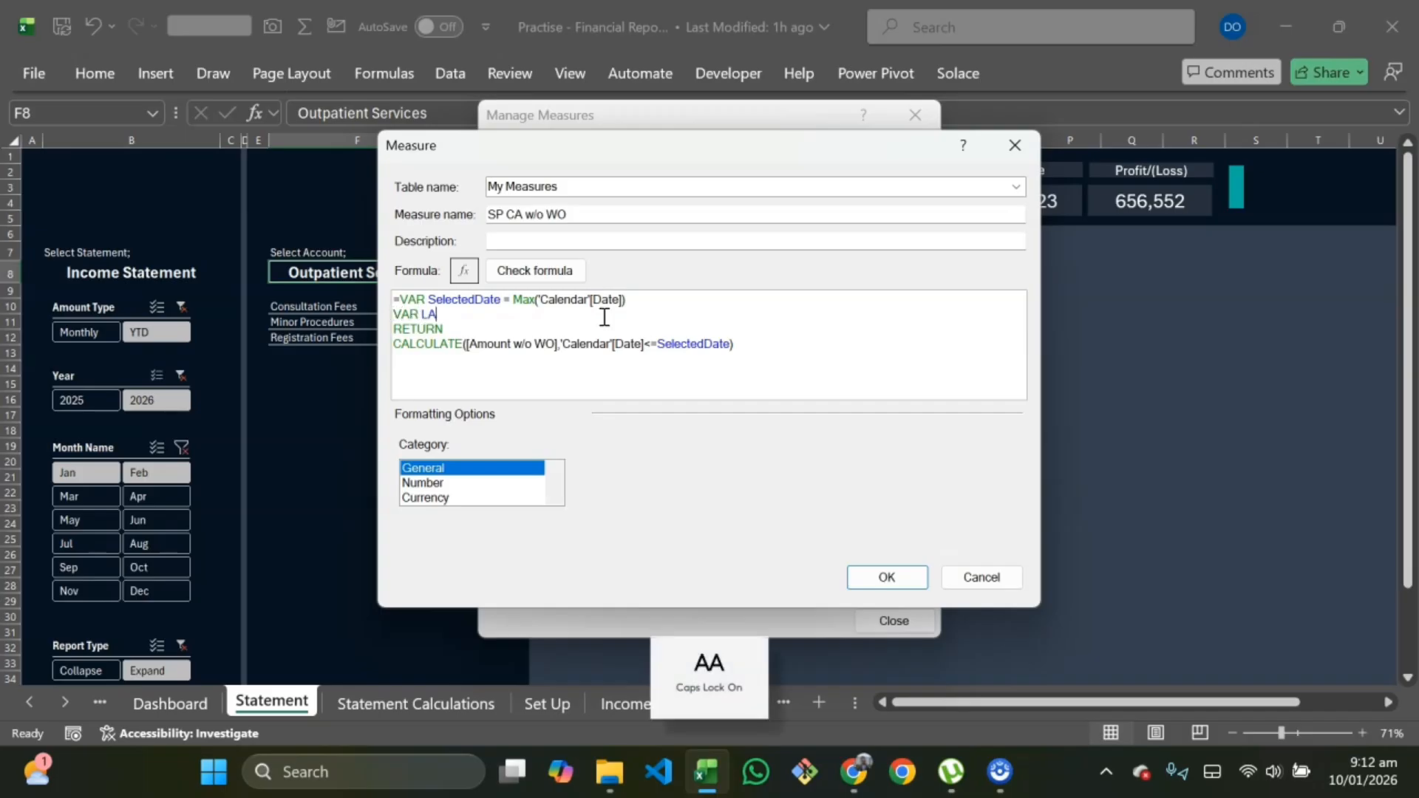
type("La")
key("Caps_Lock")
type("st DataDate")
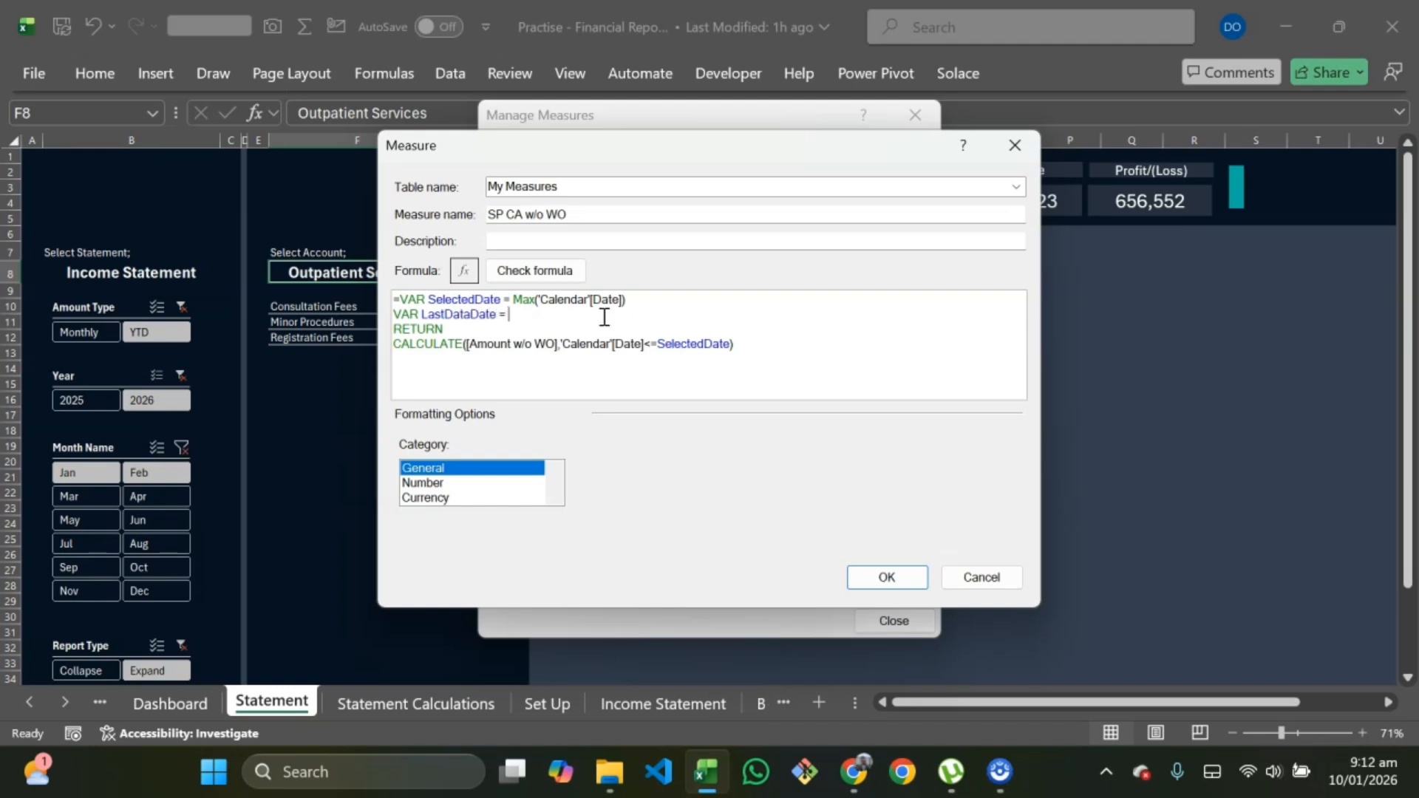
type(" = Co")
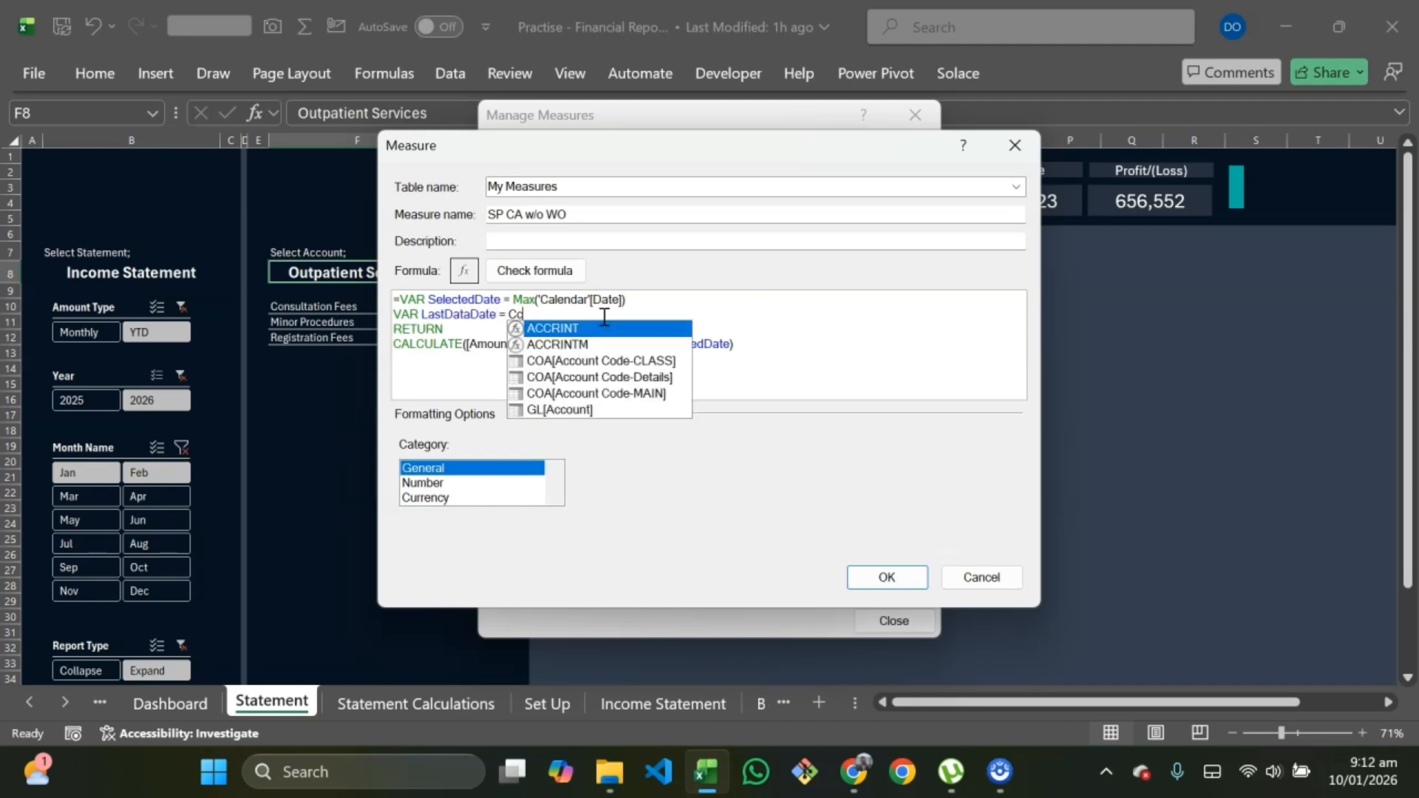
key("BackSpace")
type("al")
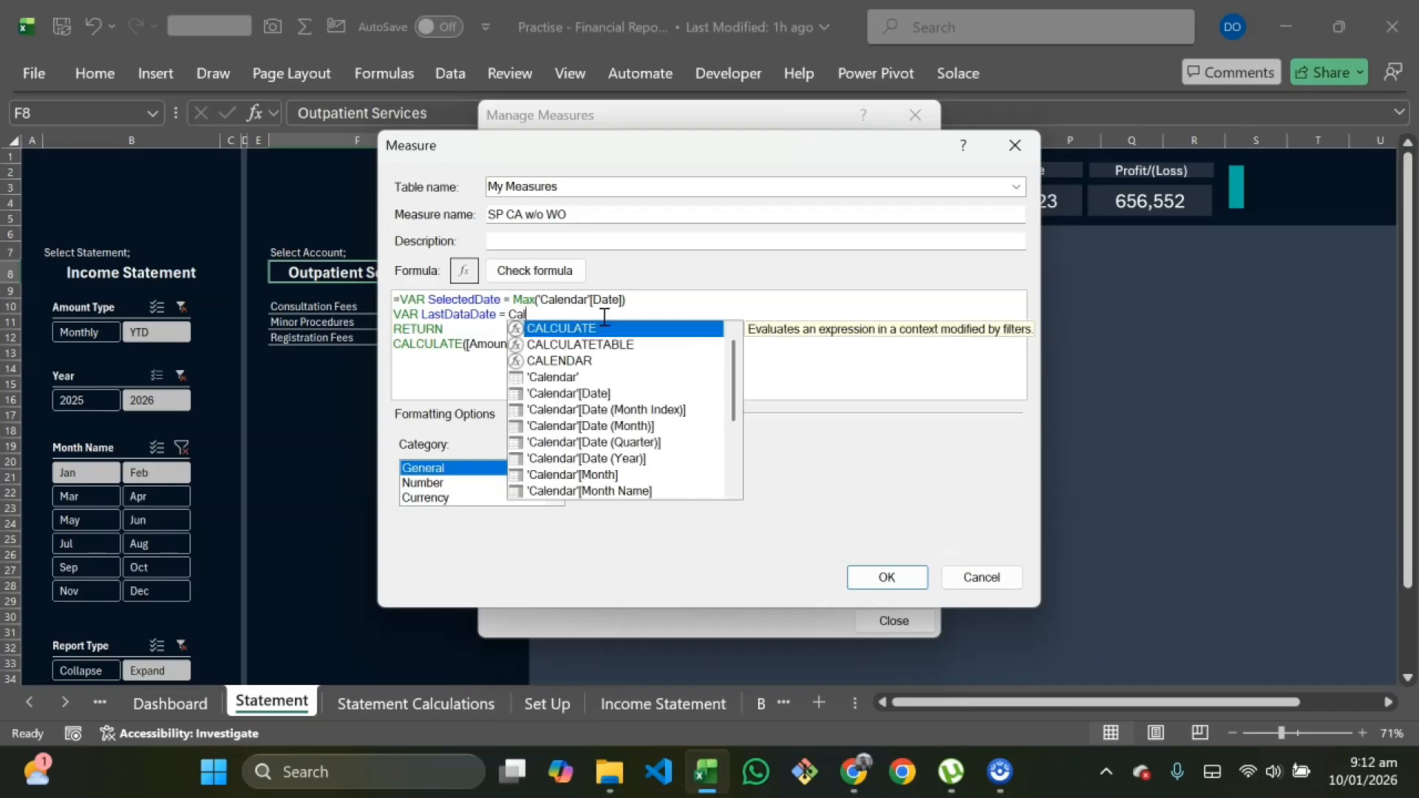
key("Tab")
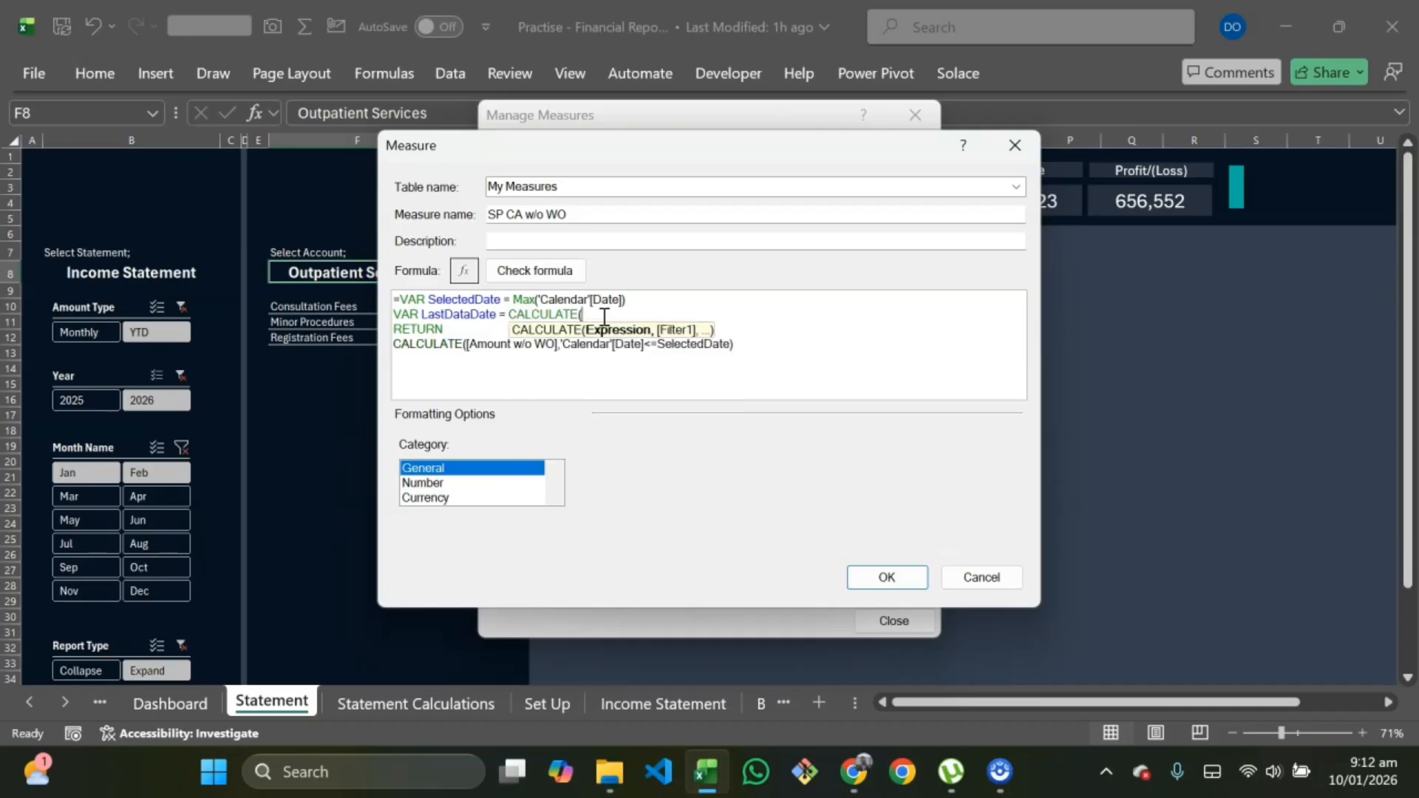
type("max")
key("Tab")
type("c")
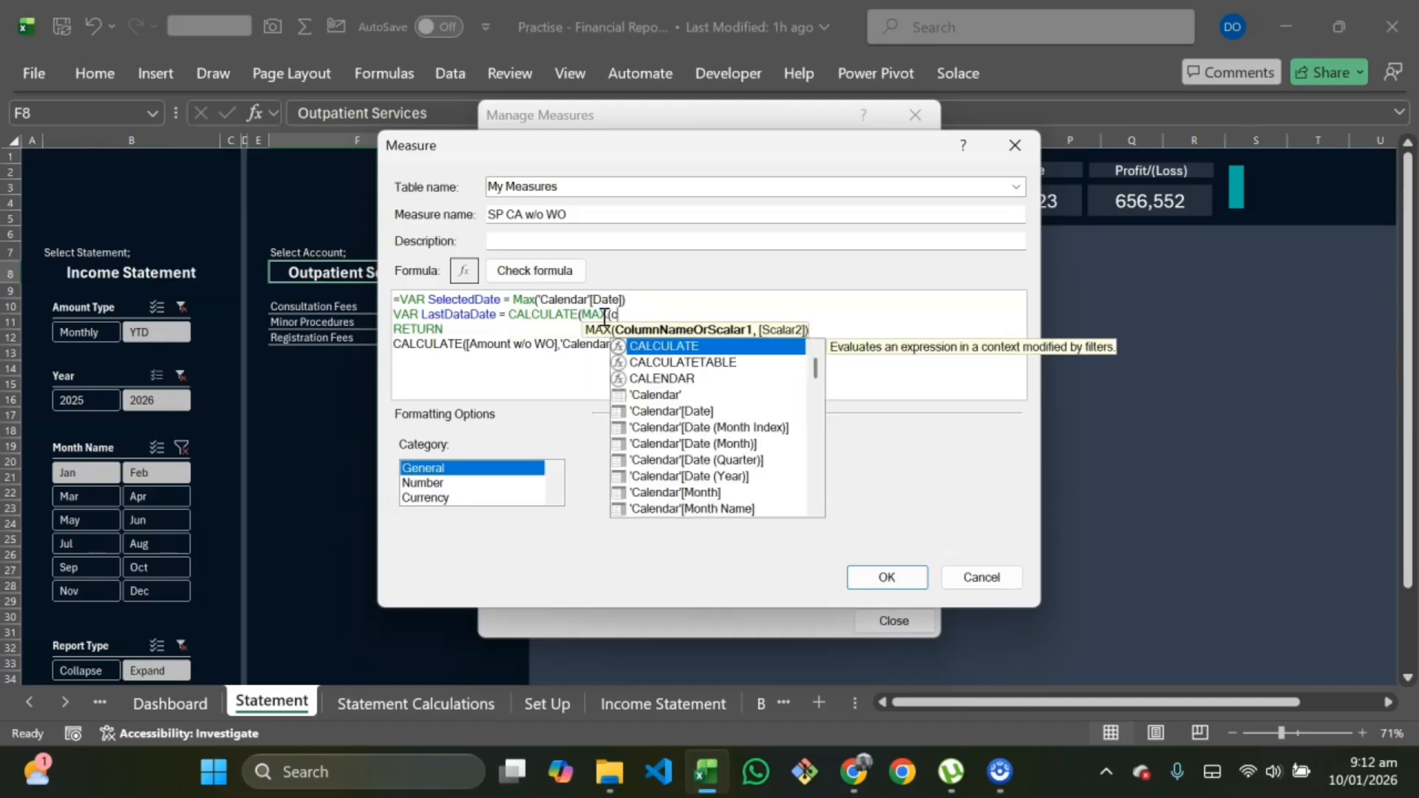
key("Down")
key("Down")
key("Down")
key("Down")
key("Tab")
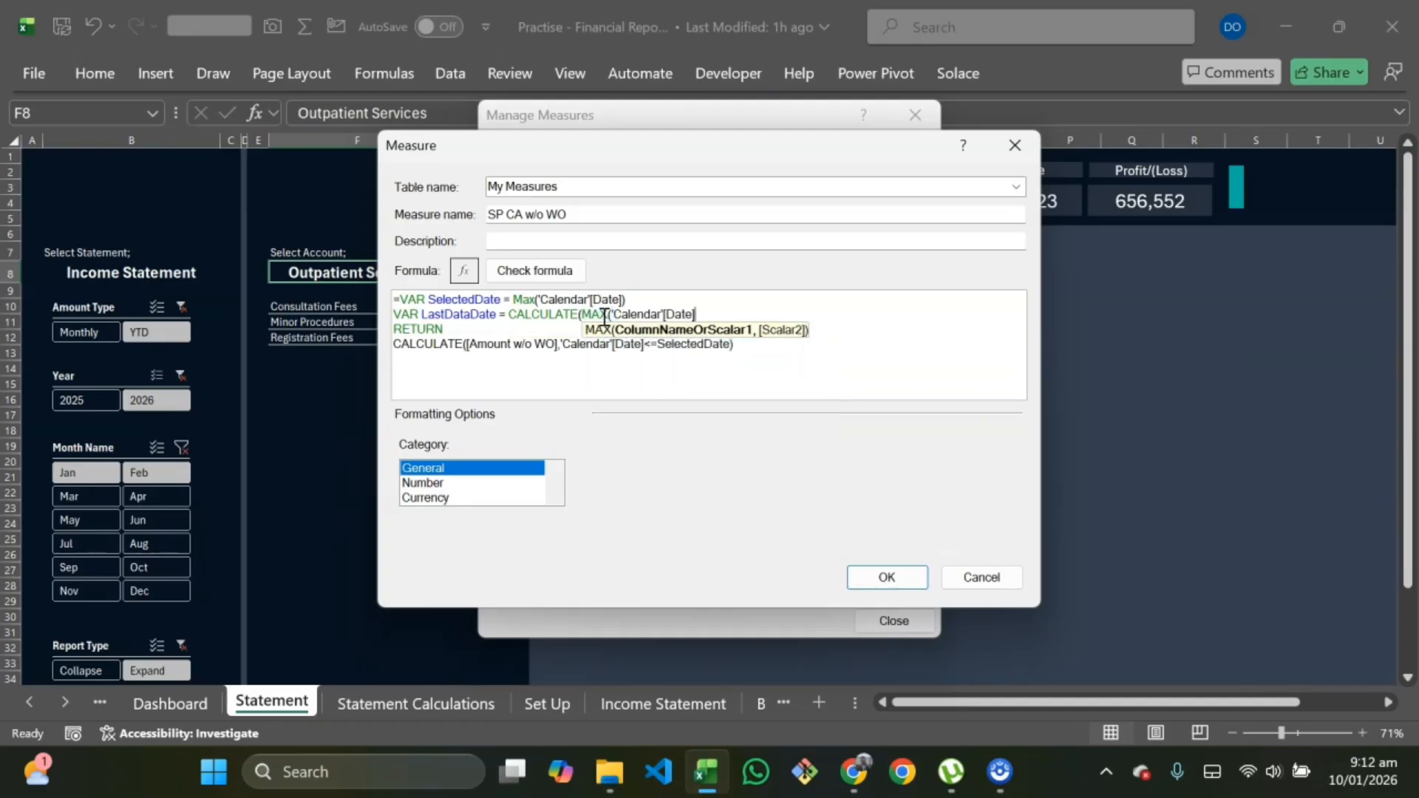
type(",a")
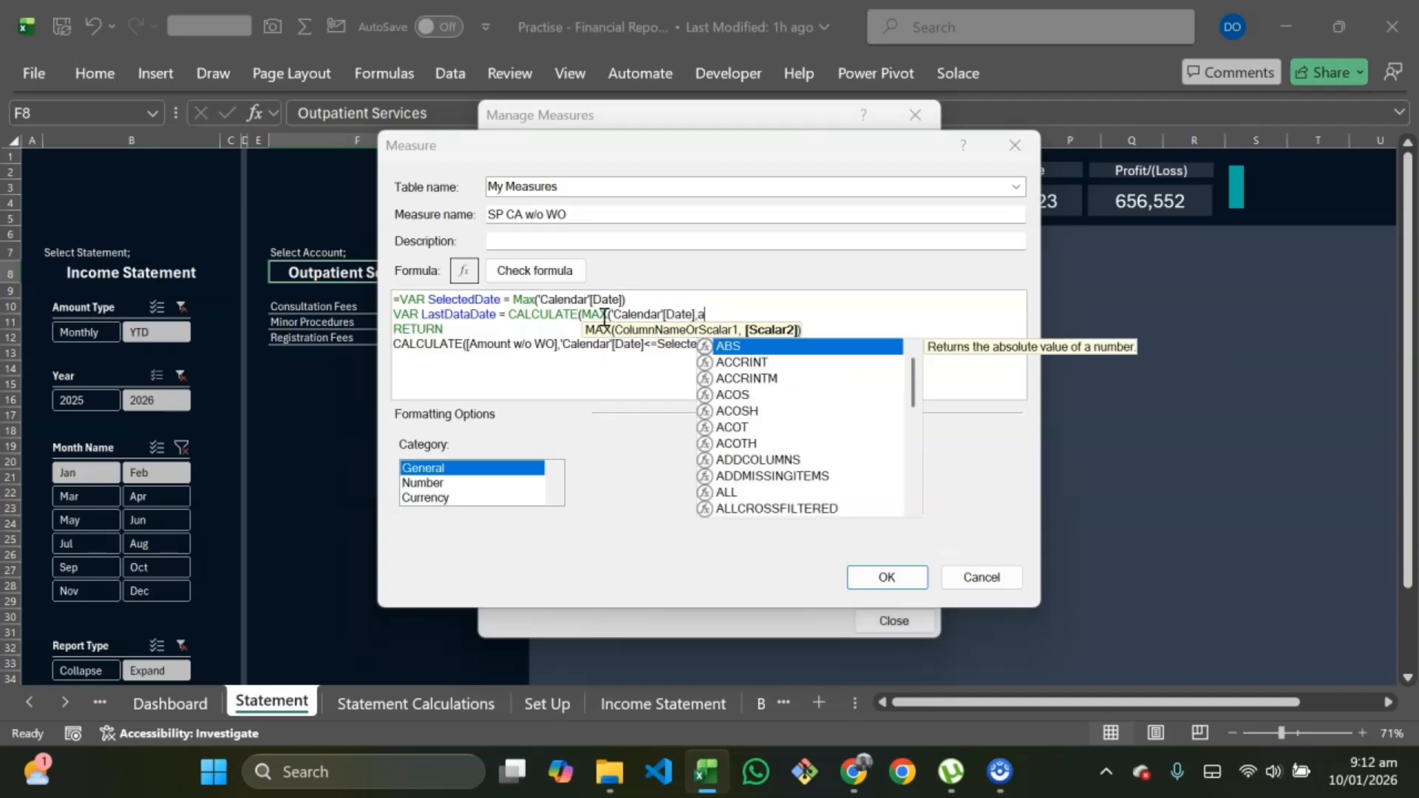
type("ll")
key("Tab")
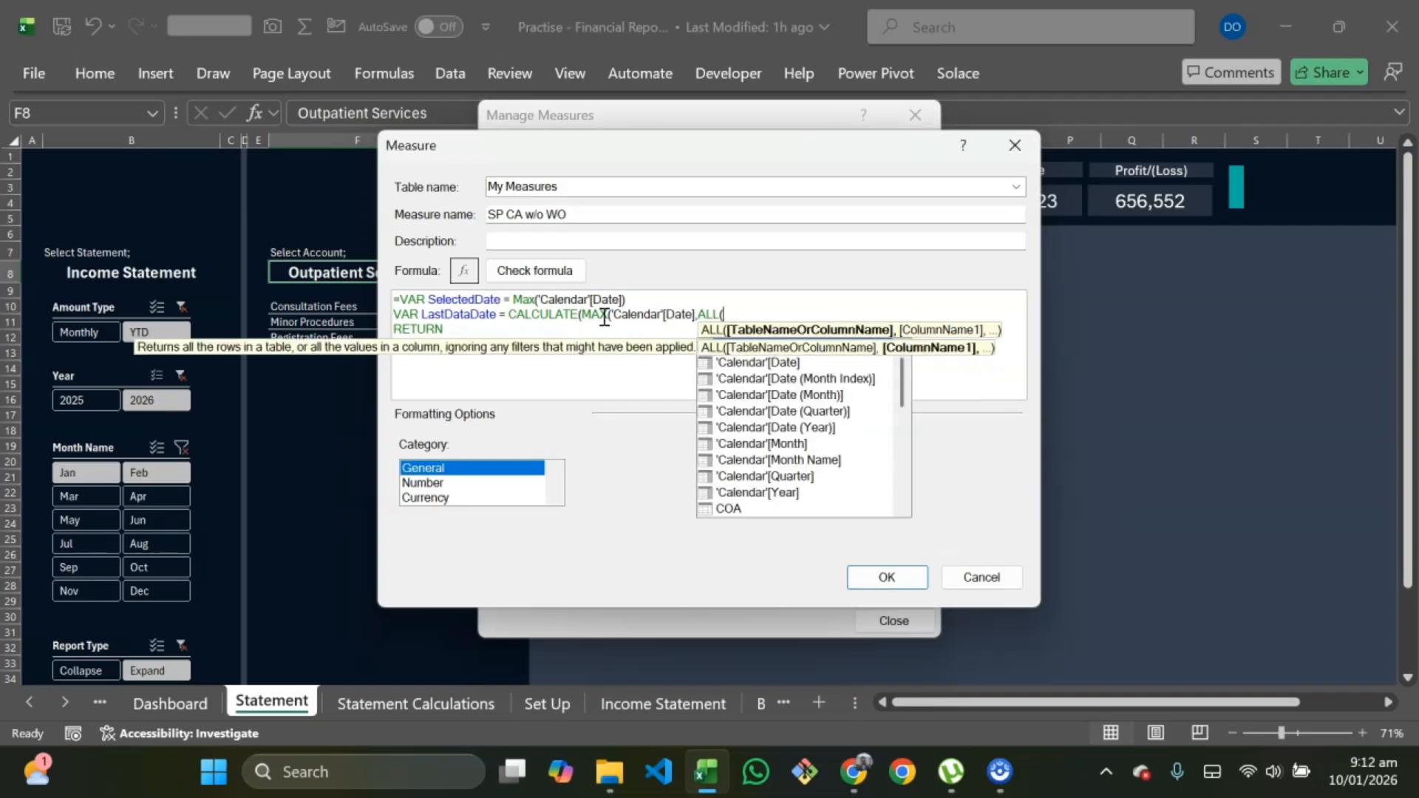
type("g")
key("Tab")
type("))")
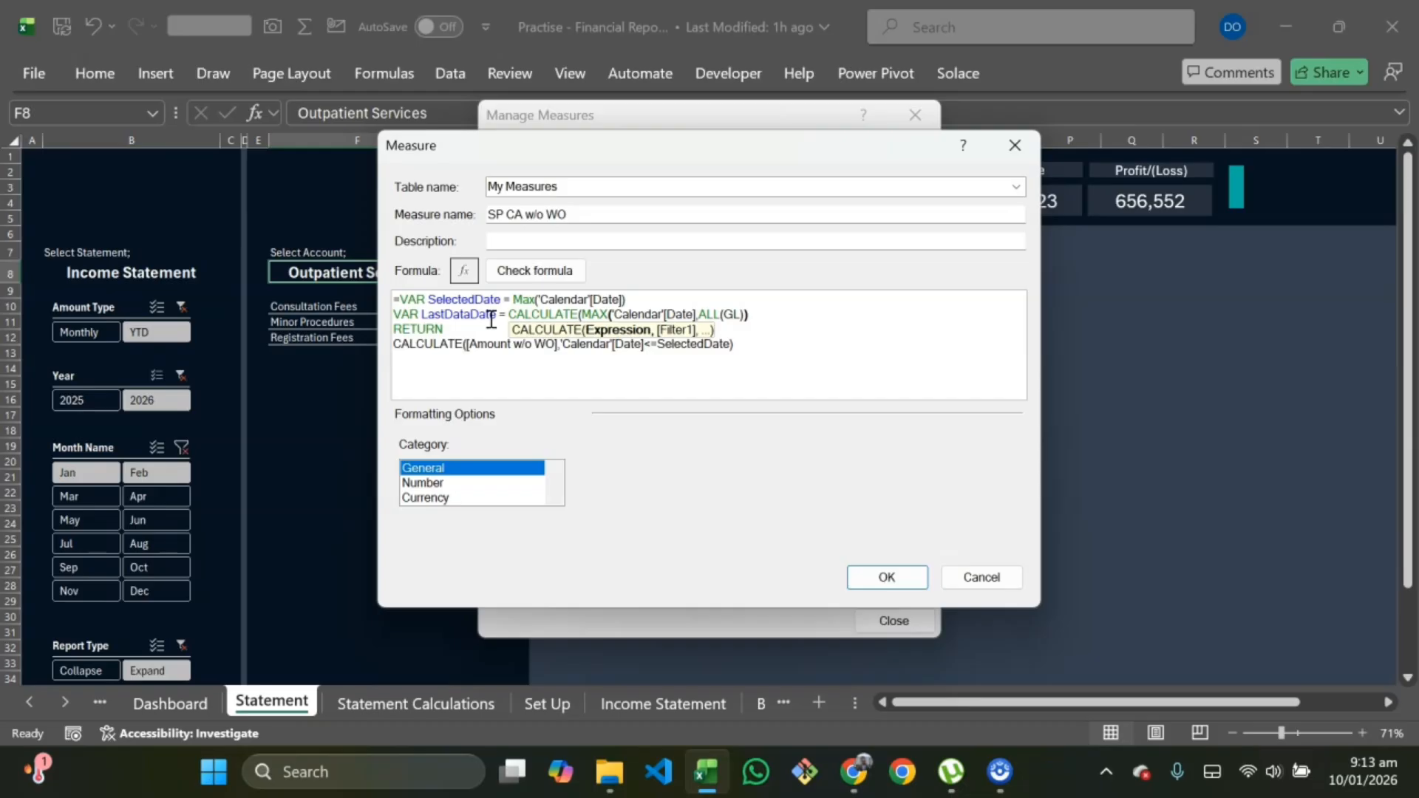
left_click(630, 298)
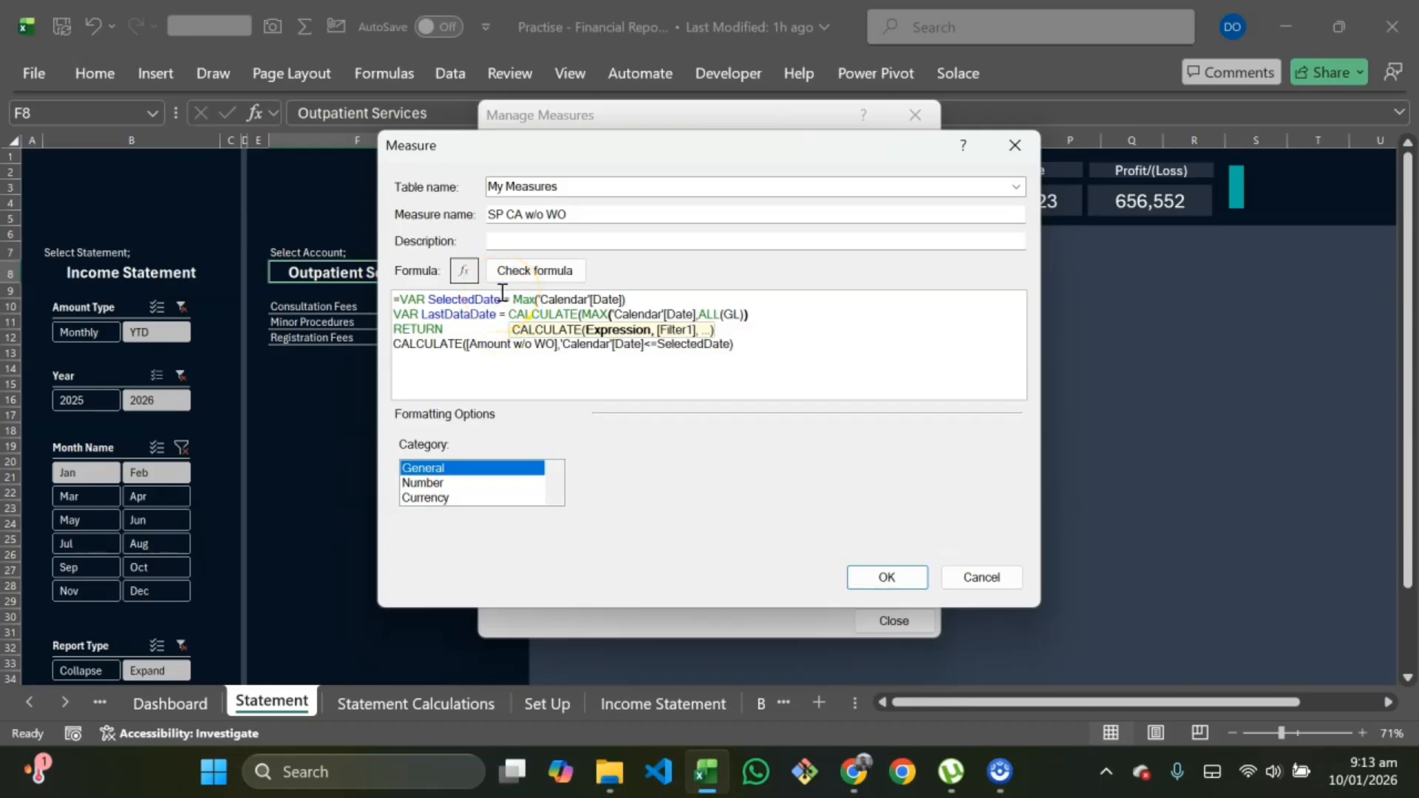
Step: Add a variable line defining FirstSelectedDate as EOMONTH(SelectedDate,-1)+1 below the SelectedDate variable
left_click(511, 298)
left_click(501, 309)
left_click(641, 297)
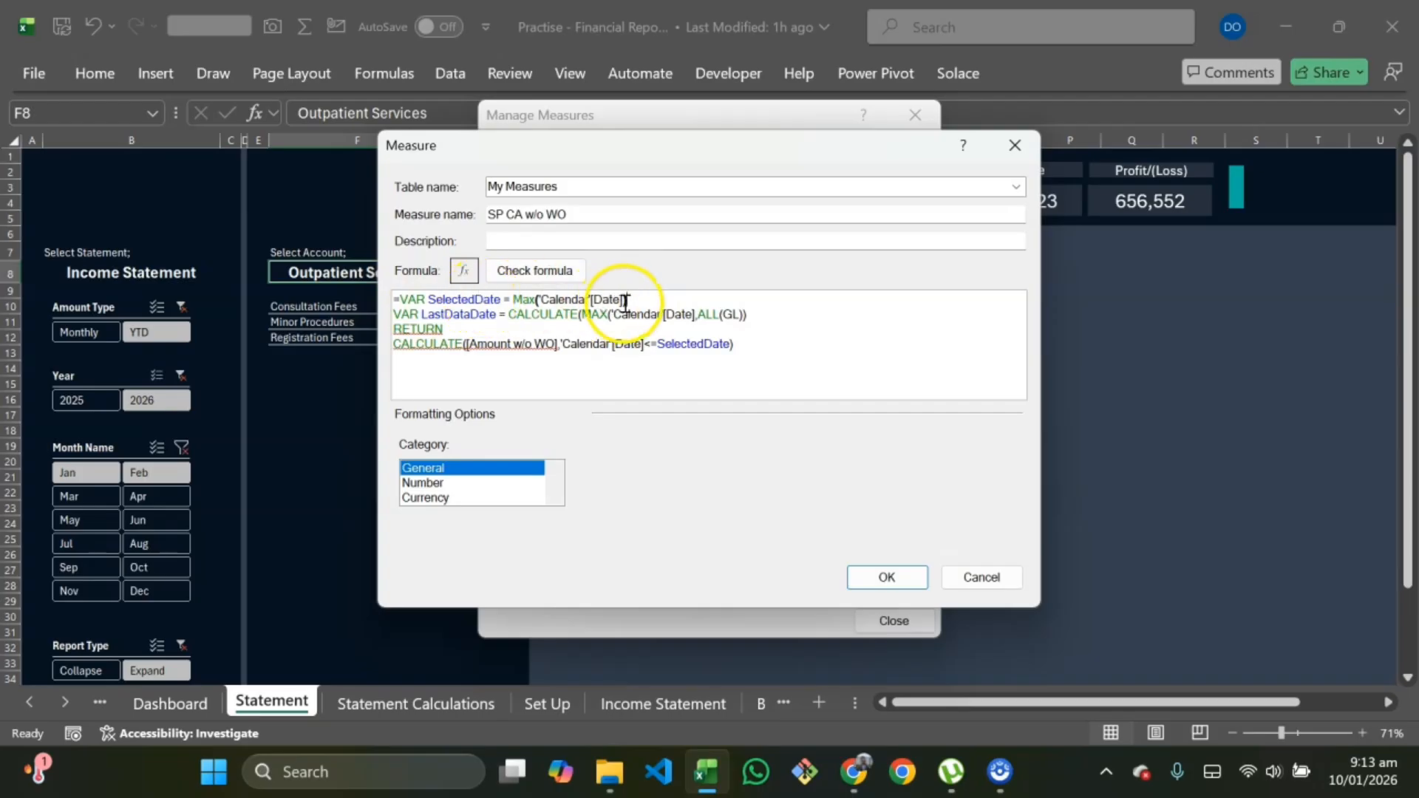
key("shift+Return")
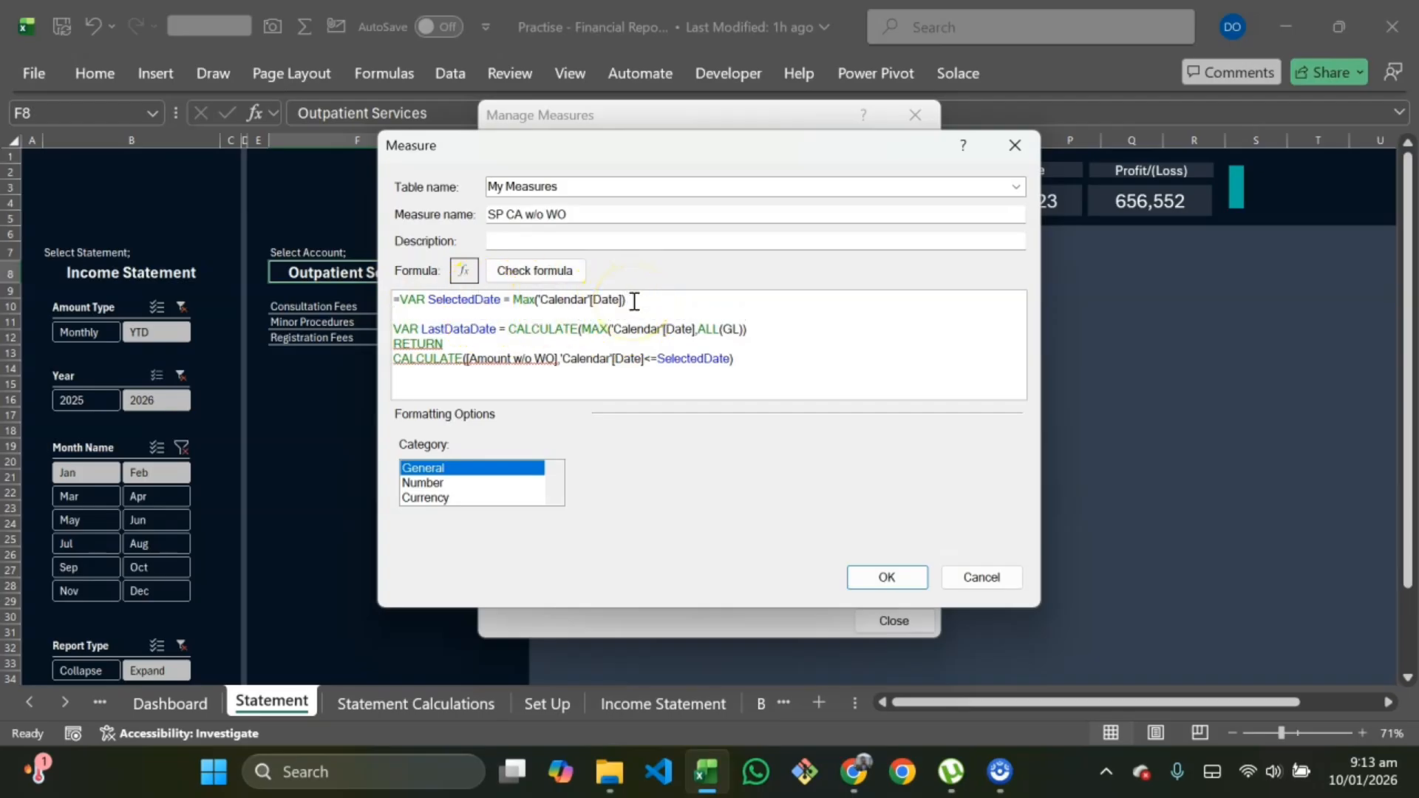
type("var")
key("BackSpace")
key("BackSpace")
key("BackSpace")
type("VAR ")
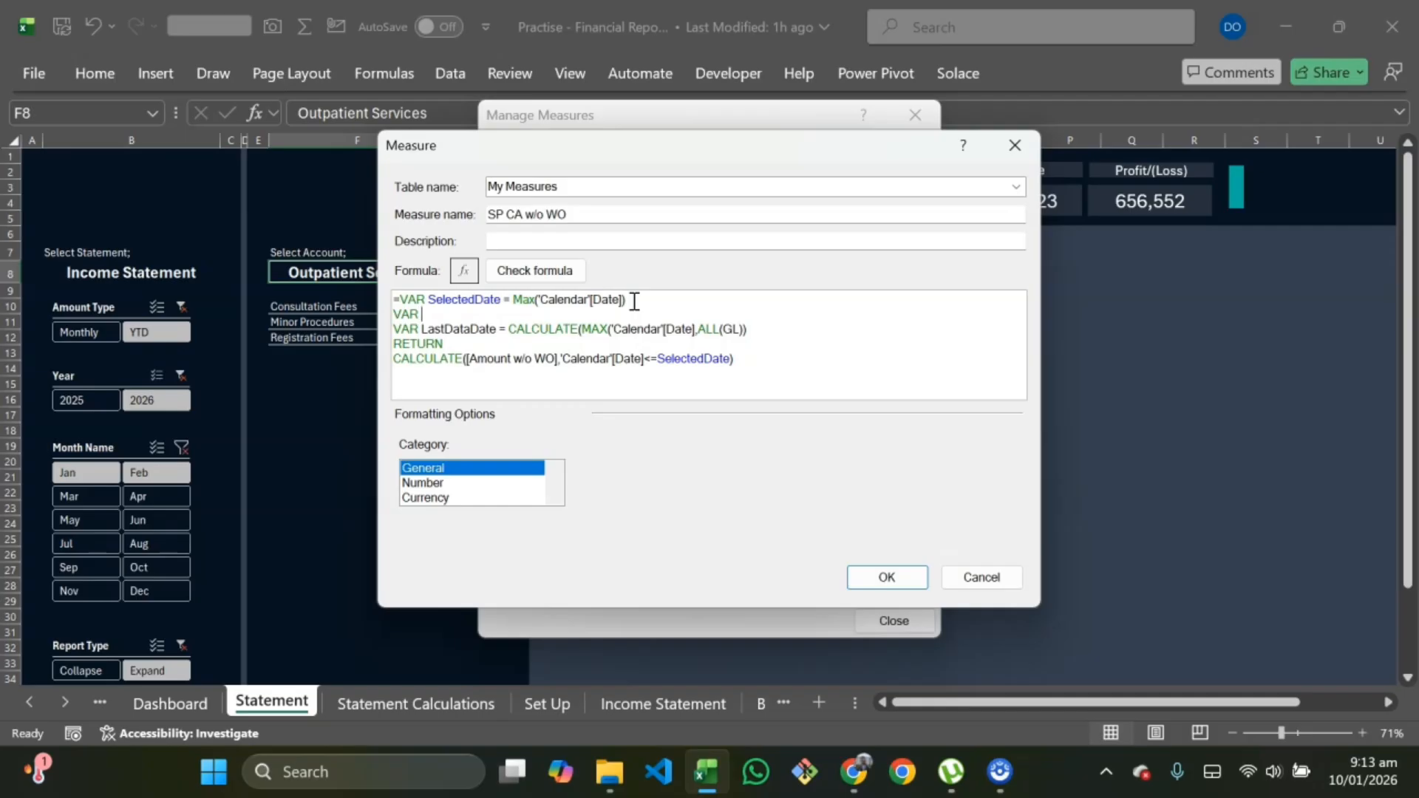
type("FirstSelectedDate = EOMONTH(")
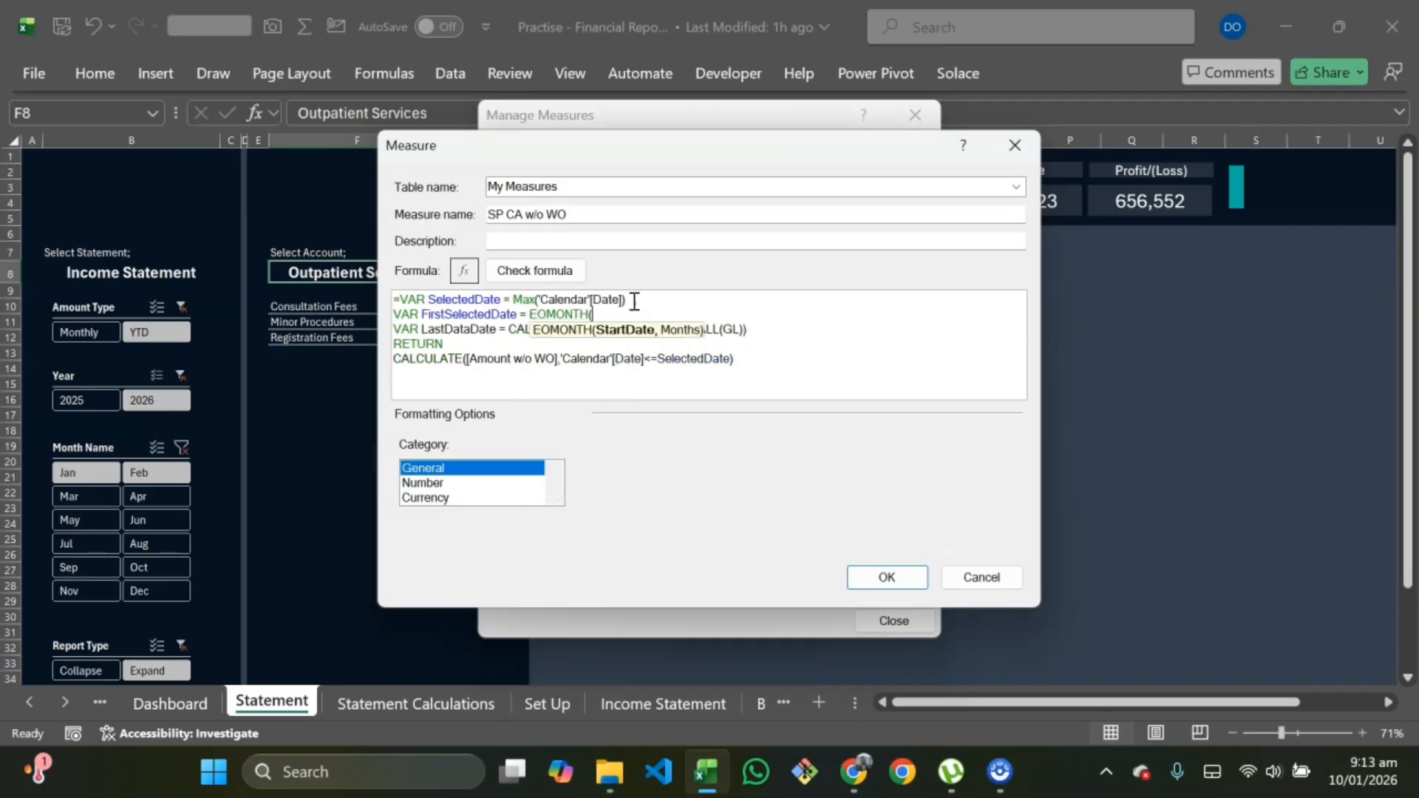
type("sele")
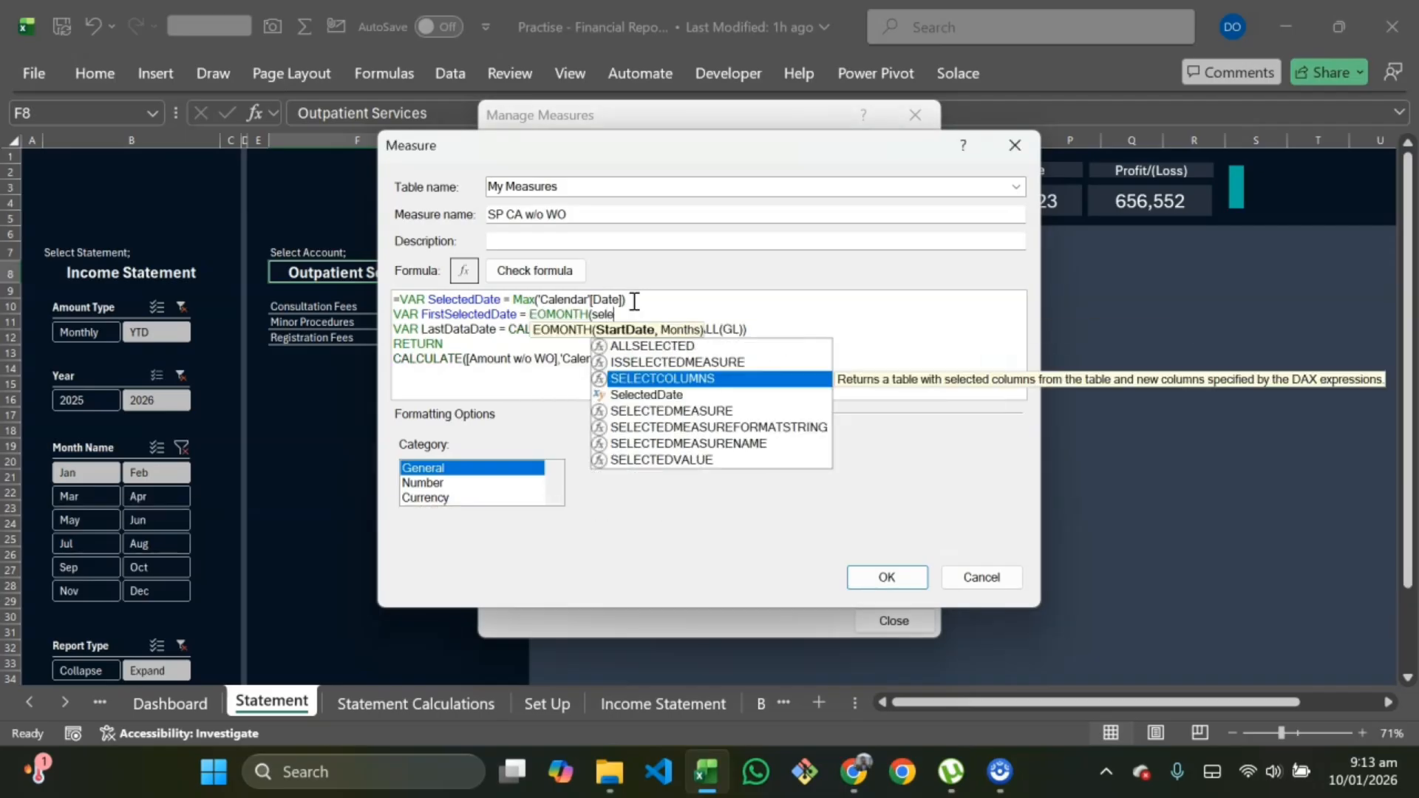
key("Down")
key("Tab")
type(",-1")
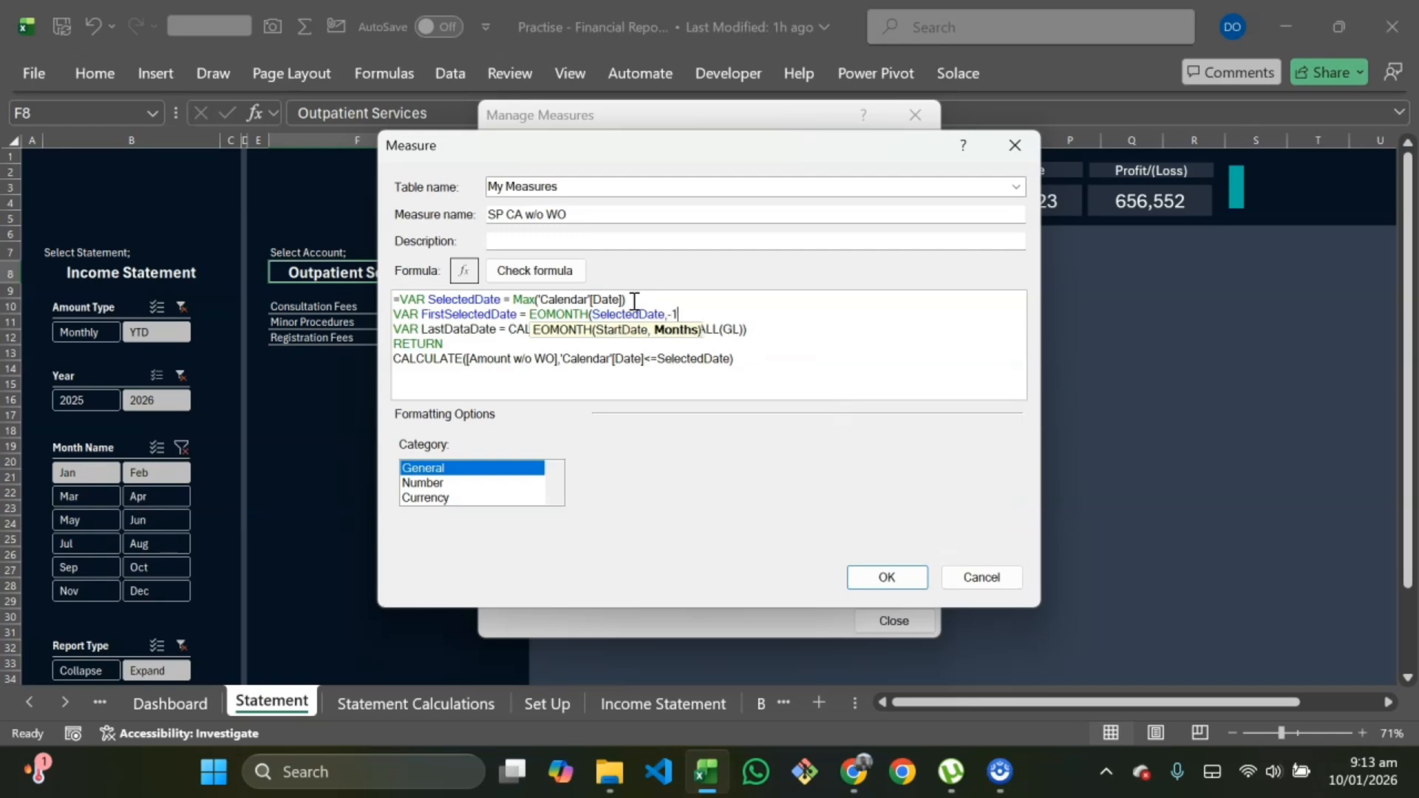
type(")+1")
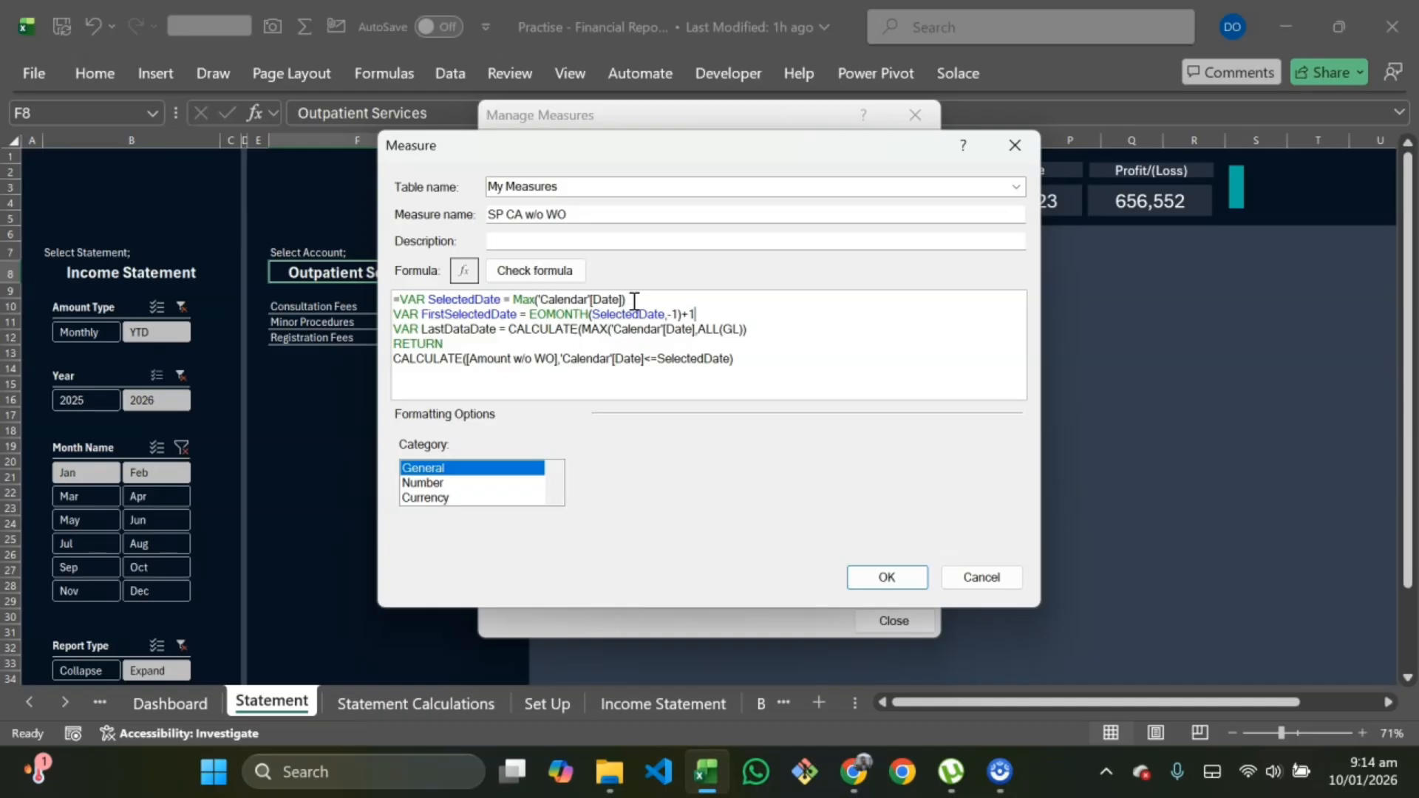
Step: Wrap the returned CALCULATE in IF(LastDataDate<FirstSelectedDate,BLANK(), …) and add the missing closing parenthesis to the LastDataDate line
left_click(456, 345)
key("Return")
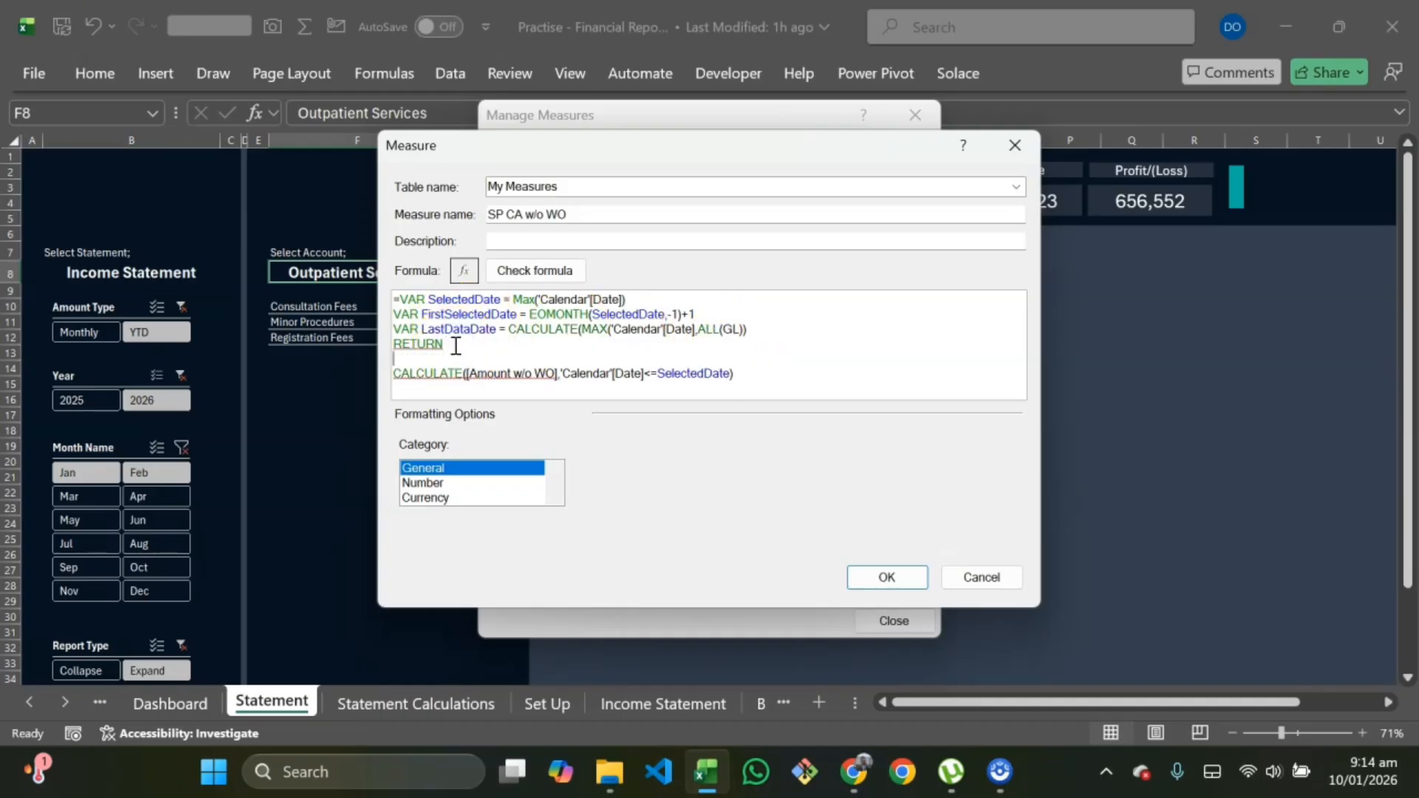
type("if(Las")
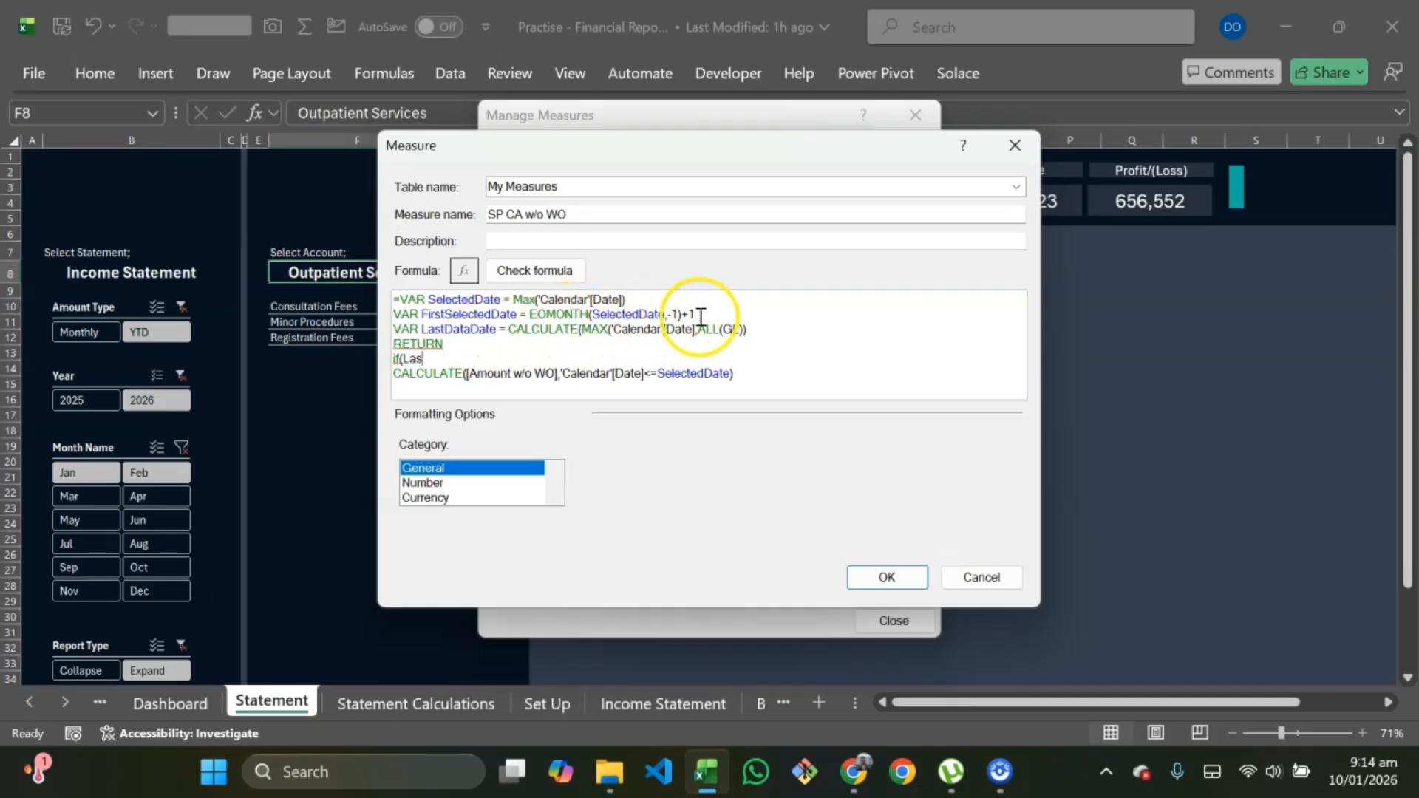
left_click(748, 331)
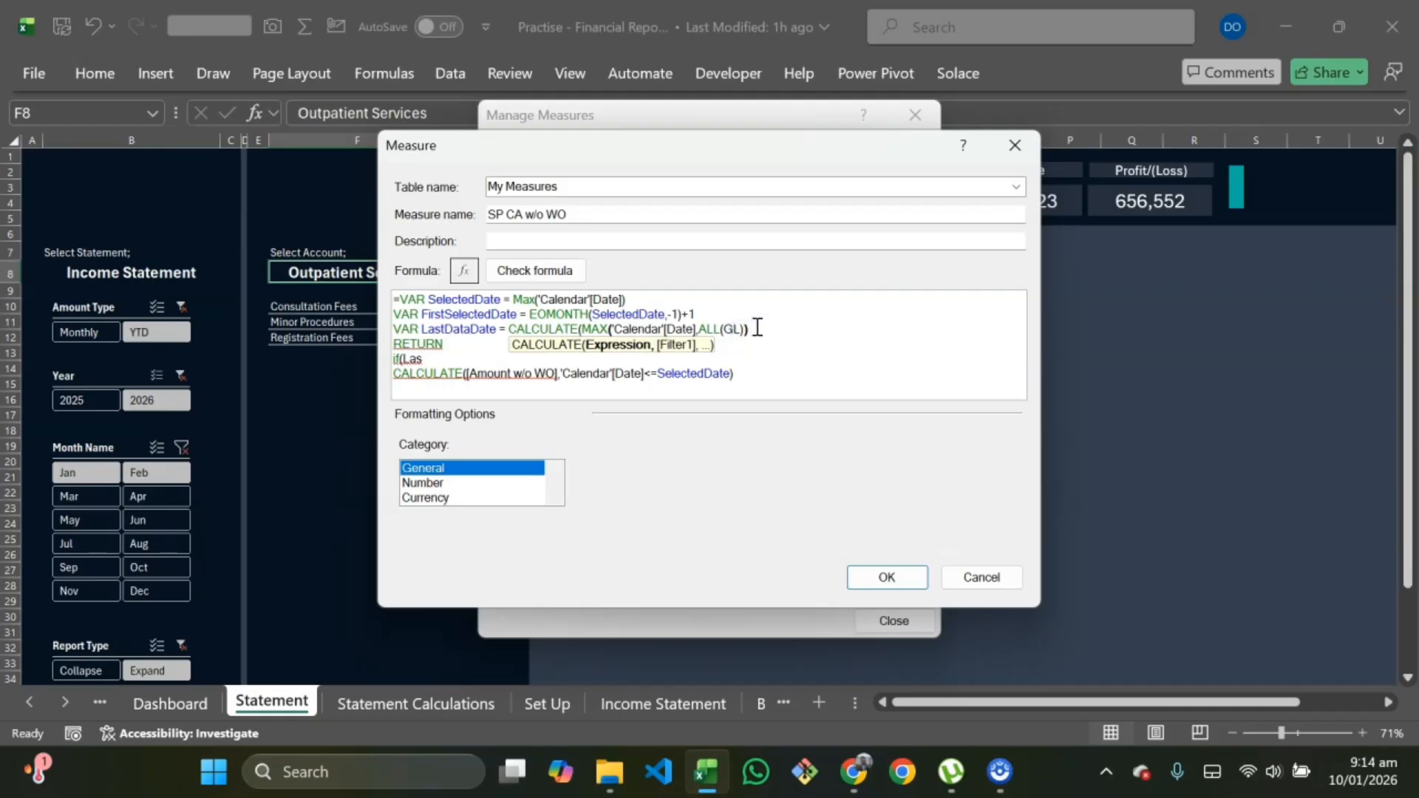
type(")")
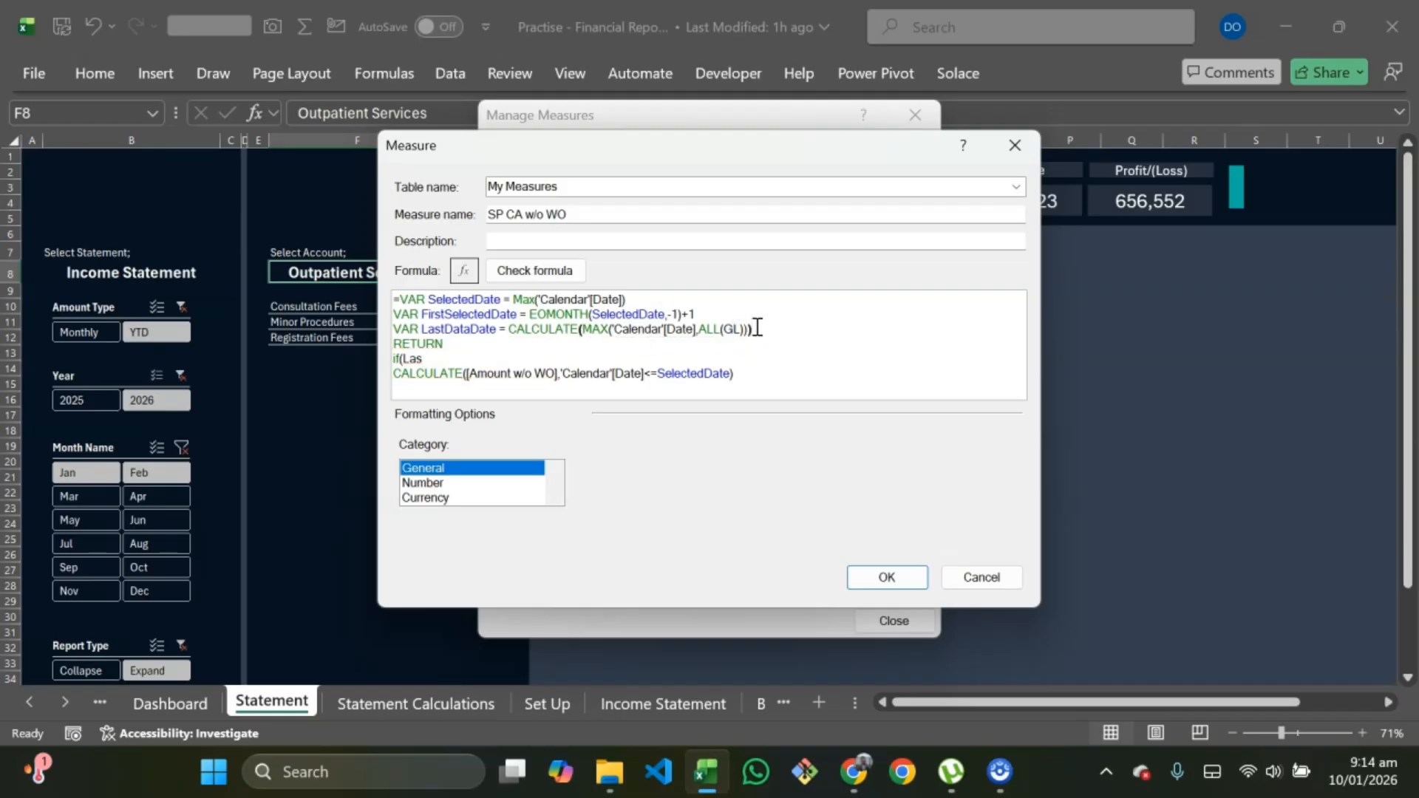
left_click(469, 357)
type("tDa")
key("Tab")
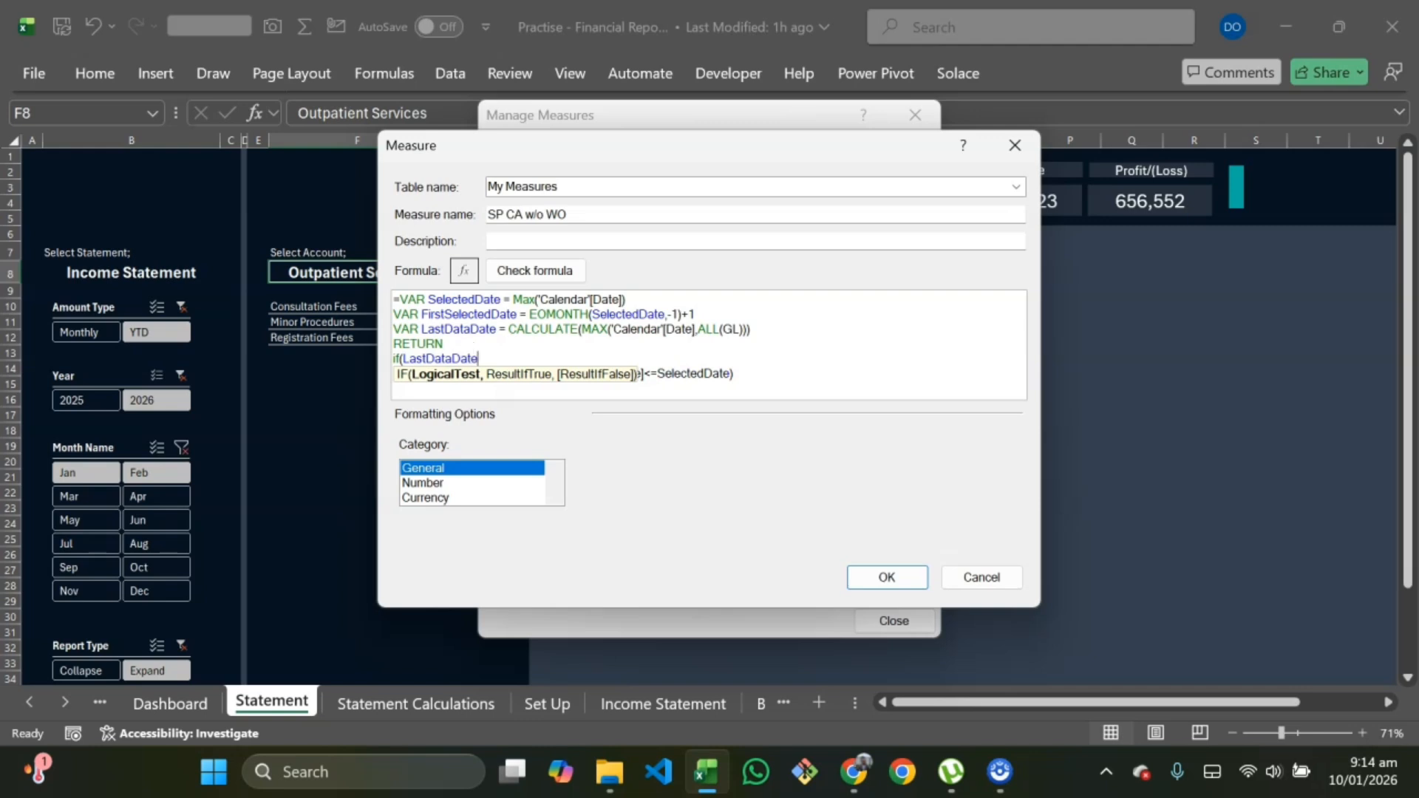
type("<Fir")
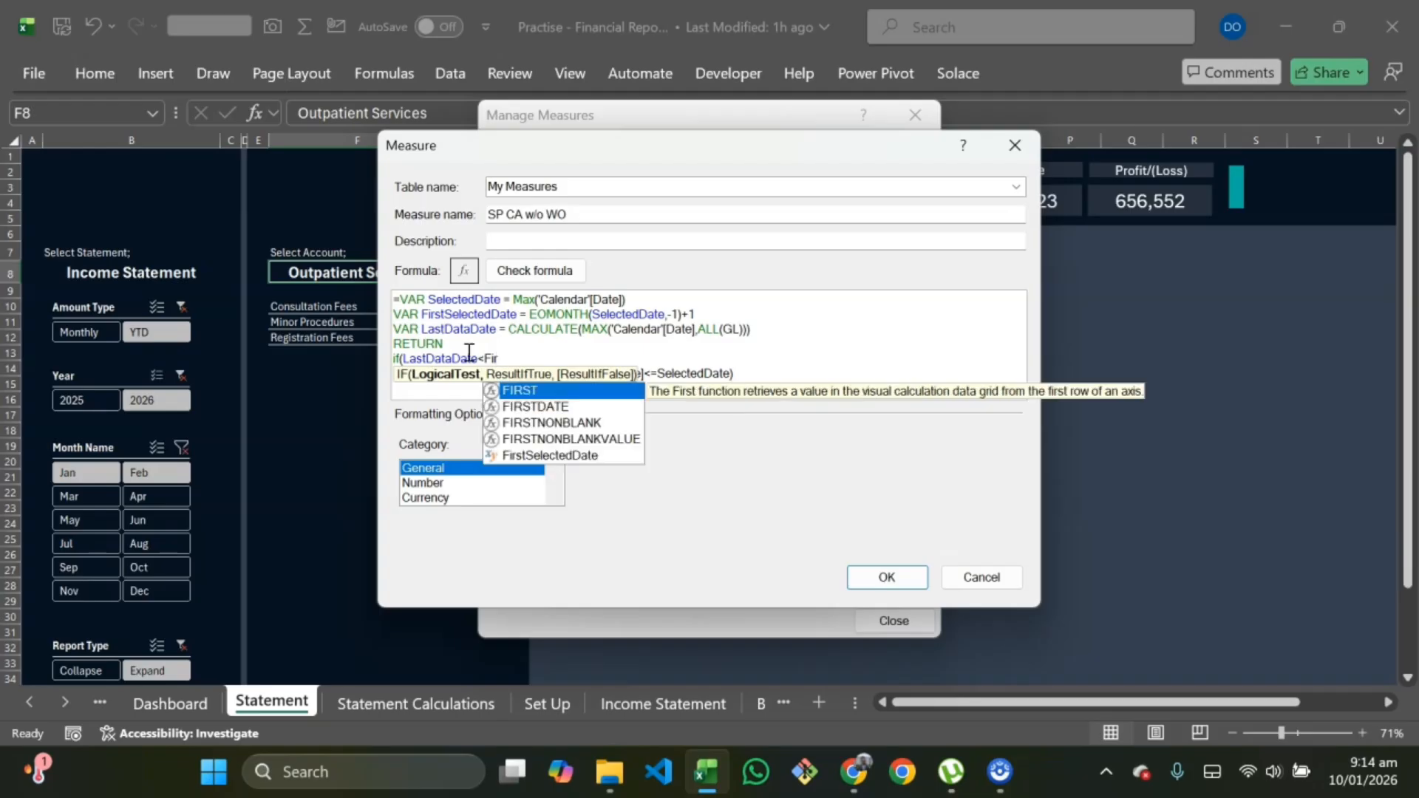
key("Down")
key("Down")
key("Down")
key("Down")
key("Tab")
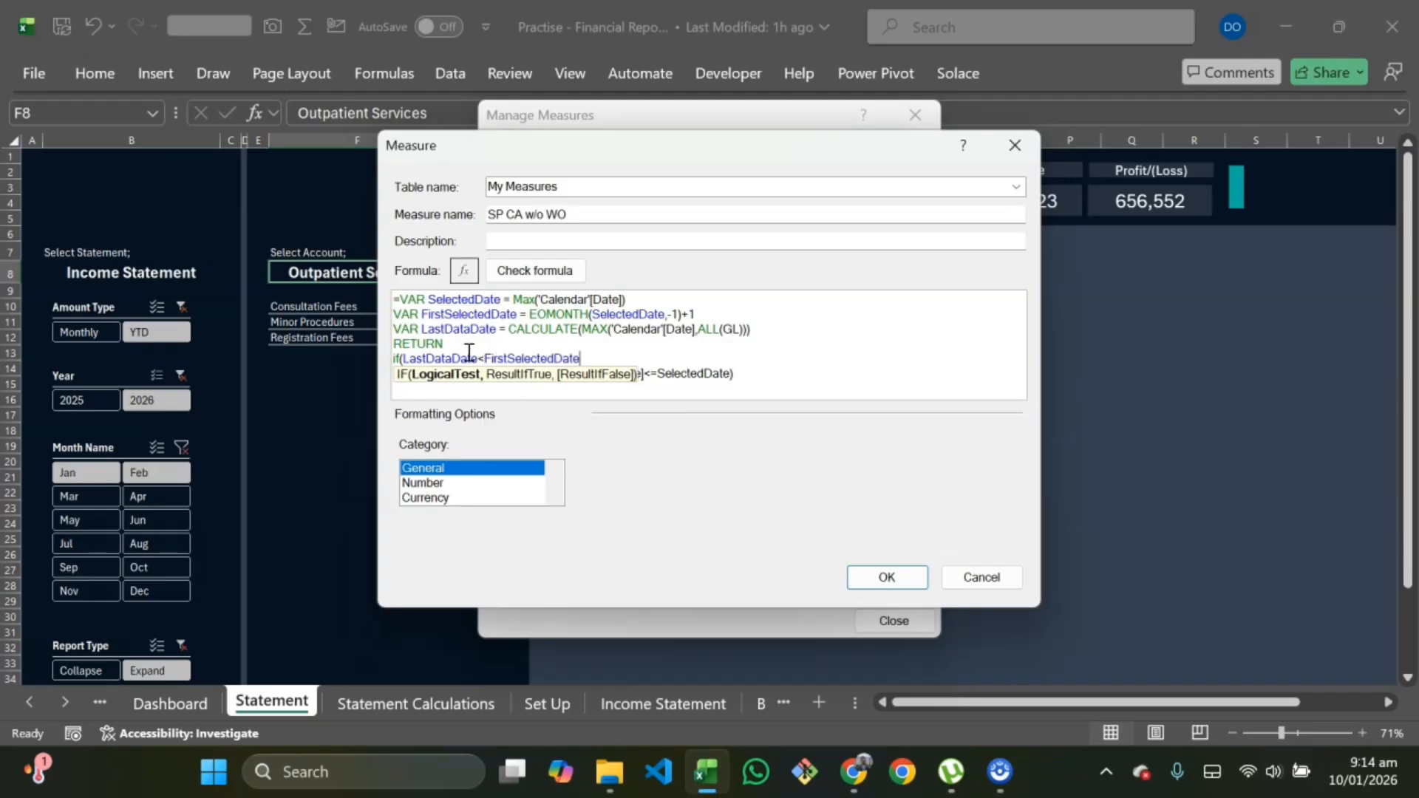
type(",Ba")
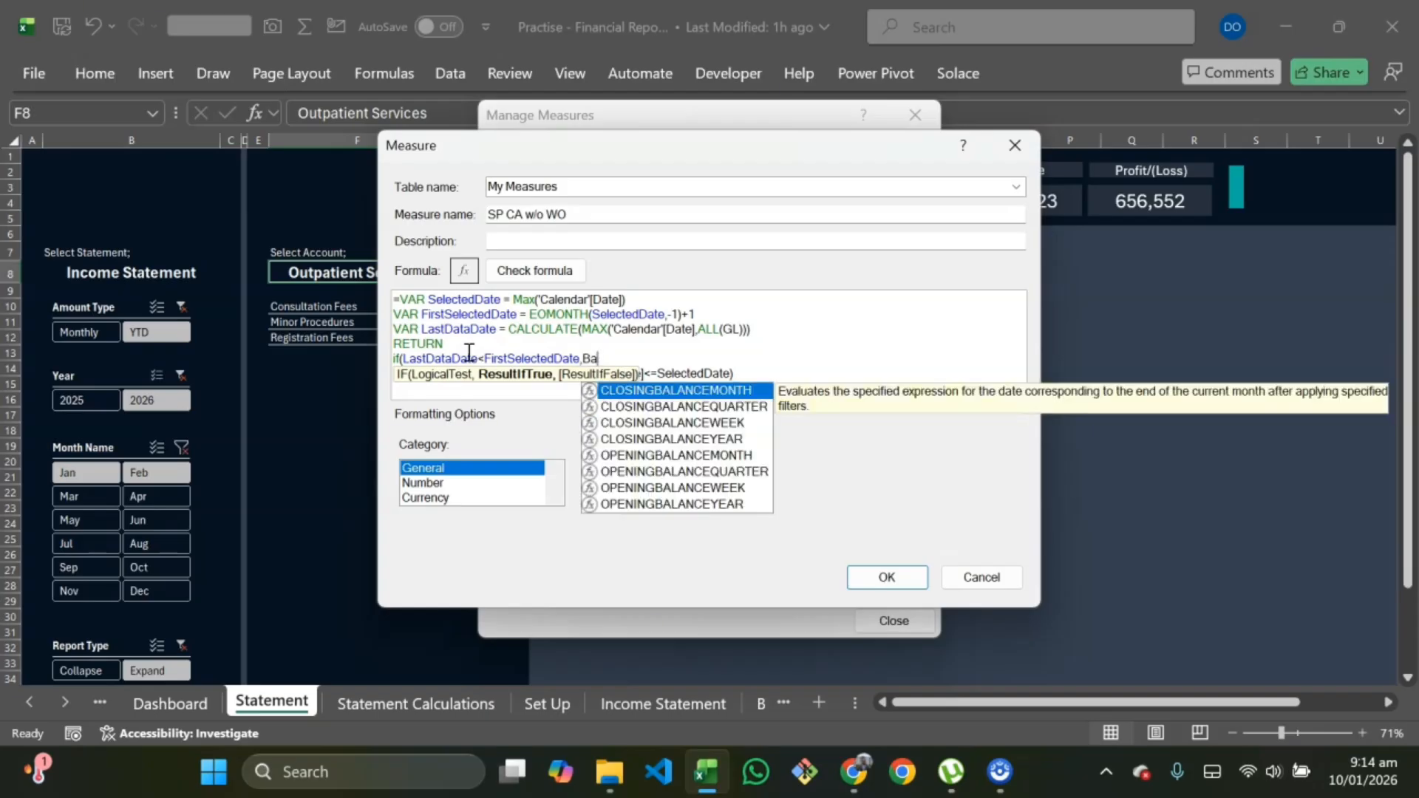
key("BackSpace")
type("lan")
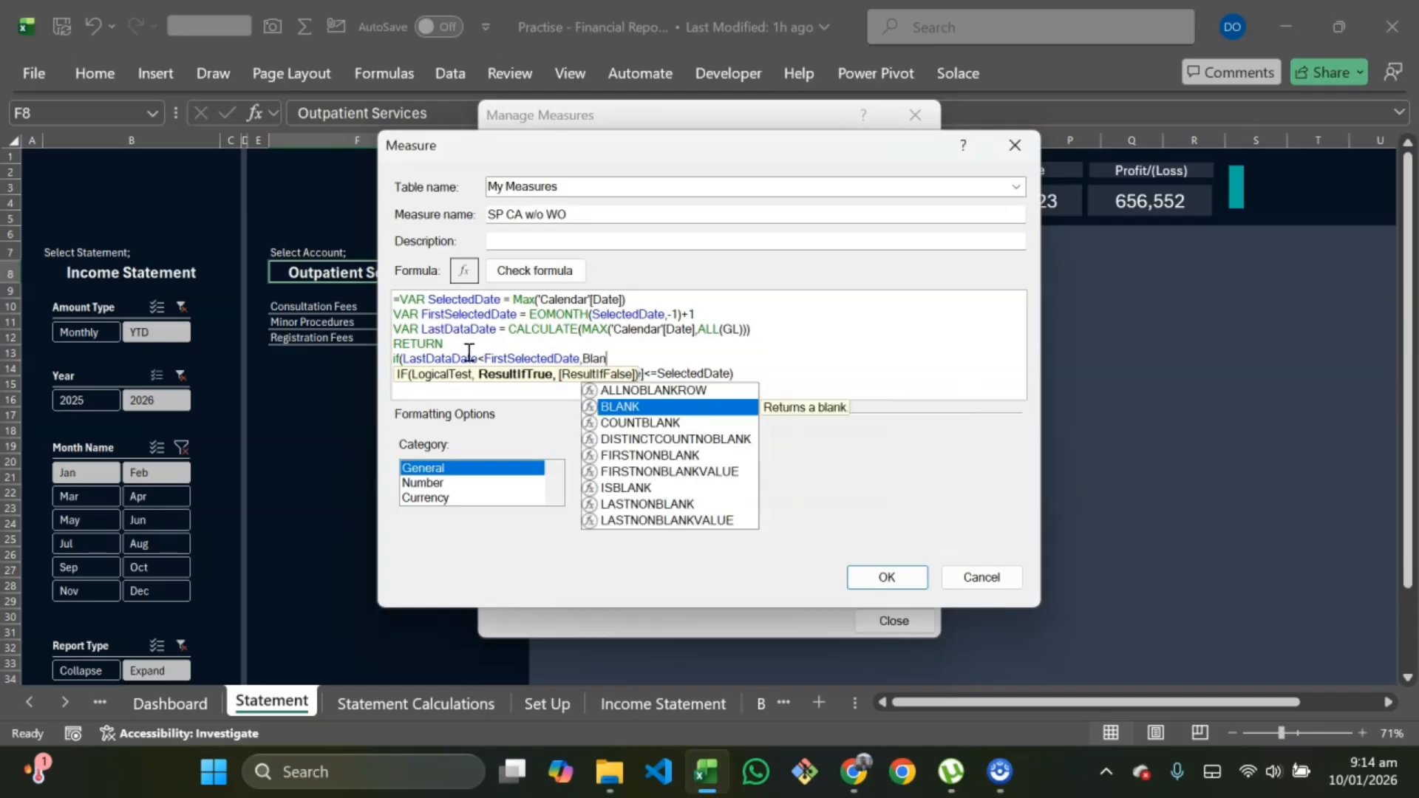
key("Tab")
type("),")
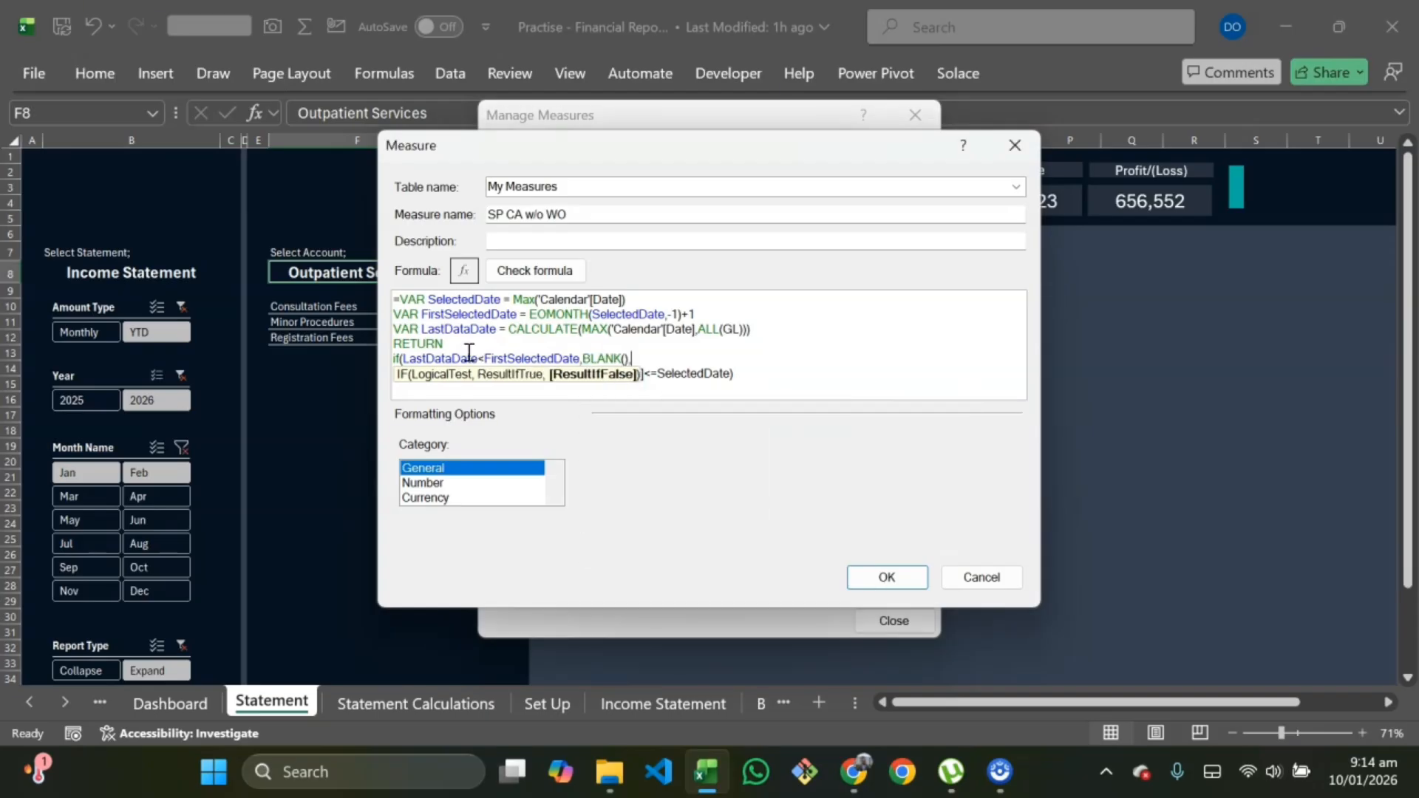
left_click(753, 377)
type(")")
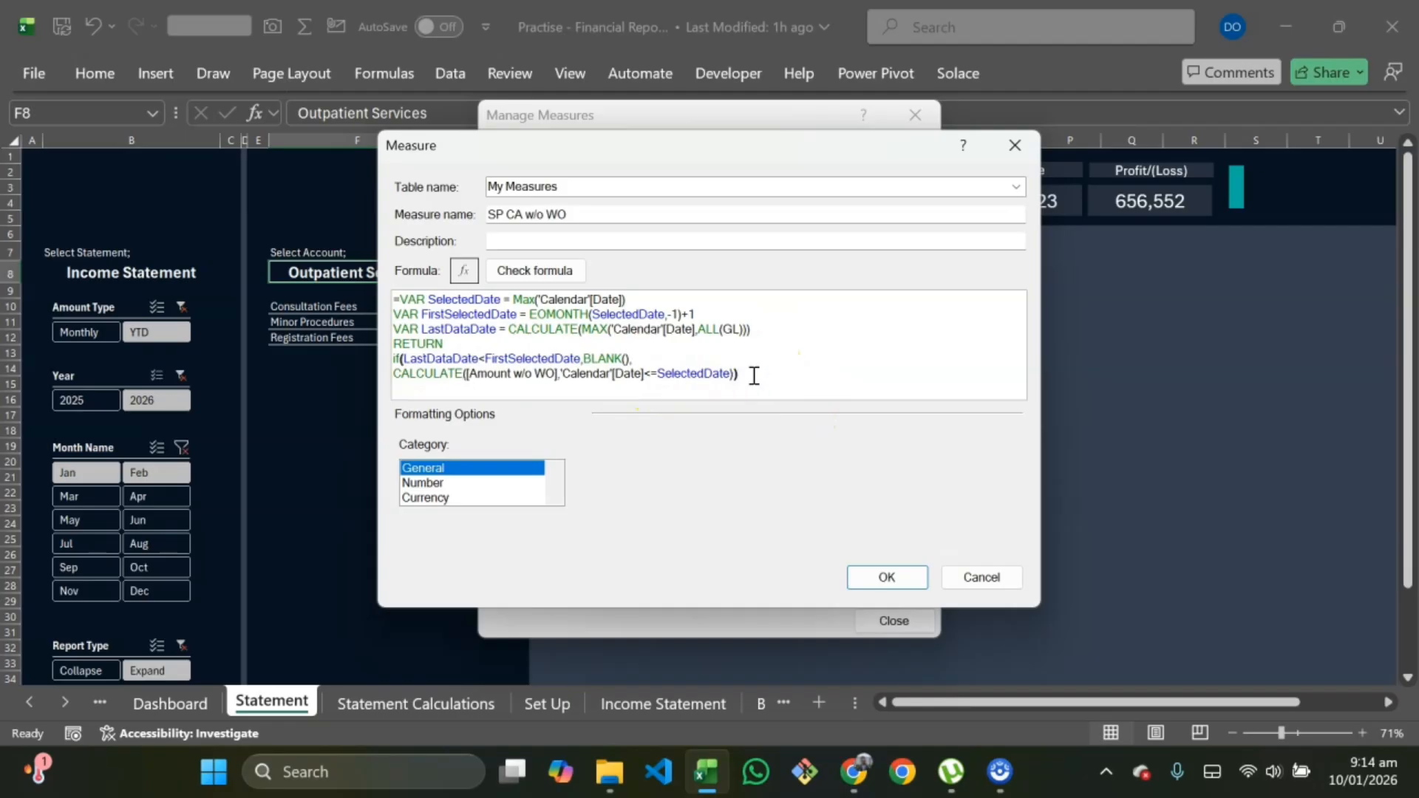
Step: Check the formula and change LastDataDate to take the MAX of GL[Trans Date] instead of 'Calendar'[Date], rechecking until it passes
left_click(535, 270)
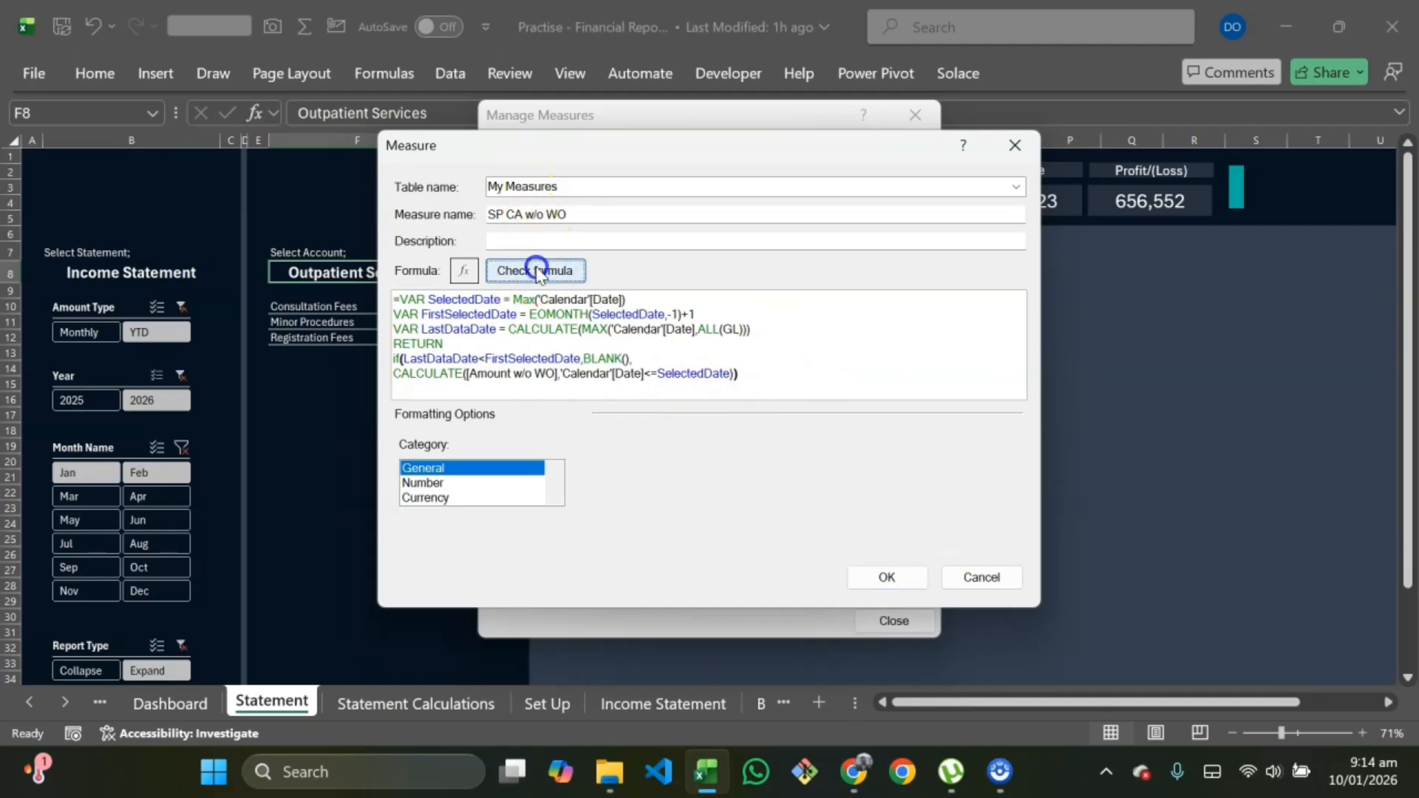
left_click(792, 325)
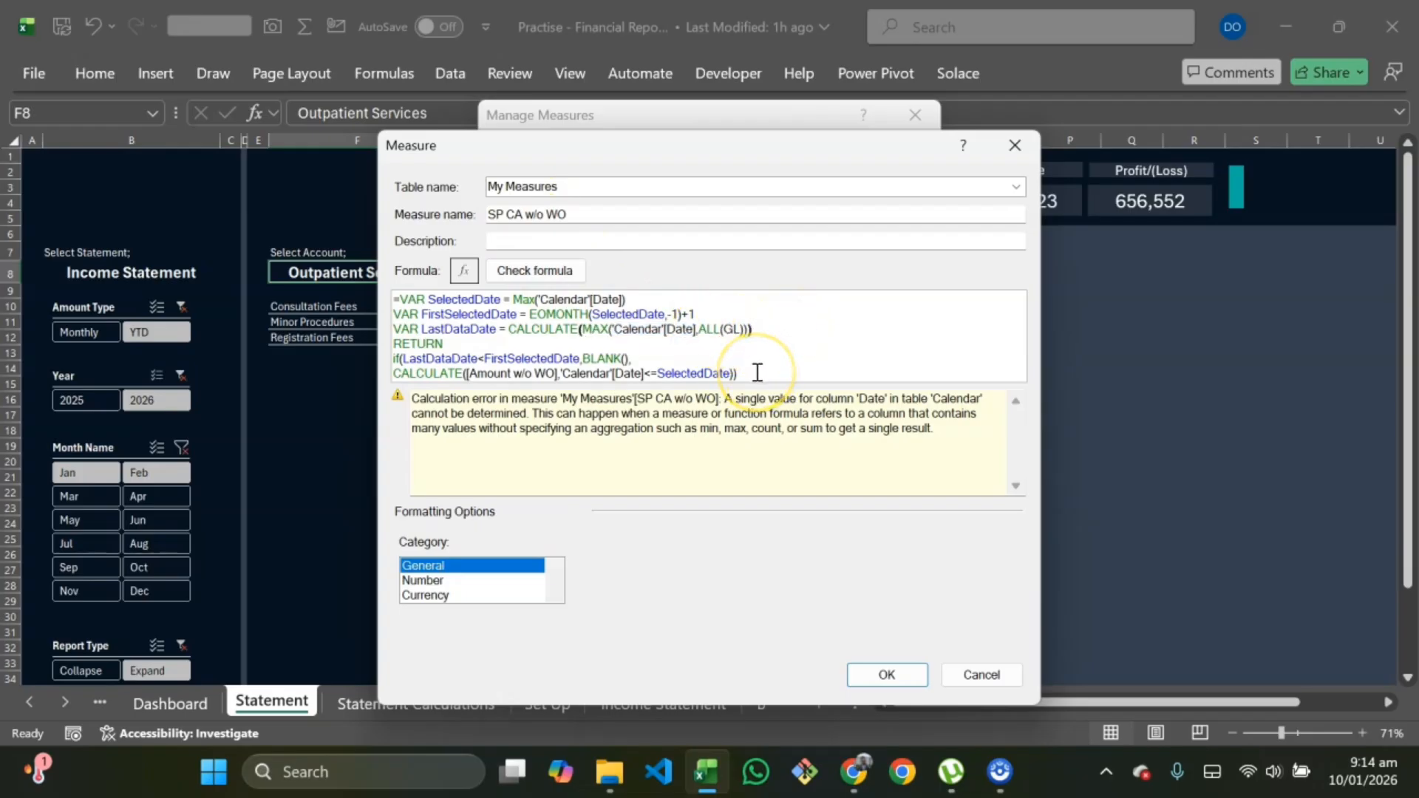
left_click(698, 326)
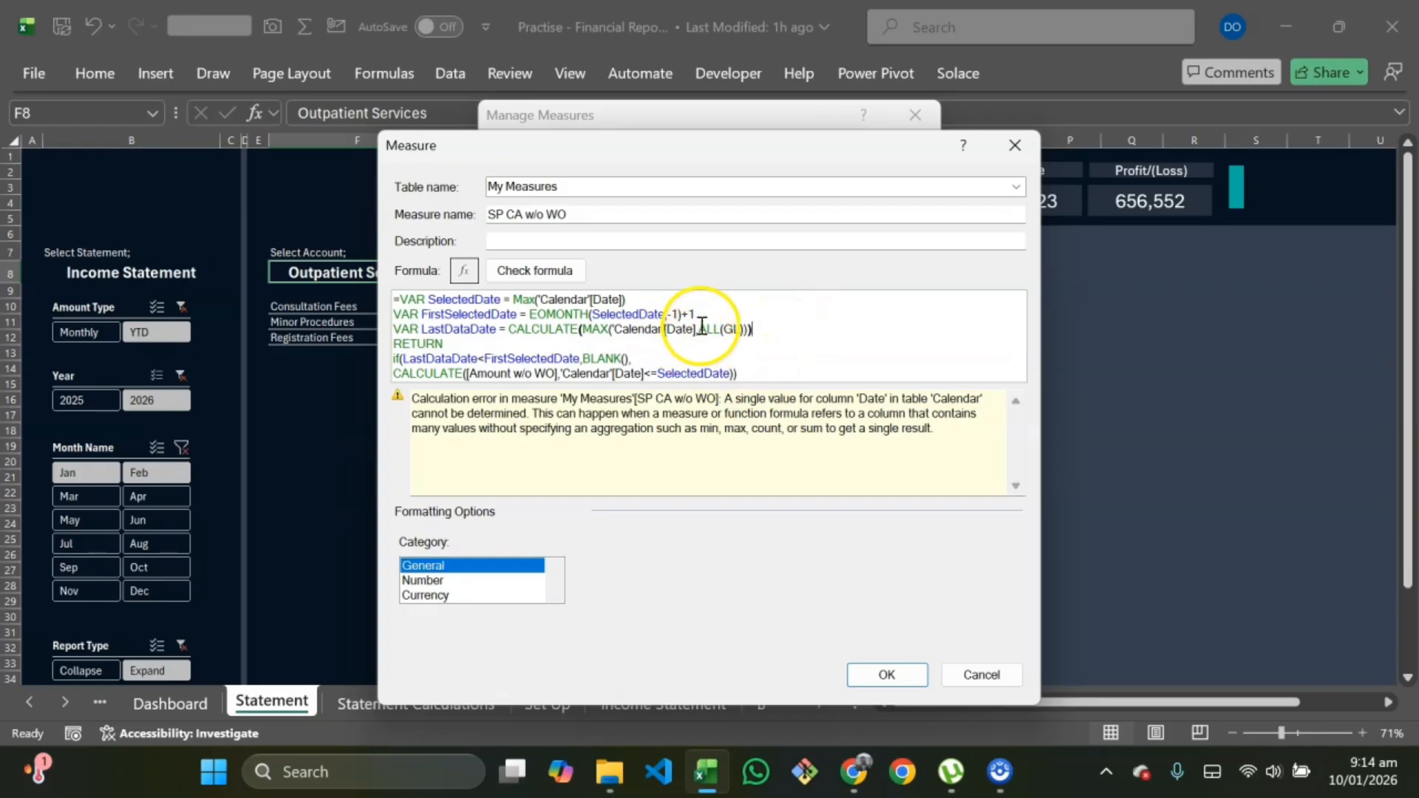
key("BackSpace")
key("BackSpace")
key("BackSpace")
key("BackSpace")
key("BackSpace")
key("BackSpace")
key("BackSpace")
key("BackSpace")
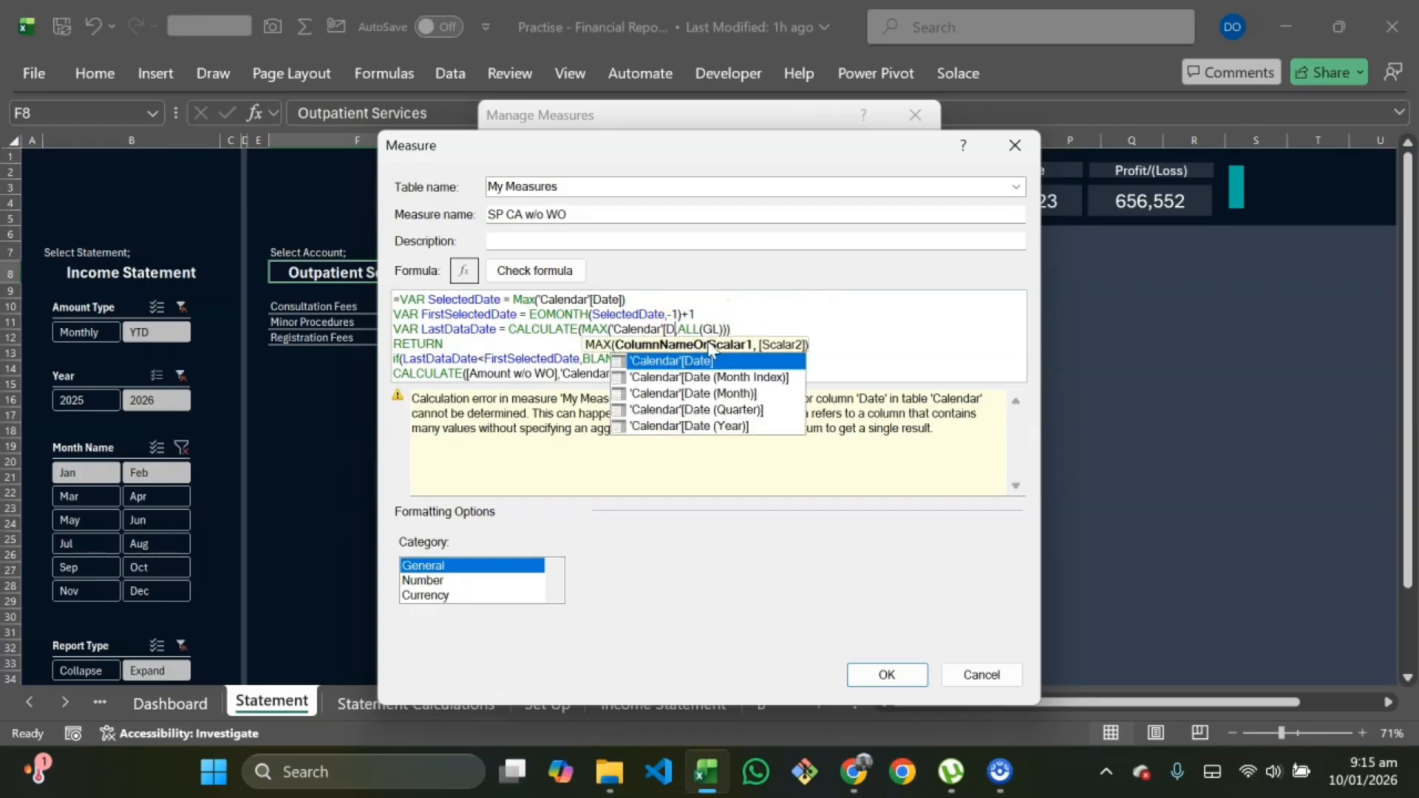
key("BackSpace")
key("BackSpace")
key("BackSpace")
key("BackSpace")
key("BackSpace")
key("BackSpace")
key("BackSpace")
key("BackSpace")
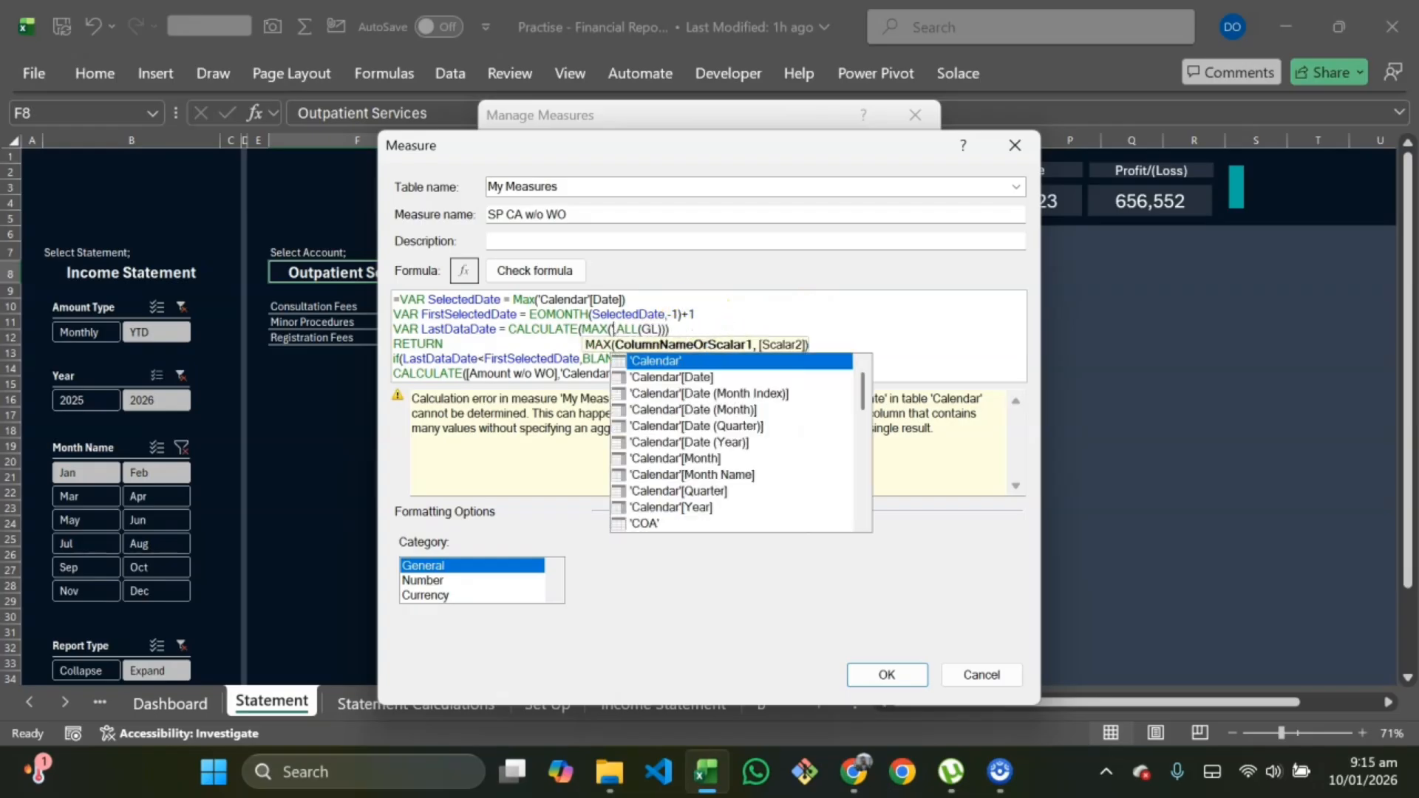
type("GL")
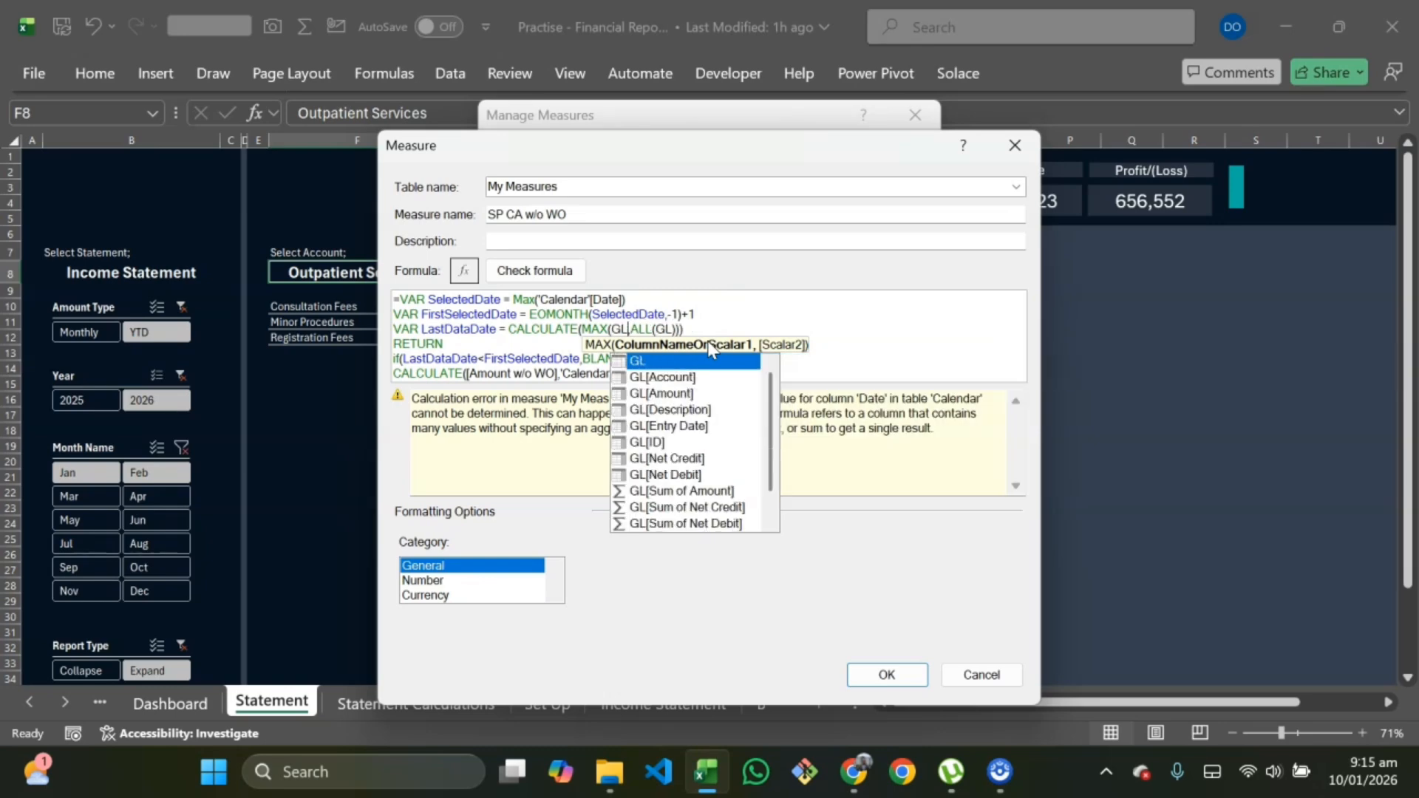
type("[tra")
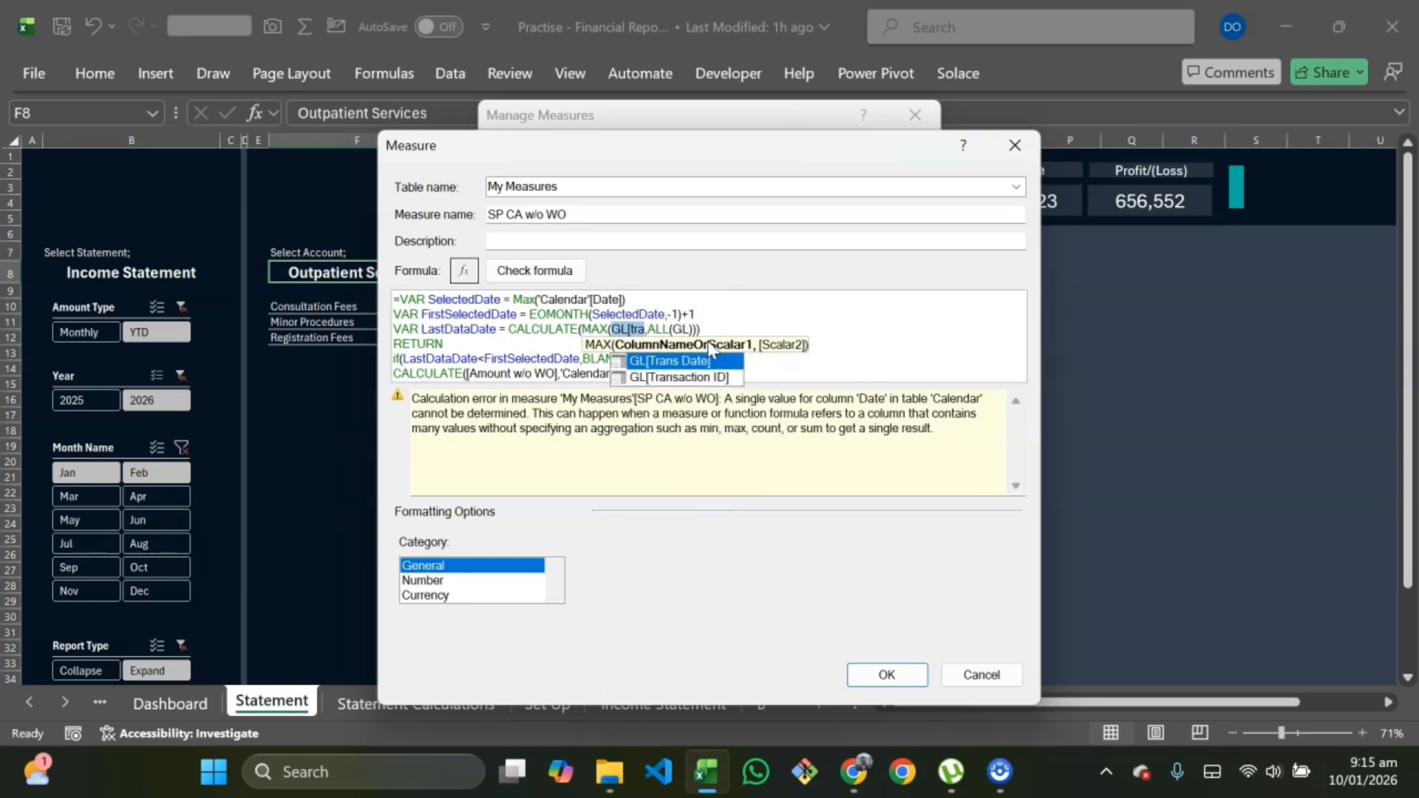
key("Tab")
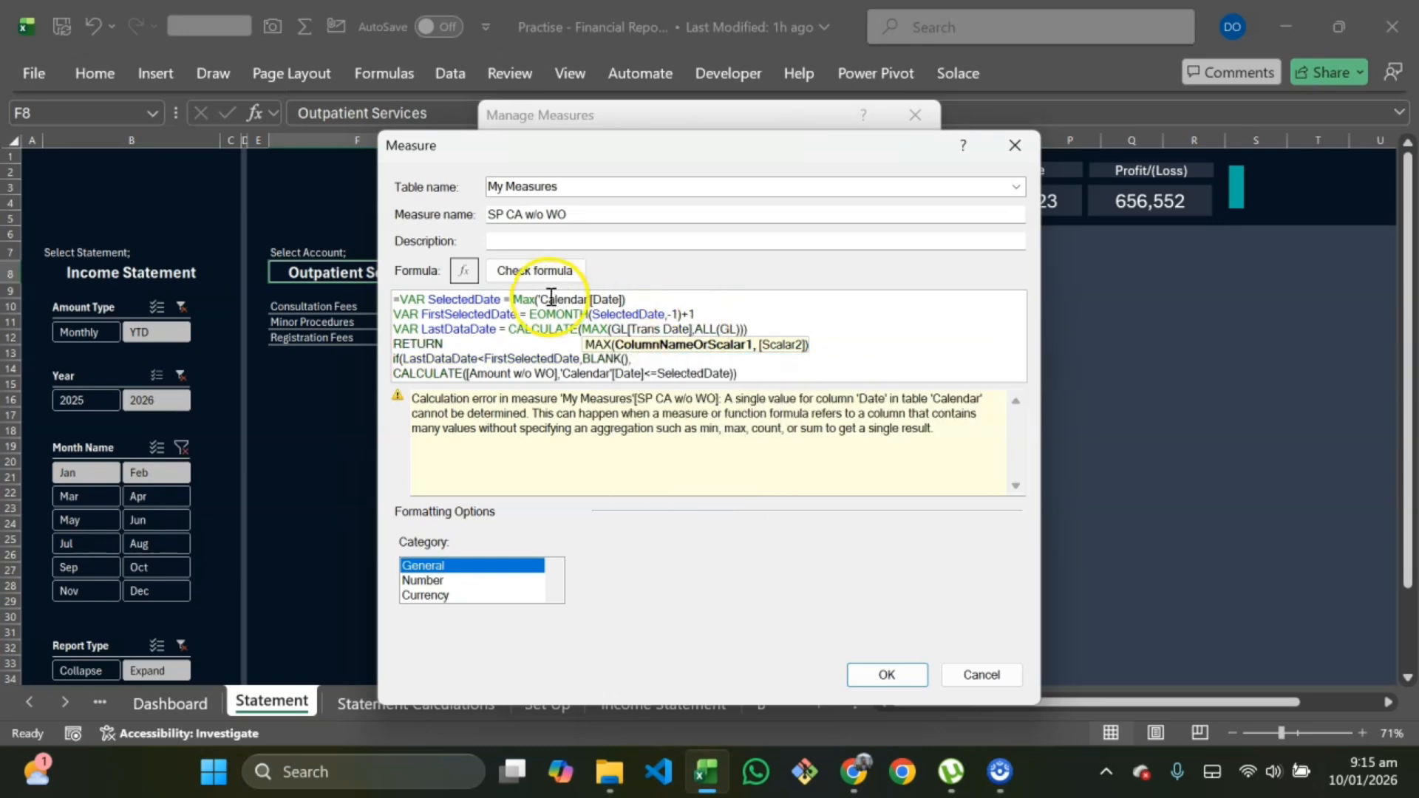
left_click(542, 272)
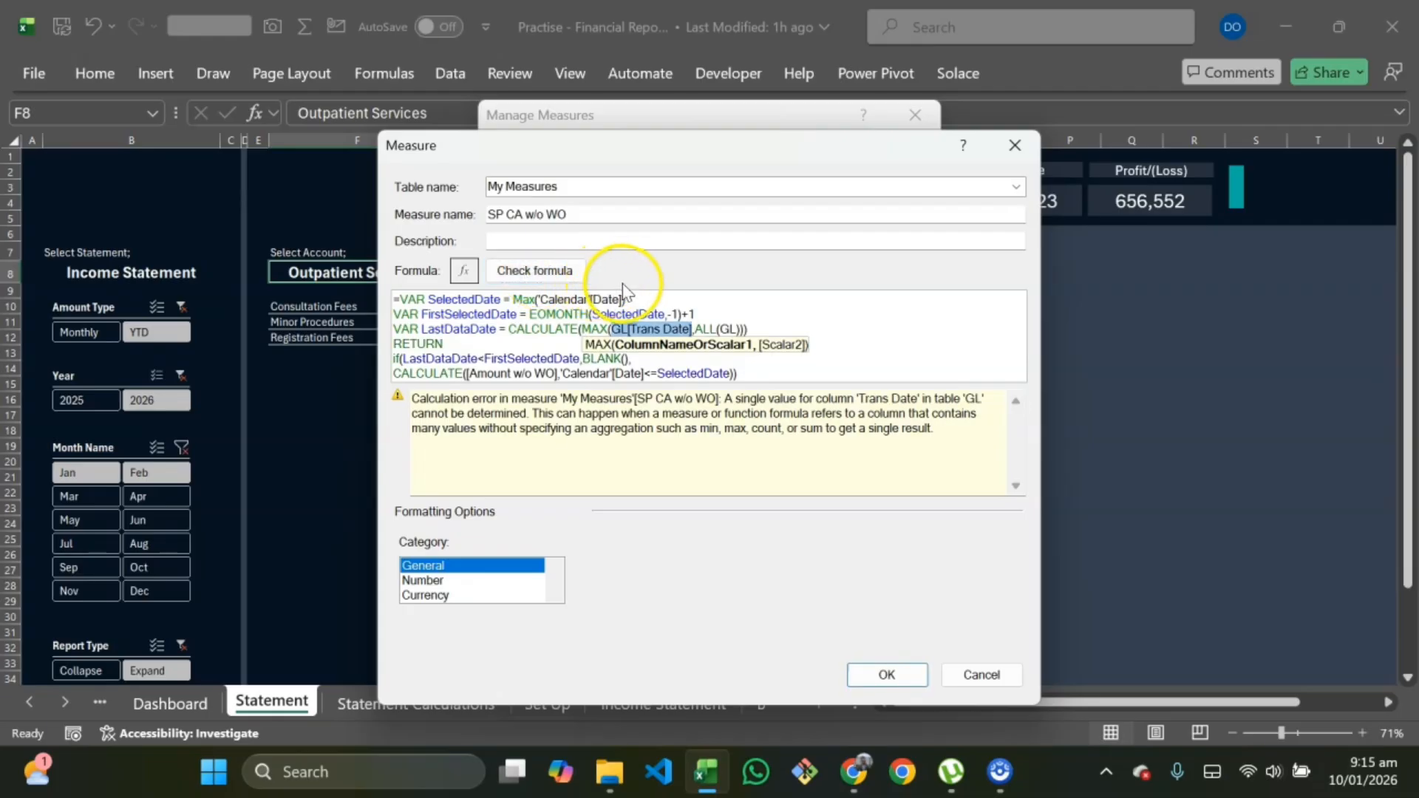
left_click(693, 329)
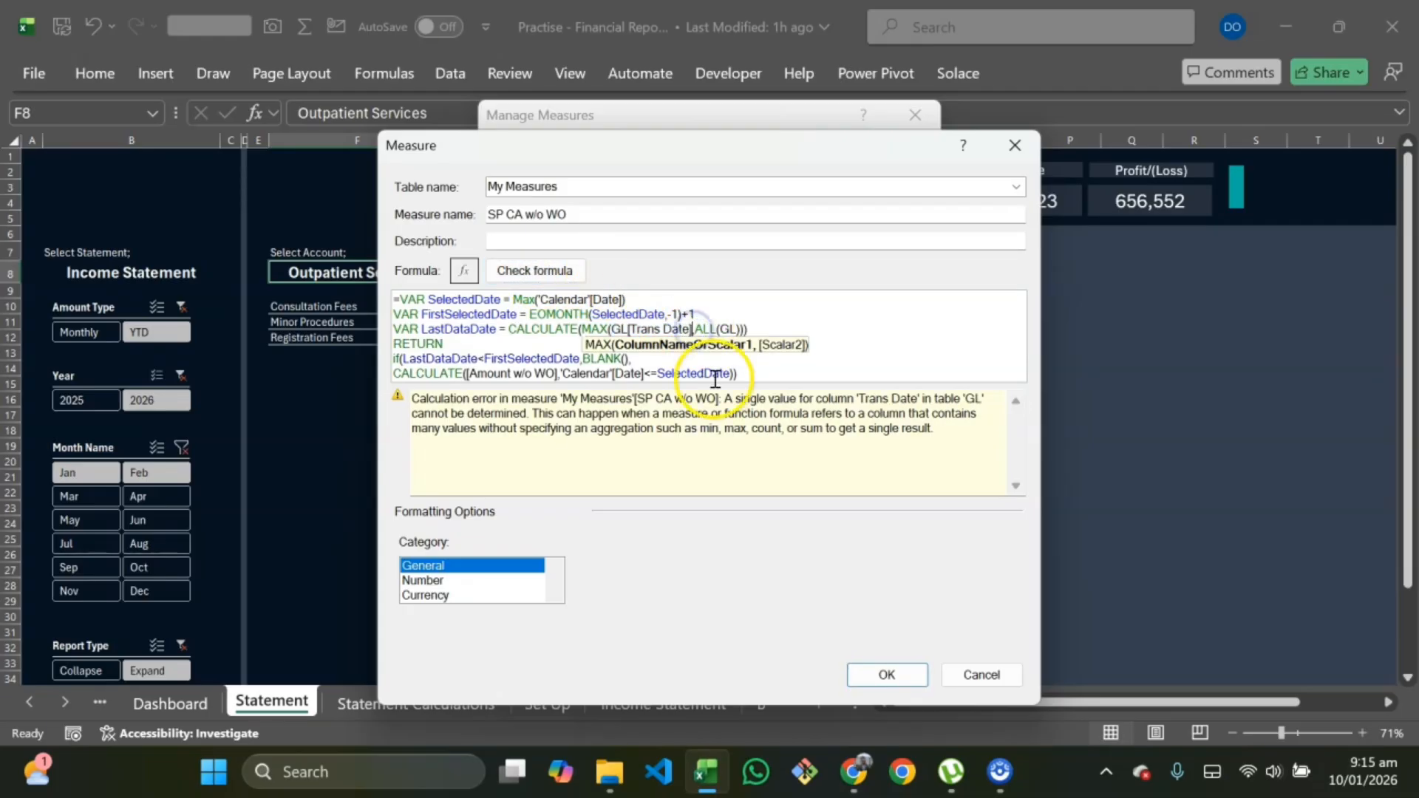
type(")")
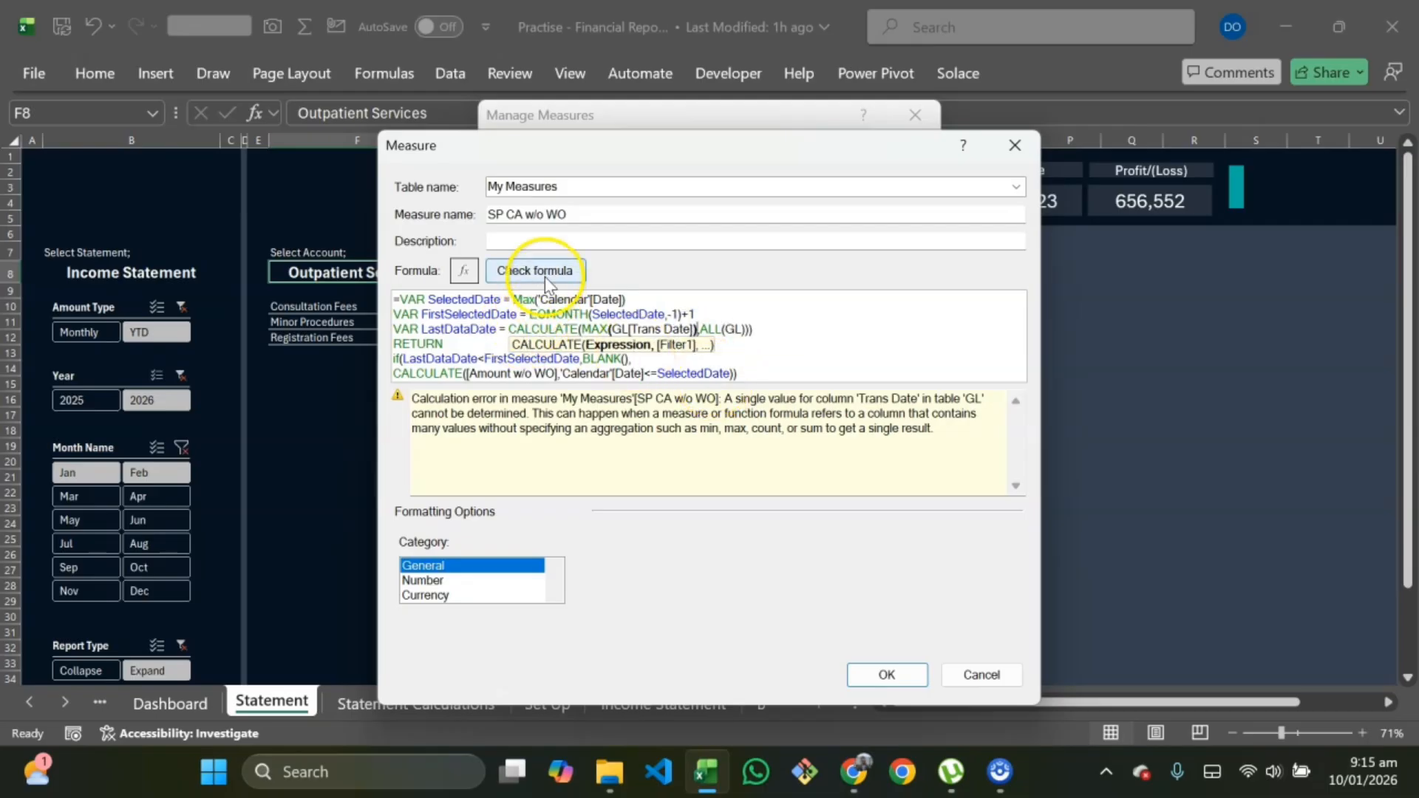
left_click(770, 330)
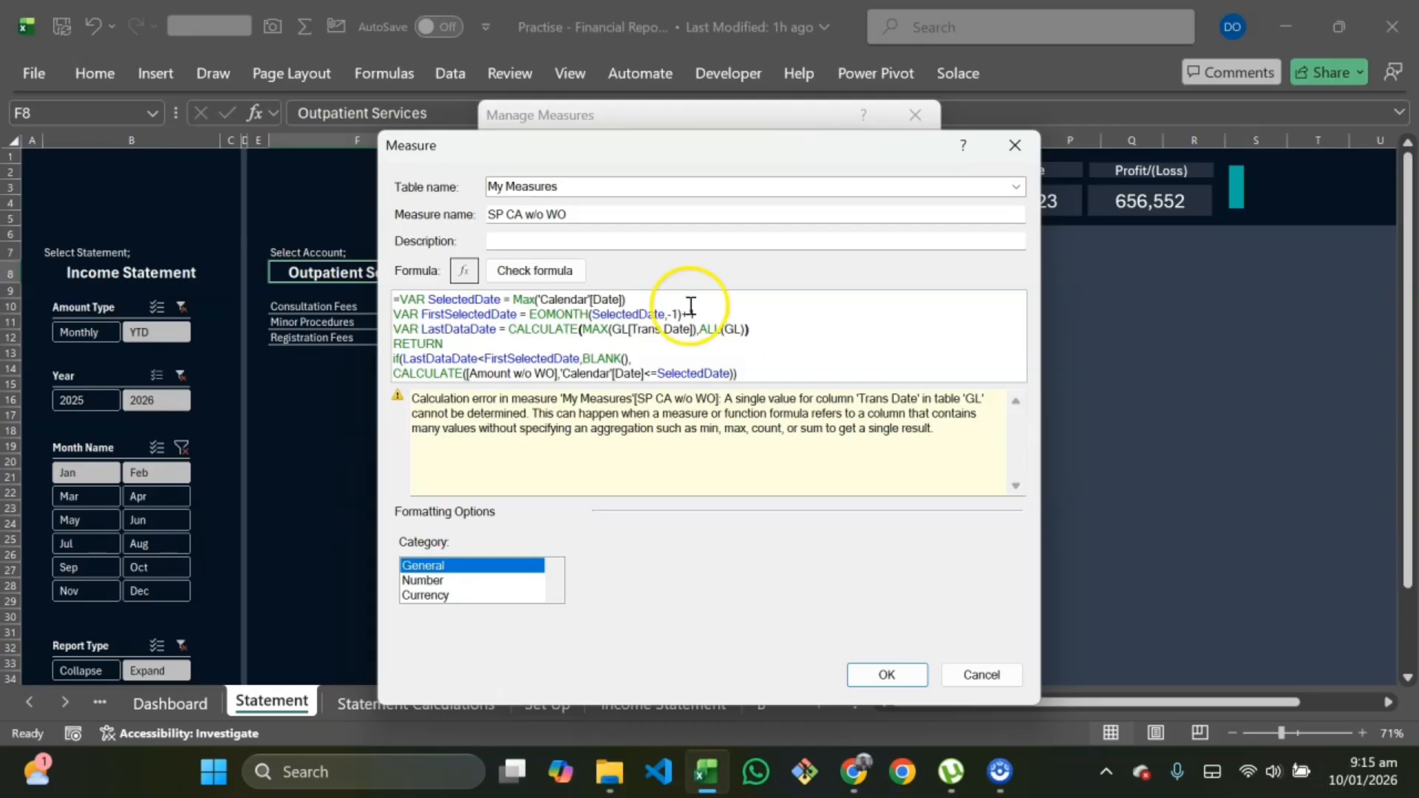
left_click(542, 271)
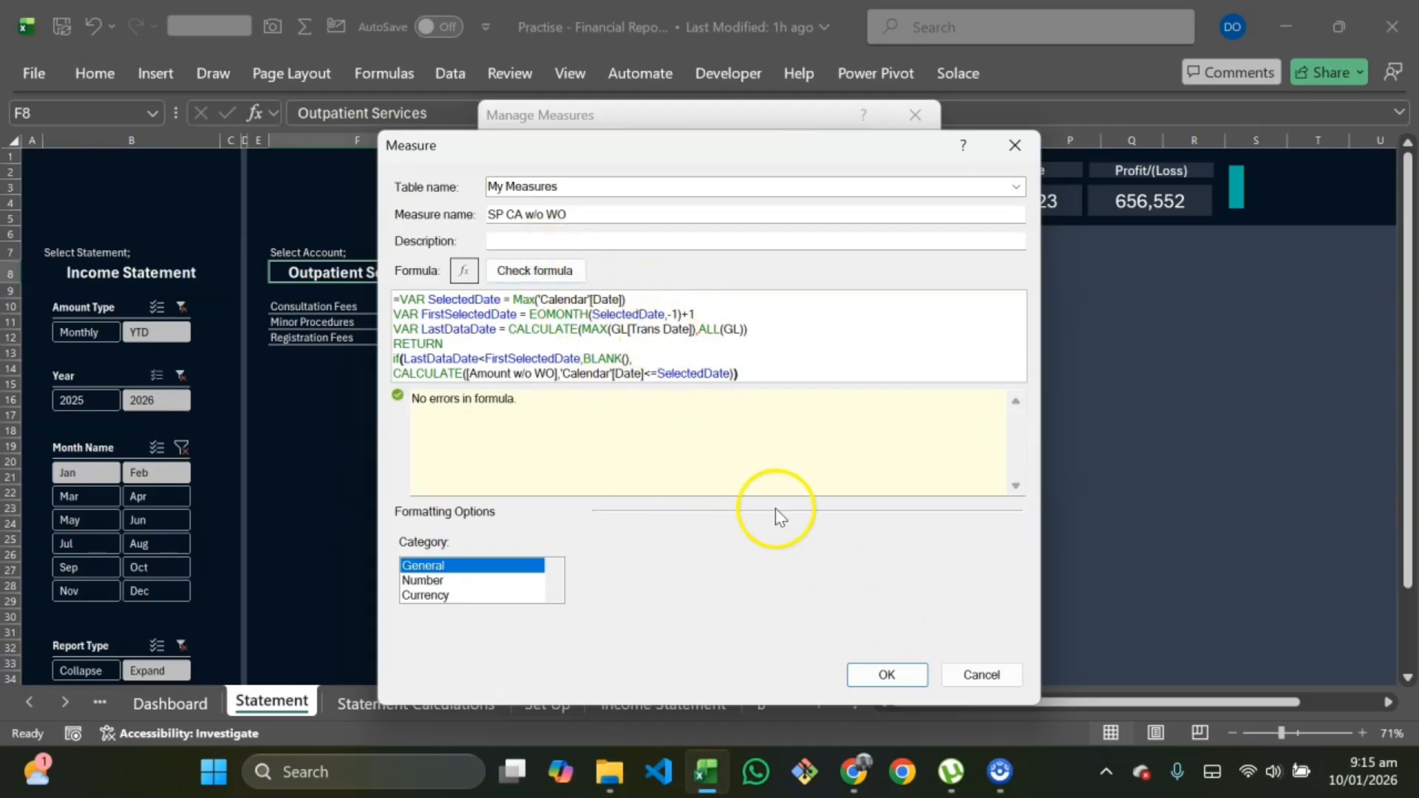
Step: Save the SP CA w/o WO measure and close the measure manager
left_click(885, 674)
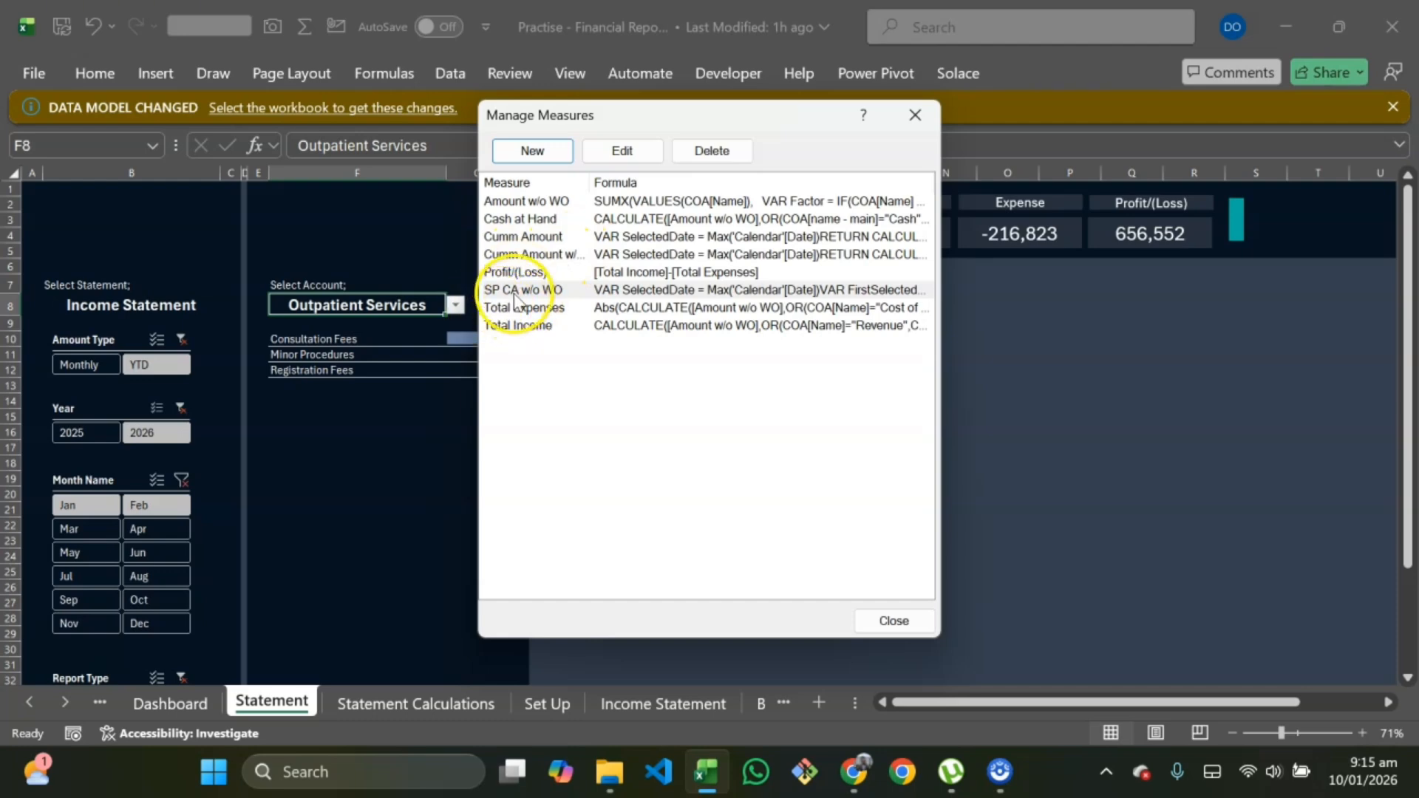
left_click(894, 621)
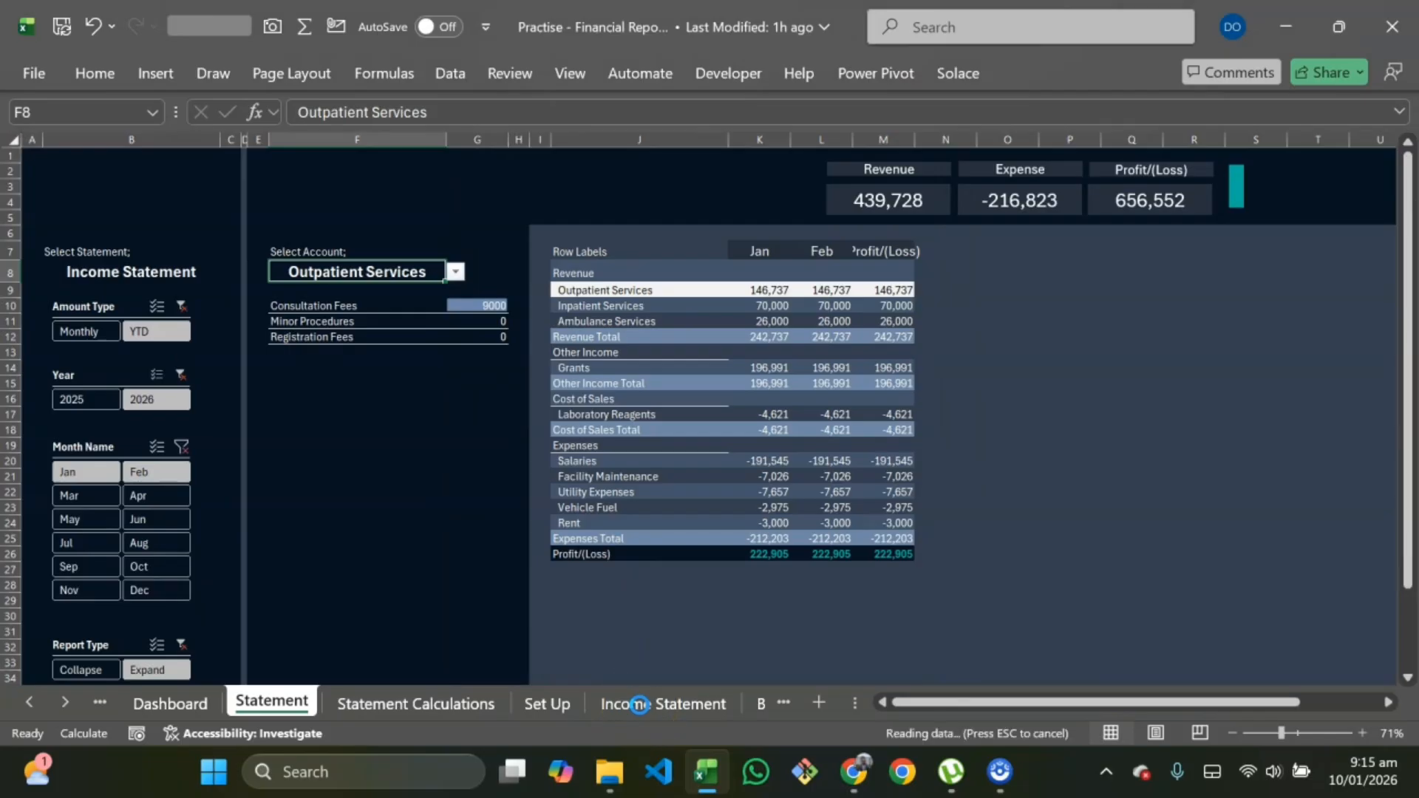
Step: On the Income Statement sheet, replace the YTD Report Expanded pivot's Cumm Amount w/o WO value with the SP CA w/o WO measure
left_click(640, 704)
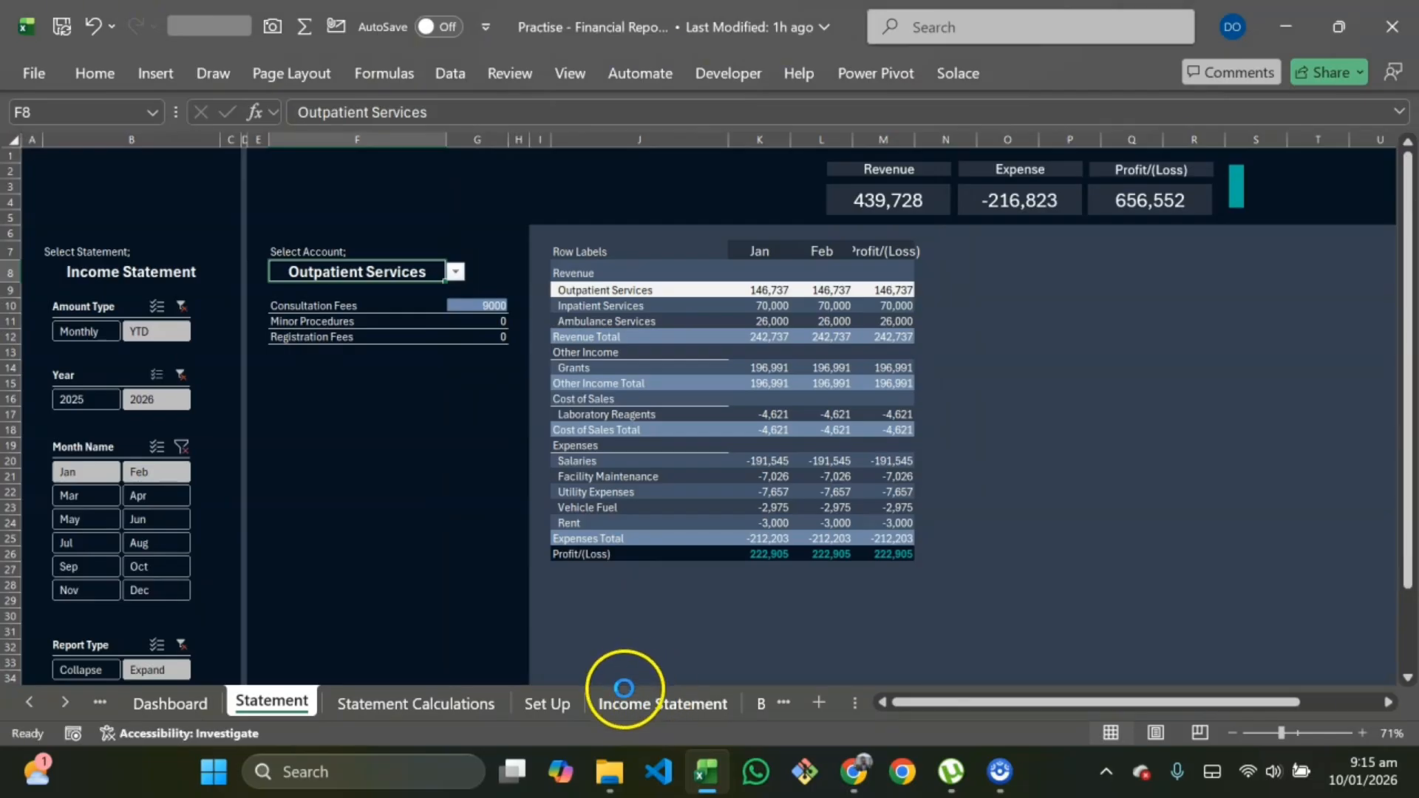
left_click(642, 703)
scroll(781, 470, "right", 6)
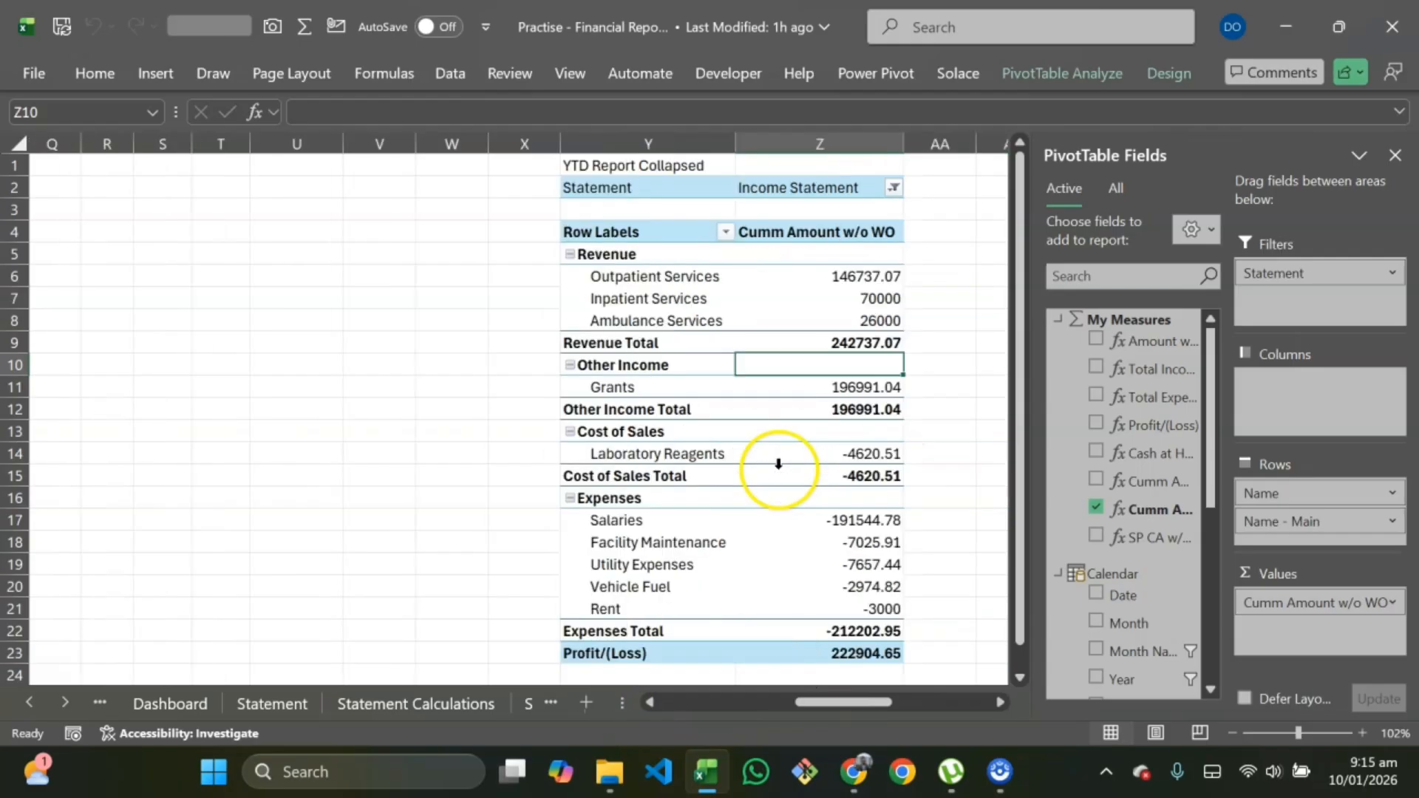
scroll(444, 436, "right", 6)
scroll(333, 403, "left", 1)
left_click(348, 394)
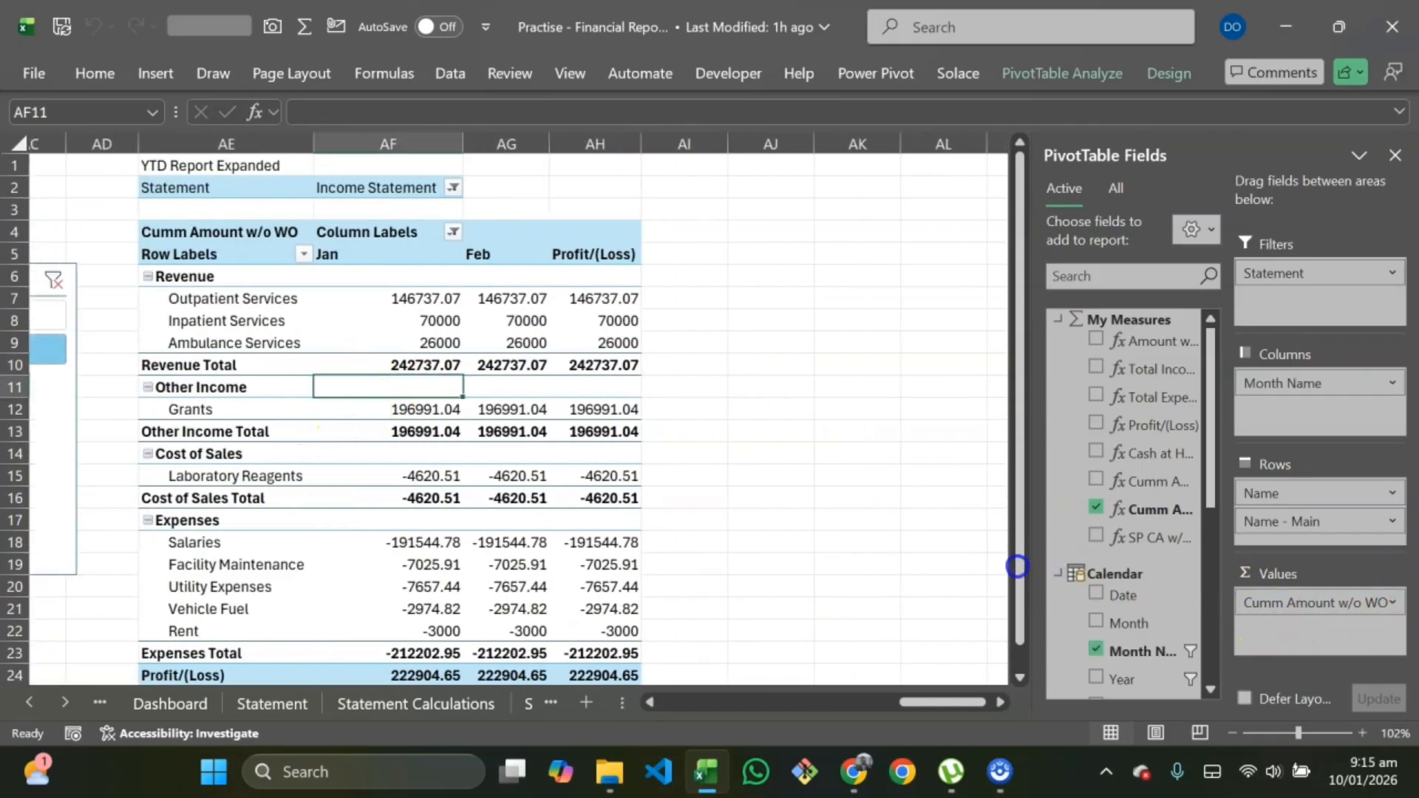
left_click(1141, 509)
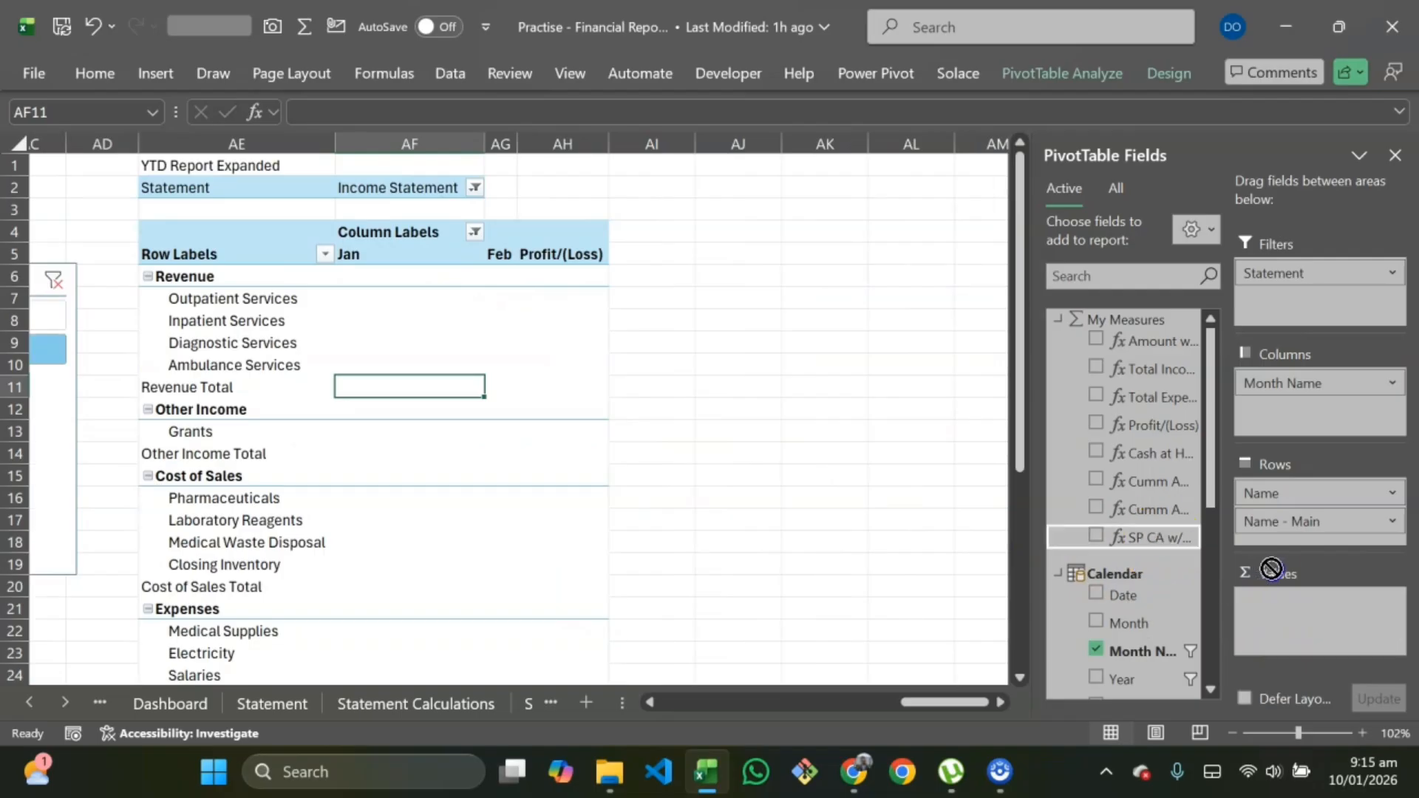
left_click_drag(1158, 537, 1296, 597)
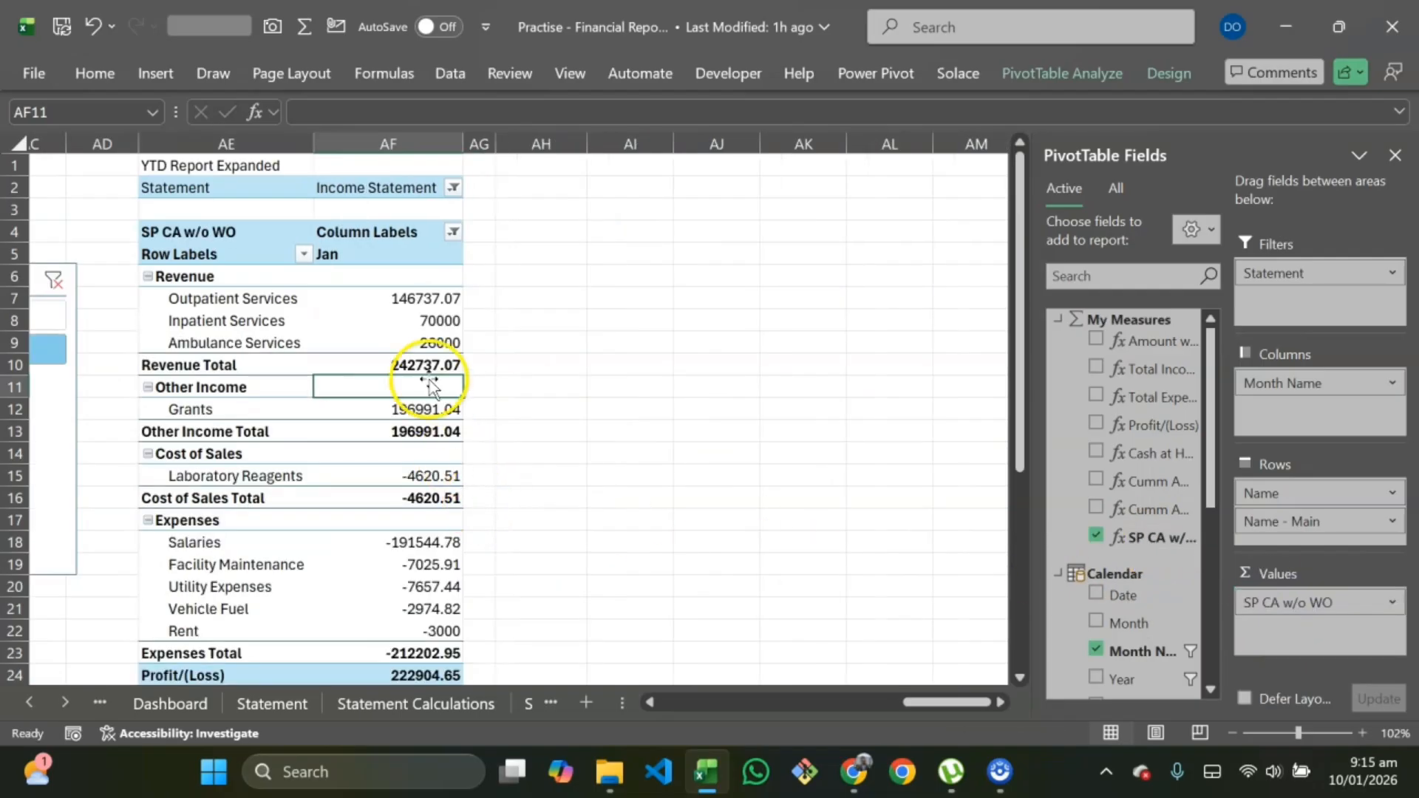
Step: Inspect the Income Statement pivots, then switch to the Balance Sheet pivots
scroll(631, 488, "down", 3)
scroll(630, 488, "left", 3)
scroll(912, 412, "up", 3)
scroll(864, 440, "right", 2)
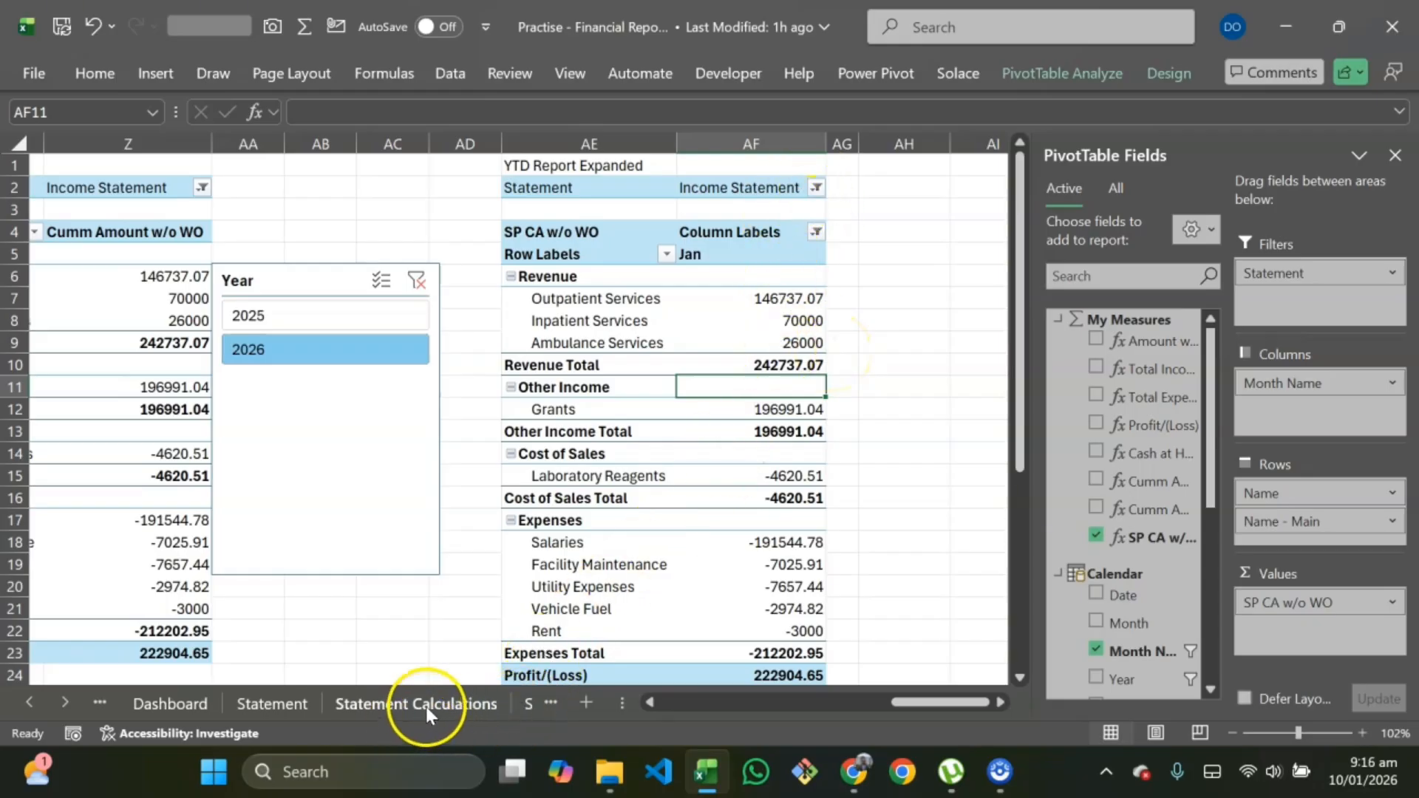
left_click(550, 704)
left_click(550, 704)
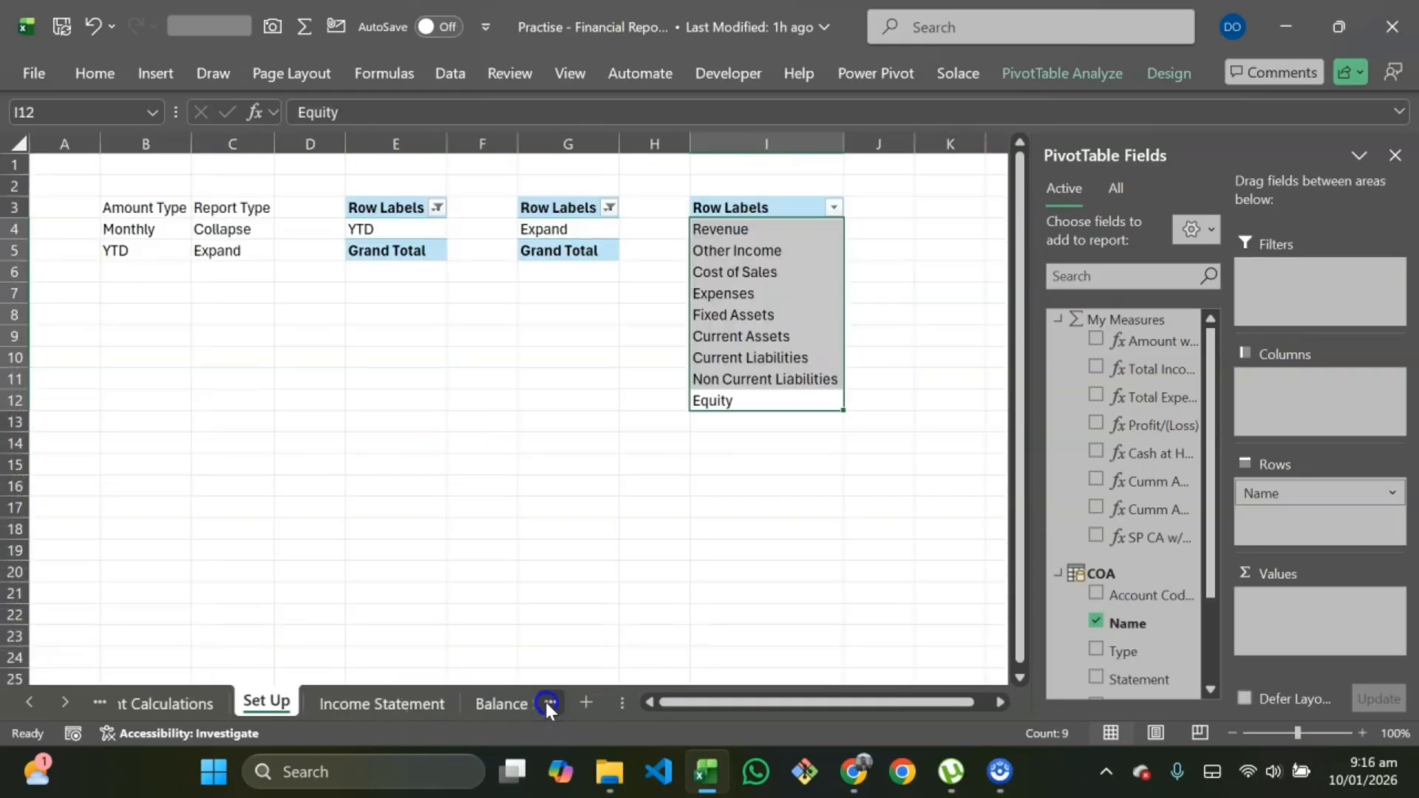
left_click(457, 703)
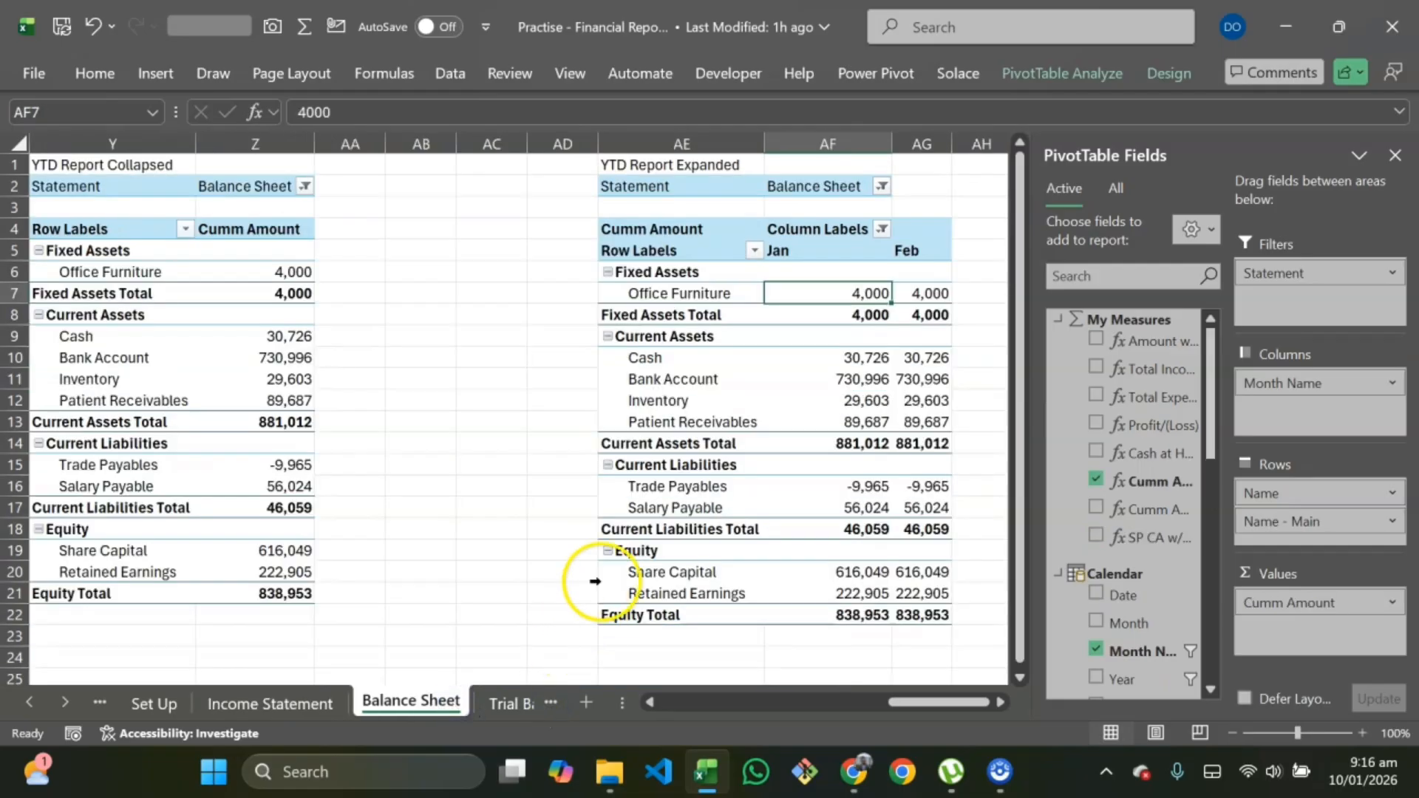
scroll(902, 295, "right", 1)
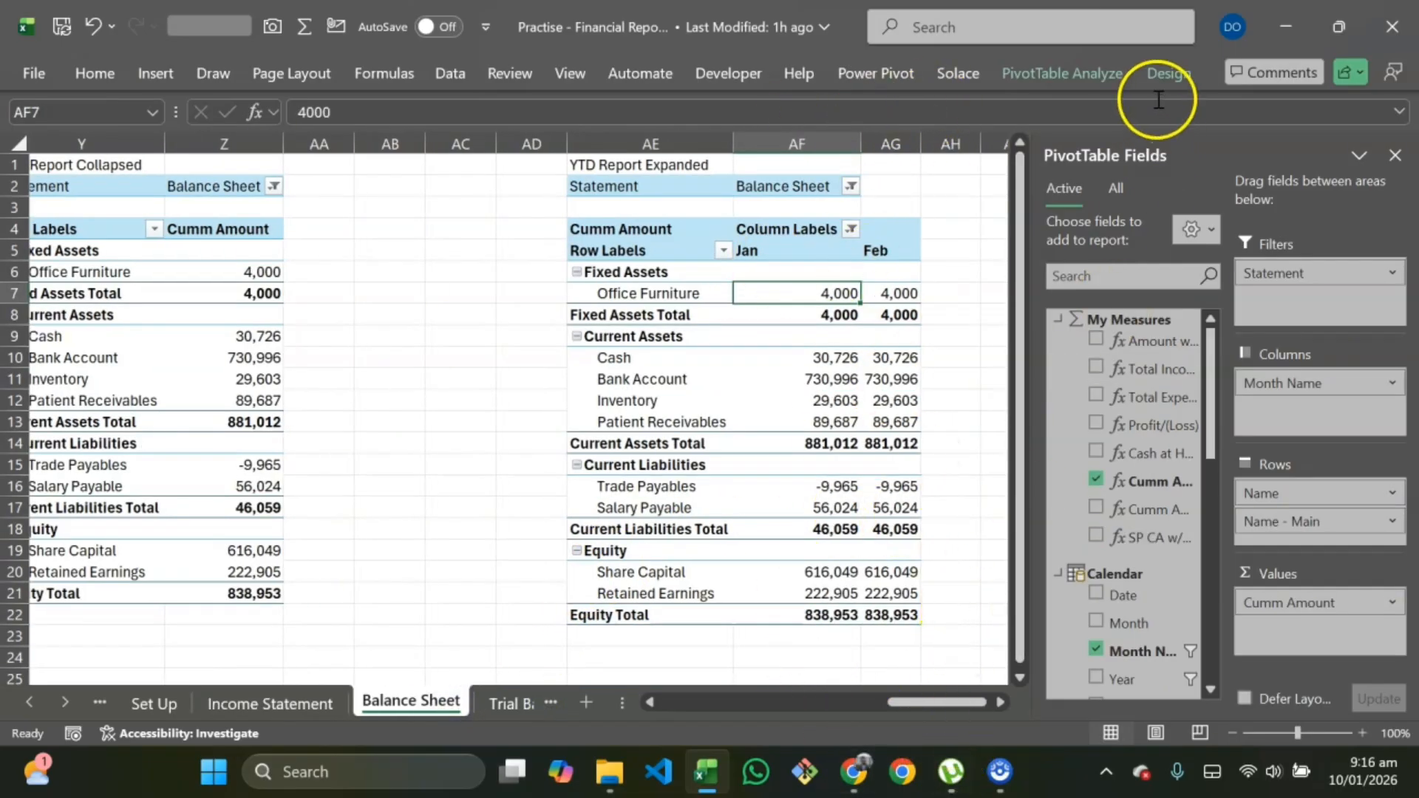
Step: Open the SP CA w/o WO measure in the Power Pivot measure manager and copy its entire formula
left_click(861, 74)
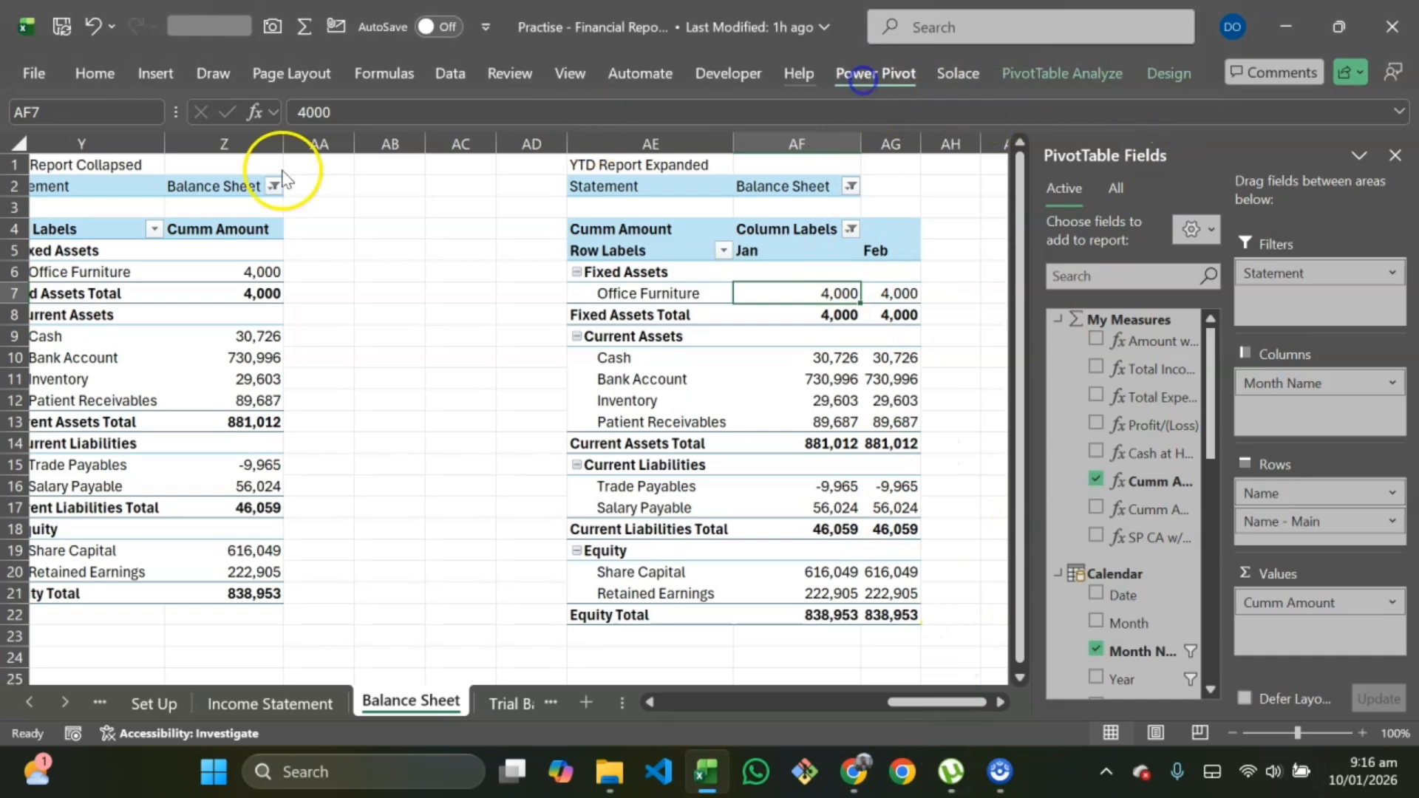
left_click(142, 173)
left_click(155, 230)
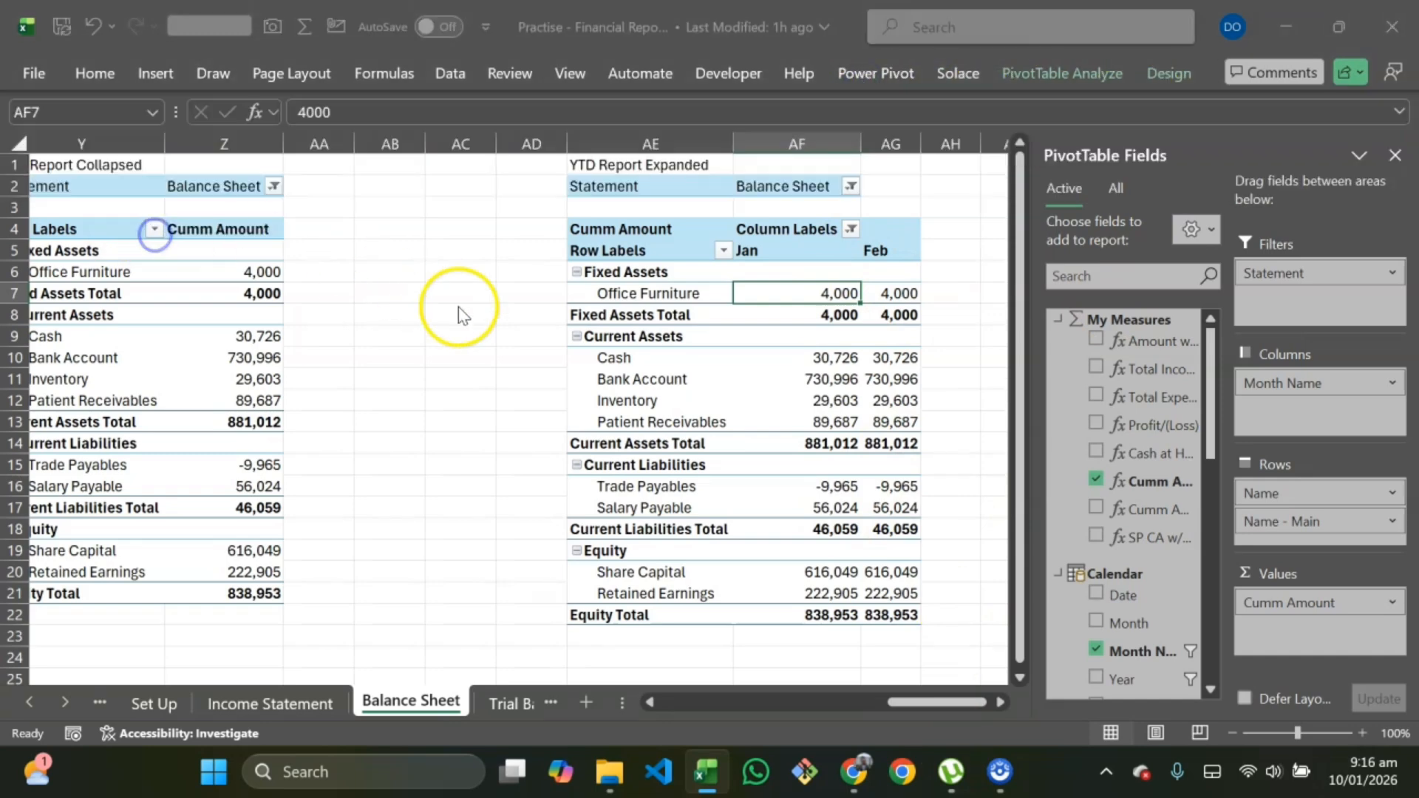
left_click(543, 291)
left_click(620, 152)
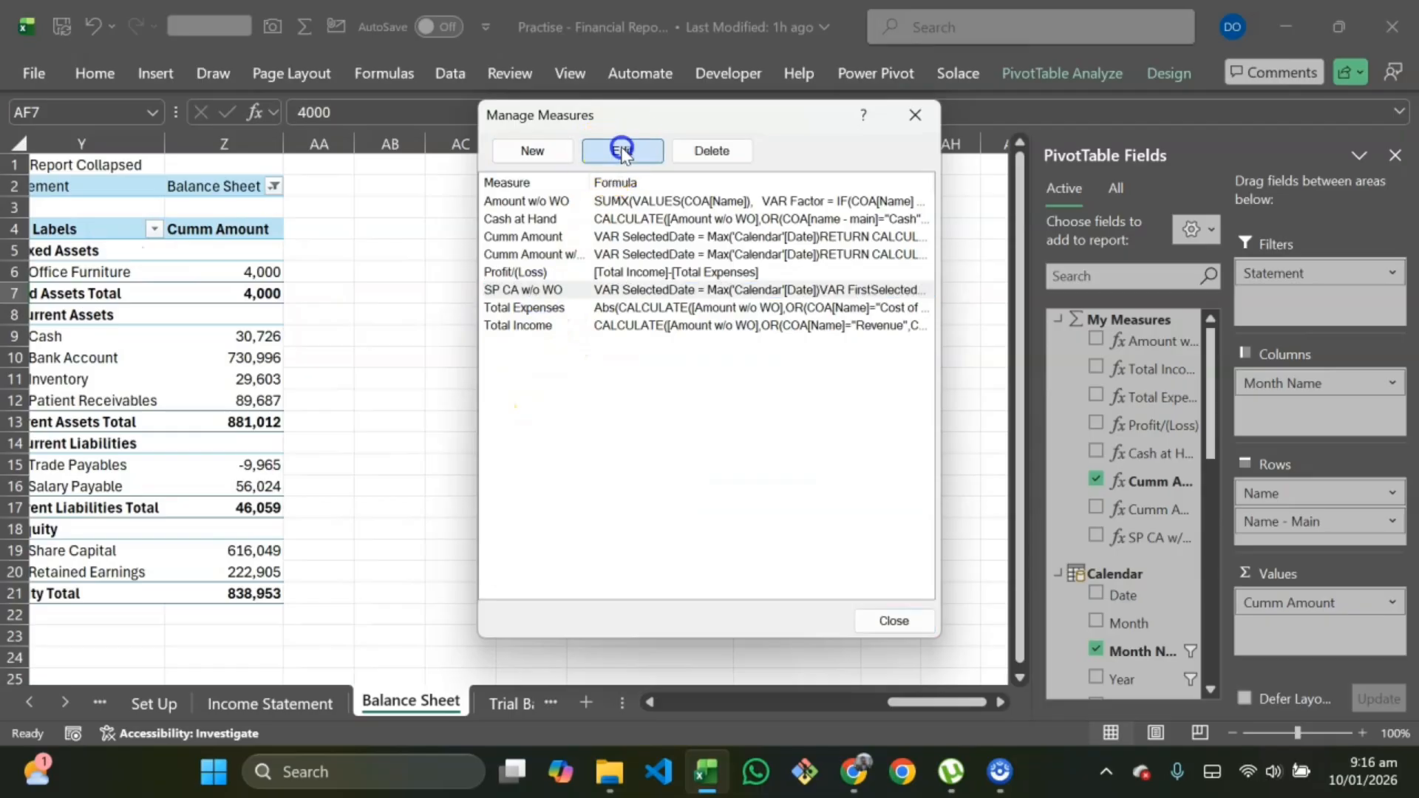
left_click_drag(768, 376, 436, 299)
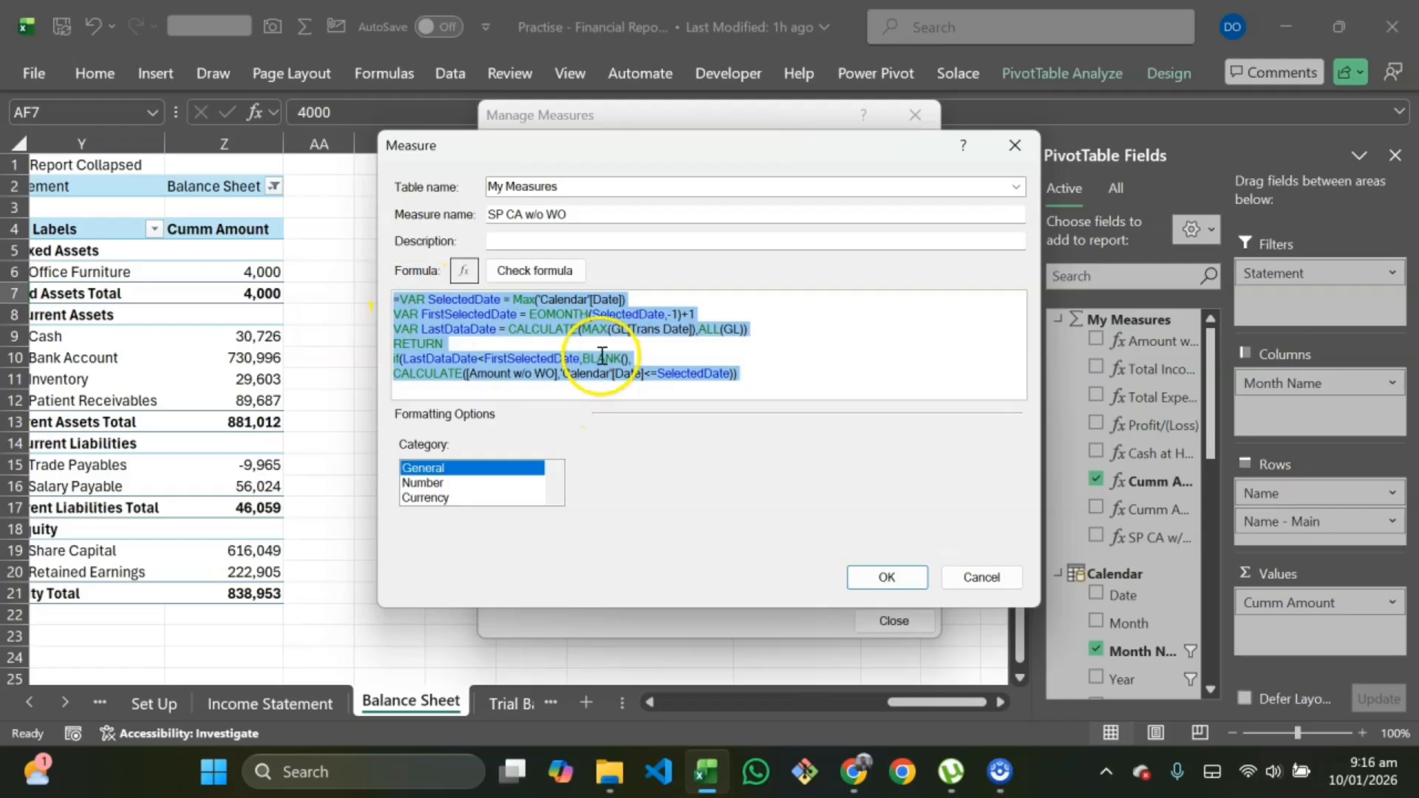
left_click(884, 578)
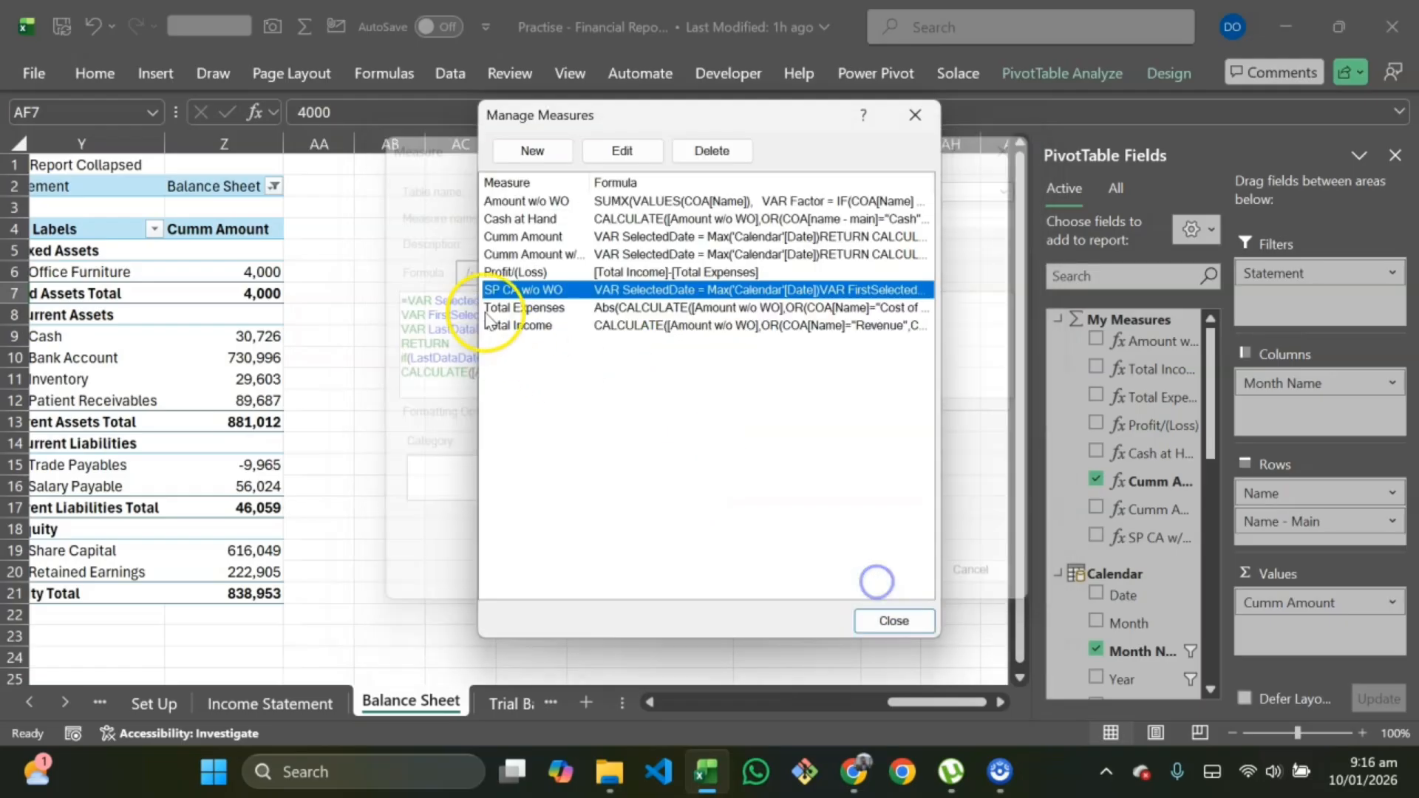
Step: Create a new measure named SP CA in My Measures and paste the copied formula into it
left_click(533, 151)
left_click_drag(633, 215, 406, 219)
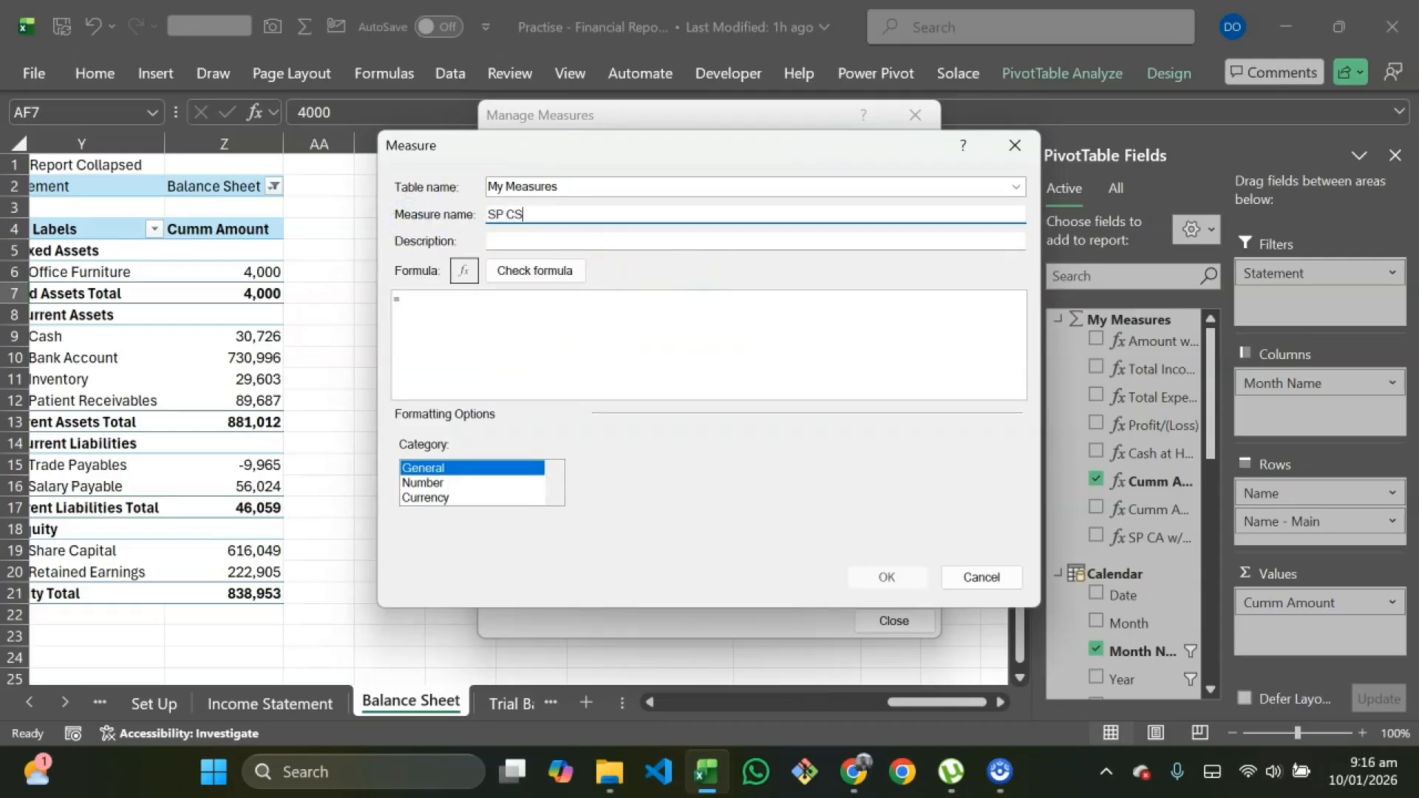
left_click(443, 316)
type("=VAR SelectedDate = Max('Calendar'[Date]) VAR FirstSelectedDate = EOMONTH(SelectedDate,-1)+1 VAR LastDataDate = CALCULATE(MAX(GL[Trans Date]),ALL(GL)) RETURN if(LastDataDate<FirstSelectedDate,BLANK(), CALCULATE([Amount w/o WO],'Calendar'[Date]<=SelectedDate))")
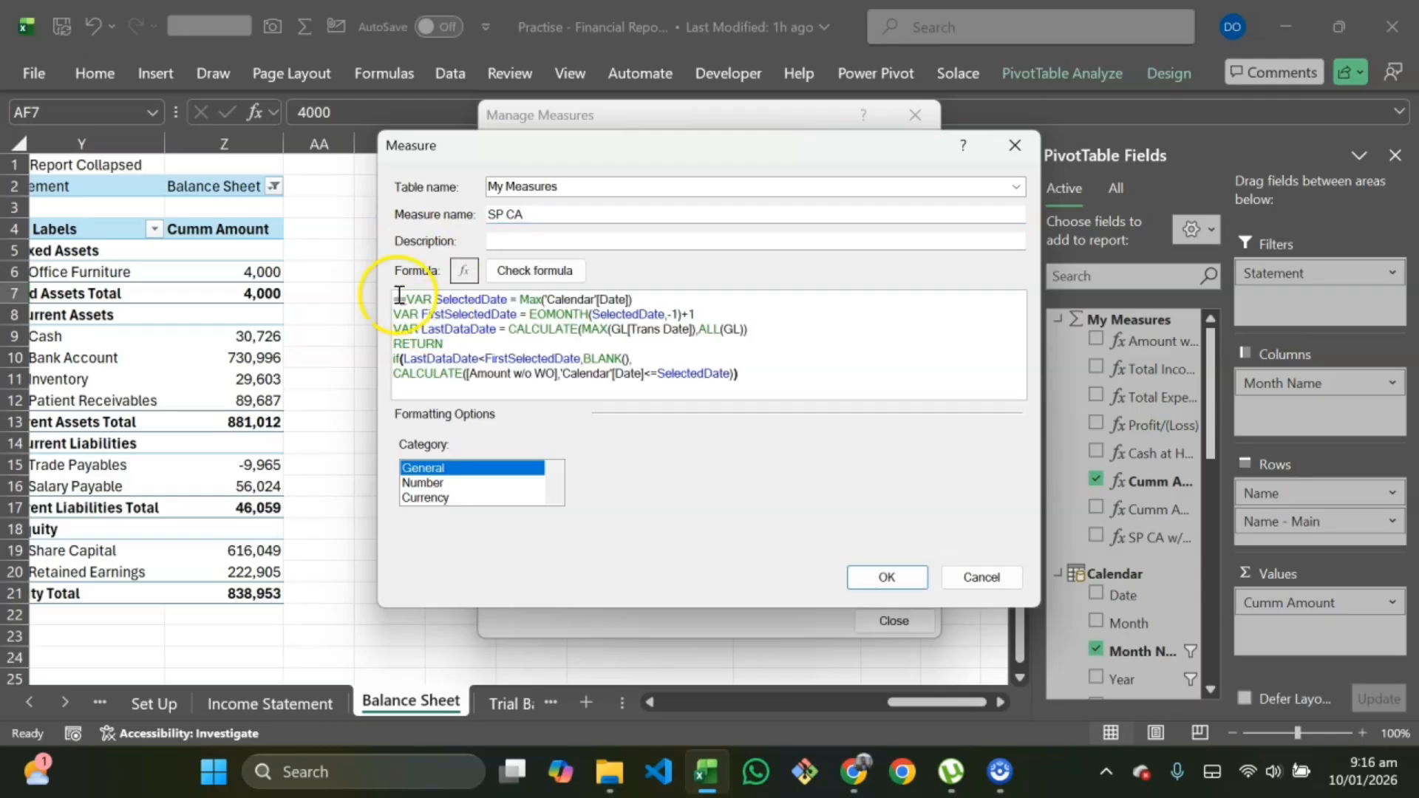
key("Delete")
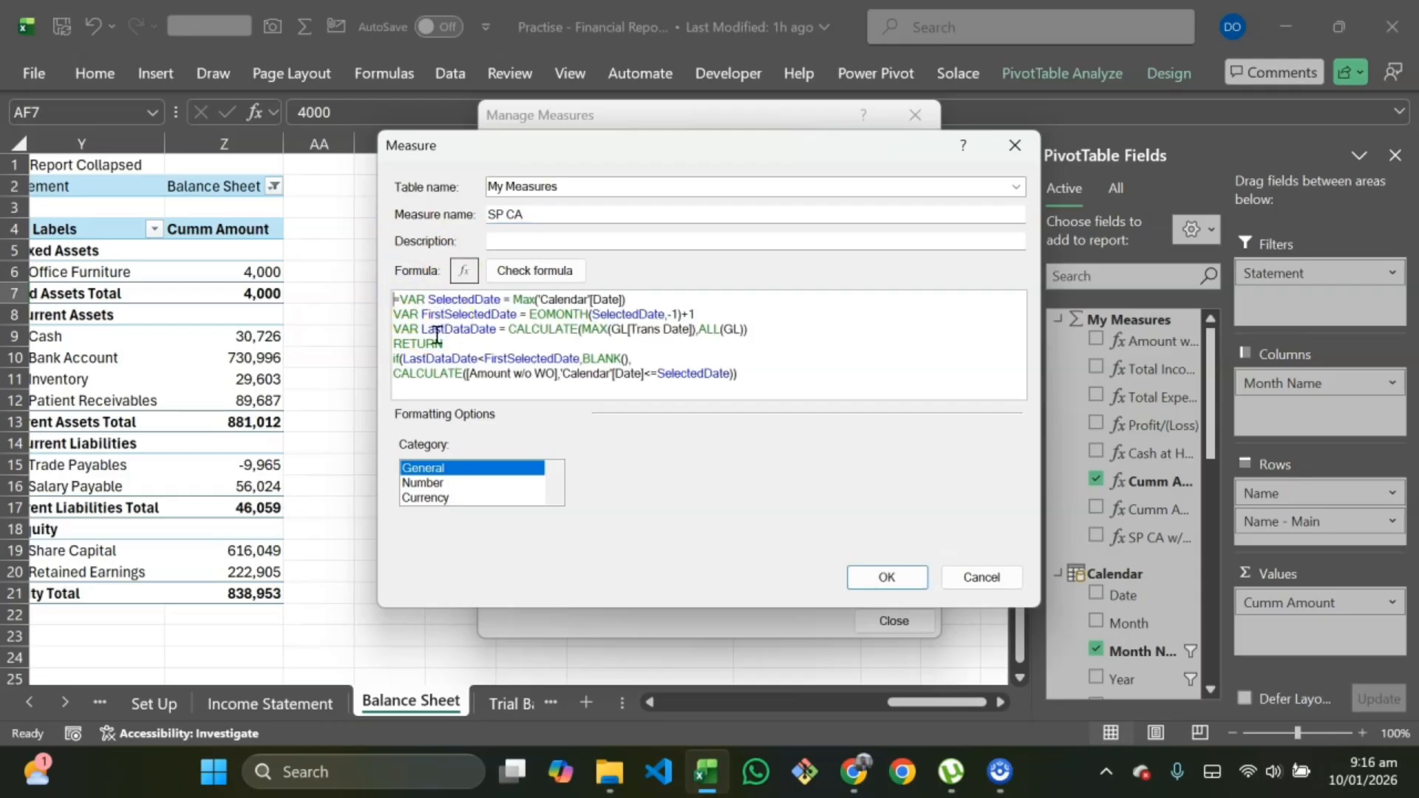
Step: Replace [Amount w/o WO] inside the returned CALCULATE with SUM(GL[Amount])
left_click(555, 371)
key("BackSpace")
key("BackSpace")
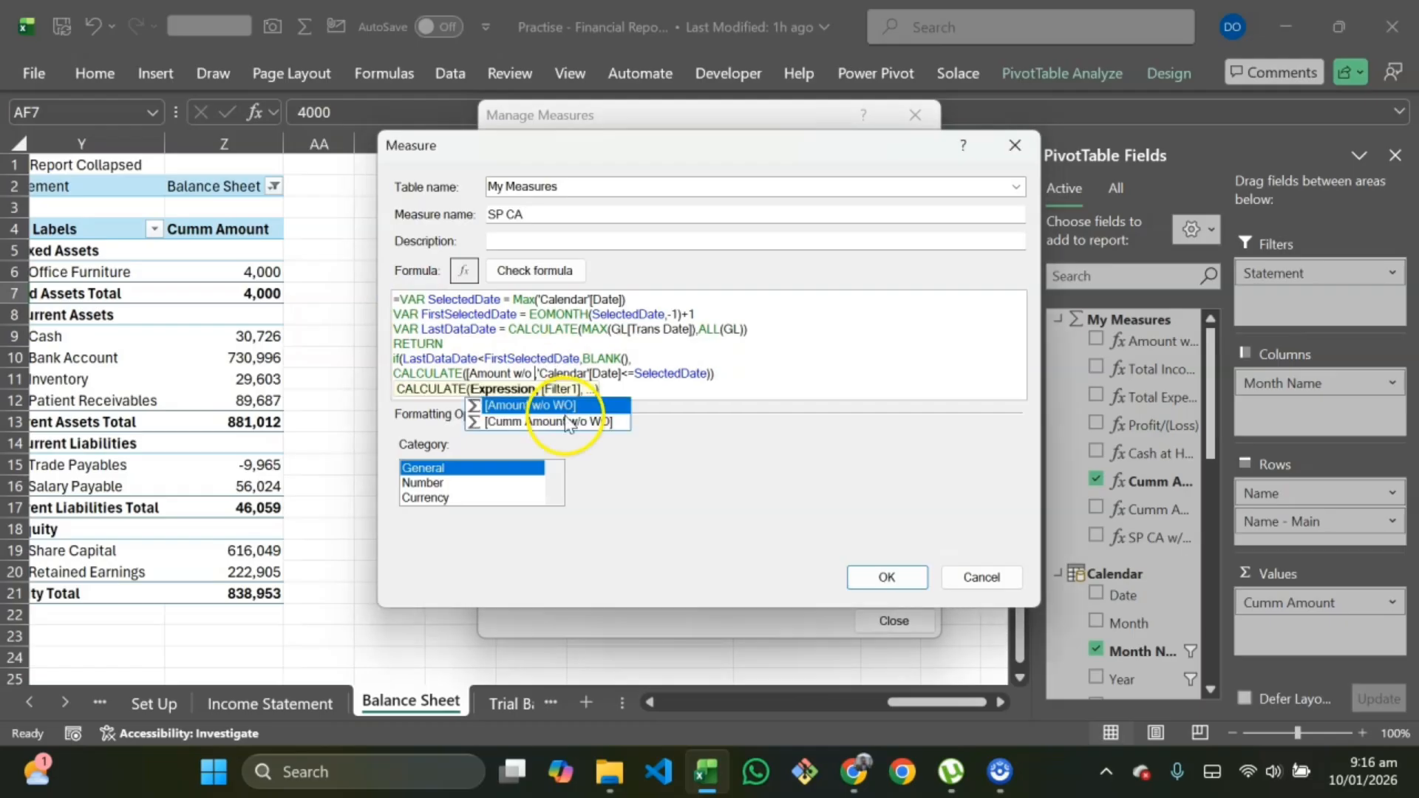
key("BackSpace")
key("BackSpace")
key("BackSpace")
key("BackSpace")
key("BackSpace")
key("BackSpace")
key("BackSpace")
key("BackSpace")
key("BackSpace")
key("BackSpace")
key("BackSpace")
key("BackSpace")
type("Sum,")
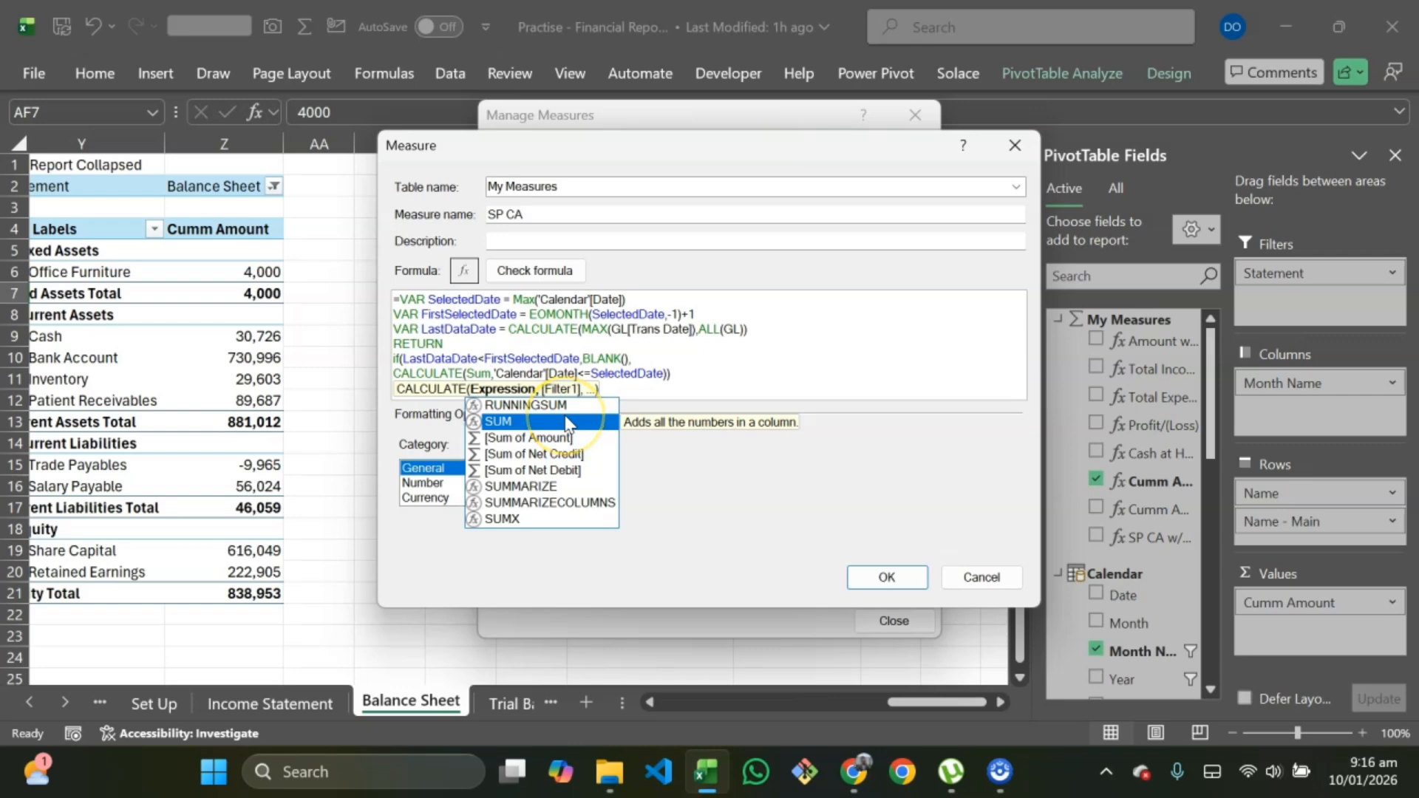
double_click(566, 423)
type("GL")
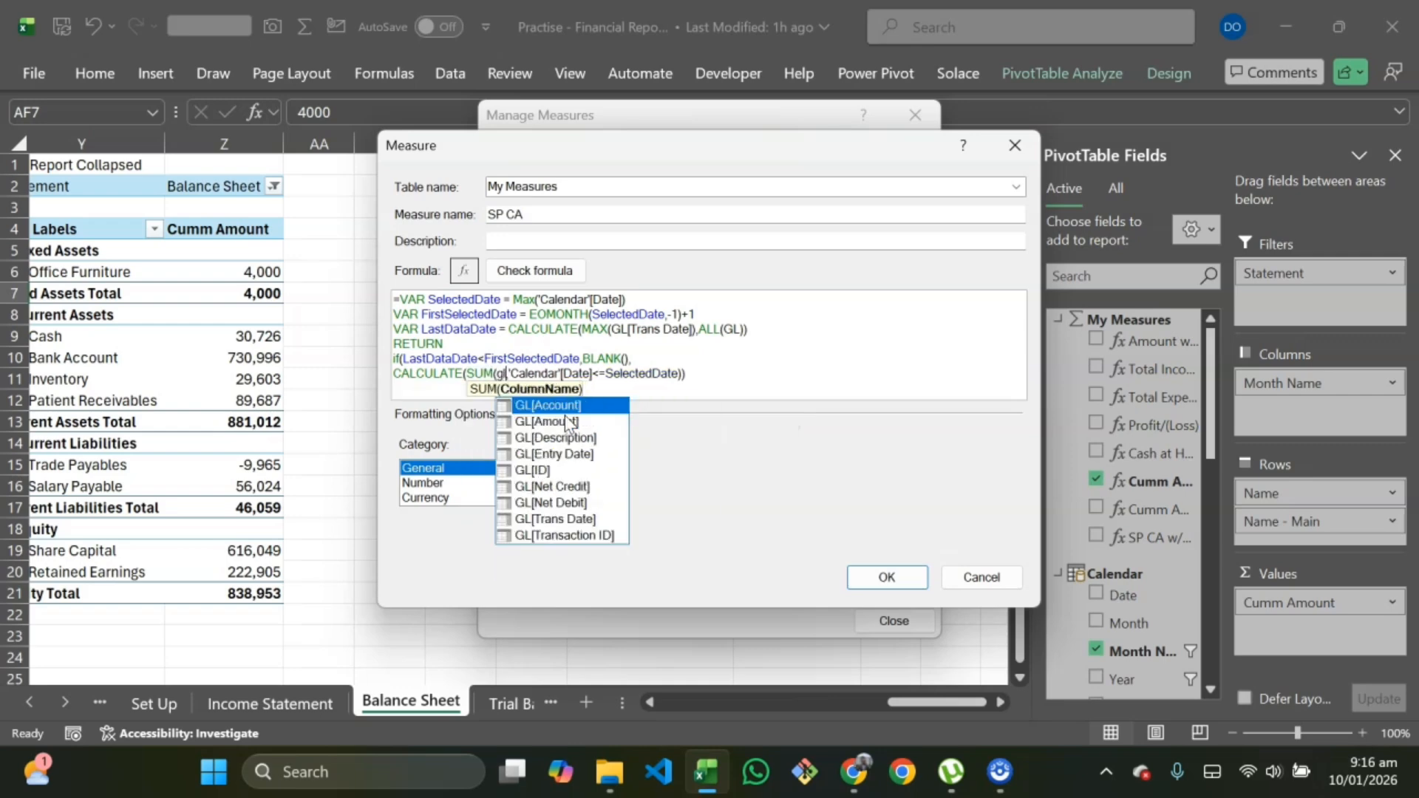
key("Tab")
key("BackSpace")
key("BackSpace")
key("BackSpace")
key("BackSpace")
key("BackSpace")
key("BackSpace")
key("BackSpace")
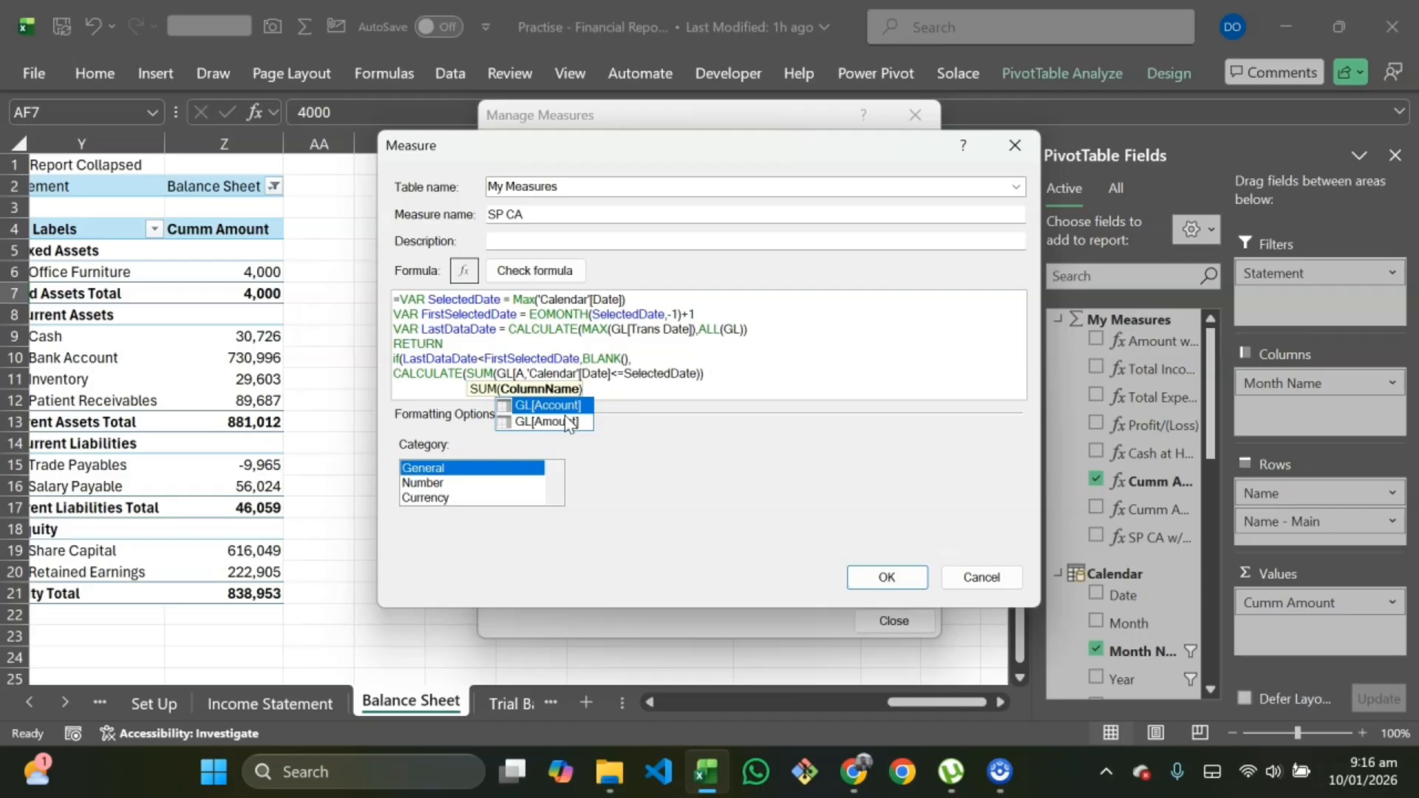
type(")")
left_click(580, 436)
Step: Format SP CA as a Whole Number with the 1000 separator, save the measure and close the measure manager
left_click(479, 484)
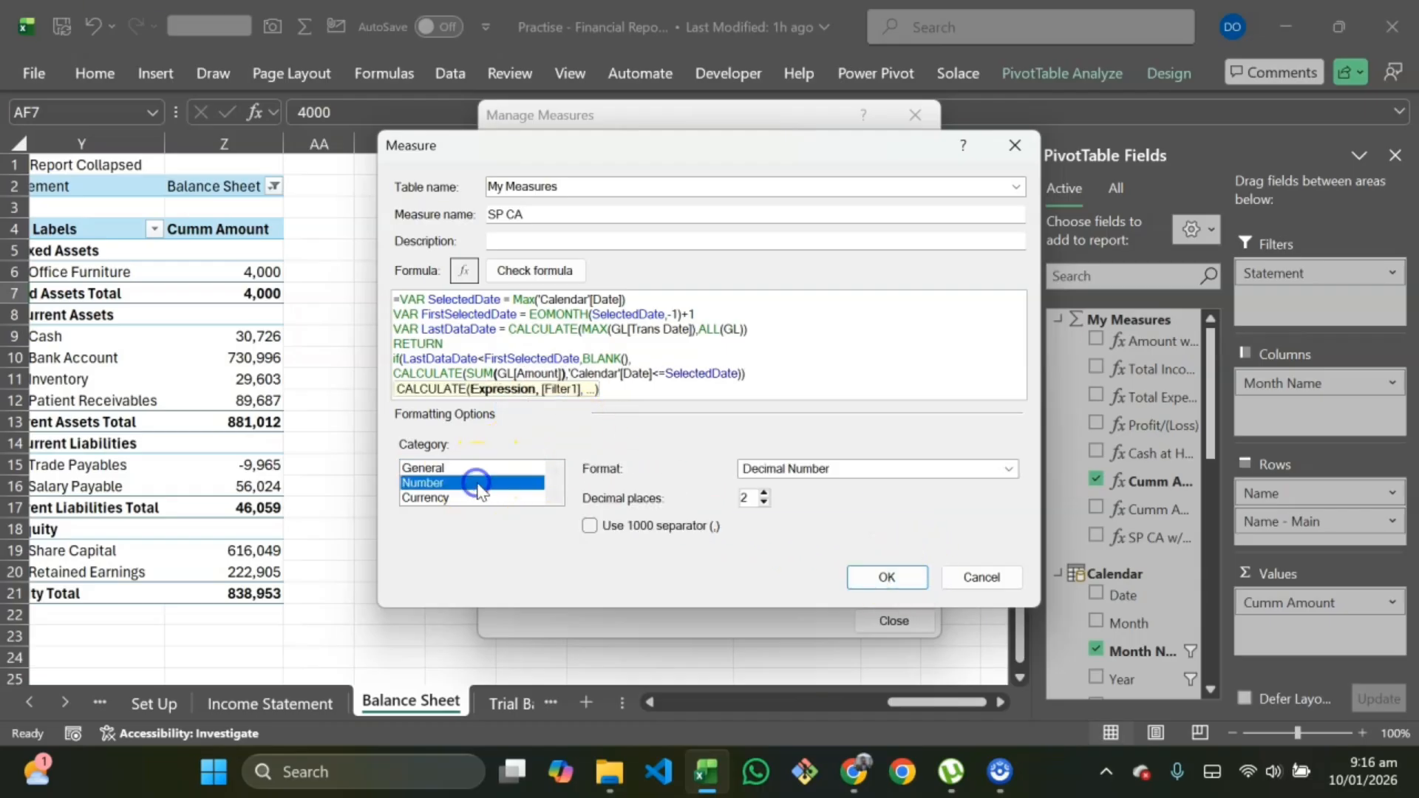
left_click(997, 486)
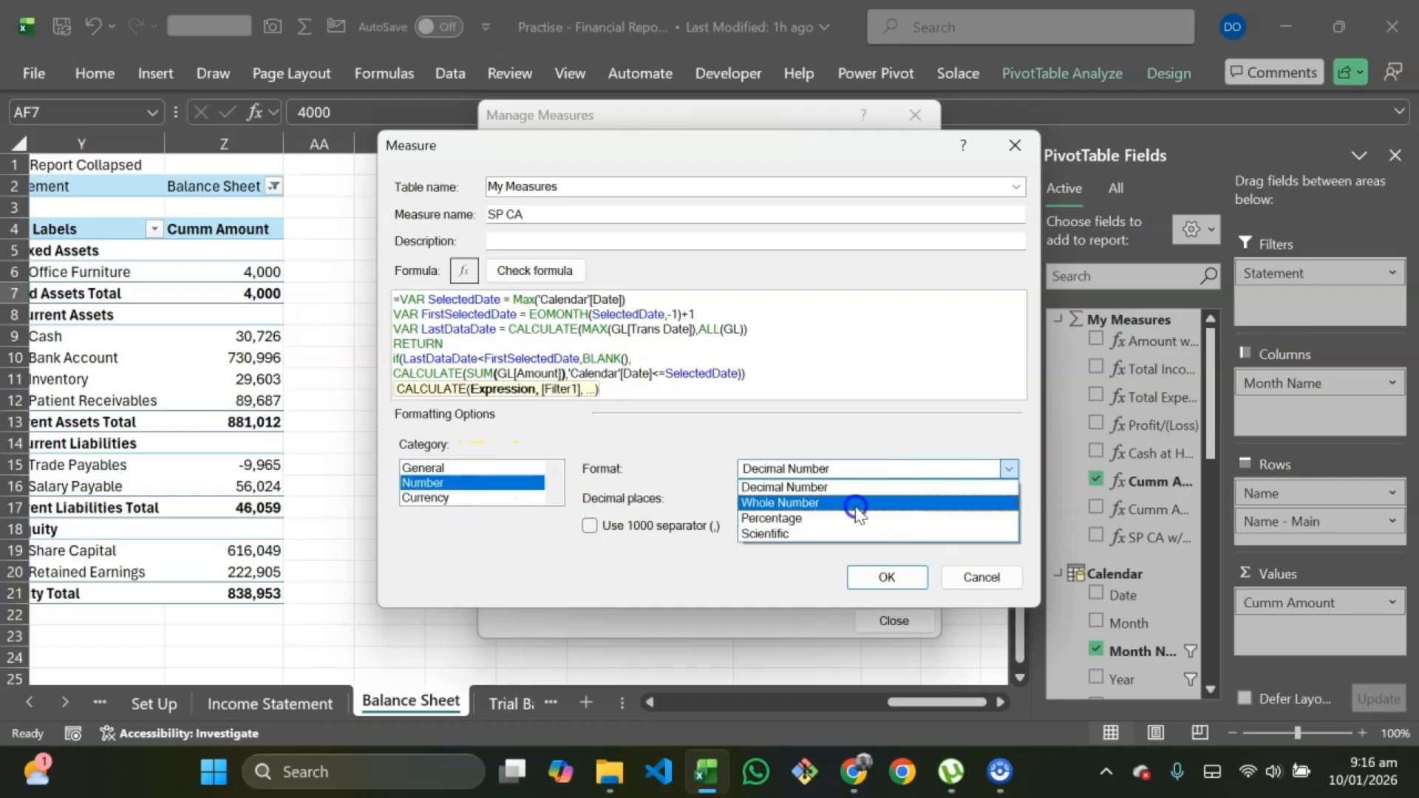
left_click(849, 503)
left_click(589, 497)
left_click(886, 577)
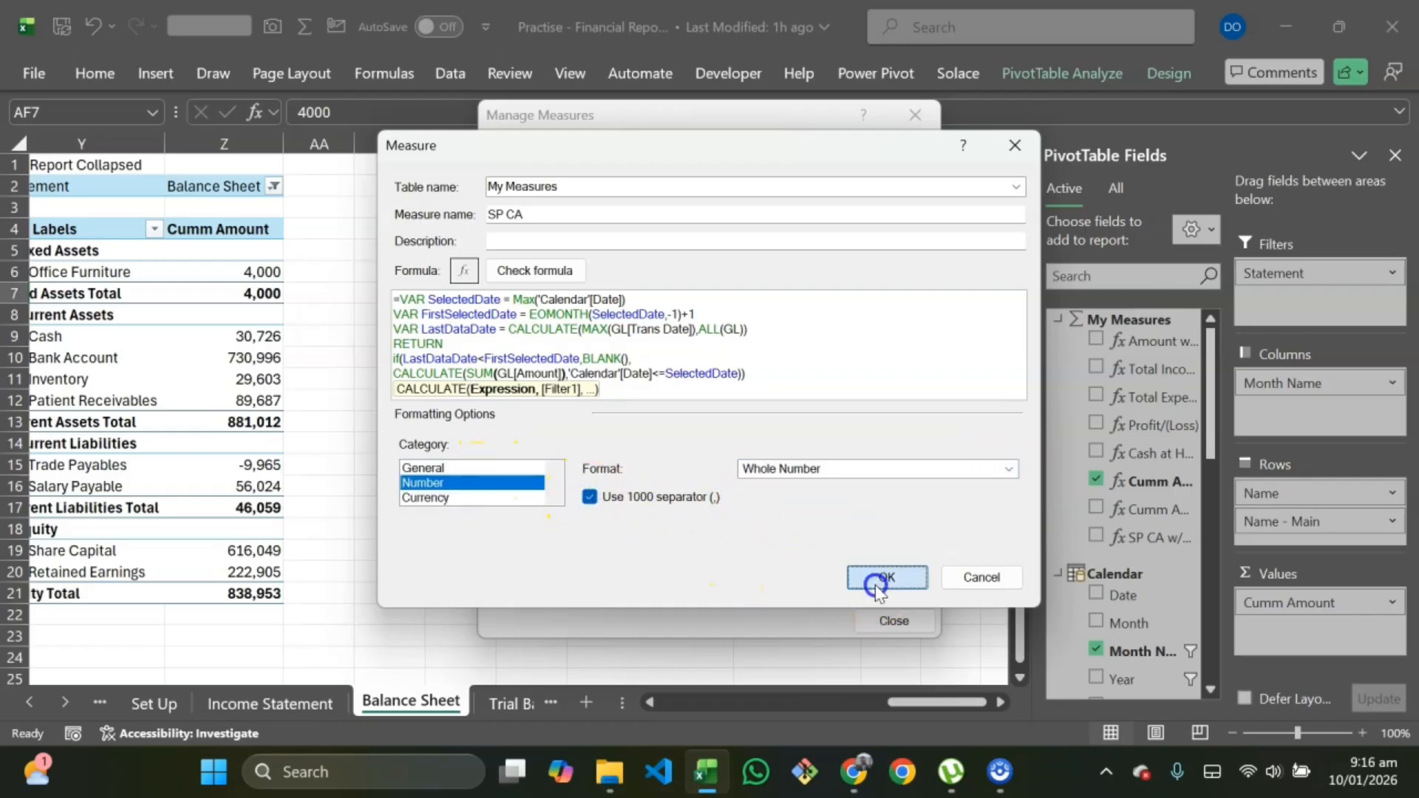
left_click(862, 626)
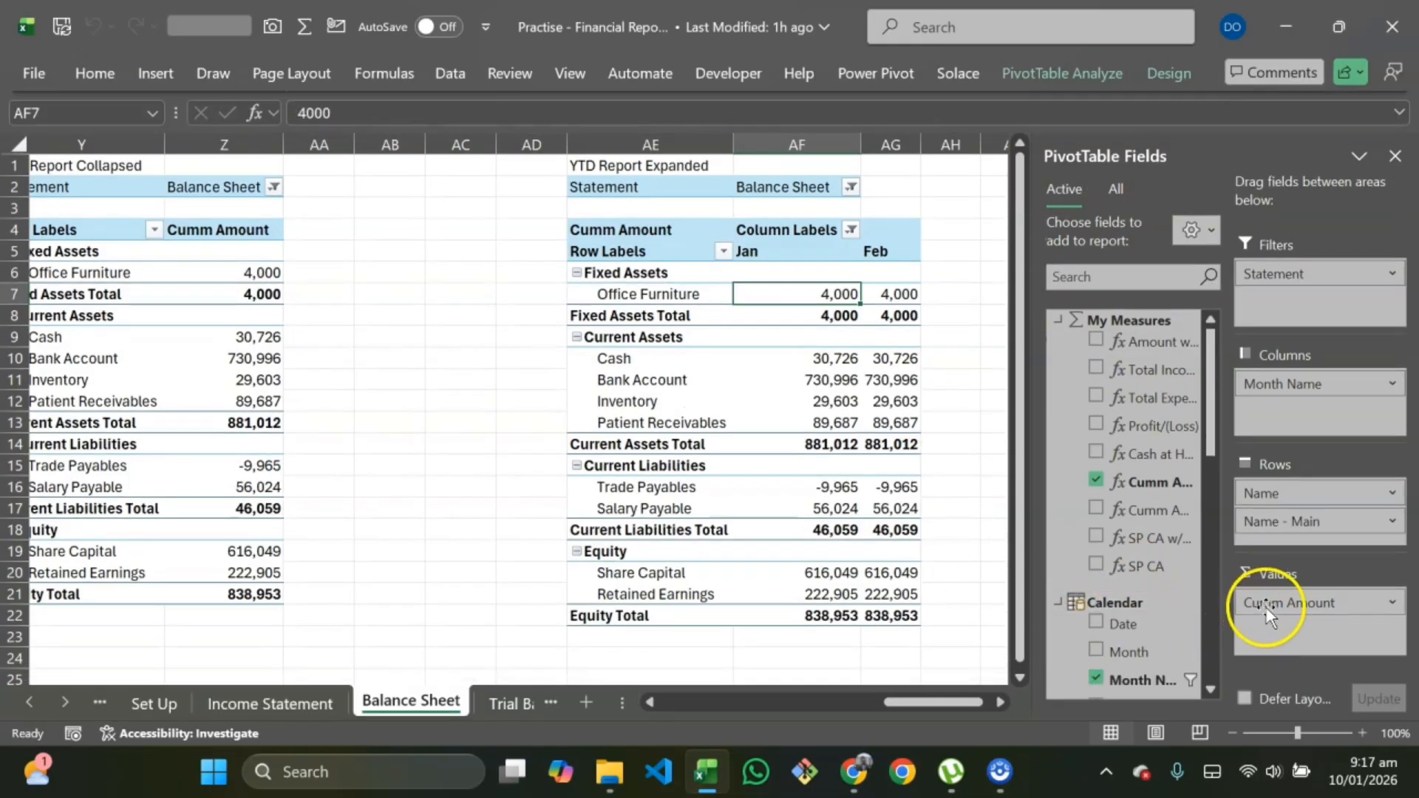
Step: Switch the Balance Sheet YTD Report Expanded pivot's value to the SP CA measure
left_click(1138, 566)
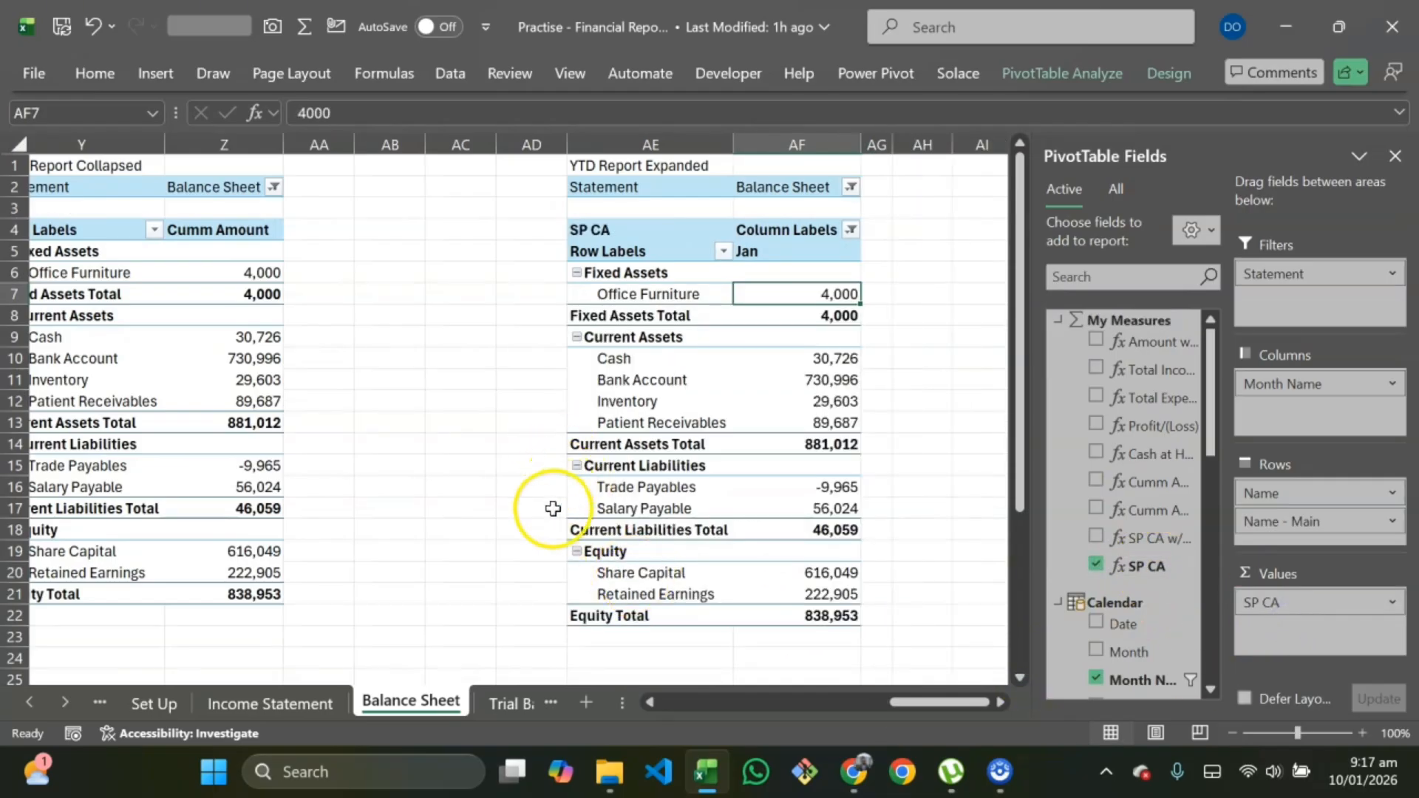
scroll(516, 539, "left", 2)
scroll(517, 539, "left", 3)
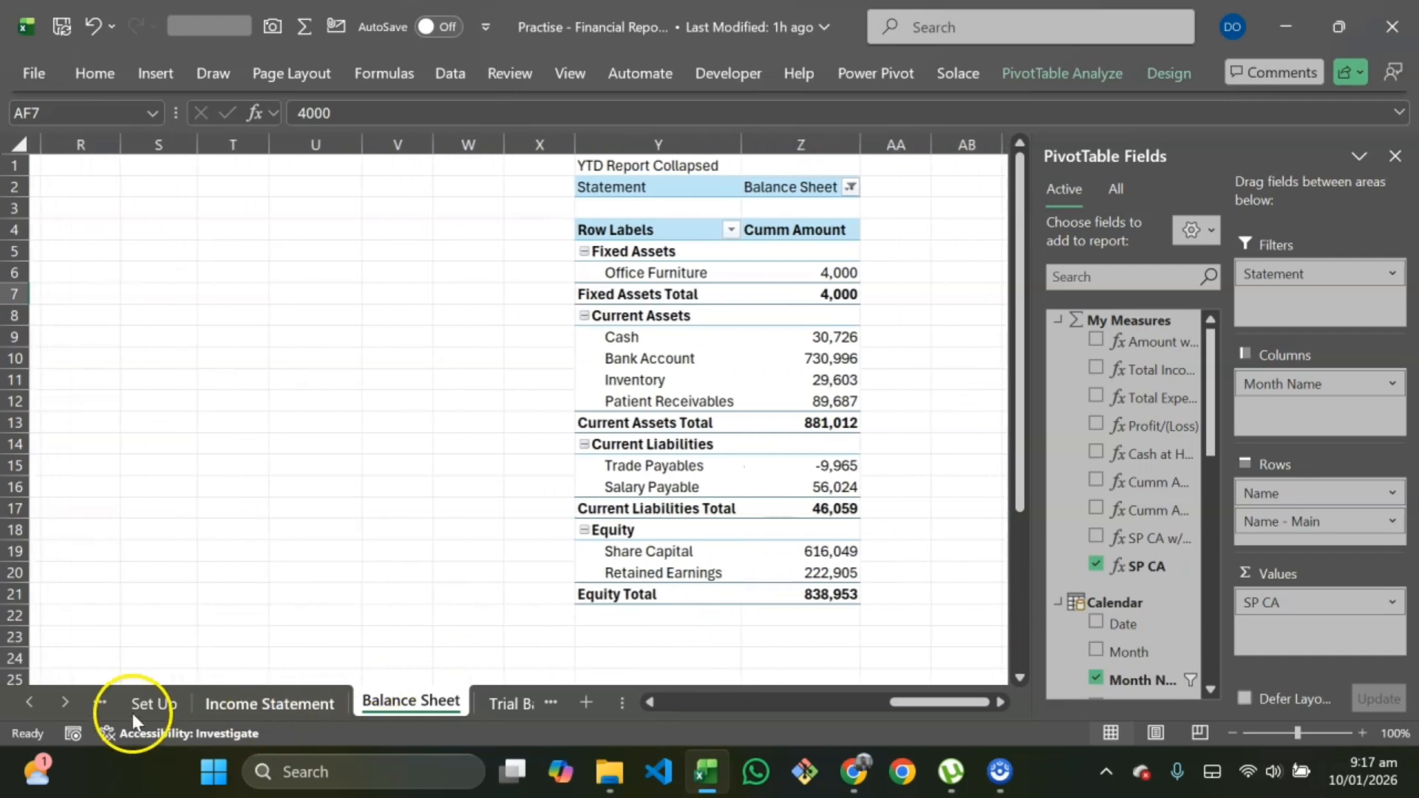
Step: On the Statement sheet, select 2025 in the Year slicer
left_click(102, 705)
left_click(105, 708)
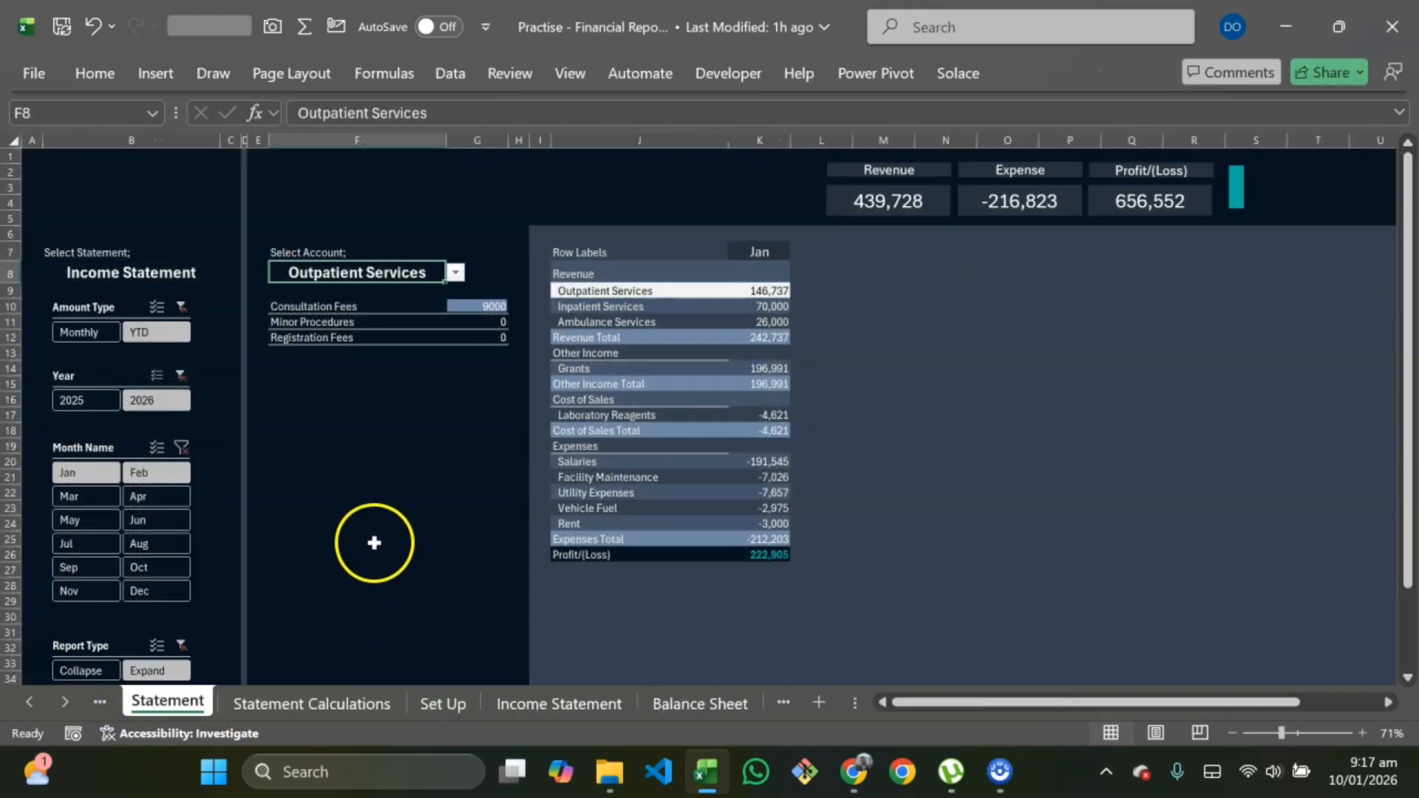
left_click(369, 538)
scroll(287, 420, "down", 1)
scroll(158, 370, "down", 1)
scroll(165, 443, "down", 1)
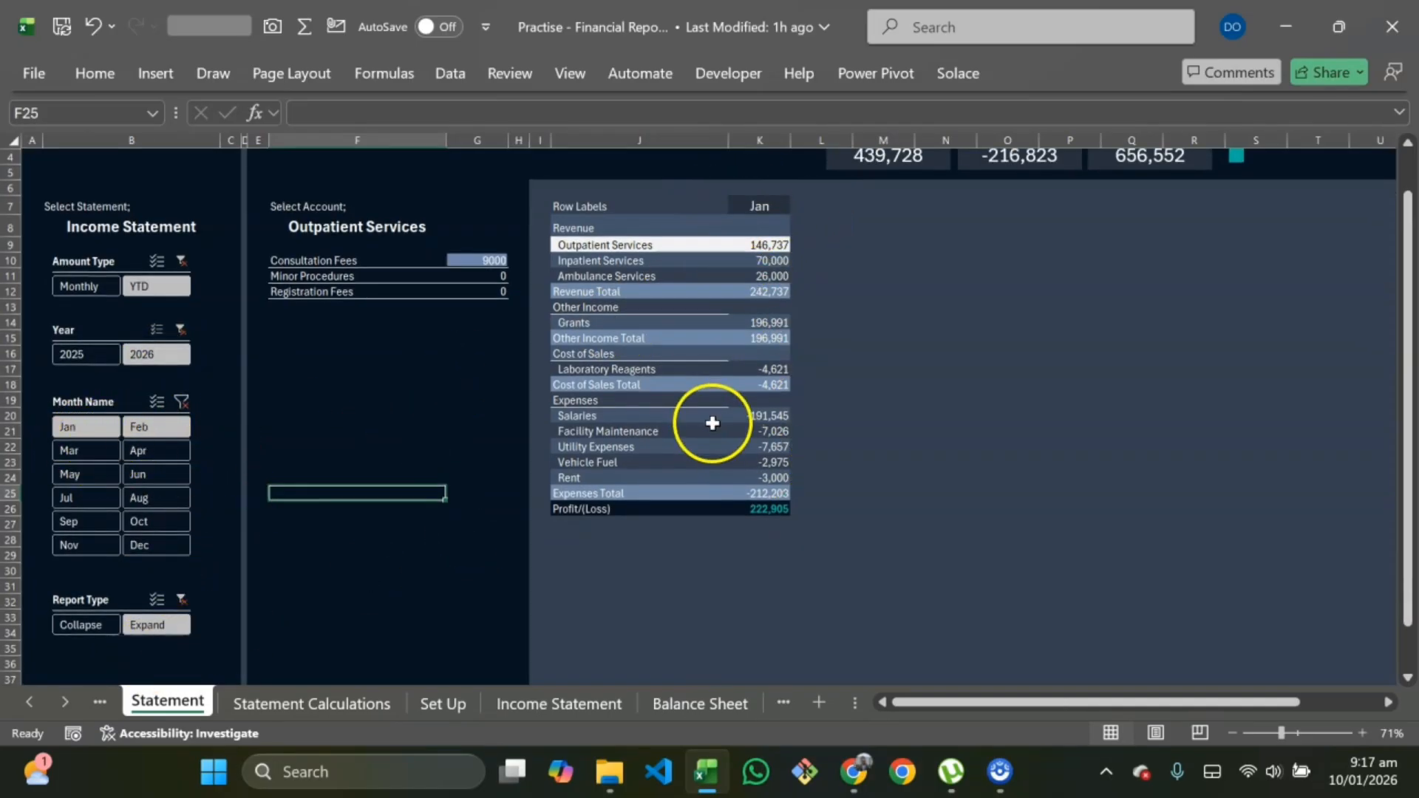
left_click(87, 346)
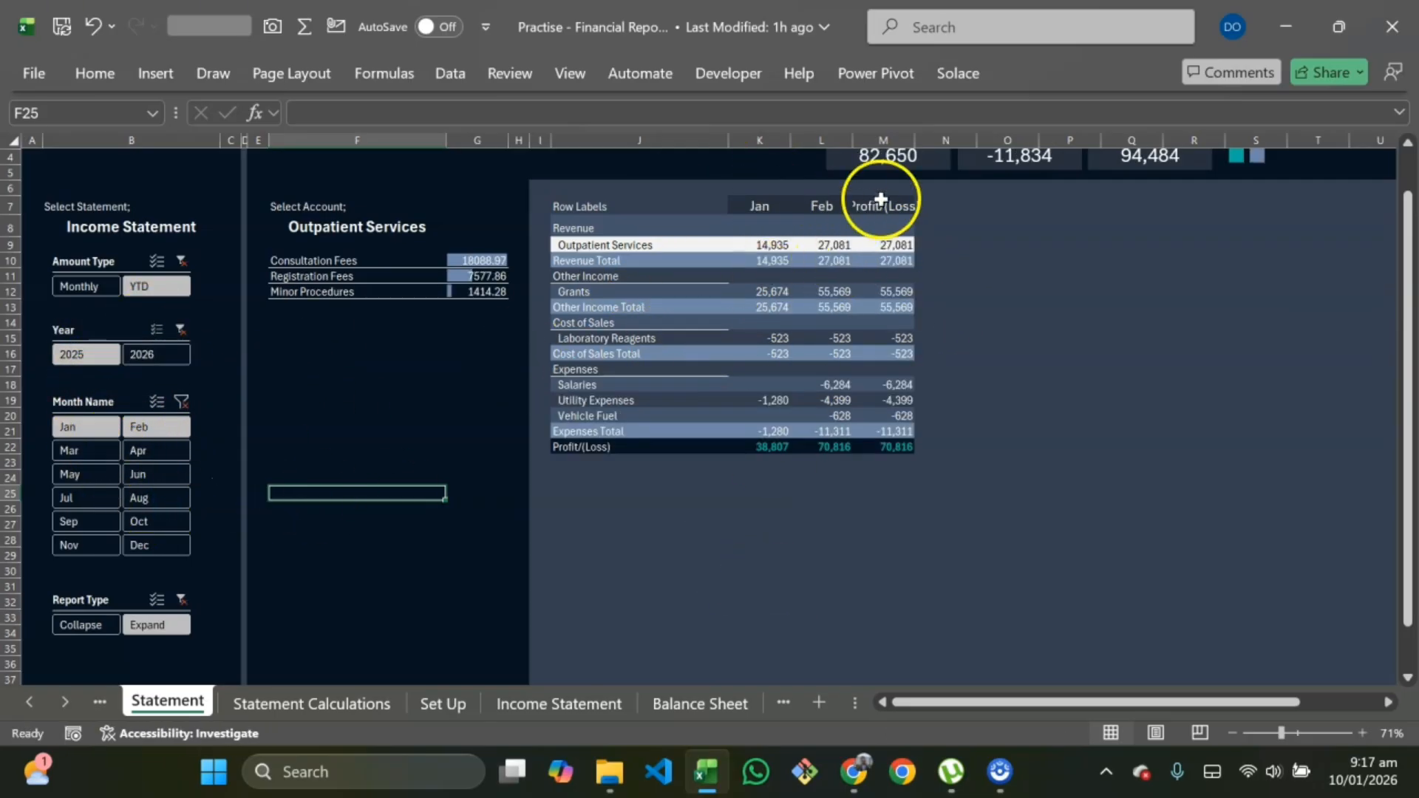
Step: Select the Profit/(Loss) column values of the statement pivot to check their total
left_click_drag(880, 207, 893, 428)
left_click(893, 431)
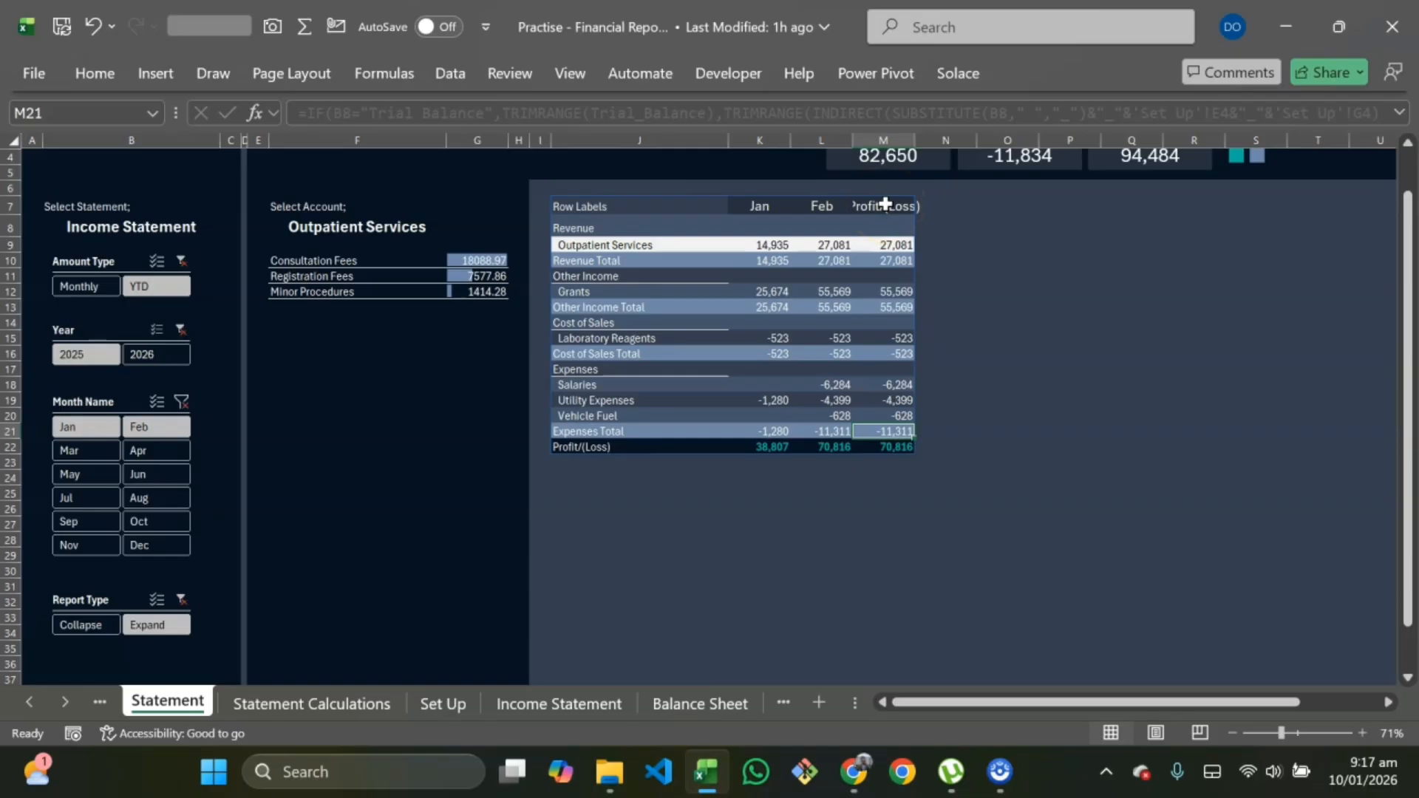
left_click_drag(884, 205, 896, 443)
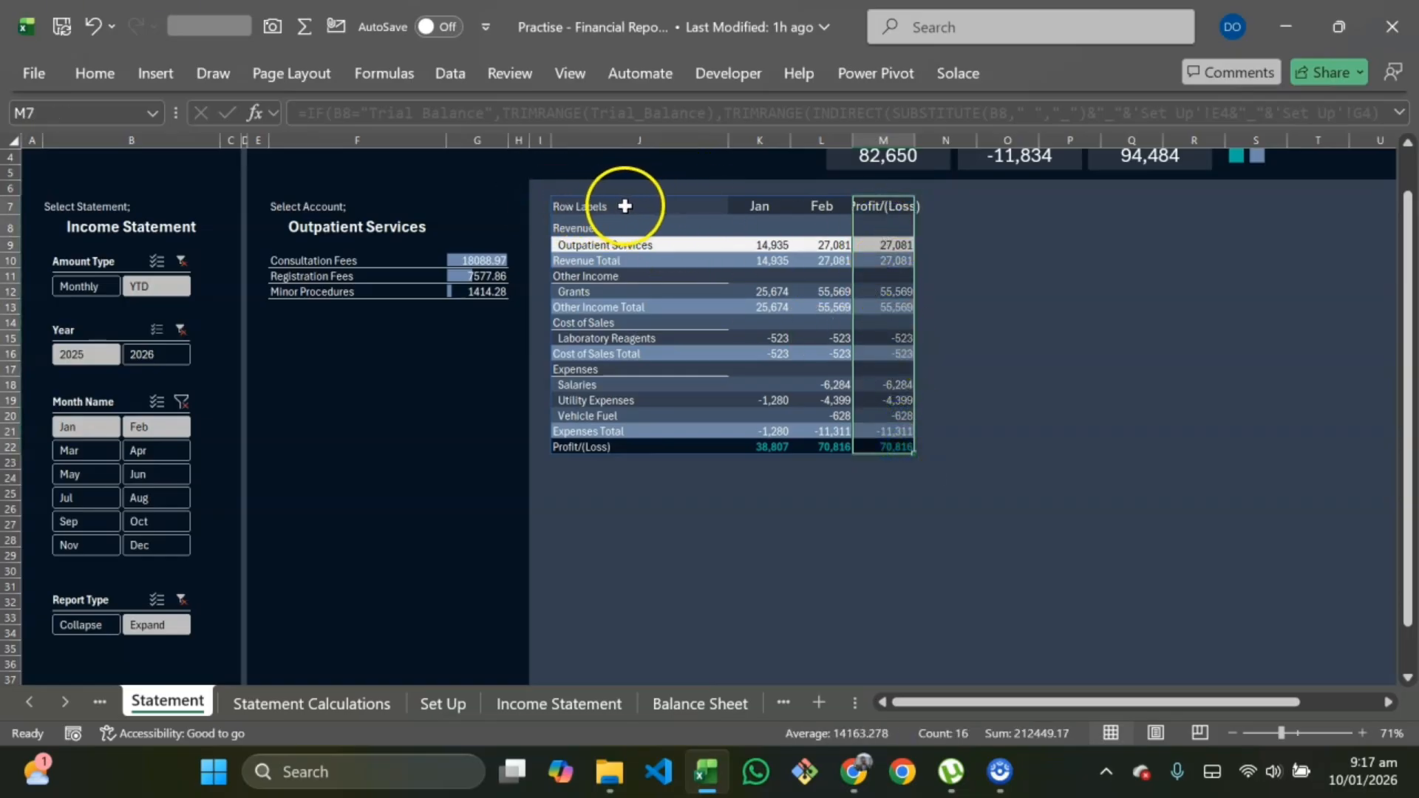
Step: On the Income Statement sheet, rename the Monthly Report Collapsed pivot's row header to Accounts
left_click(529, 702)
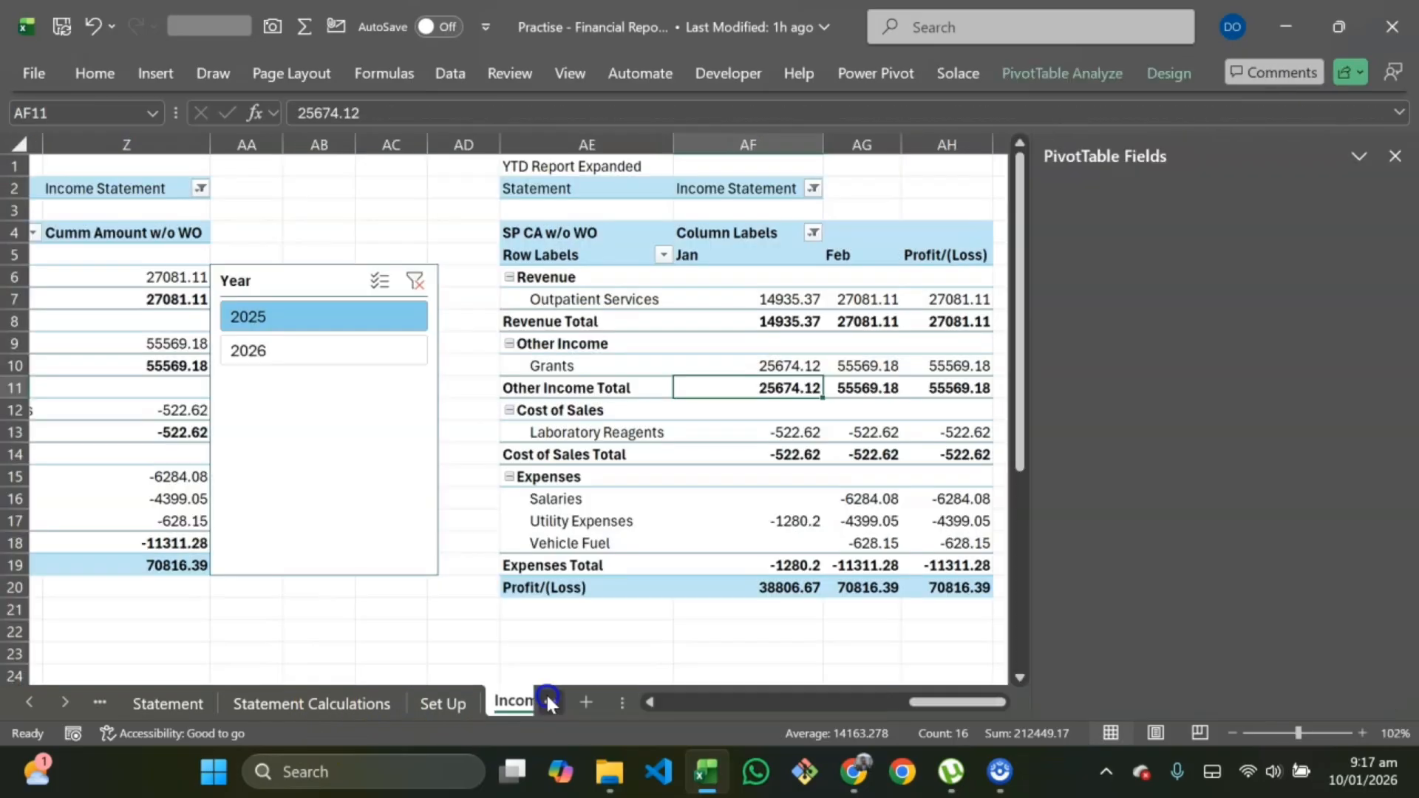
scroll(296, 407, "left", 2)
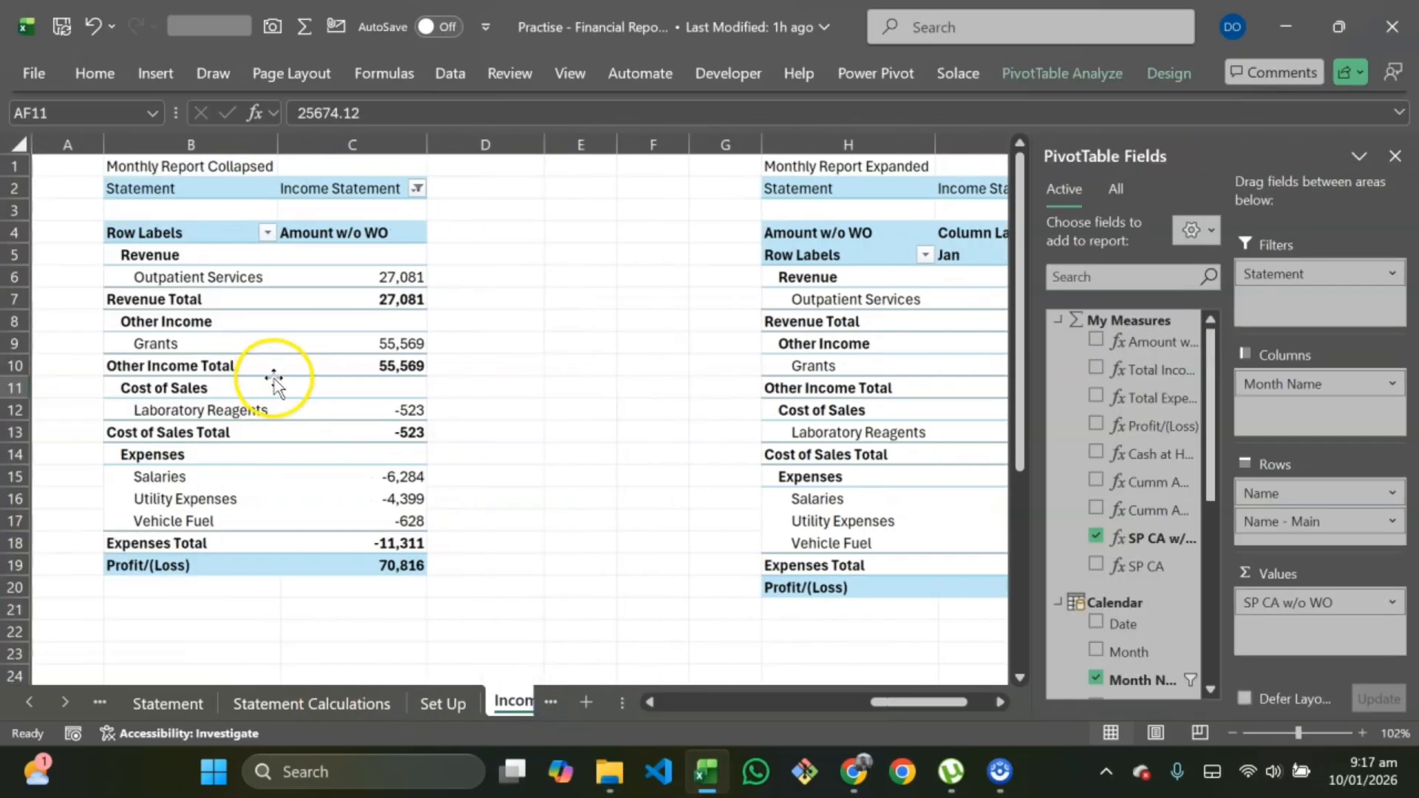
left_click(172, 232)
left_click(156, 235)
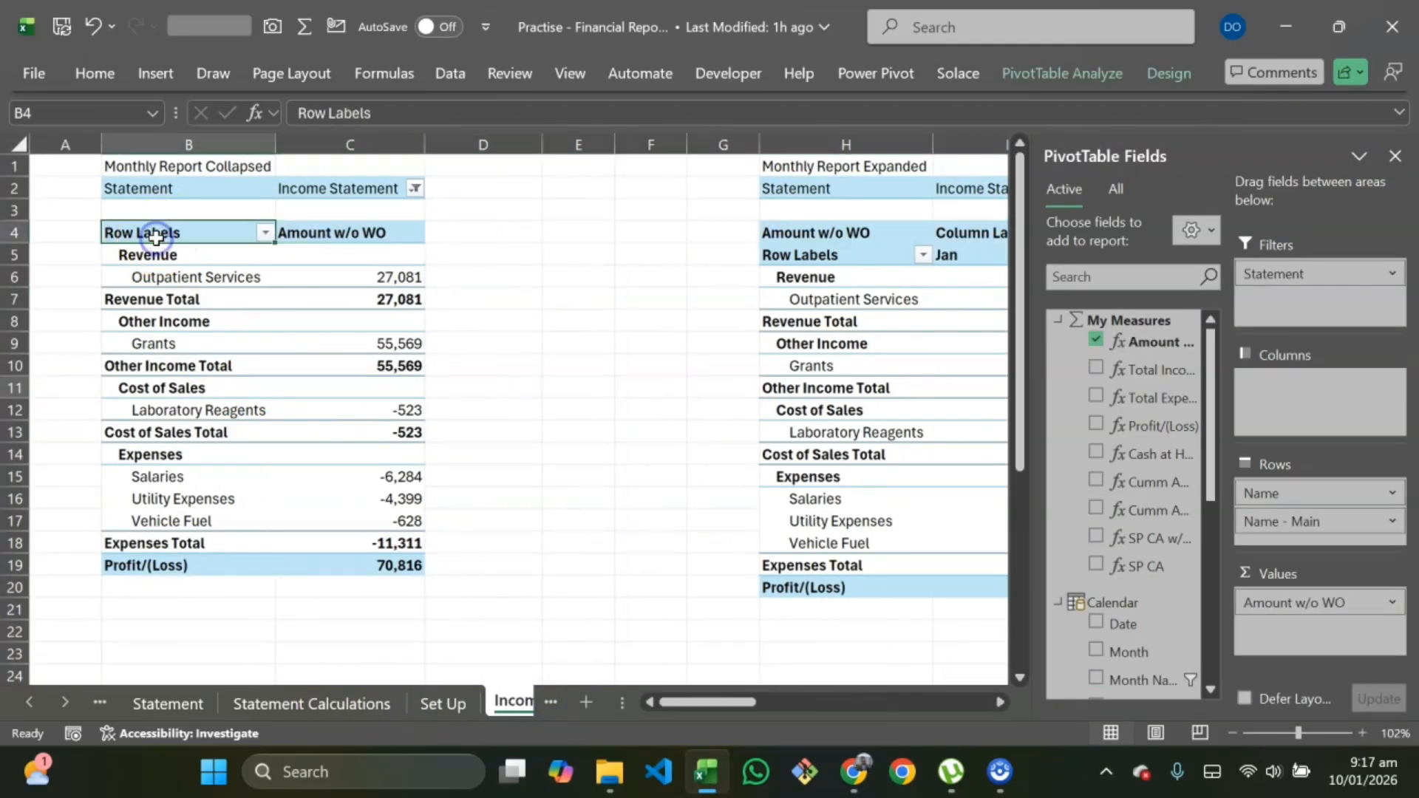
type("A")
key("Return")
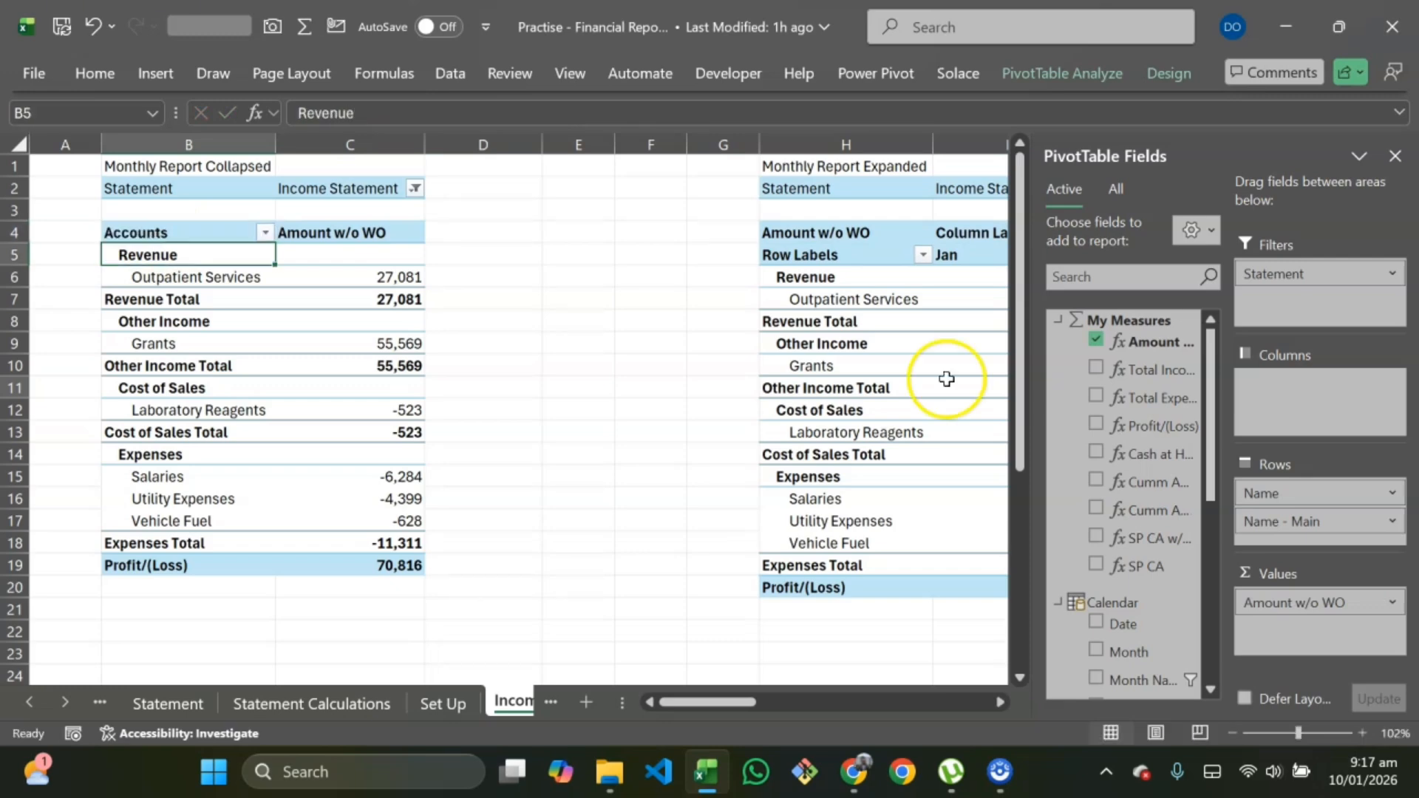
Step: Rename the Monthly Report Expanded pivot's row header to Accounts and copy that label text
left_click(837, 260)
type("Aco")
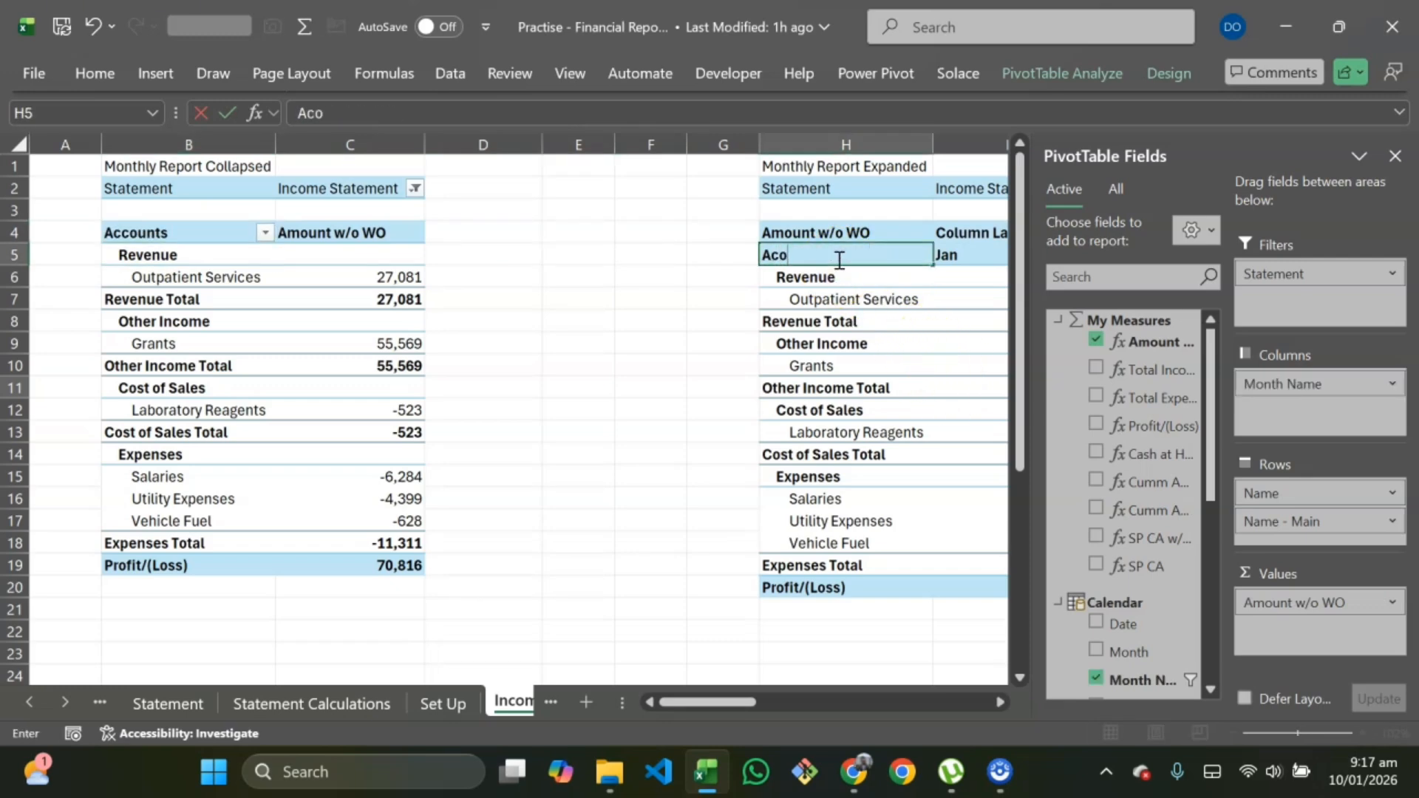
key("Return")
scroll(849, 266, "right", 5)
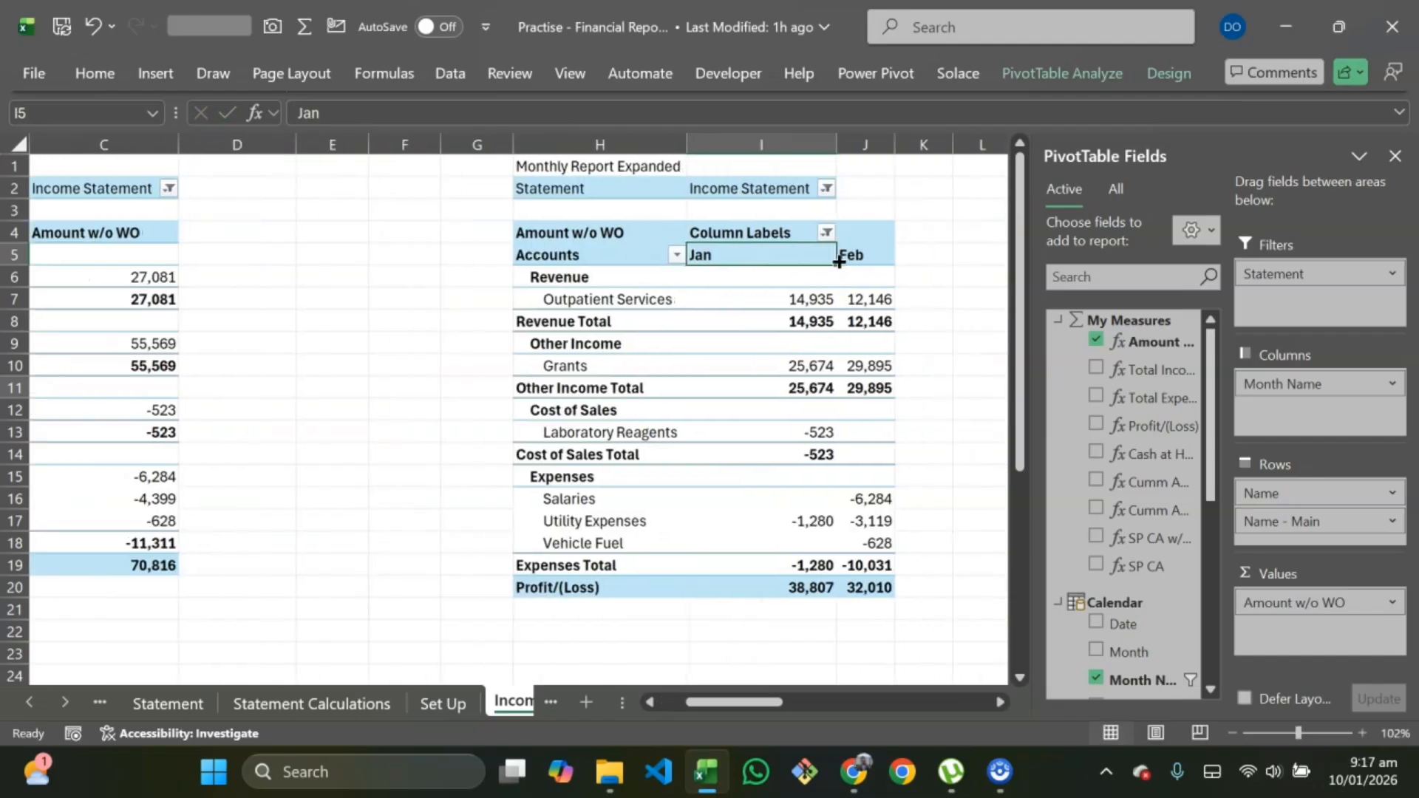
left_click(490, 255)
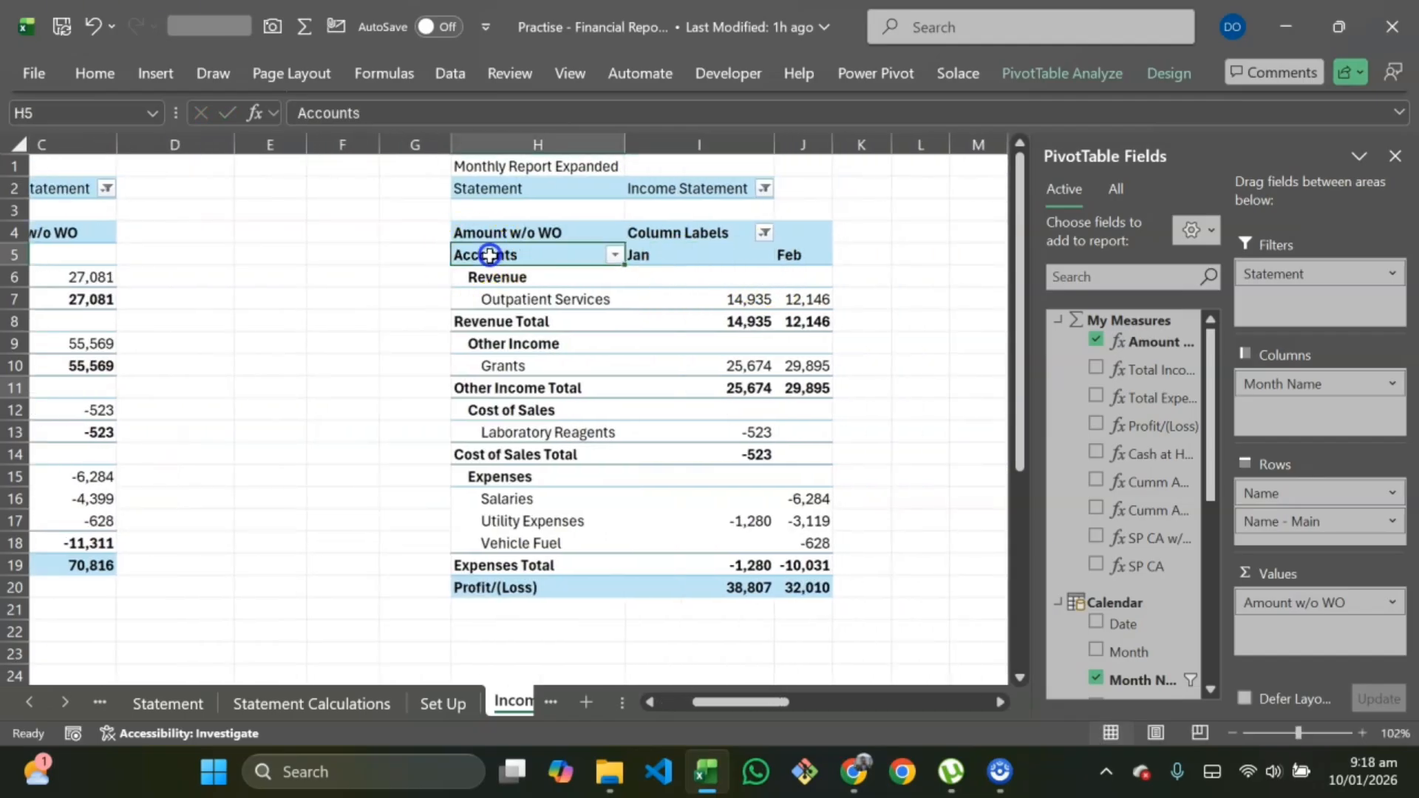
double_click(529, 255)
left_click_drag(529, 254, 418, 254)
key("ctrl+c")
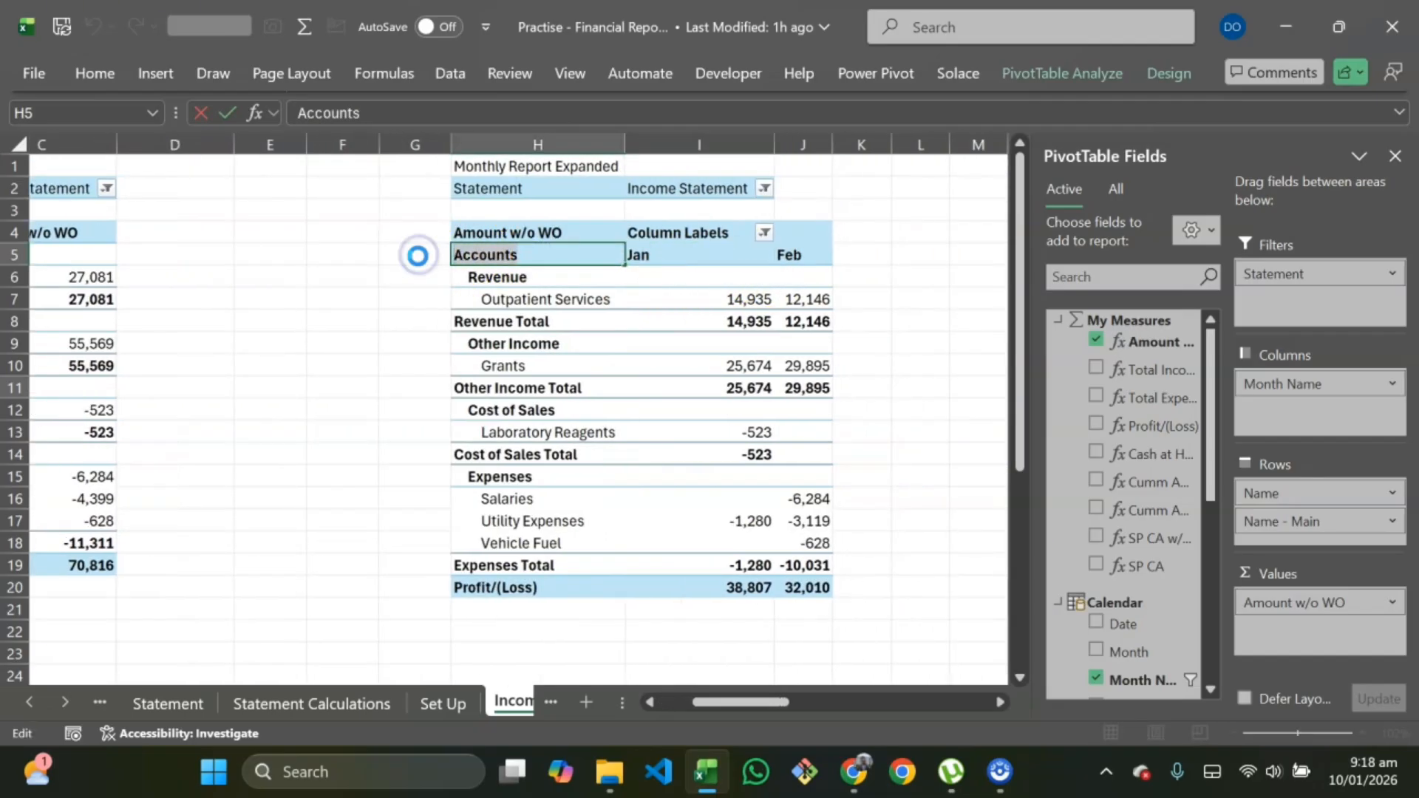
key("Escape")
Step: Paste Accounts as the row header of the YTD Report Collapsed pivot
scroll(773, 301, "right", 6)
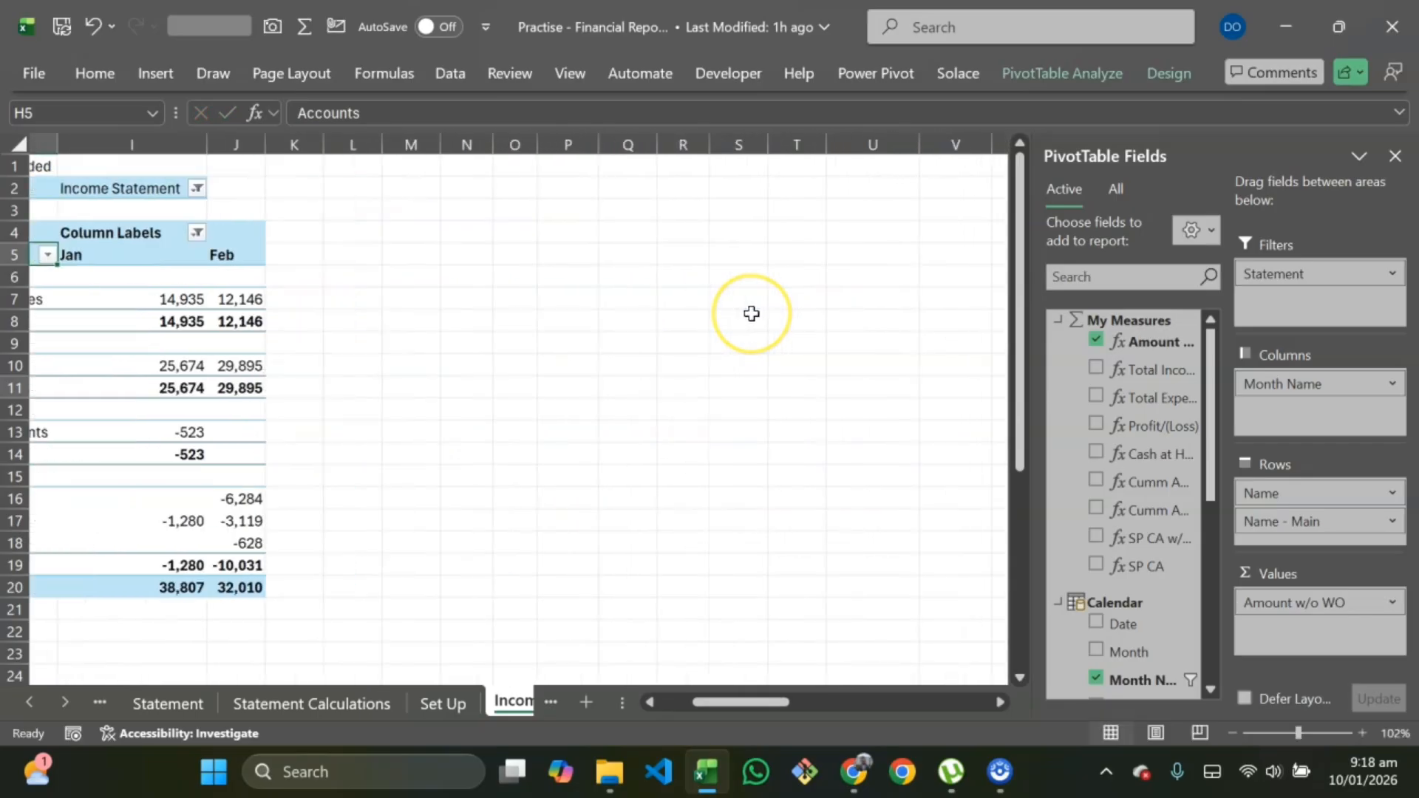
scroll(752, 313, "right", 4)
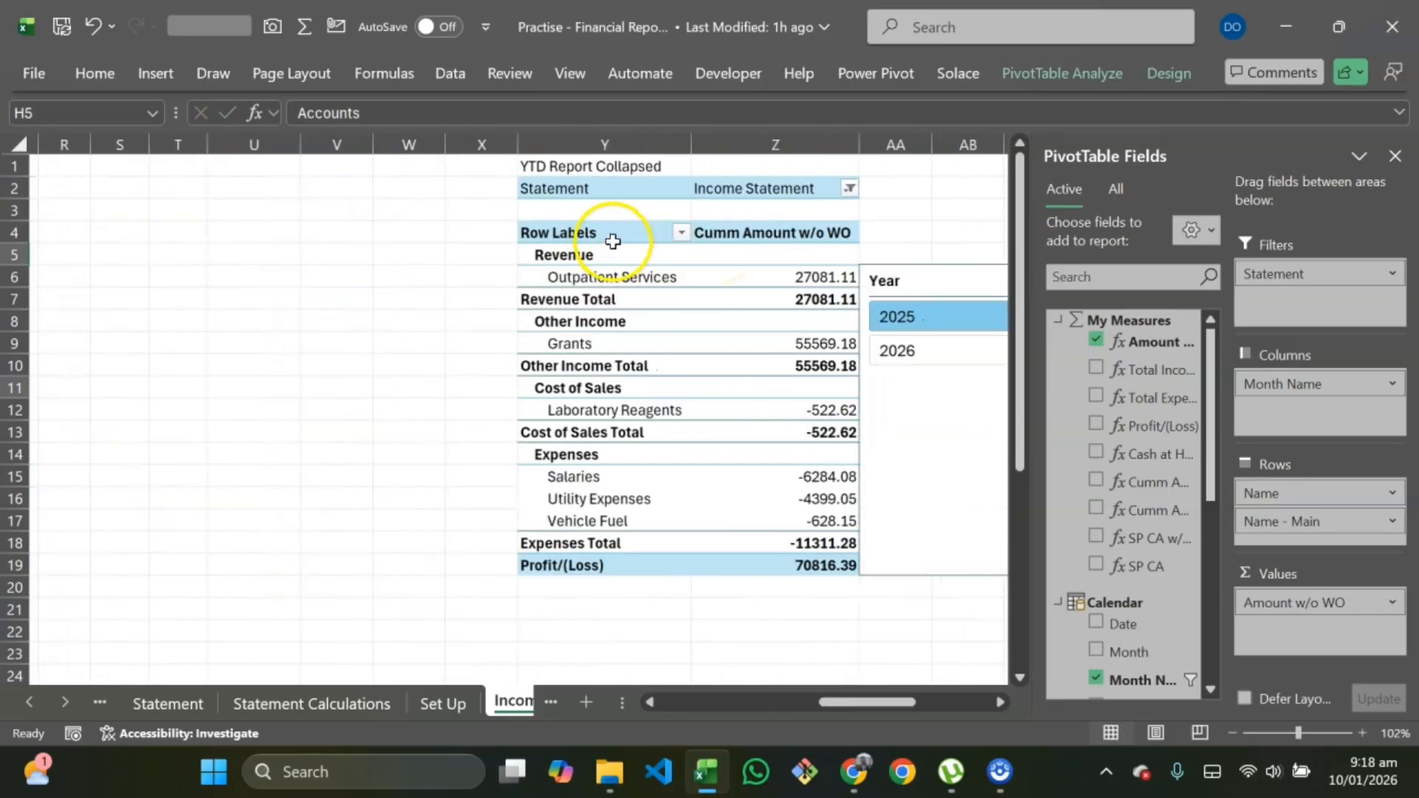
double_click(616, 232)
key("ctrl+v")
left_click(370, 365)
Step: Paste Accounts as the row header of the YTD Report Expanded pivot
scroll(510, 329, "right", 6)
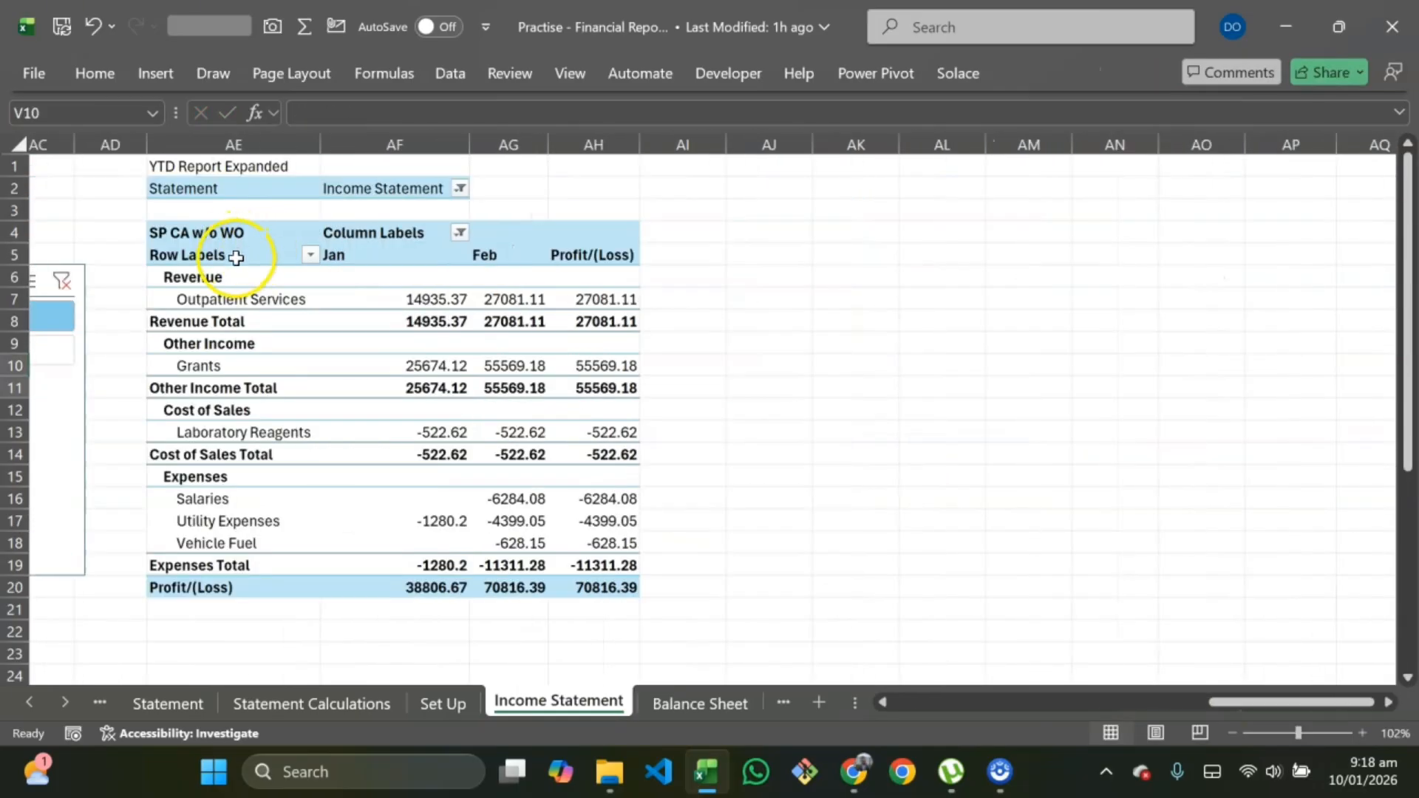
double_click(235, 257)
key("ctrl+v")
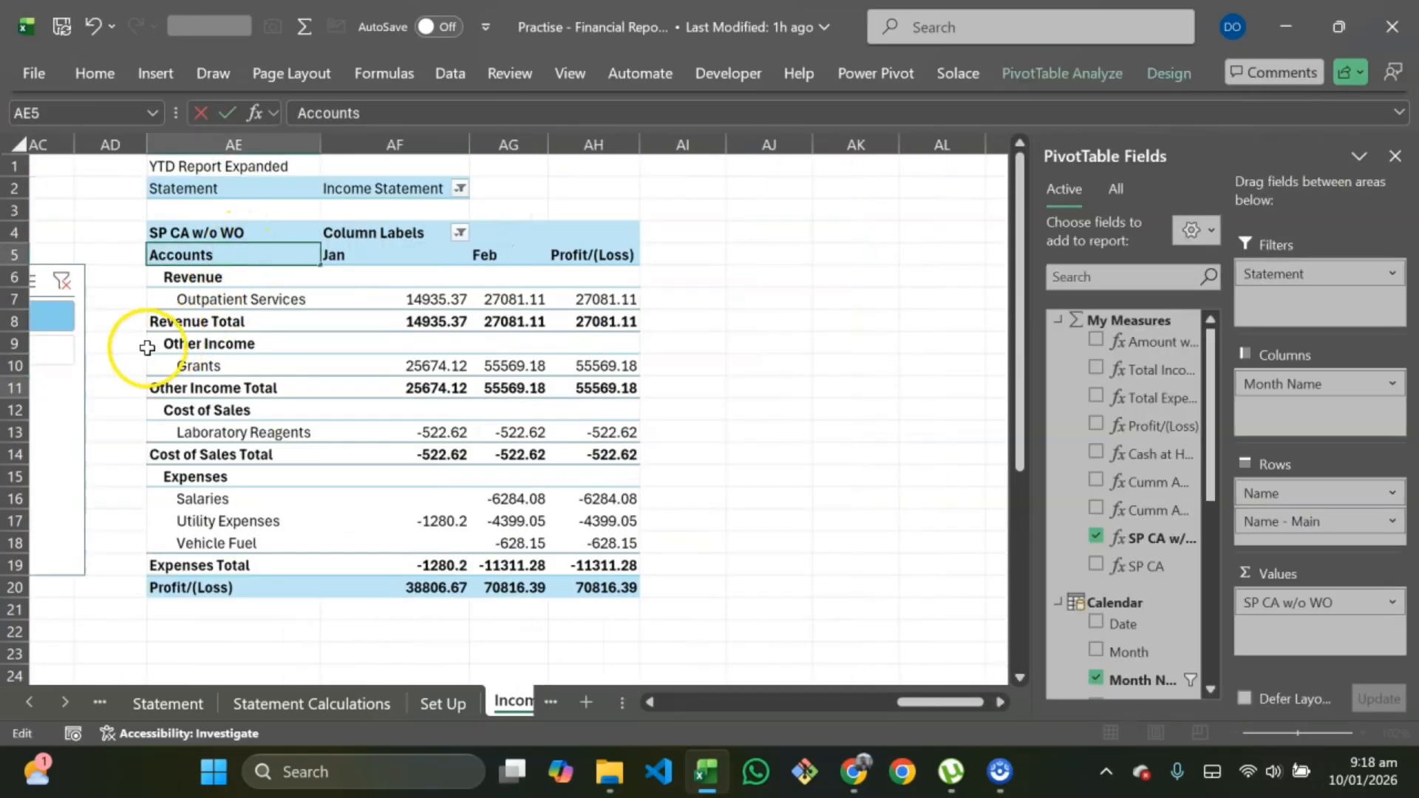
left_click(604, 343)
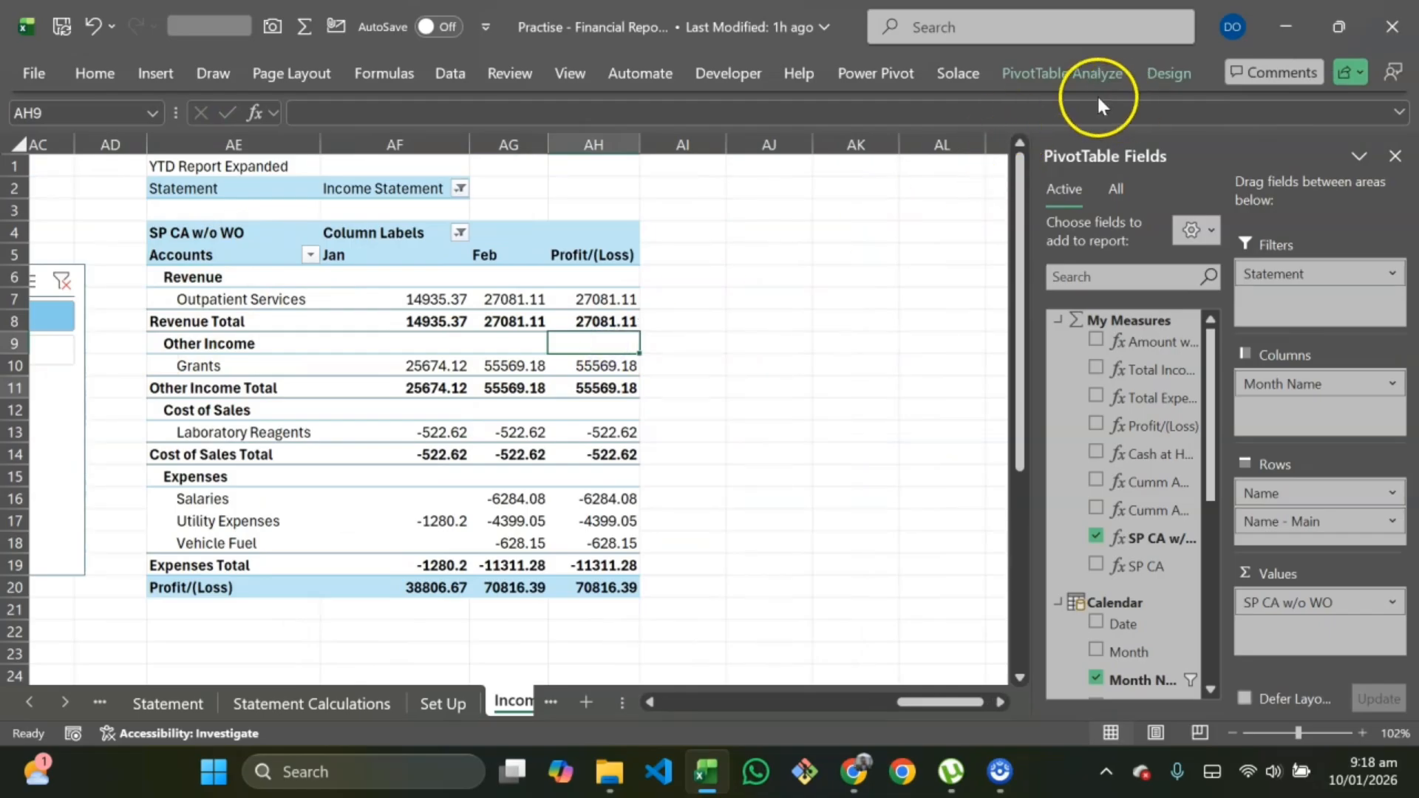
Step: Set the YTD Report Expanded pivot's grand totals to On for Columns Only
left_click(1170, 74)
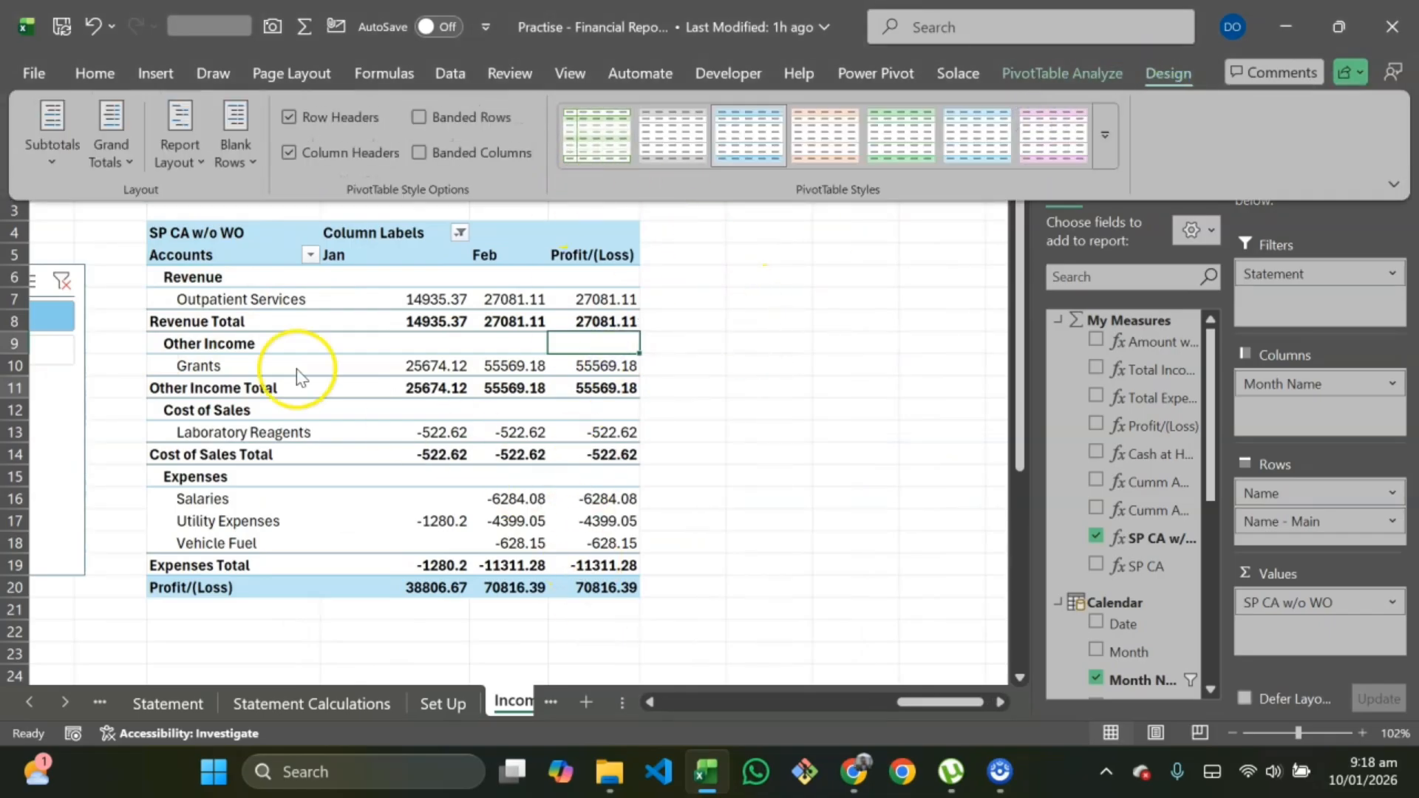
left_click(96, 164)
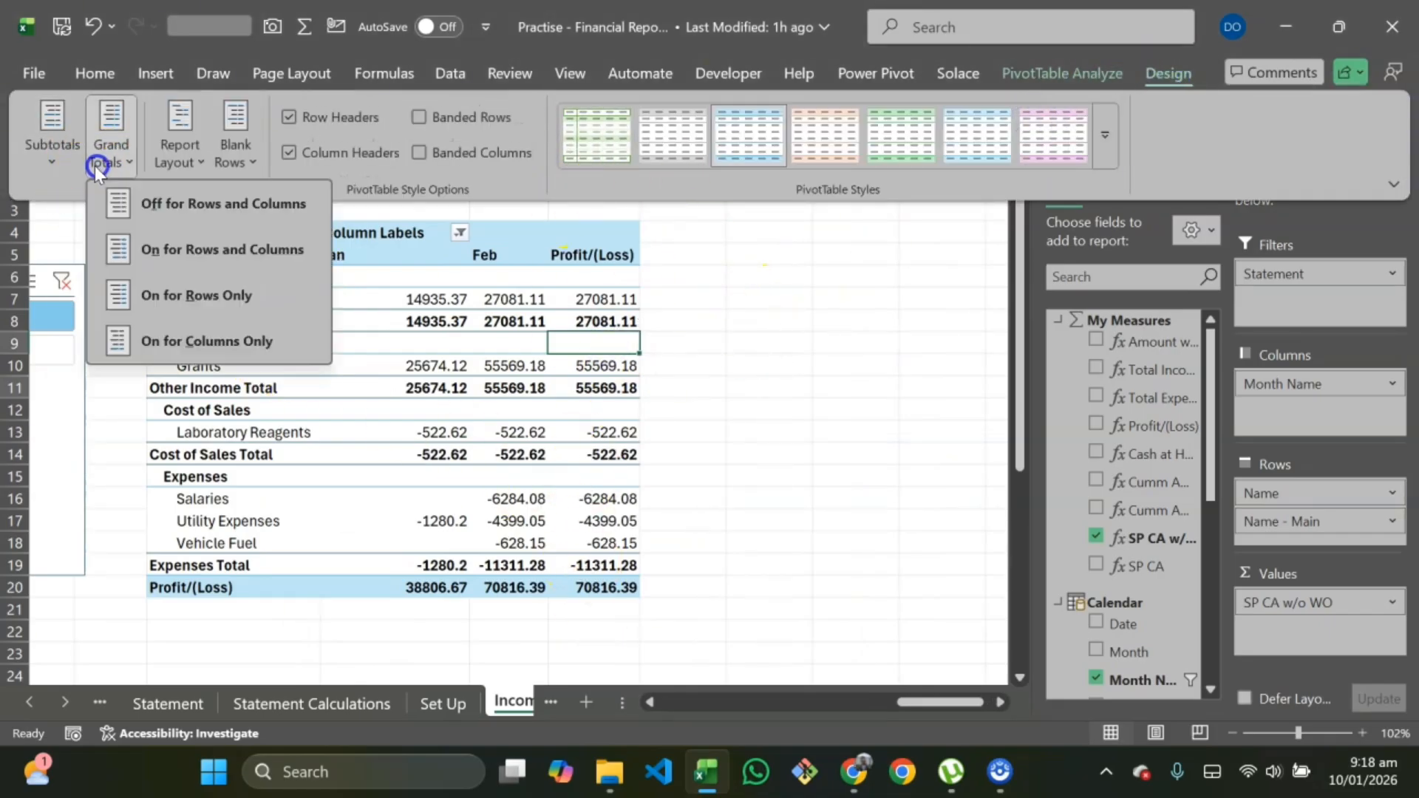
left_click(214, 341)
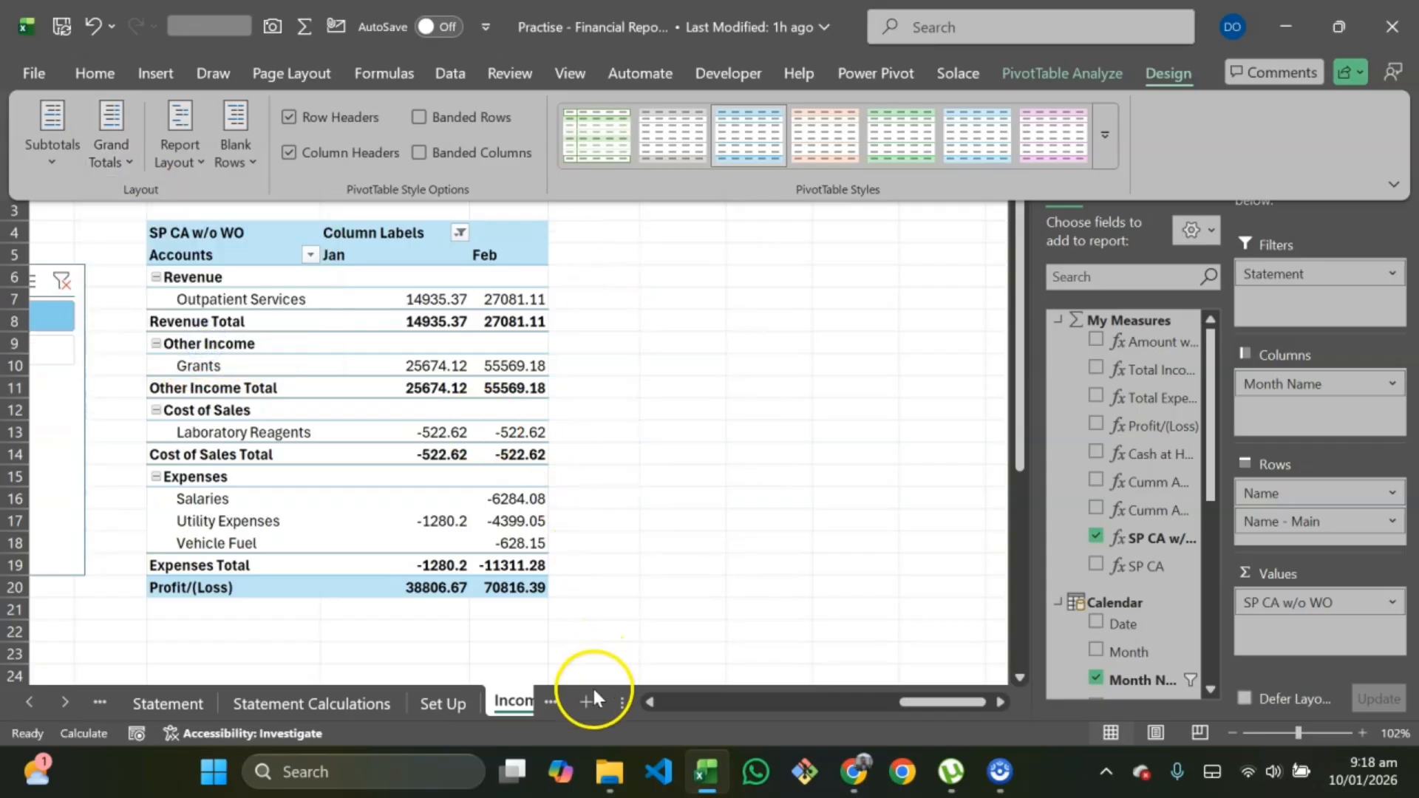
Step: On the Balance Sheet sheet, rename the Monthly Report Collapsed pivot's row header to Accounts
left_click(546, 699)
left_click(545, 703)
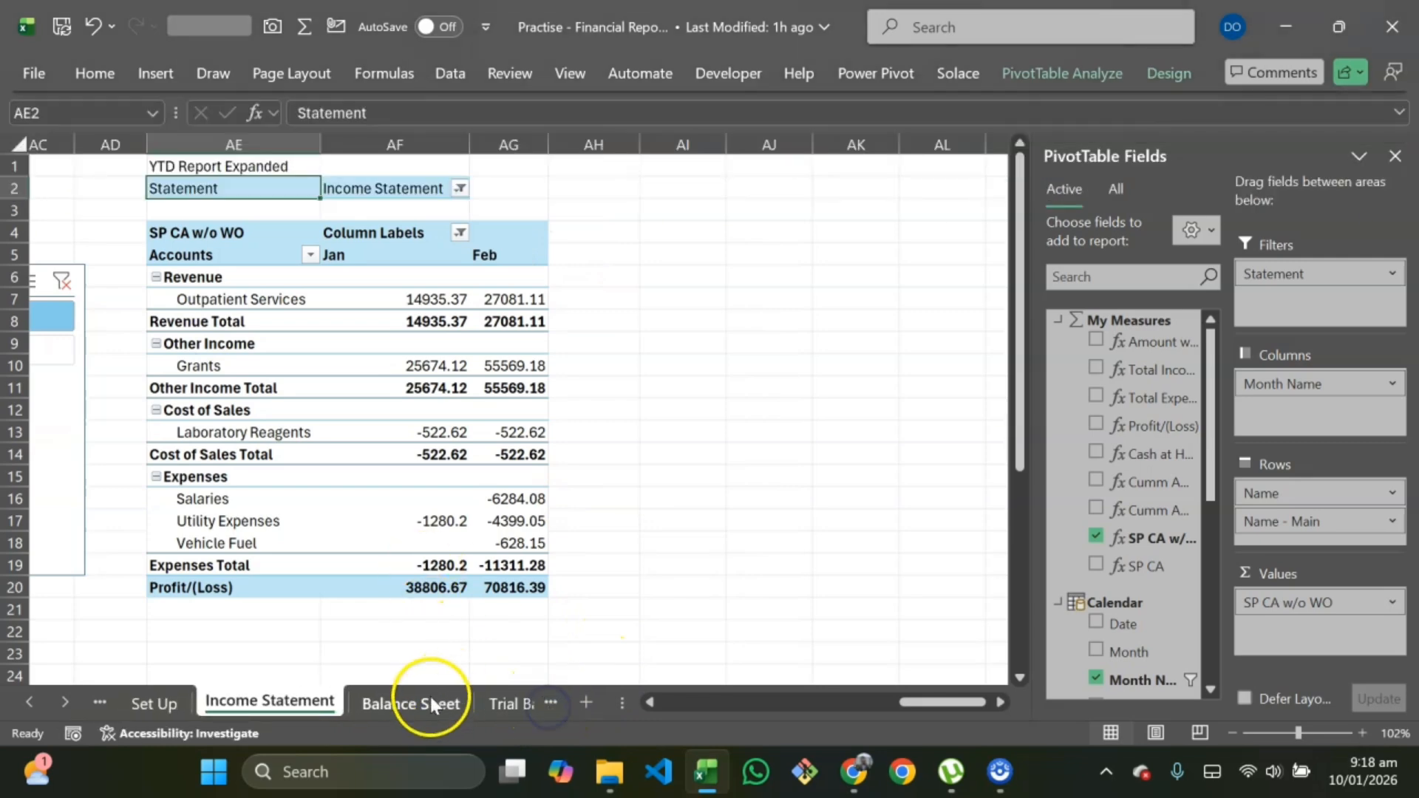
left_click(427, 699)
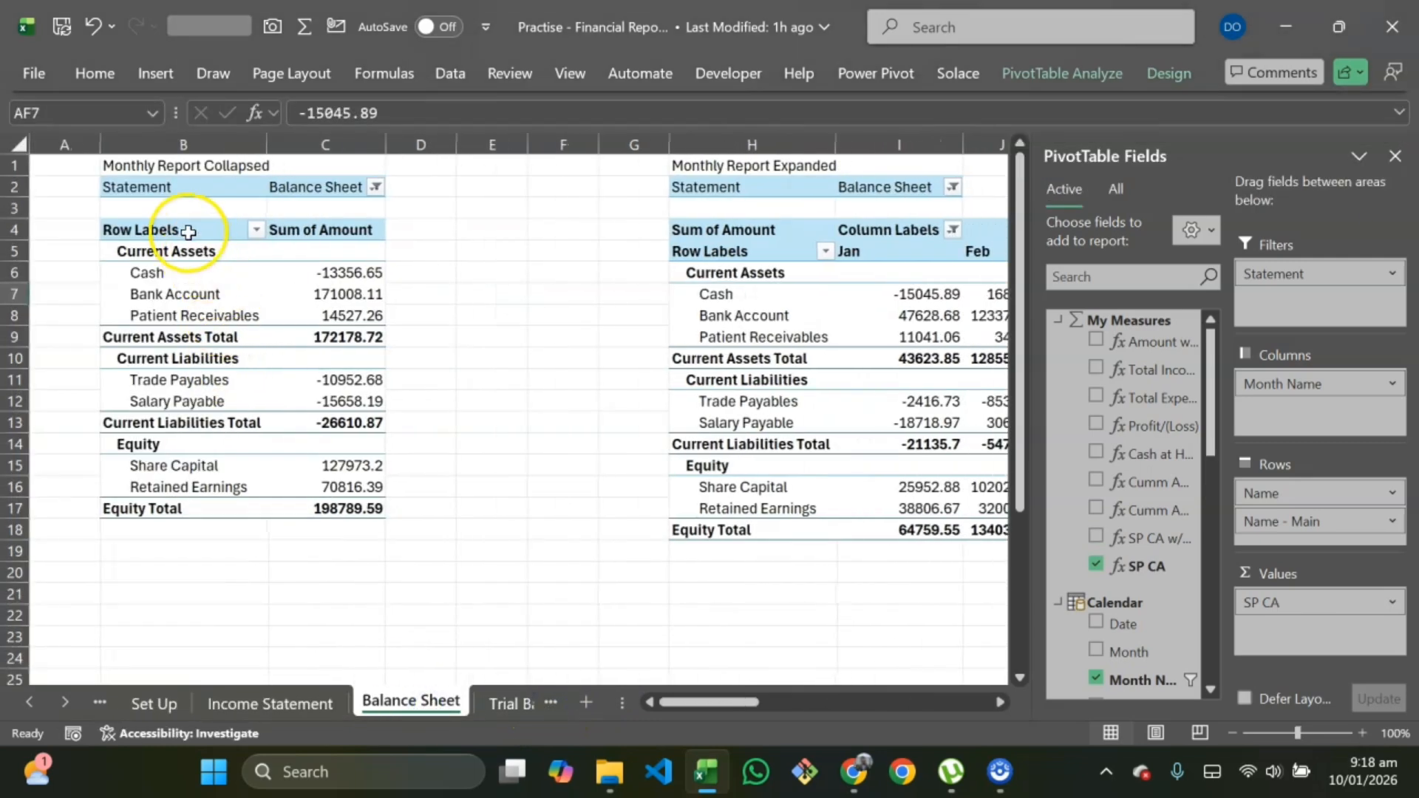
double_click(189, 230)
type("Accounts")
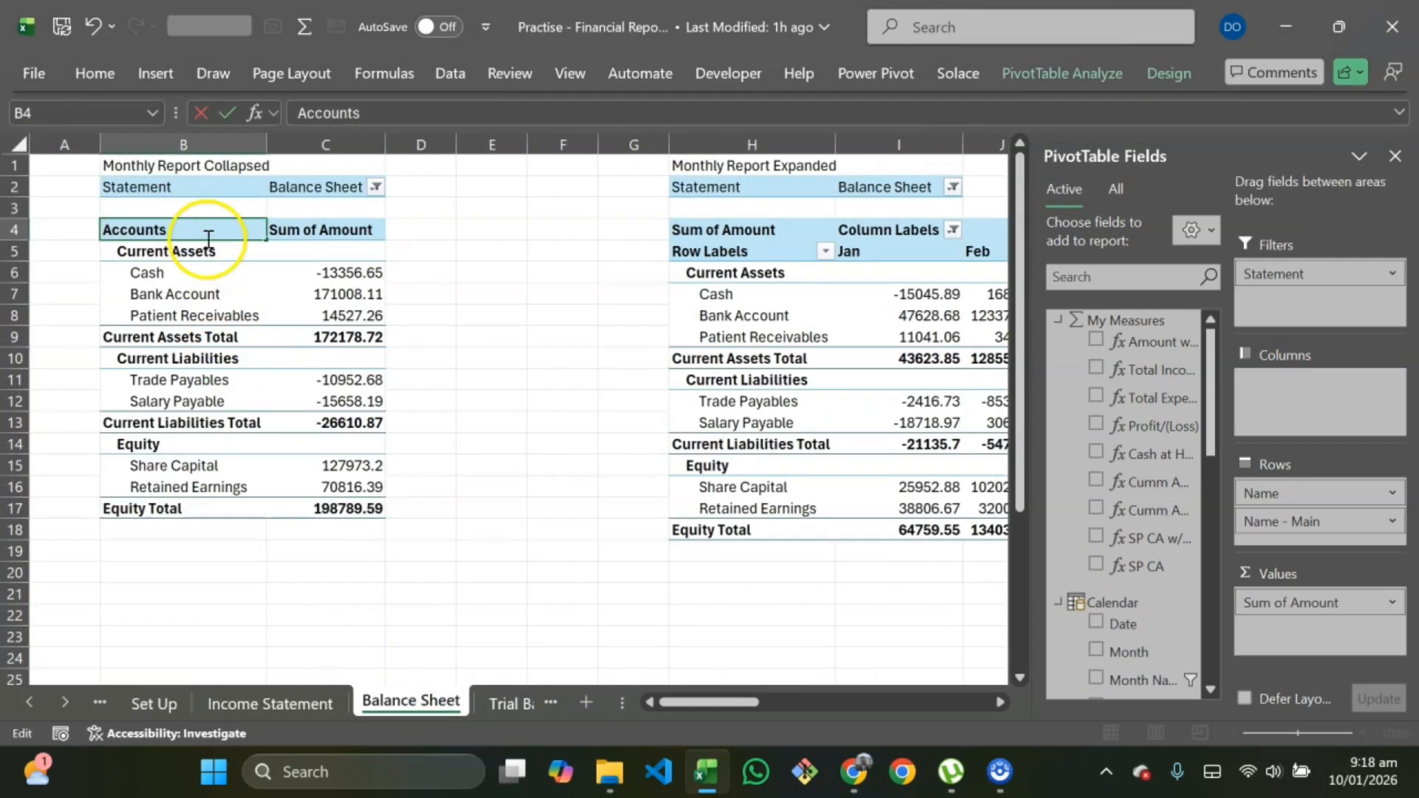
left_click(448, 319)
Step: Rename the Monthly Report Expanded pivot's row header to Accounts
left_click(743, 254)
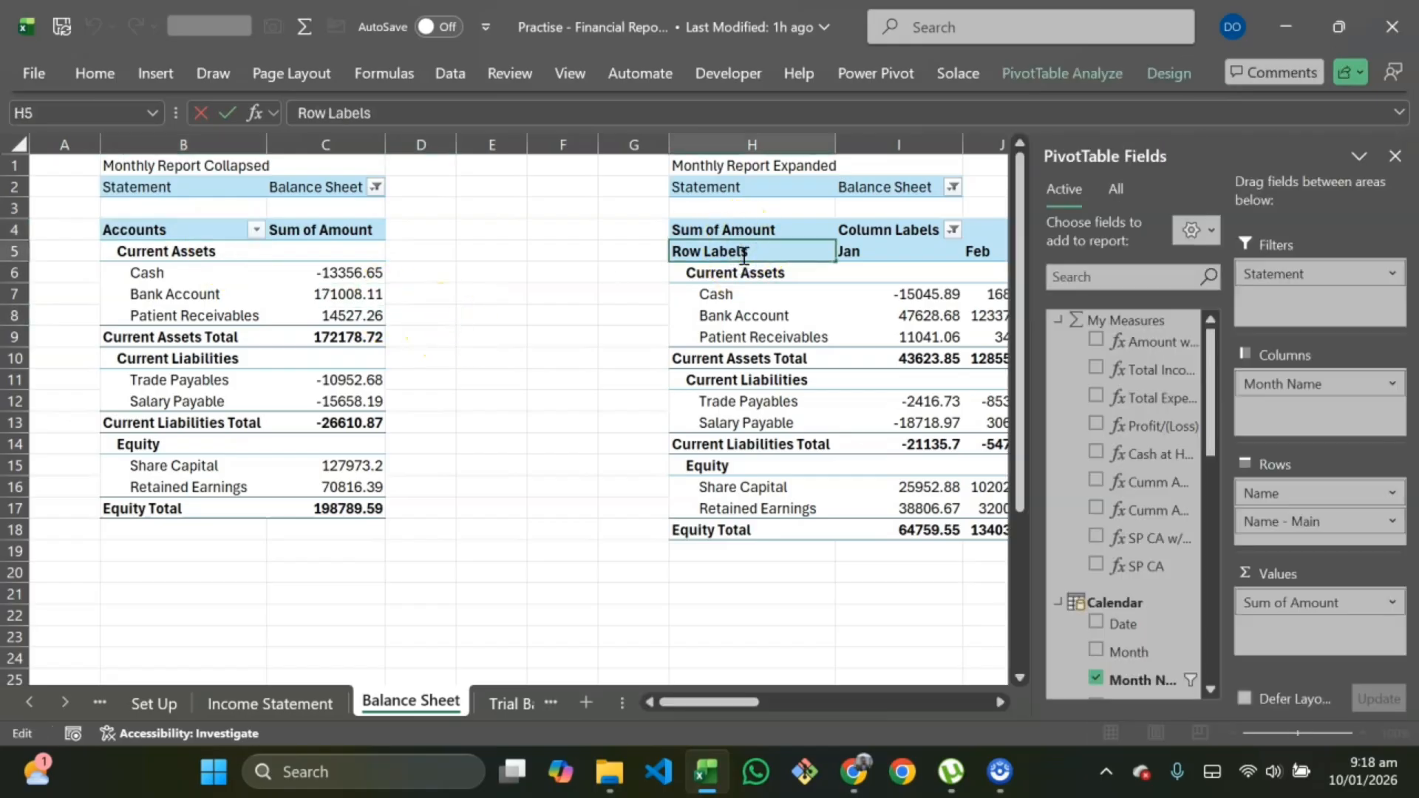
left_click(513, 402)
Step: Rename the YTD Report Collapsed pivot's row header to Accounts
scroll(522, 405, "right", 10)
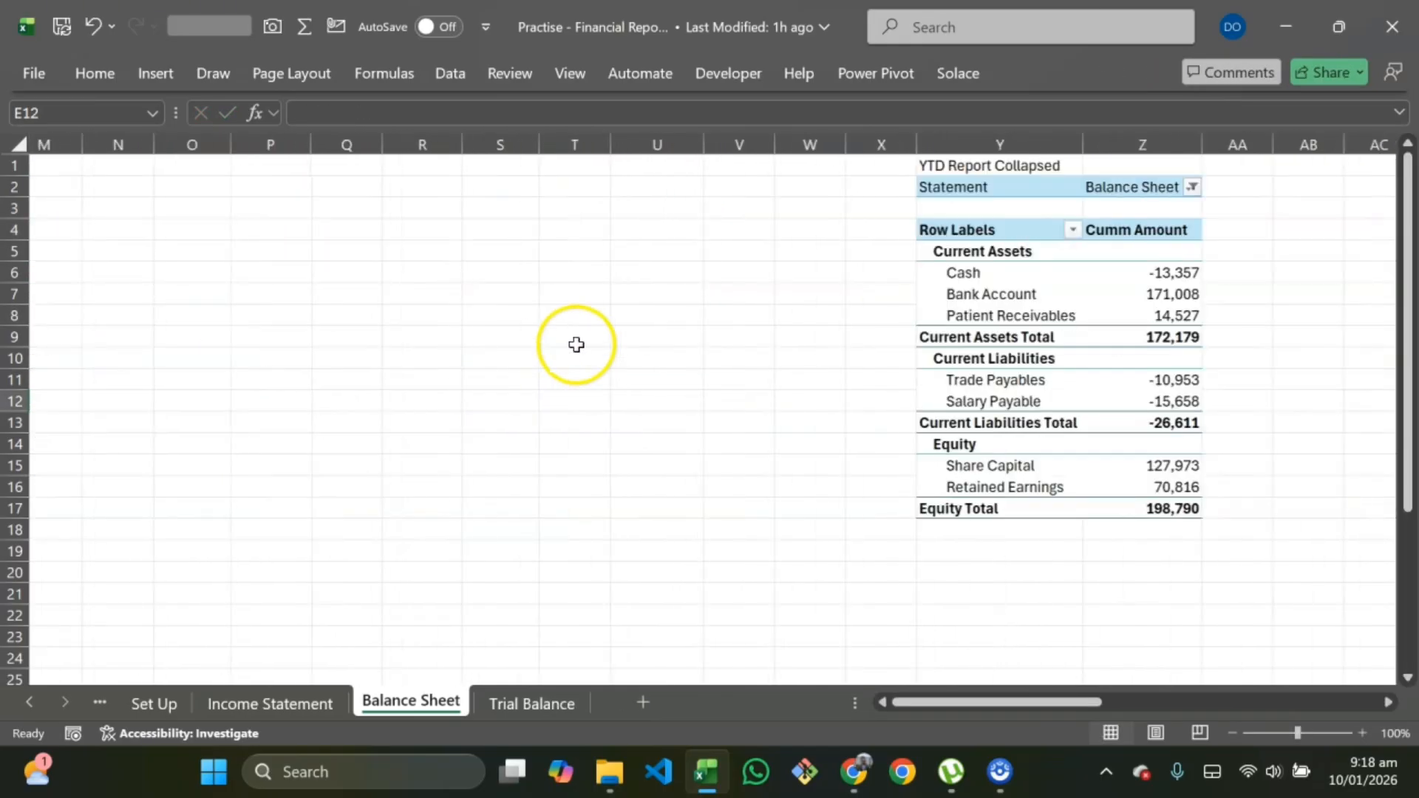
double_click(468, 232)
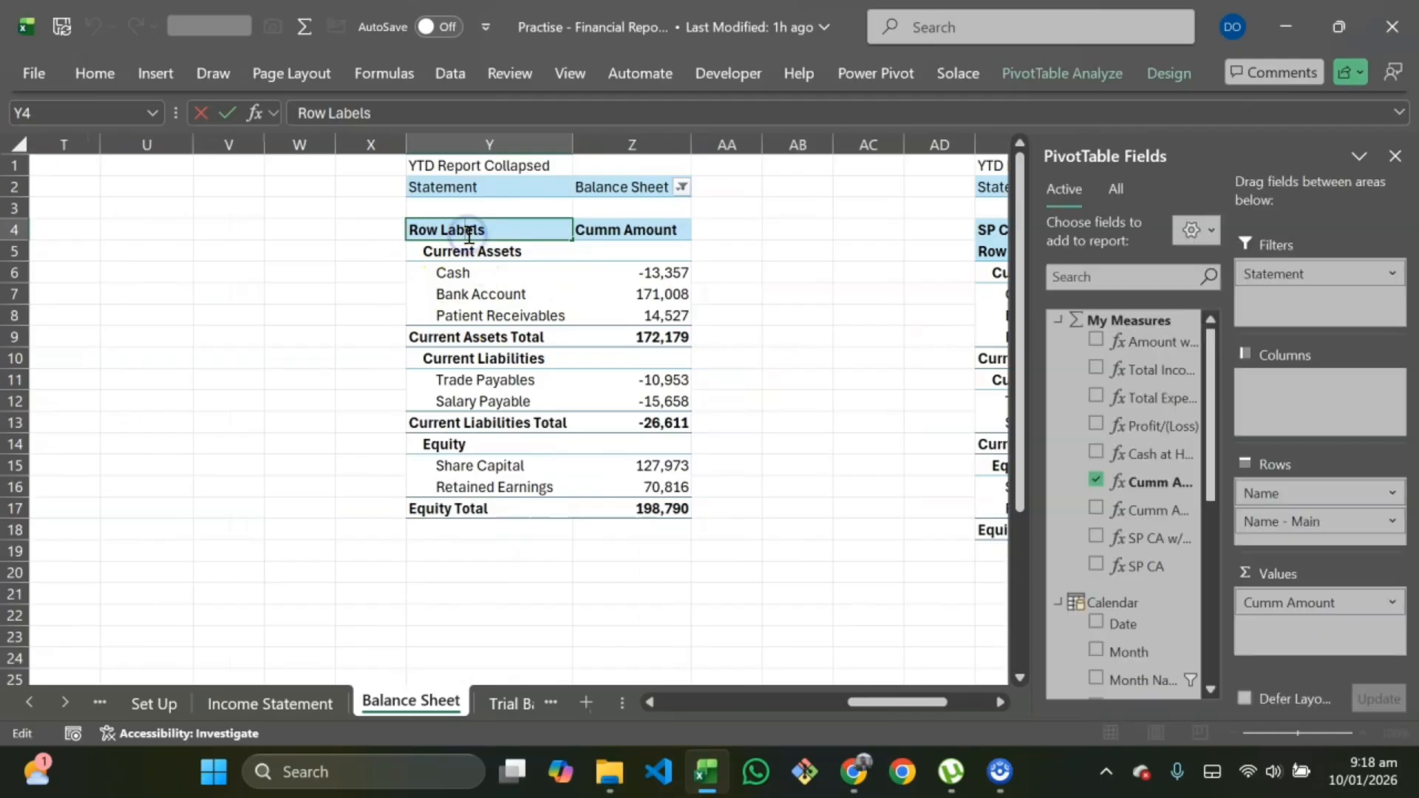
type("Accounts")
left_click(333, 402)
Step: Rename the YTD Report Expanded pivot's row header to Accounts
scroll(564, 317, "right", 5)
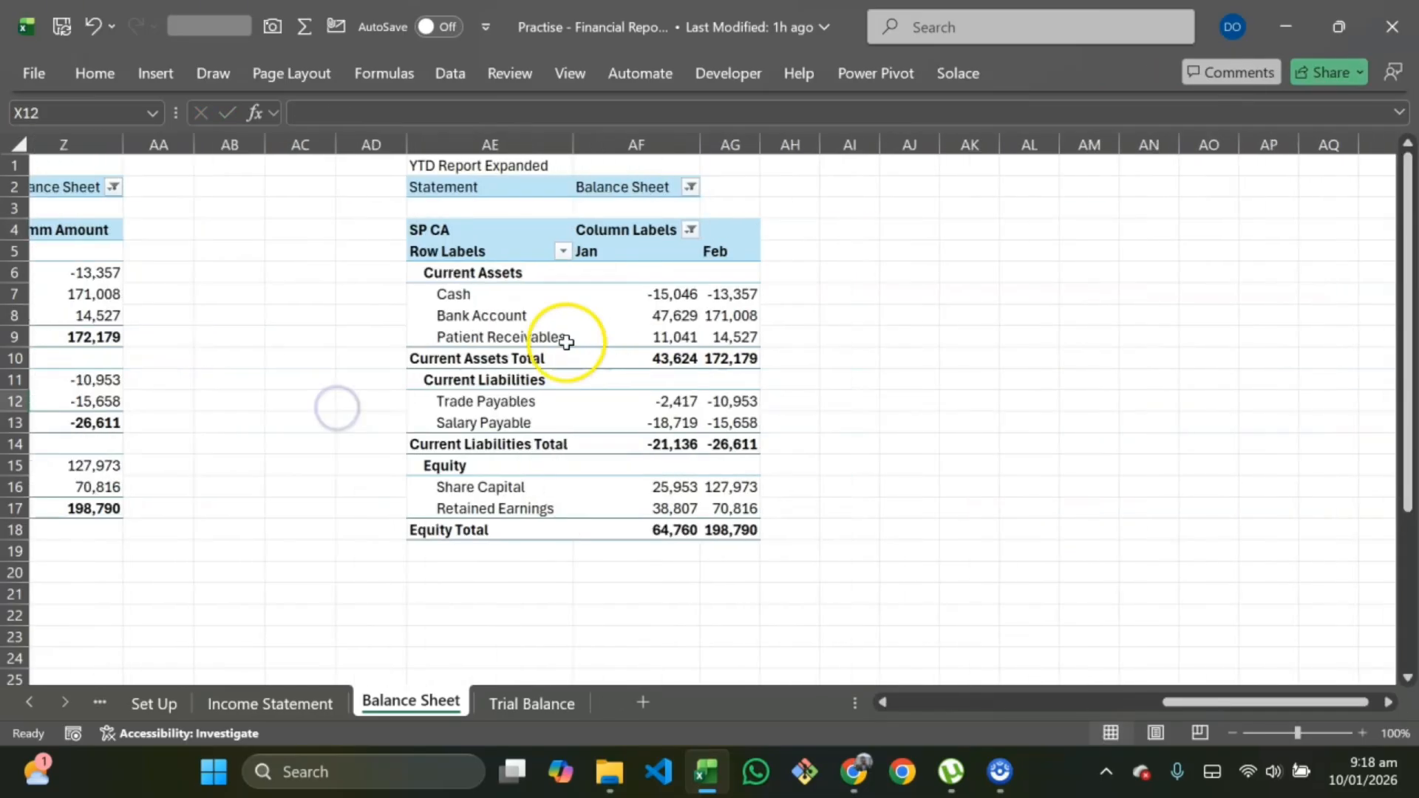
double_click(434, 254)
type("Accounts")
left_click(307, 459)
Step: On the Trial Balance sheet, rename the pivot's row header to Accounts
scroll(580, 516, "left", 4)
scroll(521, 466, "left", 10)
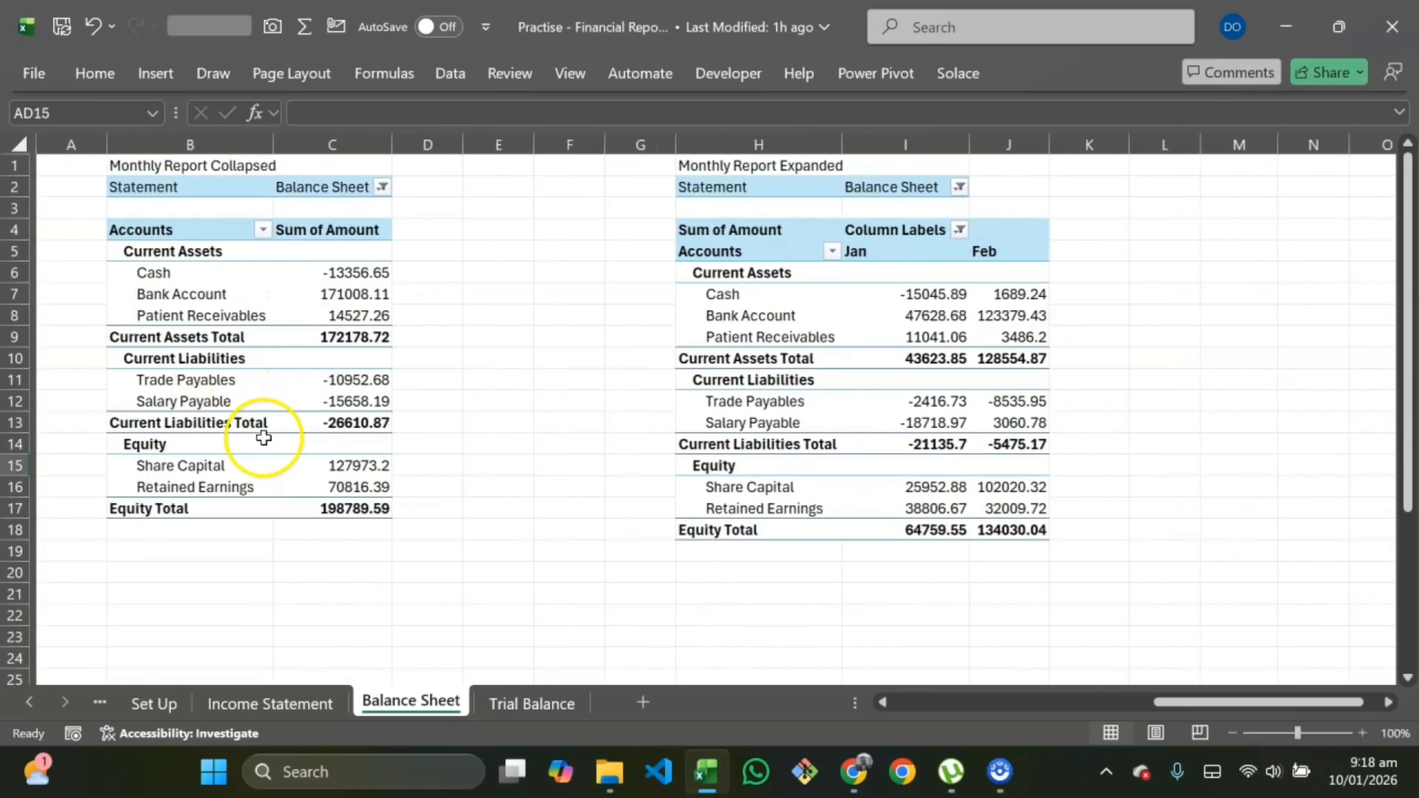
left_click(540, 696)
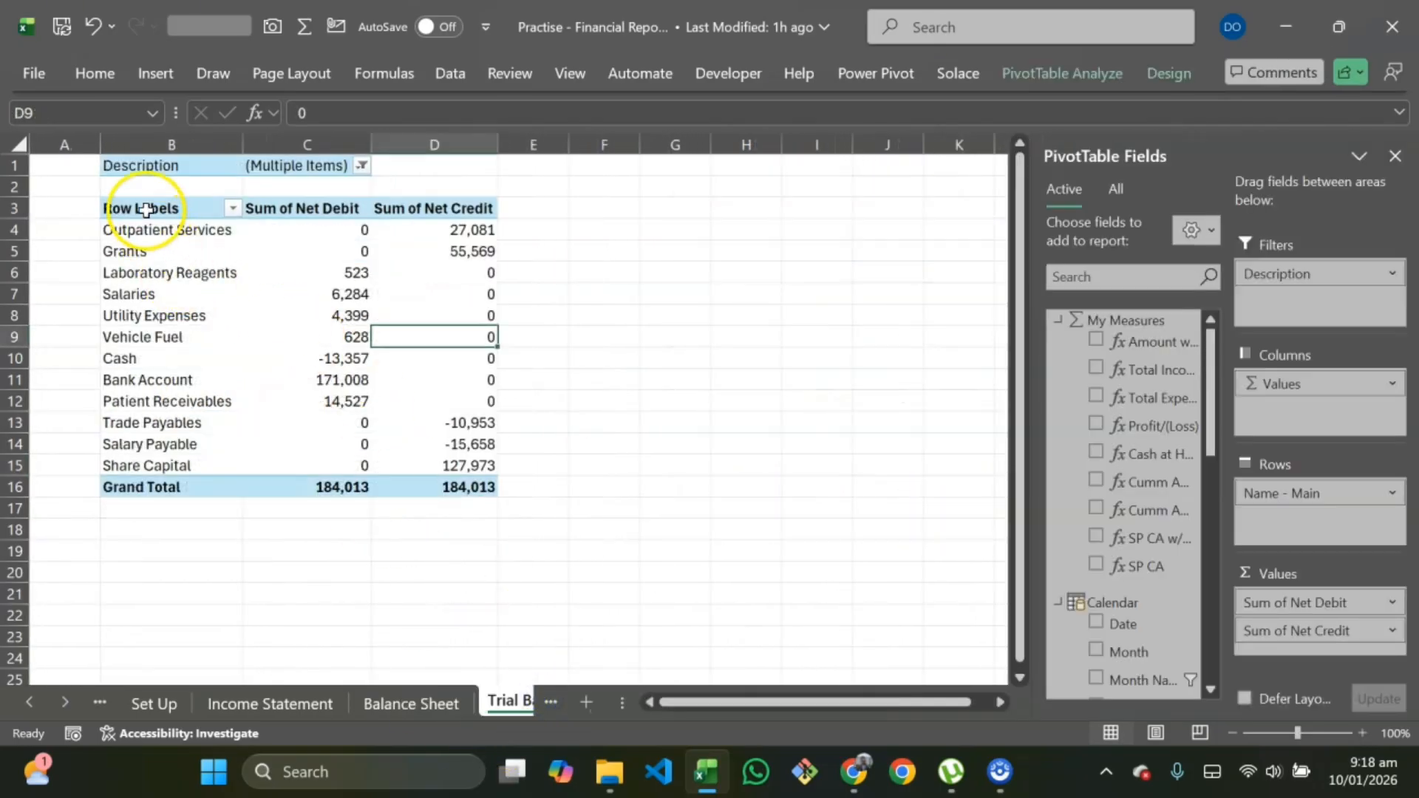
double_click(146, 209)
type("Accounts")
left_click(143, 316)
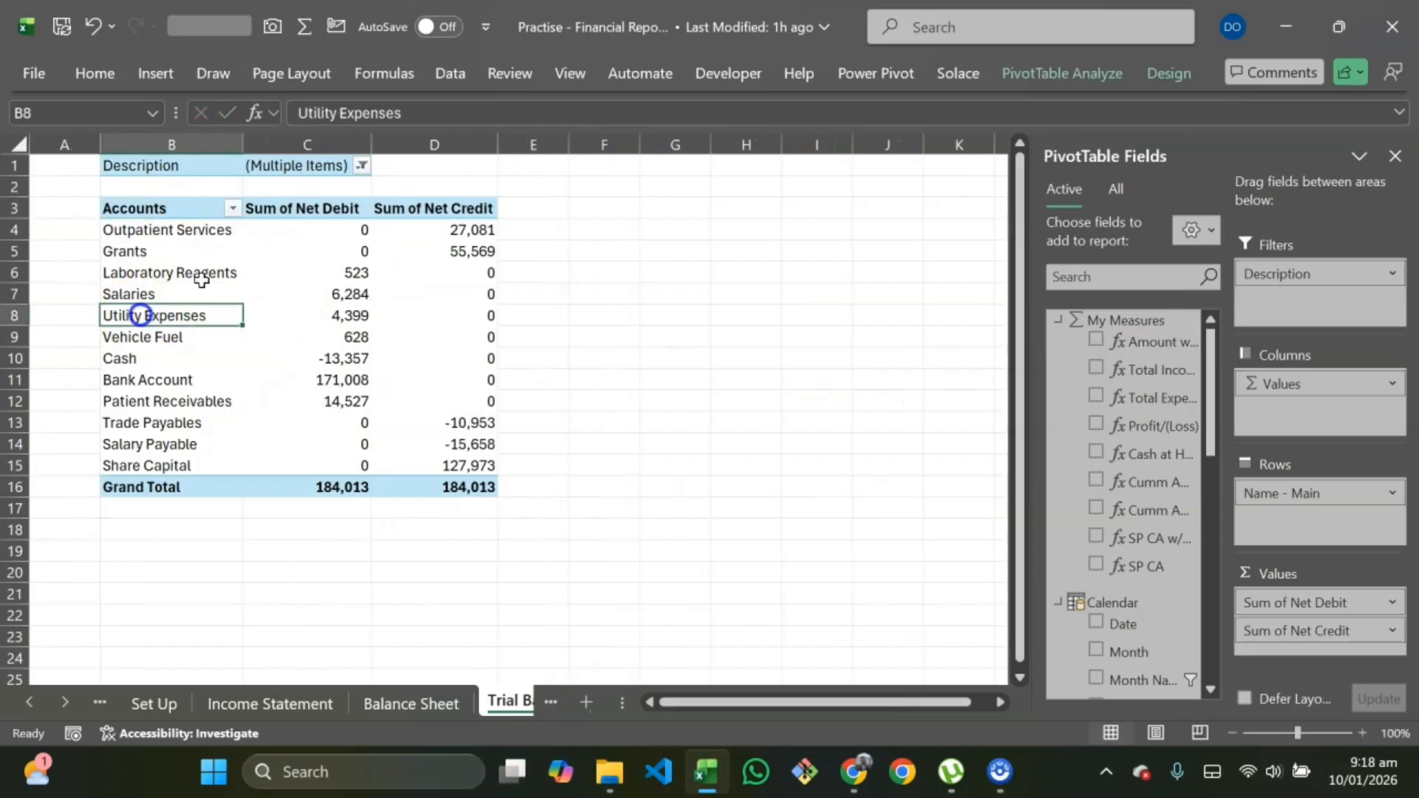
Step: Rename the Trial Balance pivot's value headers to Debit and Credit
left_click(289, 199)
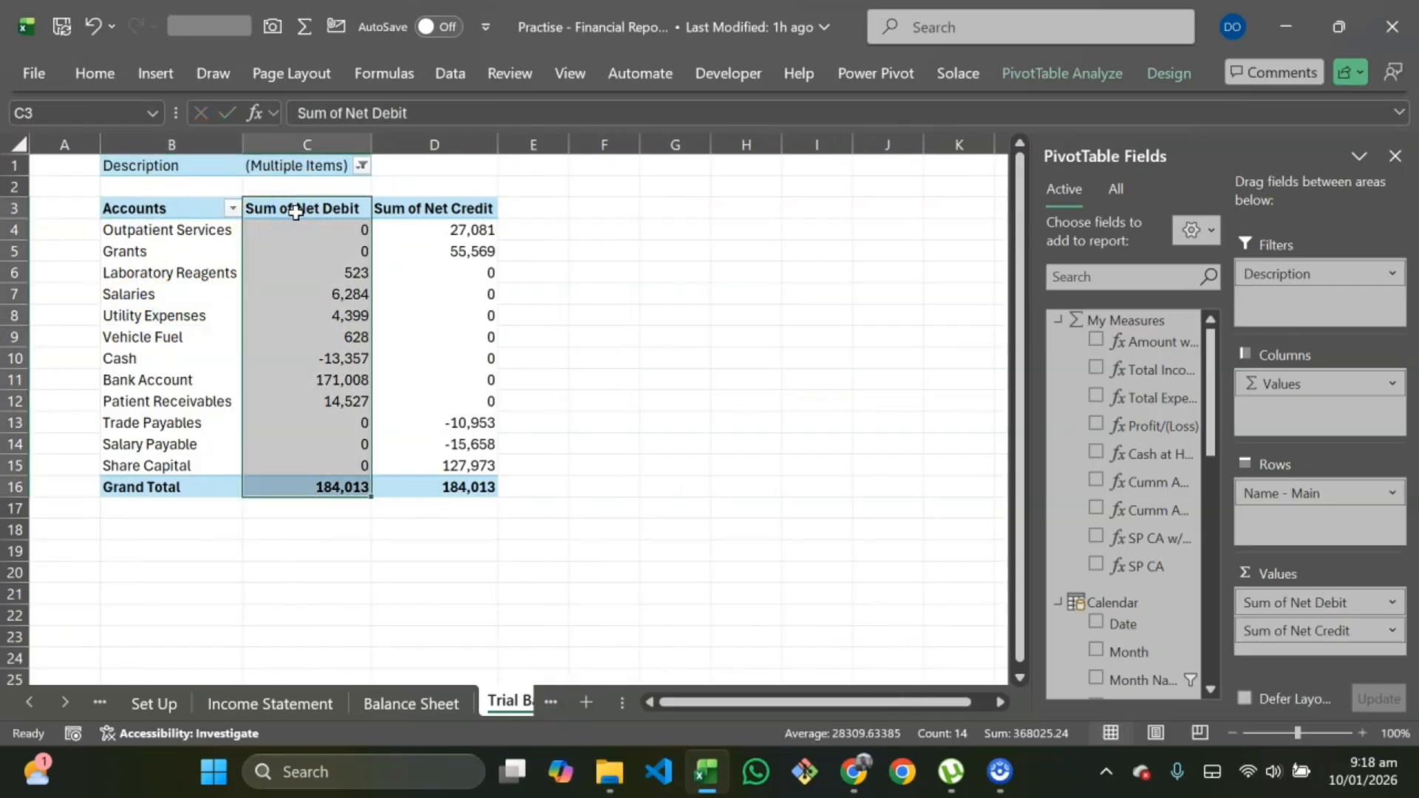
left_click(295, 212)
type("D")
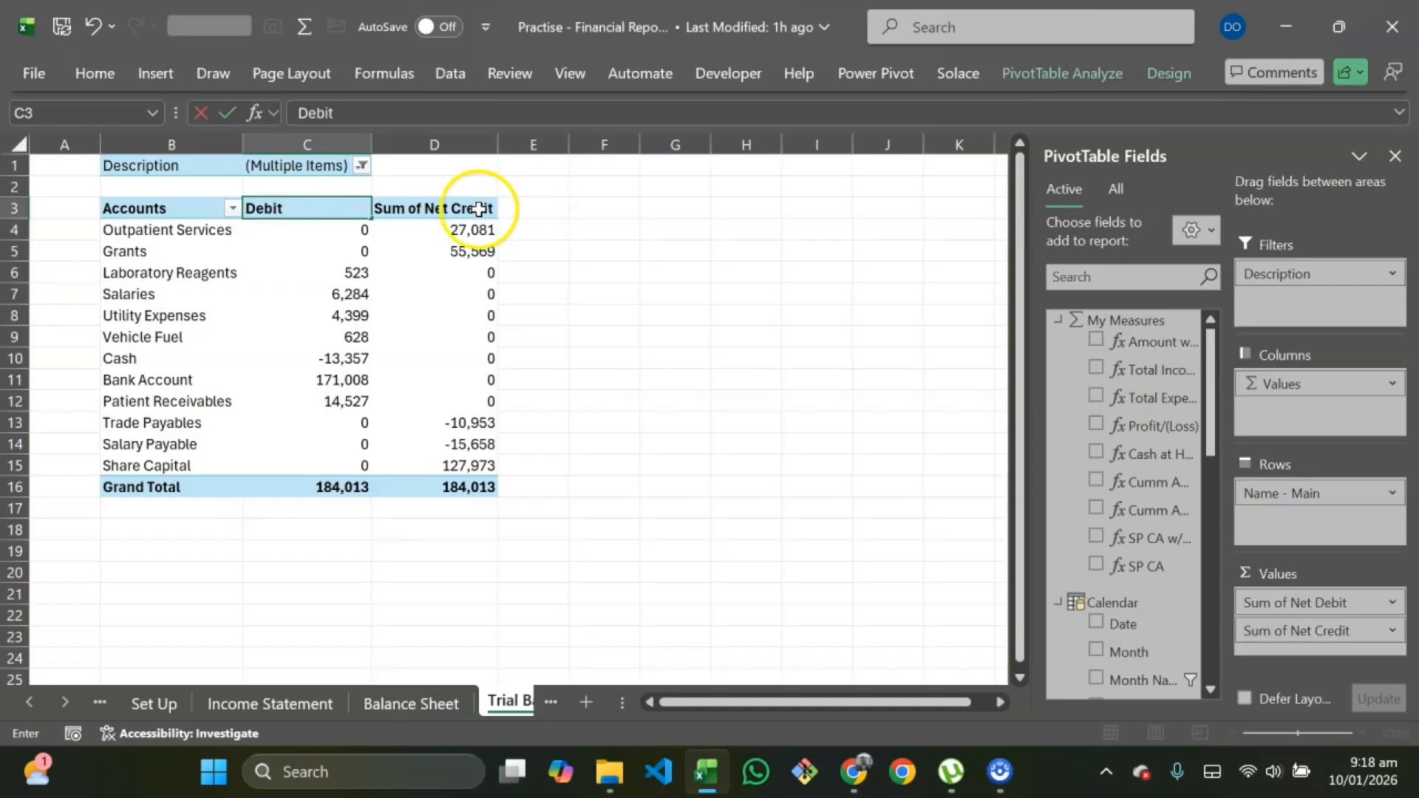
double_click(427, 212)
key("Escape")
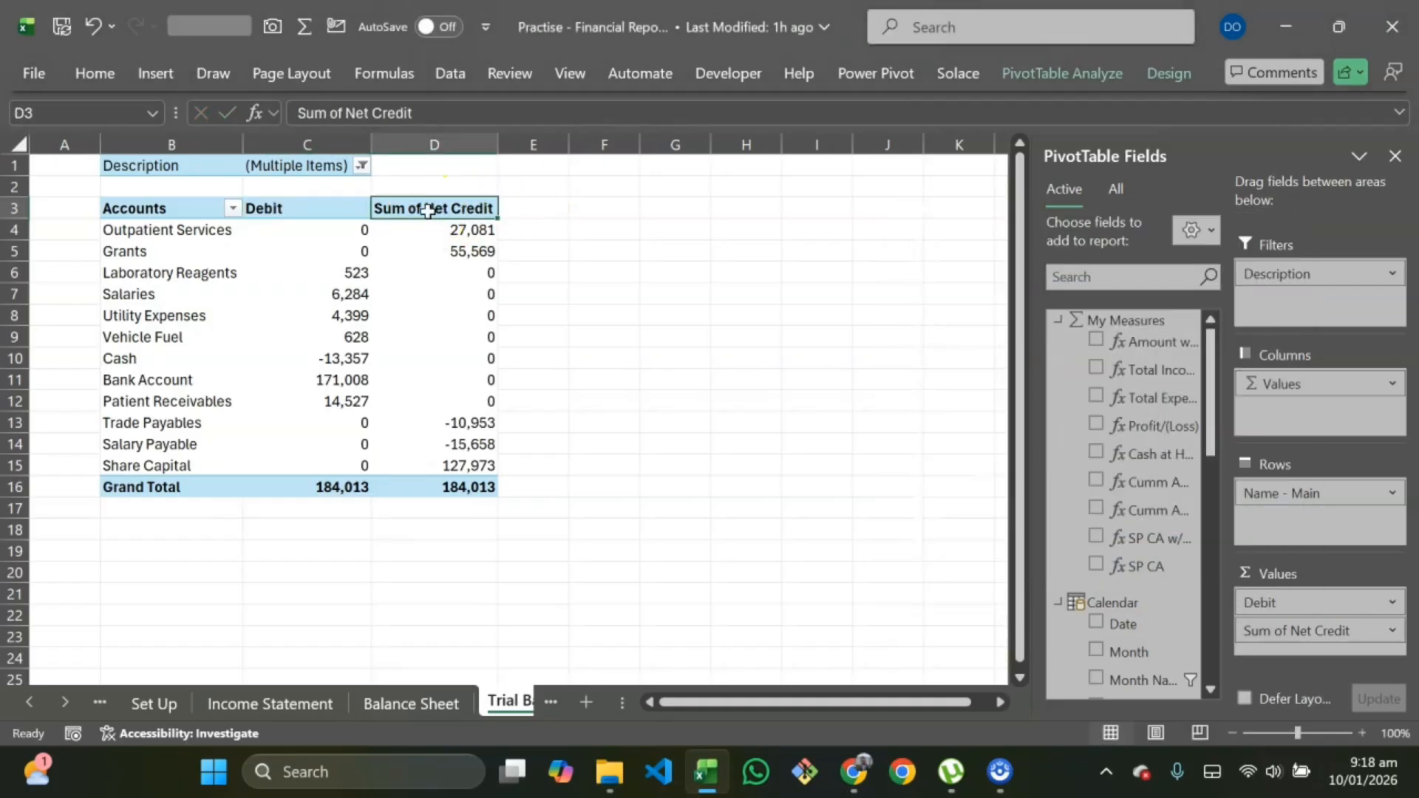
type("Cr")
key("Return")
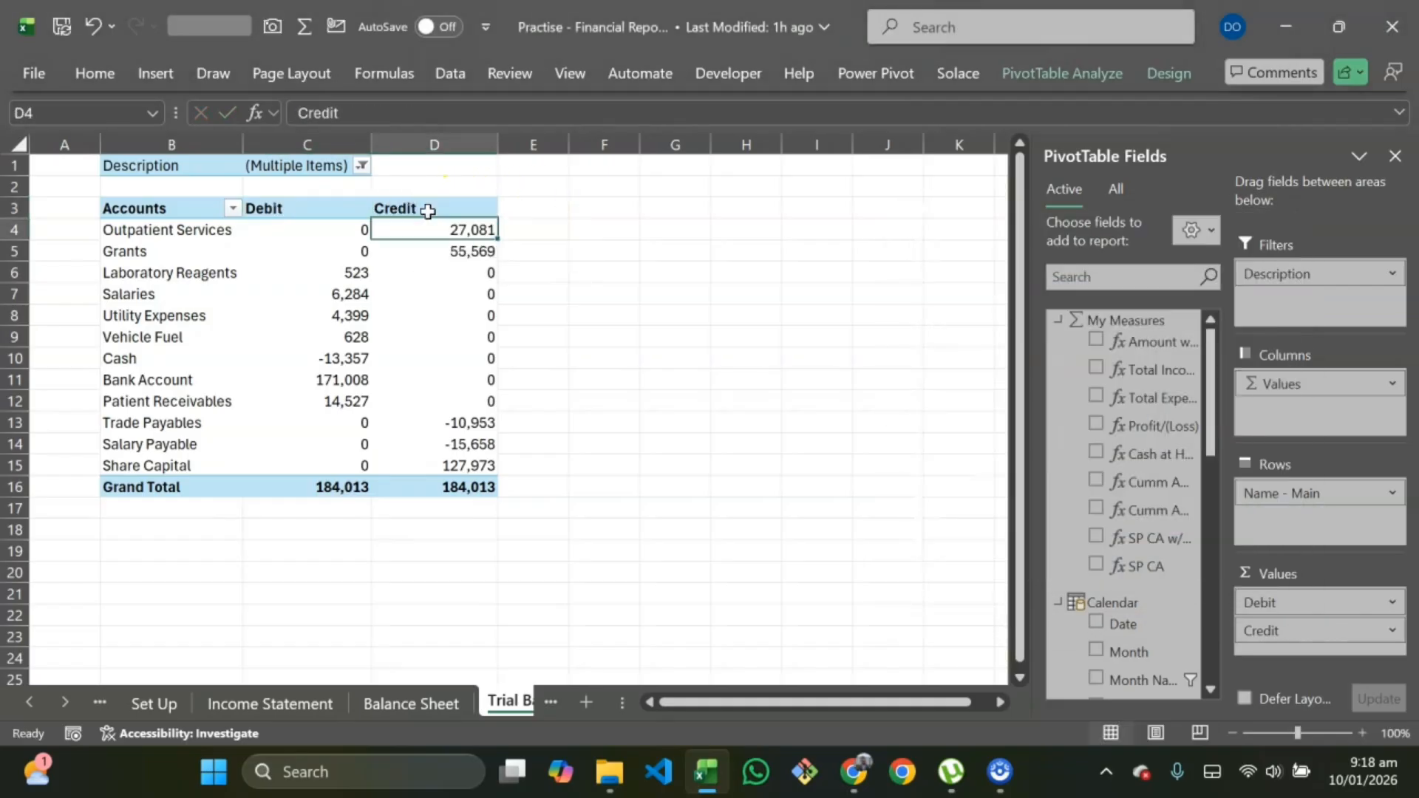
Step: On the Statement sheet, toggle the Amount Type slicer between Monthly and YTD to compare the statement
left_click(173, 706)
left_click(104, 703)
left_click(97, 704)
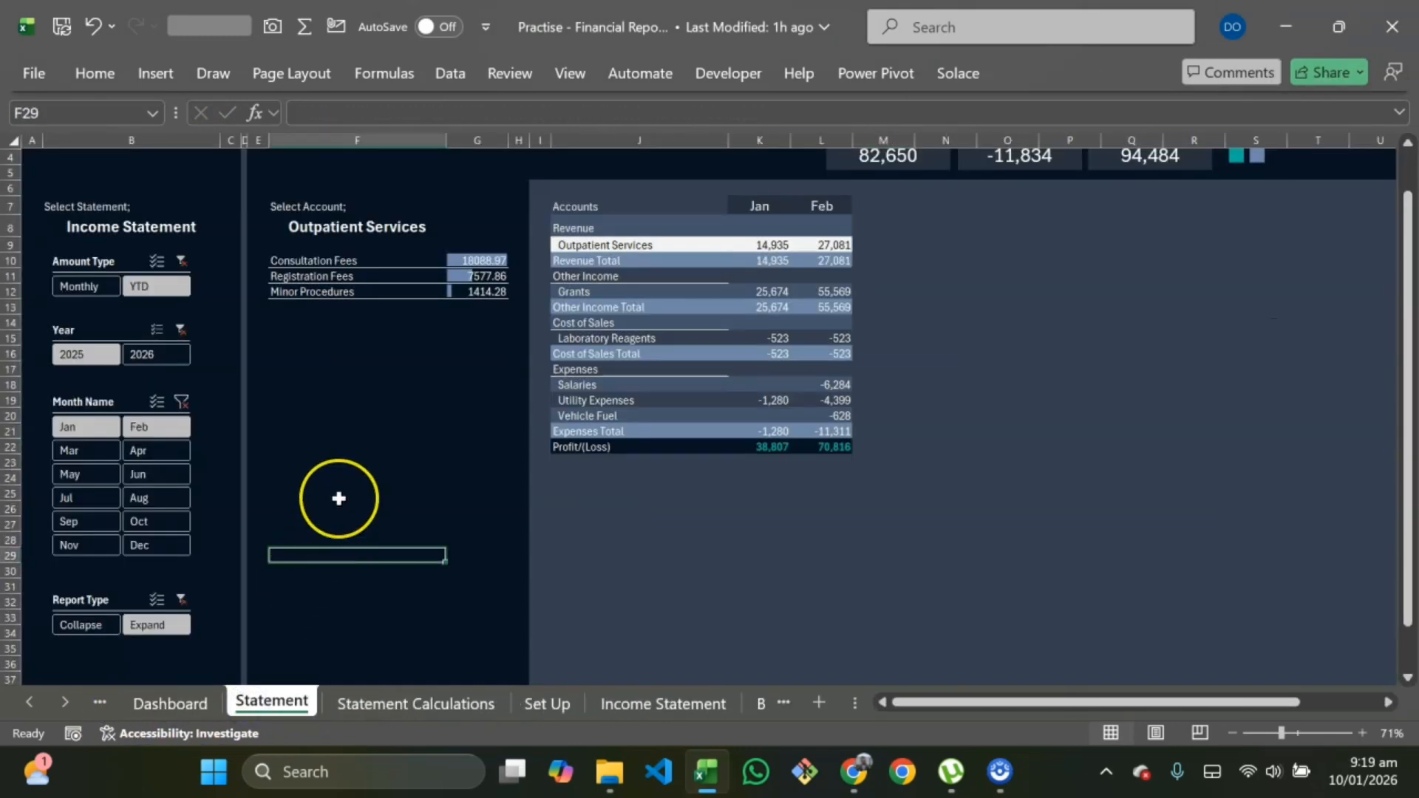
left_click(95, 286)
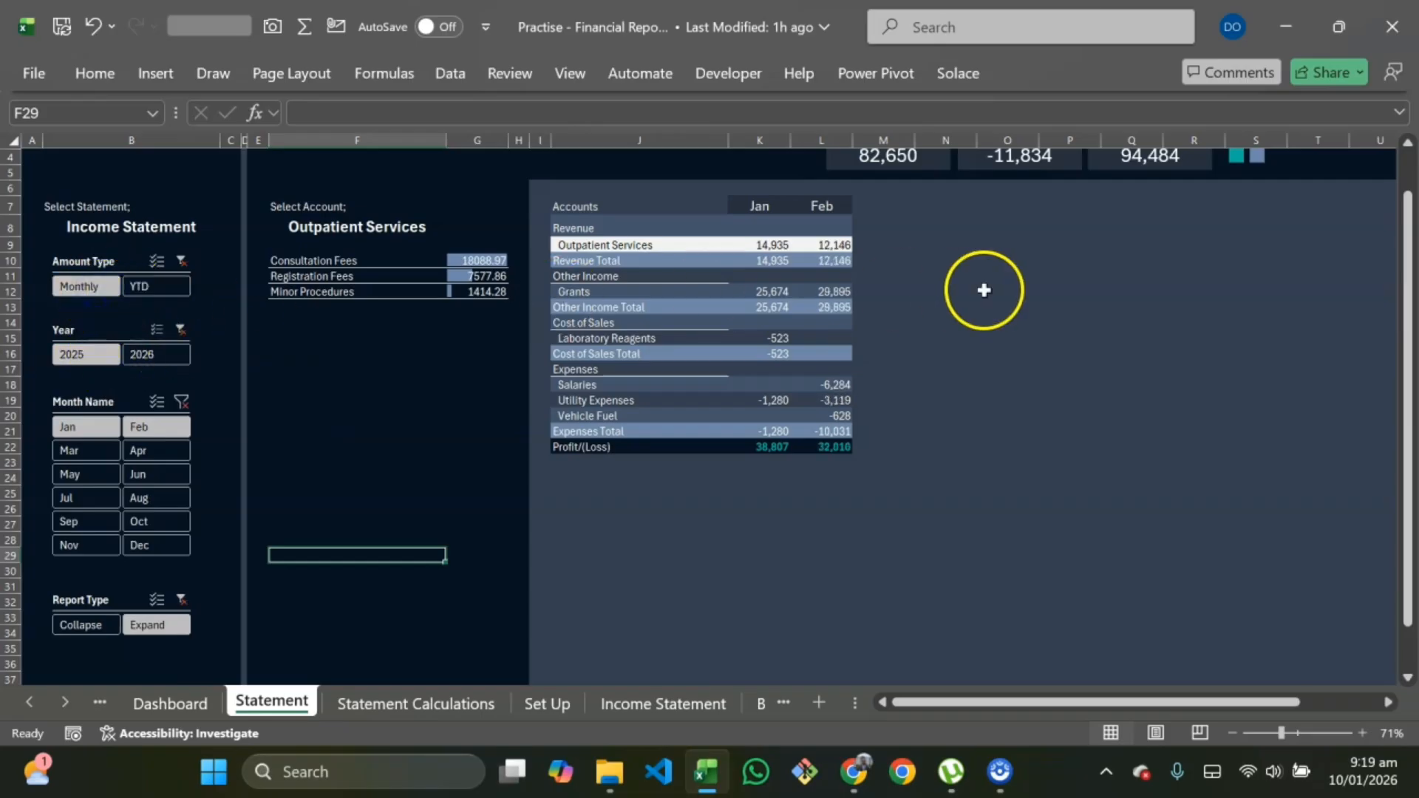
left_click(170, 295)
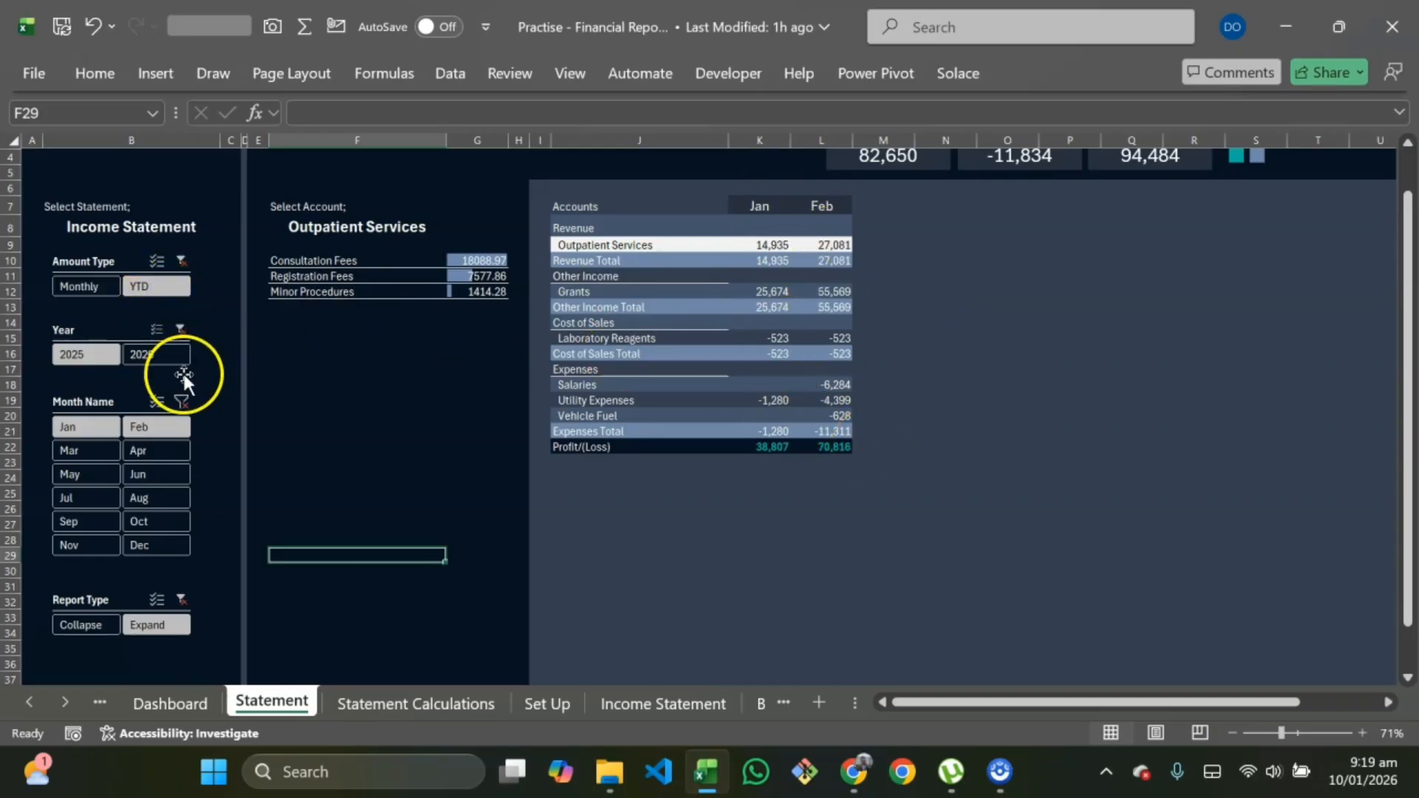
Step: Select 2026 in the Year slicer
left_click(140, 354)
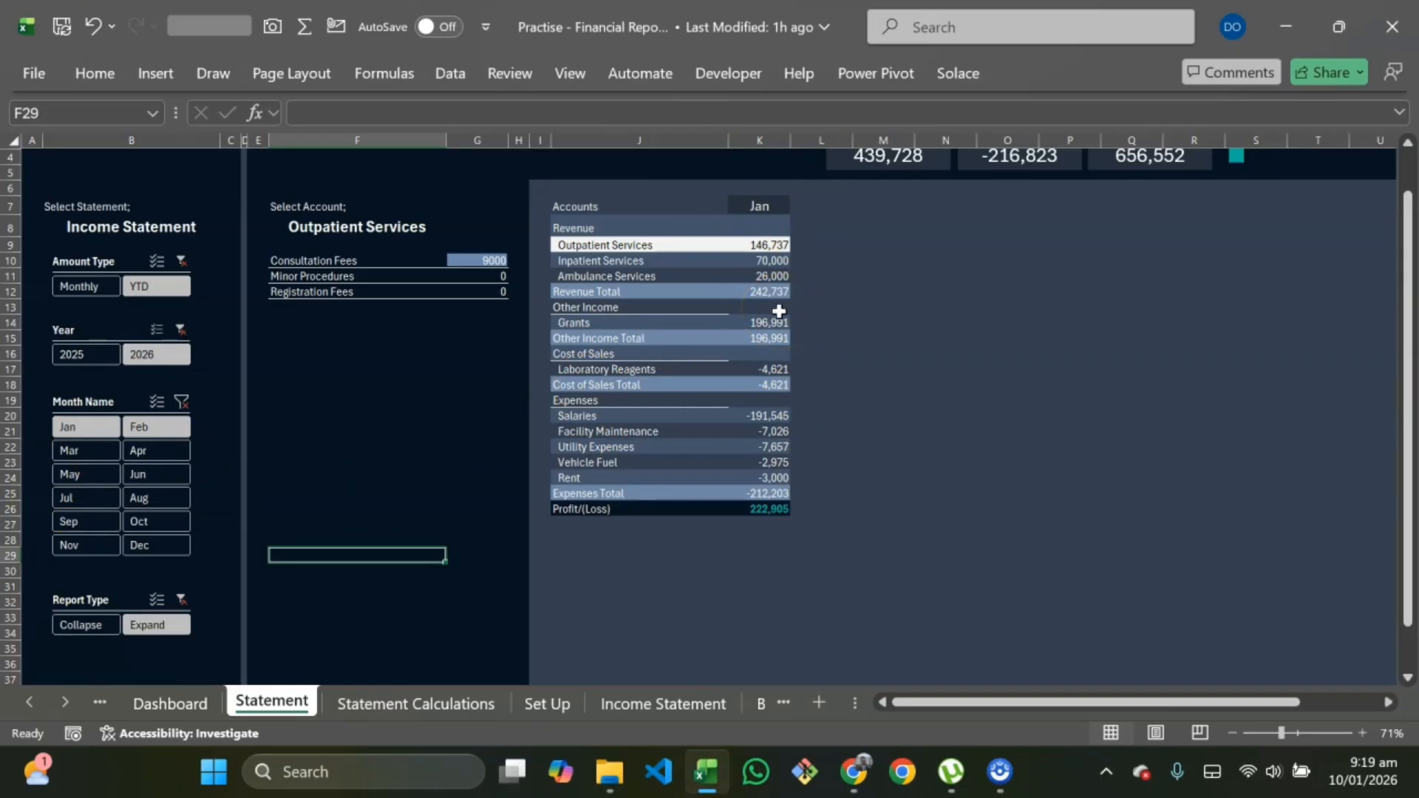
Step: Open the Cumm Amount w/o WO measure for editing and wrap [Amount w/o WO] inside a TOTALYTD function
left_click(869, 80)
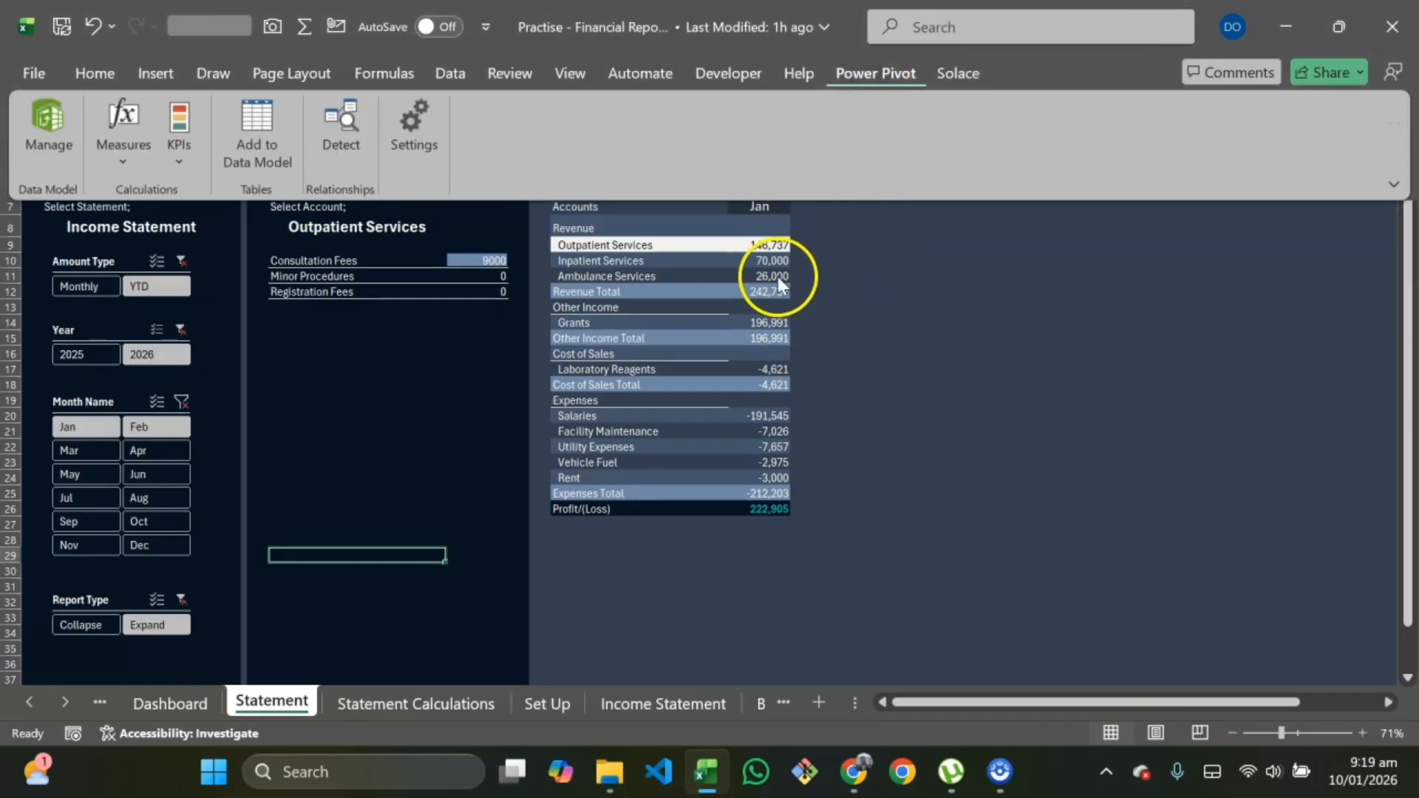
left_click(122, 166)
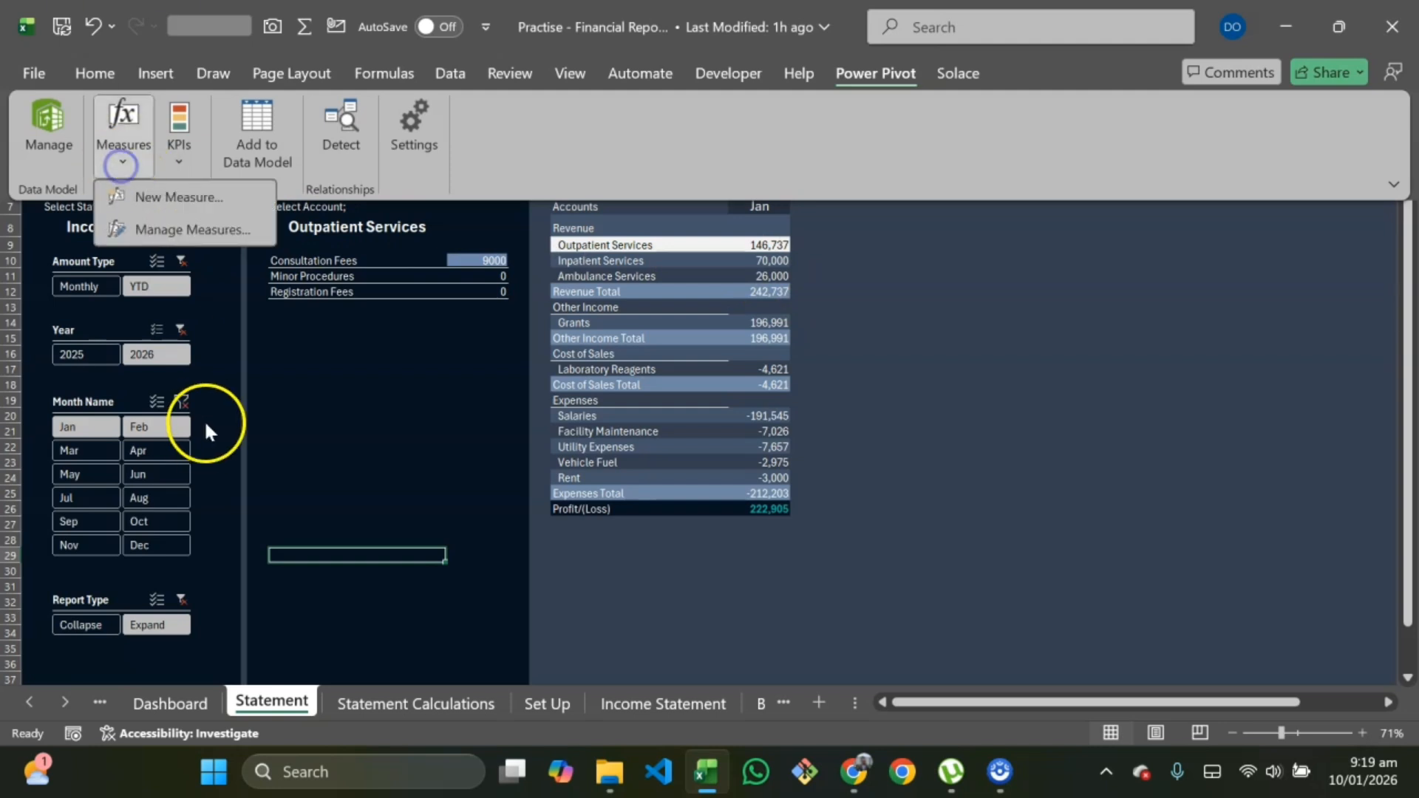
left_click(182, 230)
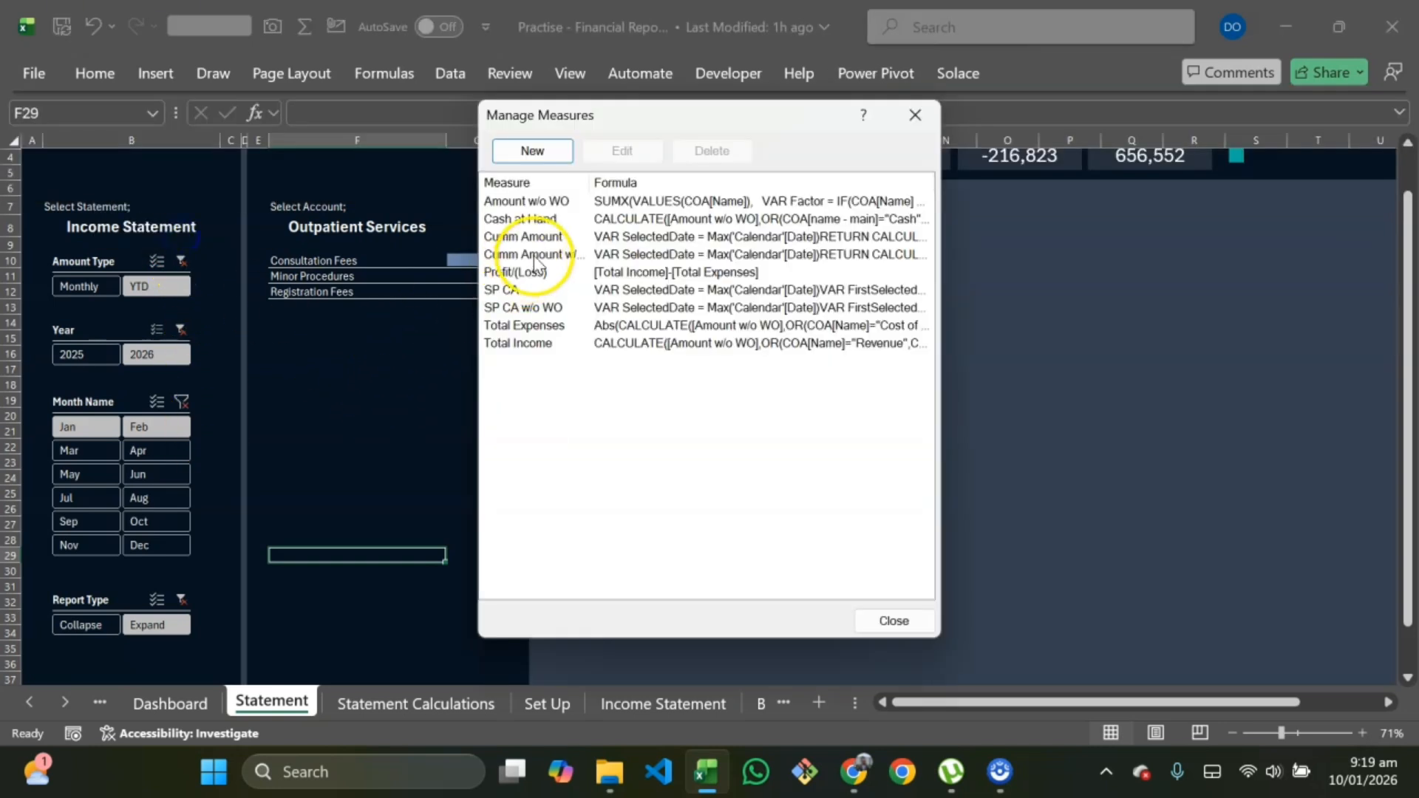
left_click(535, 256)
left_click_drag(481, 198, 133, 198)
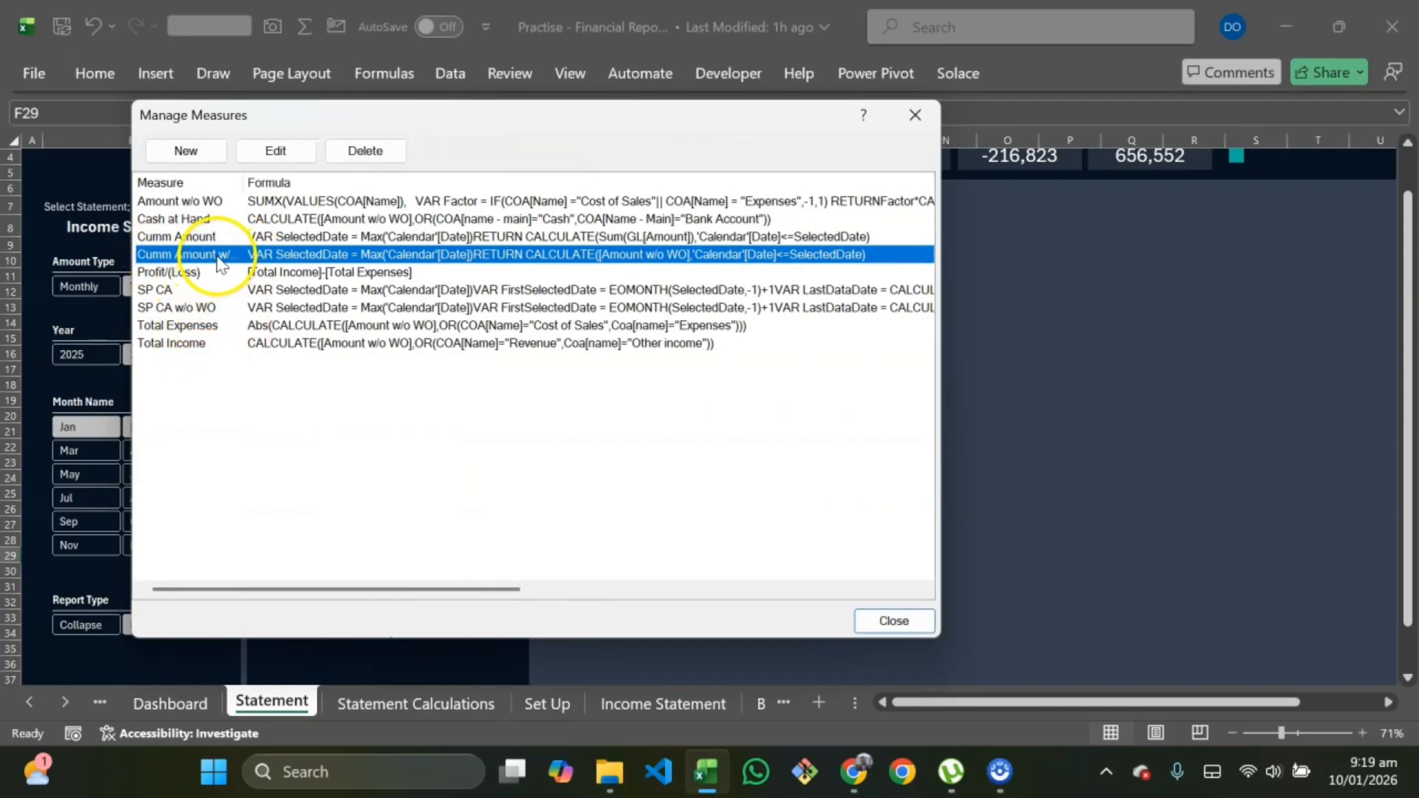
left_click(276, 150)
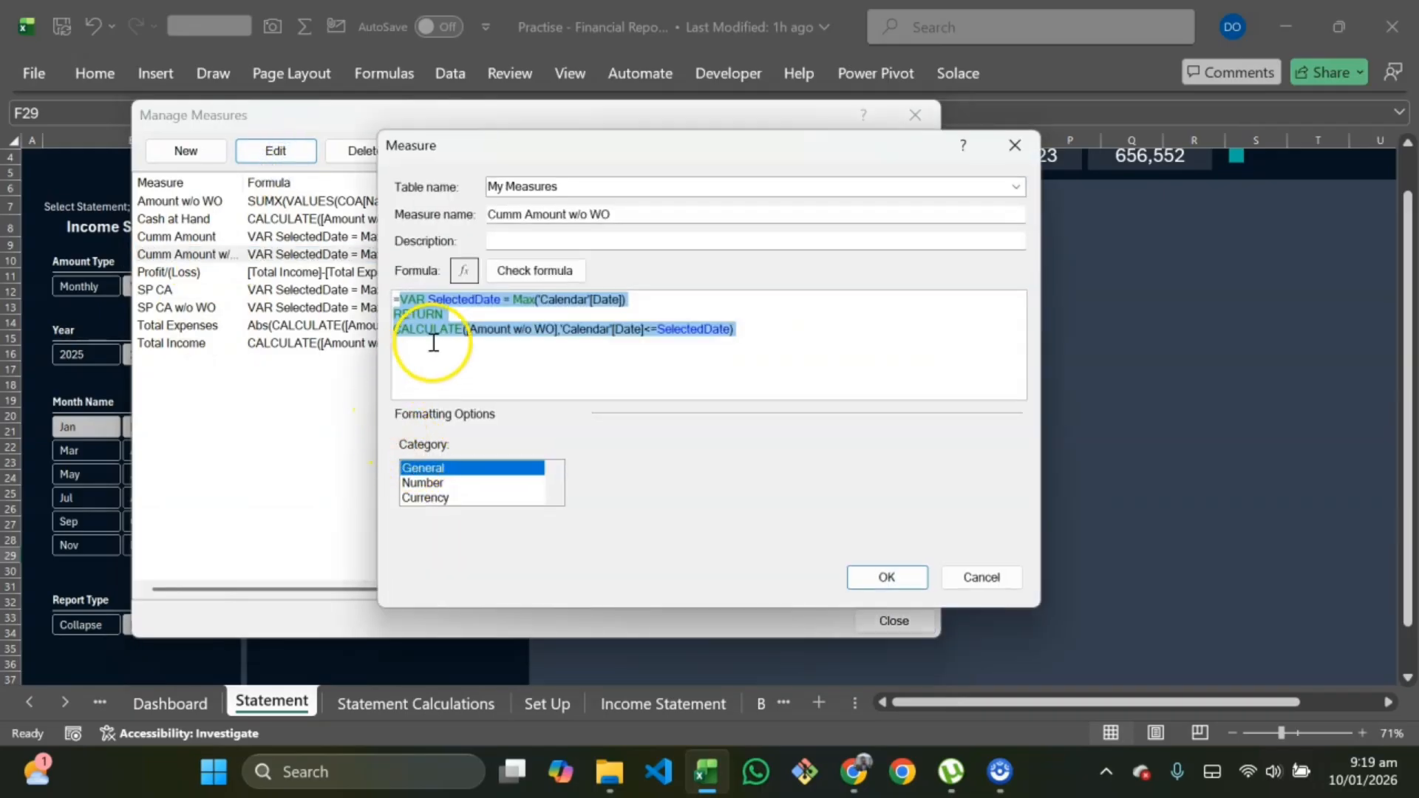
left_click(462, 363)
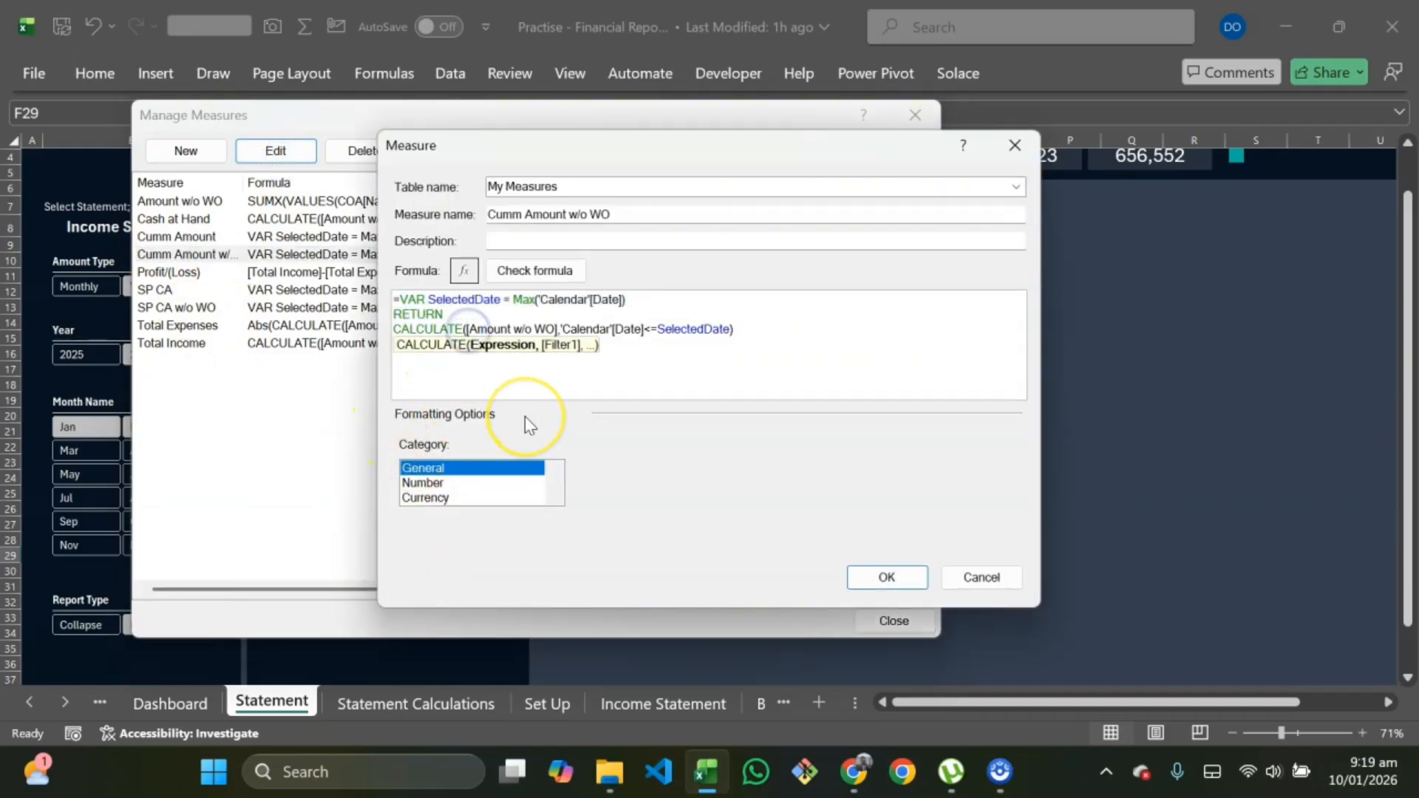
type("Tota")
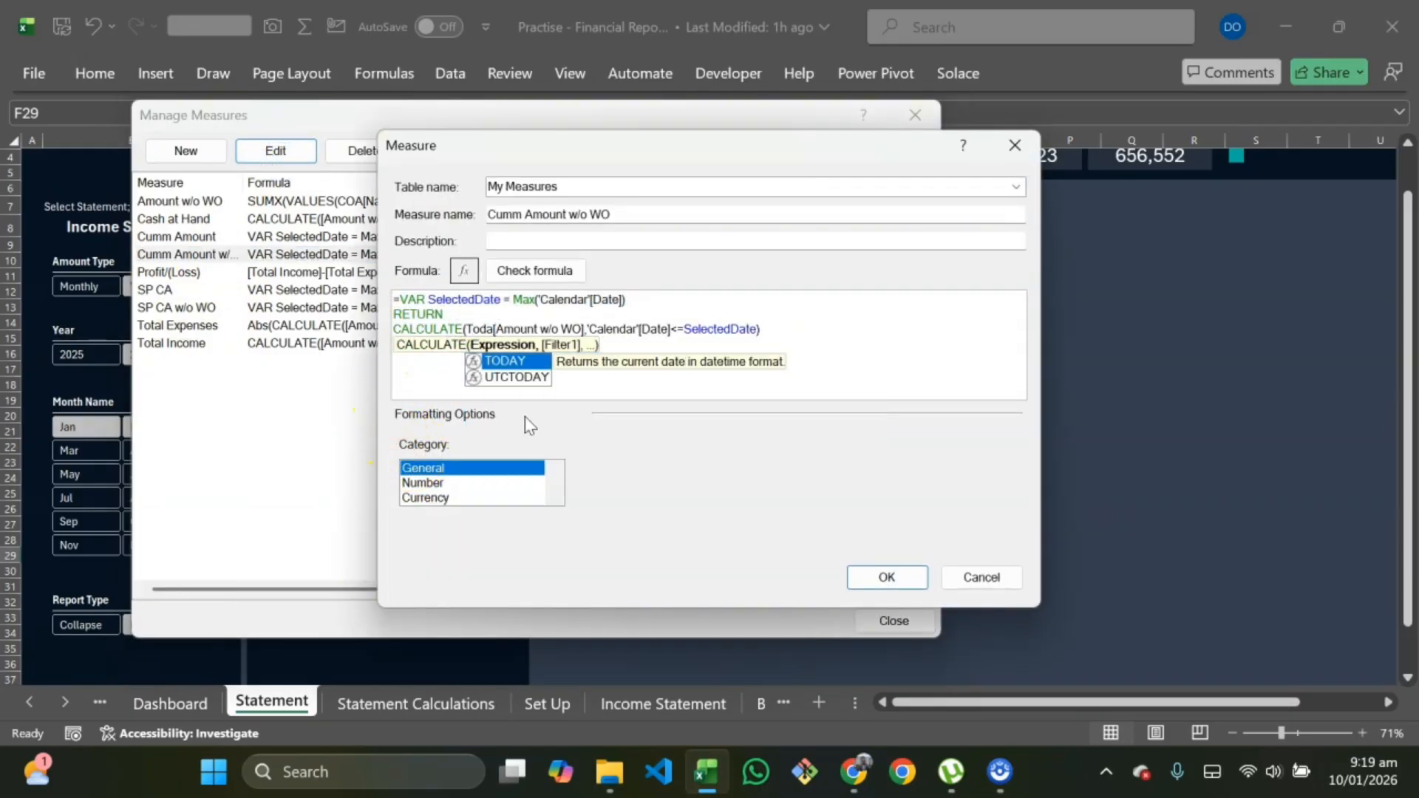
type("l")
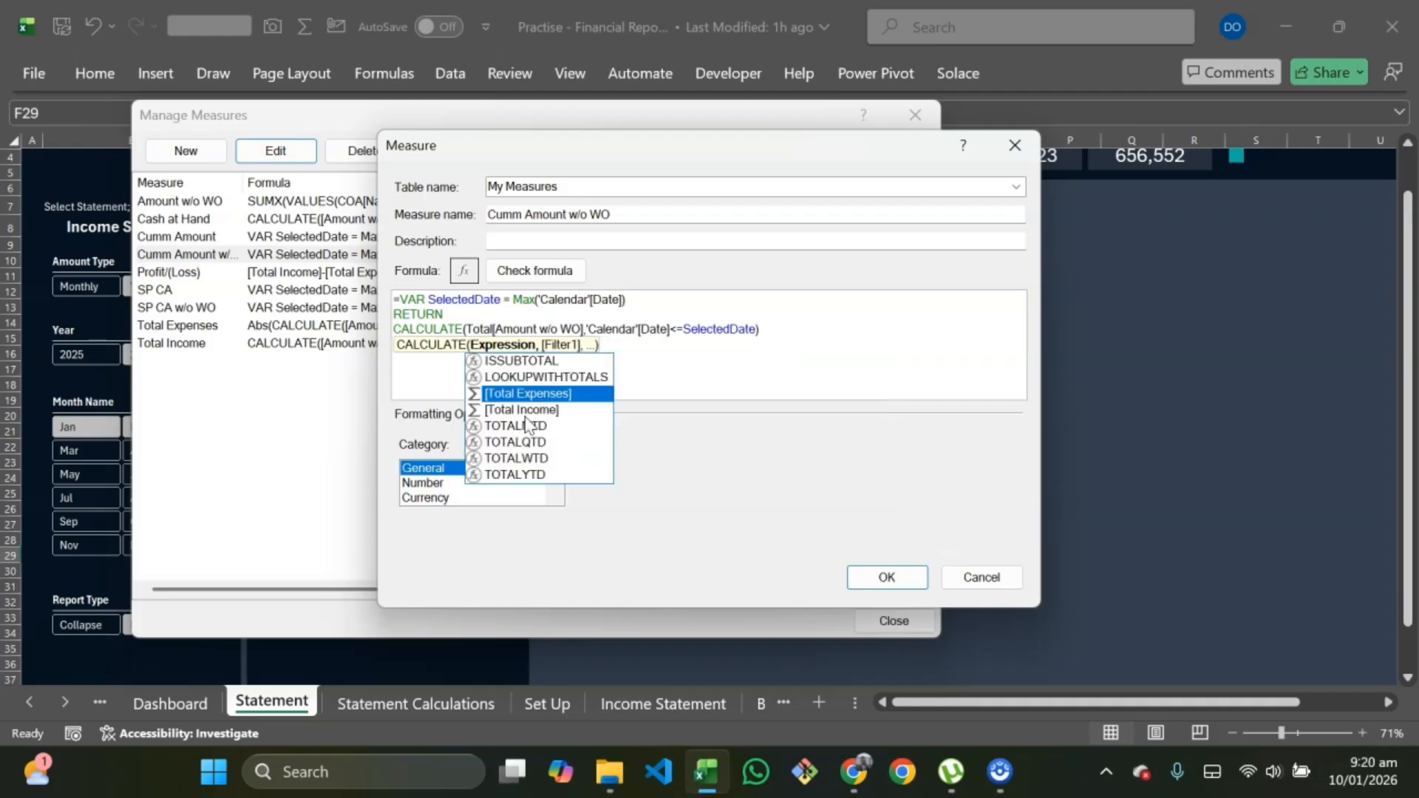
key("Down")
key("Down")
key("Down")
key("Down")
key("Down")
key("Tab")
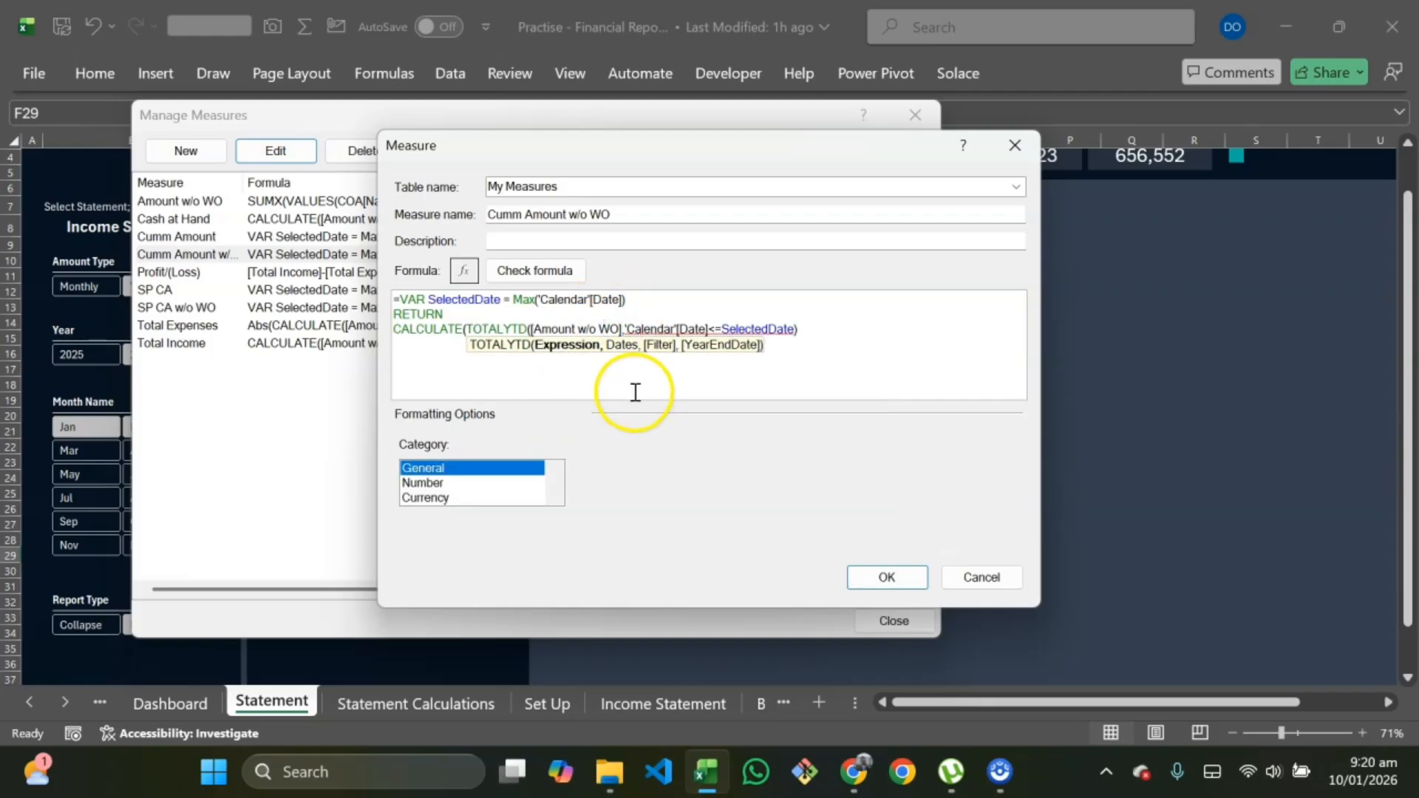
Step: Complete TOTALYTD with 'Calendar'[Date] as the dates argument, check the formula and save the measure
type(",ca,")
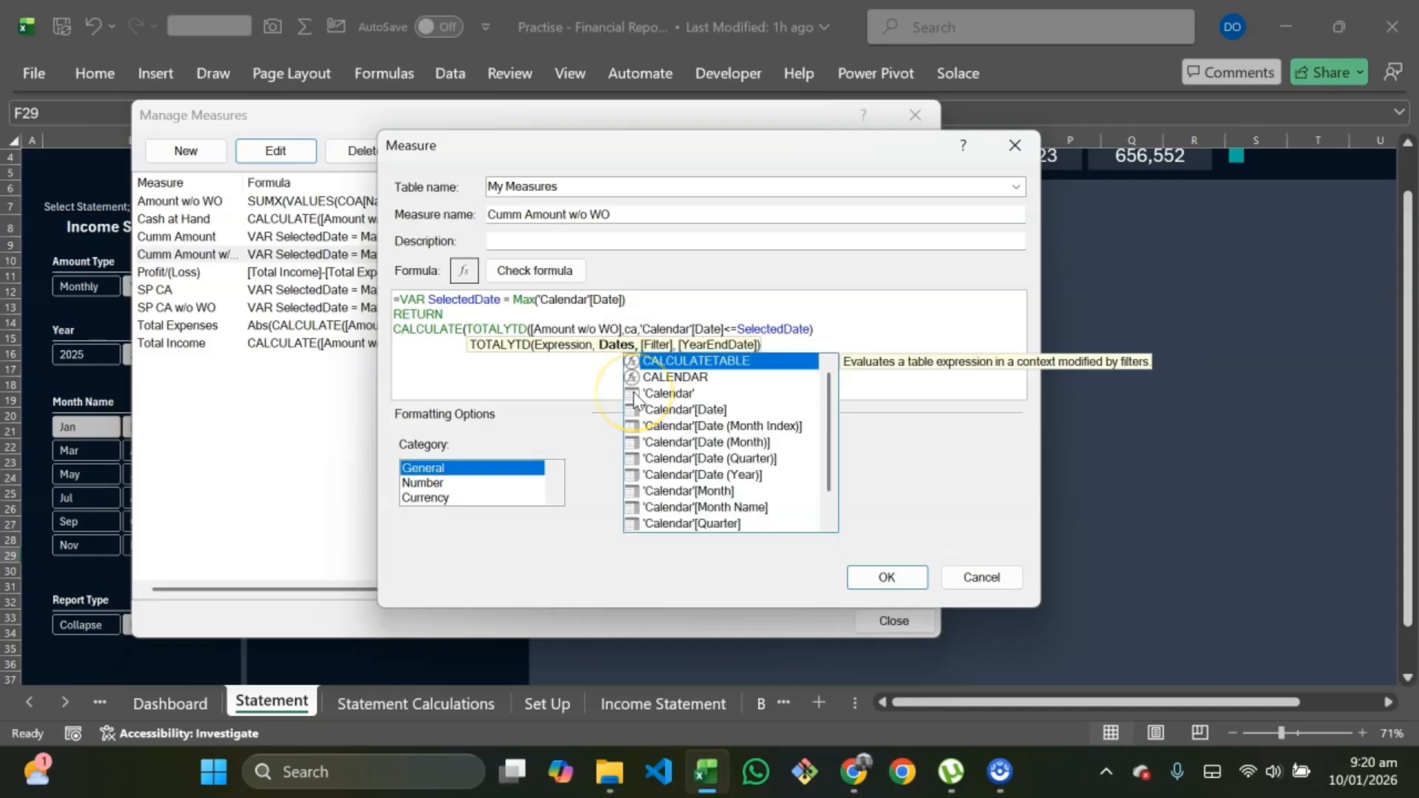
key("Down")
key("Down")
key("Down")
key("Tab")
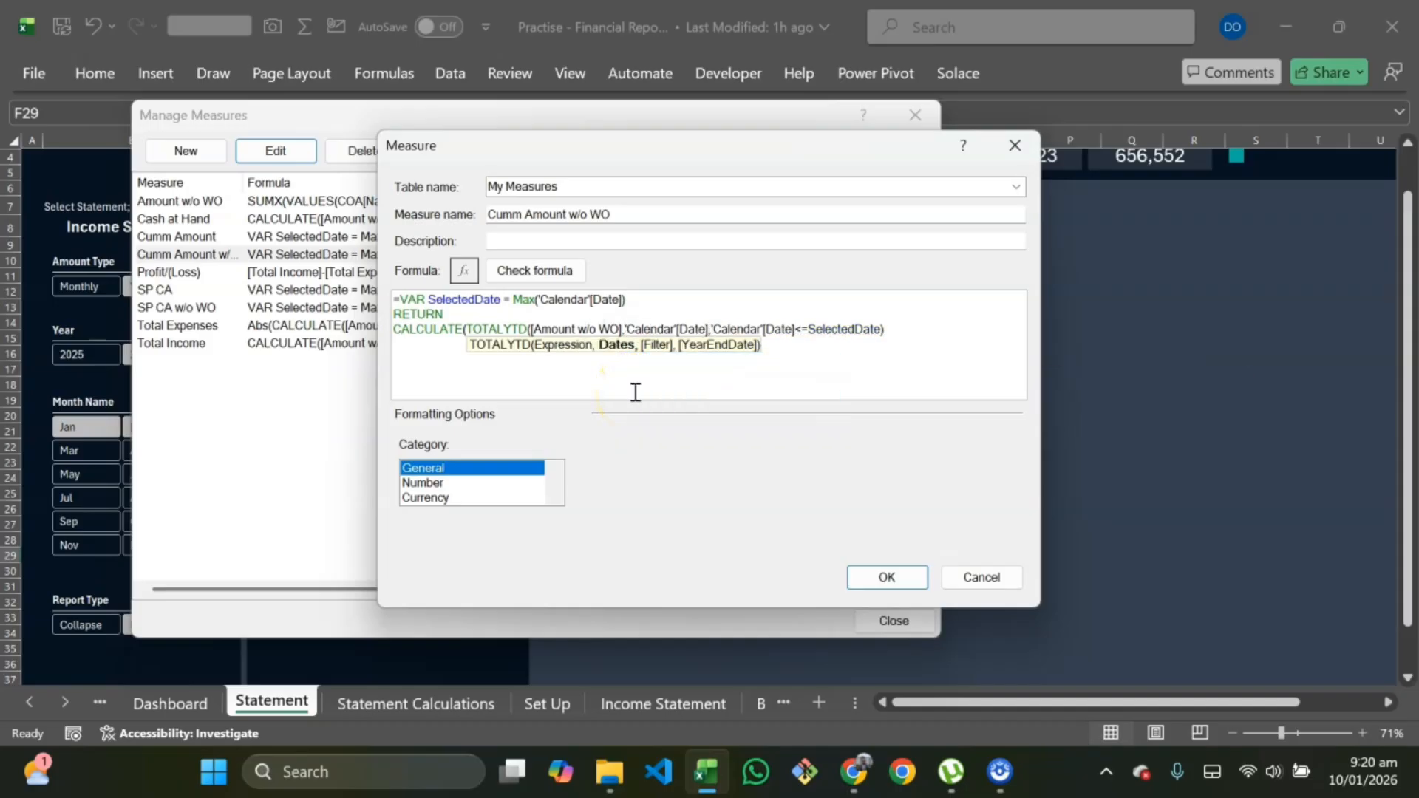
type(")")
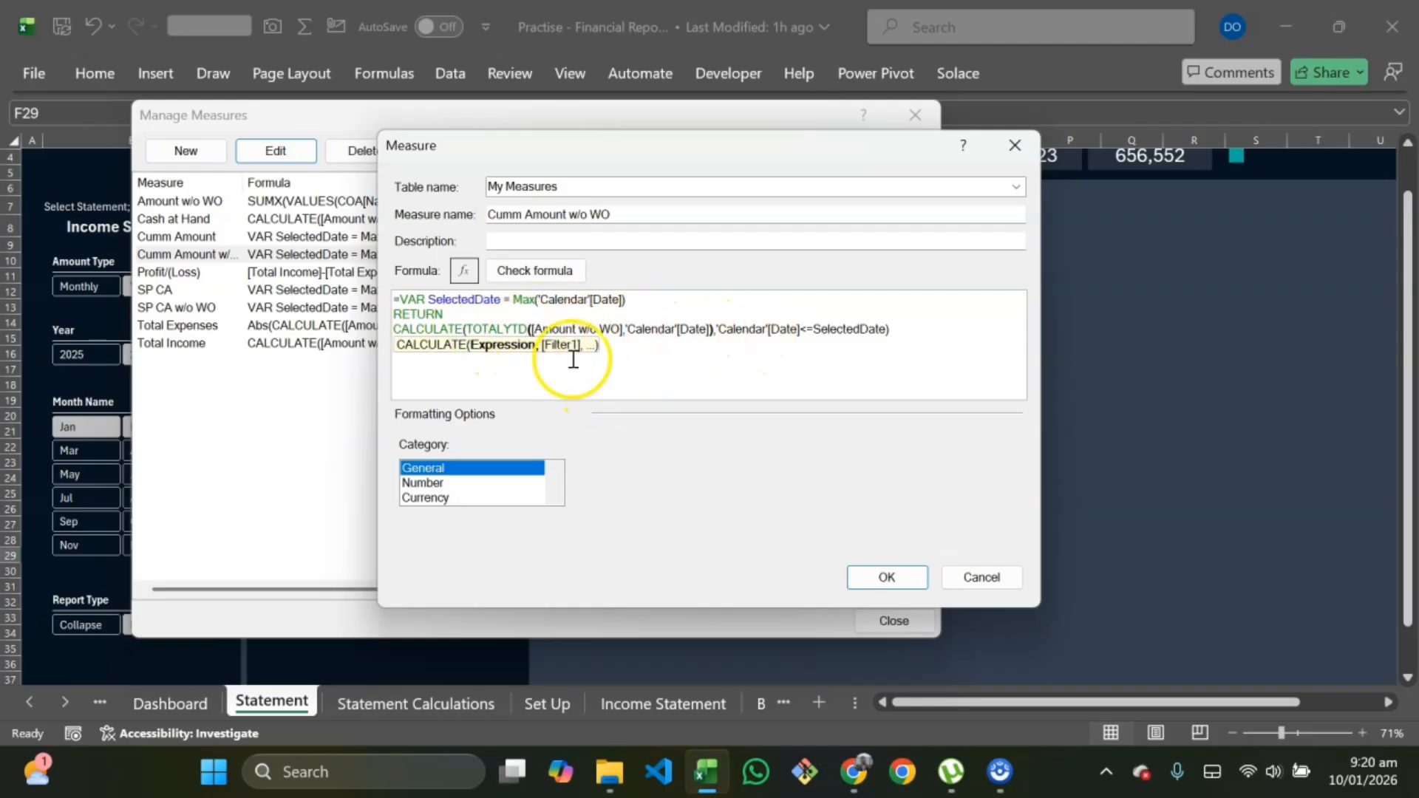
type(",")
left_click(539, 272)
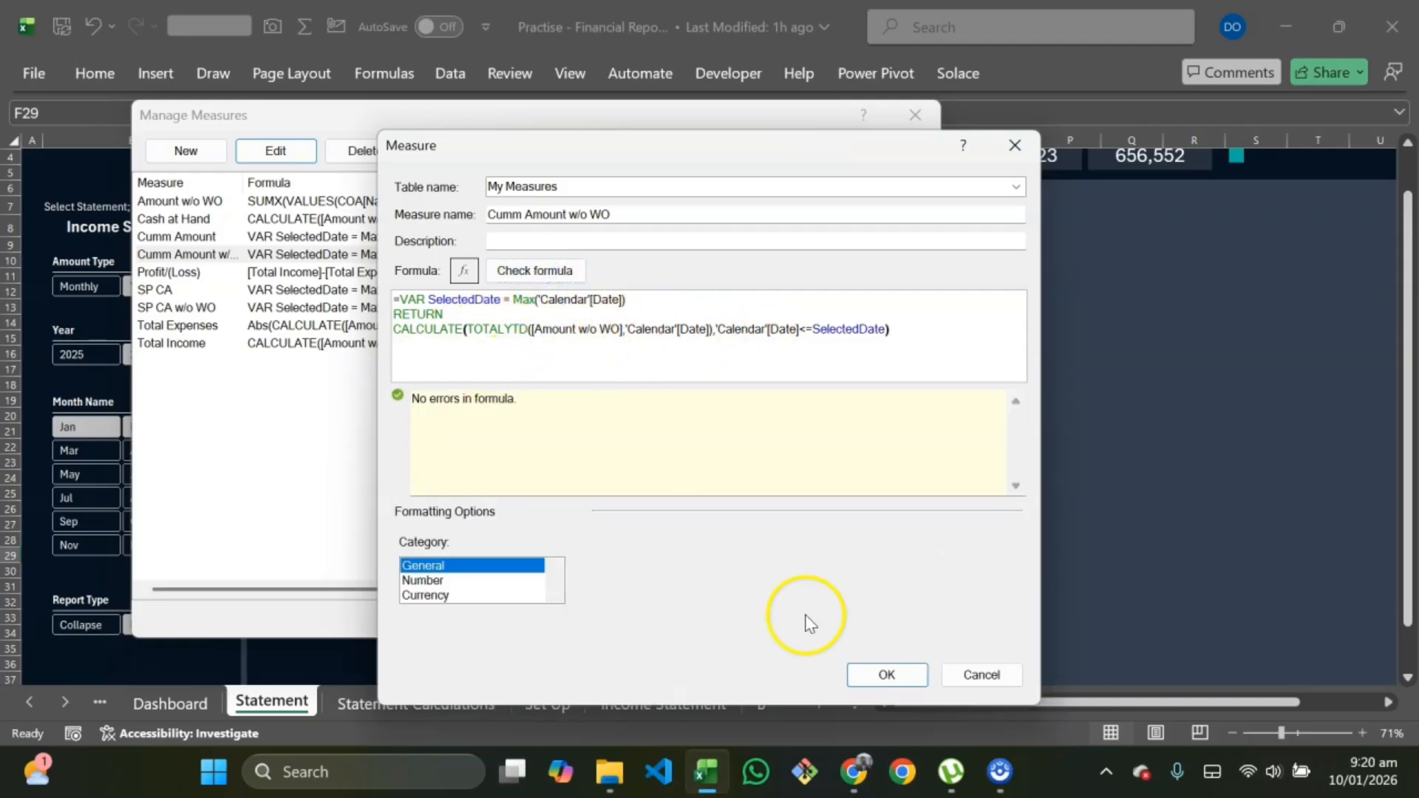
left_click(886, 675)
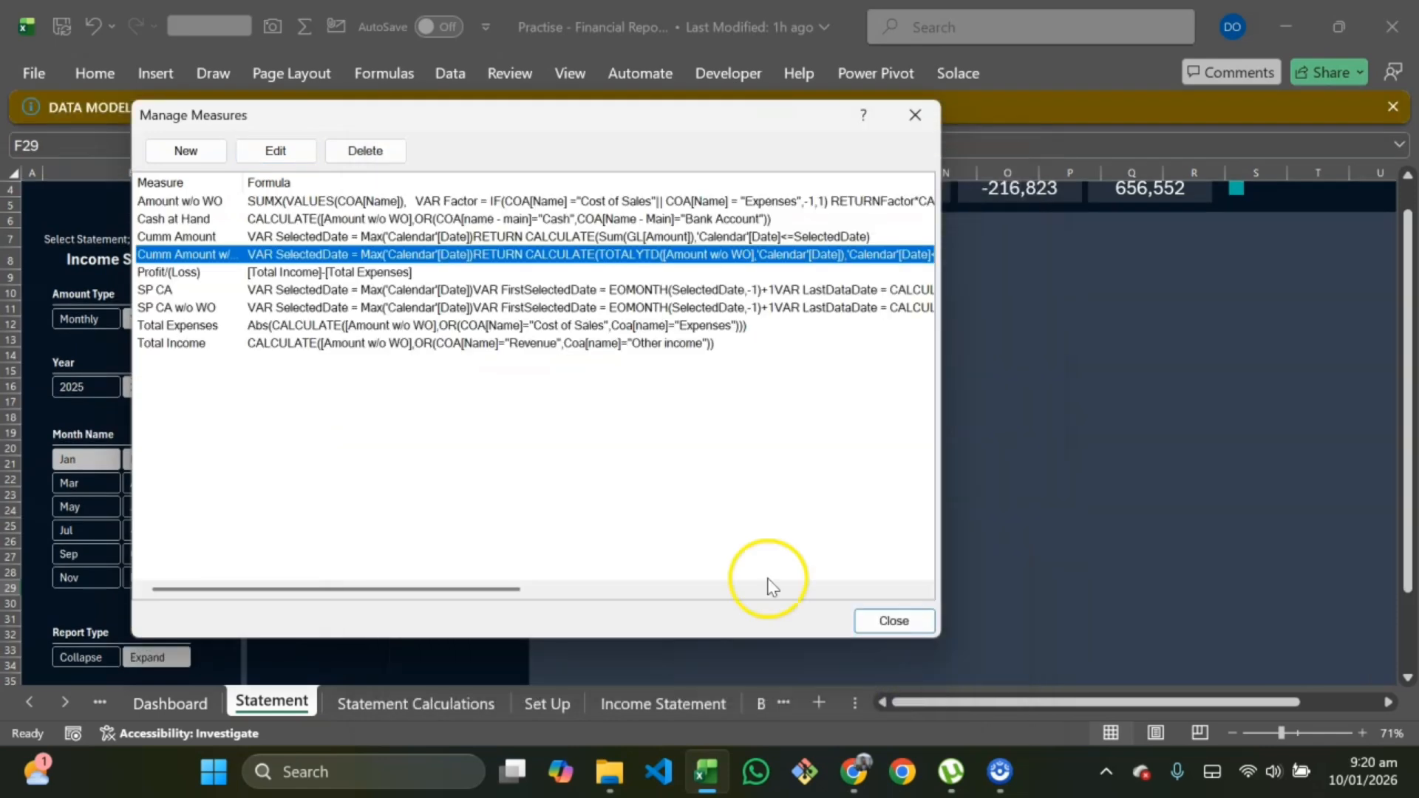
Step: Edit the SP CA w/o WO measure, wrapping [Amount w/o WO] inside a TOTALYTD function
left_click(198, 306)
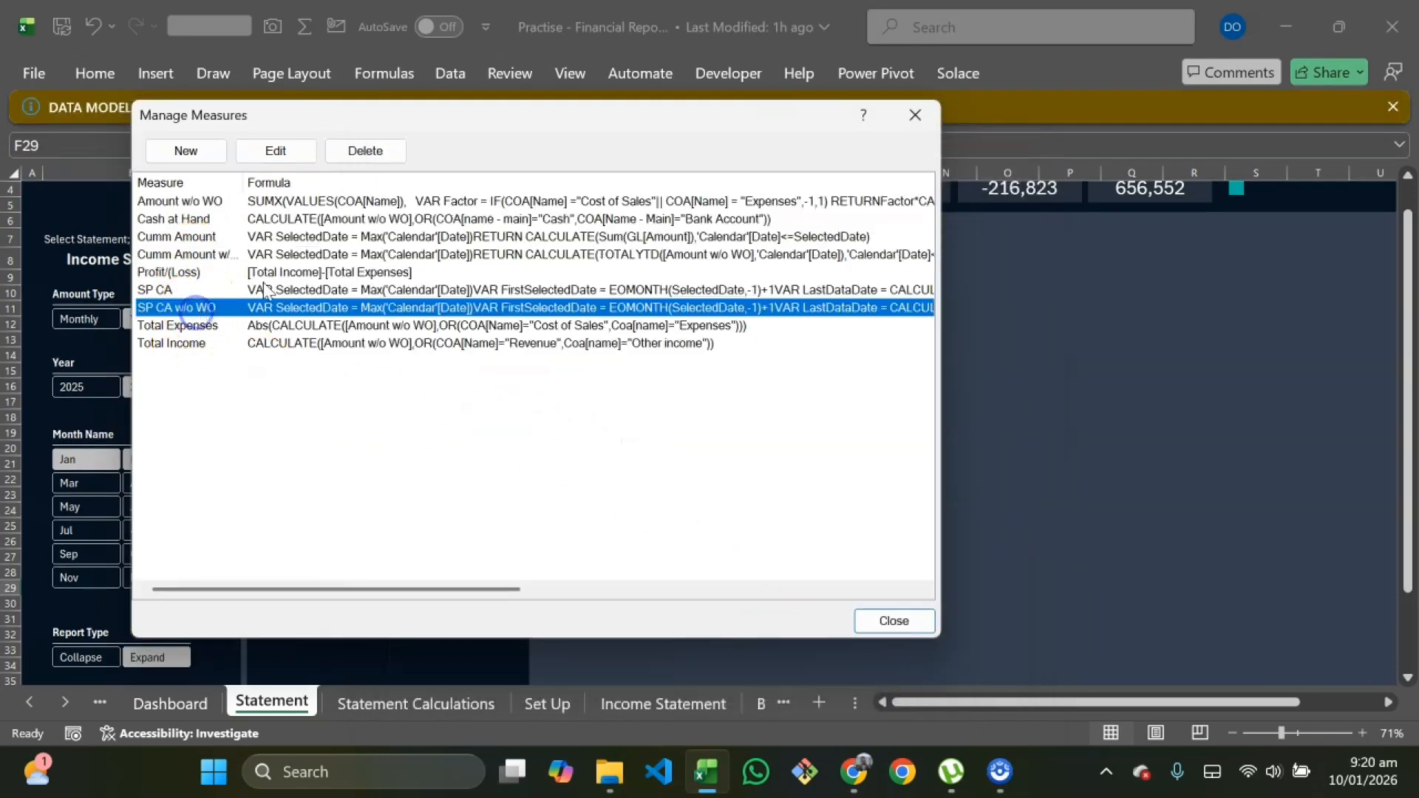
left_click(276, 151)
left_click(467, 375)
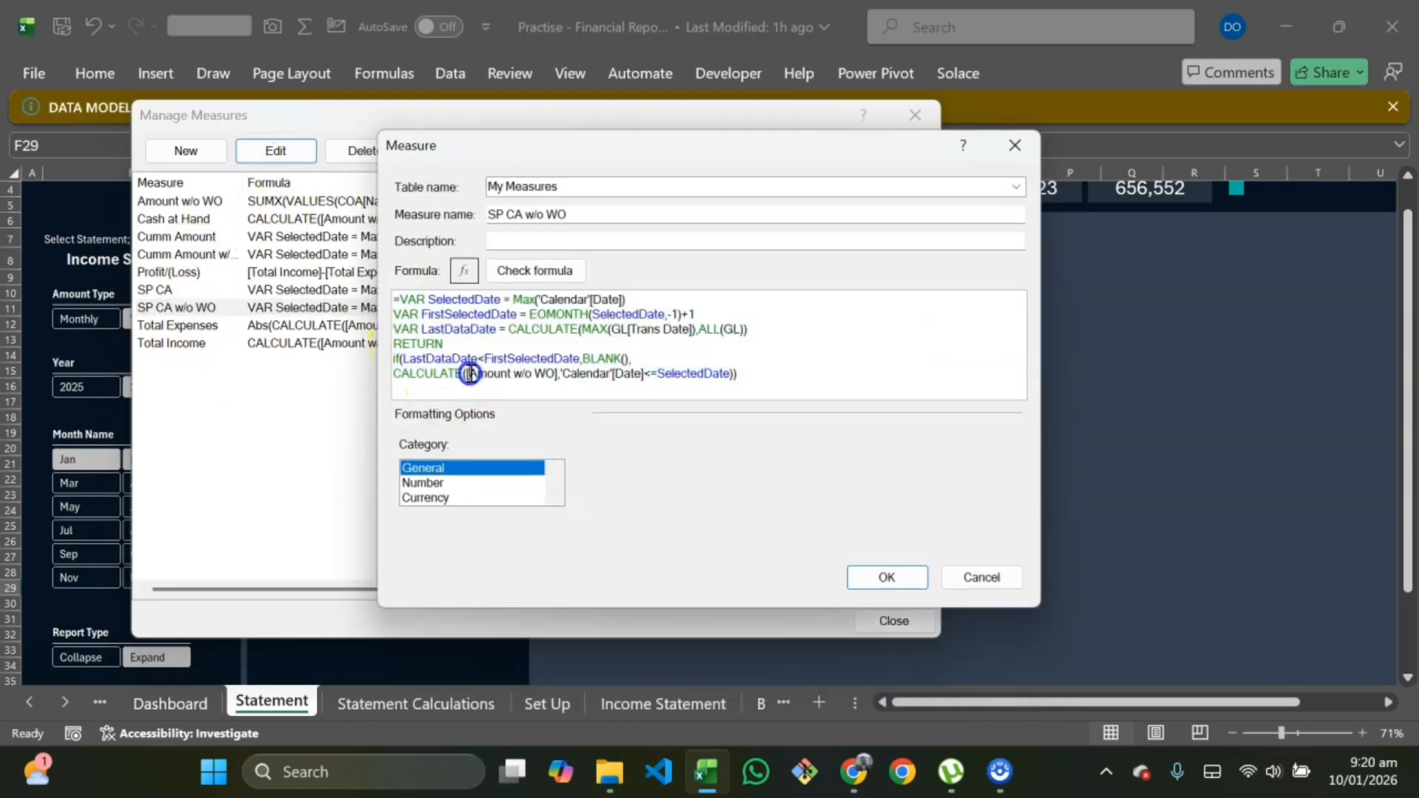
type("Tota")
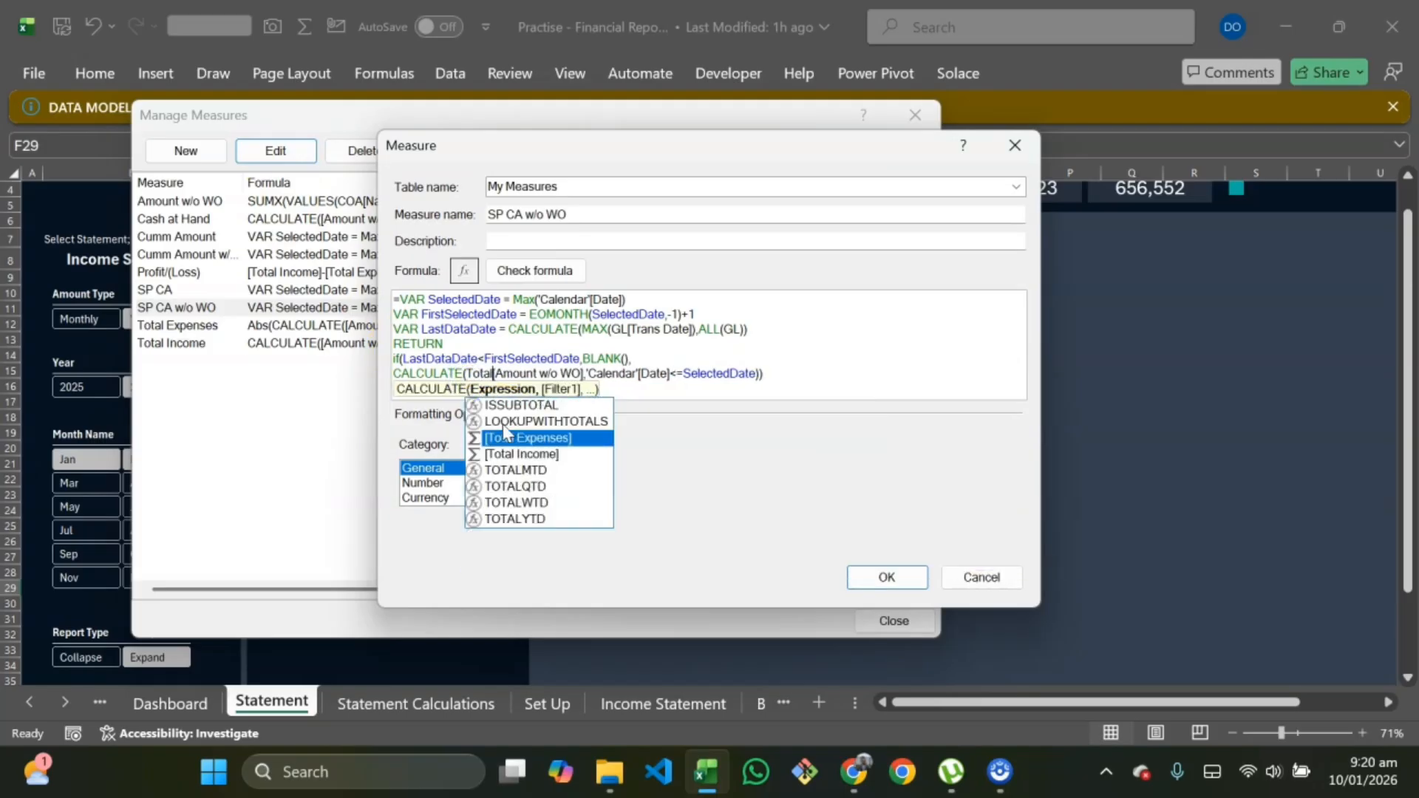
key("Down")
key("Down")
key("Down")
key("Down")
key("Down")
key("Tab")
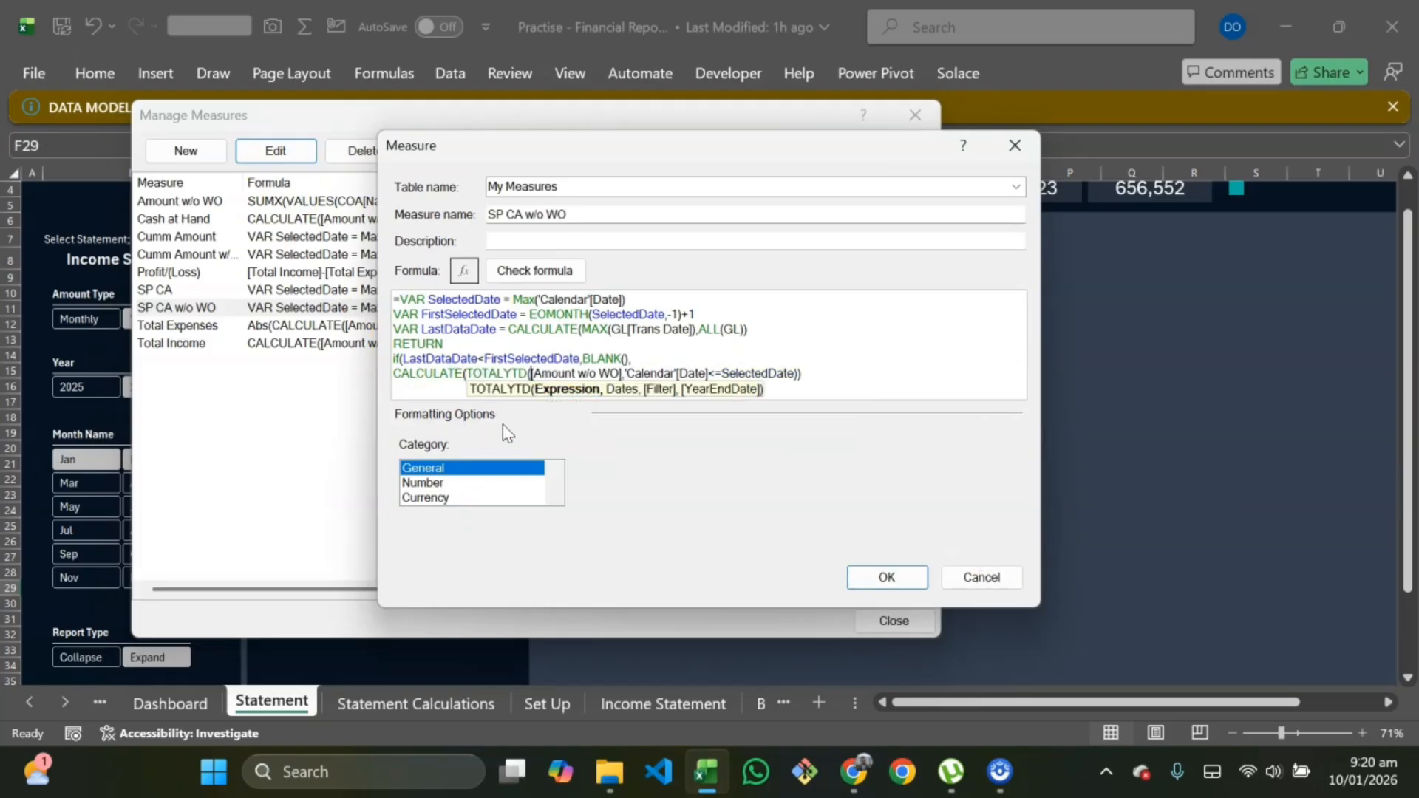
Step: Complete TOTALYTD with 'Calendar'[Date] as the dates argument, save the measure and close Manage Measures
left_click(625, 373)
type("WO],ca")
key("Down")
key("Down")
key("Down")
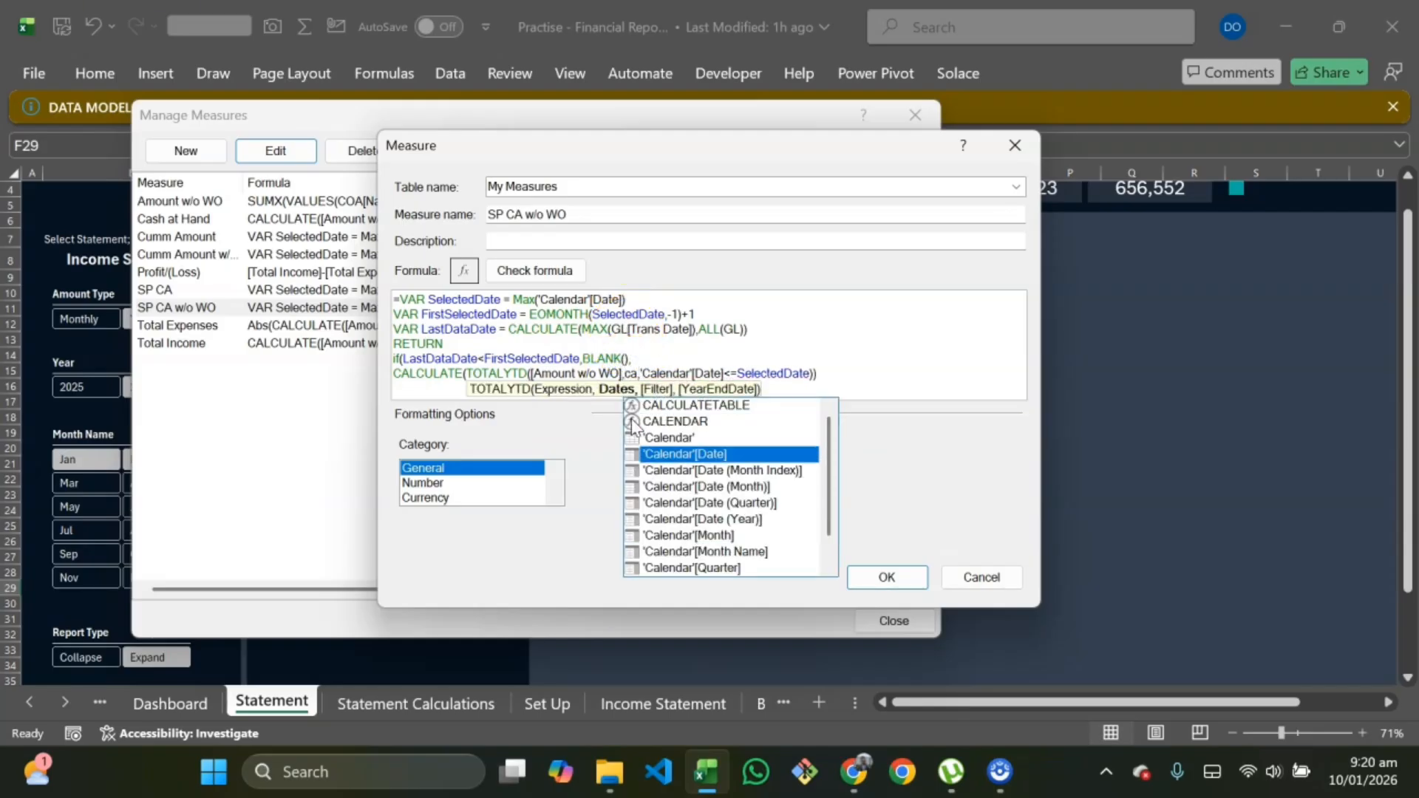
key("Tab")
type(")")
left_click(887, 577)
left_click(878, 616)
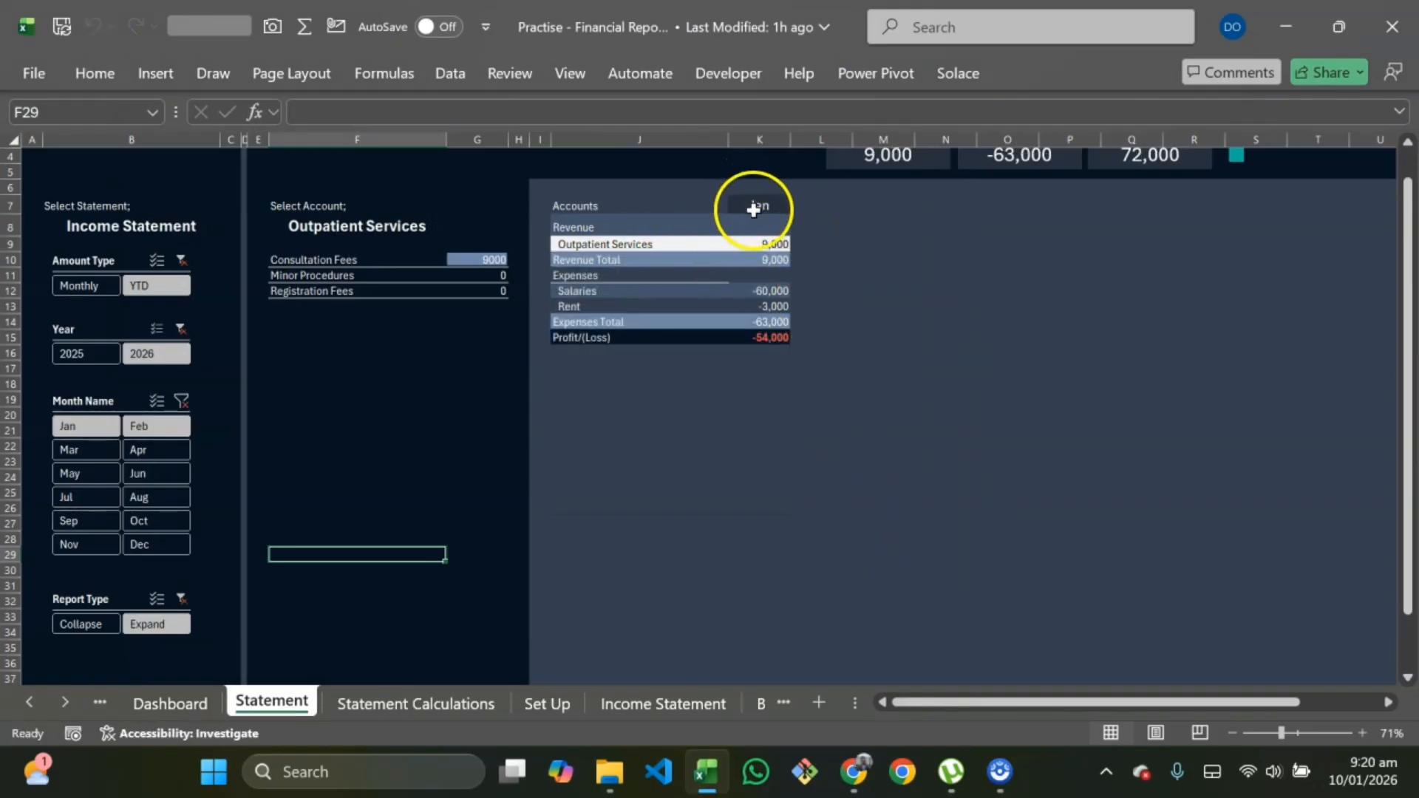
Step: Select 2025 in the Year slicer and clear the Month Name slicer filter
scroll(773, 292, "up", 1)
scroll(760, 329, "down", 3)
scroll(405, 424, "up", 2)
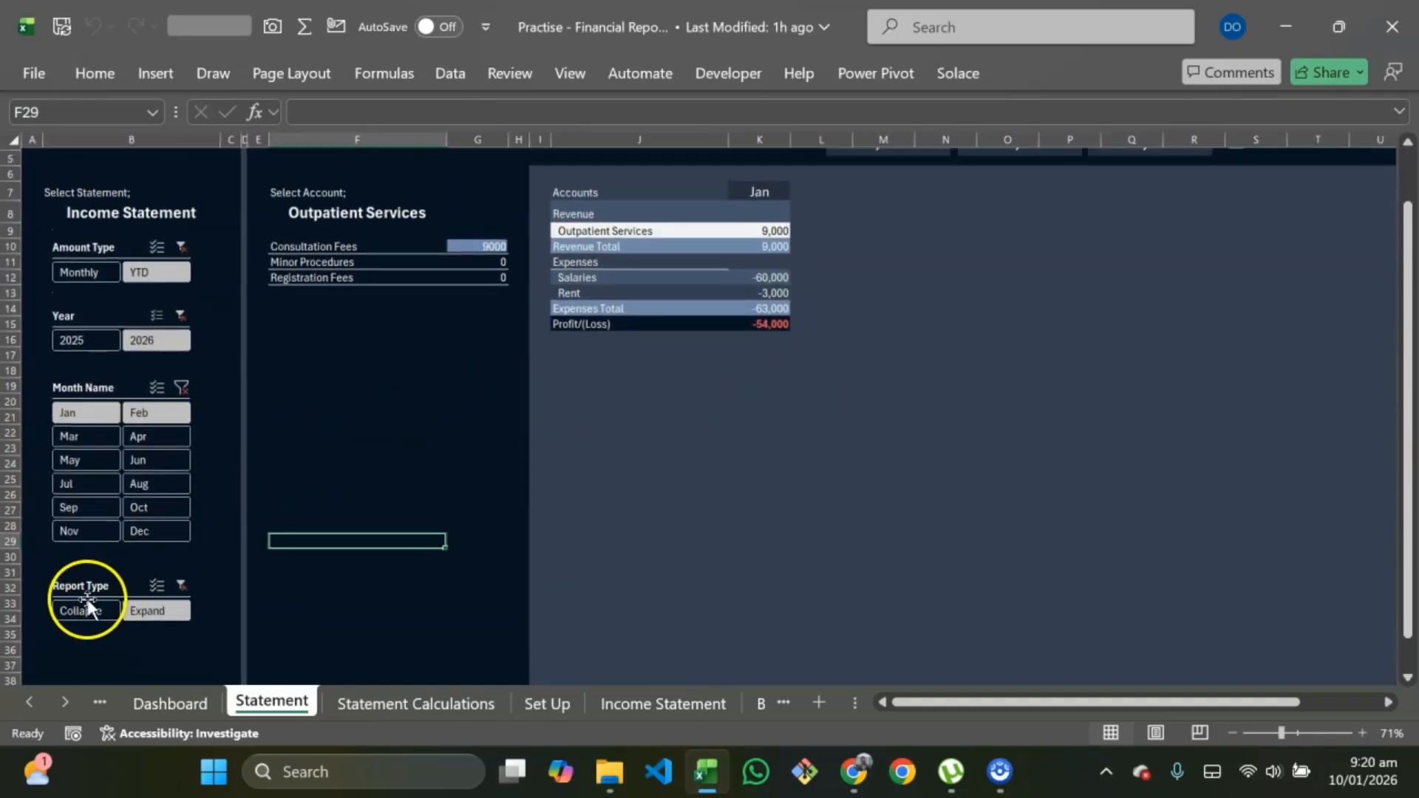
left_click(87, 342)
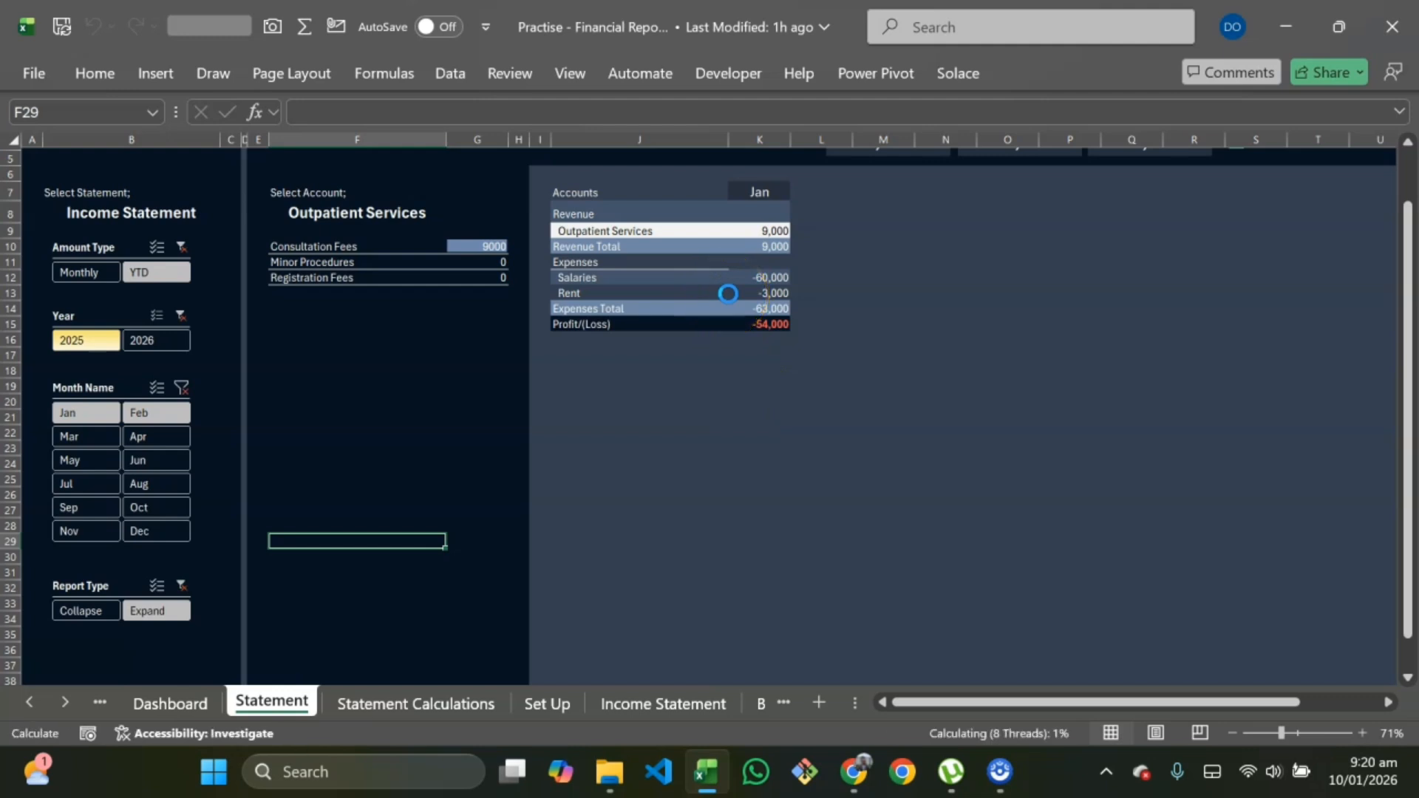
scroll(728, 293, "up", 2)
right_click(621, 367)
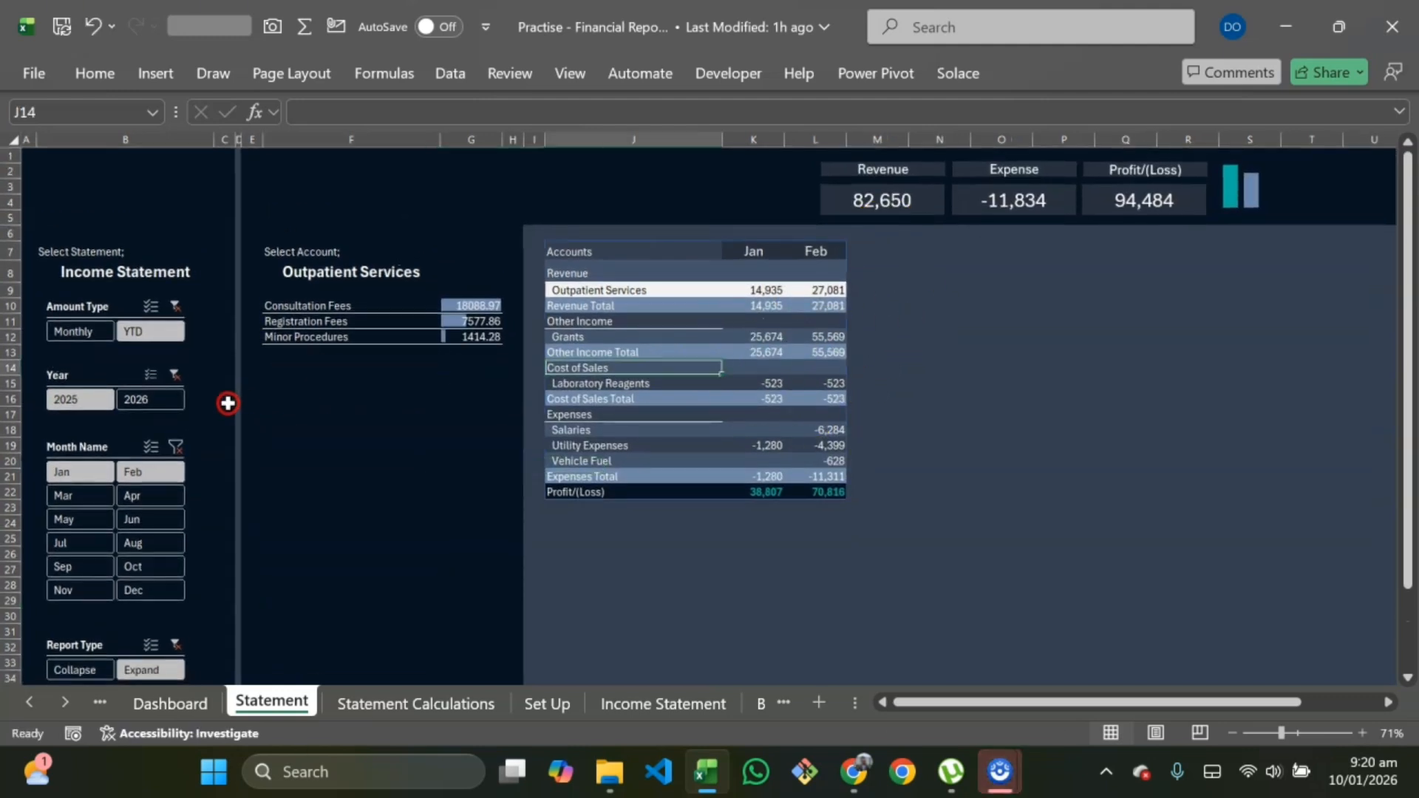
left_click(177, 449)
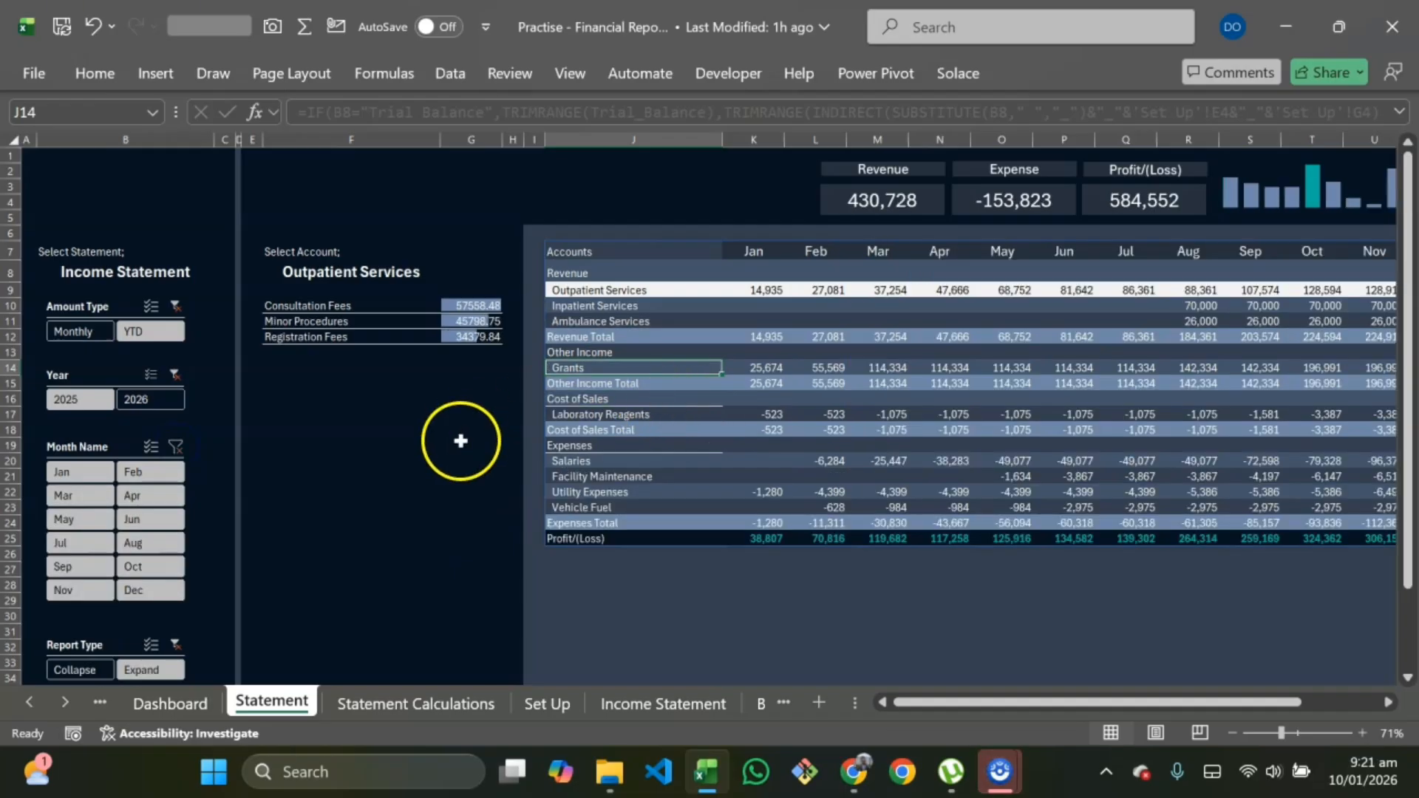
Step: Scroll across the statement to review all twelve months of figures
scroll(782, 412, "right", 6)
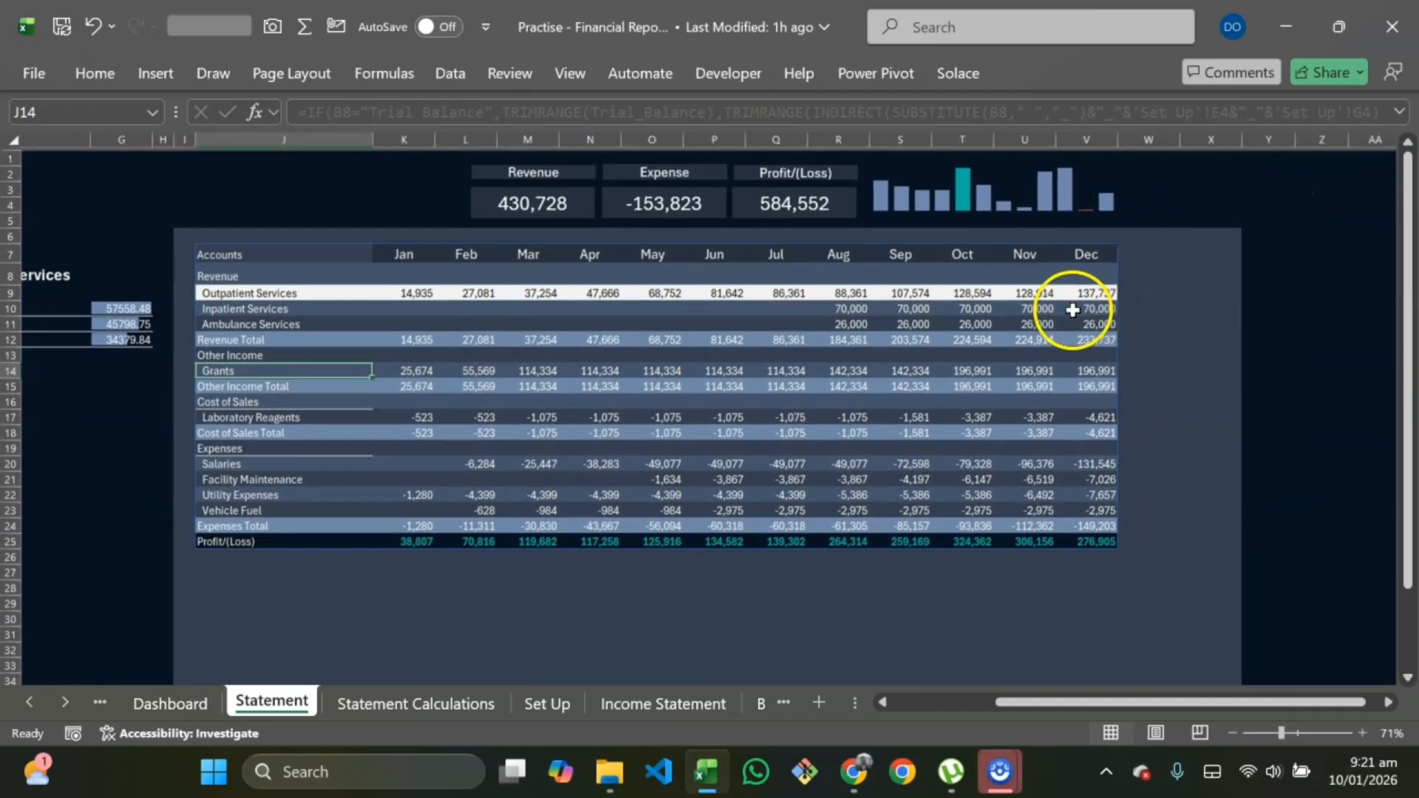
scroll(1077, 316, "left", 6)
right_click(205, 430)
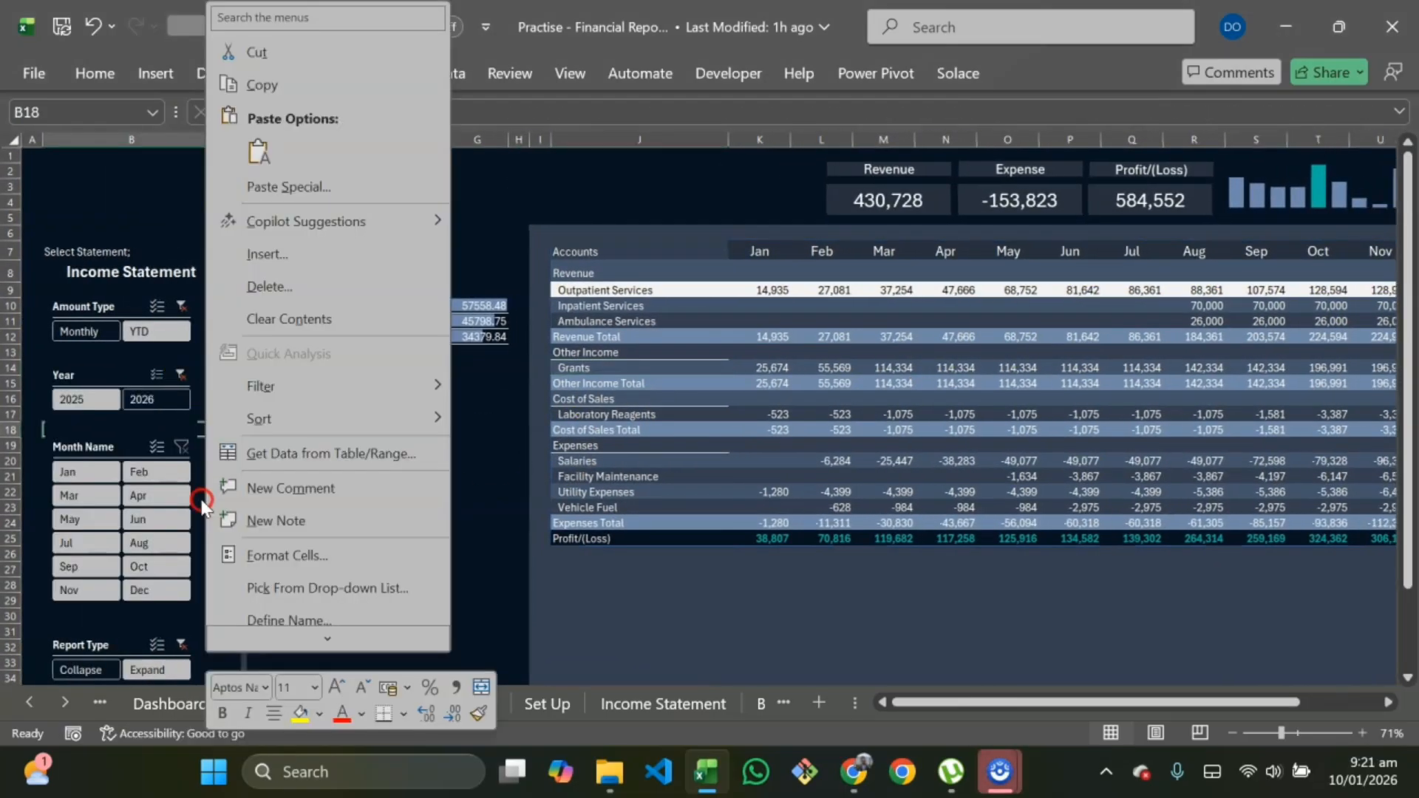
scroll(204, 429, "down", 4)
key("Escape")
scroll(364, 494, "up", 4)
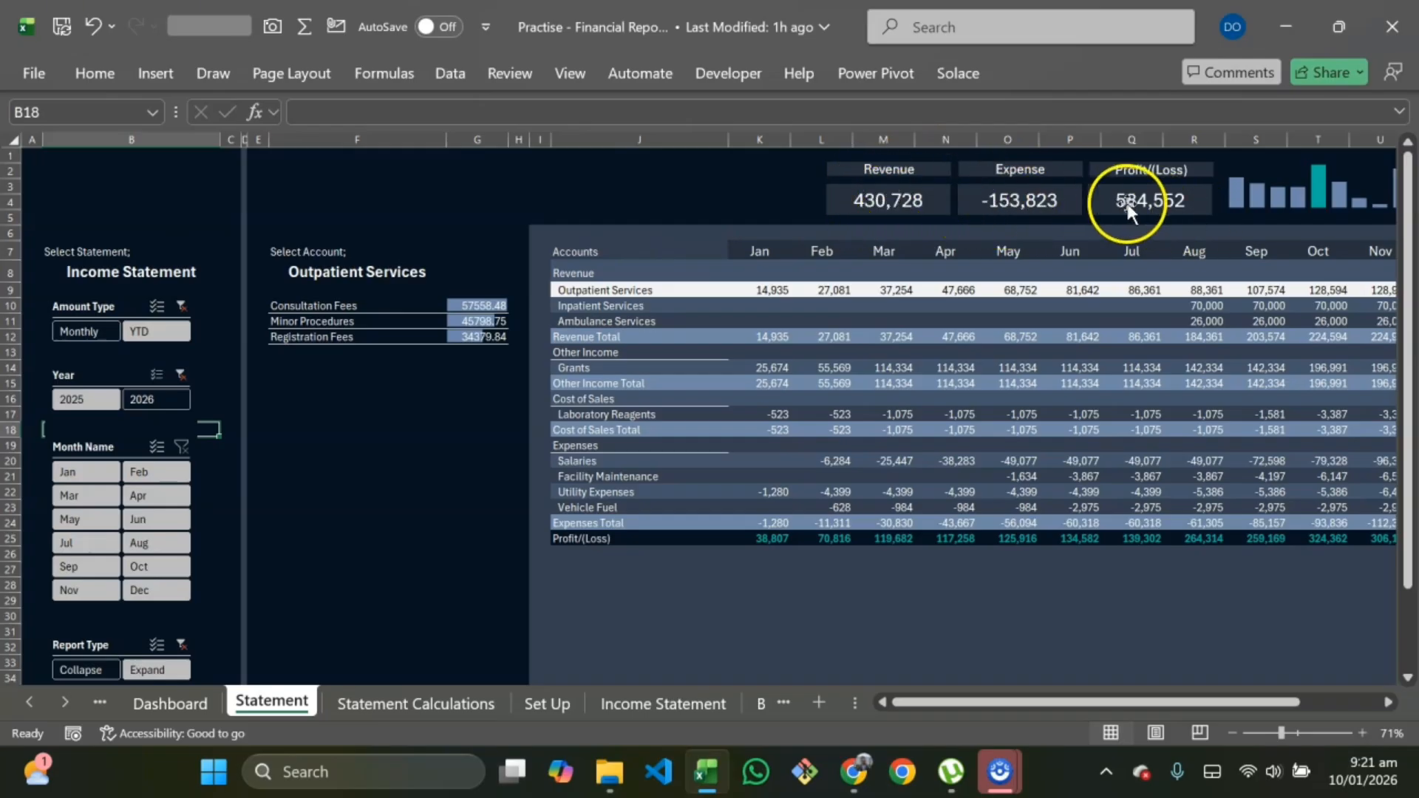
Step: On Statement Calculations, wrap the Expense card's XLOOKUP formula in cell D7 in ABS
left_click(436, 705)
scroll(411, 405, "left", 10)
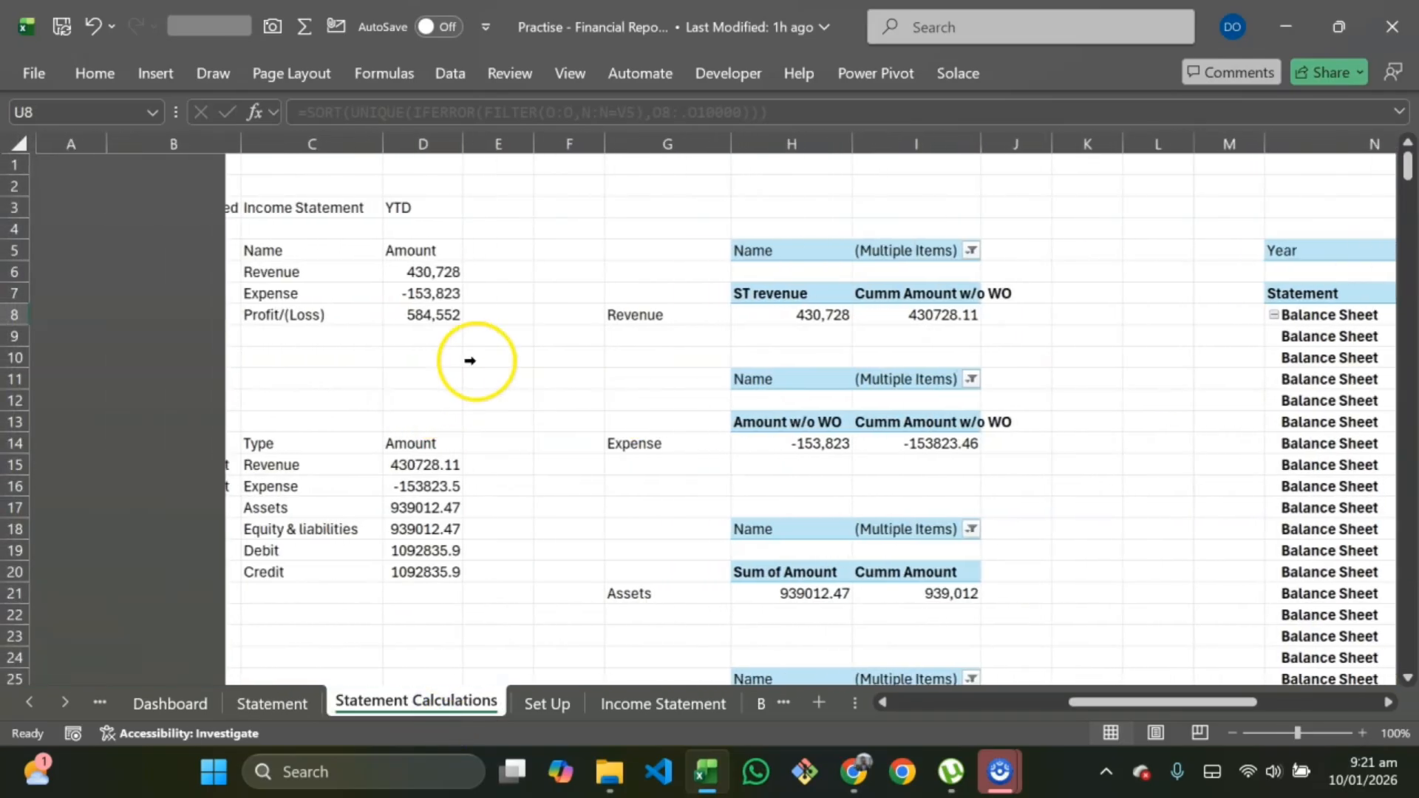
double_click(421, 312)
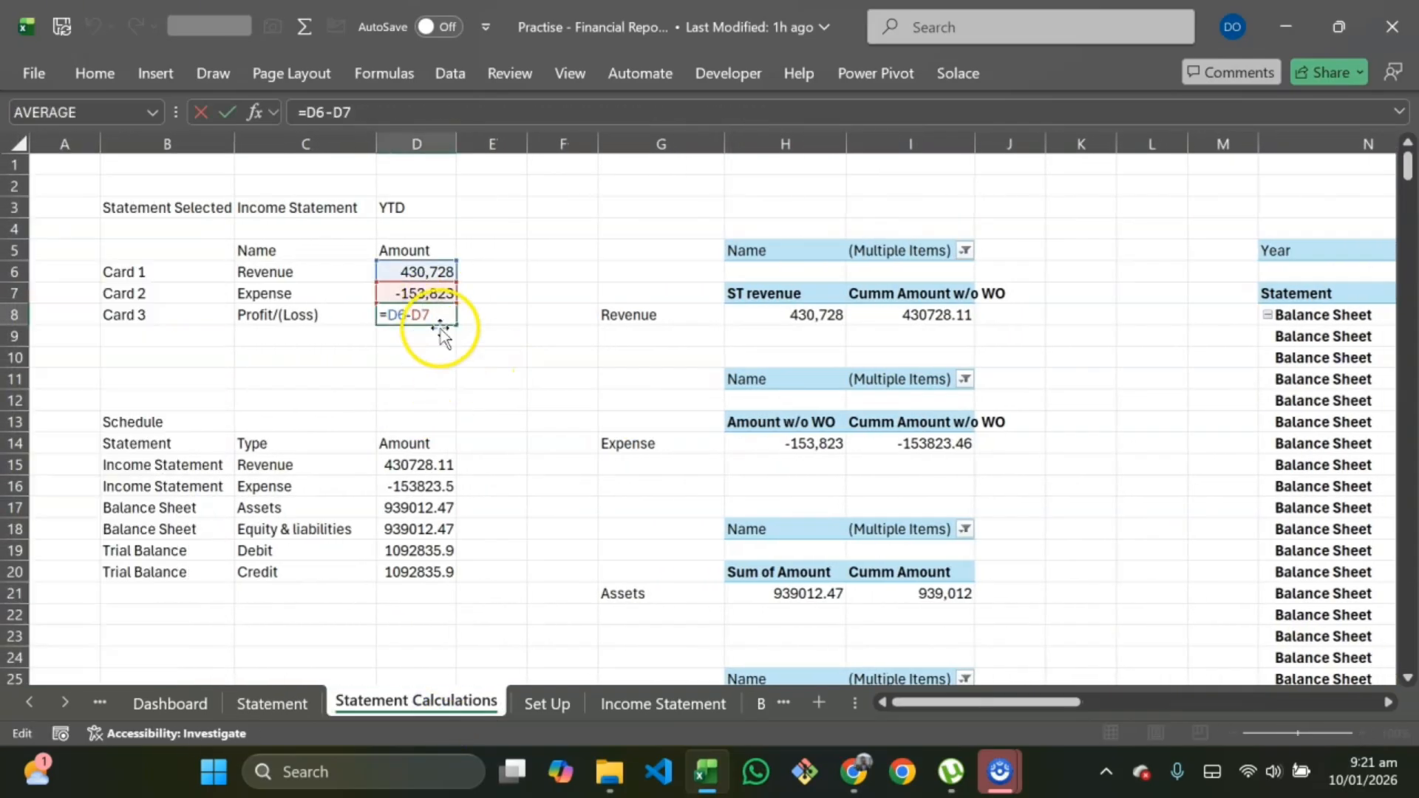
key("Escape")
left_click(403, 295)
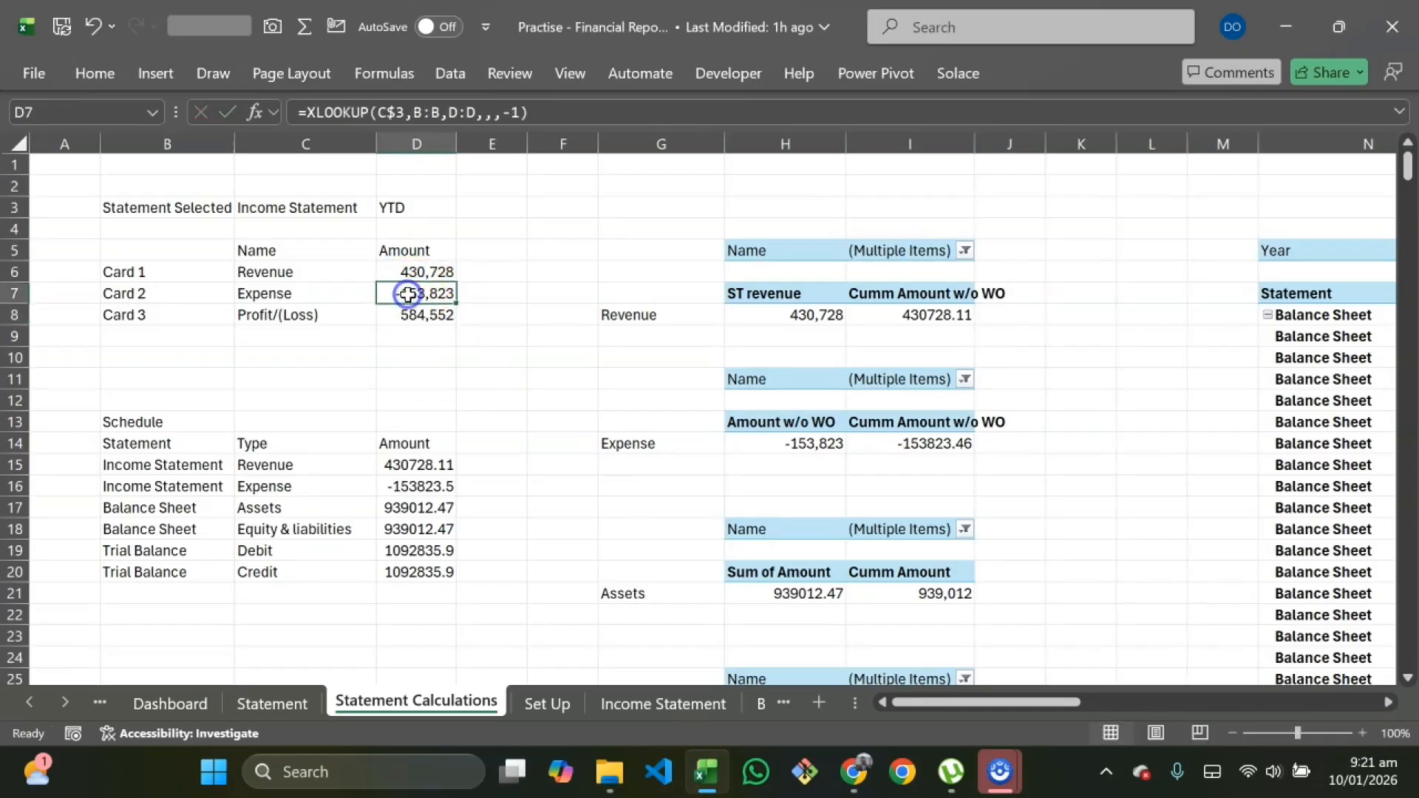
double_click(398, 297)
left_click(389, 294)
type("abs")
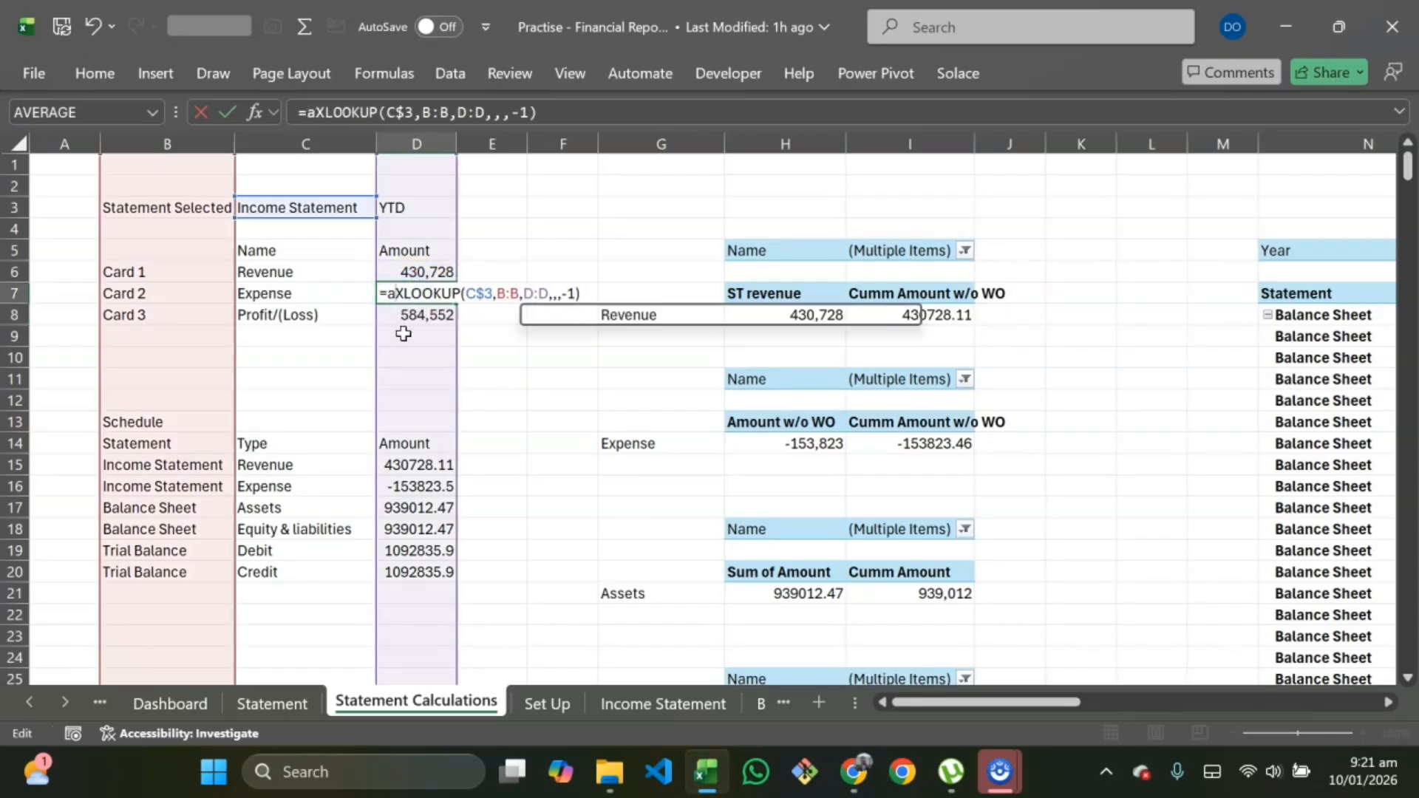
type("(")
left_click(613, 294)
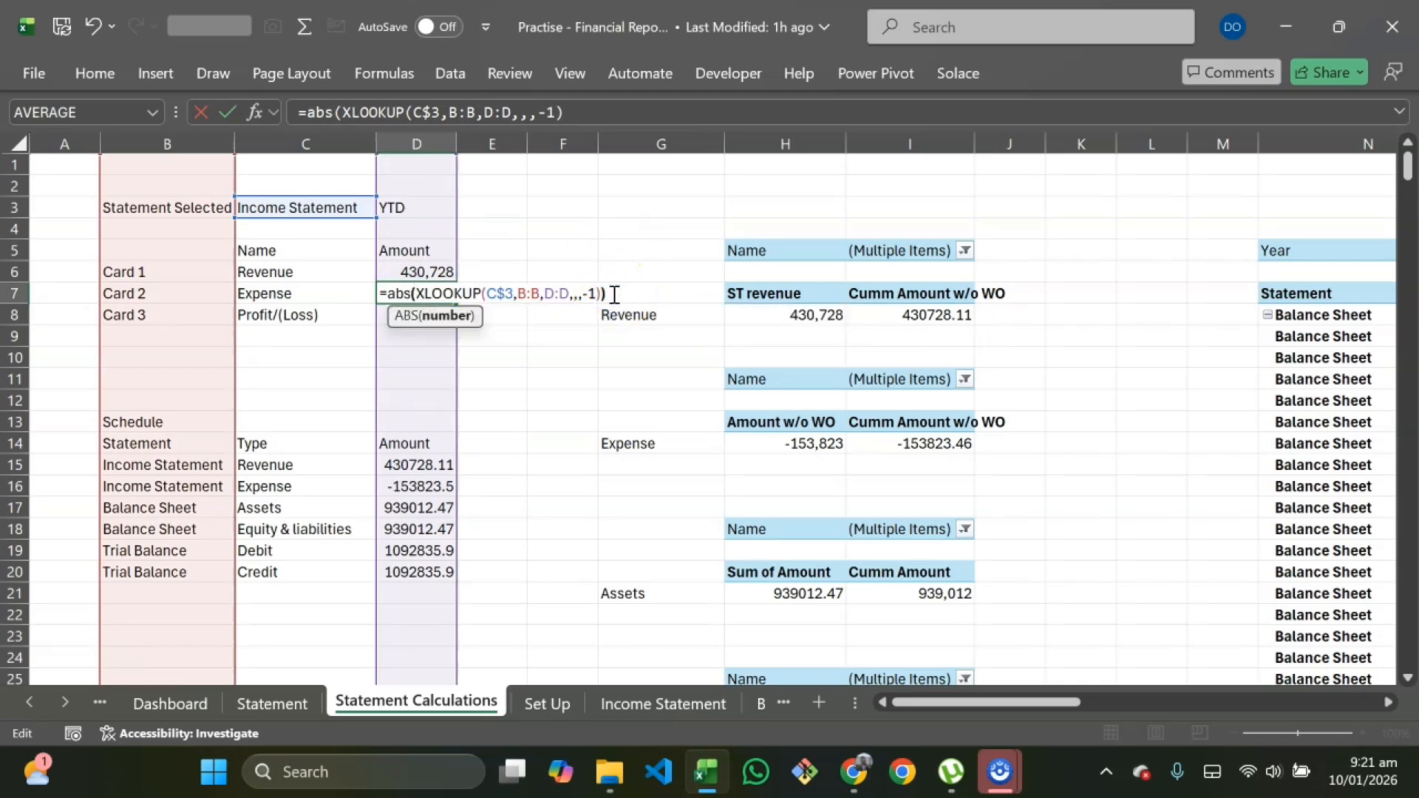
type(")")
key("Return")
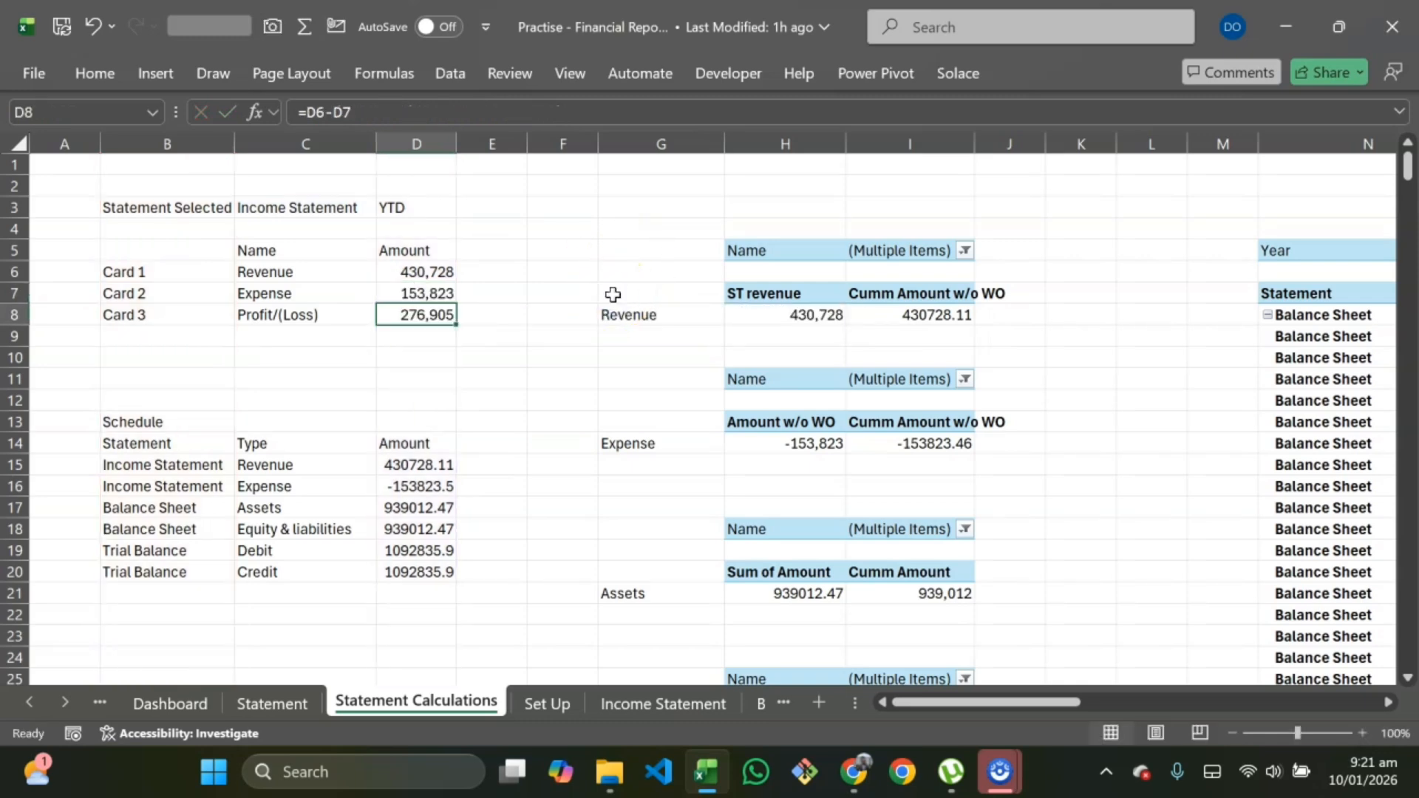
Step: Return to the Statement sheet and review the Revenue, Expense and Profit/(Loss) cards
left_click(254, 702)
scroll(1191, 355, "right", 3)
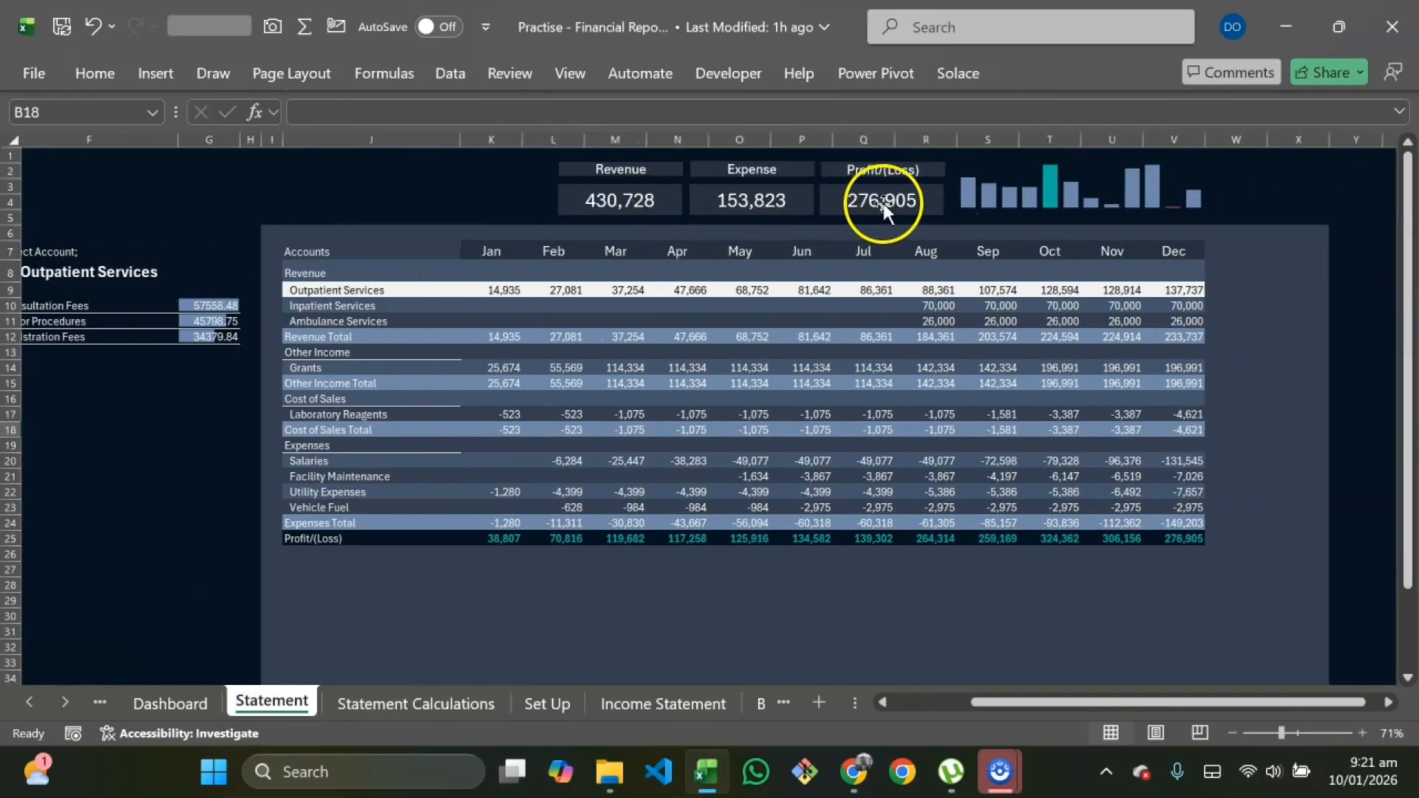
scroll(1188, 570, "left", 3)
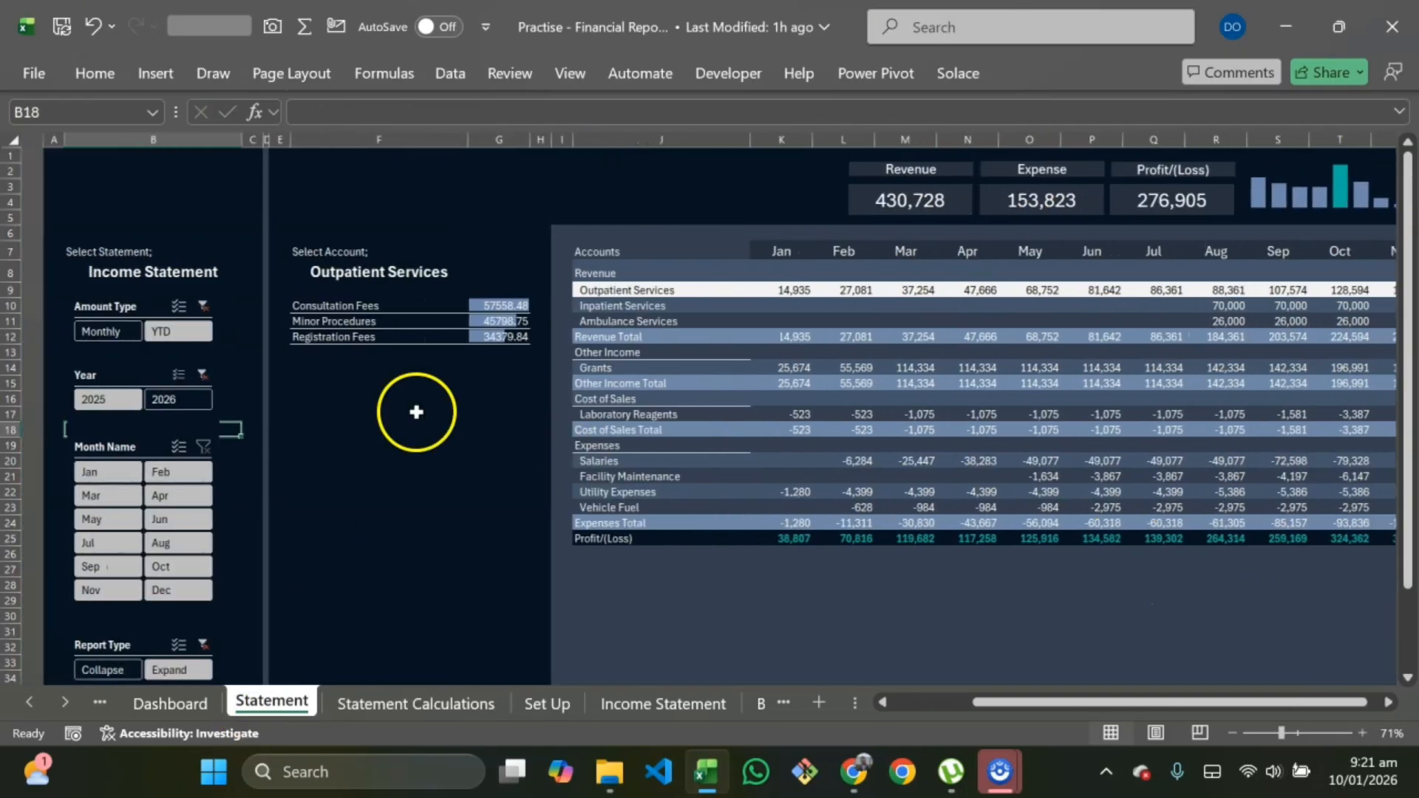
Step: Switch the Amount Type slicer to Monthly and select the twelve monthly Profit/(Loss) figures to check their total
left_click(83, 331)
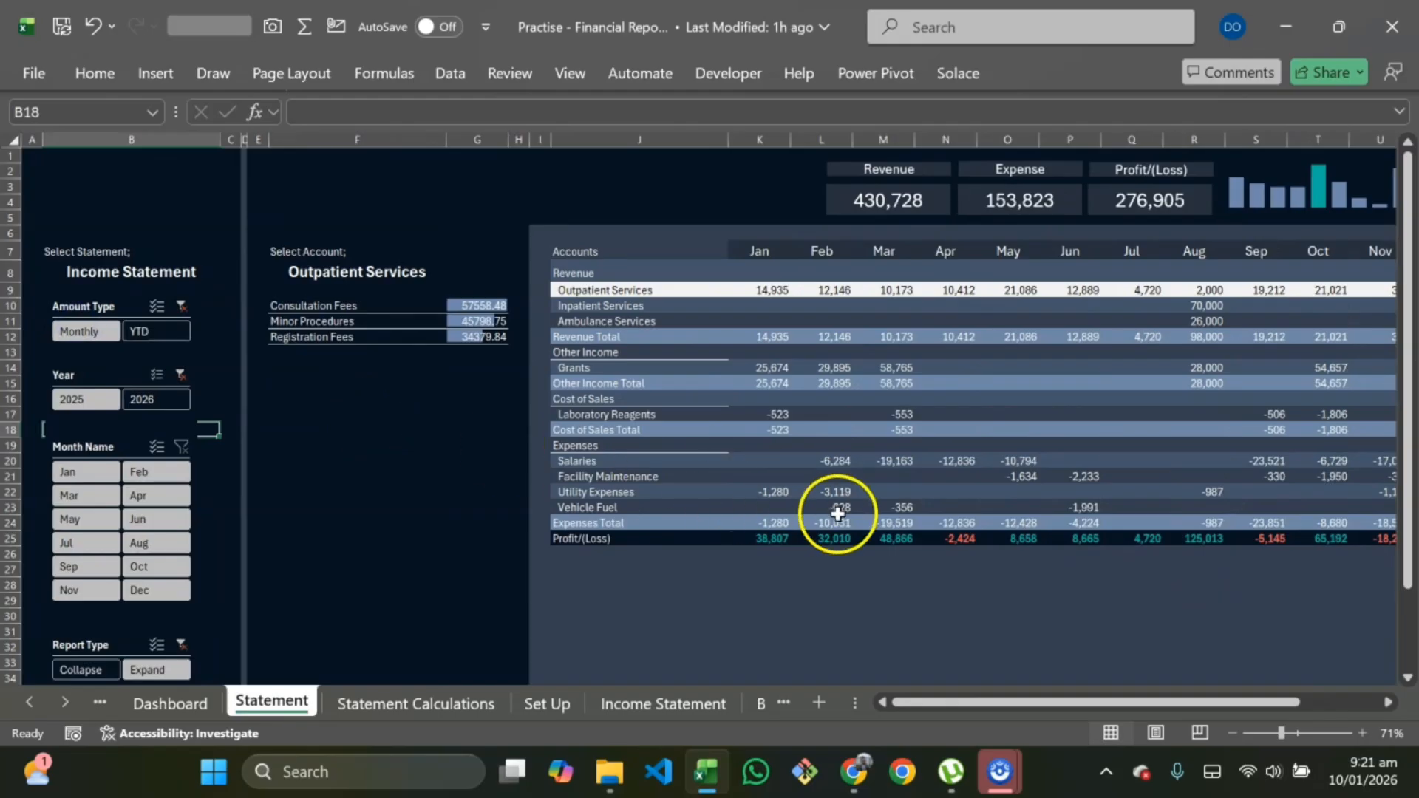
scroll(1154, 560, "right", 3)
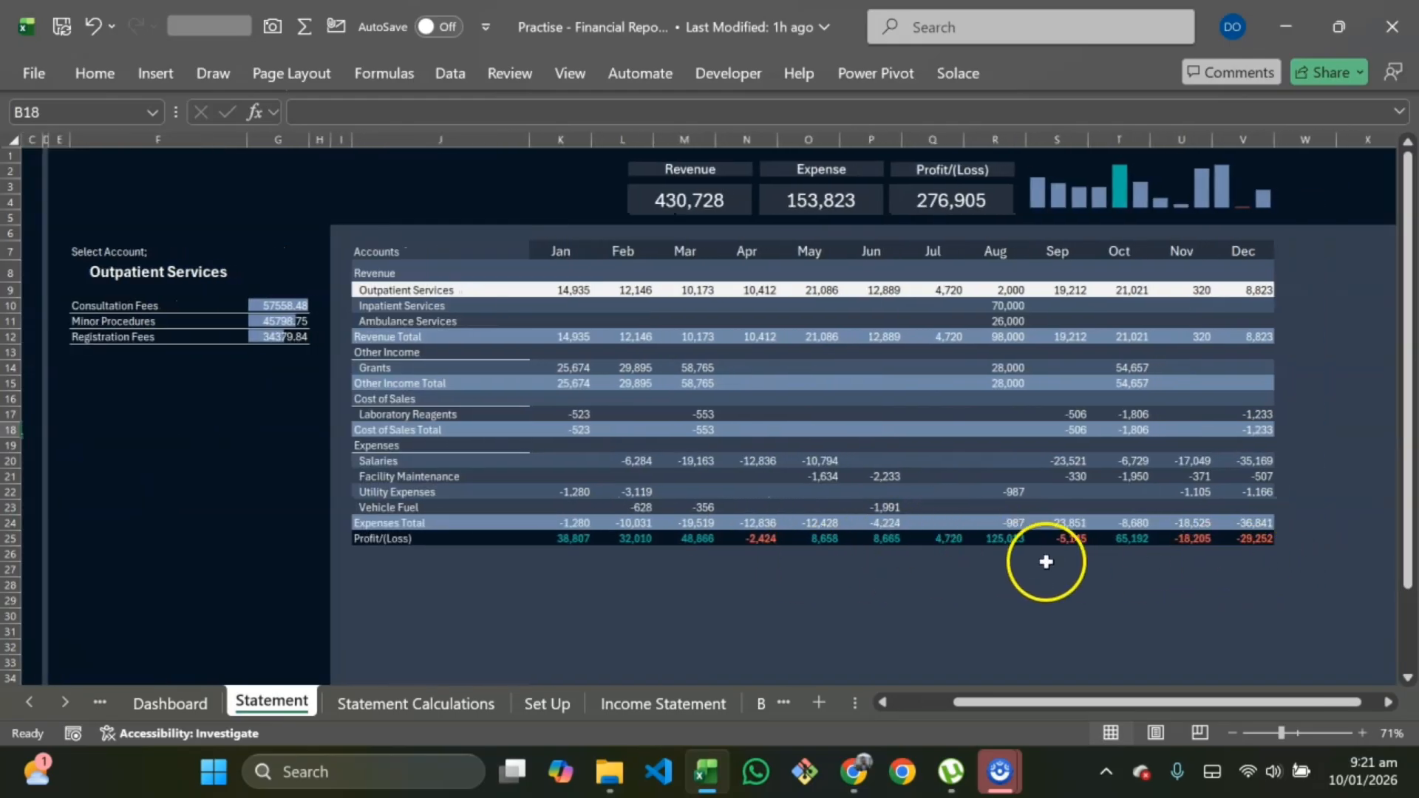
left_click_drag(584, 539, 1234, 539)
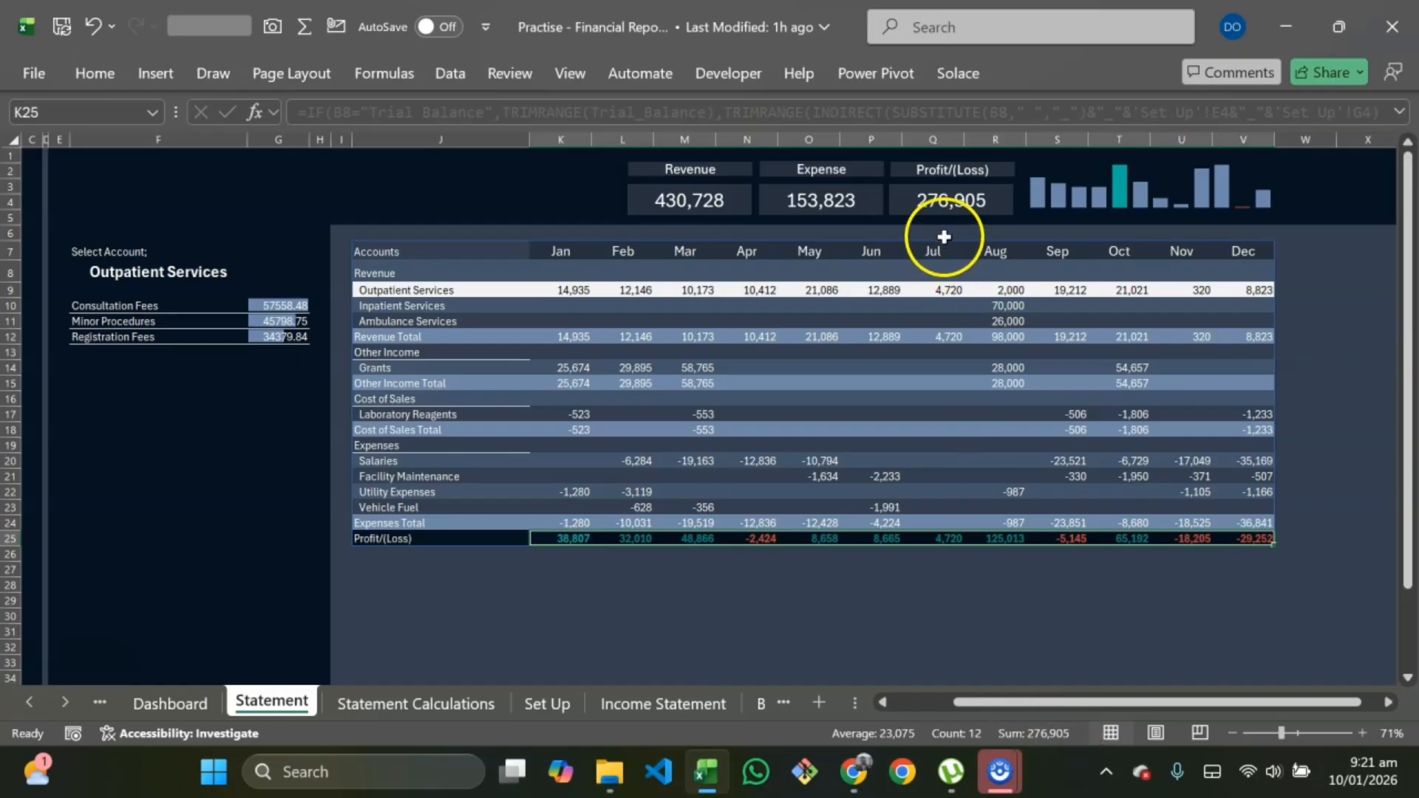
scroll(973, 518, "left", 2)
scroll(972, 519, "left", 2)
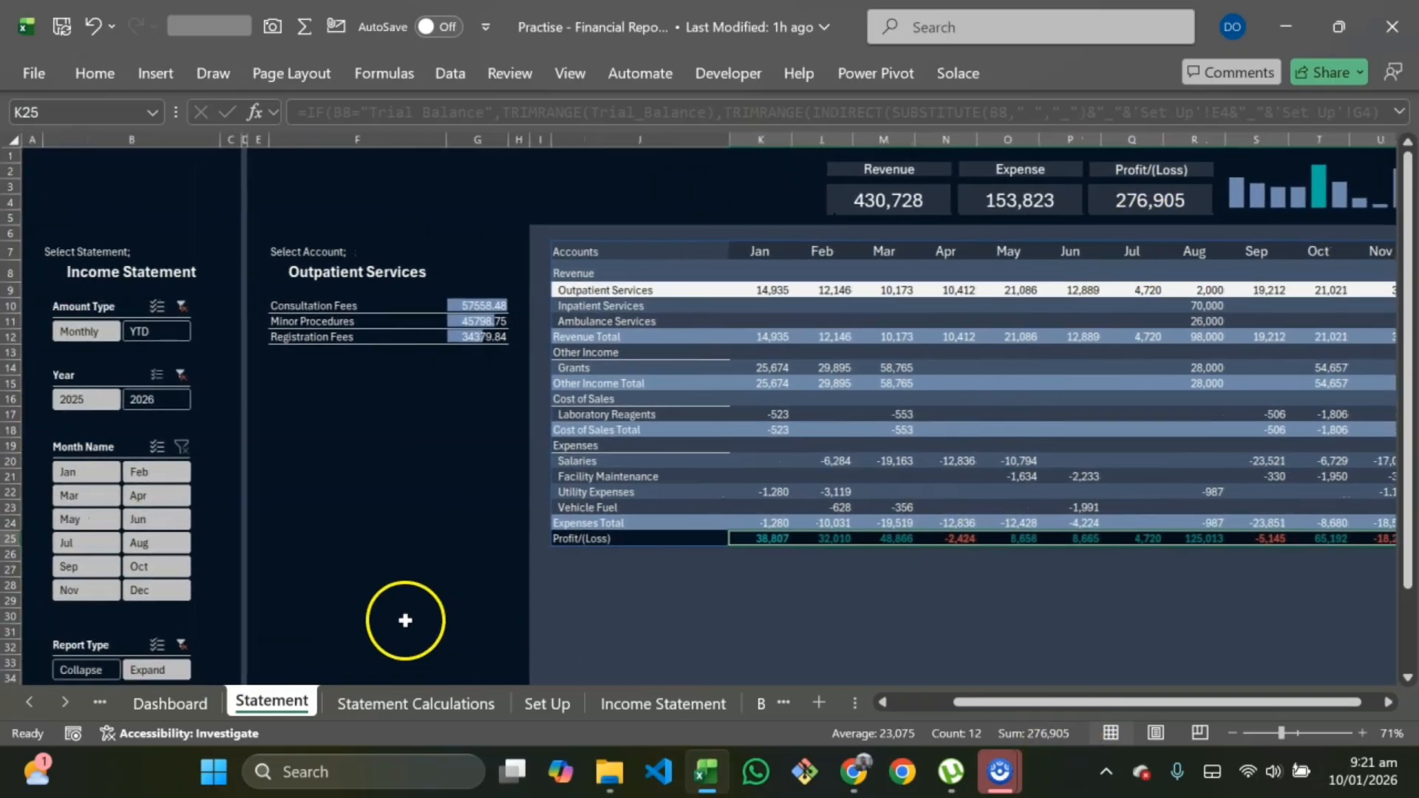
scroll(325, 592, "down", 2)
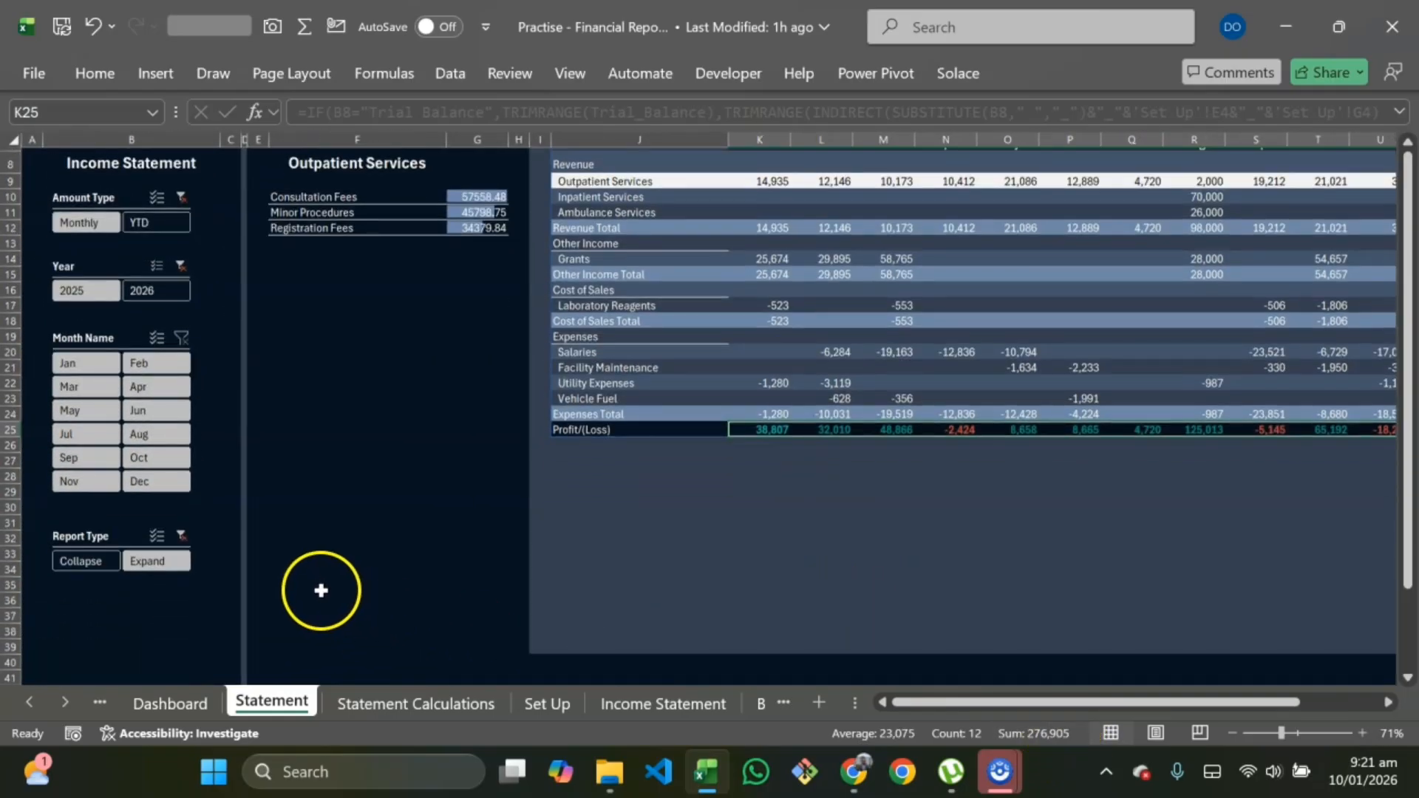
scroll(323, 589, "up", 2)
scroll(320, 596, "up", 1)
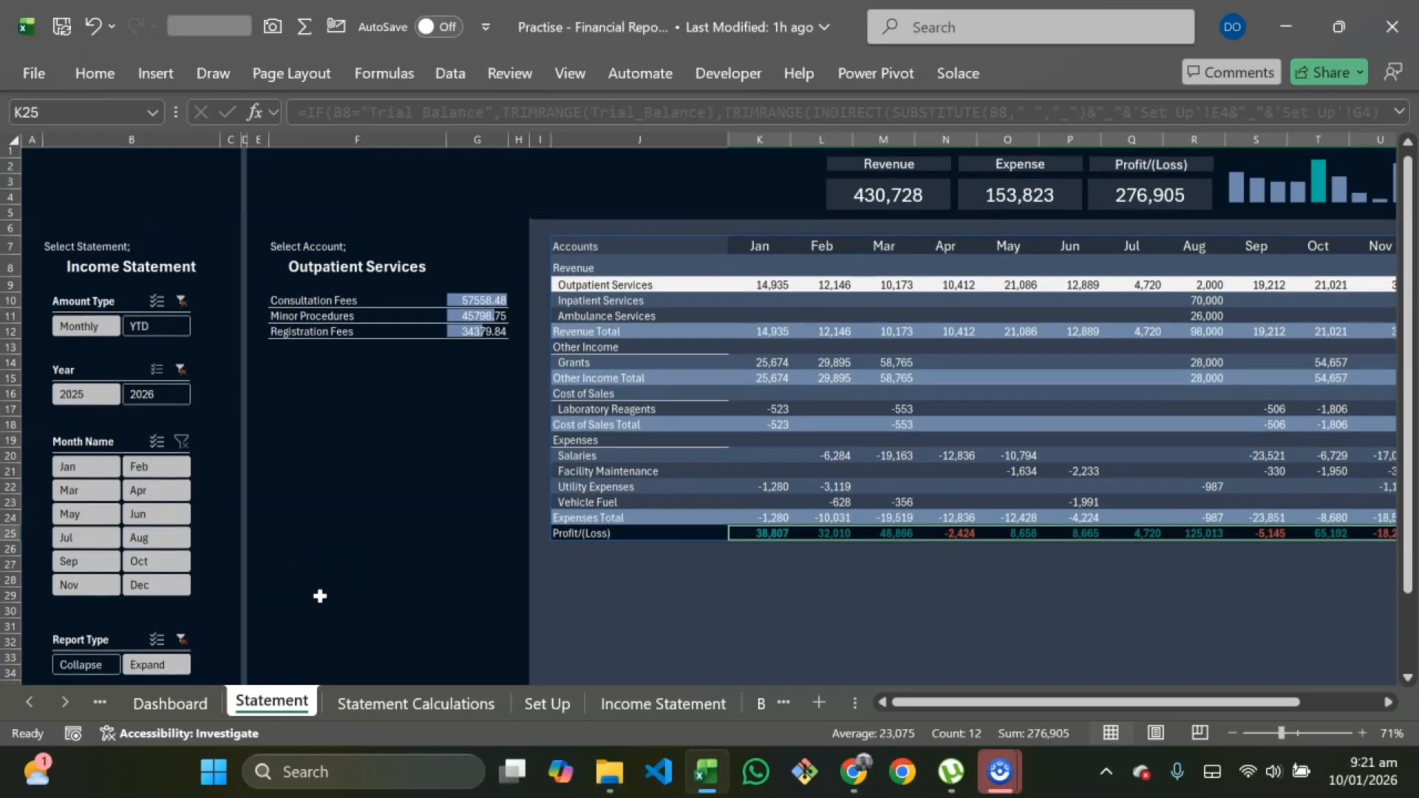
Step: Merge and center the empty cells above the Accounts header on Statement and set their font size to 36
left_click_drag(580, 178, 763, 192)
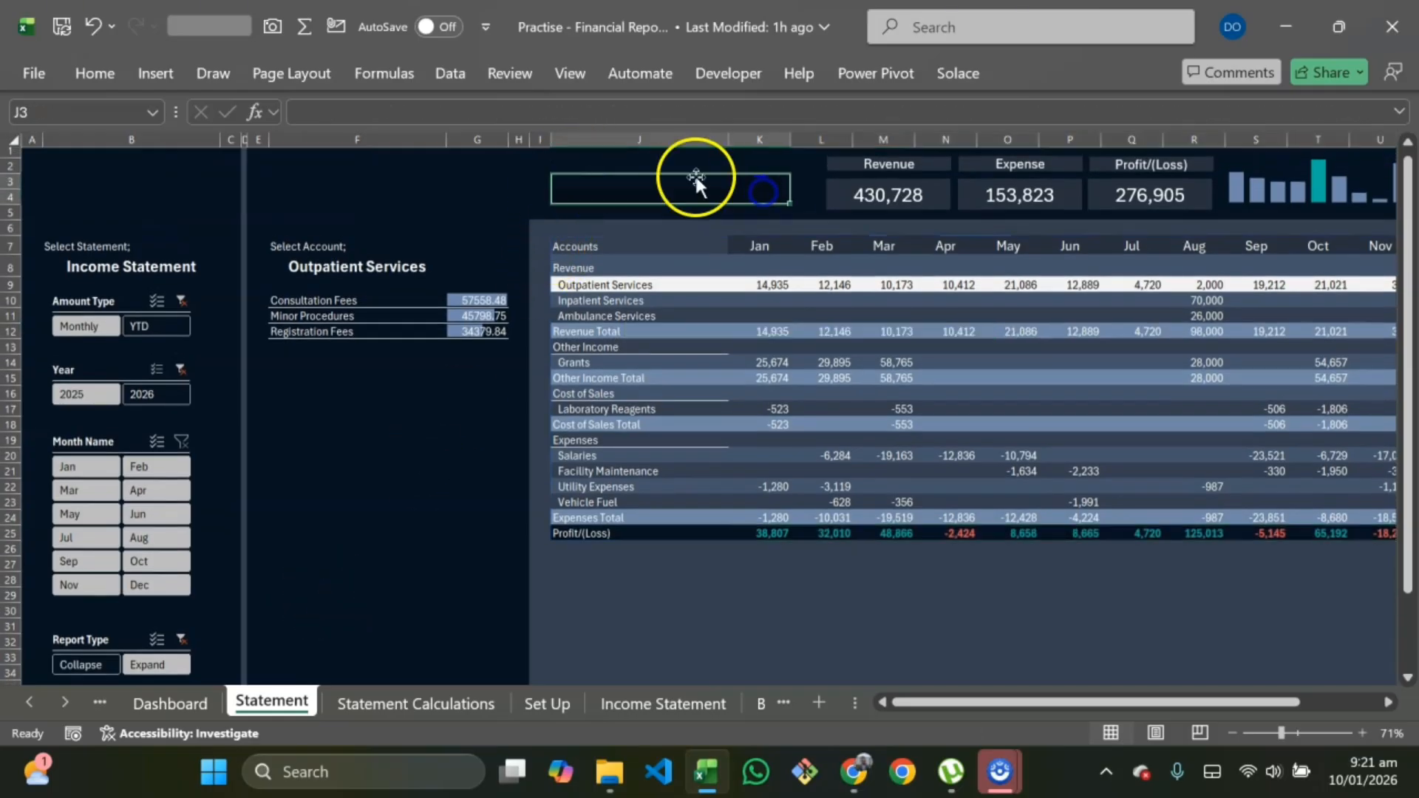
left_click_drag(592, 166, 739, 194)
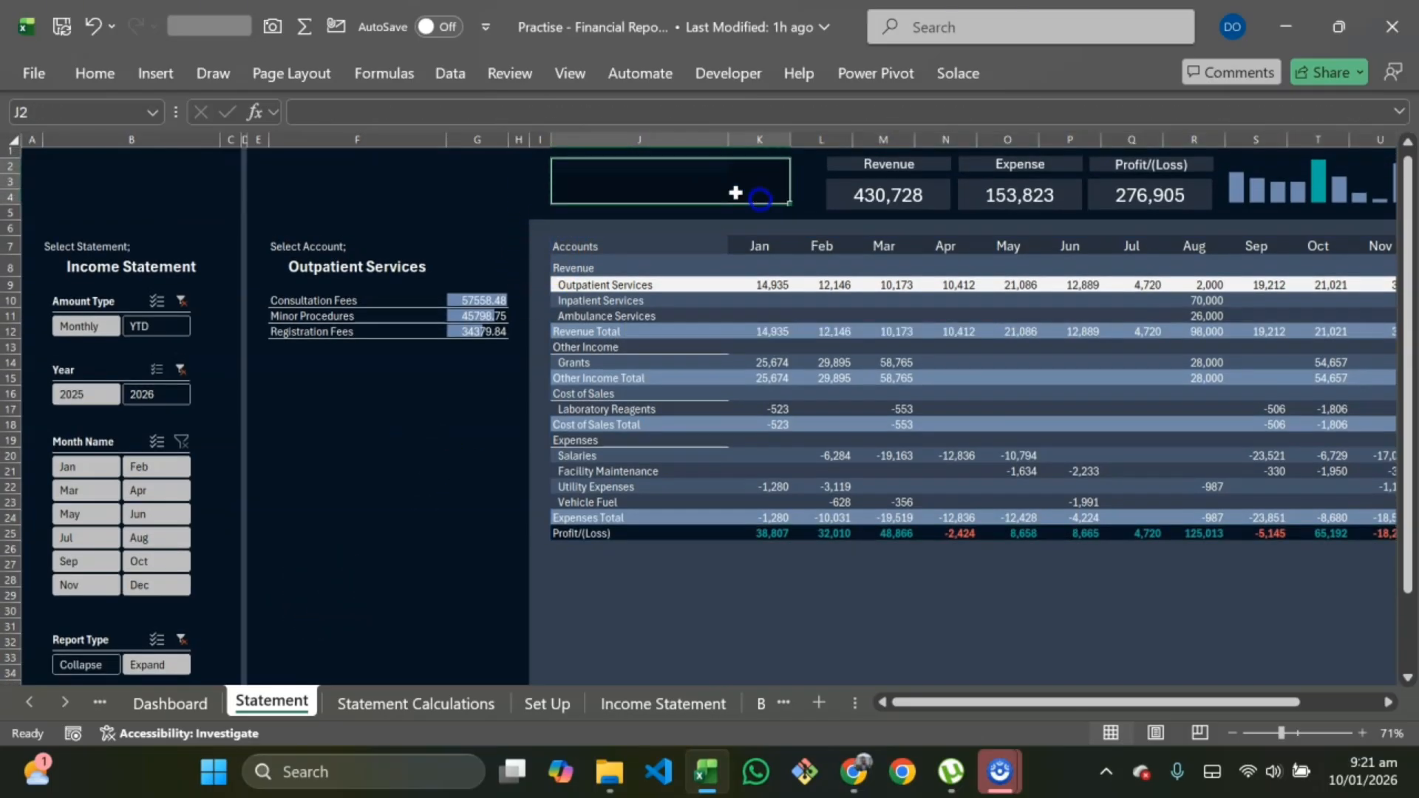
left_click(103, 73)
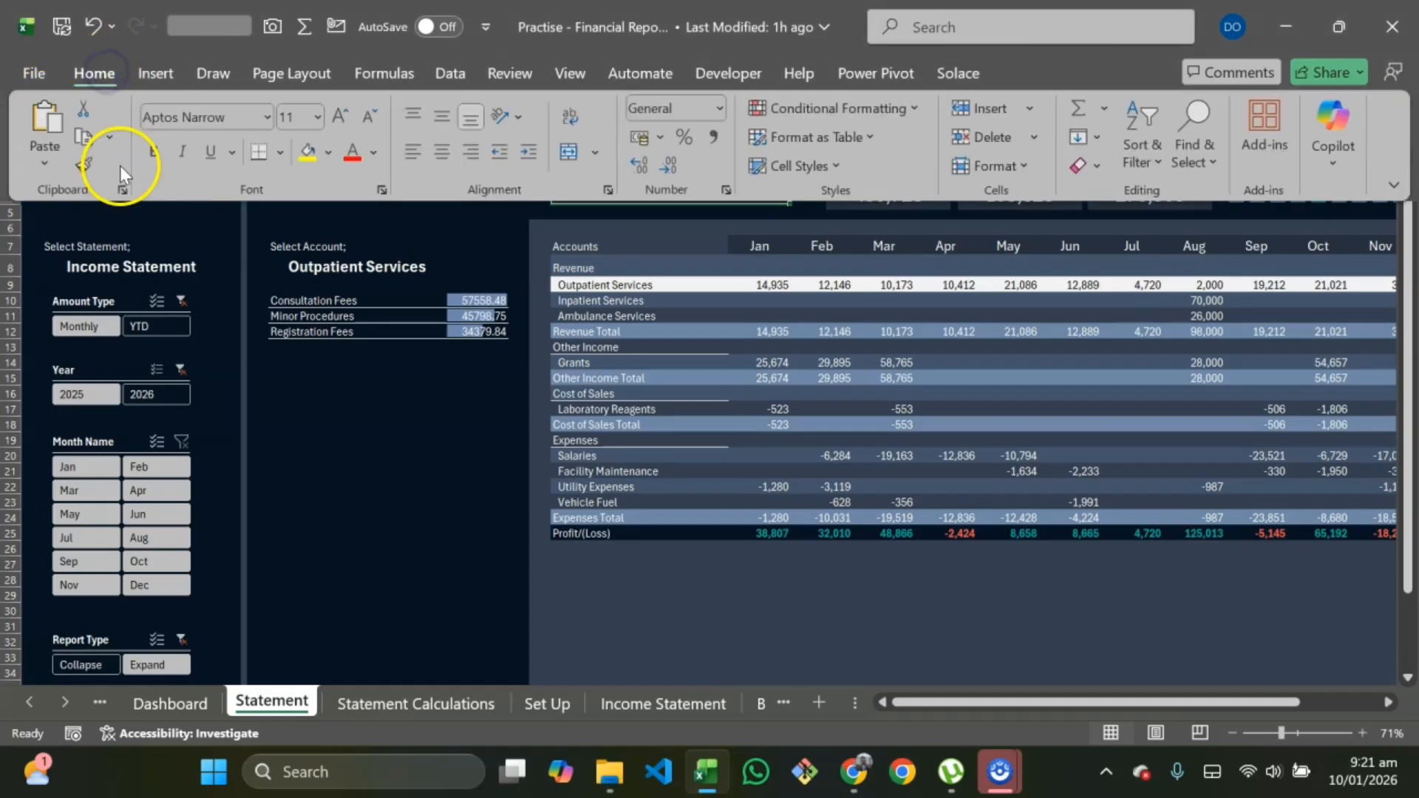
left_click(572, 154)
left_click(319, 116)
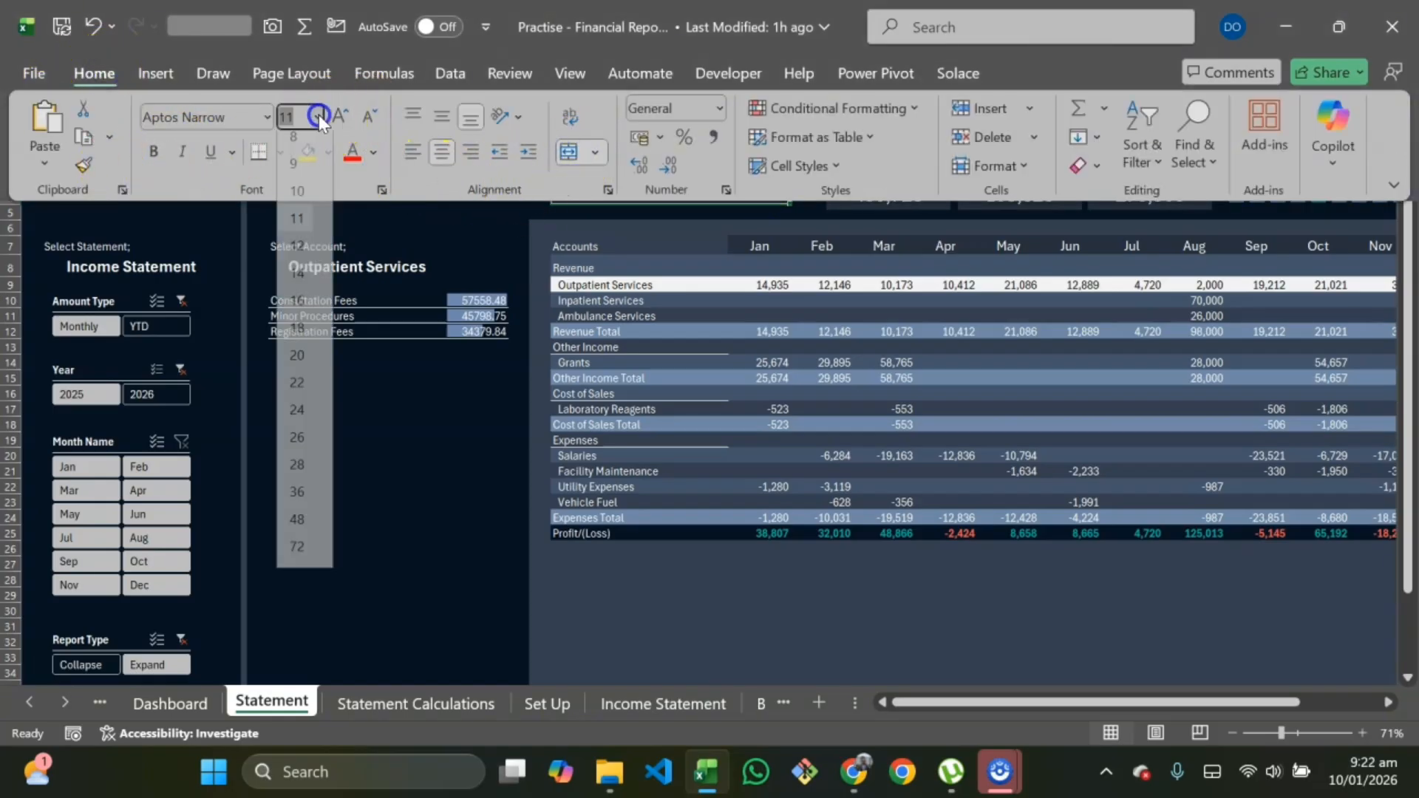
left_click(297, 501)
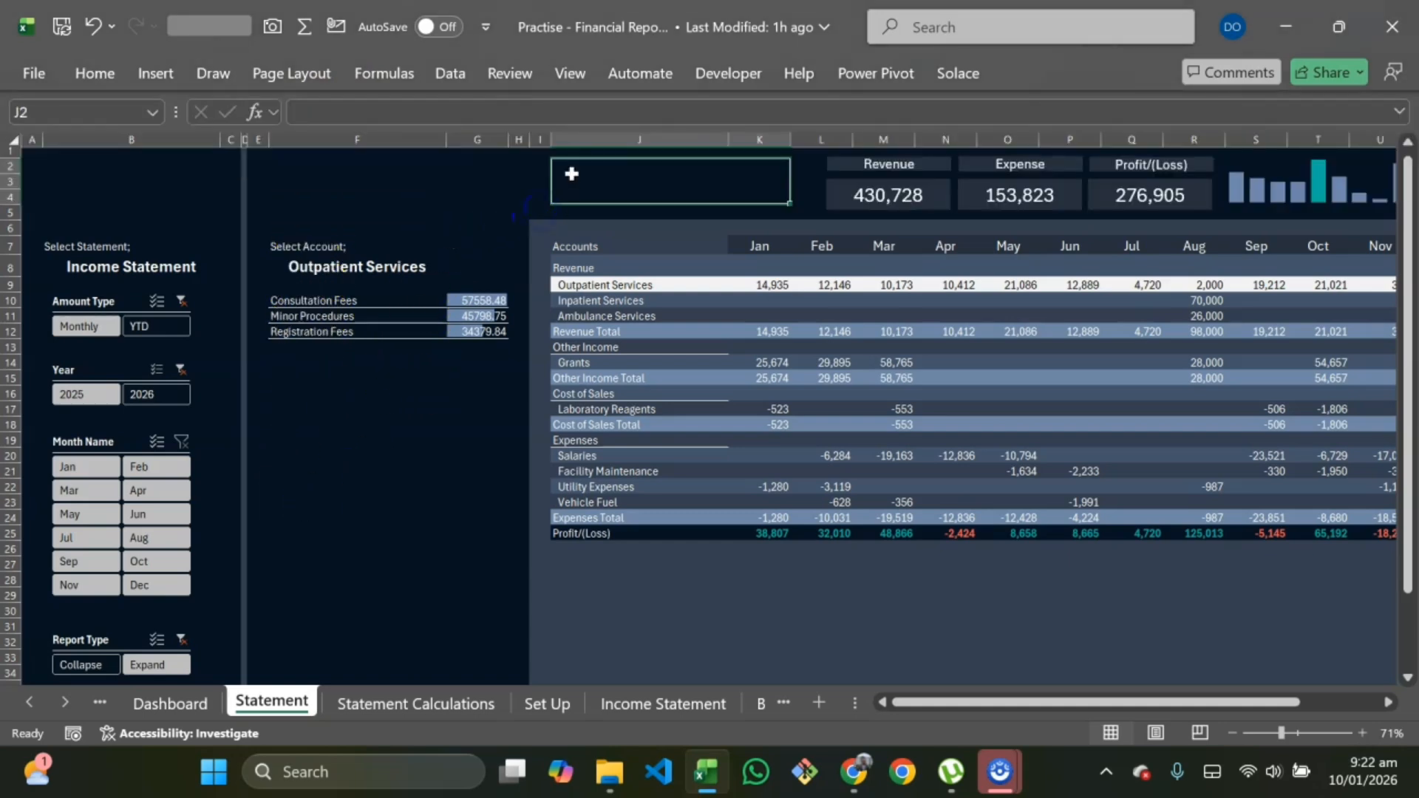
Step: Enter the title PHARMA PLUS in the merged cell
type("pHA")
key("Caps_Lock")
type("RMA")
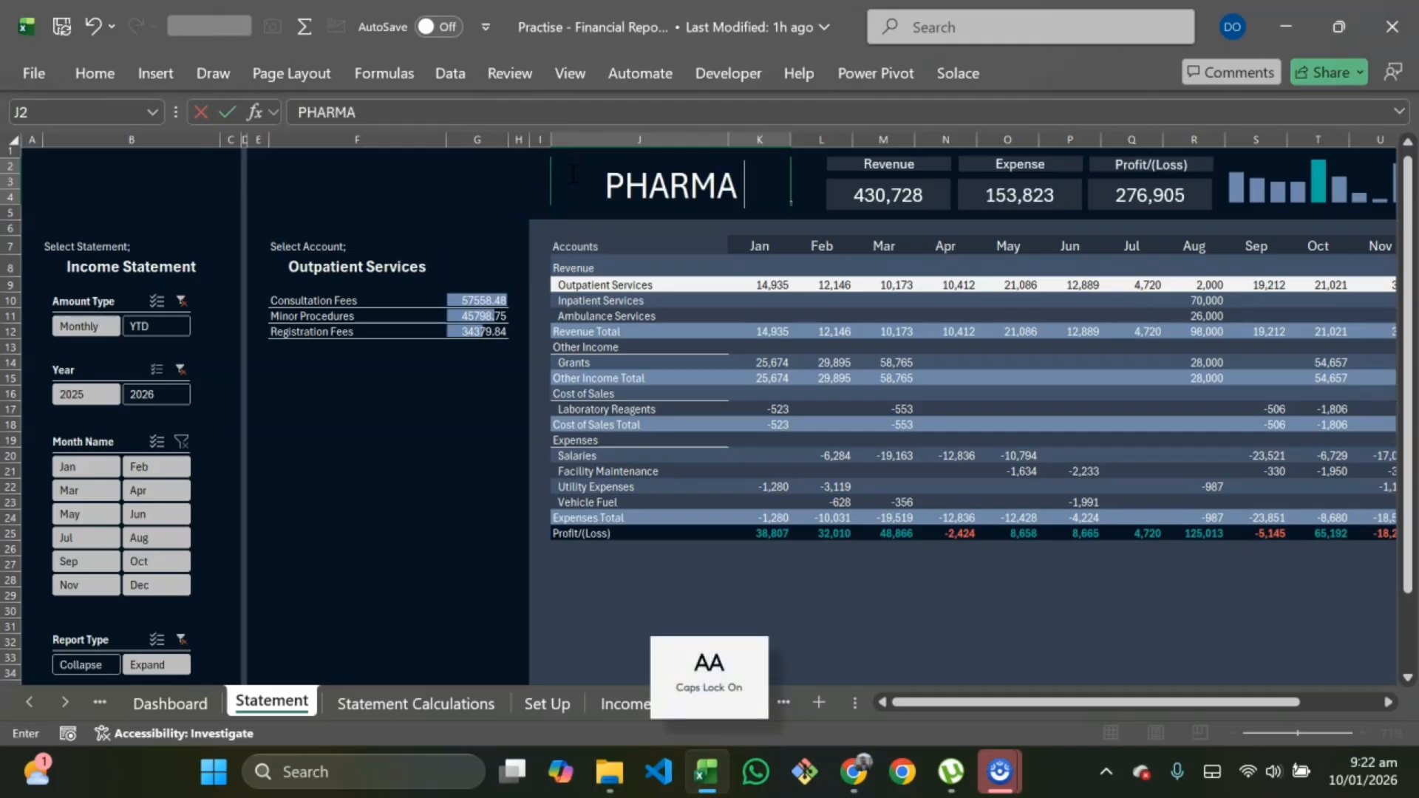
type(" PLUS")
key("Return")
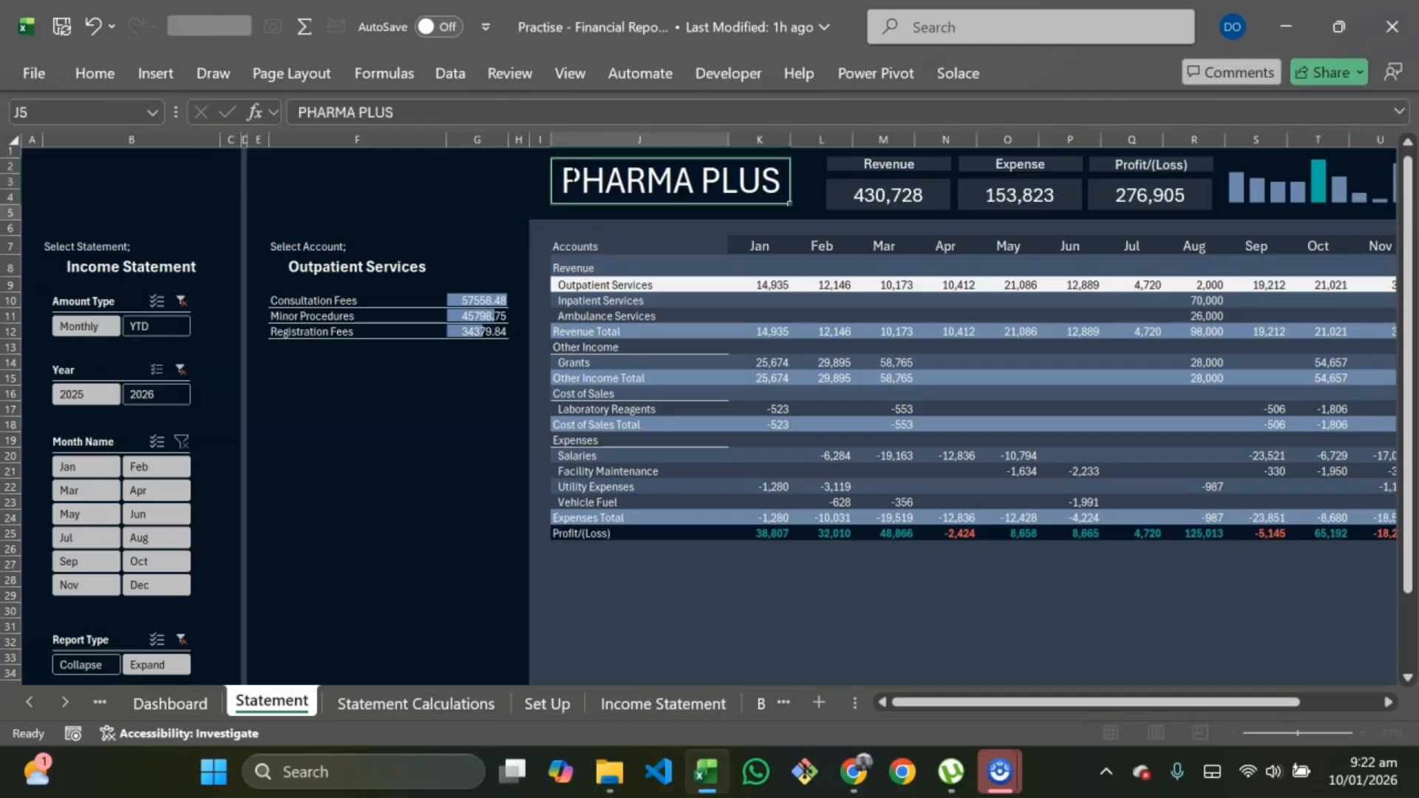
Step: Copy the PHARMA PLUS title and paste it into cell G2 of the Dashboard sheet
left_click(436, 532)
left_click(616, 199)
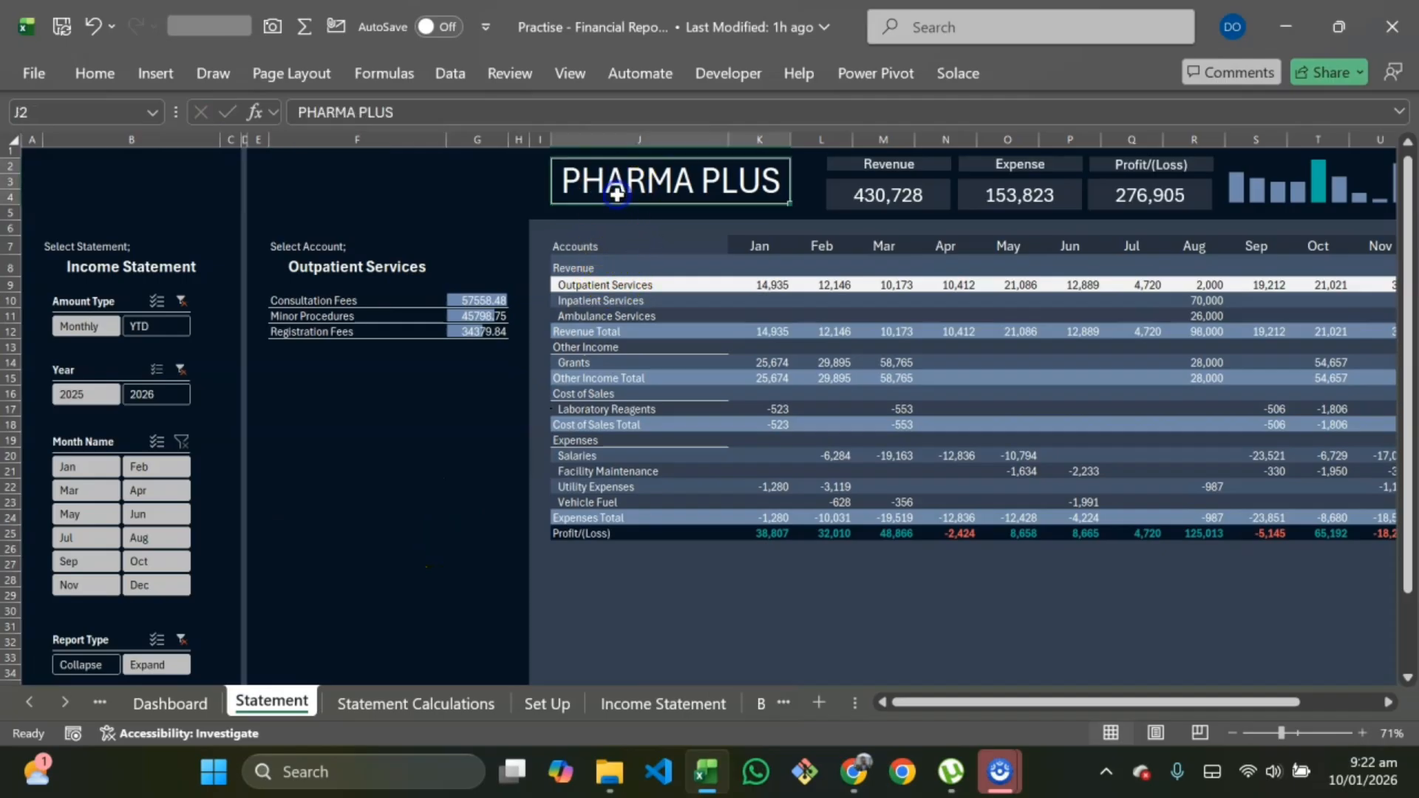
key("ctrl+c")
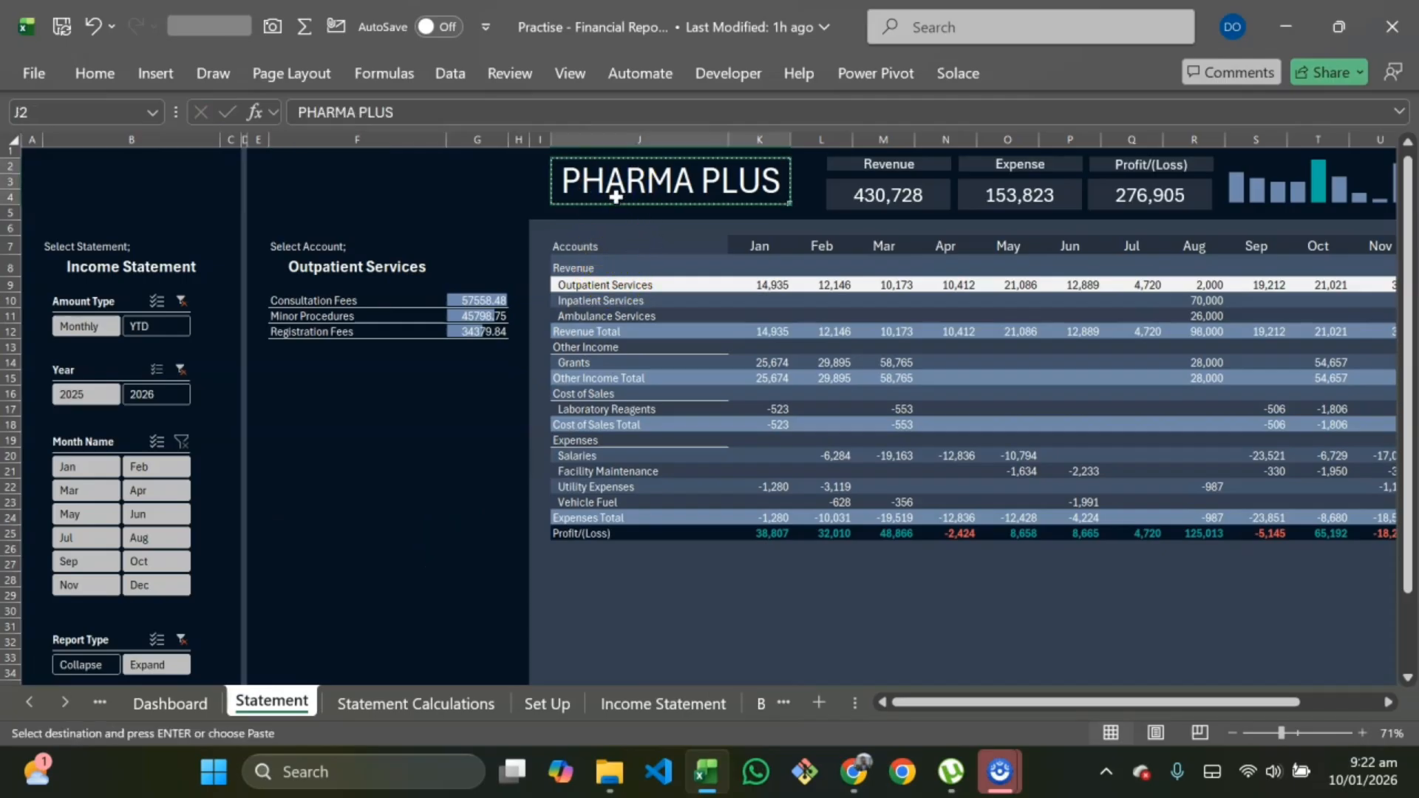
left_click(190, 702)
scroll(391, 281, "up", 1)
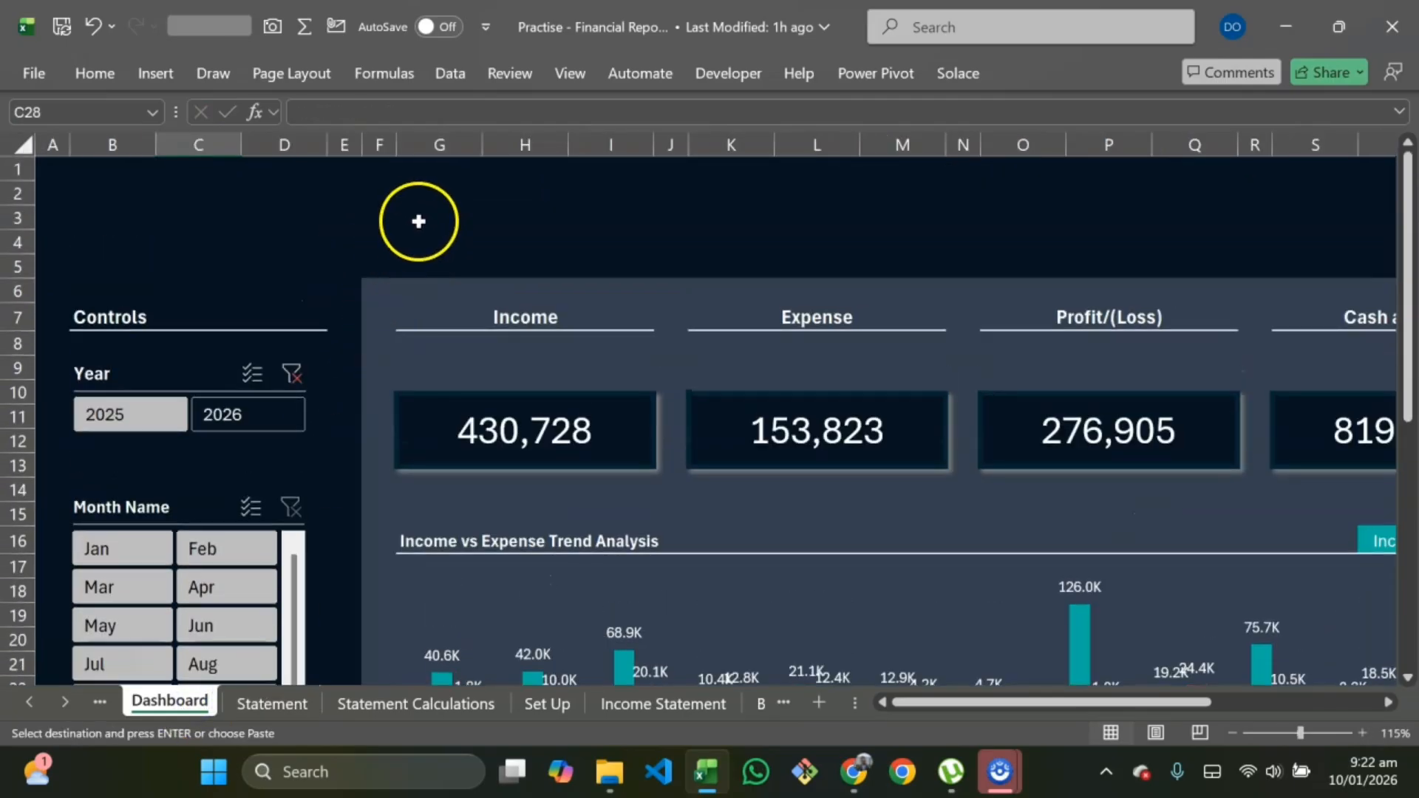
left_click(418, 220)
left_click(400, 198)
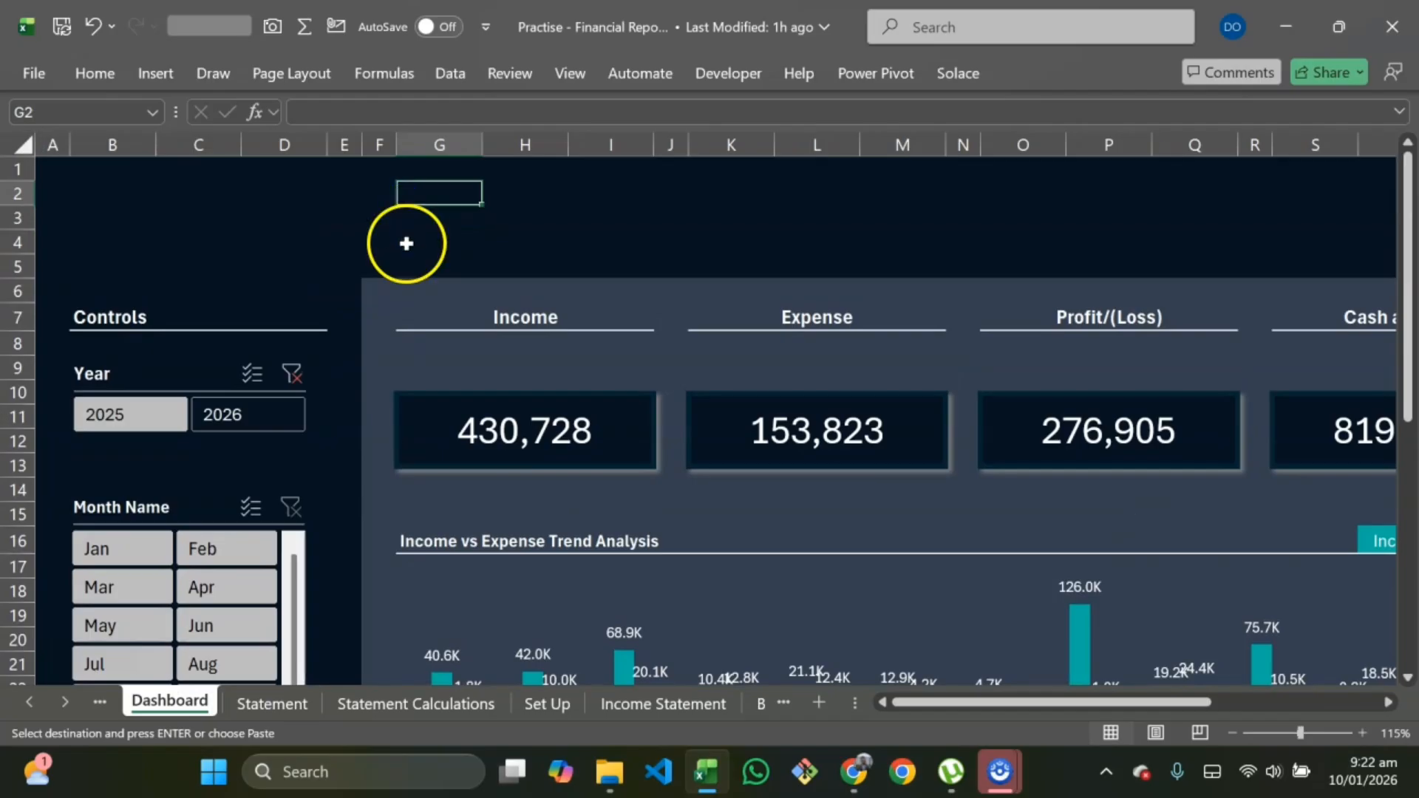
key("ctrl+v")
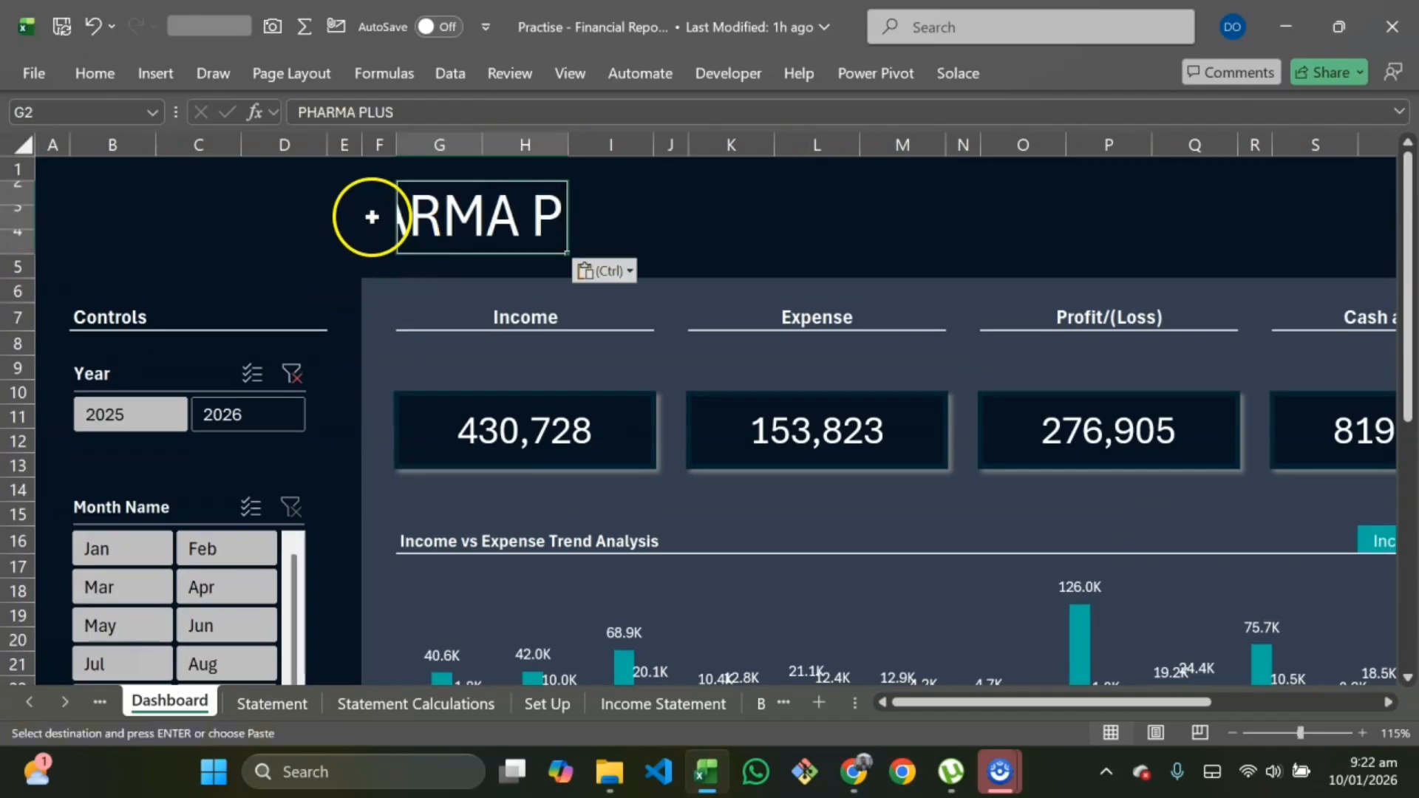
Step: Widen the pasted title's range across five columns and three rows and merge and center it
key("shift+Right")
key("shift+Right")
key("shift+Right")
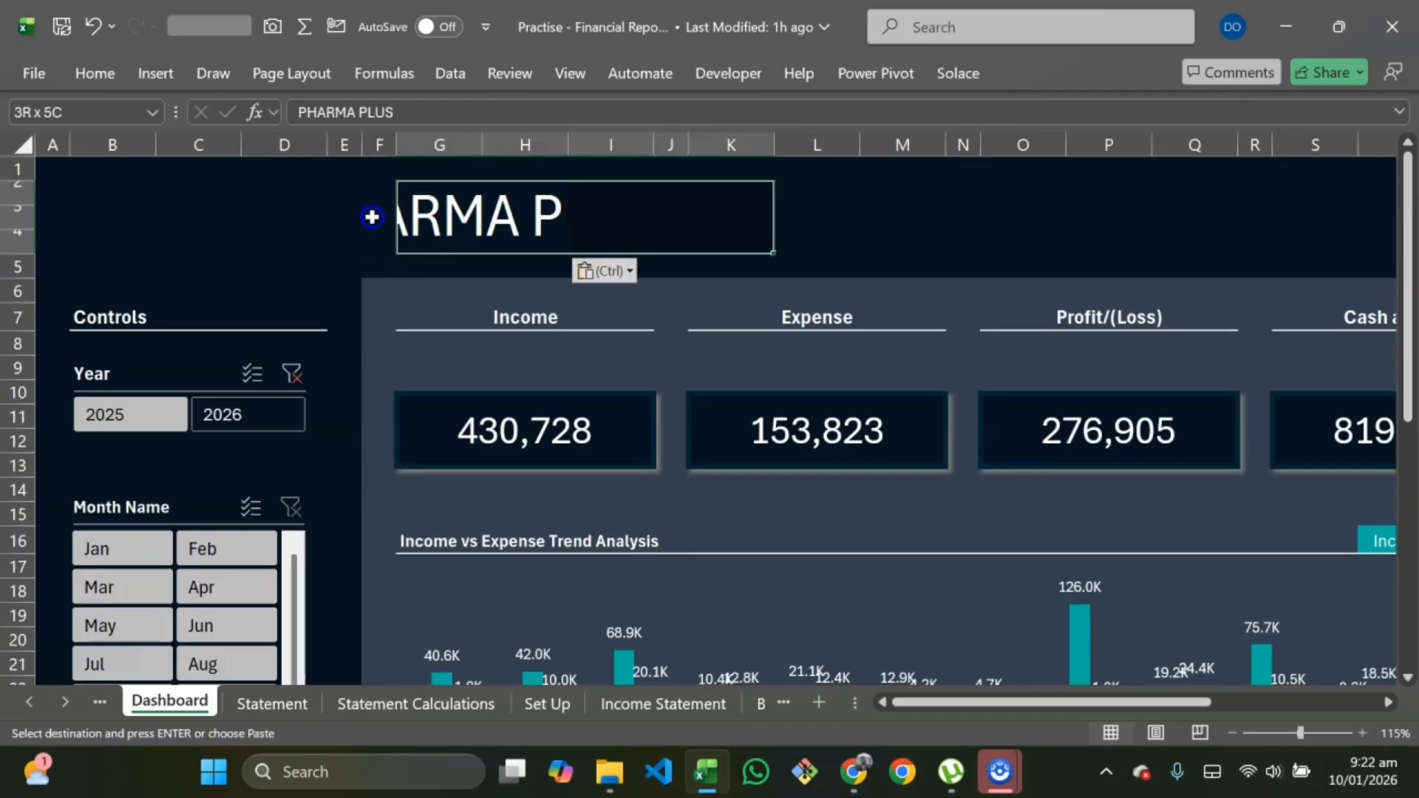
left_click_drag(688, 237, 688, 236)
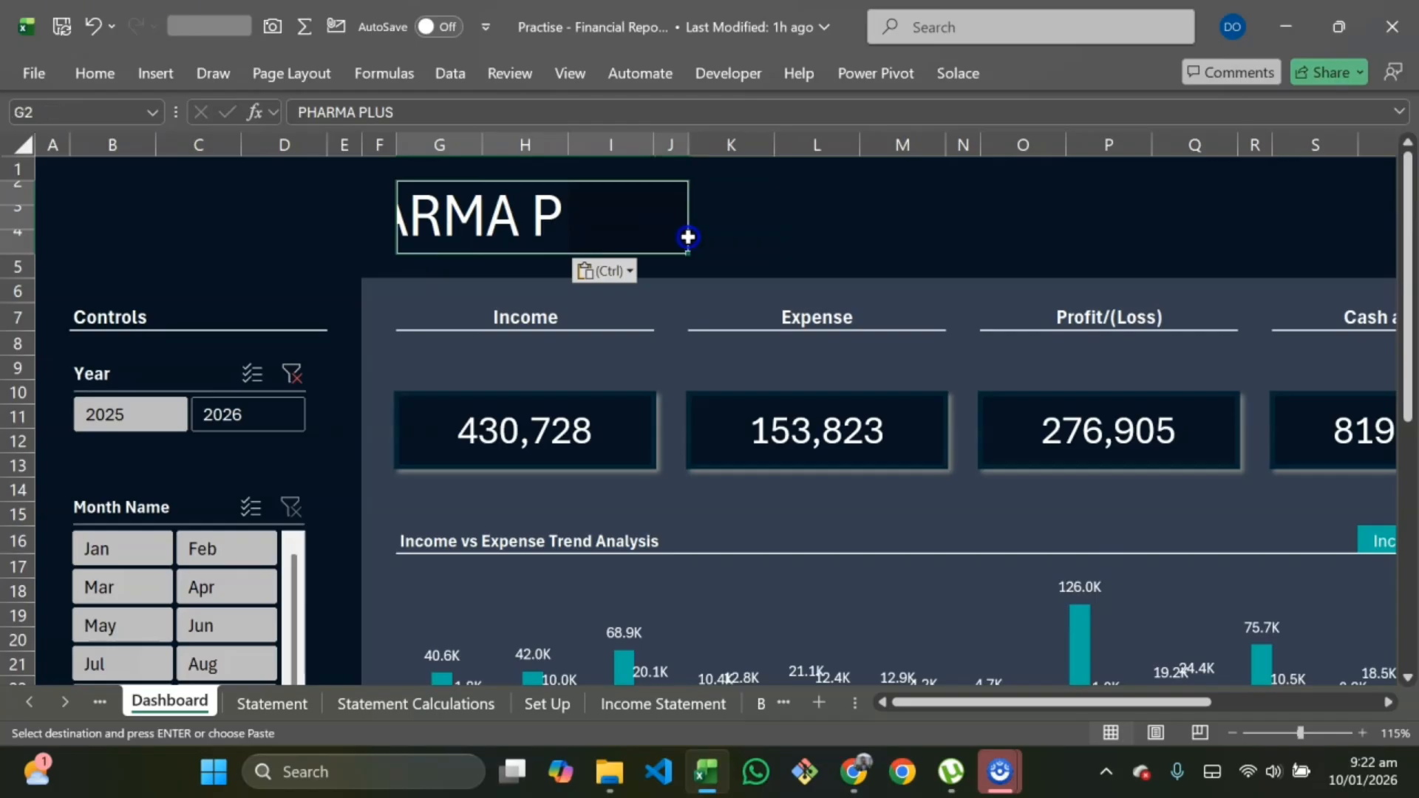
left_click(98, 81)
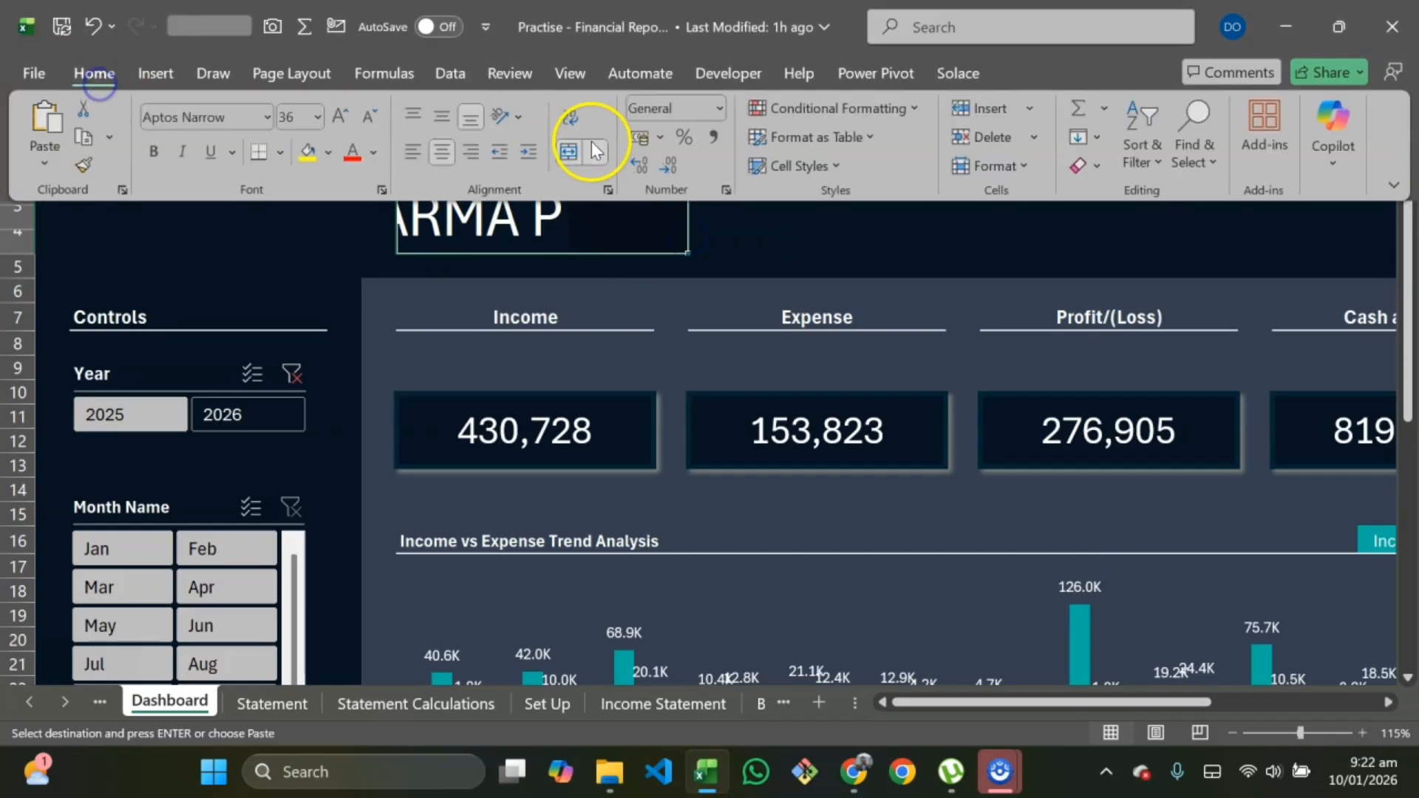
left_click(592, 145)
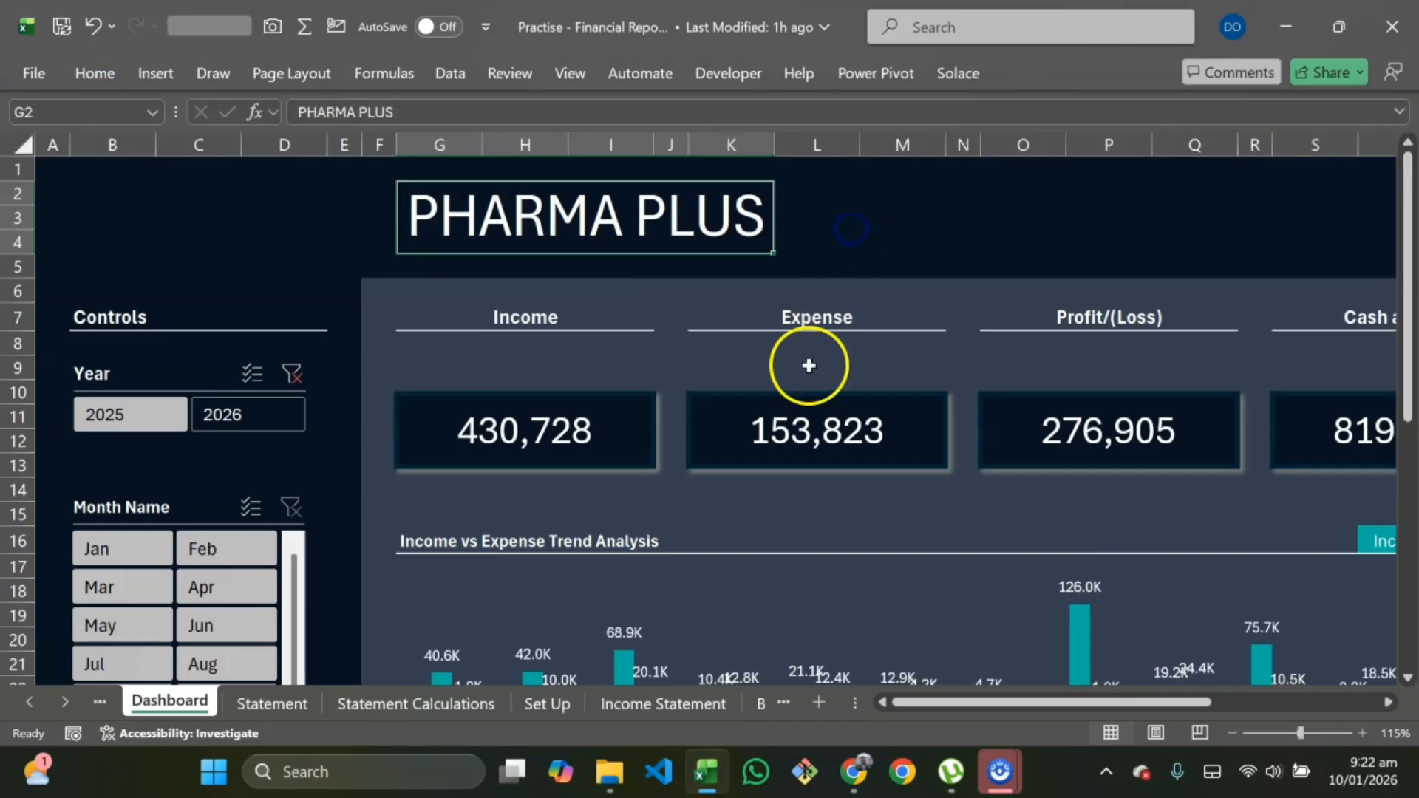
left_click(910, 222)
scroll(397, 227, "right", 1)
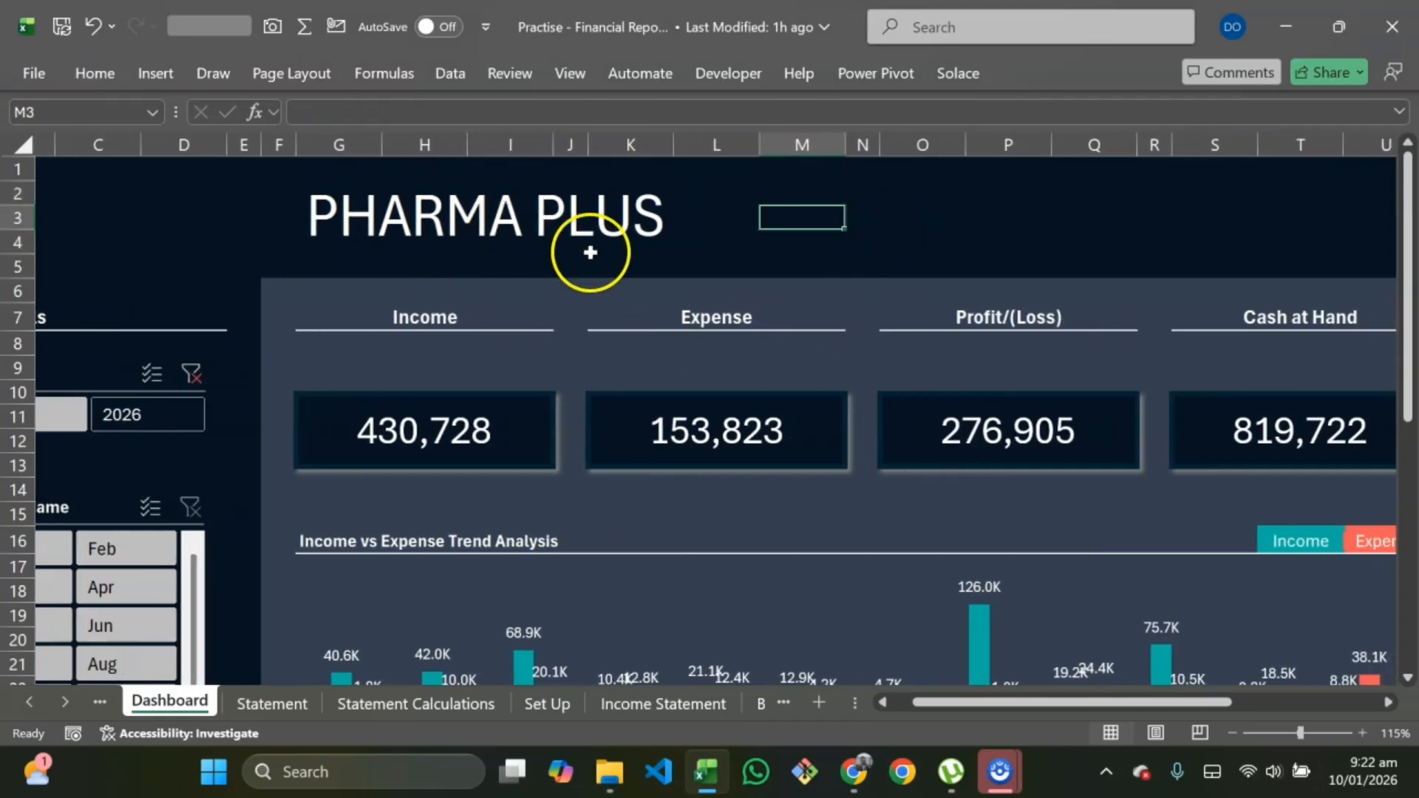
Step: Lengthen the Dashboard's Month Name slicer so all twelve months show without scrolling
right_click(729, 373)
scroll(729, 374, "down", 2)
scroll(728, 374, "down", 3)
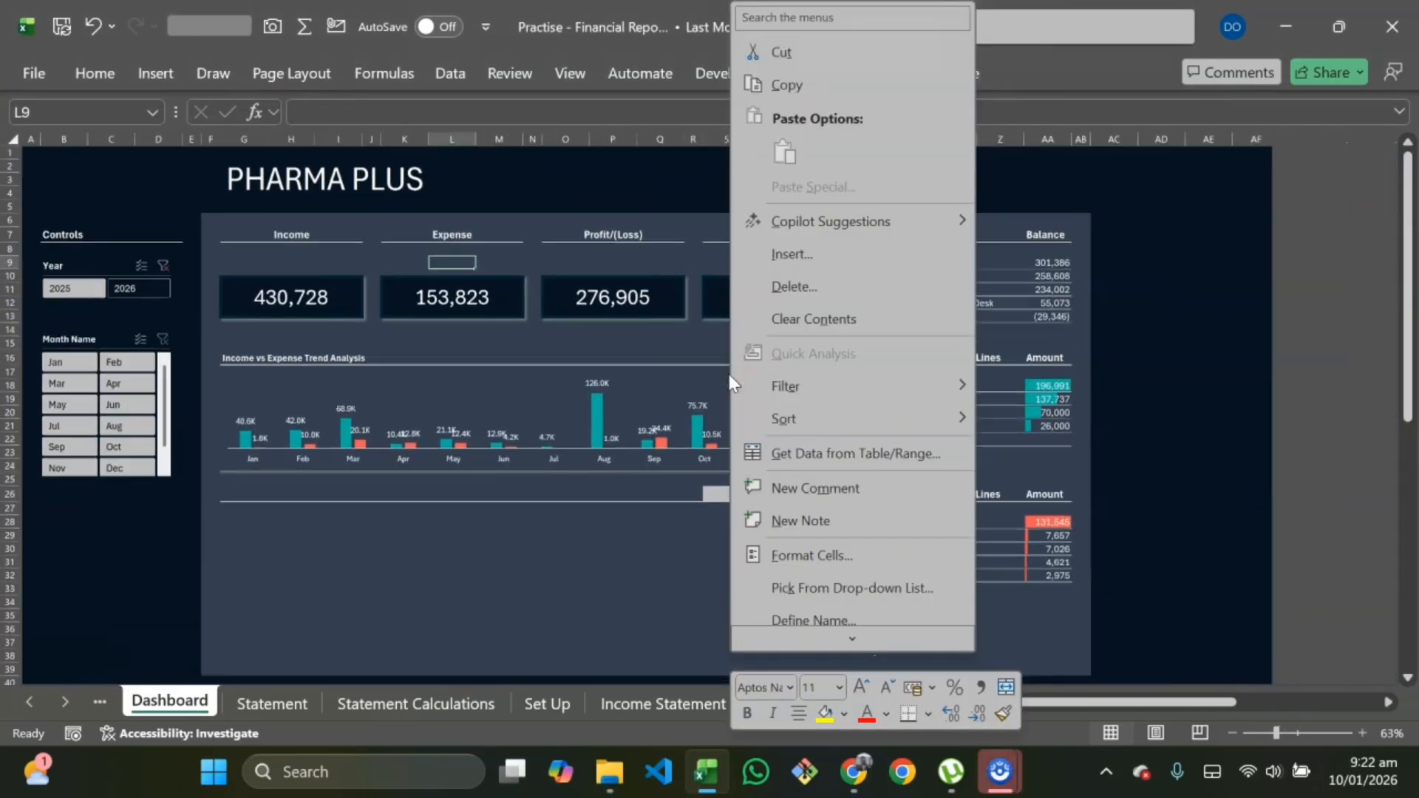
key("Escape")
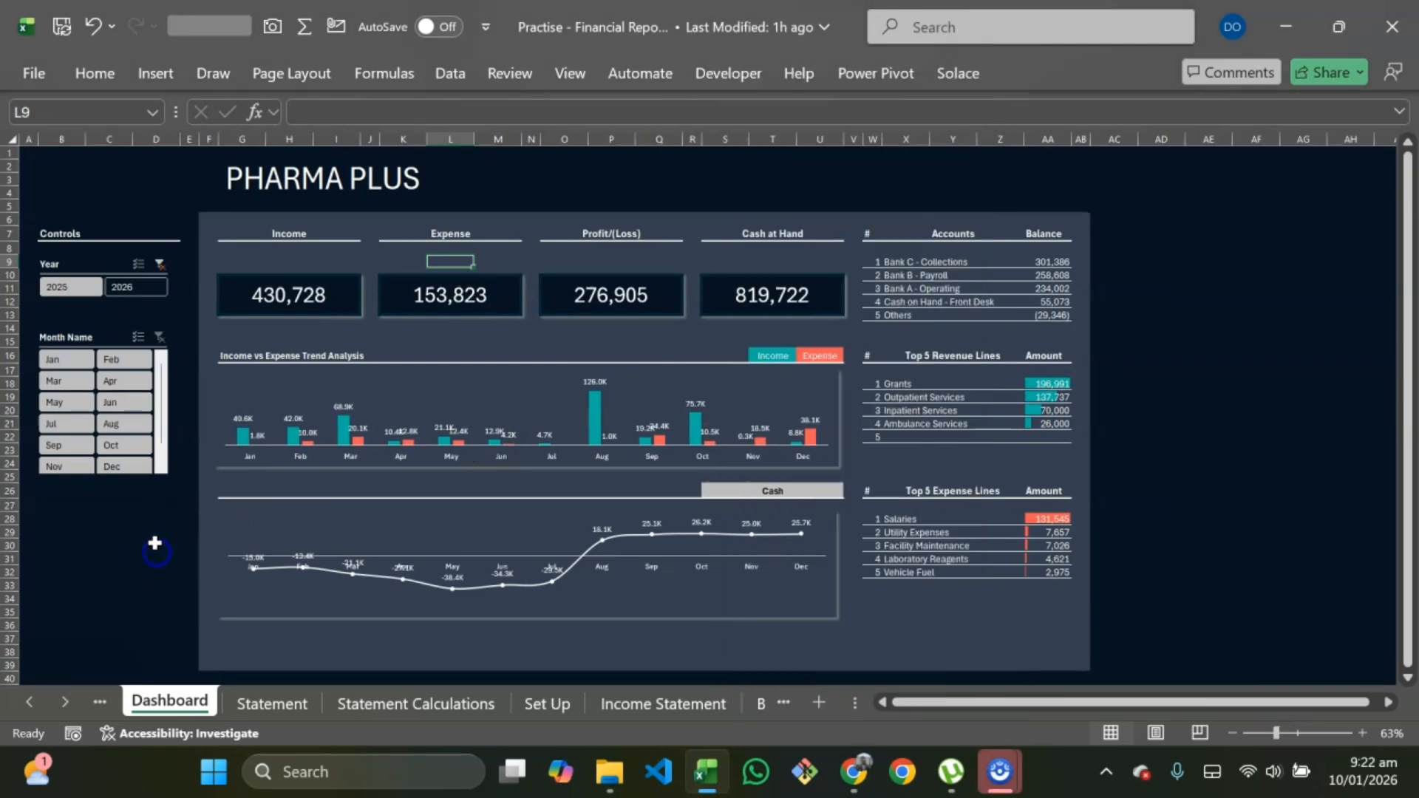
left_click(161, 469)
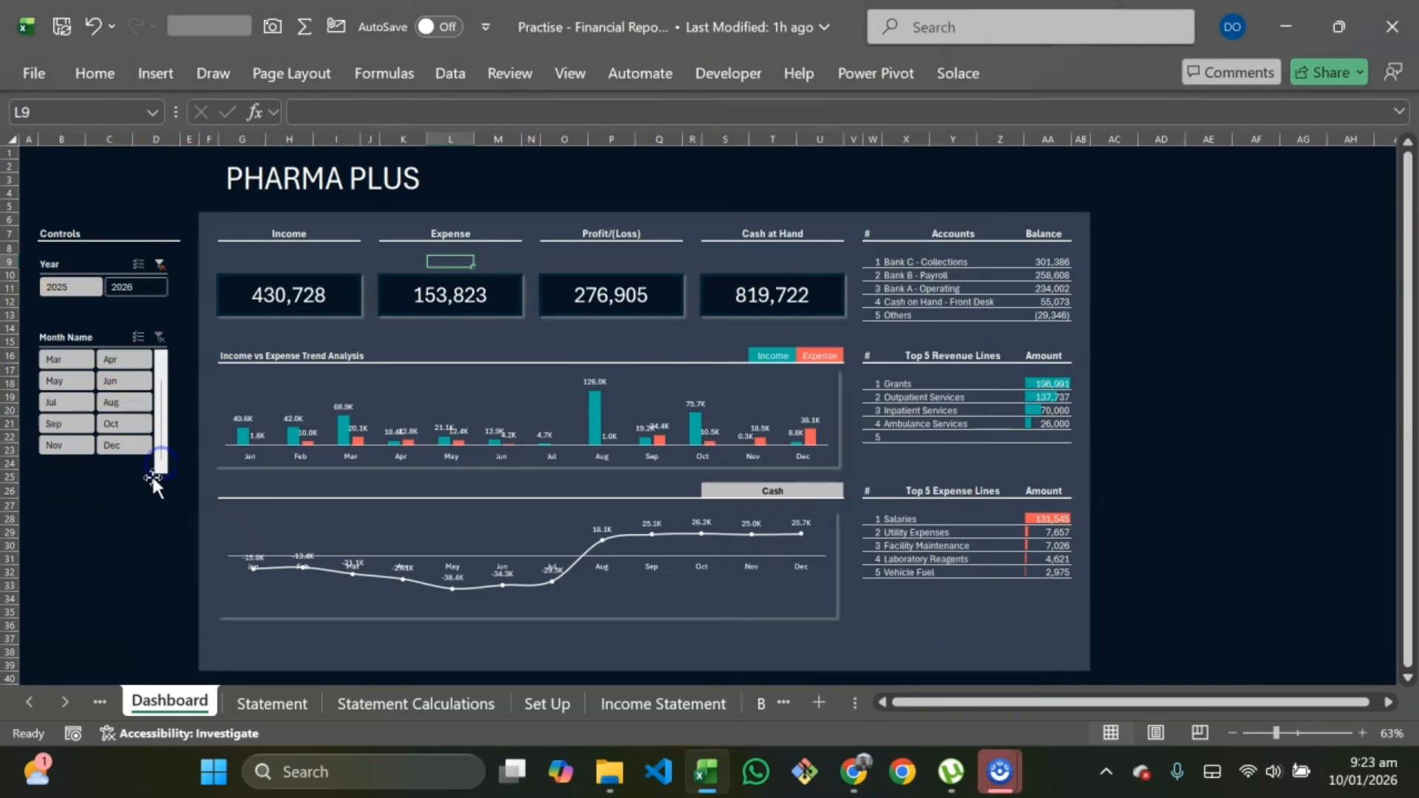
left_click_drag(103, 479, 104, 516)
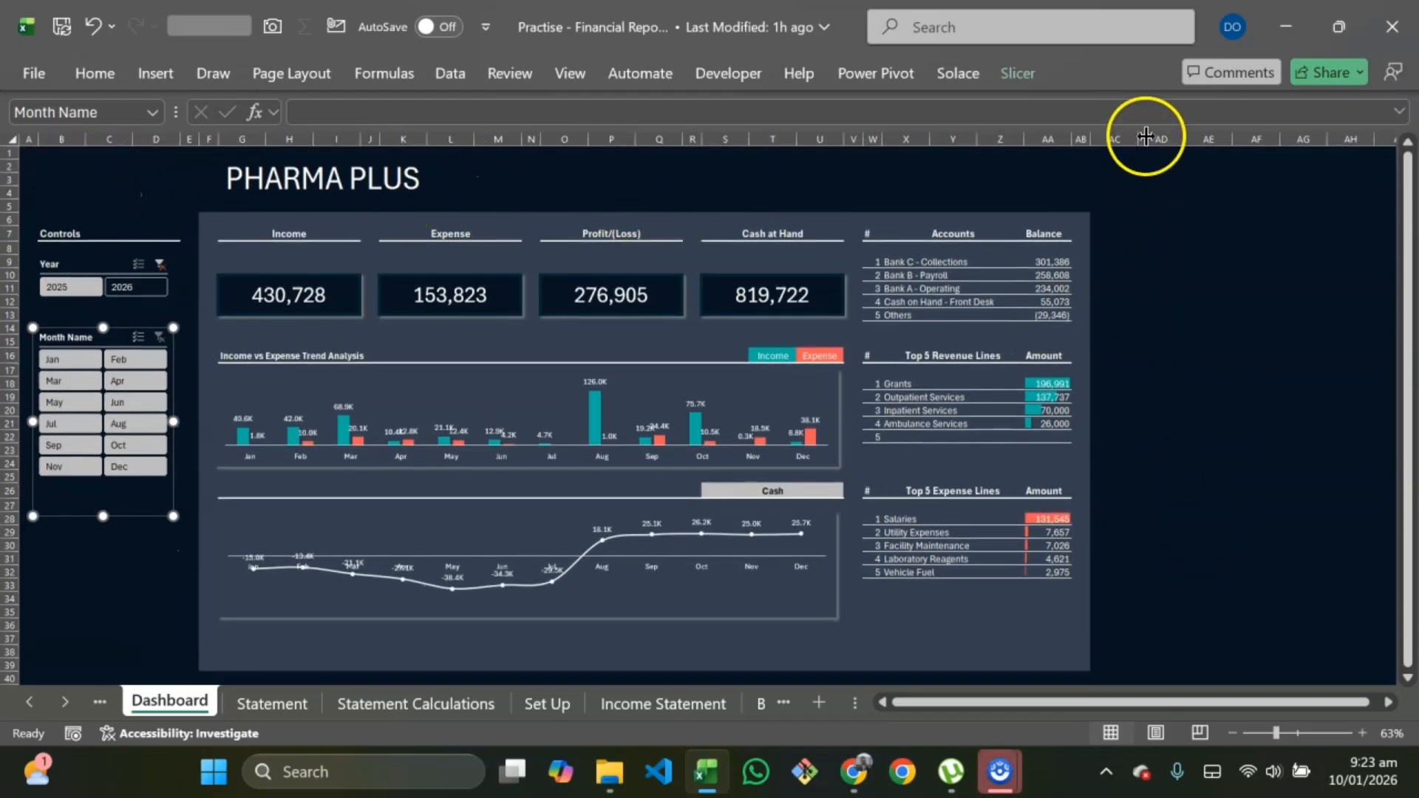
Step: Hide all columns to the right of the dashboard, from column AC onward
left_click_drag(1127, 139, 1280, 151)
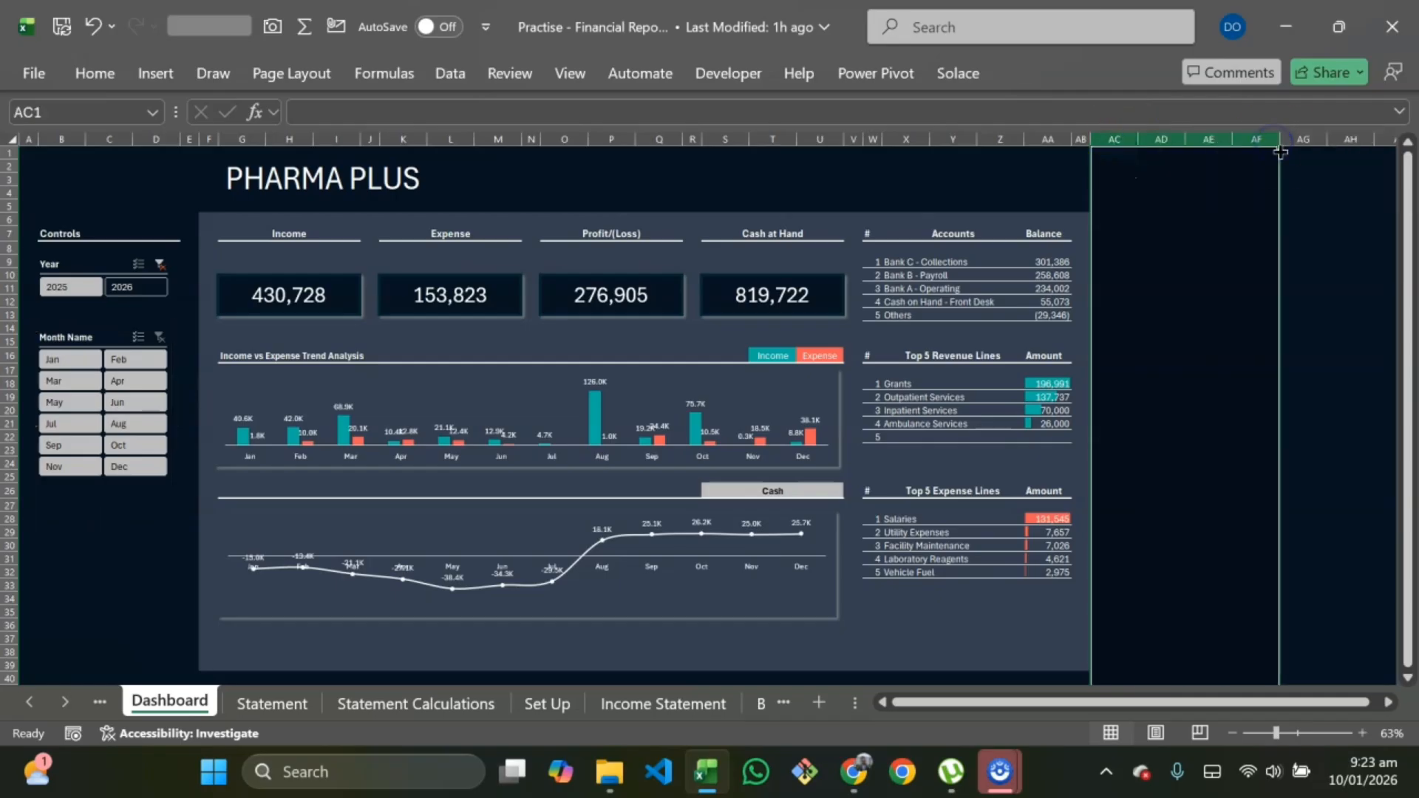
key("ctrl+shift+Right")
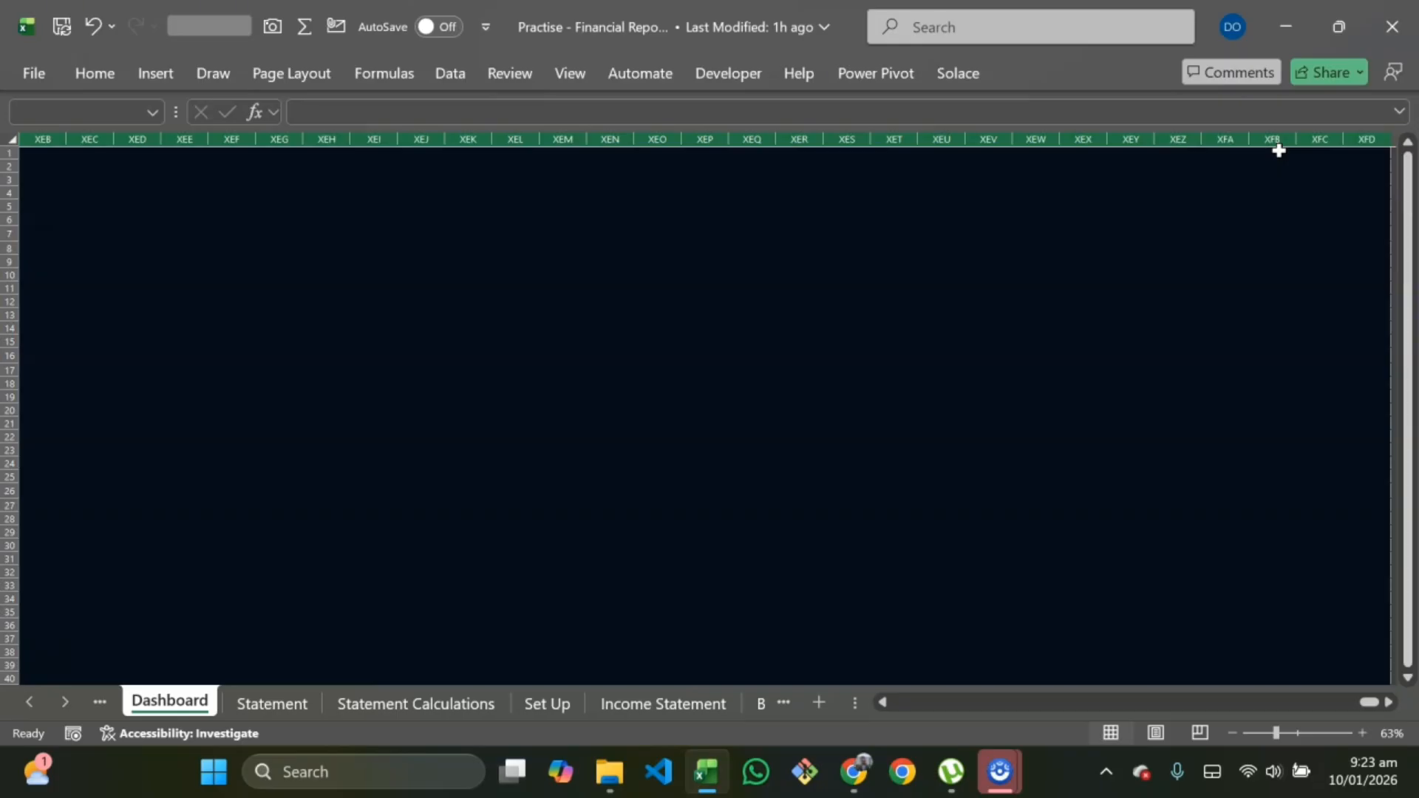
key("ctrl+0")
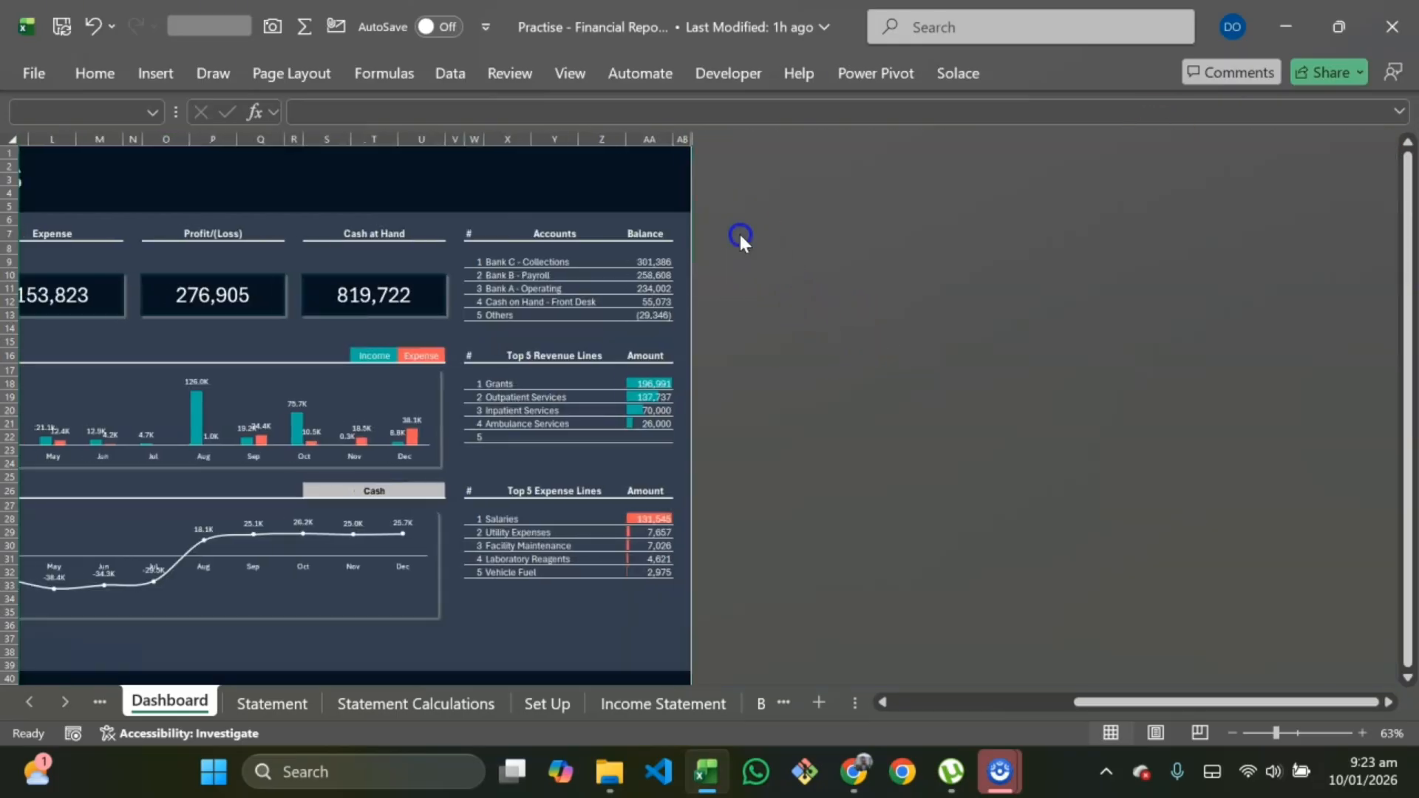
Step: Hide all rows below the dashboard, from row 41 onward
left_click(543, 185)
scroll(521, 403, "left", 3)
scroll(426, 609, "down", 9)
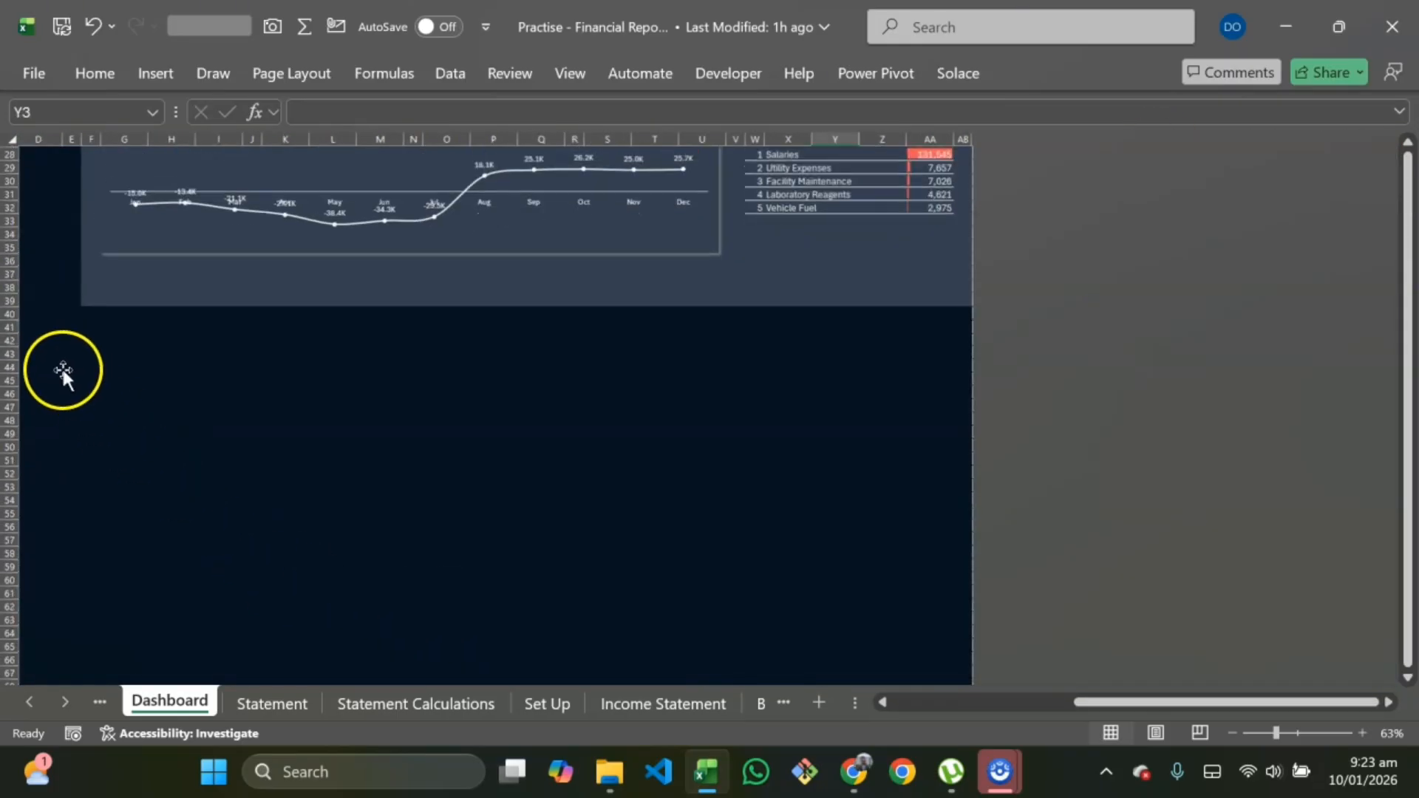
left_click(11, 328)
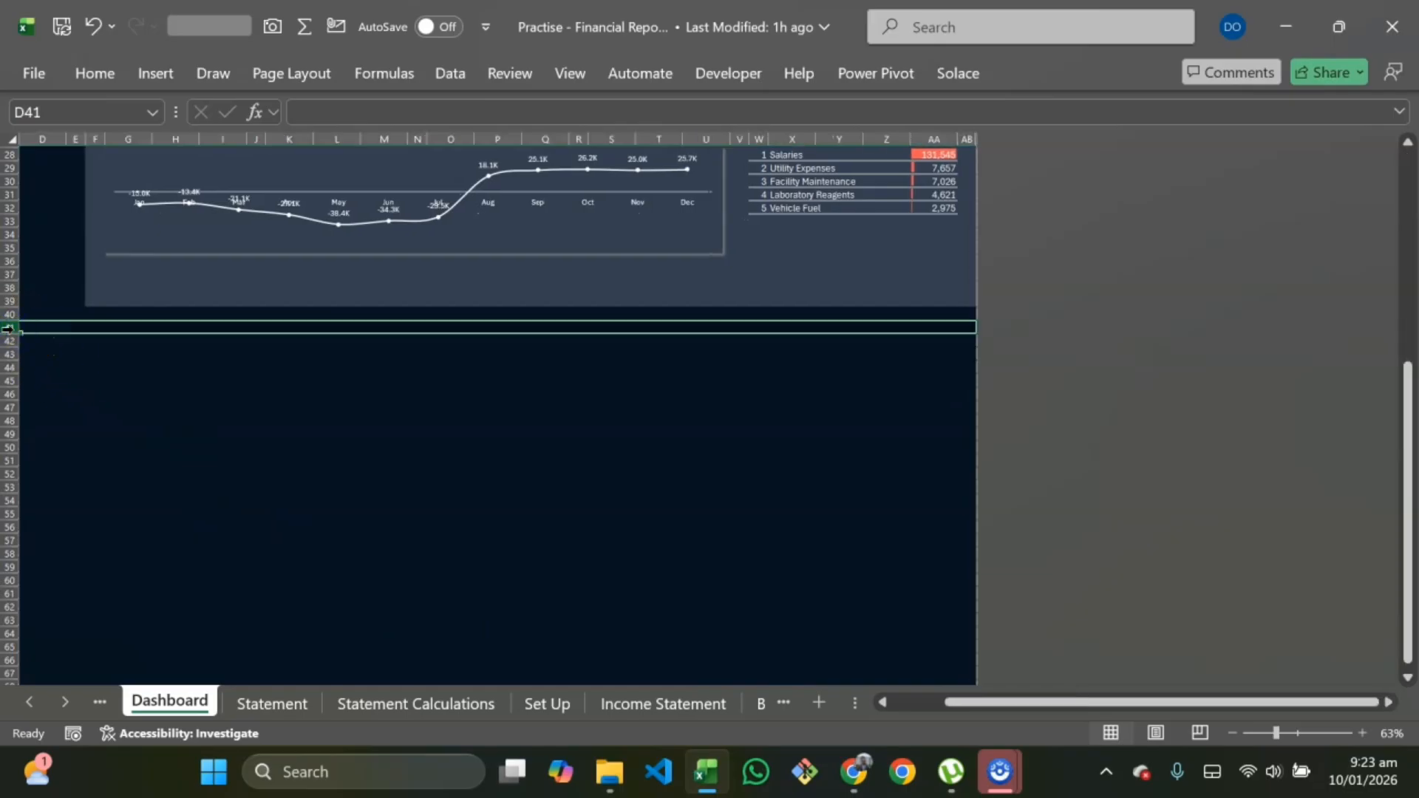
key("ctrl+shift+Down")
key("ctrl+BackSpace")
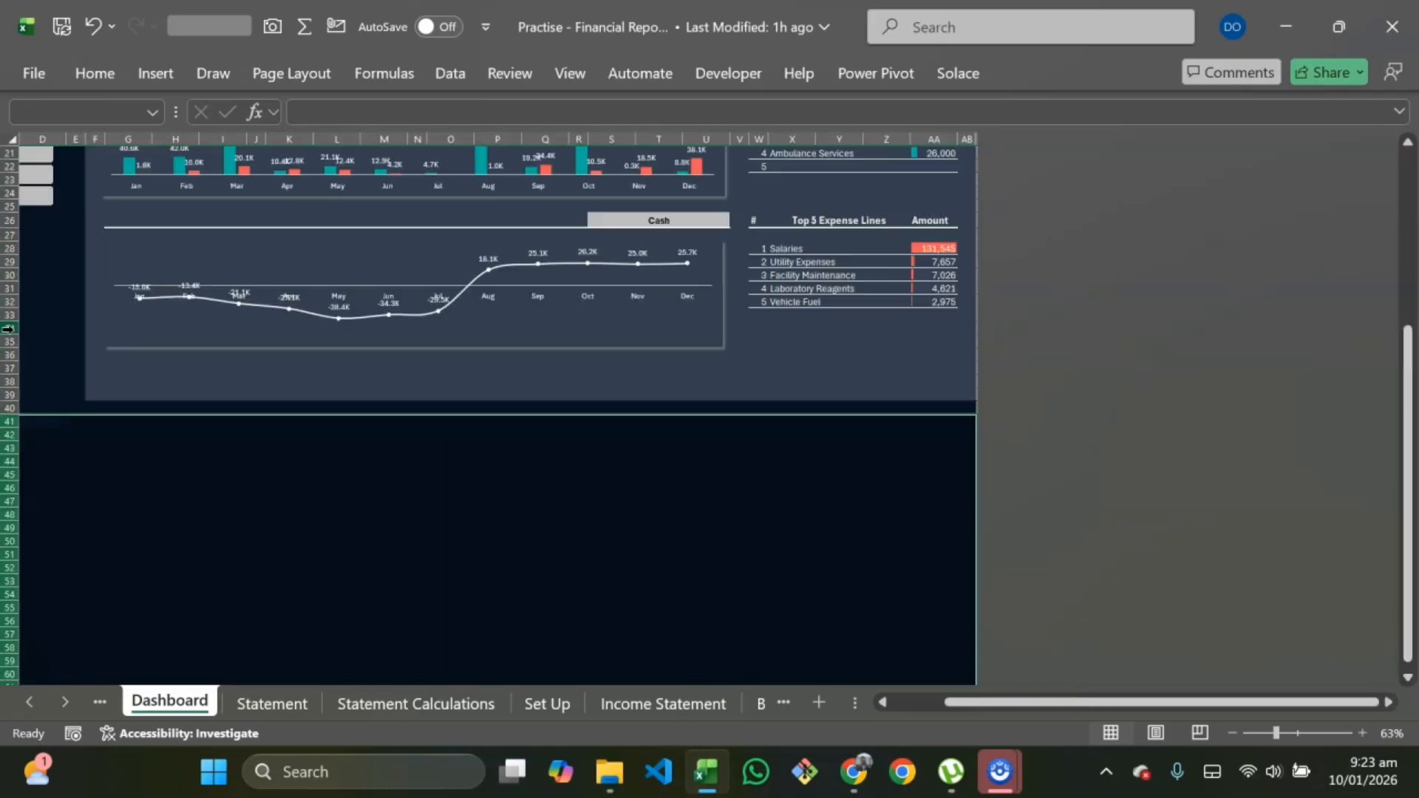
key("ctrl+9")
left_click(57, 367)
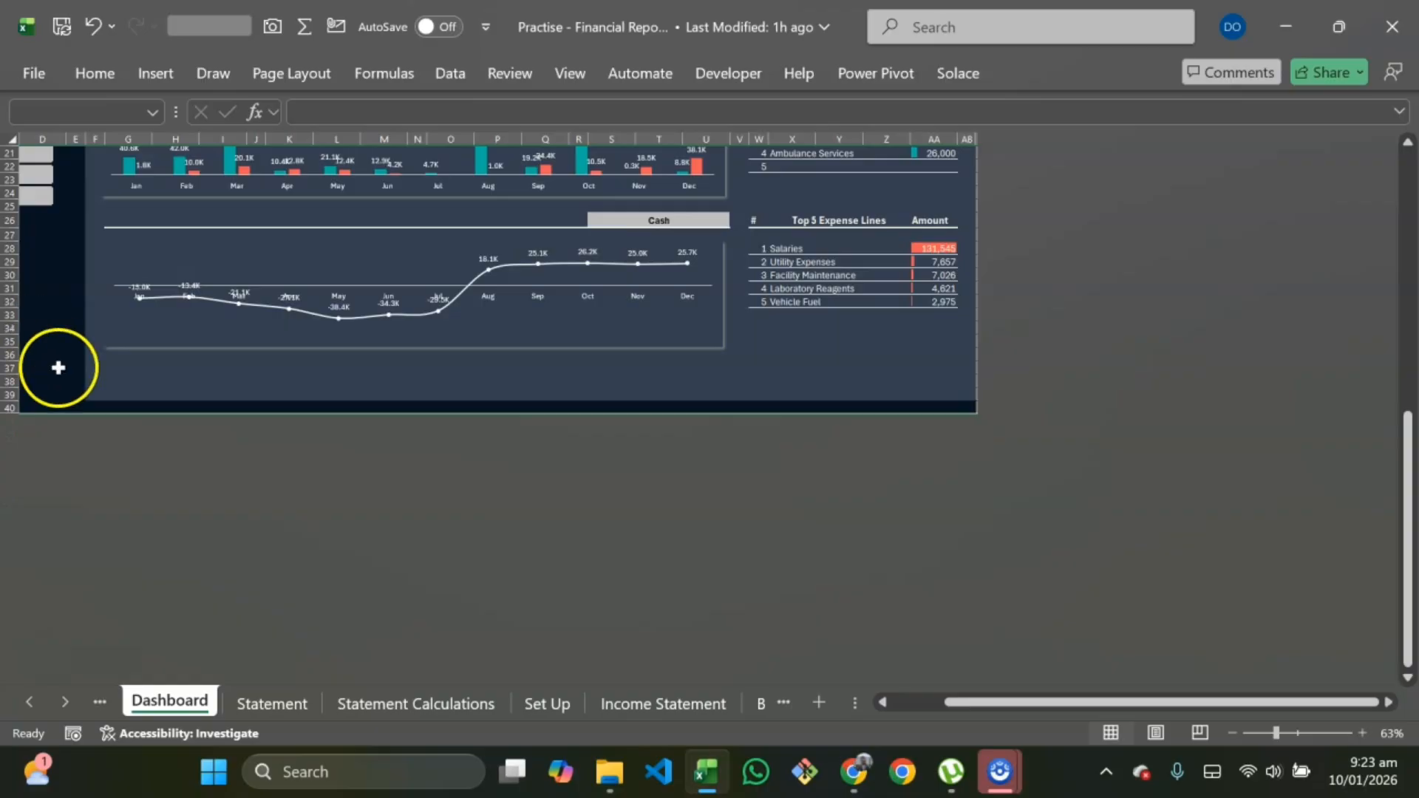
scroll(171, 497, "up", 7)
scroll(380, 387, "down", 1)
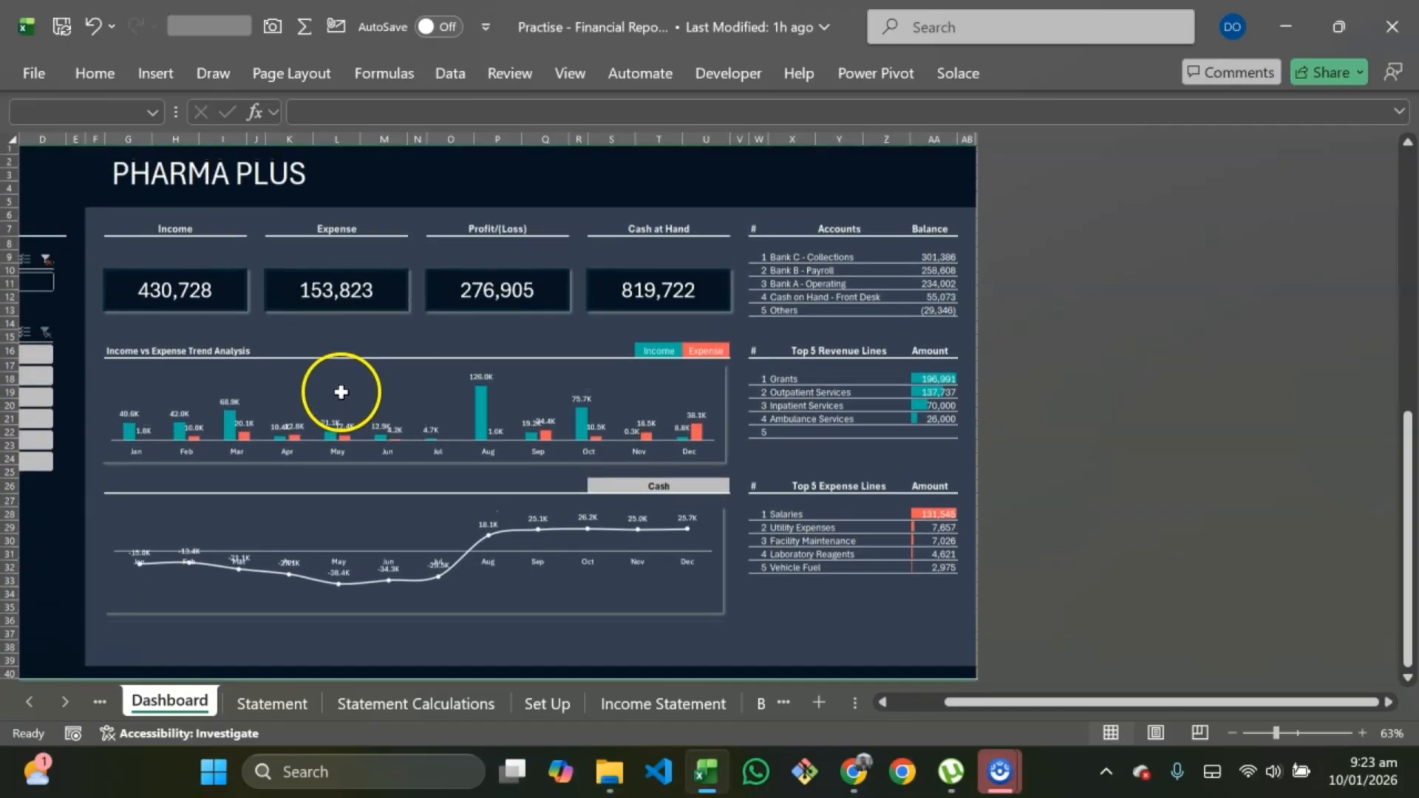
Step: On the Statement sheet, hide all columns to the right of the report, from column X onward
scroll(342, 386, "left", 3)
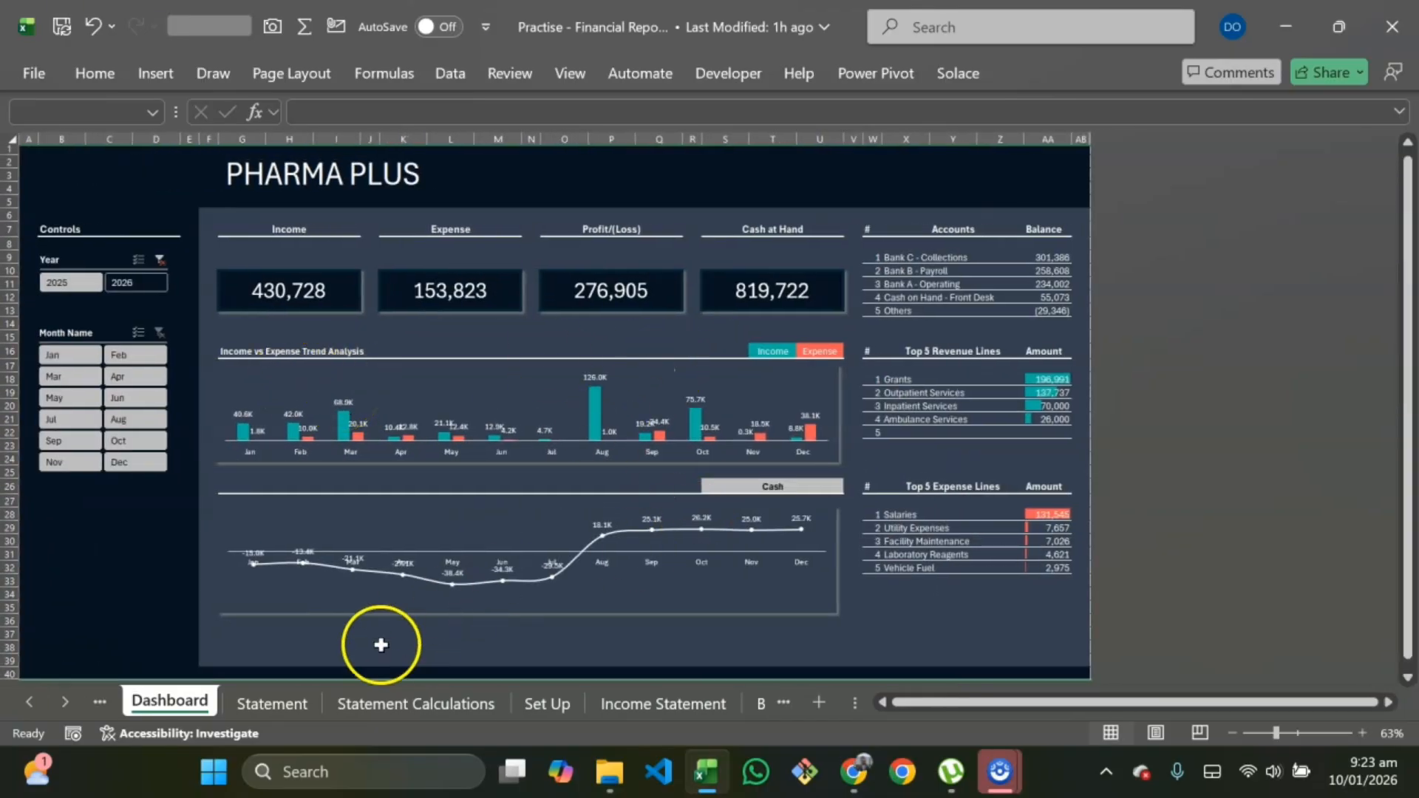
left_click(295, 702)
scroll(597, 537, "right", 3)
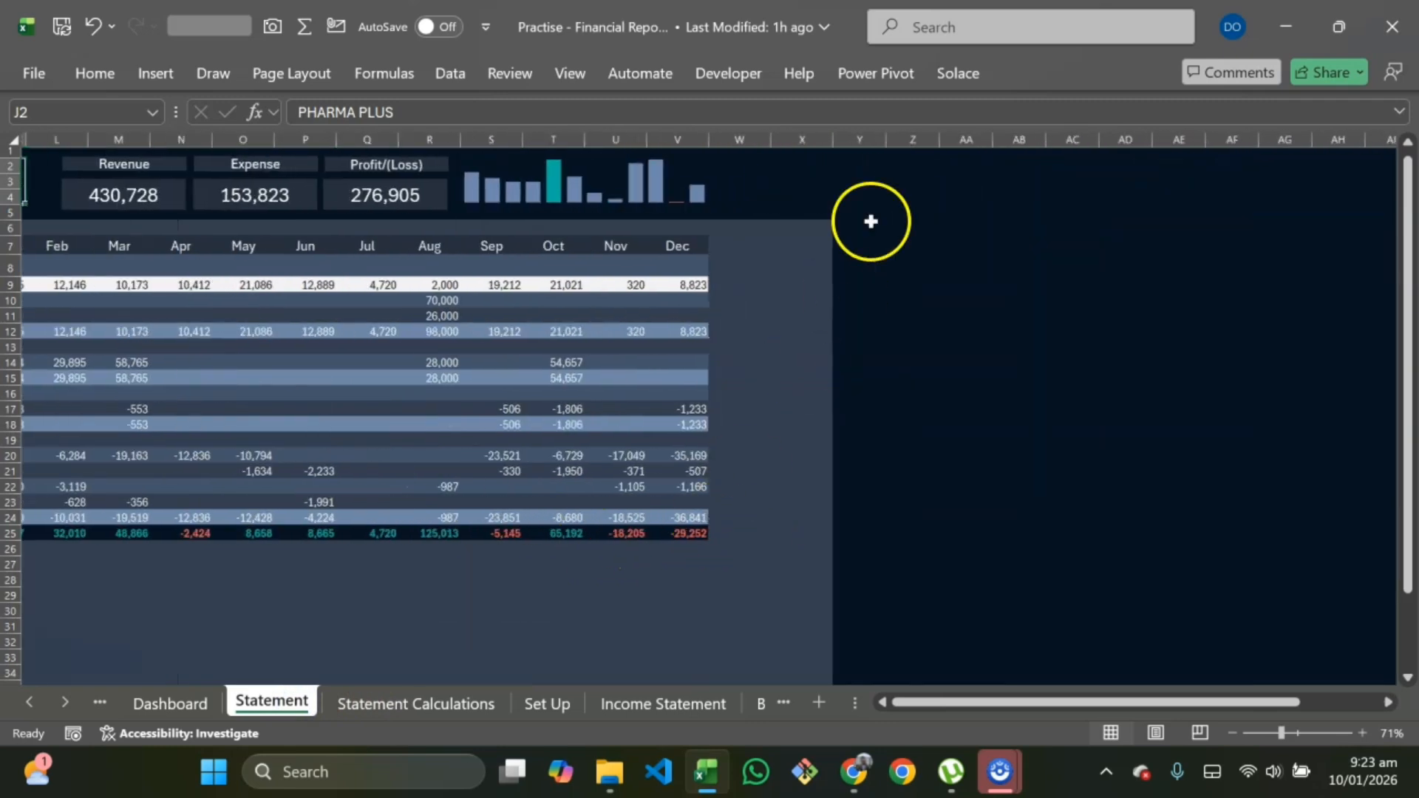
left_click(860, 139)
left_click(805, 138)
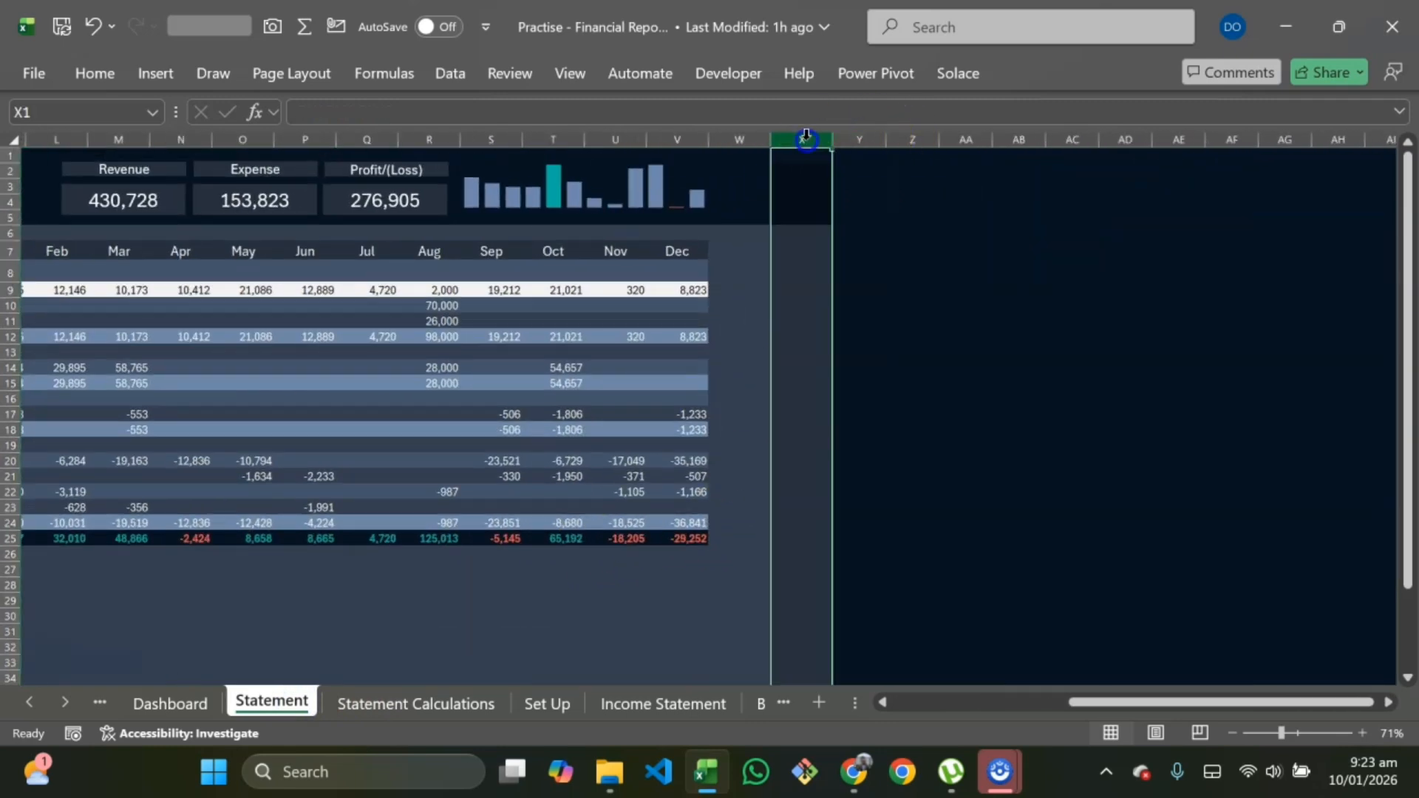
key("ctrl+shift+Right")
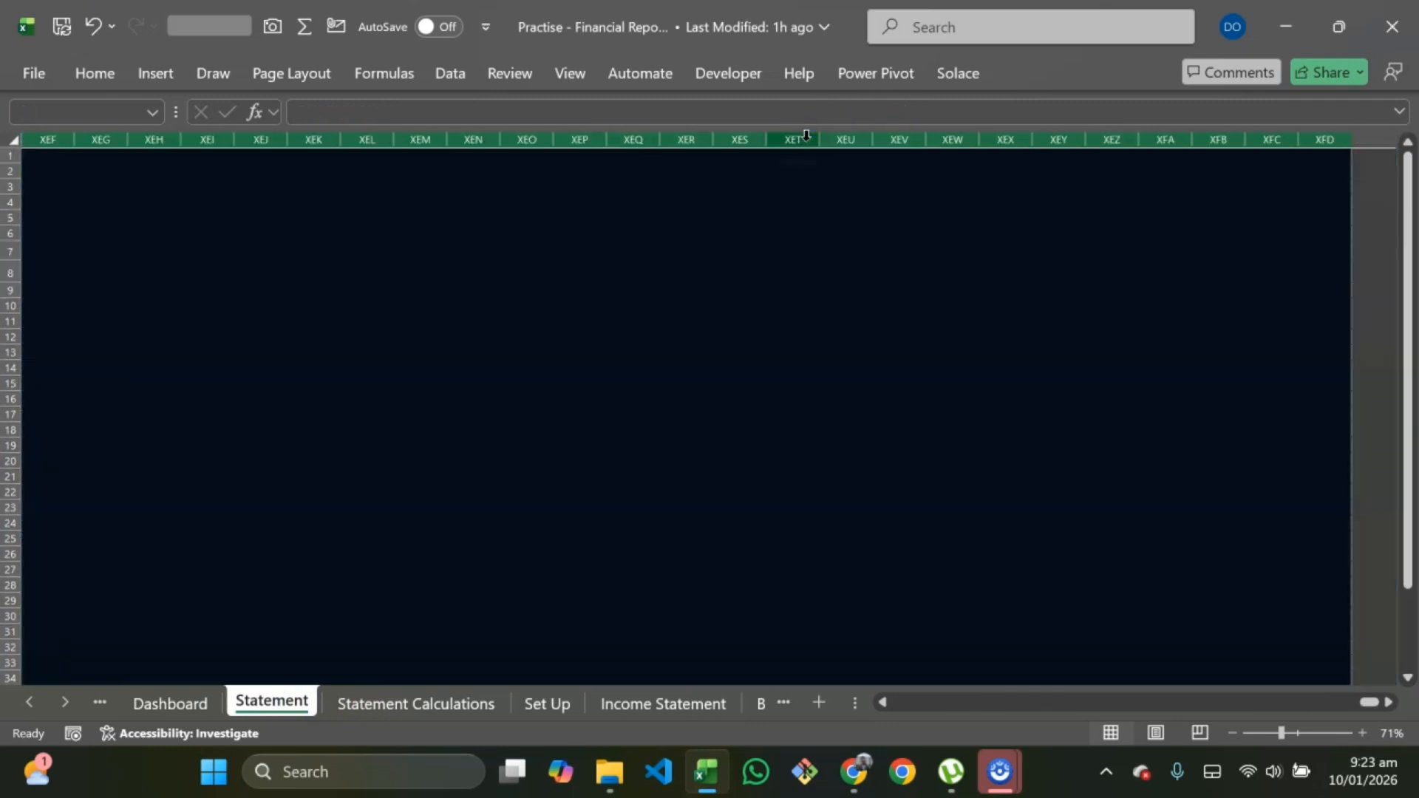
key("ctrl+0")
Step: Hide all rows below the Statement sheet's layout, from row 42 onward
scroll(615, 349, "left", 5)
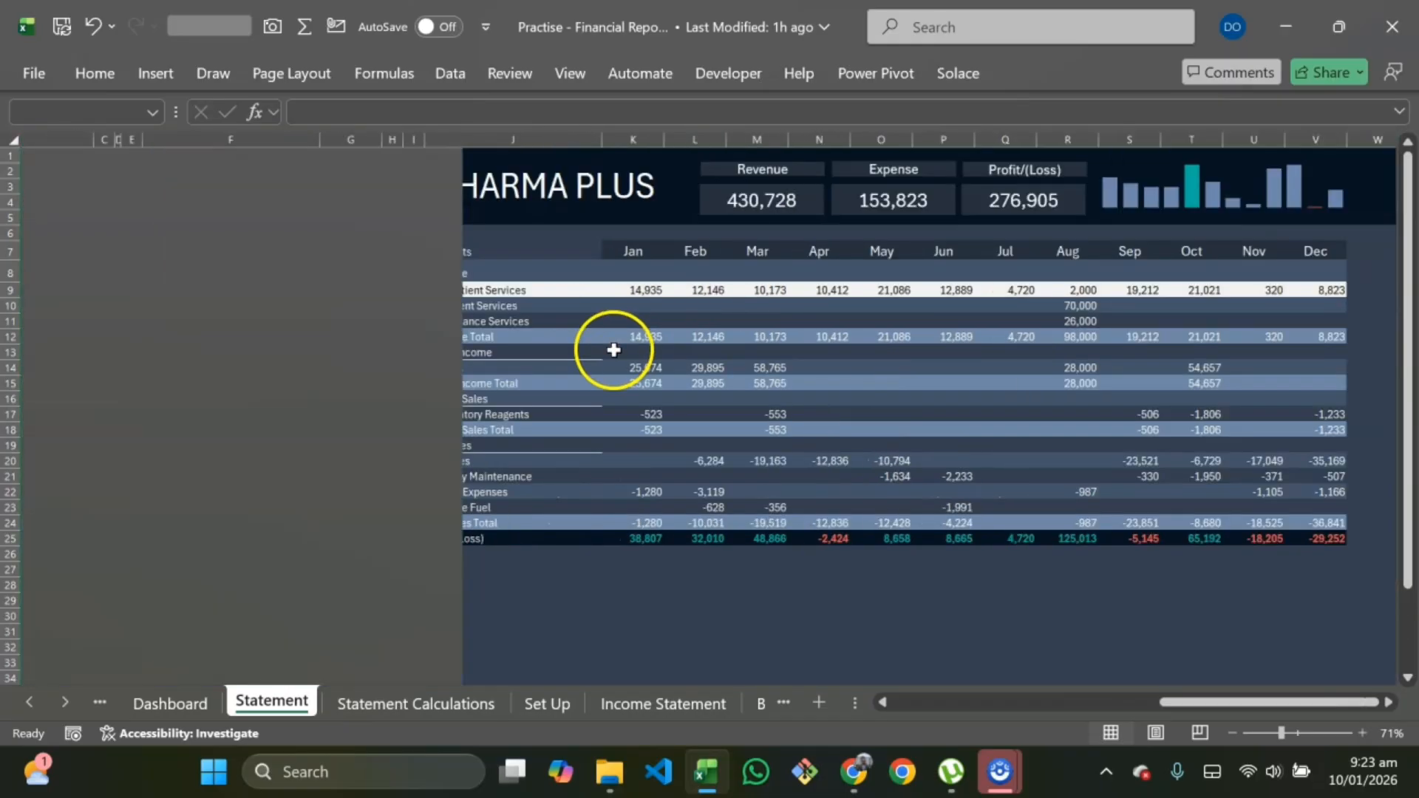
scroll(348, 540, "down", 6)
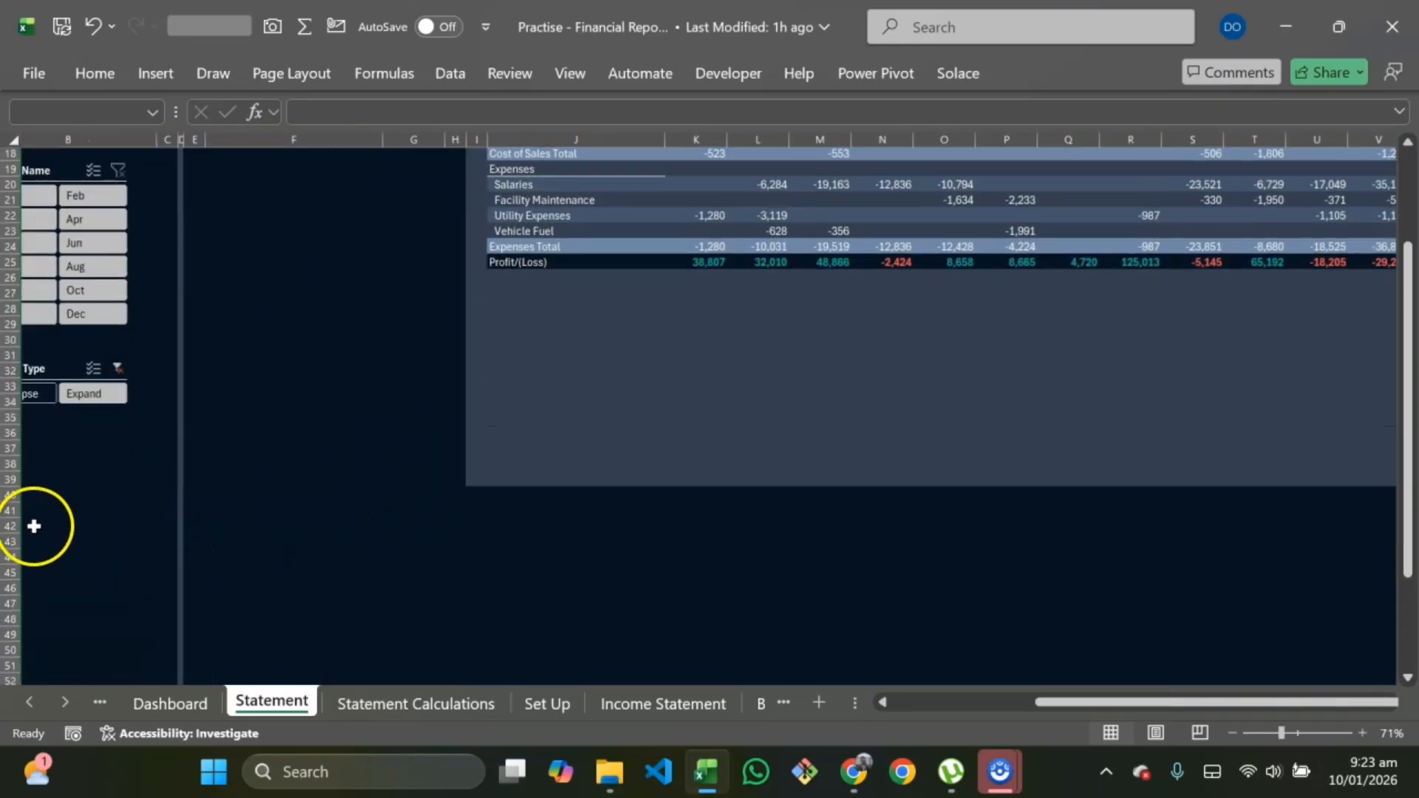
left_click(15, 523)
key("ctrl+shift+Down")
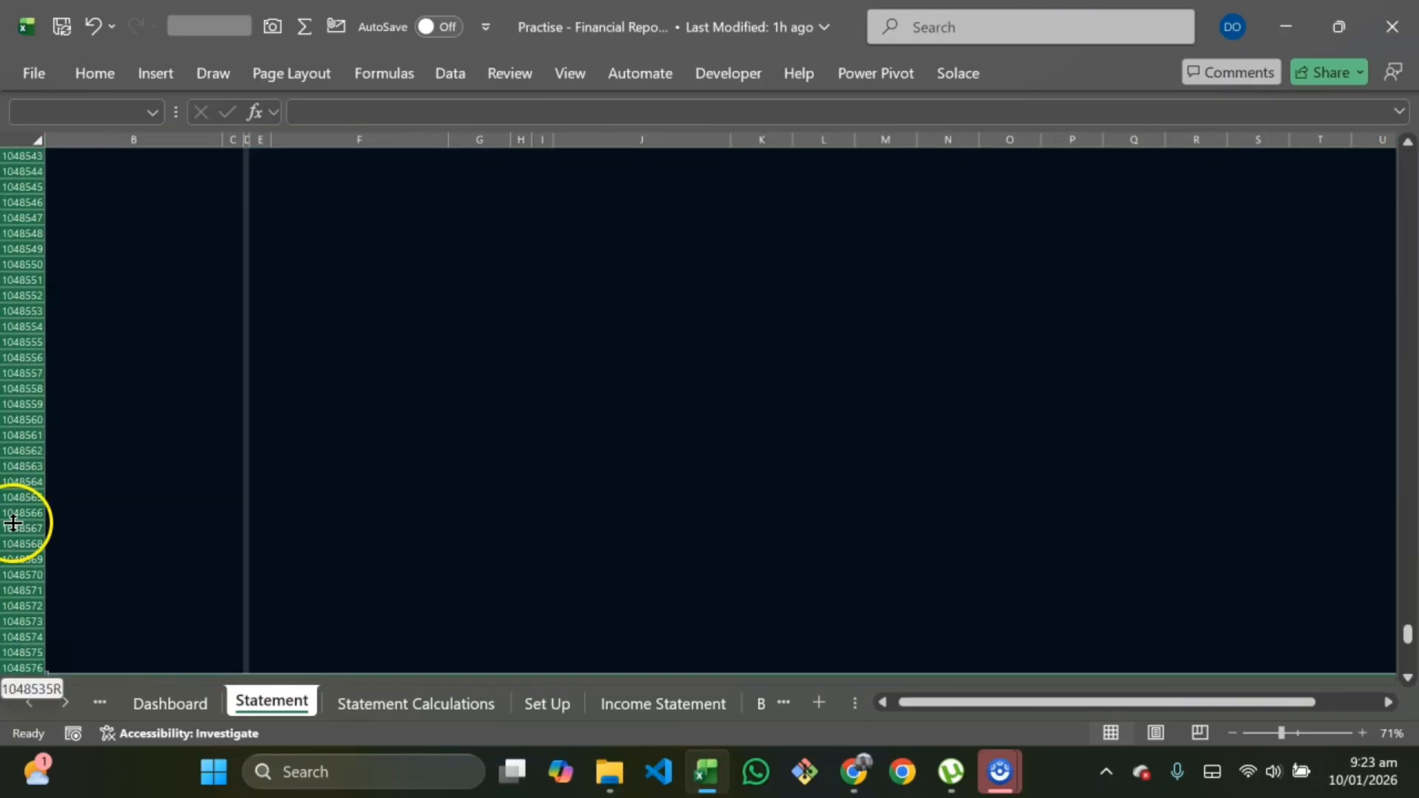
key("ctrl+9")
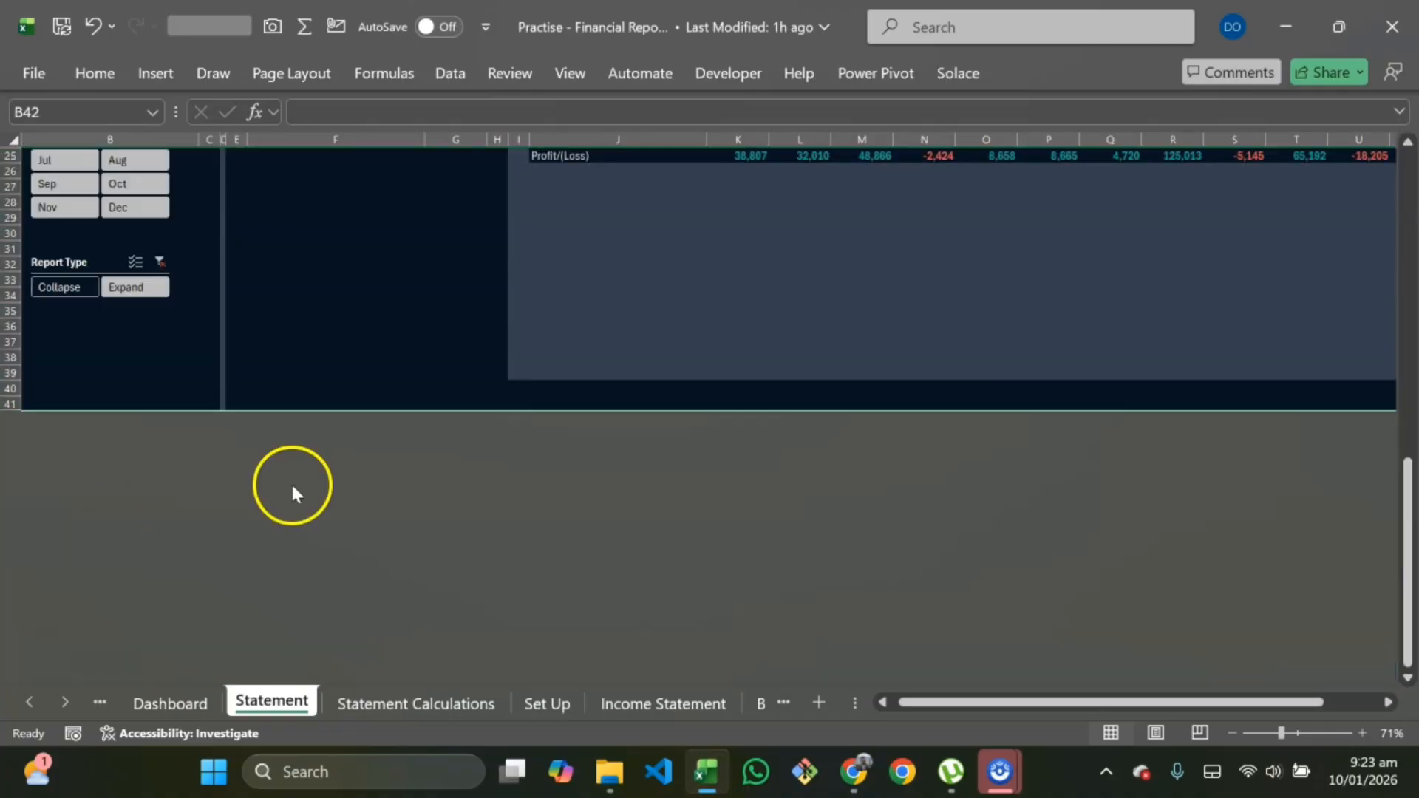
Step: Test the Select Statement dropdown by switching it to Balance Sheet and then to Trial Balance
scroll(291, 488, "up", 6)
scroll(366, 506, "down", 2, "ctrl")
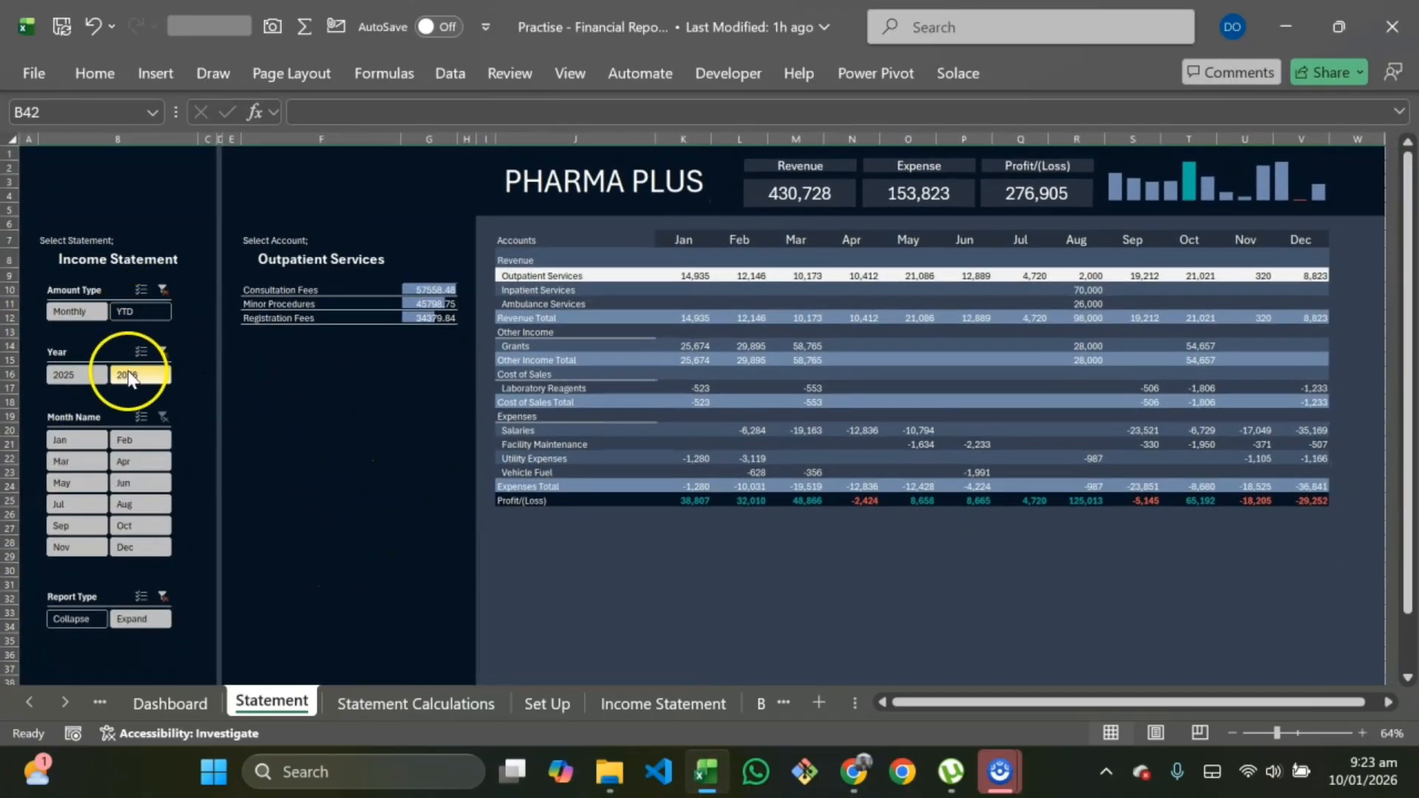
left_click(170, 263)
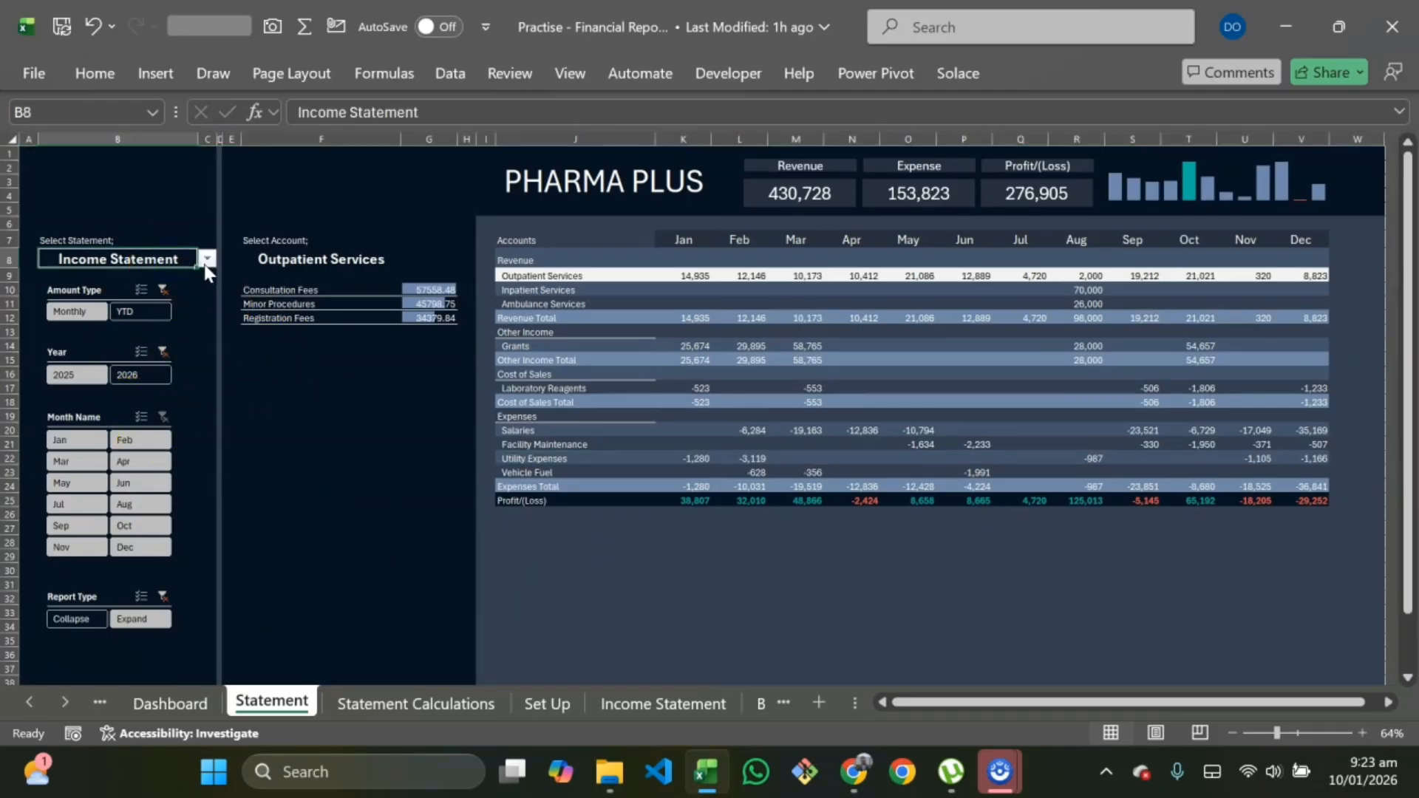
left_click(208, 258)
left_click(143, 300)
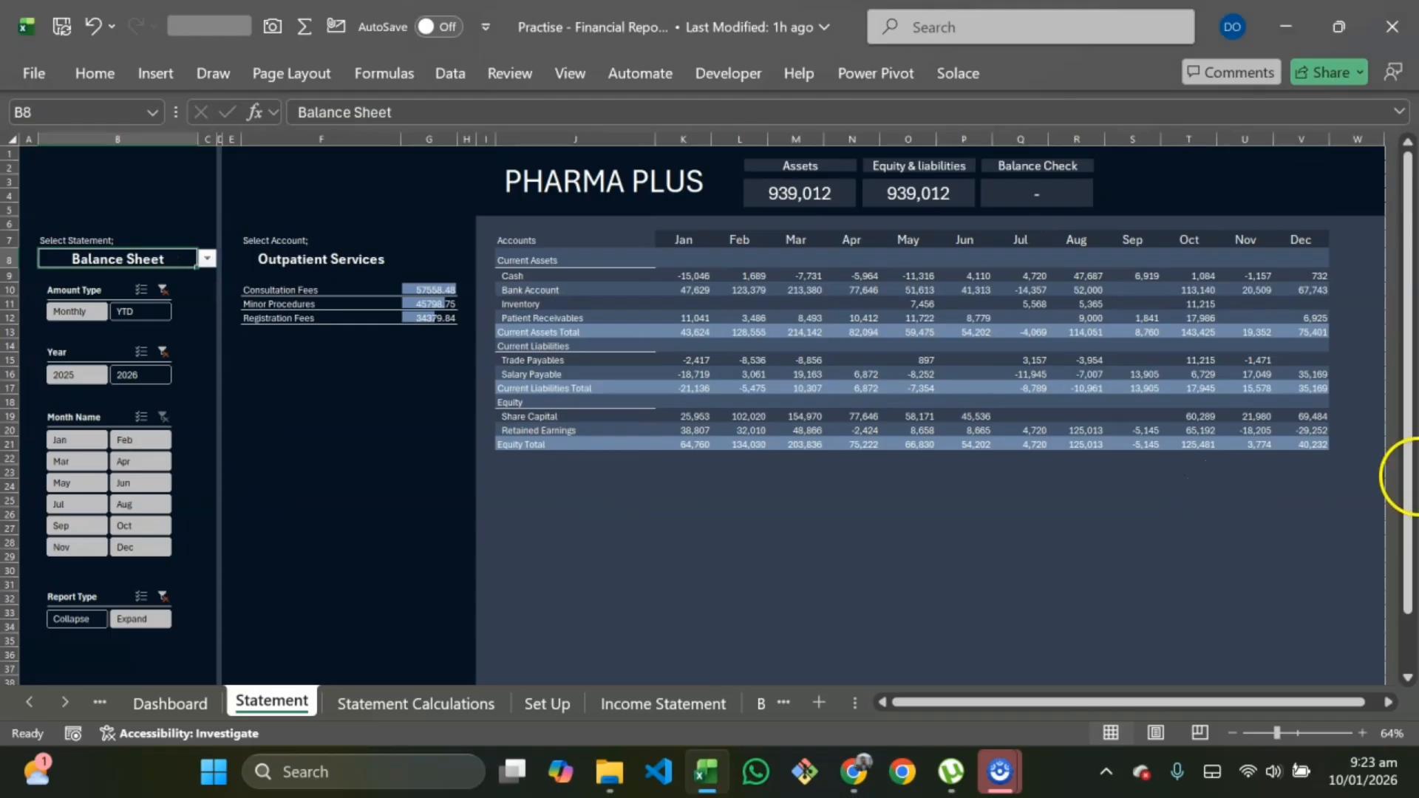
left_click(207, 257)
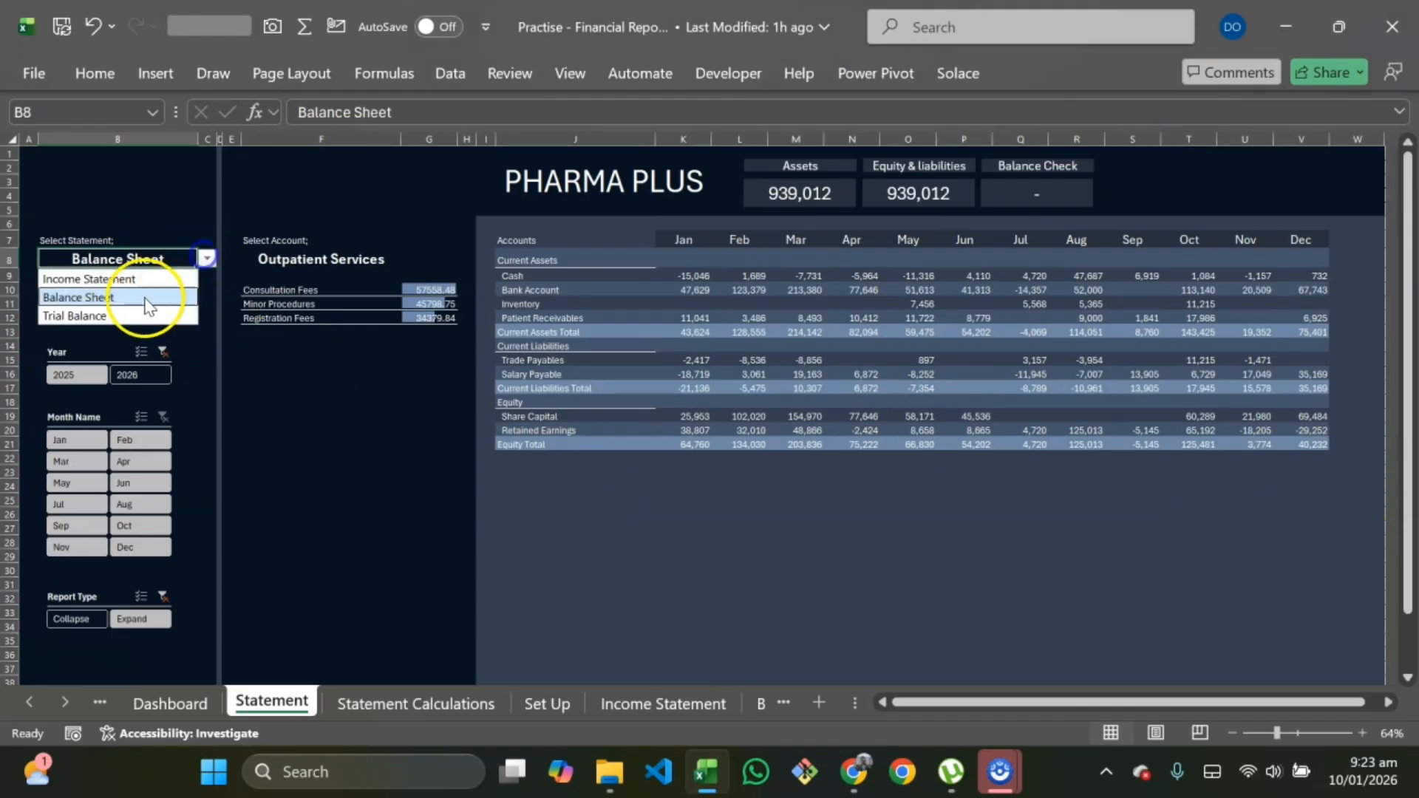
left_click(118, 316)
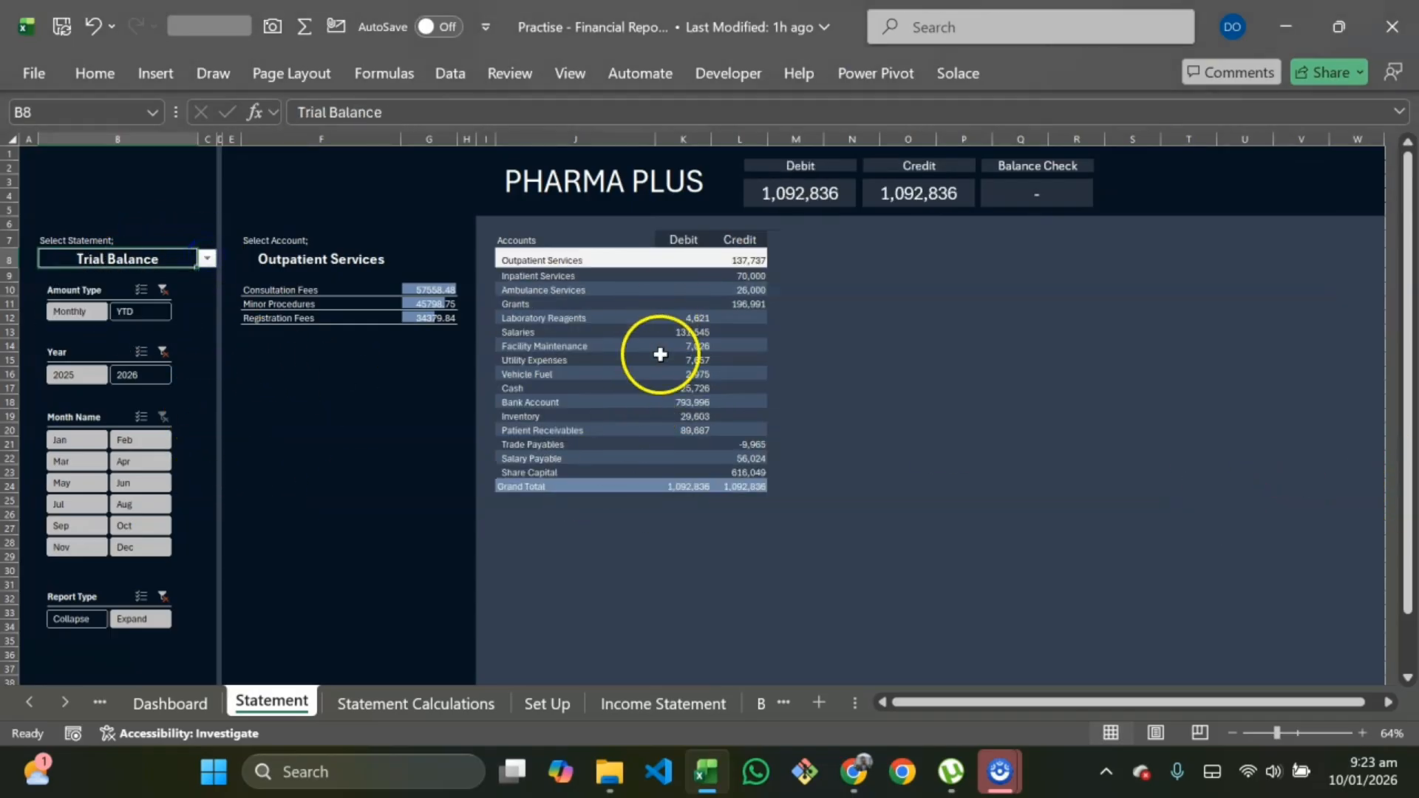